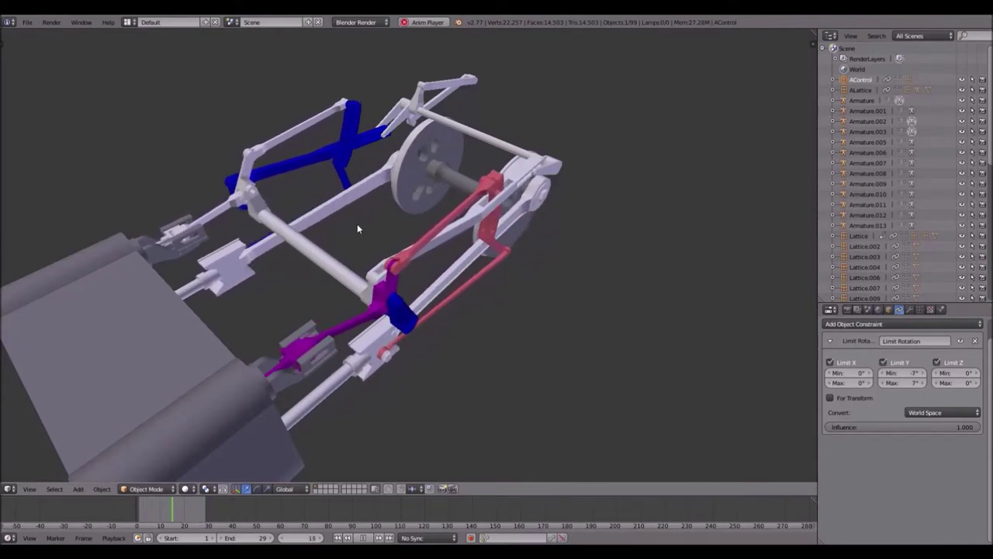
middle_drag(591, 155, 538, 143)
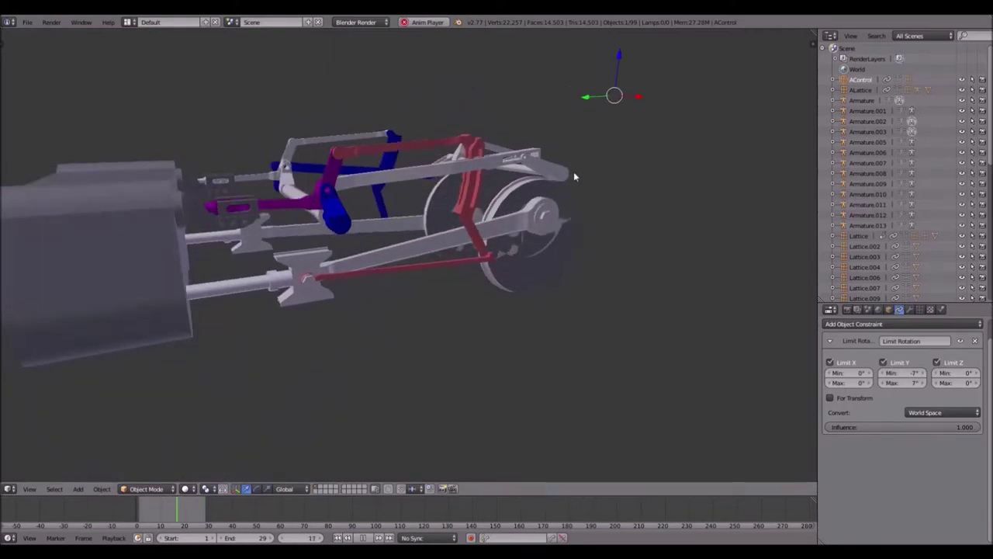
middle_drag(577, 169, 578, 208)
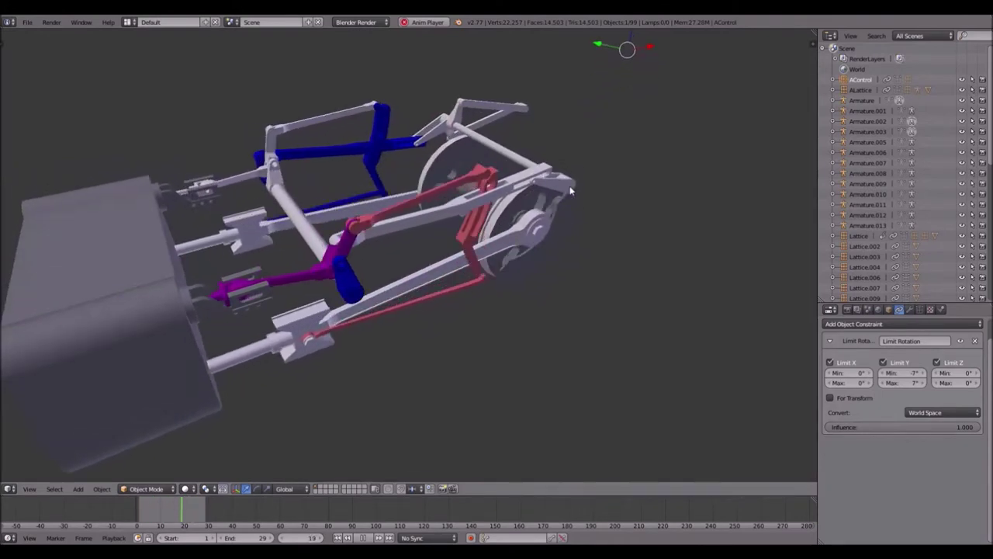
middle_drag(567, 182, 657, 198)
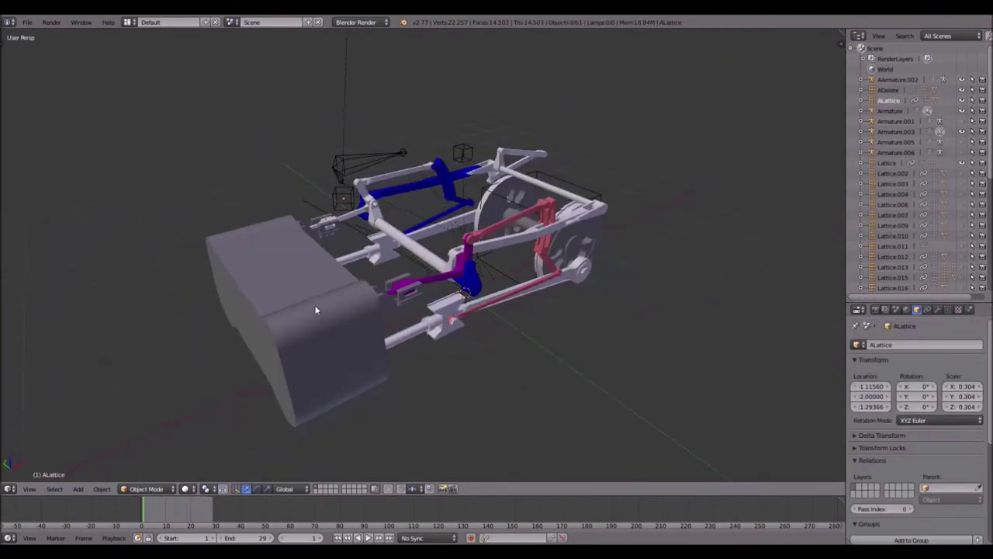
- Delete the large cylinder block in front of the piston rods
right_click(294, 289)
middle_drag(269, 292, 309, 310)
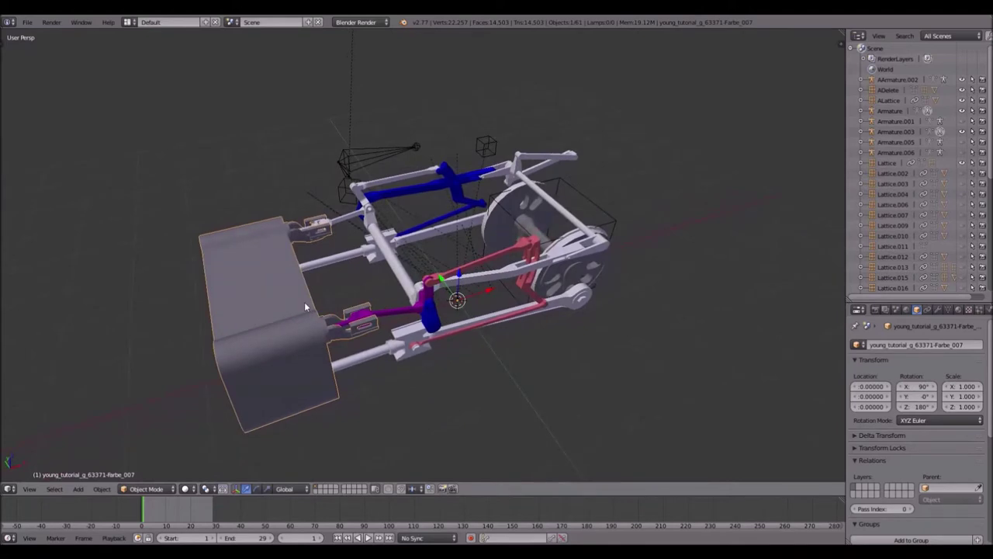
key(Delete)
middle_drag(393, 311, 392, 297)
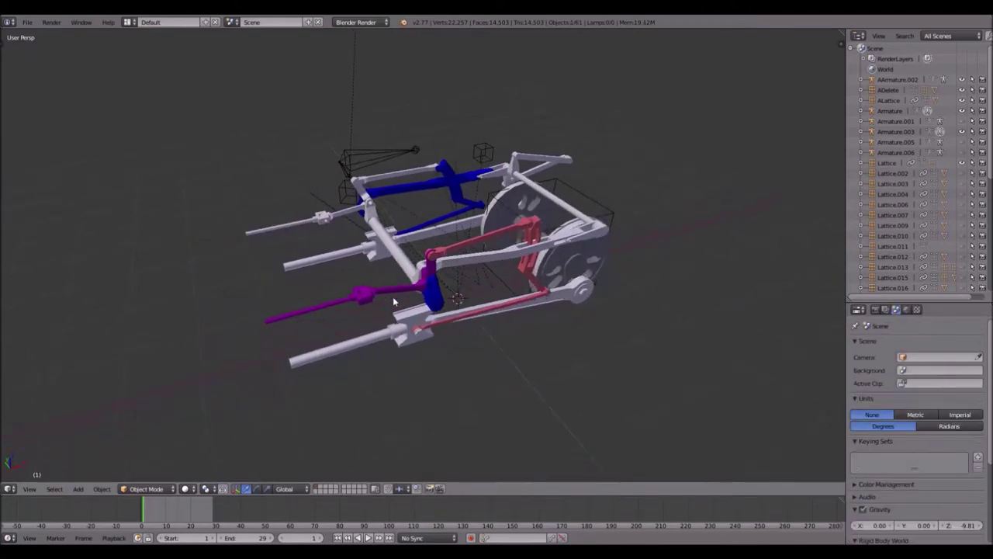
- Examine the linkage and drive wheels from several sides, finishing in a front orthographic view close to the 3D cursor
shift+middle_drag(582, 233, 480, 230)
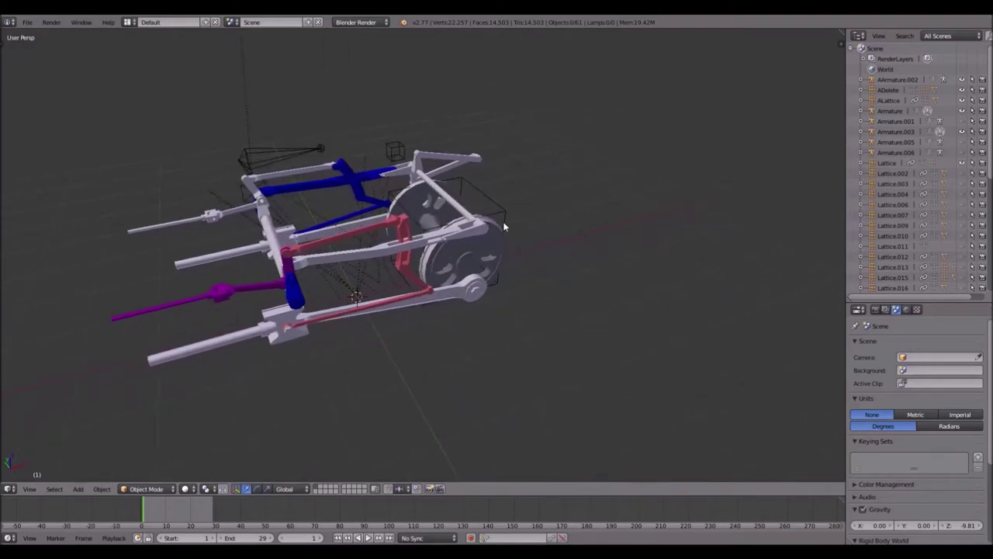
middle_drag(508, 214, 397, 209)
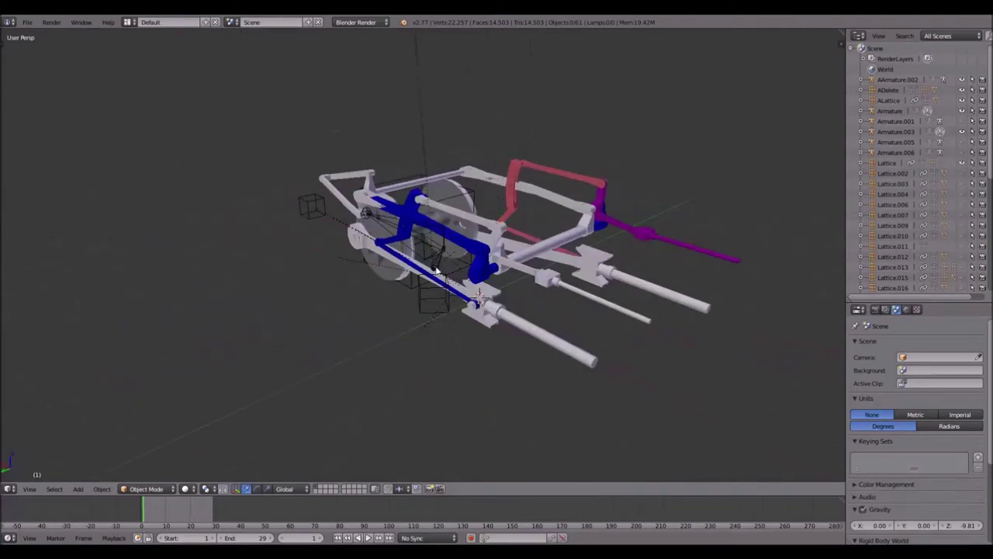
middle_drag(593, 305, 469, 230)
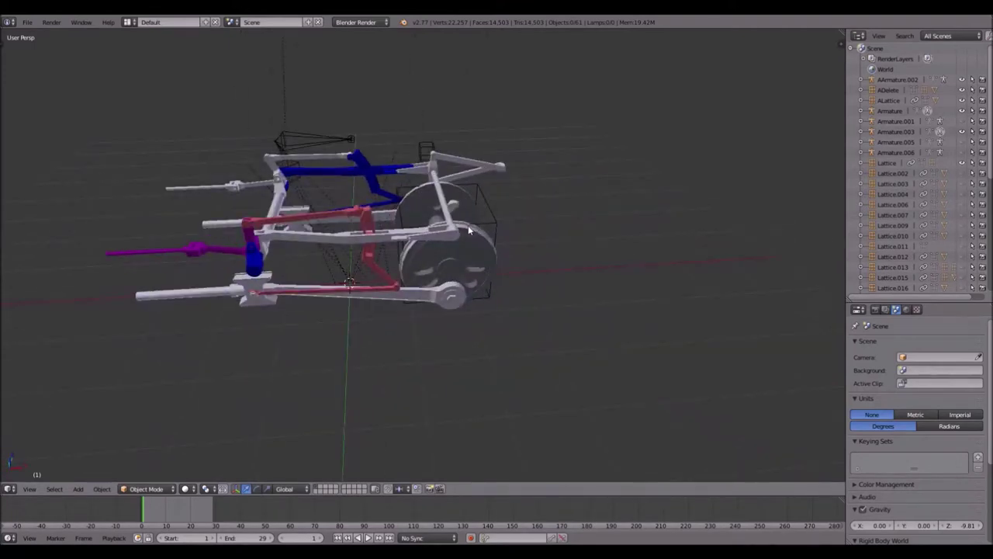
middle_drag(468, 230, 469, 230)
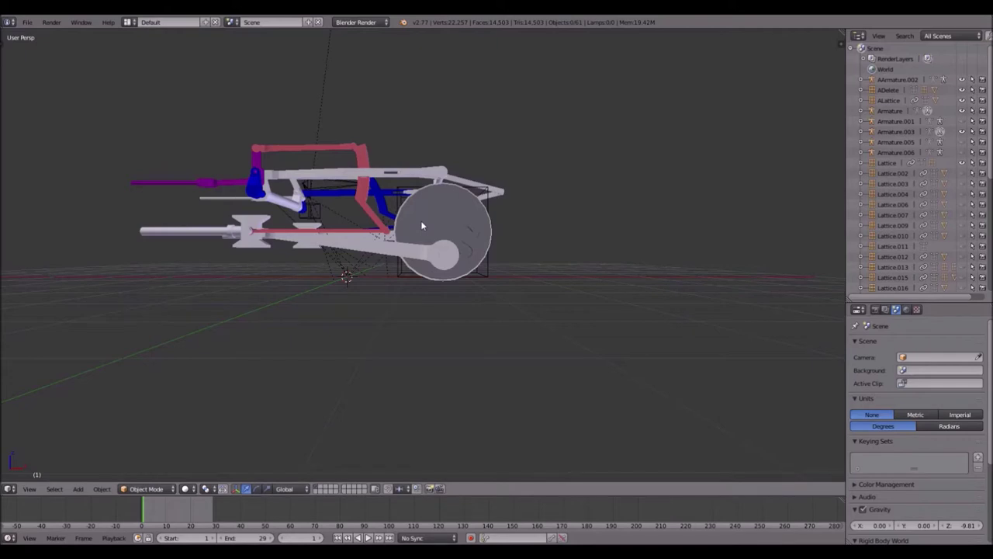
key(KP_3)
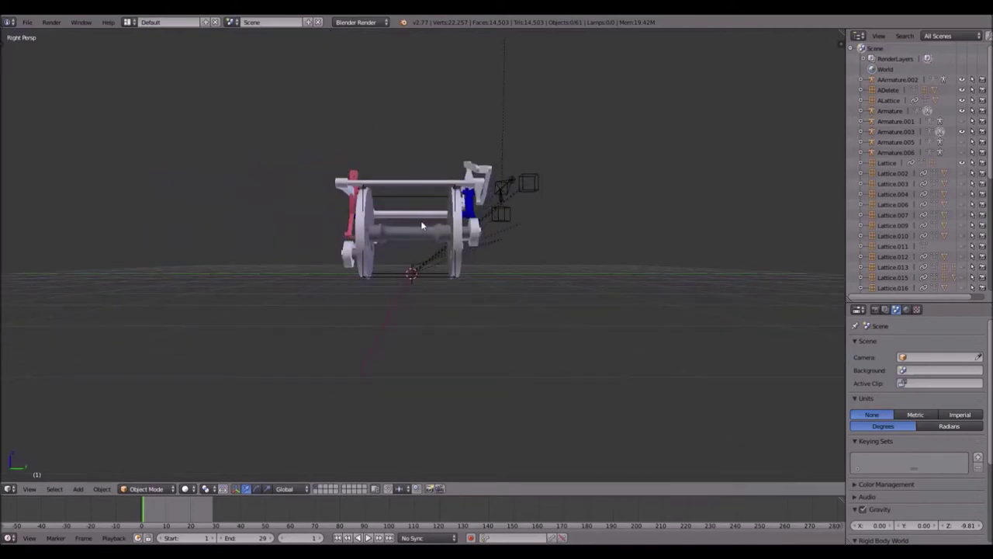
key(KP_1)
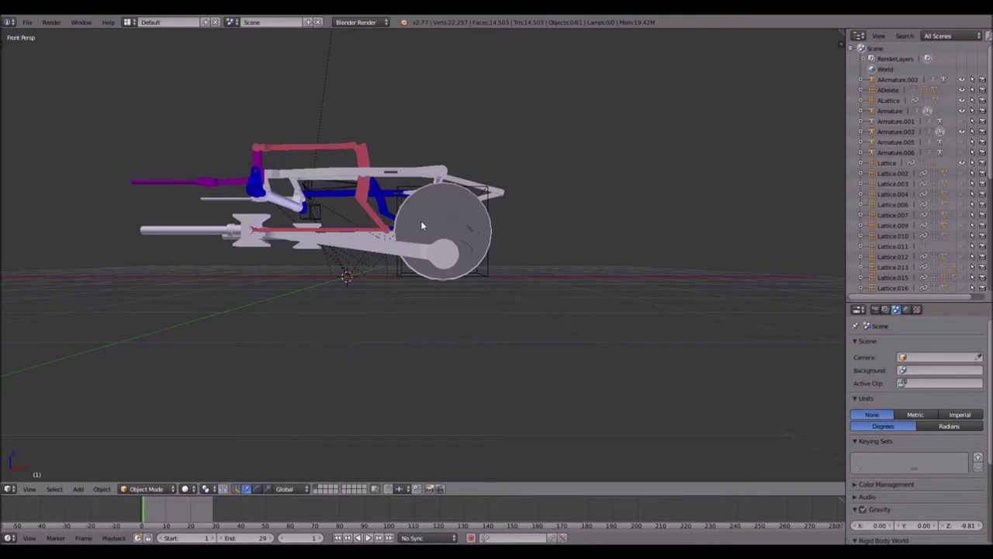
key(KP_5)
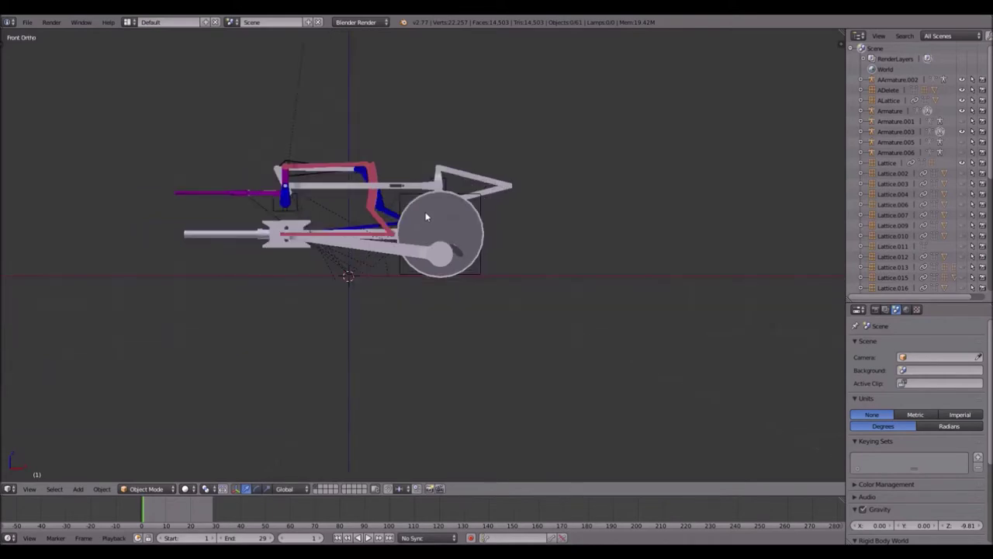
scroll(421, 220, up, 5)
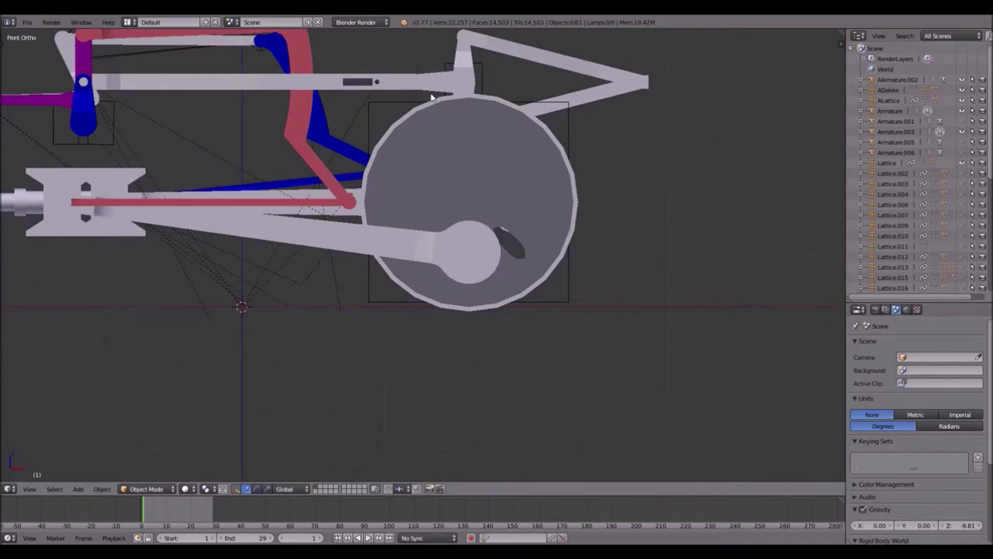
shift+middle_drag(429, 99, 421, 124)
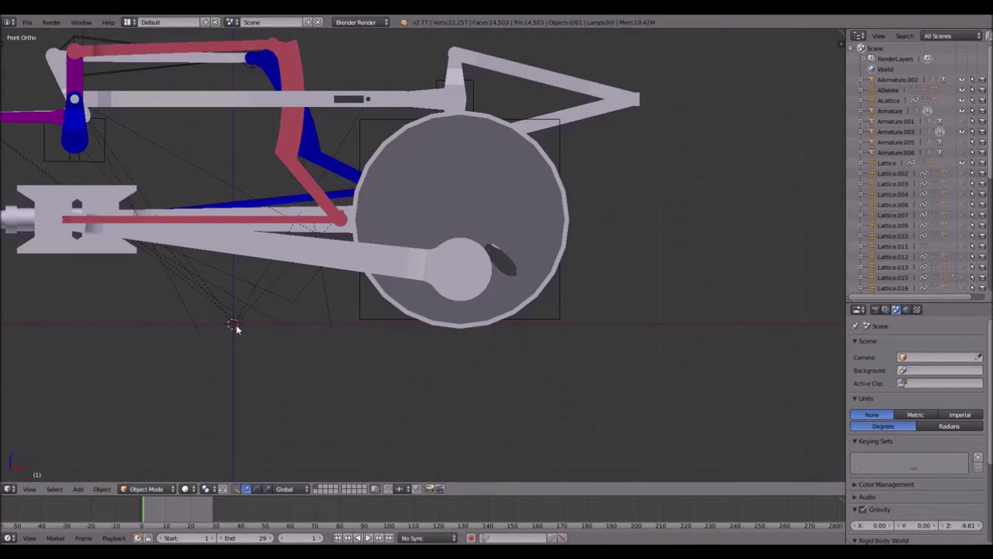
scroll(232, 327, up, 5)
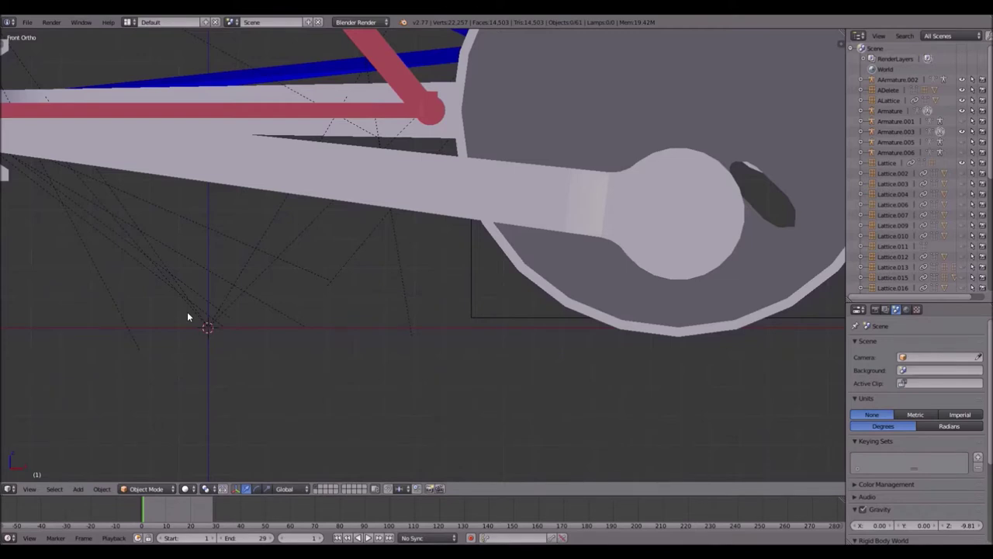
- Add a lattice object at the 3D cursor
key(shift+a)
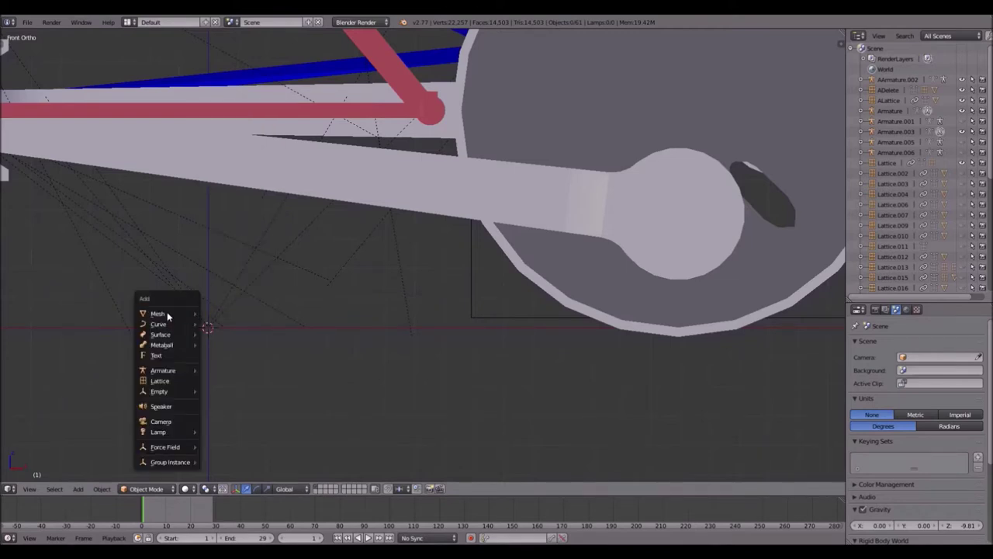
click(162, 382)
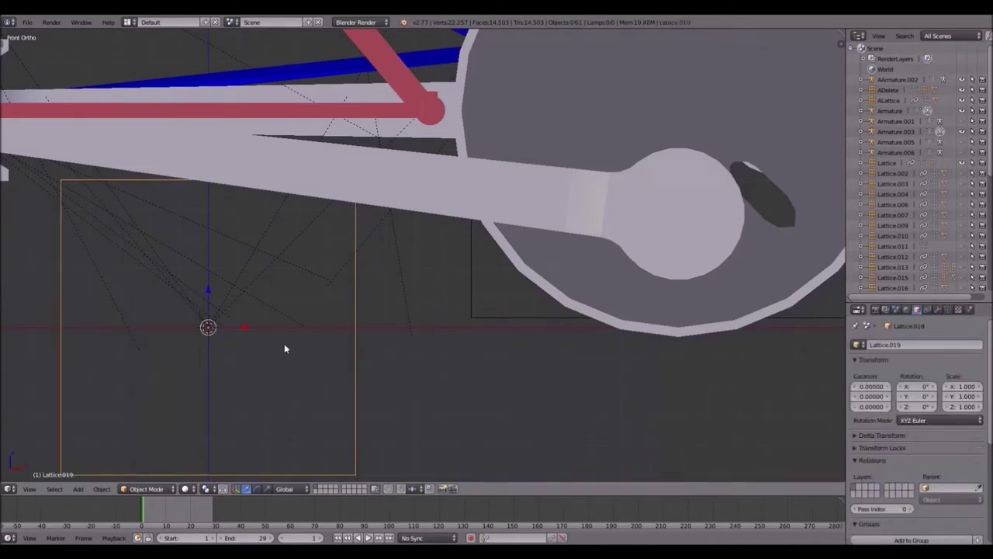
scroll(320, 375, down, 3)
shift+middle_drag(349, 336, 328, 347)
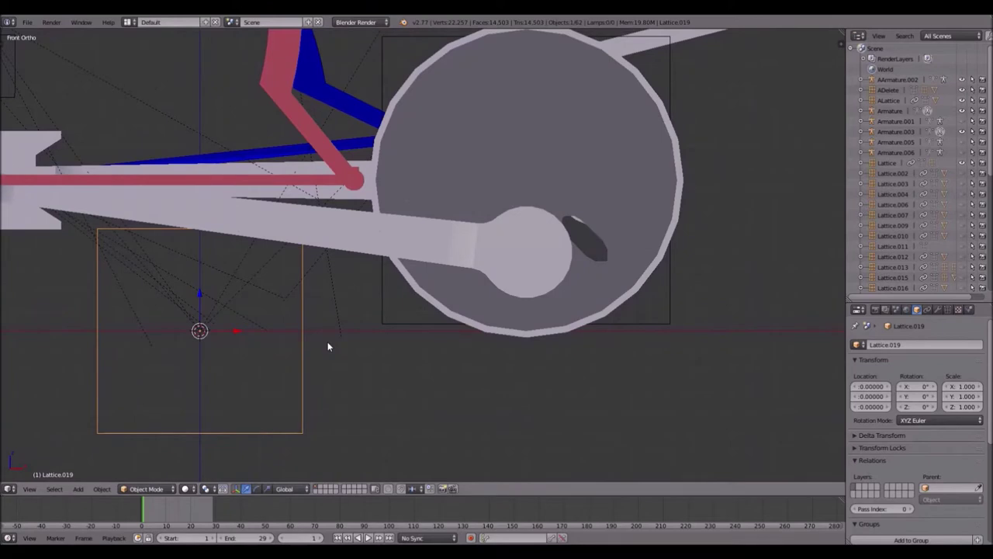
- Display the scene in wireframe so the wheel's hub can be seen
key(z)
shift+middle_drag(401, 240, 380, 262)
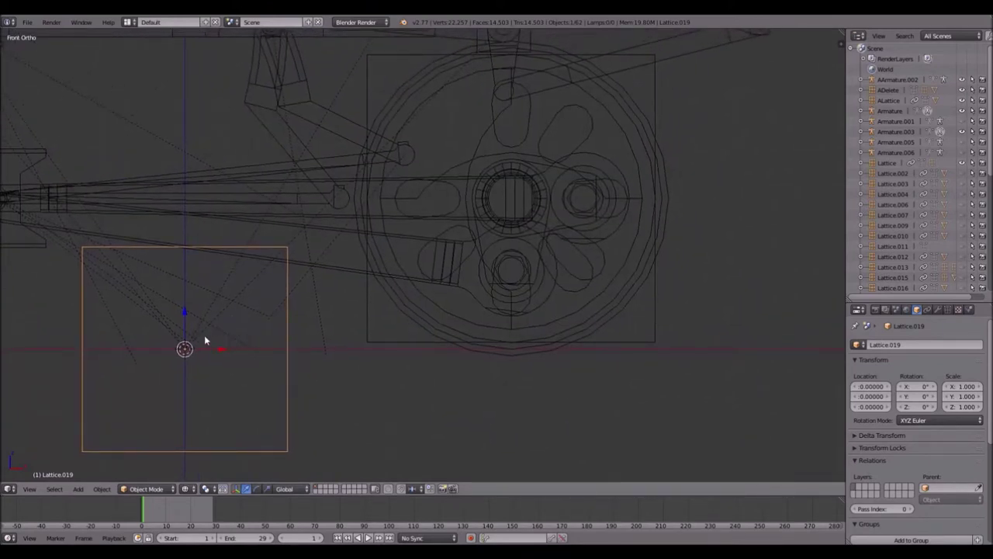
key(g)
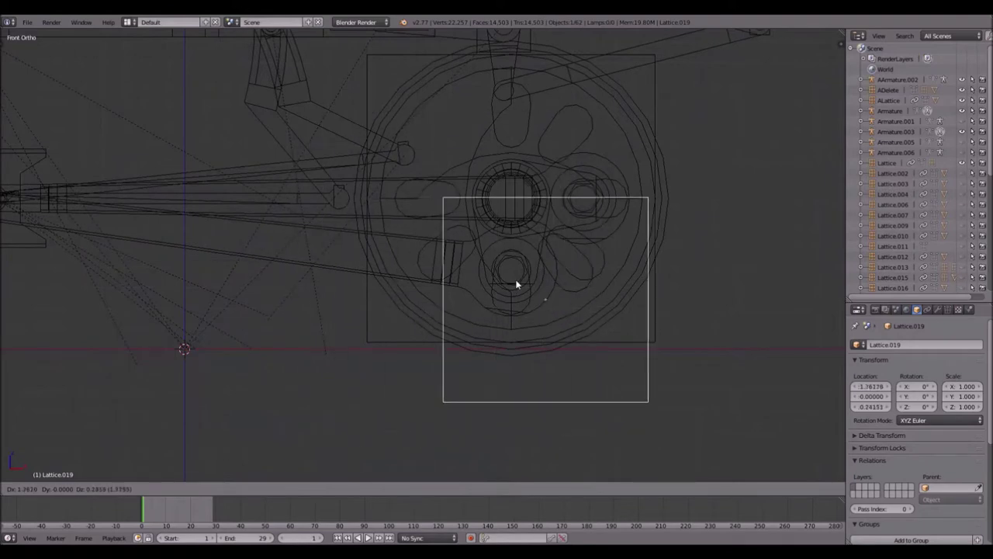
key(x)
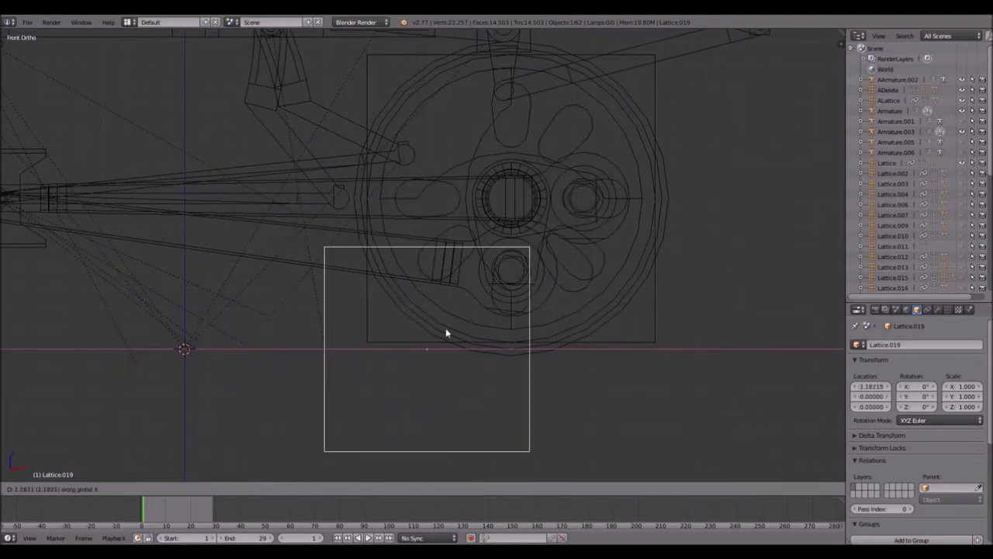
key(z)
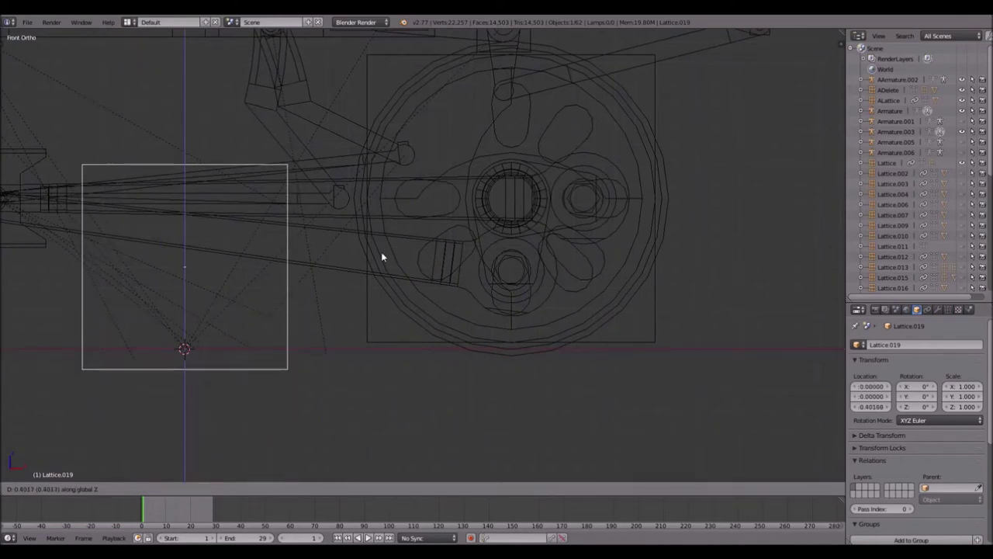
right_click(376, 338)
- Move the new lattice onto the drive wheel's hub, at about X 1.59 and Z 0.73
drag(221, 353, 272, 246)
scroll(277, 276, up, 1)
shift+middle_drag(278, 275, 210, 316)
key(g)
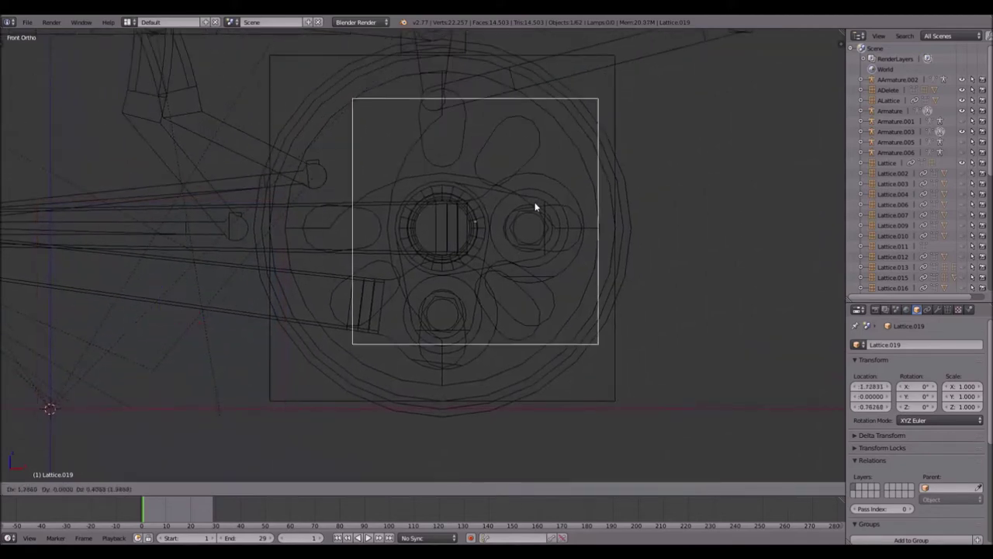
click(494, 221)
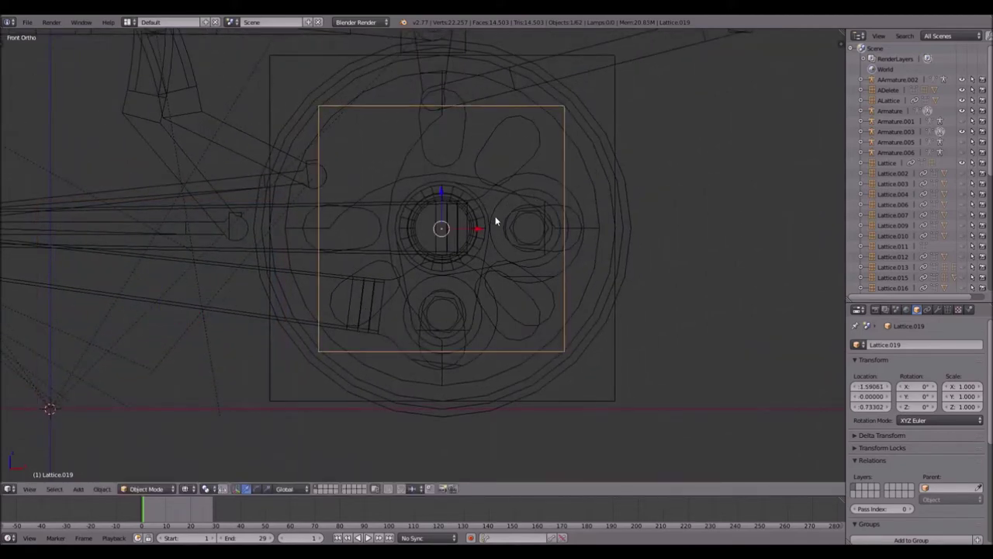
- Scale the new lattice uniformly to about 1.404 so it matches the existing frame around the drive wheel
key(s)
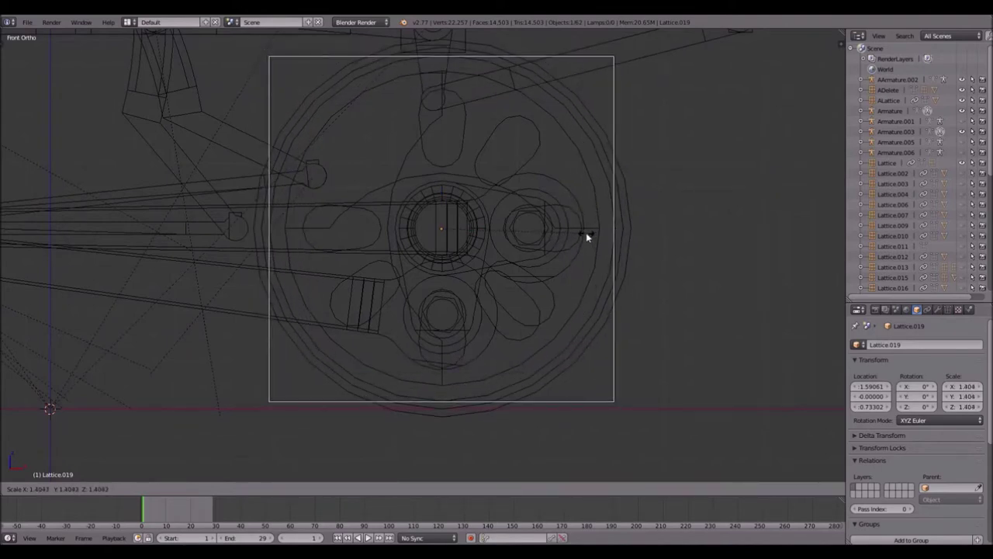
click(586, 232)
shift+middle_drag(559, 186, 498, 203)
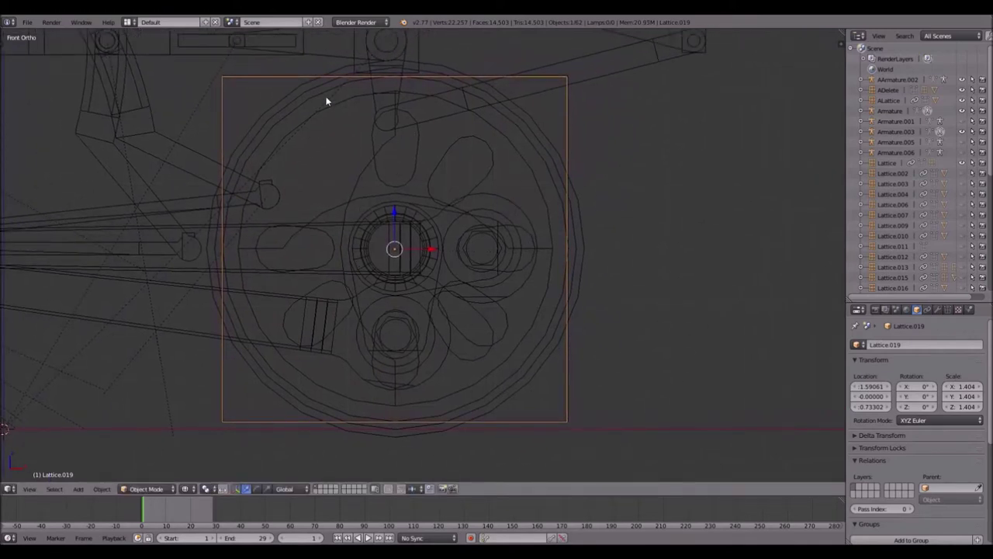
scroll(569, 264, up, 1)
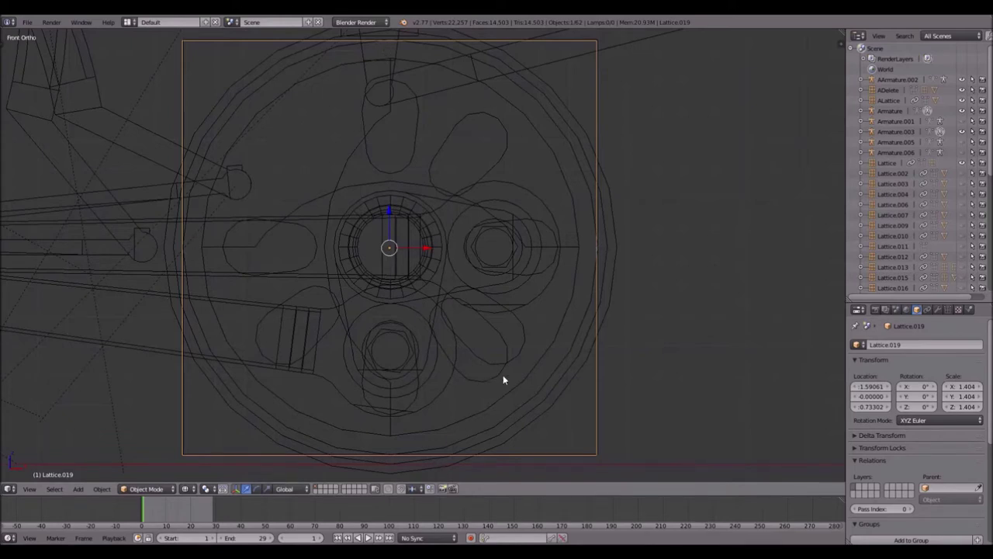
- Shift the new lattice slightly along X to about 1.615 and delete it
drag(427, 251, 436, 231)
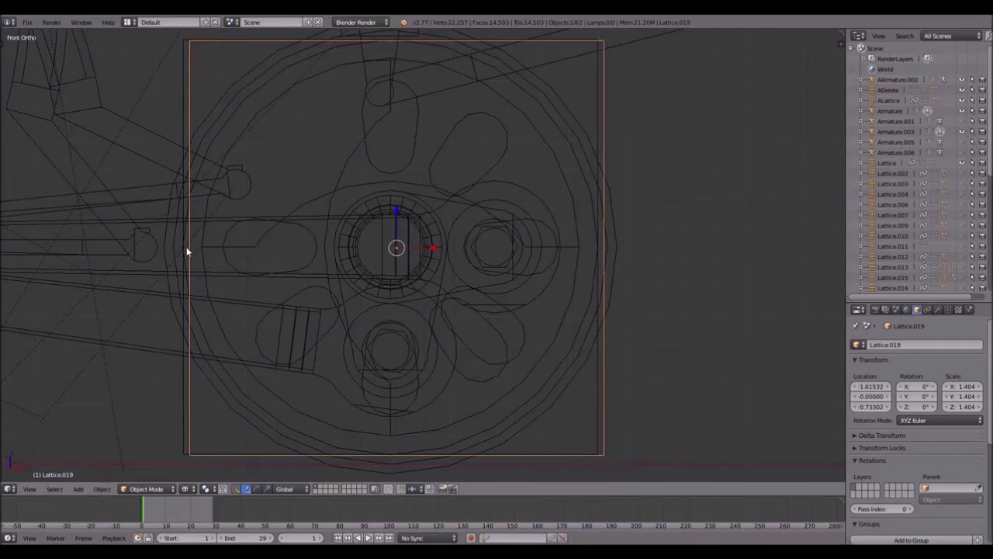
key(x)
click(484, 247)
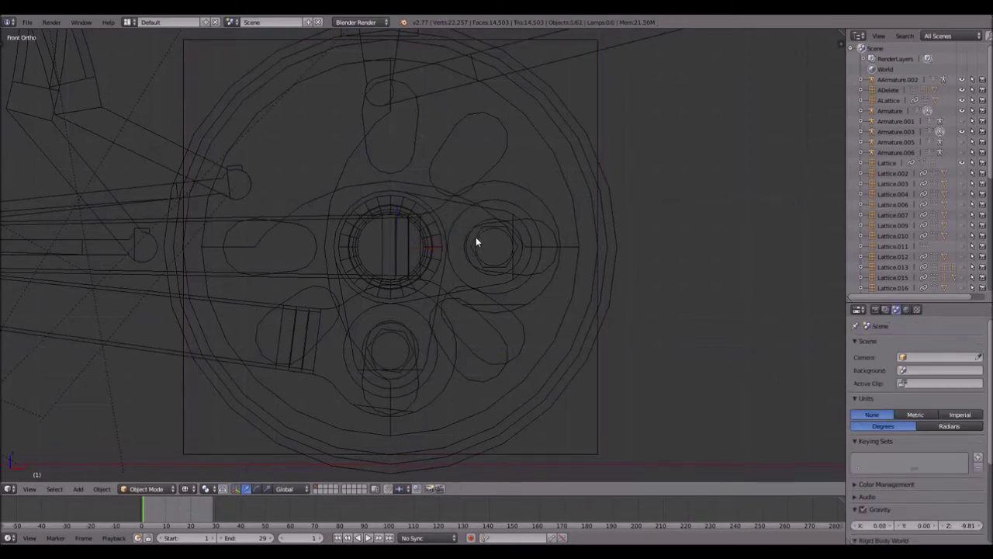
- Select the original lattice around the drive wheel and insert a LocRot keyframe for it at frame 1
scroll(474, 117, down, 1)
shift+middle_drag(528, 125, 458, 140)
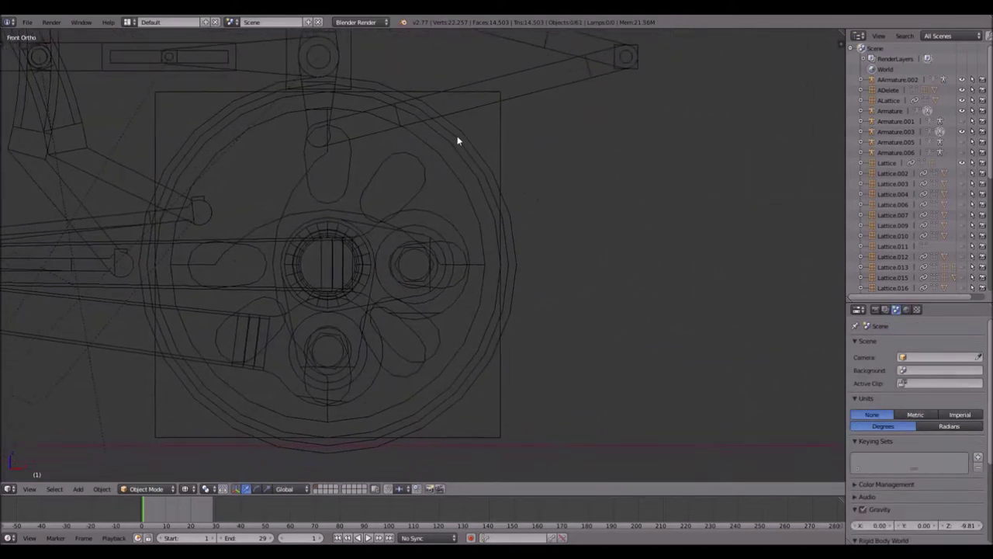
right_click(500, 139)
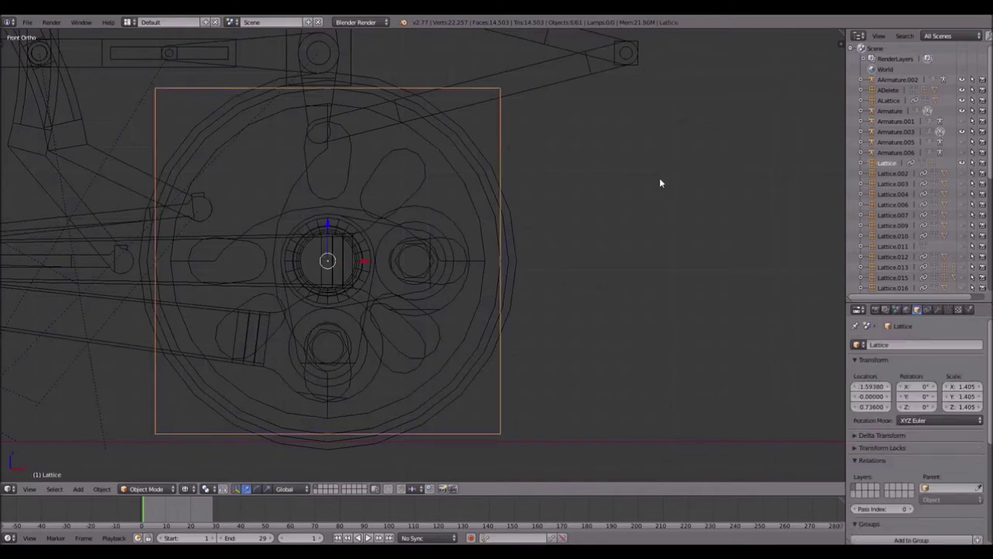
key(i)
key(i)
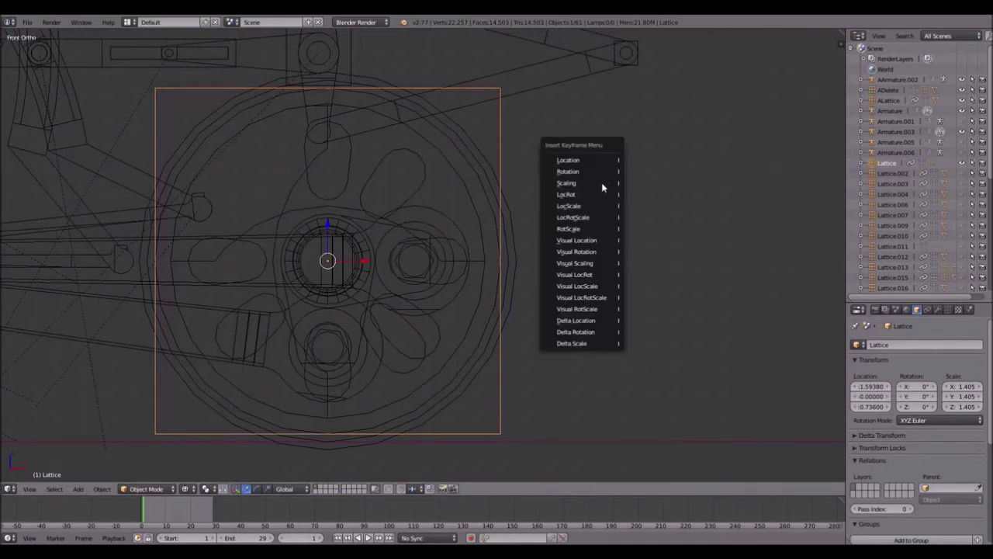
click(601, 196)
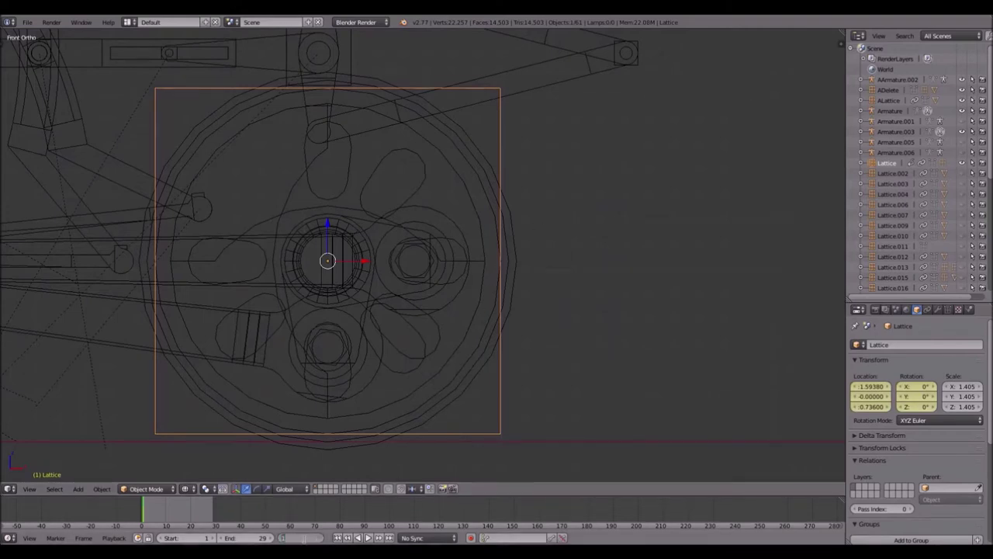
- At frame 30, set the lattice's Y rotation to -360° and insert a LocRot keyframe
click(309, 538)
text(30)
key(Return)
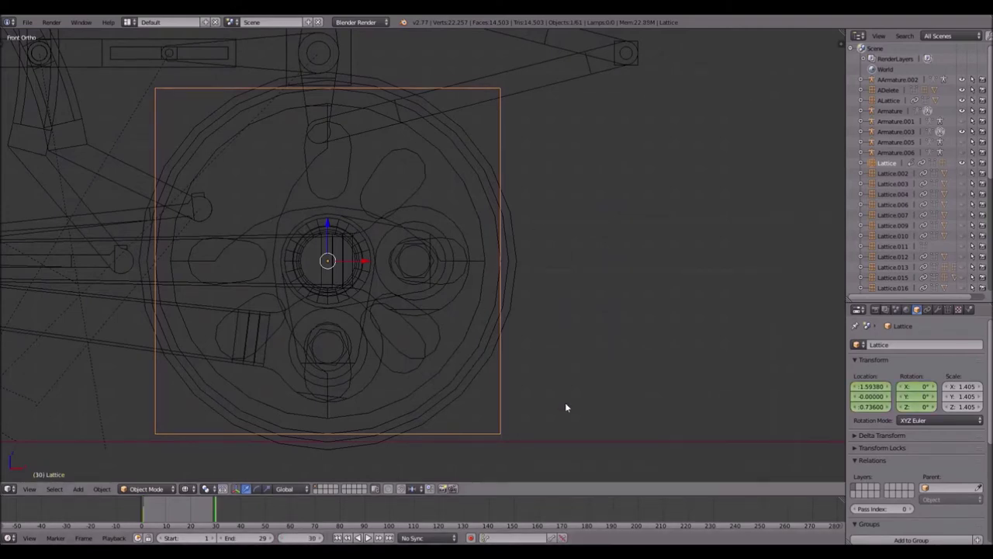
click(916, 397)
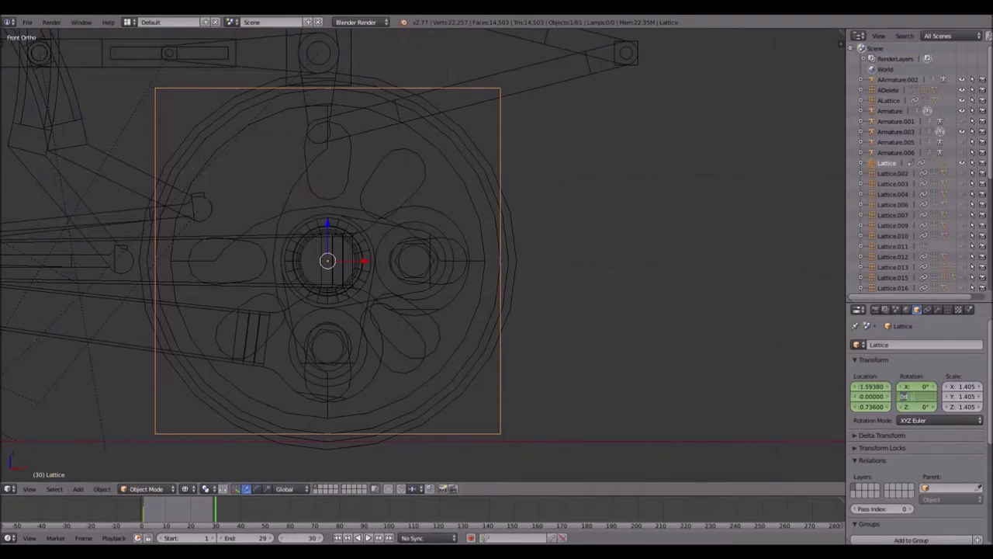
key(BackSpace)
text(-360)
key(Return)
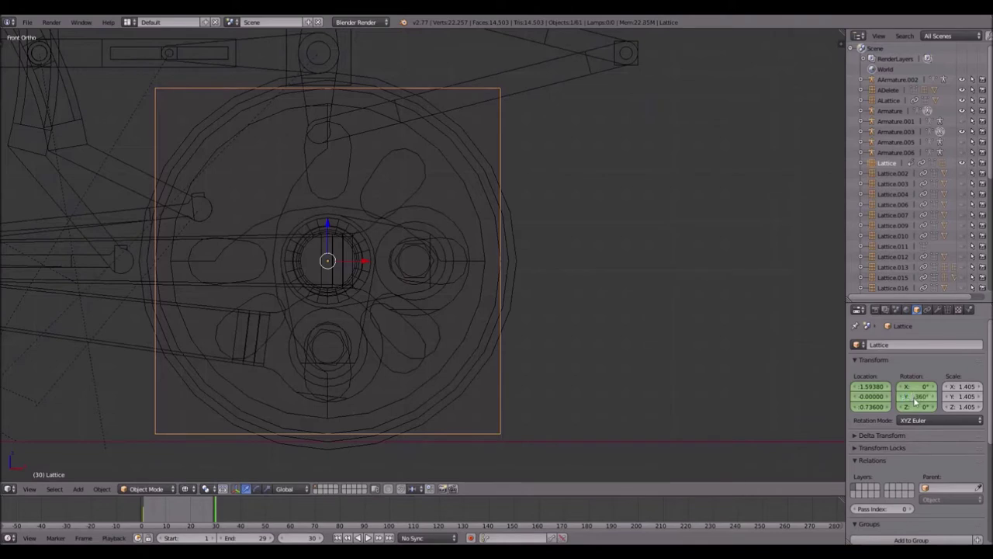
key(i)
click(699, 273)
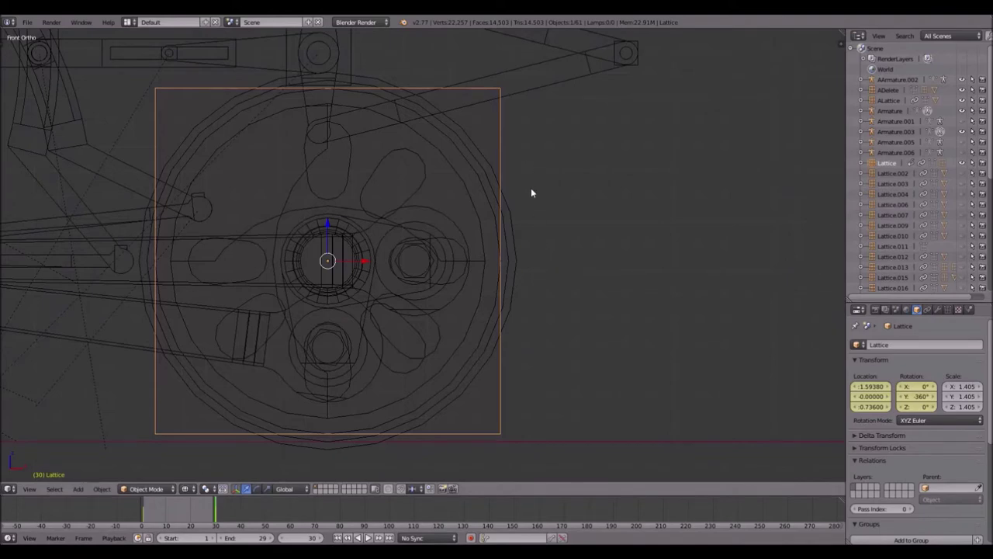
- Play the animation and set the lattice's keyframes to linear interpolation in the Graph Editor, returning to the 3D view
key(alt+a)
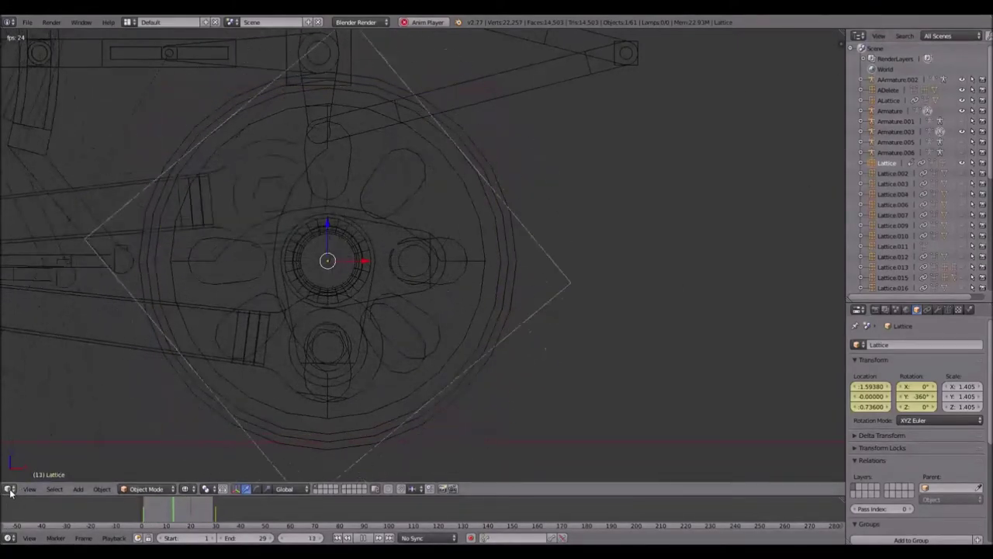
click(10, 489)
click(35, 449)
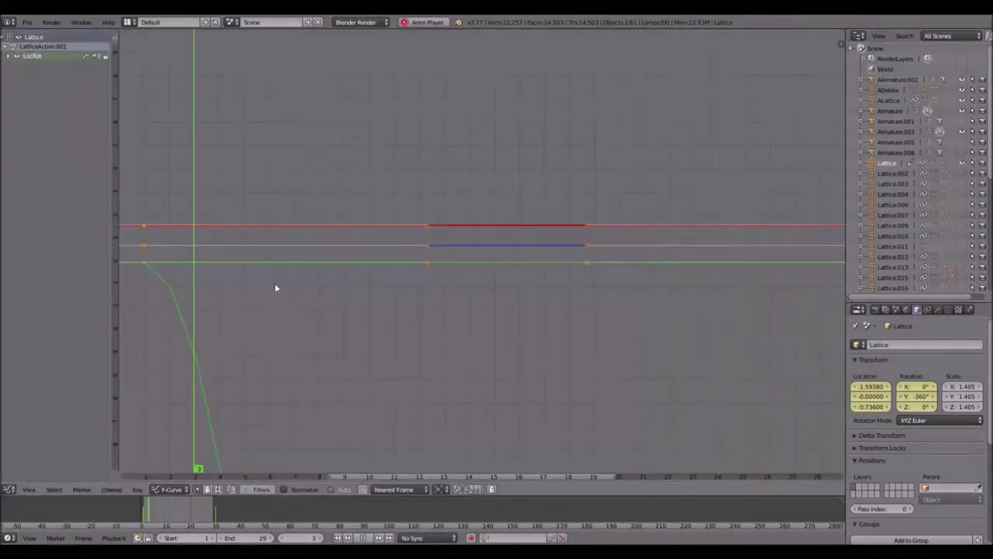
key(t)
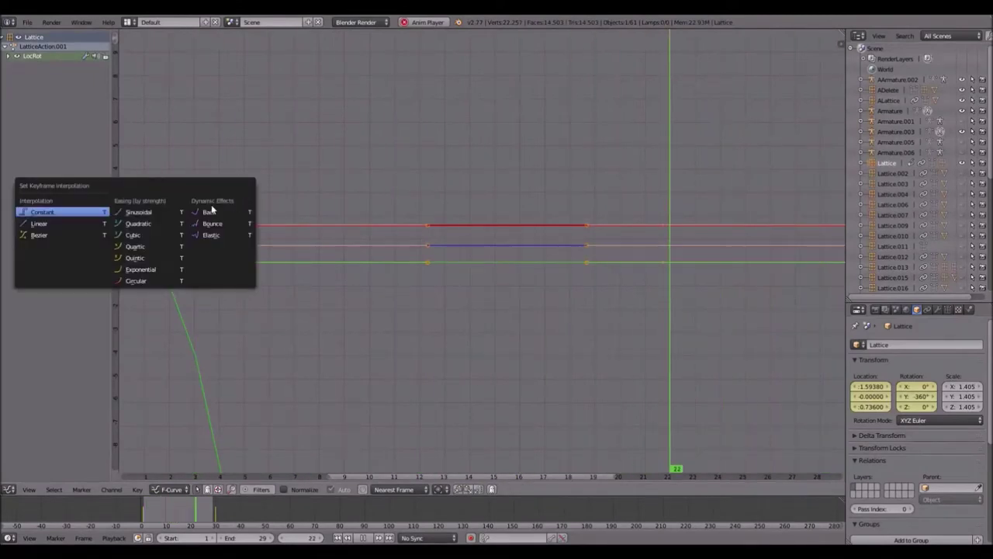
click(36, 225)
click(10, 489)
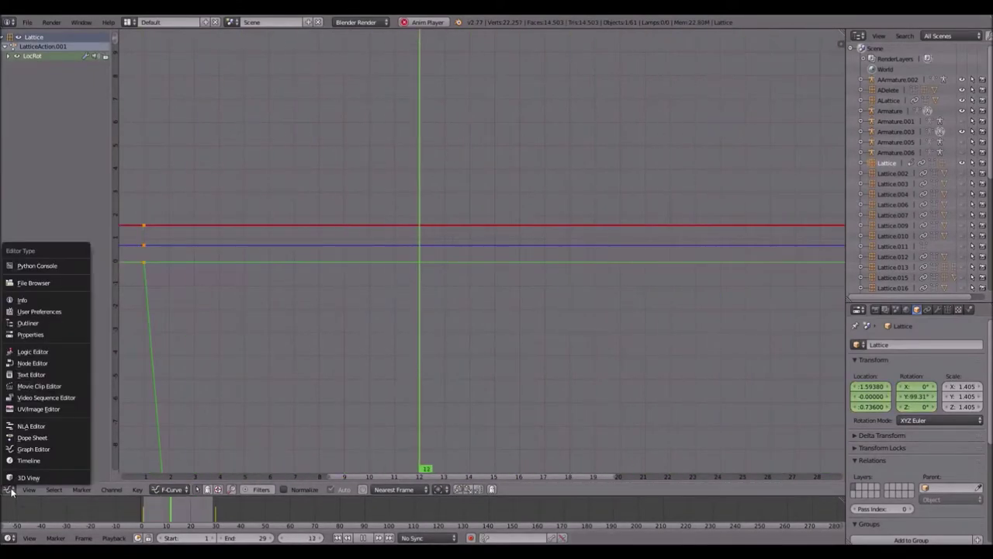
click(31, 474)
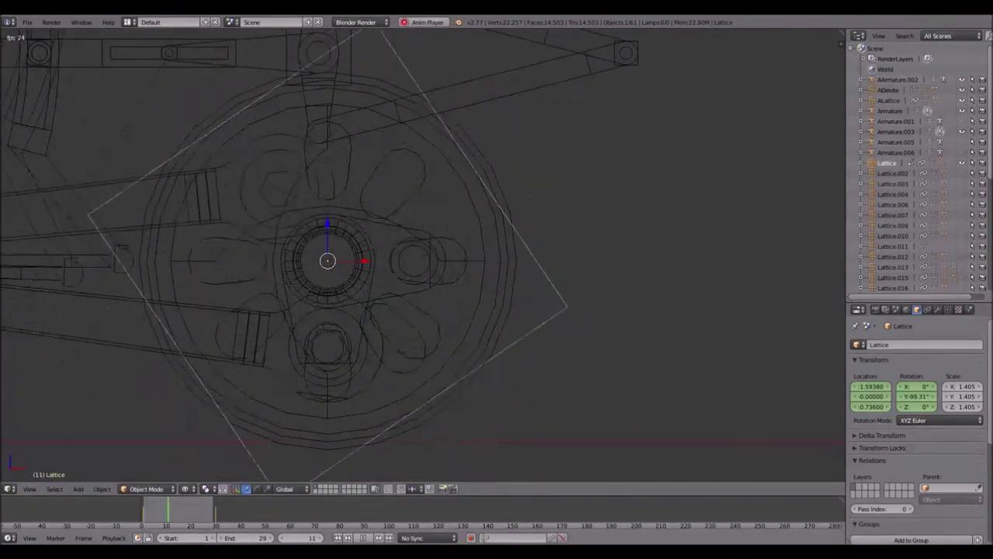
shift+middle_drag(255, 288, 348, 237)
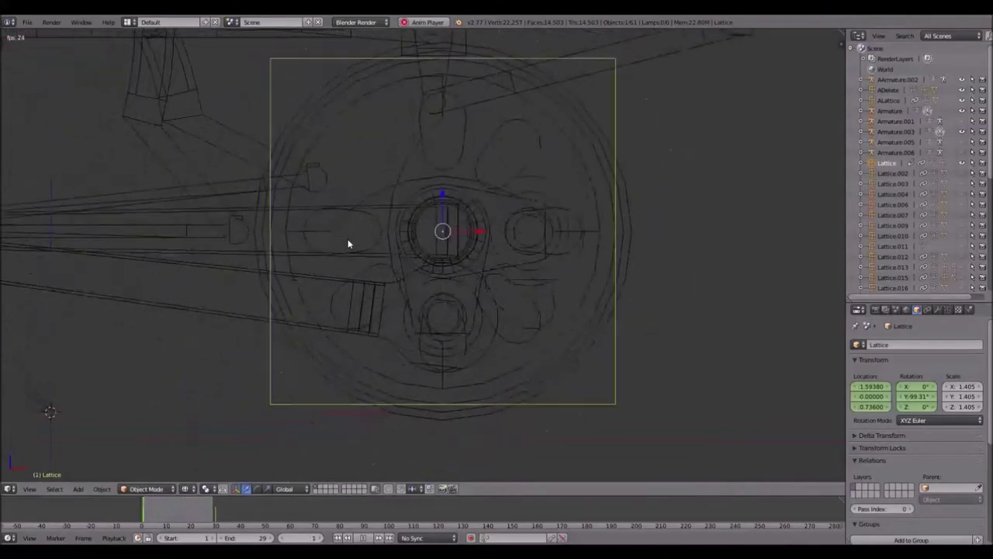
key(Escape)
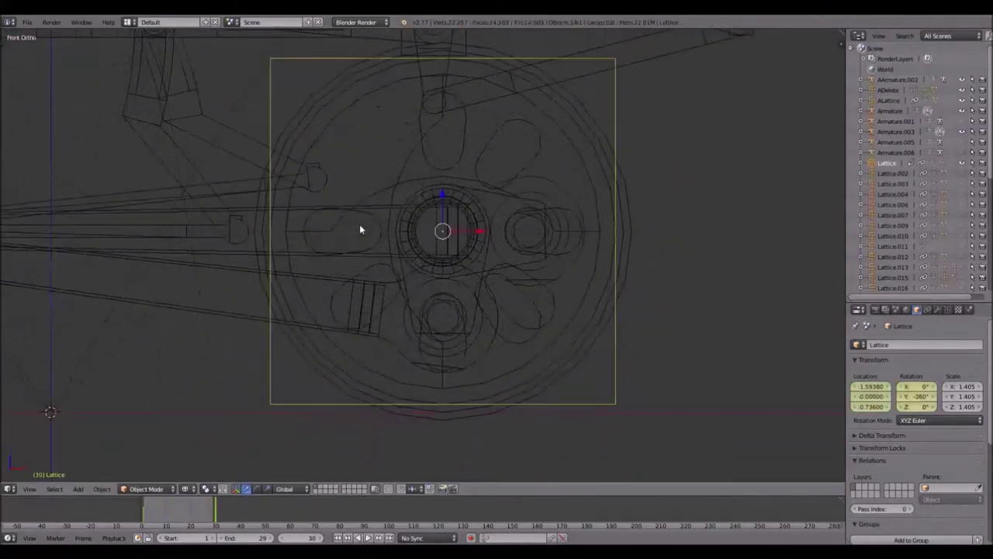
- Examine the lattice's Limit Rotation constraint and its X, Y and Z limit settings
click(928, 310)
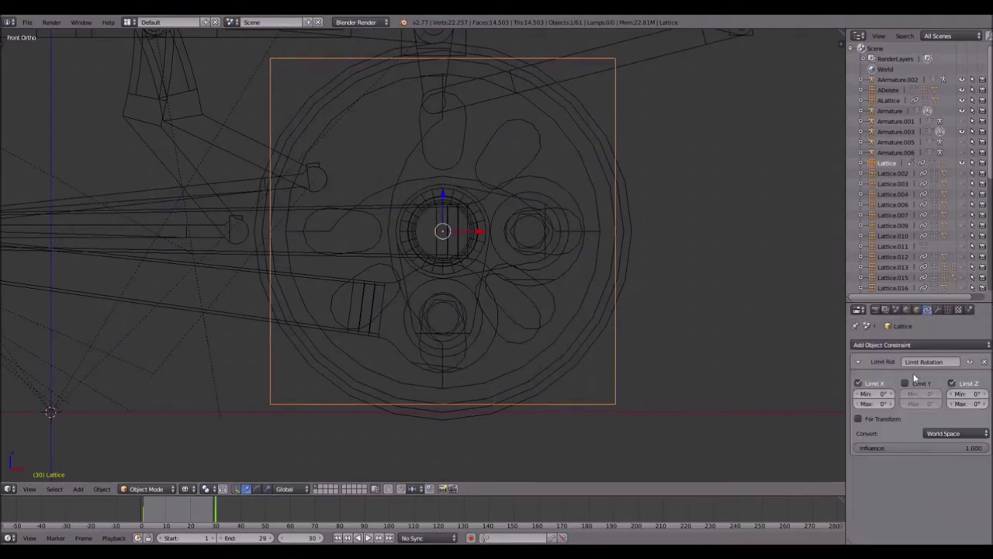
click(875, 346)
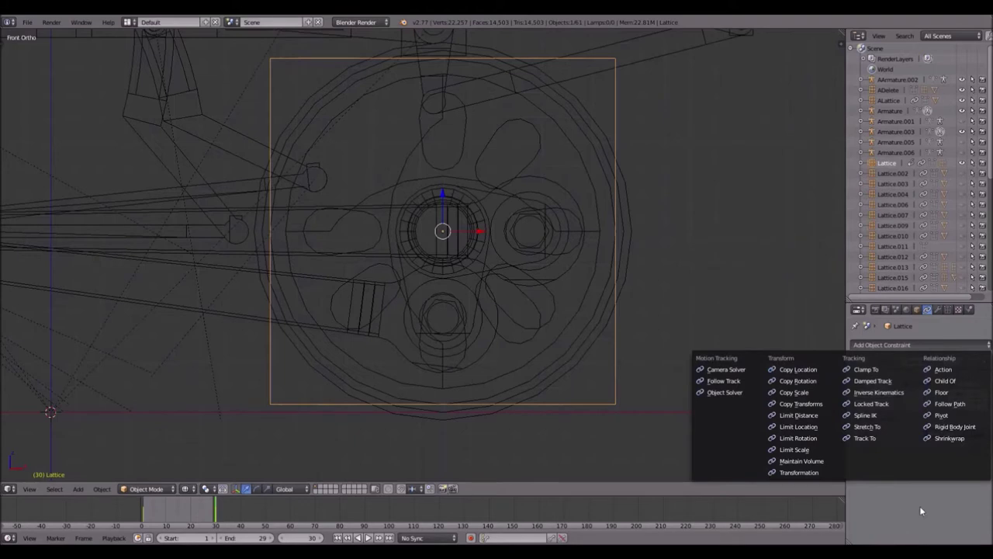
click(953, 385)
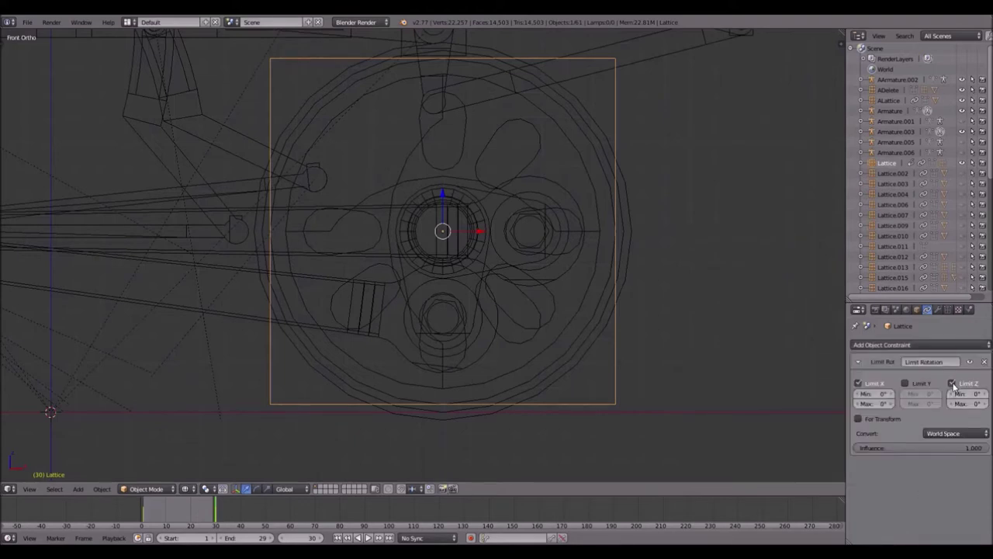
click(869, 386)
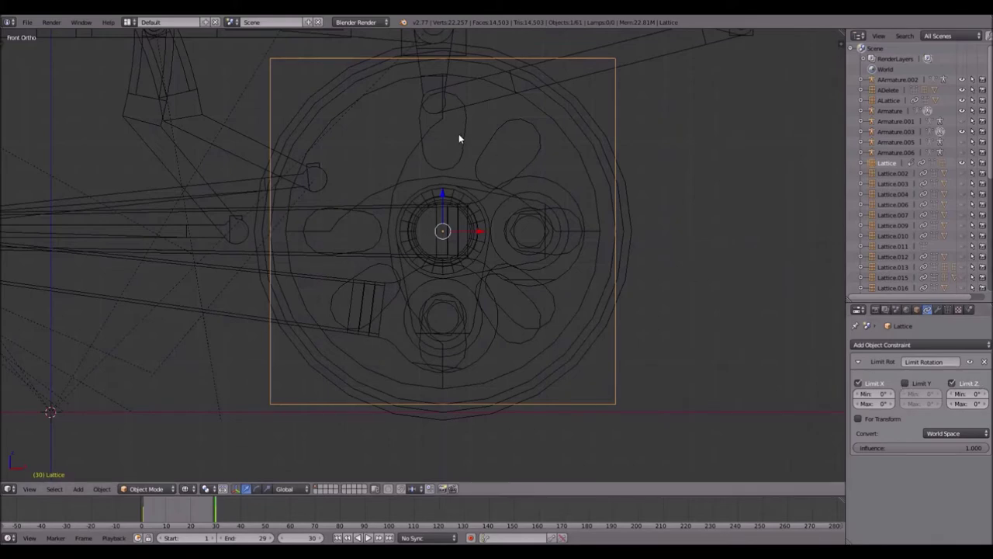
- Show the model in solid shading and try rotating the lattice in the front view, cancelling the rotation
middle_drag(468, 155, 497, 175)
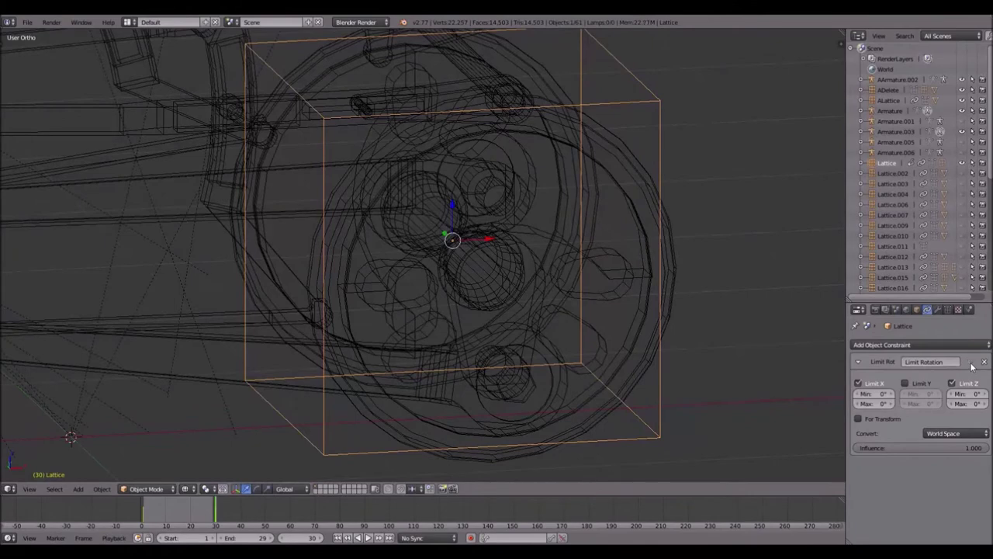
key(z)
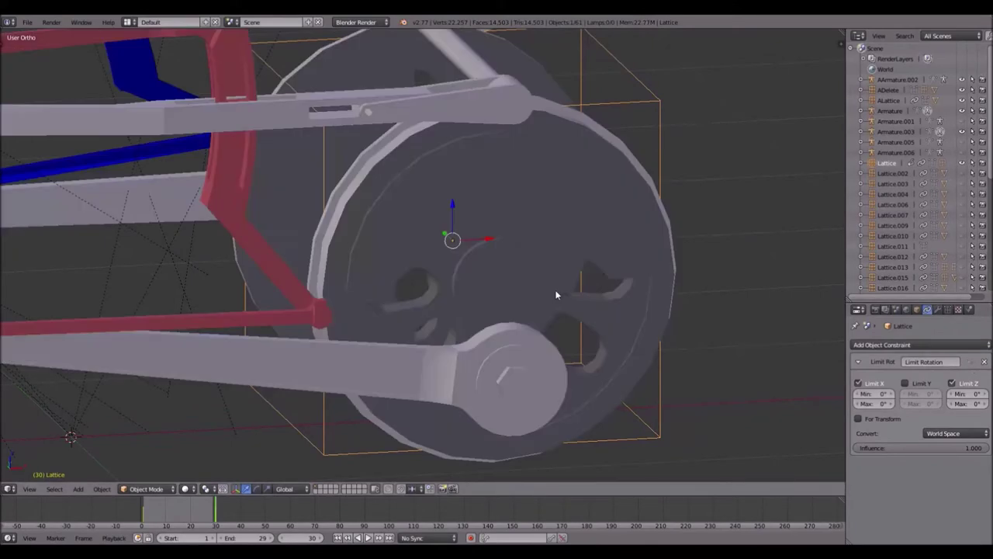
scroll(513, 255, down, 4)
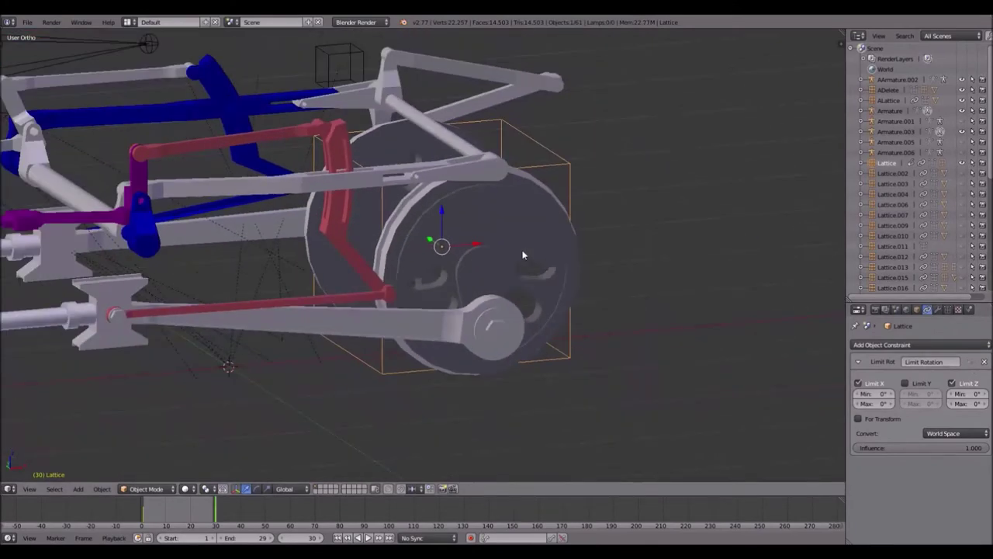
key(KP_1)
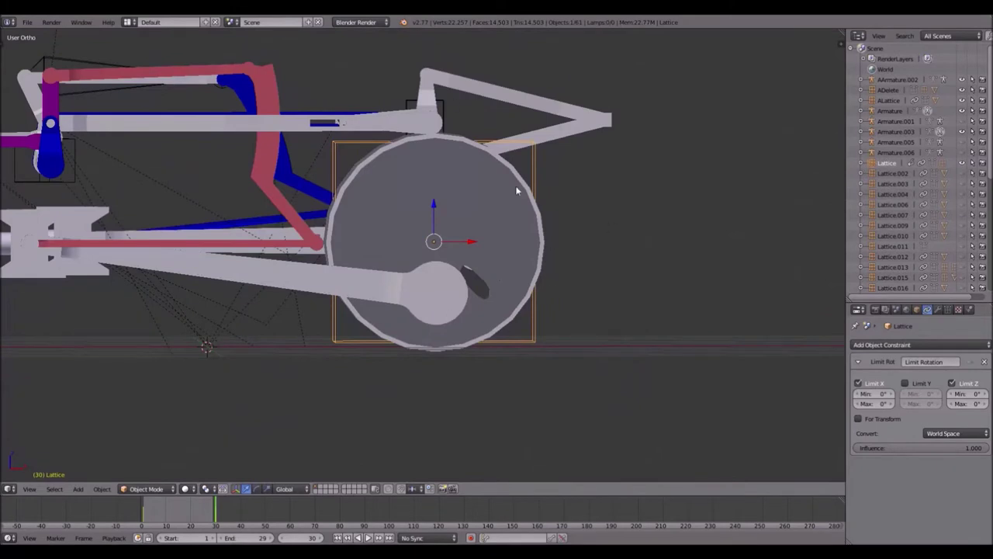
key(KP_1)
key(r)
right_click(425, 101)
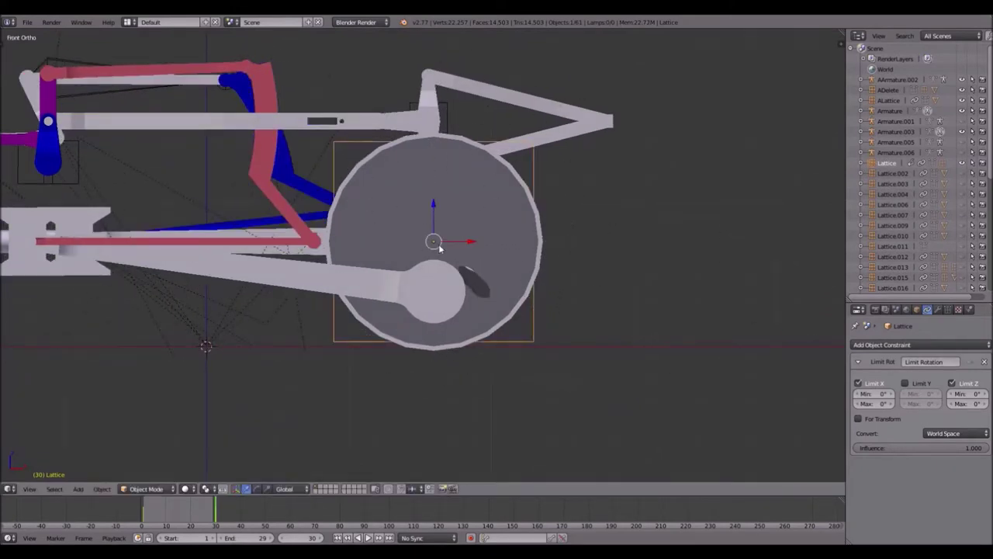
key(r)
key(Escape)
- Try rotating the lattice from several angled views to test its Limit Rotation constraint, cancelling each rotation
middle_drag(454, 173, 639, 214)
middle_drag(565, 214, 508, 211)
key(r)
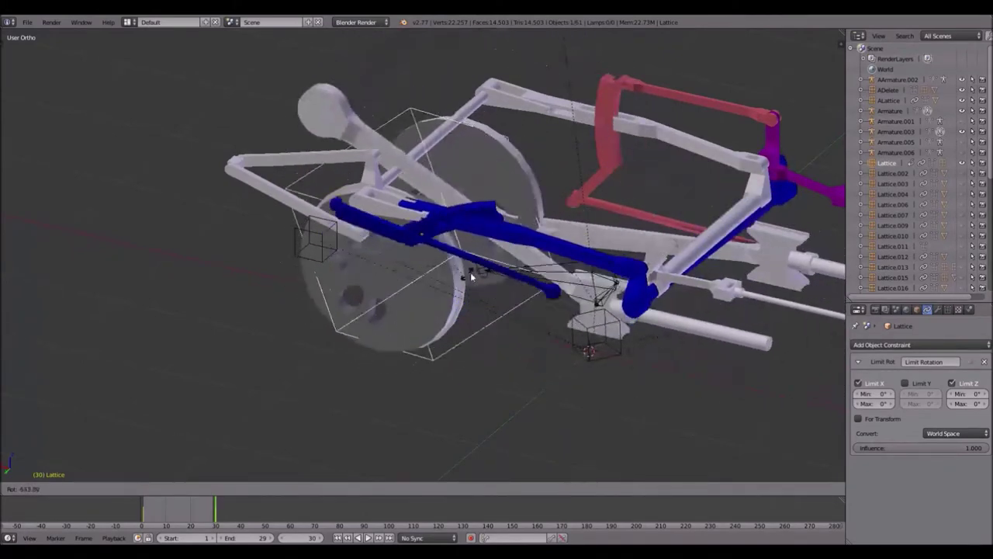
right_click(526, 201)
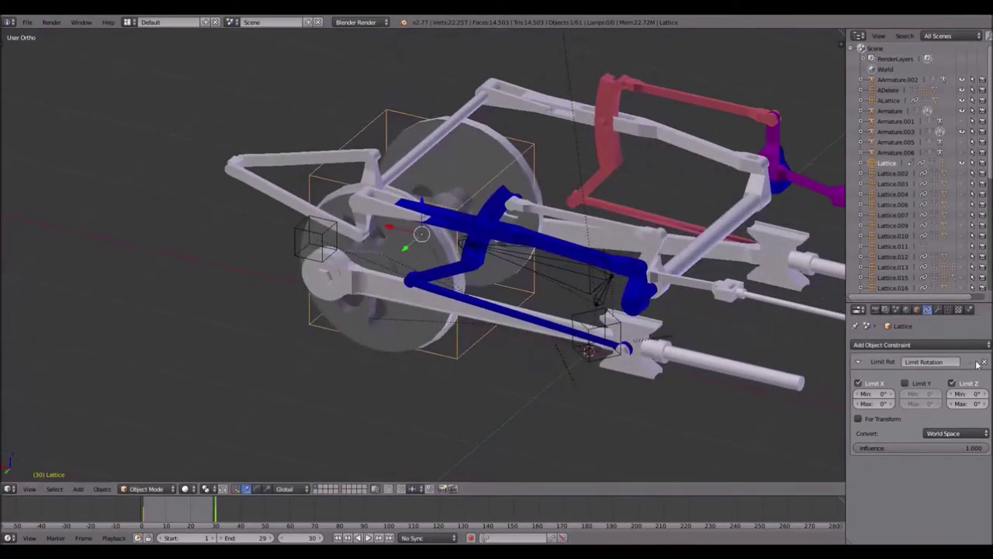
key(r)
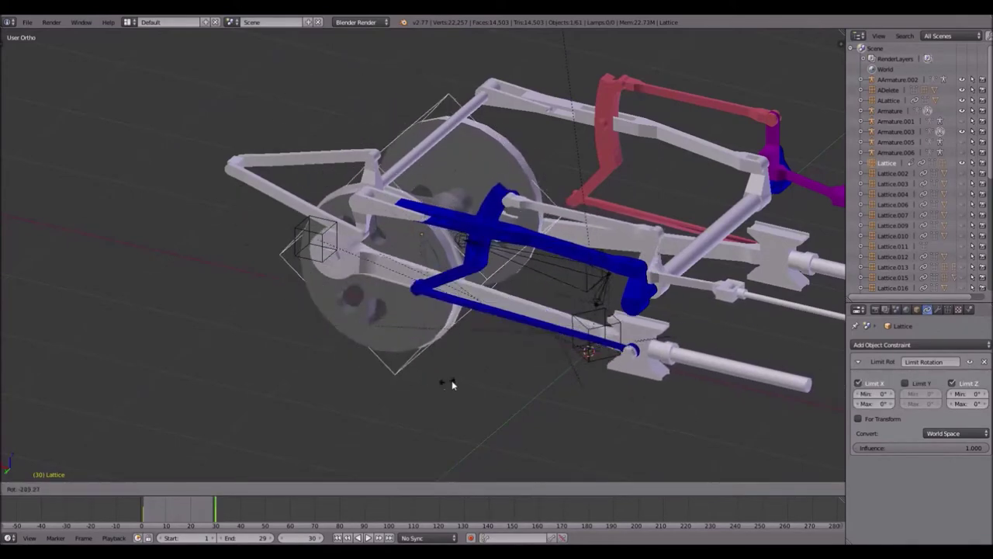
right_click(436, 177)
key(r)
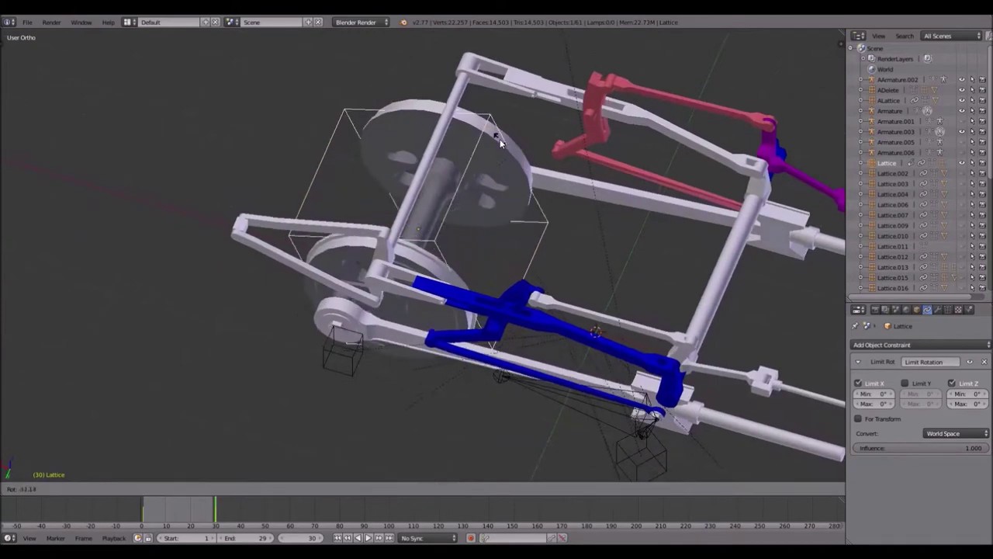
right_click(436, 371)
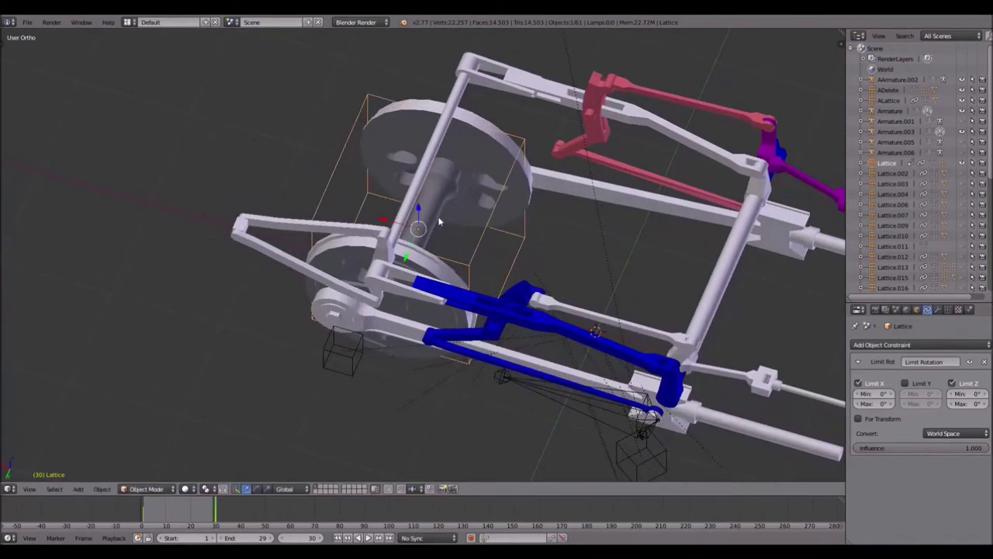
- Return to the wireframe front view and add a new lattice at the 3D cursor
key(KP_1)
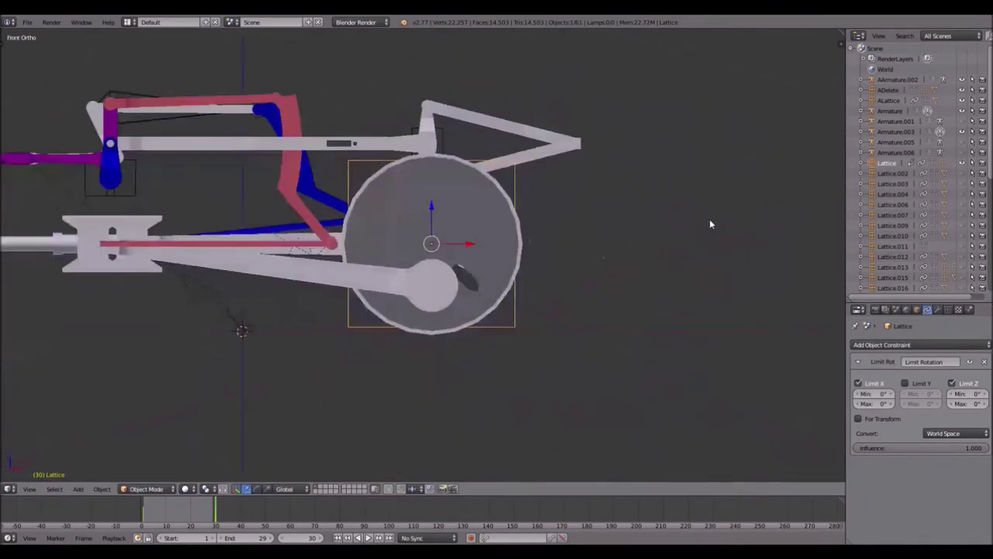
shift+middle_drag(449, 215, 465, 210)
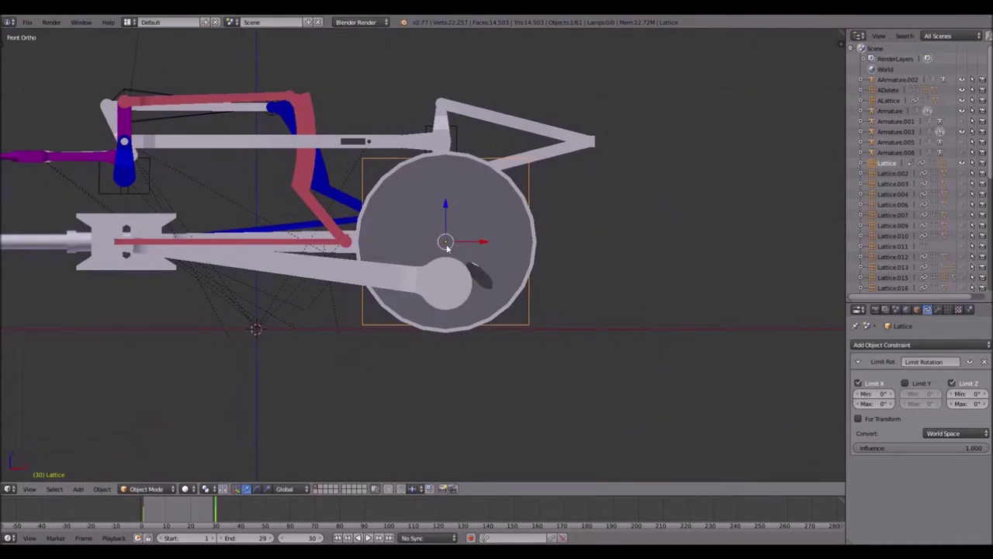
scroll(446, 253, up, 4)
key(z)
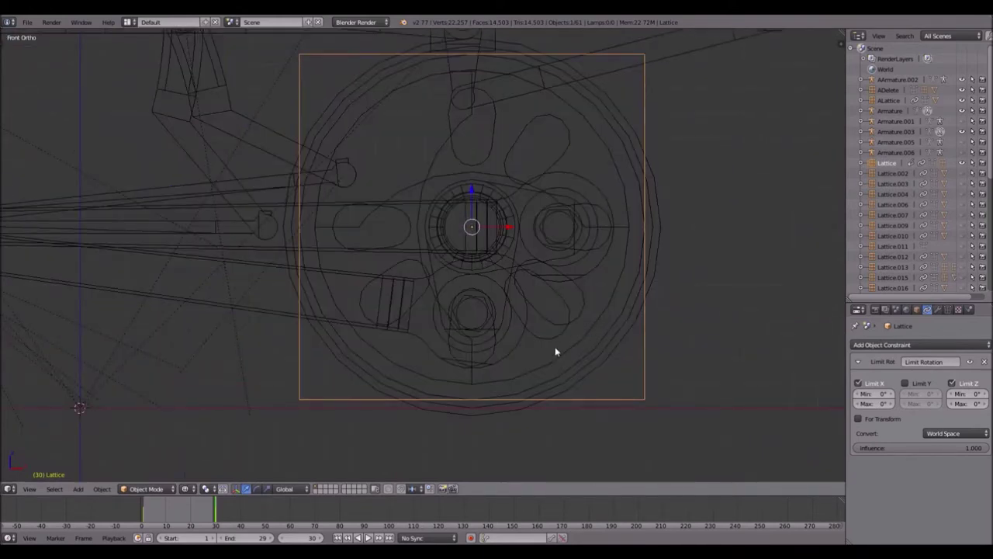
key(shift+a)
click(496, 287)
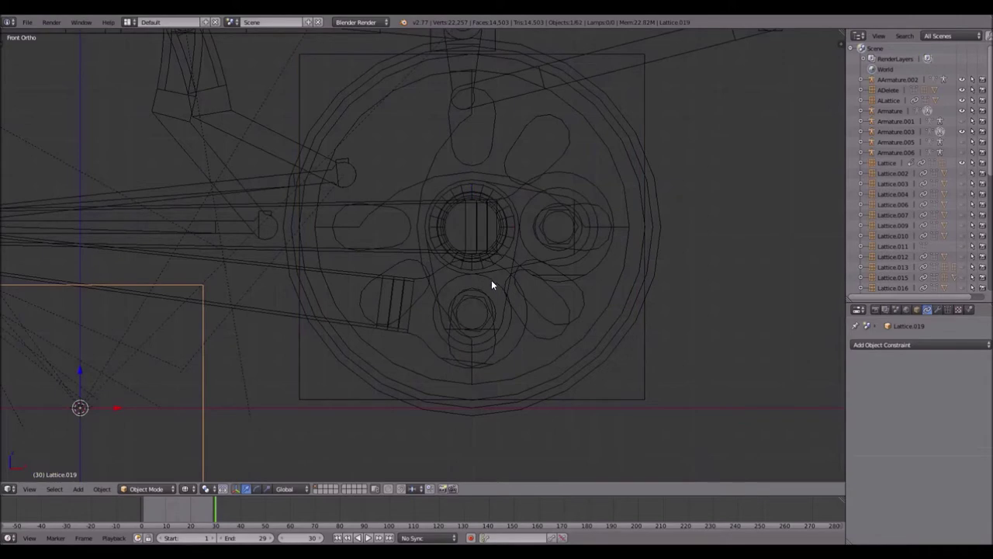
- Move the new lattice along Y in the top view and set its Y location to -2
scroll(491, 264, down, 5)
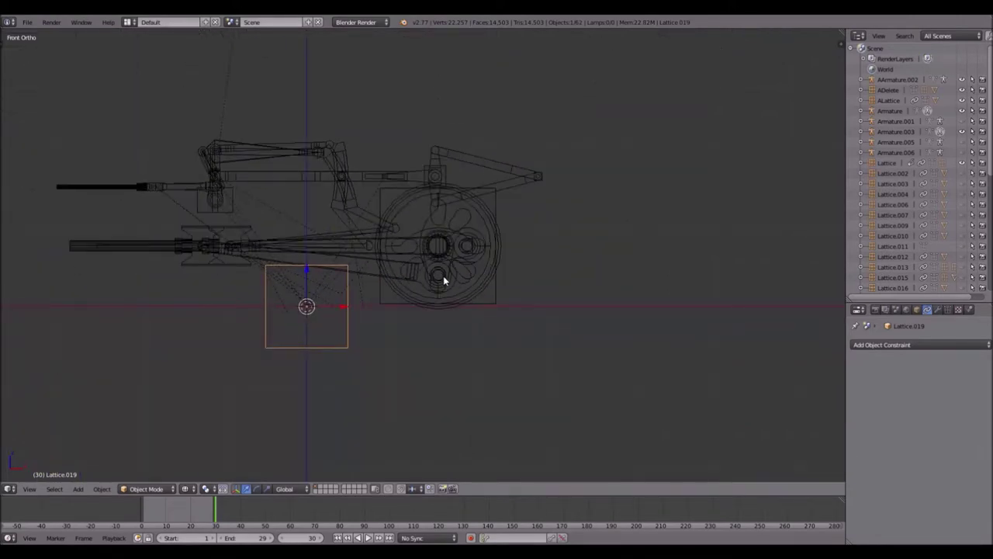
key(KP_7)
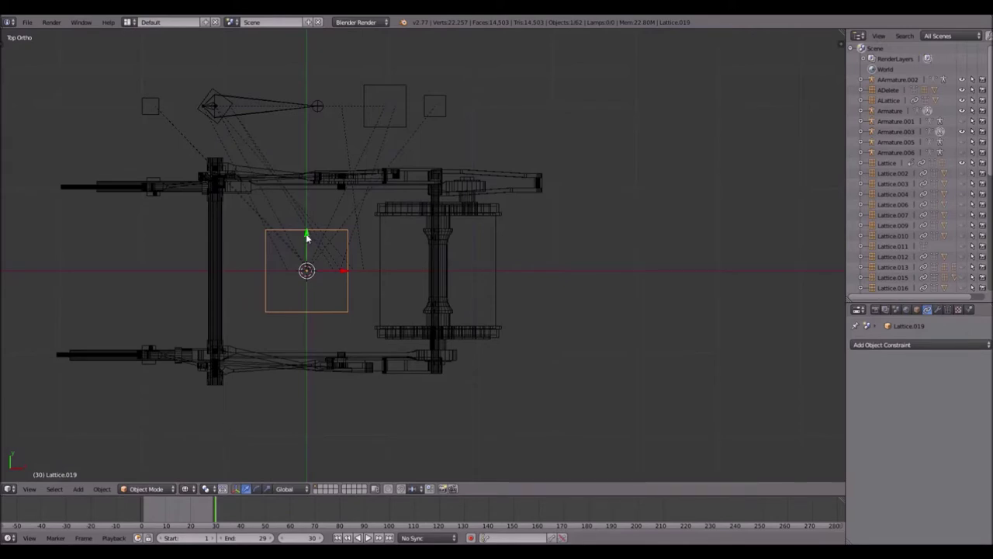
drag(306, 238, 304, 272)
click(917, 309)
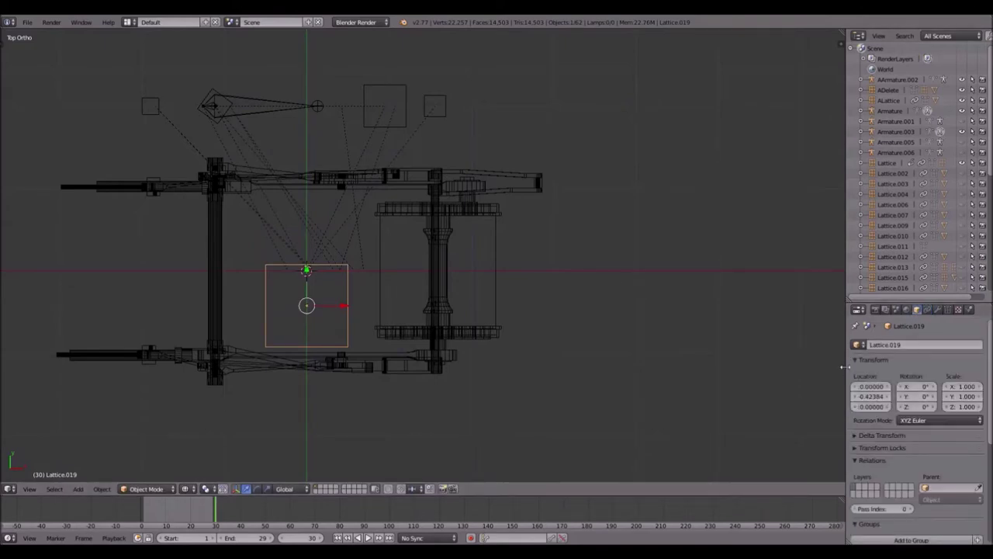
drag(845, 367, 817, 367)
click(852, 396)
text(-2)
key(Return)
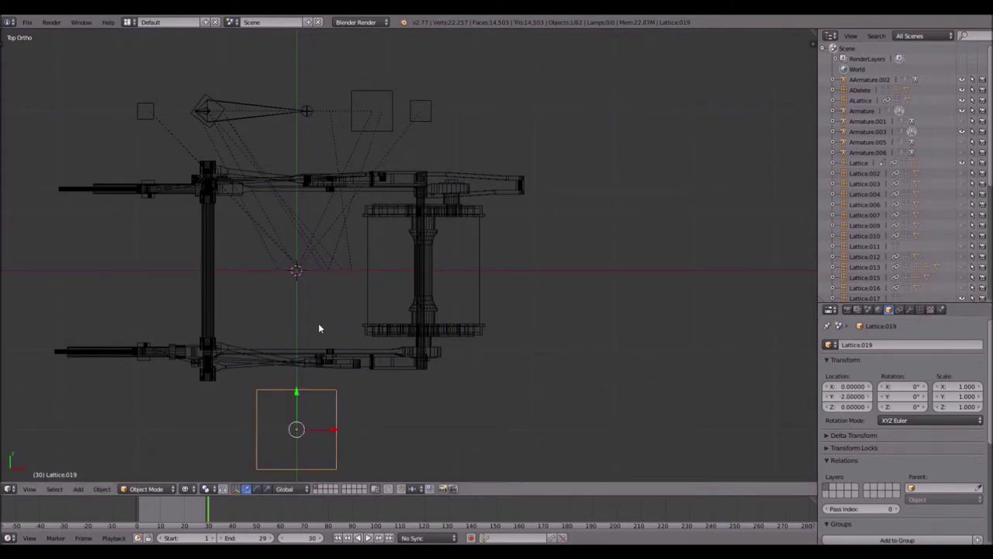
- In the front view, move the new lattice onto the crank pin below the drive wheel's centre, about X 1.596, Z 0.385
key(KP_1)
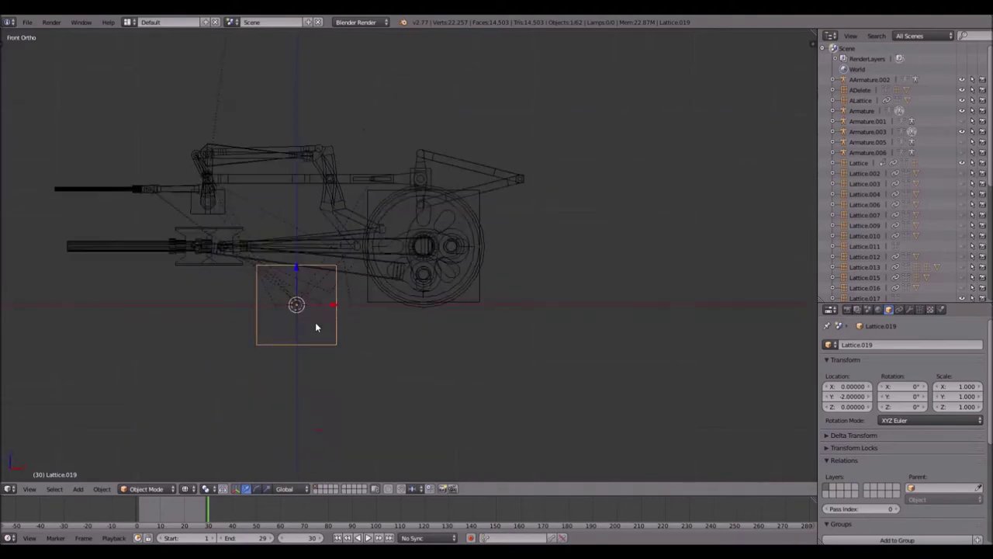
scroll(316, 327, up, 5)
scroll(310, 326, up, 2)
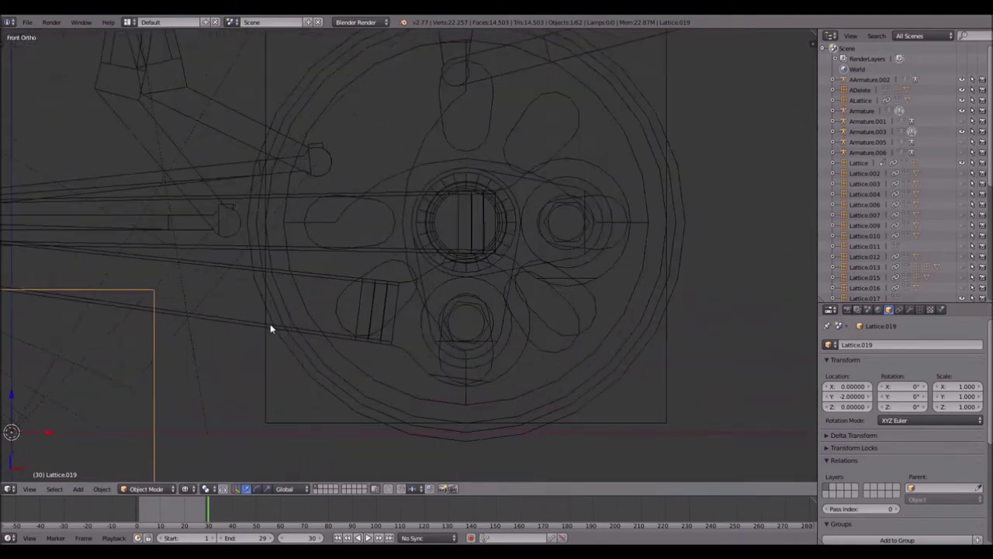
key(g)
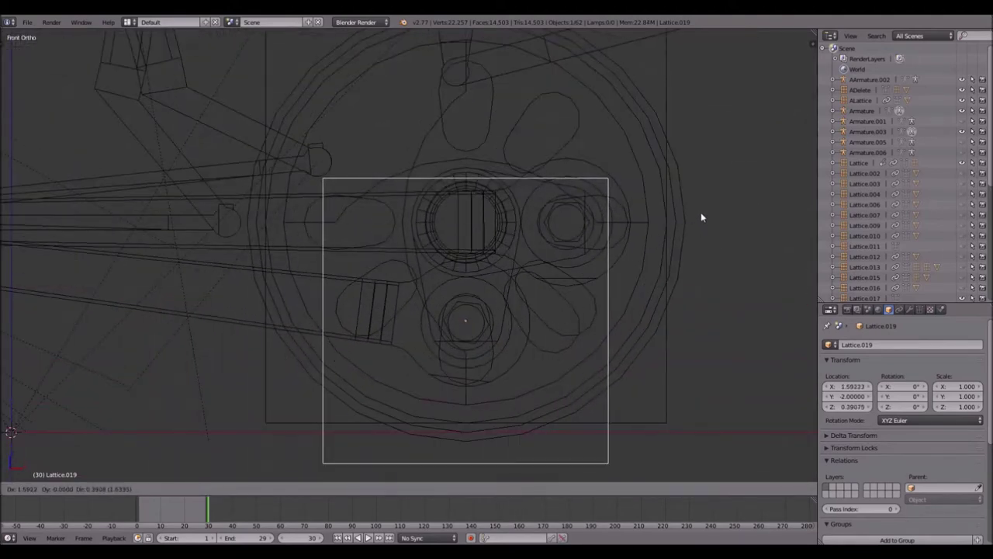
click(700, 212)
- Scale the crank pin lattice down to about 0.443
scroll(631, 282, up, 3)
key(s)
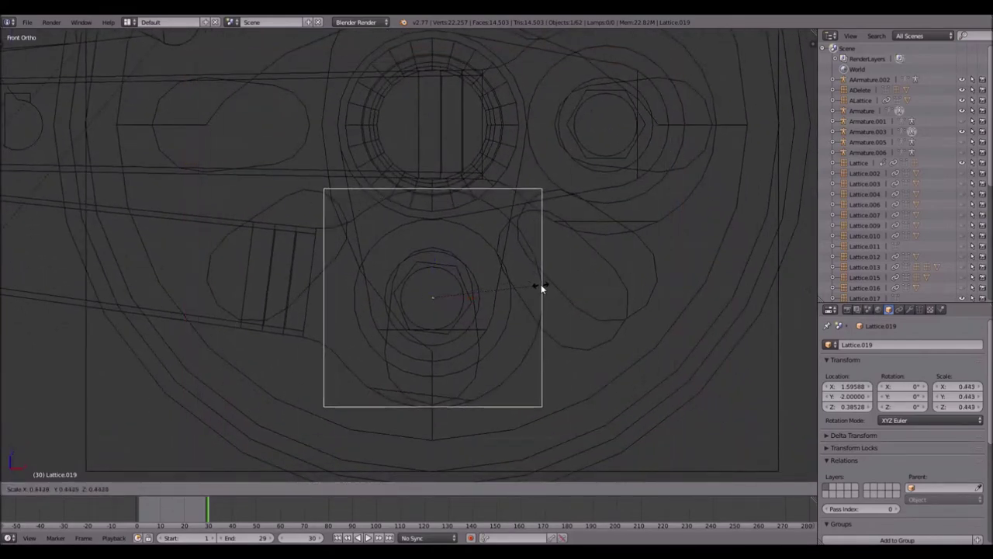
click(541, 285)
scroll(540, 286, down, 2)
middle_drag(541, 285, 513, 296)
key(KP_1)
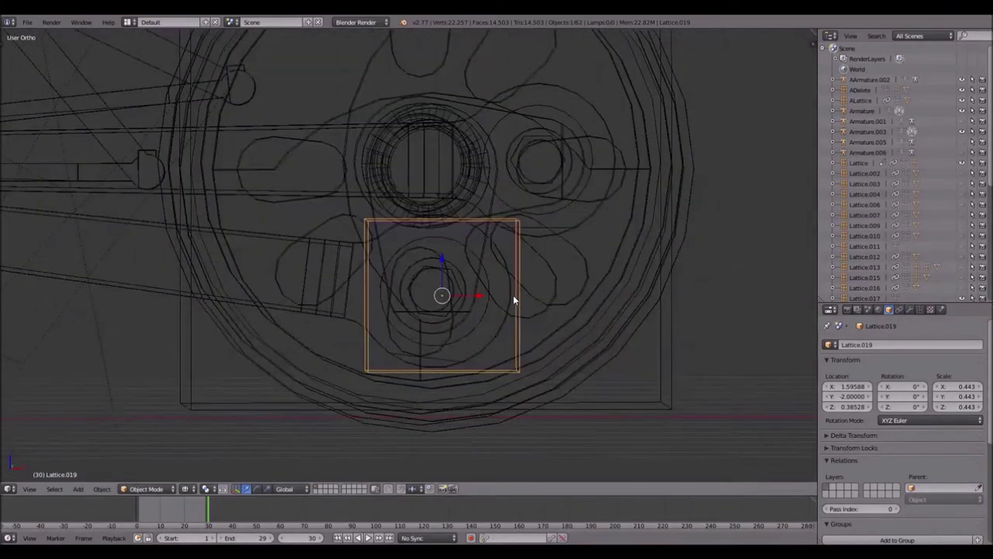
scroll(512, 297, up, 1)
shift+middle_drag(513, 299, 501, 240)
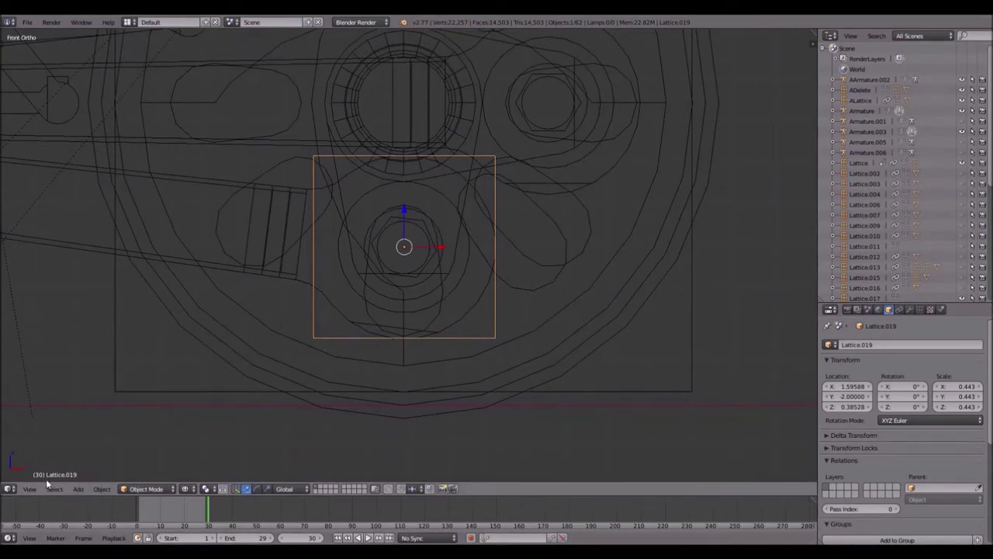
- Go to frame 1 and parent the crank pin lattice to the drive wheel lattice with the Object option
click(95, 489)
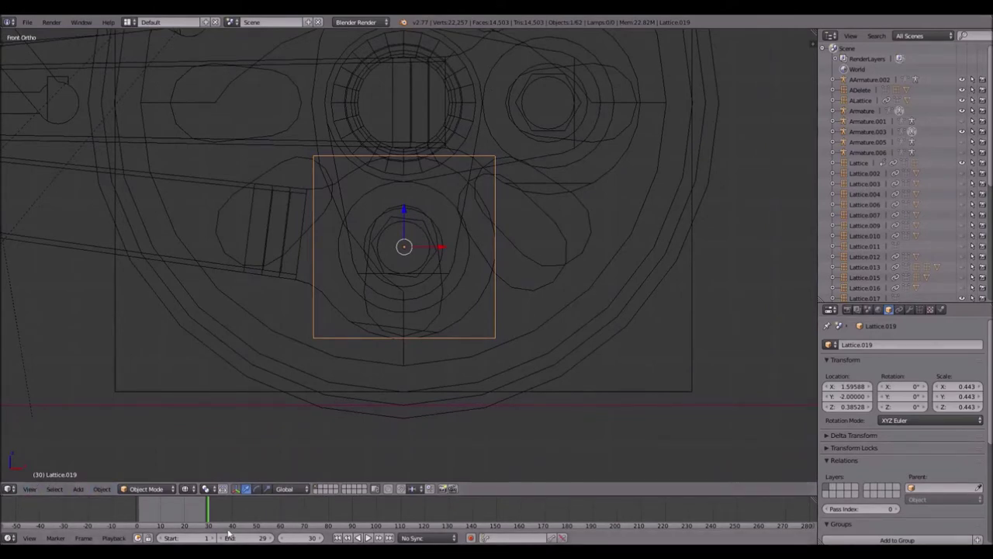
text(1)
key(Return)
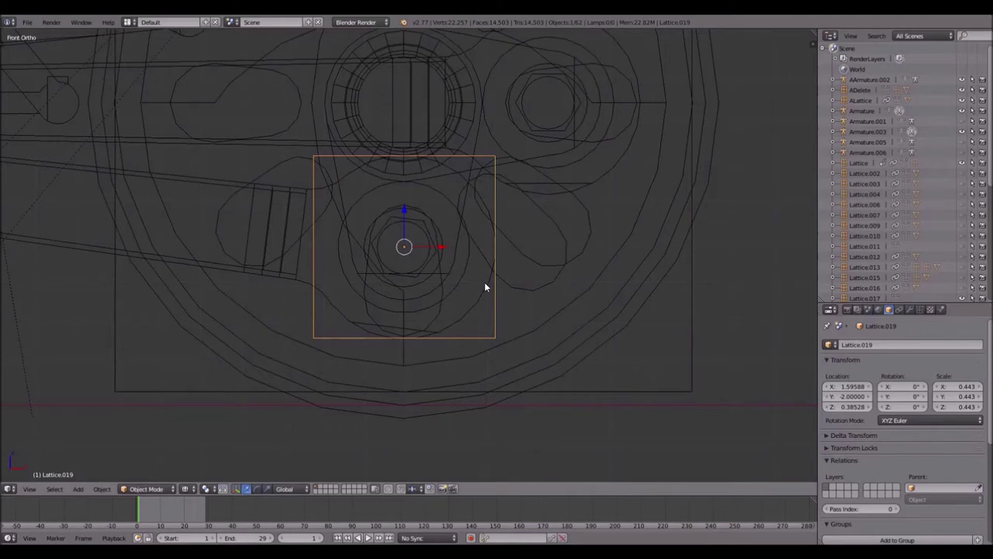
right_click(692, 324)
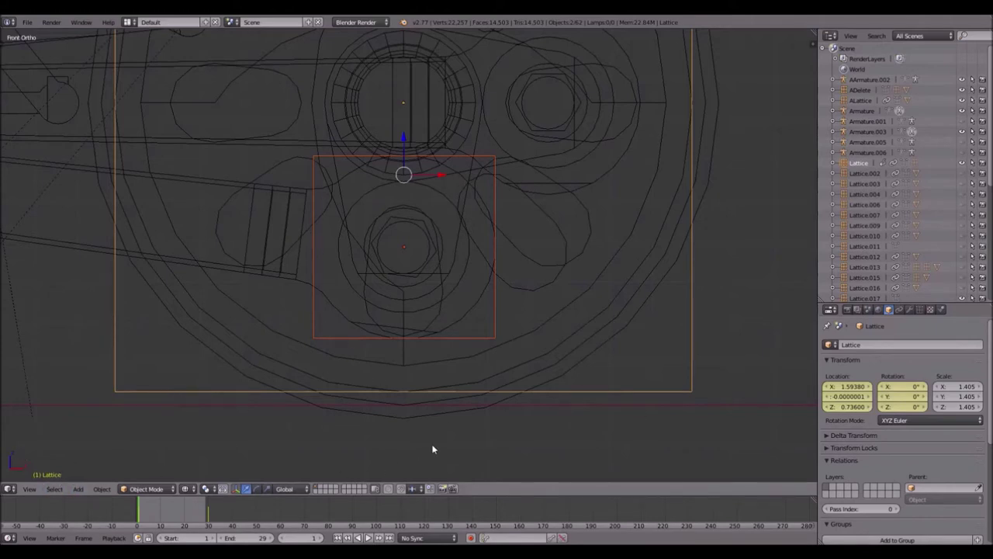
key(ctrl+p)
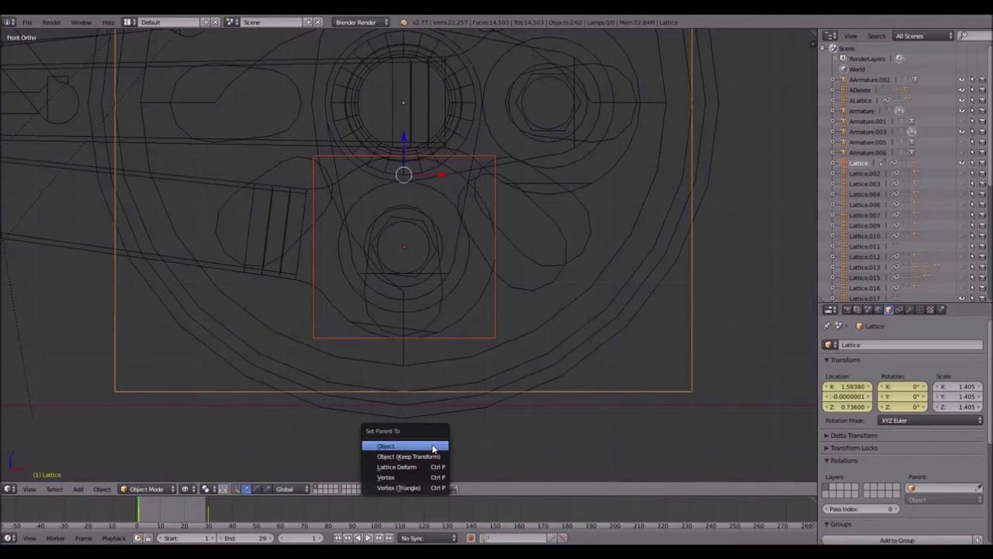
click(433, 449)
scroll(426, 298, down, 2)
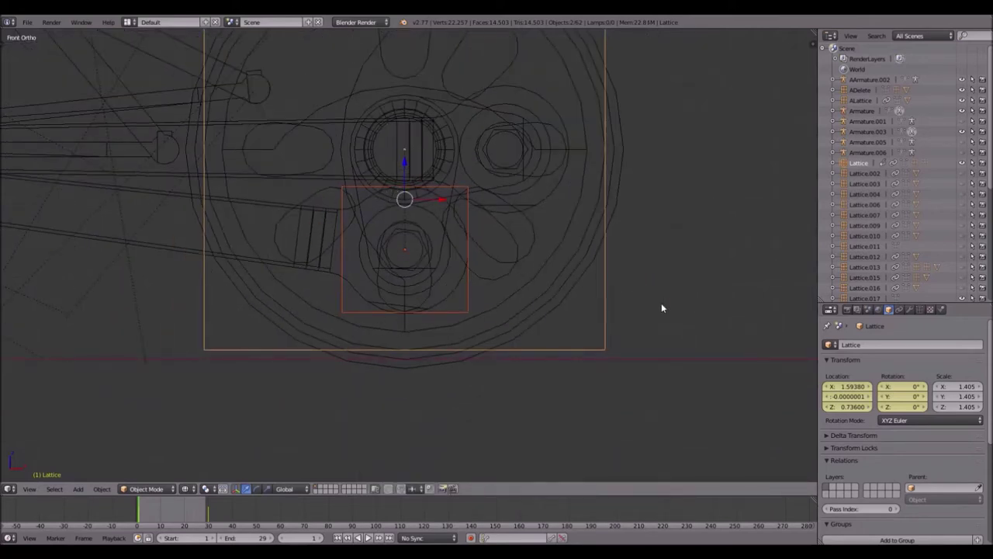
- Try moving and rotating the drive wheel lattice to test the parenting, cancelling both transforms
right_click(605, 350)
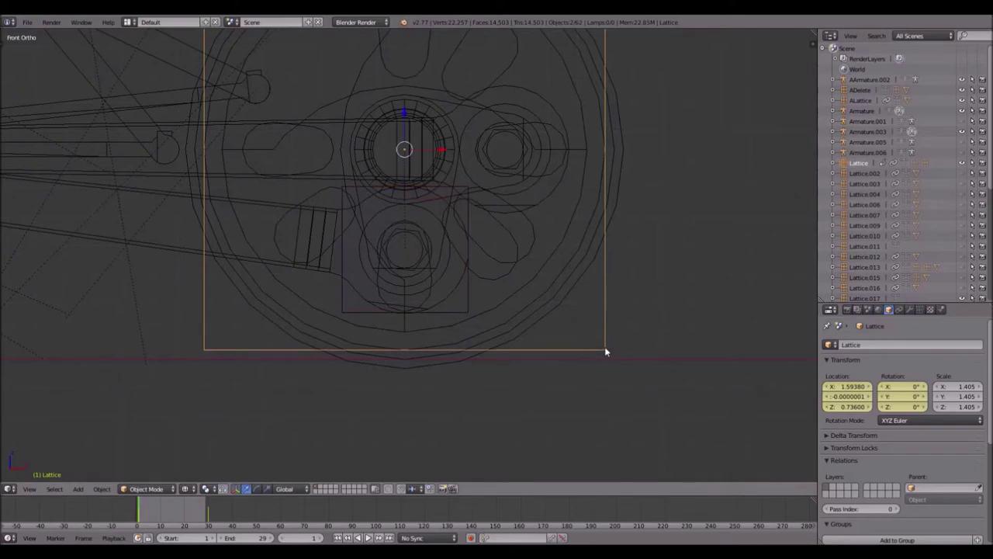
key(g)
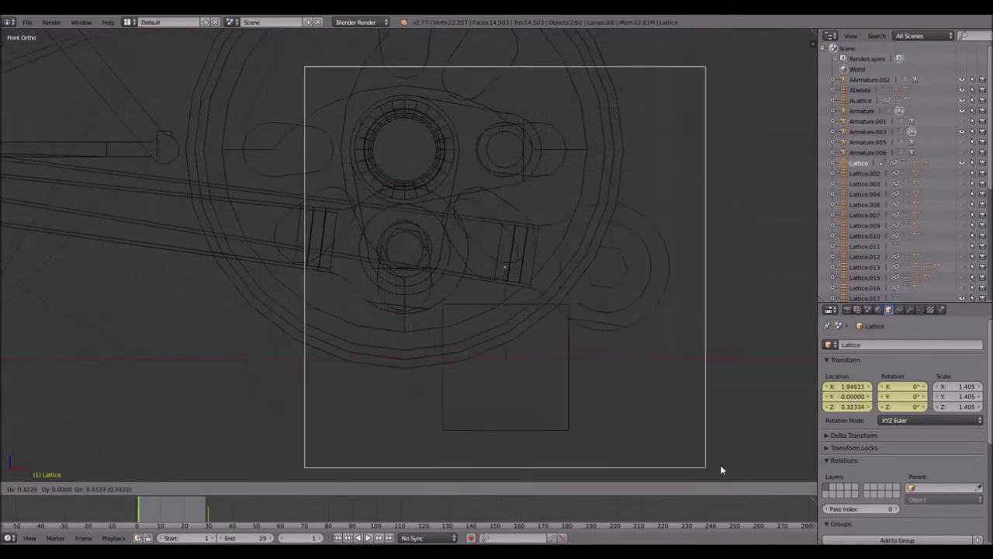
key(Escape)
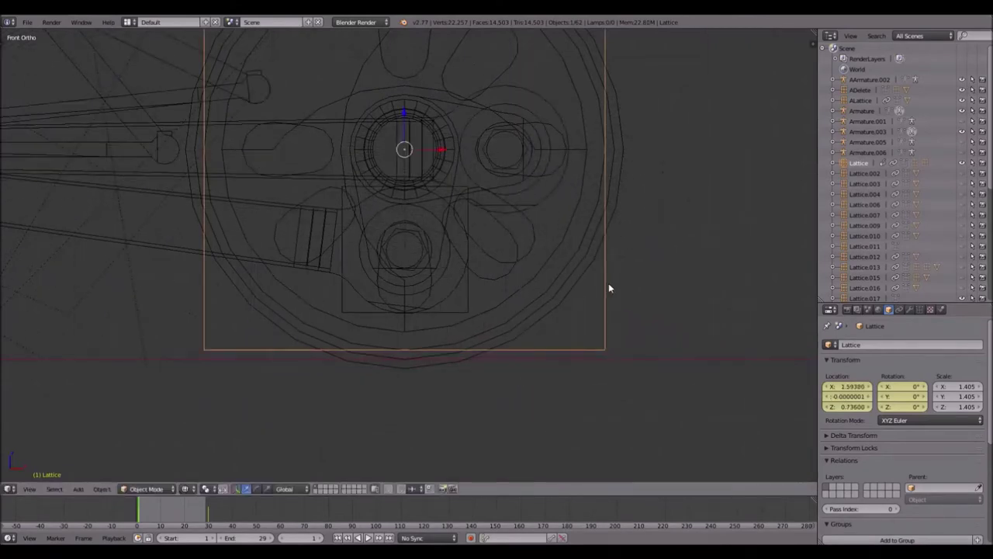
key(r)
key(Escape)
- Select the crank pin lattice and snap the 3D cursor to it
shift+middle_drag(310, 240, 539, 248)
scroll(538, 249, down, 3)
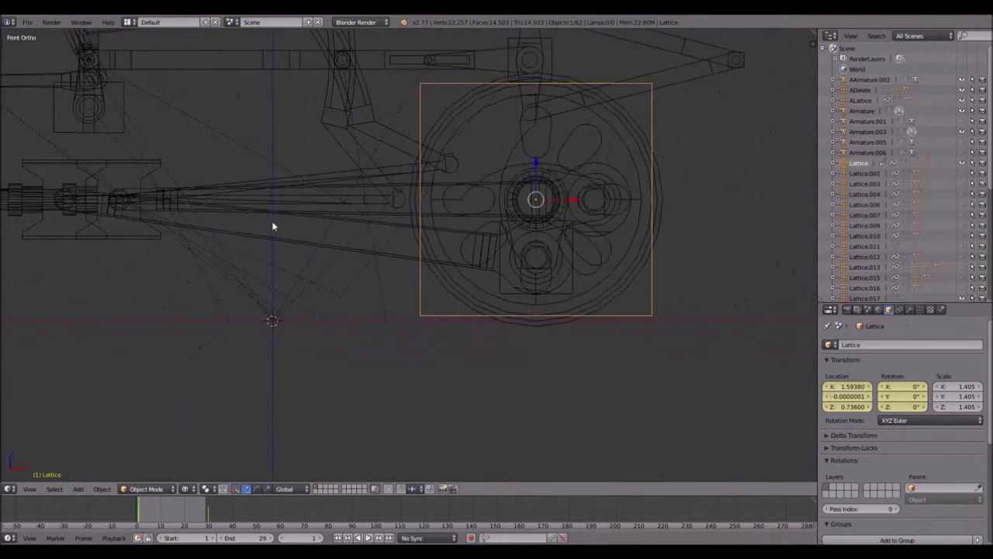
shift+middle_drag(280, 223, 293, 217)
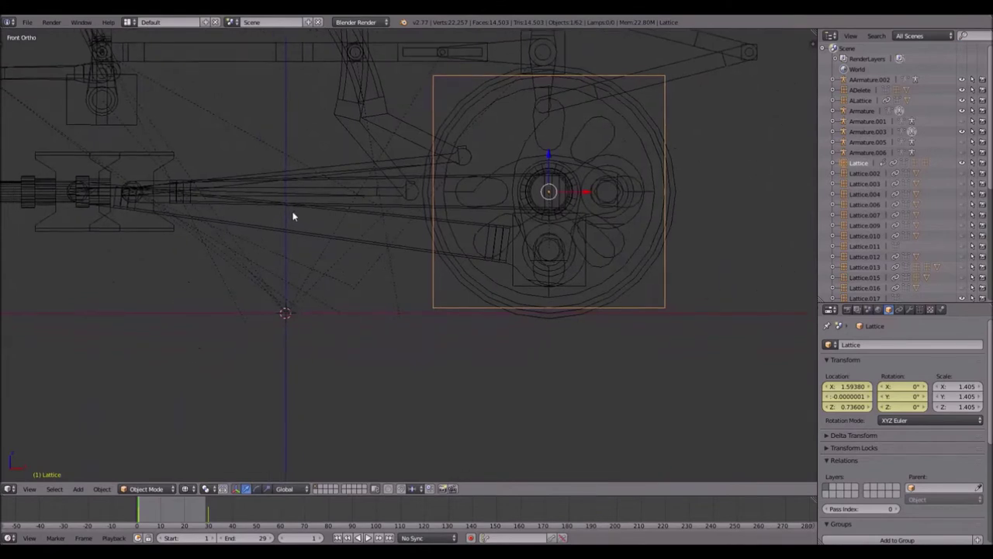
right_click(514, 217)
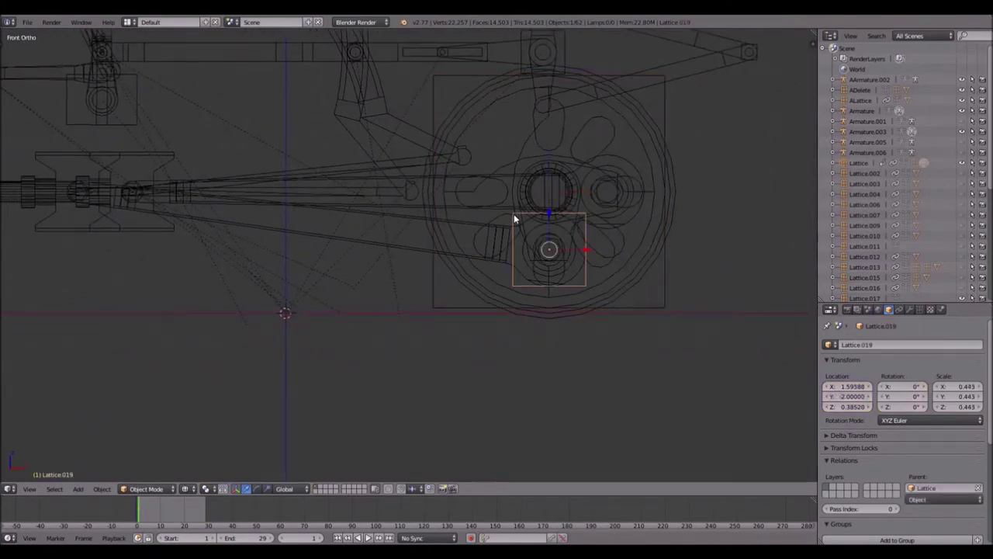
key(shift+s)
click(629, 226)
- In the front view, add another lattice at the 3D cursor and scale it to about 0.52
key(KP_7)
shift+middle_drag(594, 266, 565, 93)
shift+scroll(532, 344, down, 1)
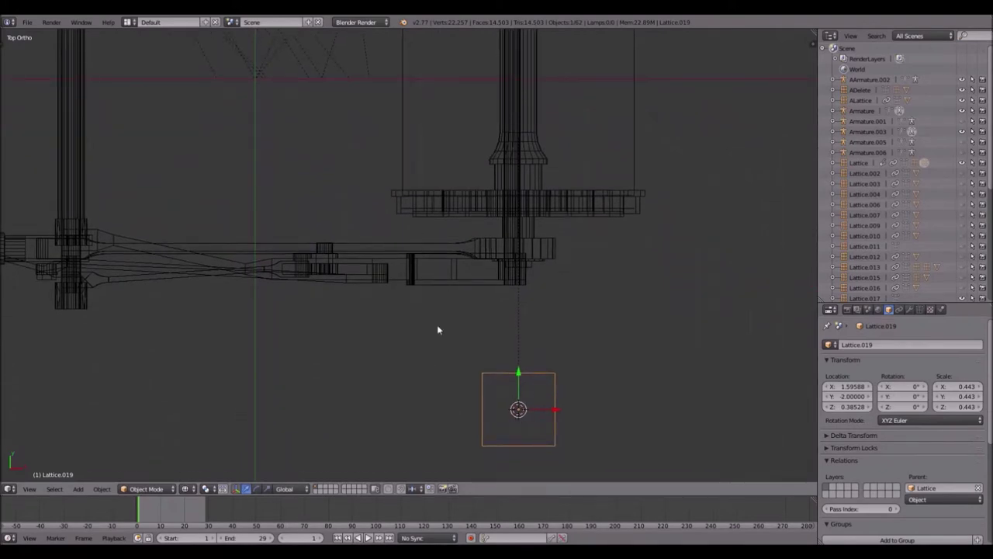
key(KP_1)
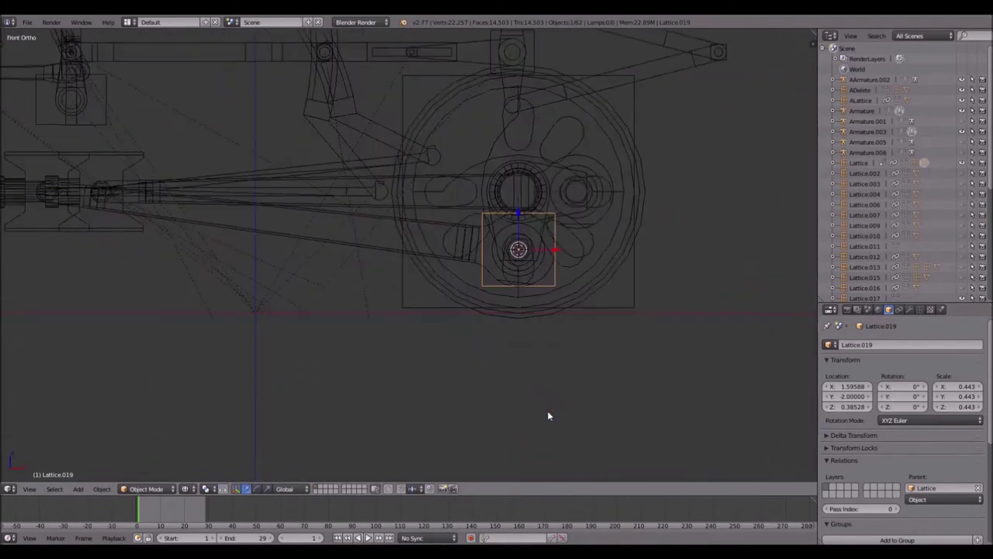
key(shift+a)
click(530, 301)
key(s)
click(594, 274)
- Move the newest lattice to the crosshead pin at the far end of the connecting rod, about X -1.265, Z 0.732
key(g)
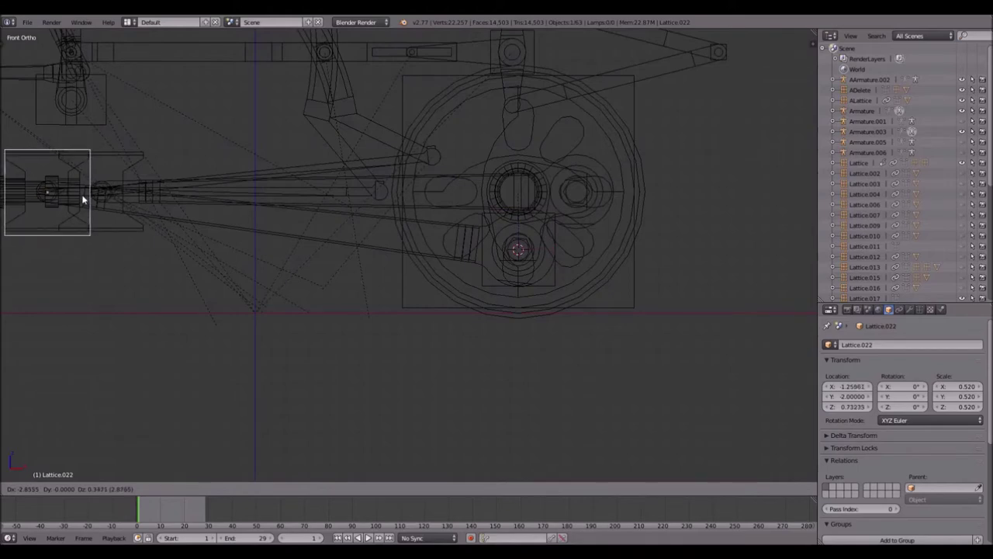
click(82, 194)
shift+middle_drag(85, 188, 377, 194)
scroll(377, 195, up, 4)
middle_drag(321, 160, 323, 191)
key(KP_1)
shift+middle_drag(306, 133, 361, 225)
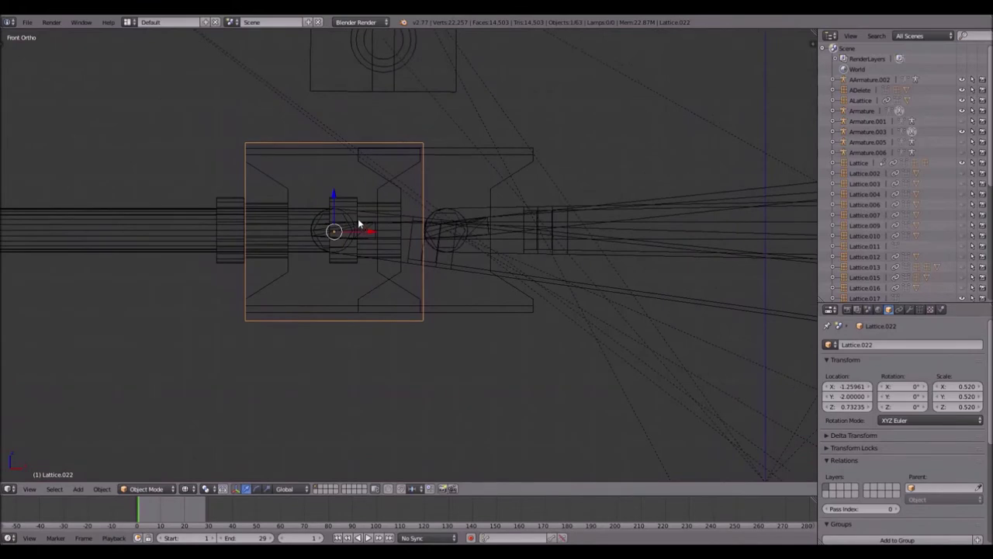
scroll(355, 224, up, 1)
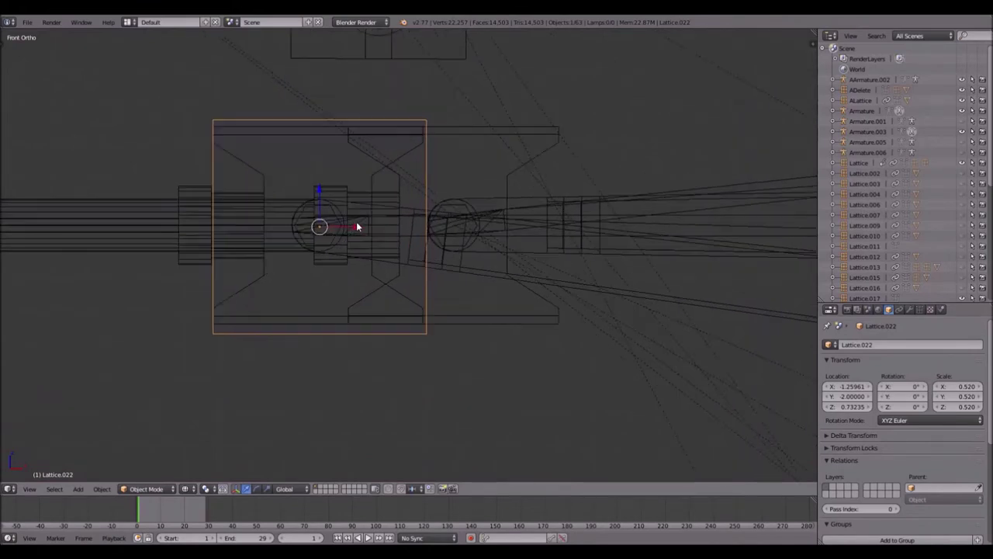
drag(353, 226, 350, 226)
- Shrink the lattice to about 0.132 to centre it on the crosshead pin at Z 0.736, and enlarge it to about 0.772
scroll(349, 227, up, 1)
ctrl+scroll(372, 222, left, 1)
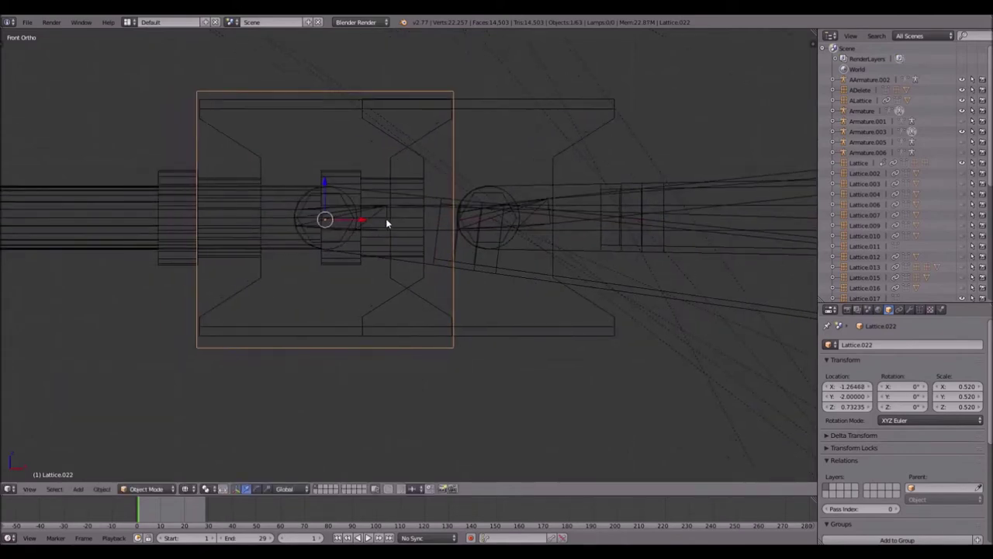
scroll(386, 222, up, 1)
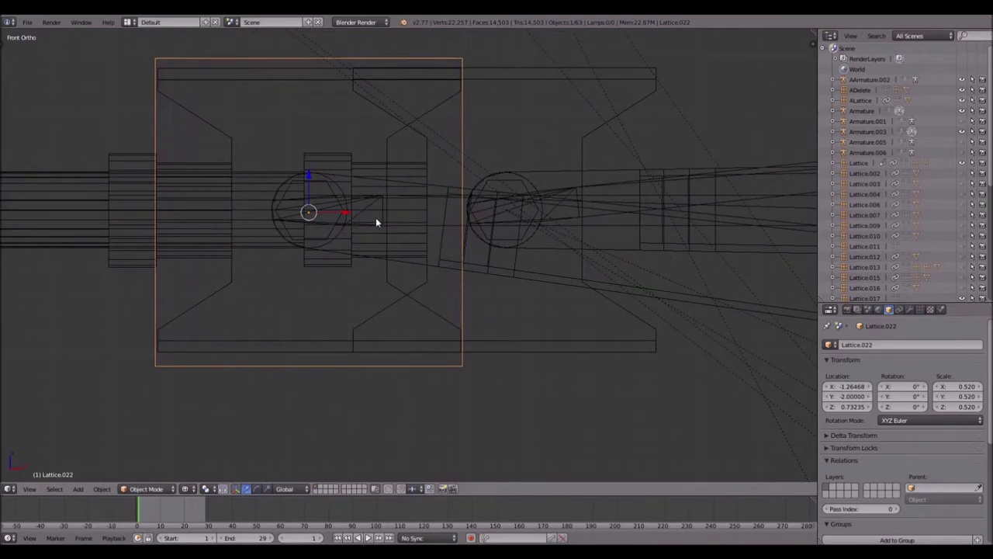
key(s)
click(326, 215)
scroll(311, 202, up, 3)
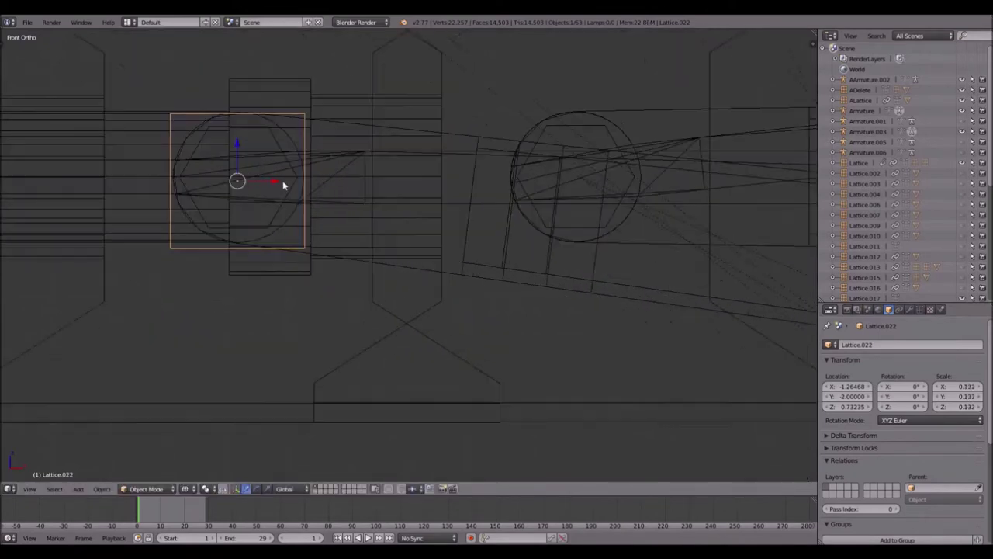
drag(236, 140, 234, 135)
drag(262, 177, 274, 178)
scroll(283, 184, down, 5)
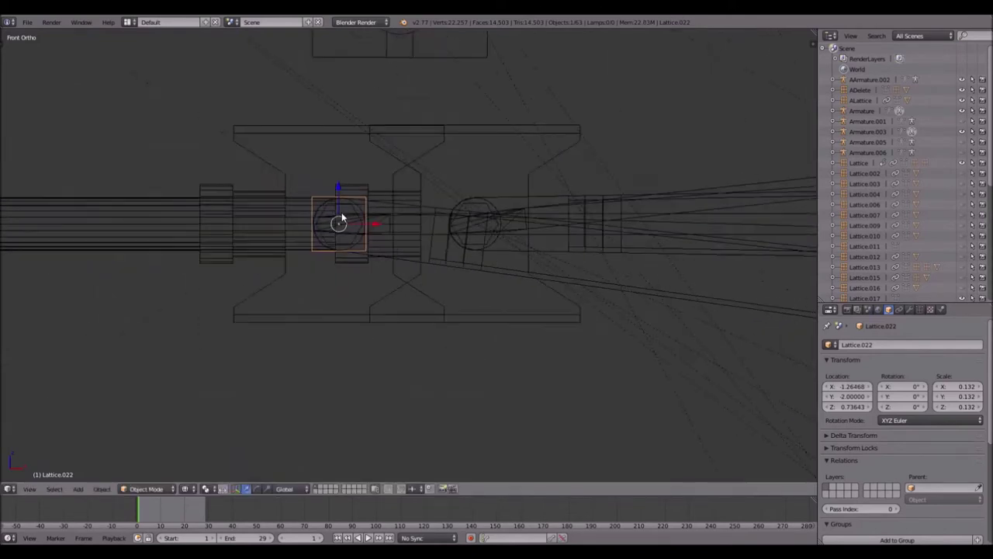
key(s)
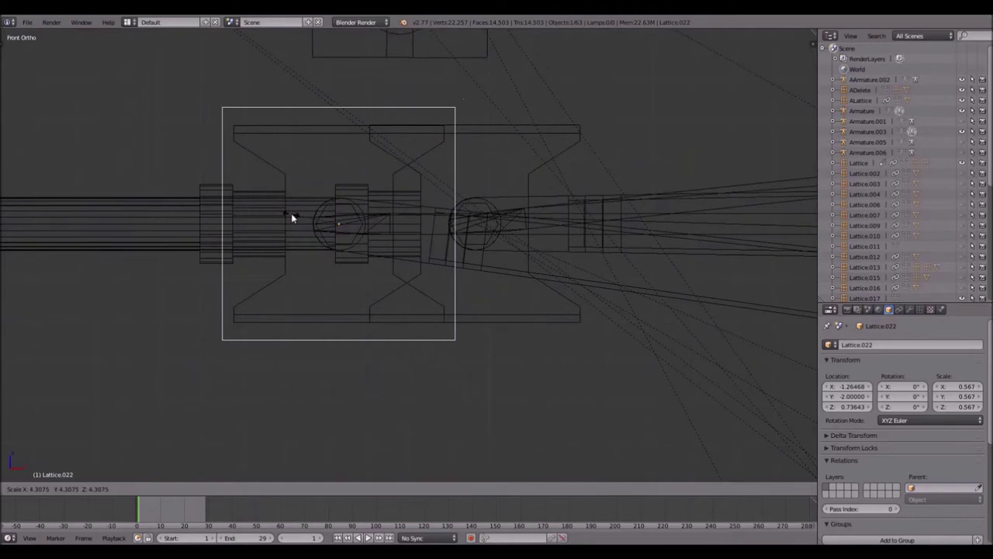
click(274, 218)
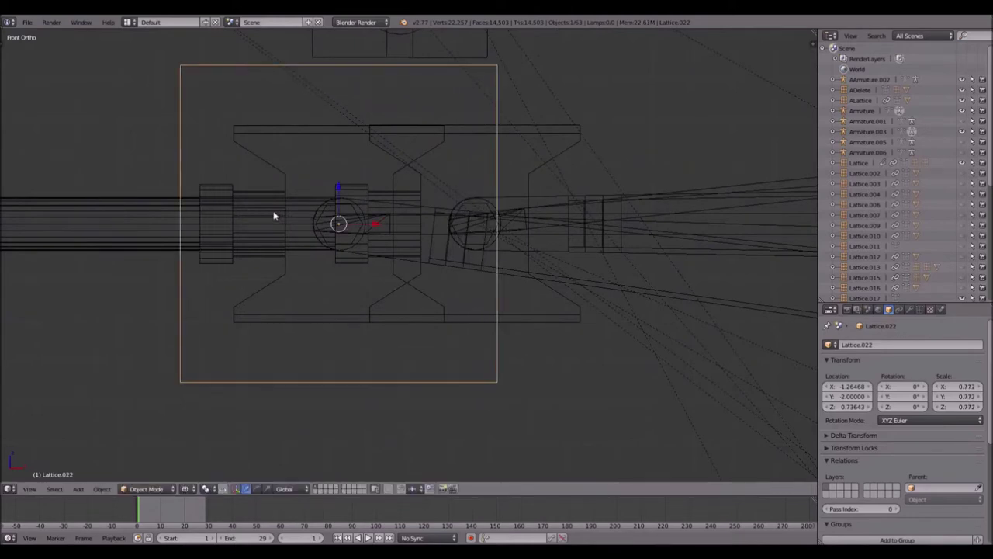
- Duplicate the crosshead lattice in place and scale the copy to about 0.581
key(shift+d)
right_click(501, 270)
key(g)
right_click(749, 236)
key(s)
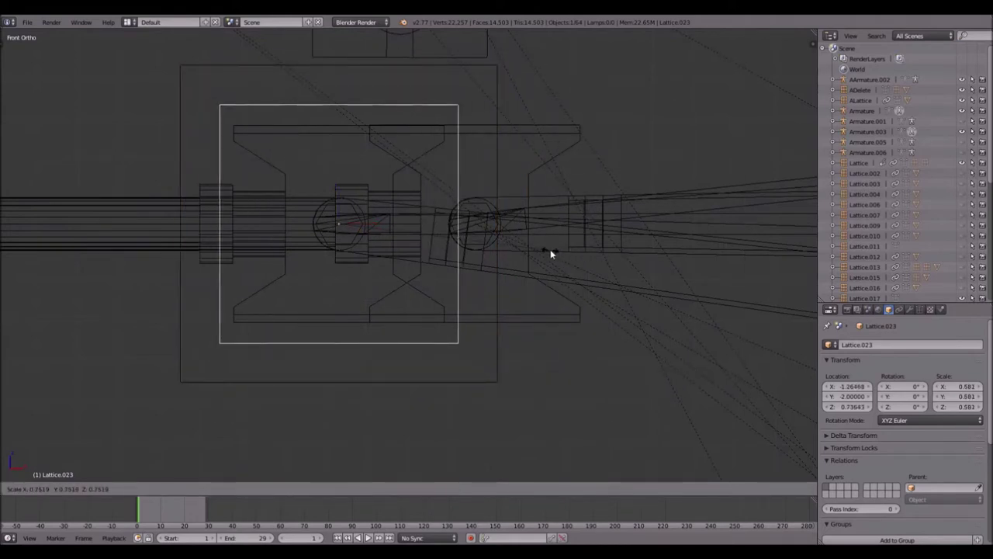
click(550, 254)
- Snap the 3D cursor to the smaller crosshead lattice
scroll(306, 154, down, 5)
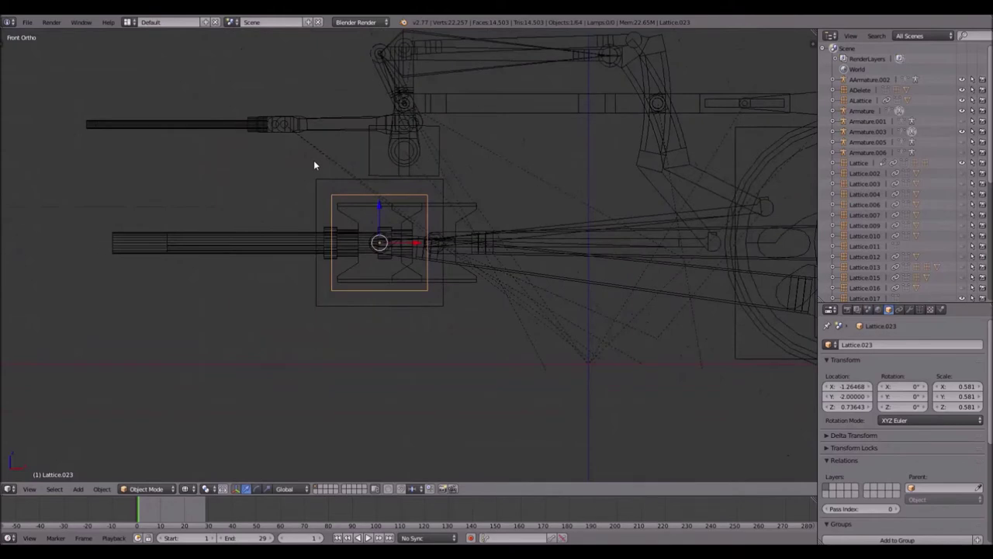
shift+middle_drag(452, 250, 389, 217)
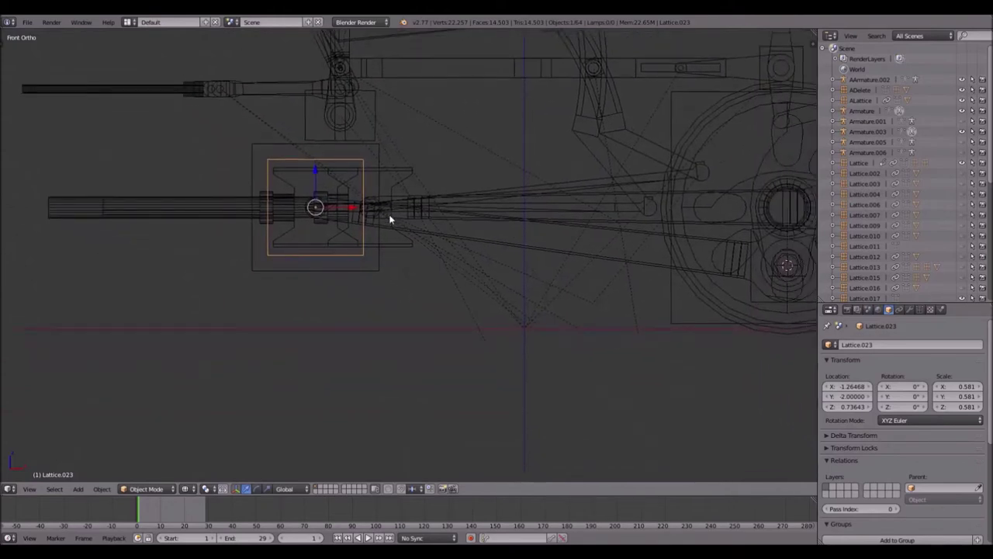
key(shift+s)
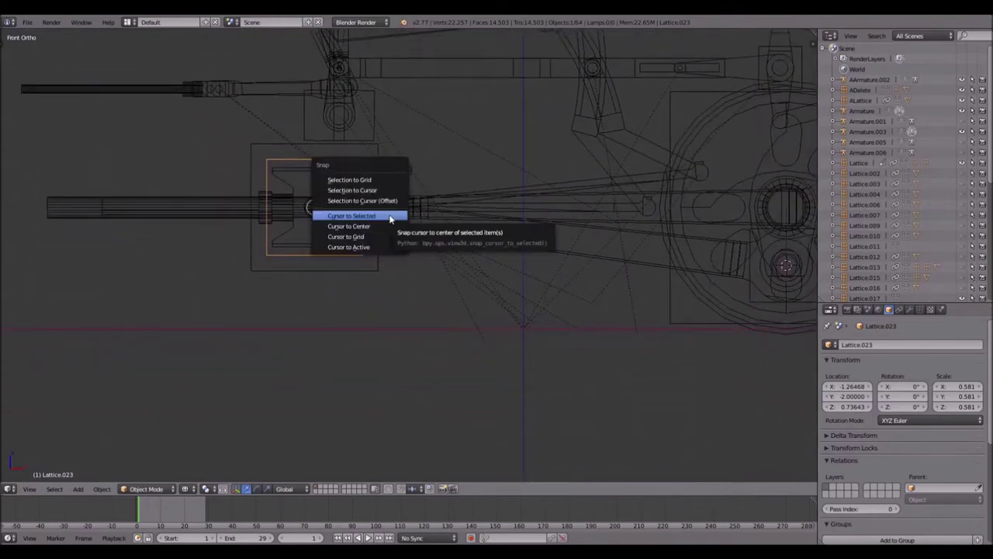
click(390, 220)
- Add a single-bone armature at the 3D cursor and enter Edit Mode on it
key(shift+a)
mouse_move(381, 206)
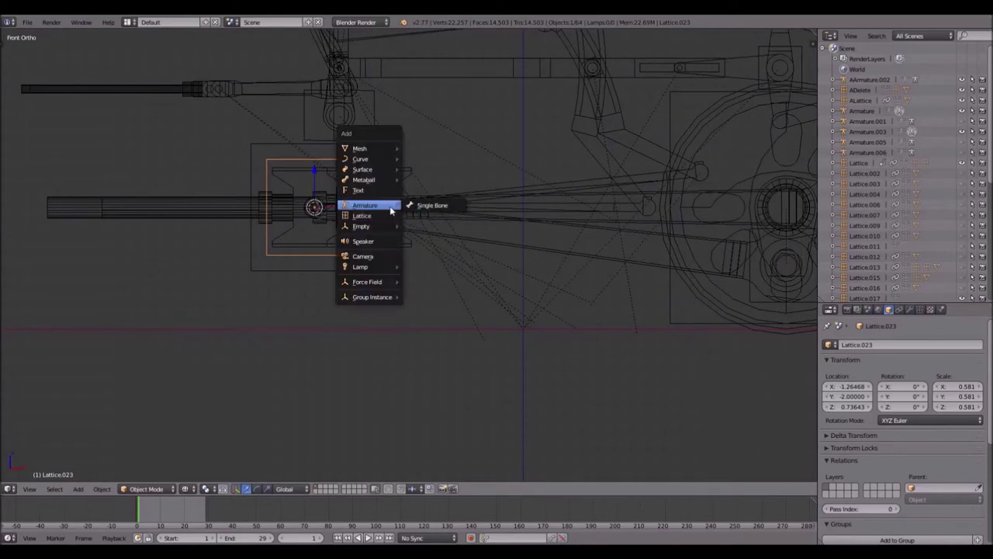
click(437, 208)
scroll(414, 206, down, 3)
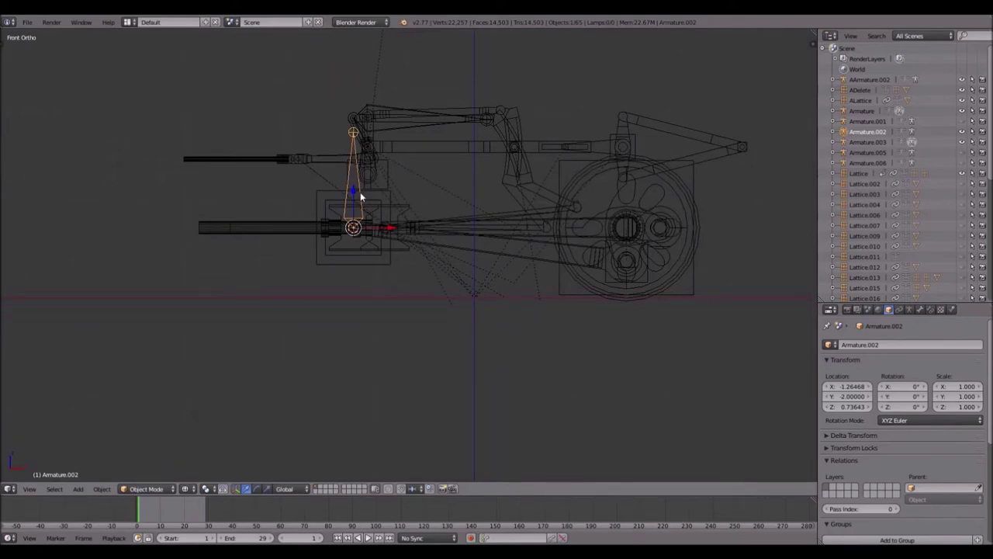
key(Tab)
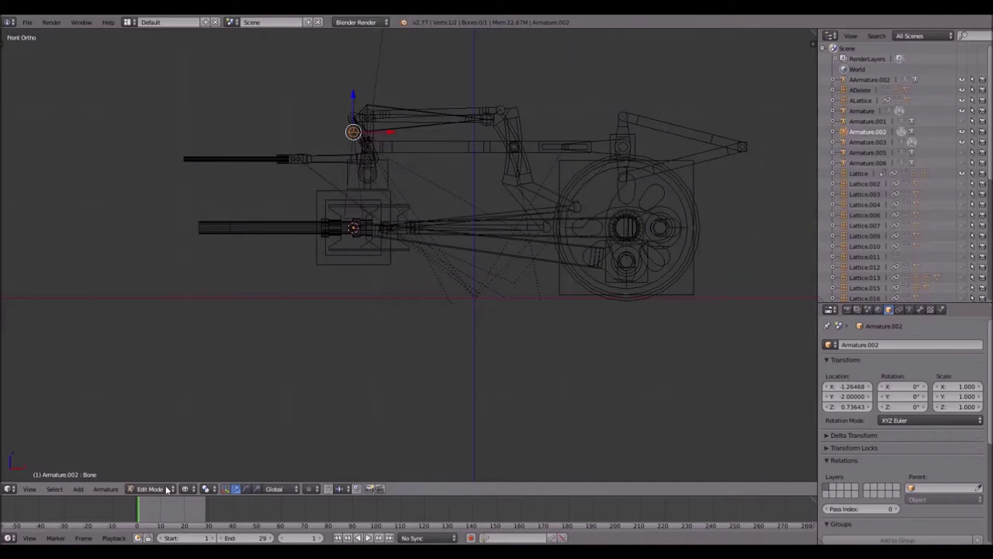
- In Edit Mode, move the root joint of the bone by -100 along the Z axis
click(165, 489)
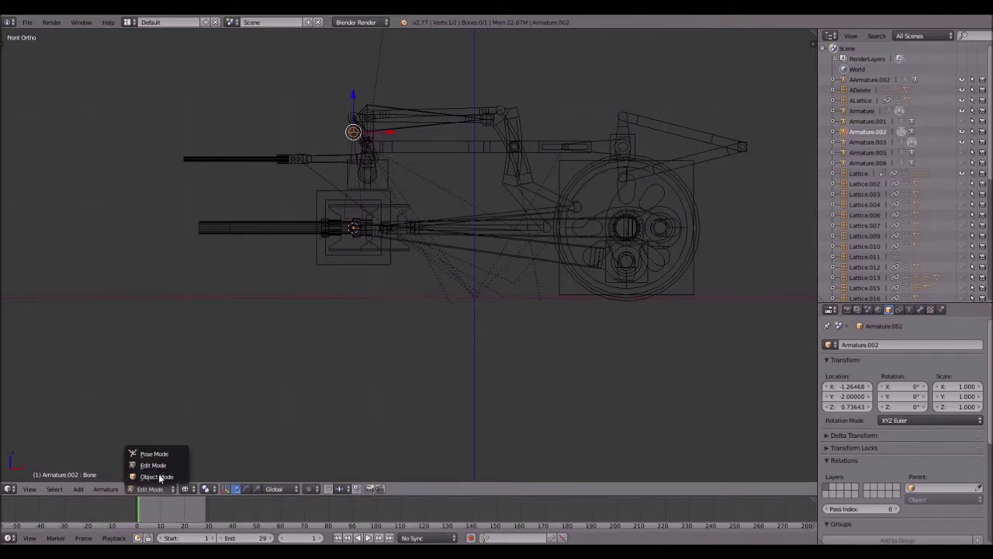
click(166, 464)
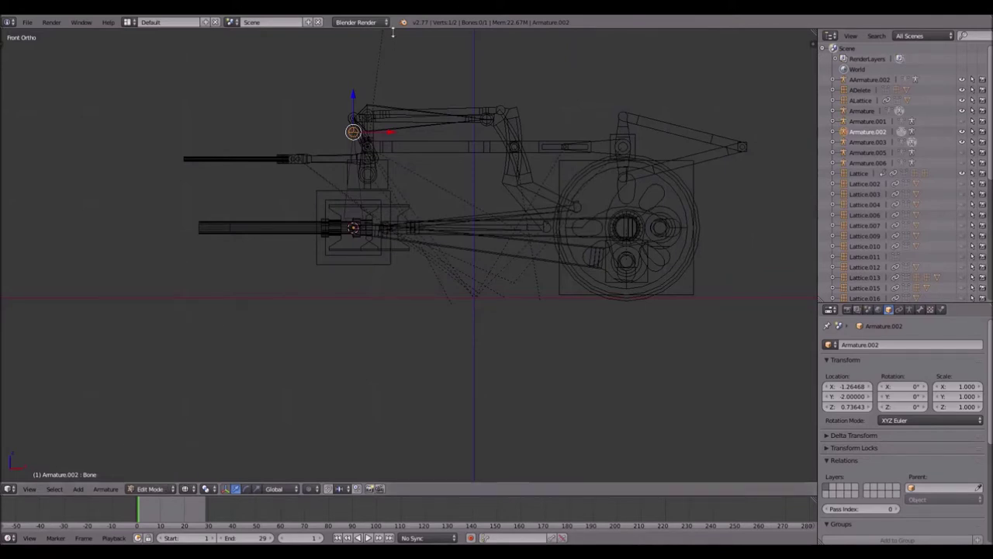
click(158, 495)
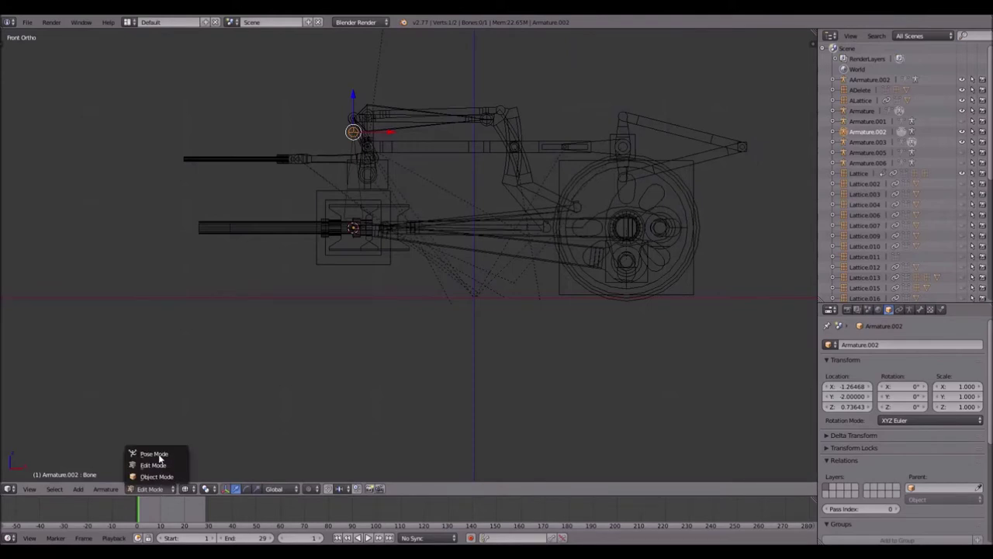
click(166, 464)
scroll(182, 421, up, 4)
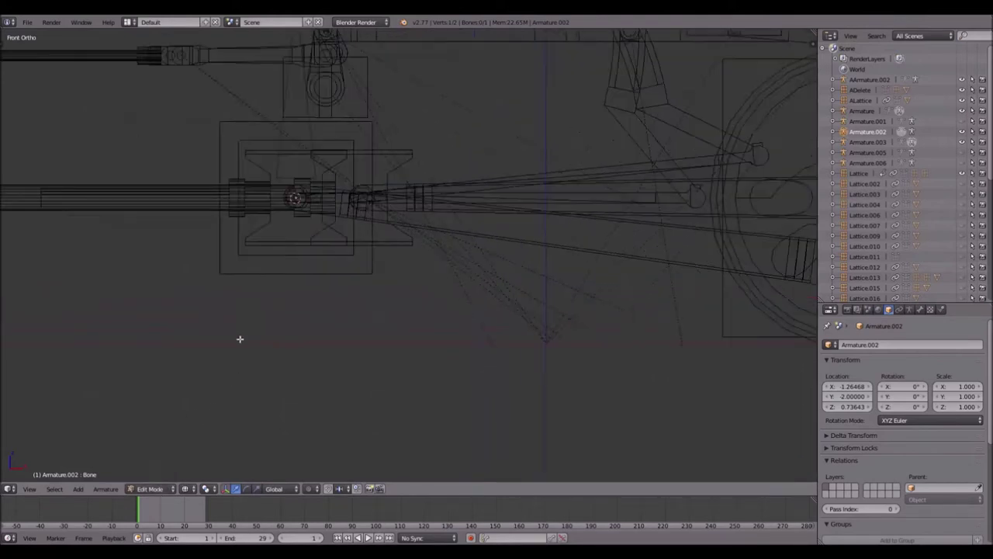
right_click(294, 197)
key(g)
key(z)
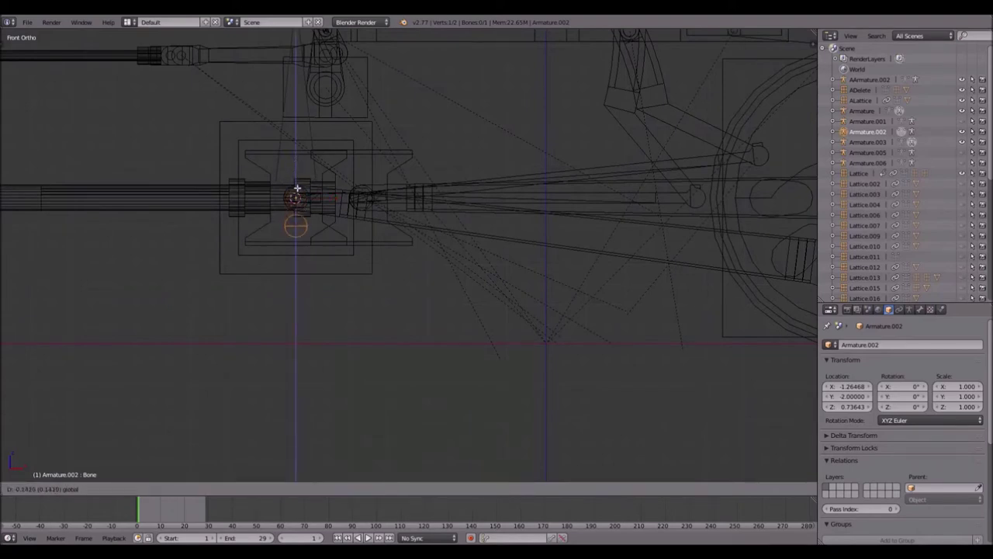
text(-100)
key(Return)
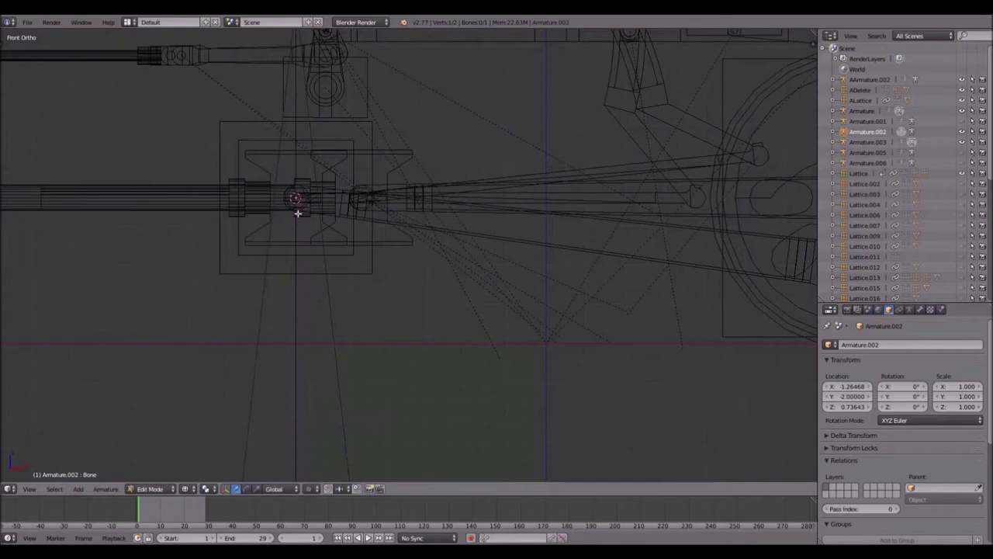
- Extrude a second bone from the first bone's upper joint towards the top of the driving wheel
scroll(297, 211, down, 3)
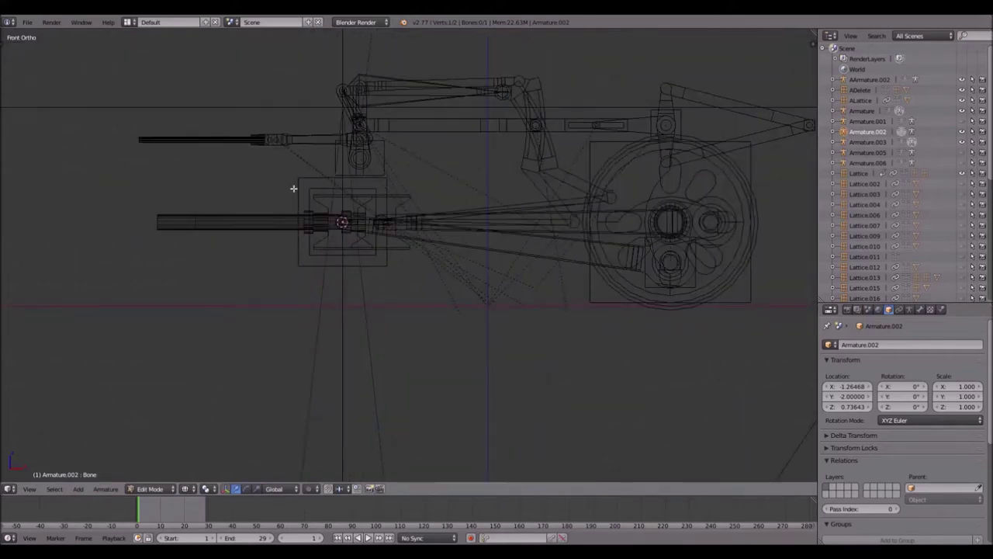
shift+middle_drag(324, 151, 307, 205)
right_click(326, 164)
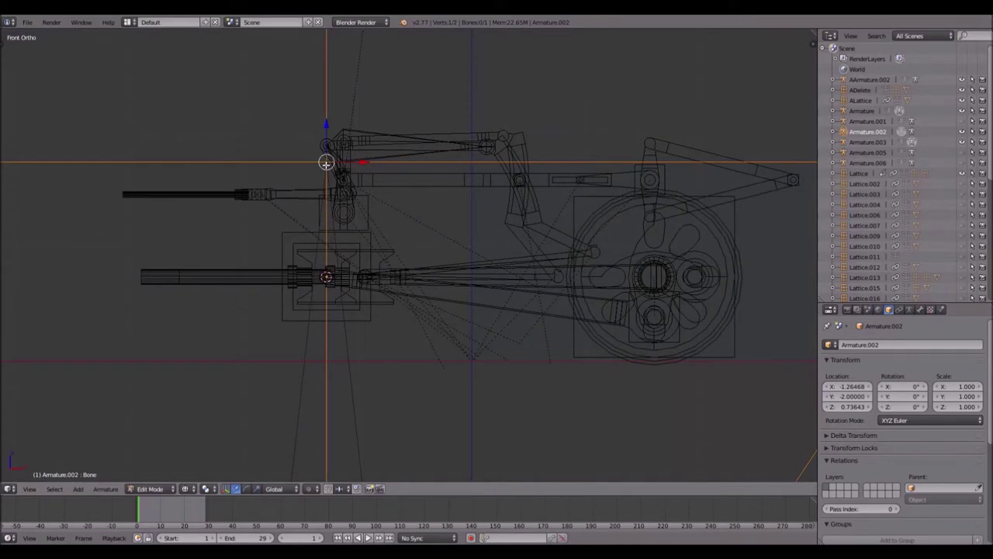
scroll(338, 162, down, 12)
shift+middle_drag(423, 363, 376, 51)
scroll(374, 51, down, 5)
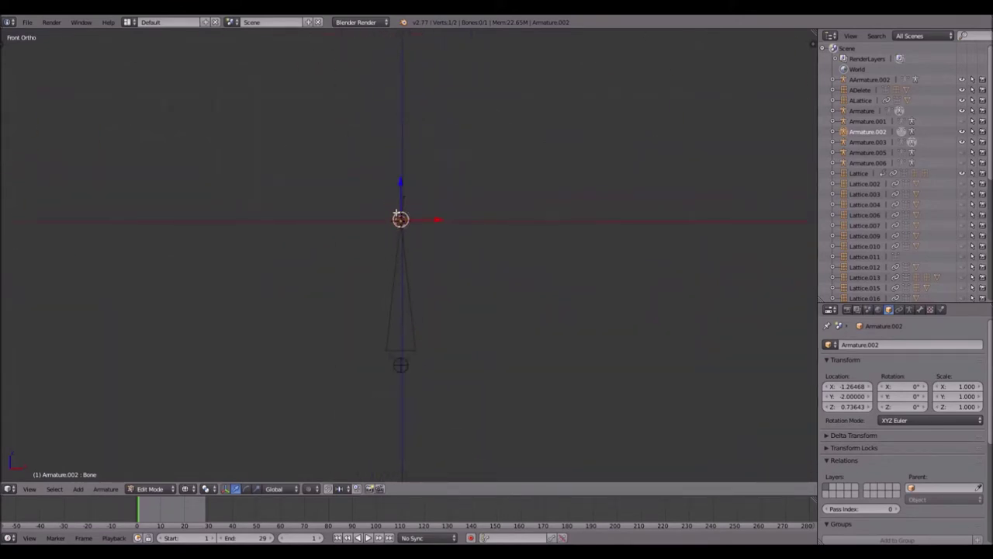
scroll(408, 222, up, 11)
shift+middle_drag(359, 124, 376, 329)
scroll(380, 222, up, 8)
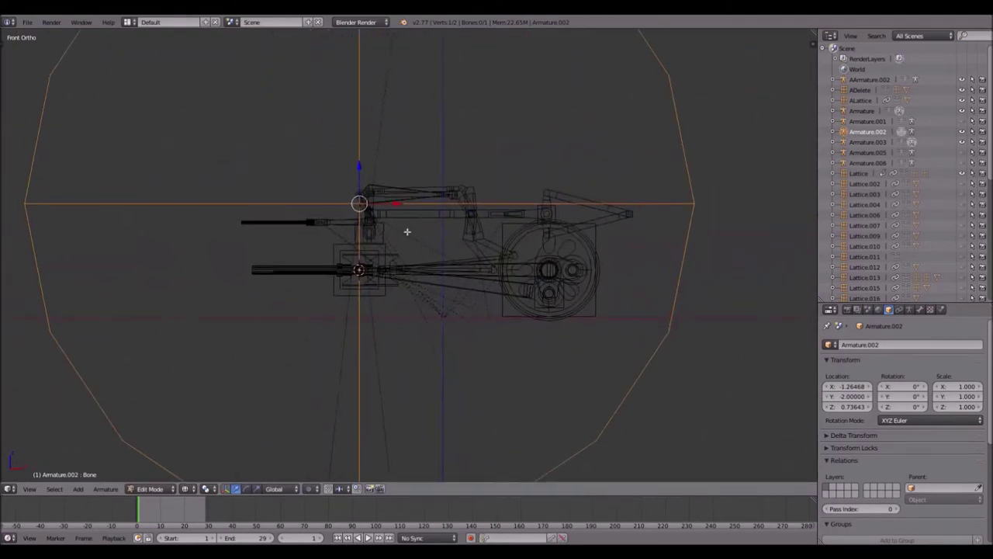
shift+middle_drag(380, 222, 442, 194)
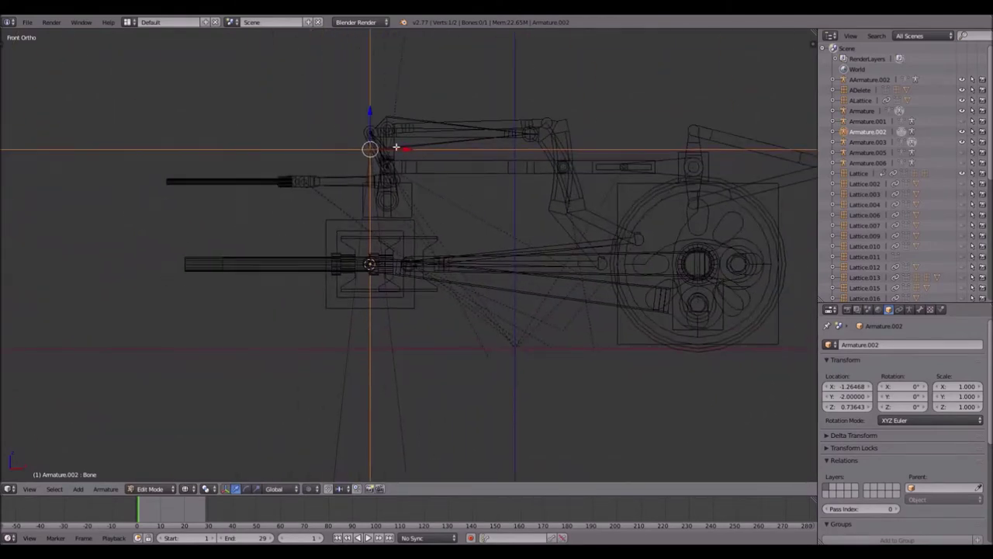
key(e)
click(654, 160)
- Examine the two connected bones by selecting each in turn, ending on the second bone's wheel-side joint
shift+middle_drag(654, 160, 400, 177)
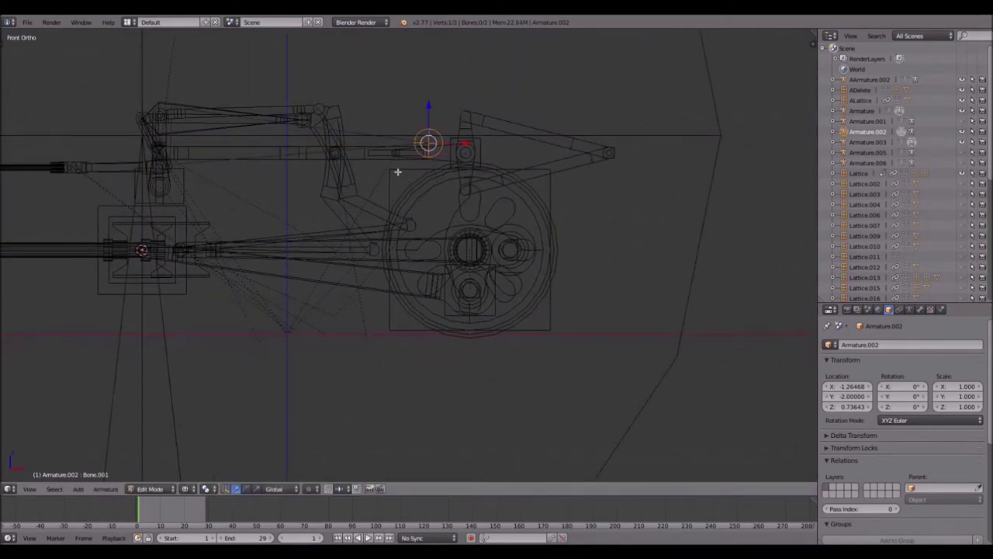
scroll(398, 171, up, 1)
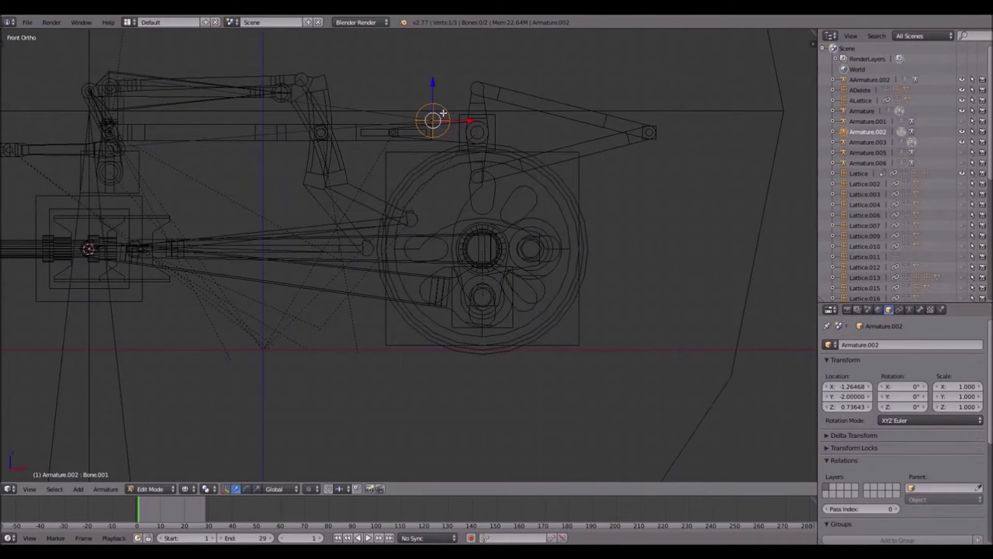
scroll(466, 94, up, 2)
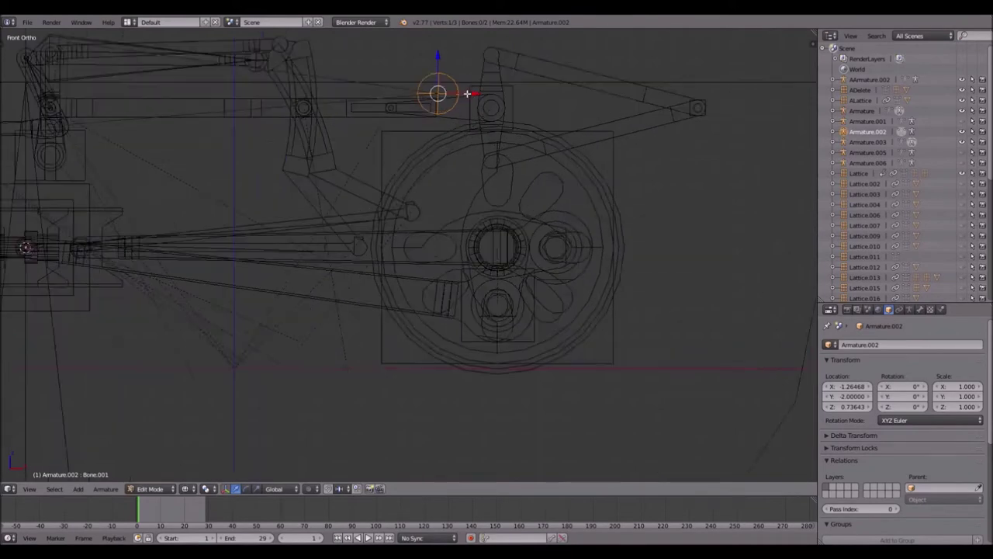
shift+middle_drag(466, 98, 528, 121)
scroll(511, 60, down, 3)
scroll(365, 95, down, 1)
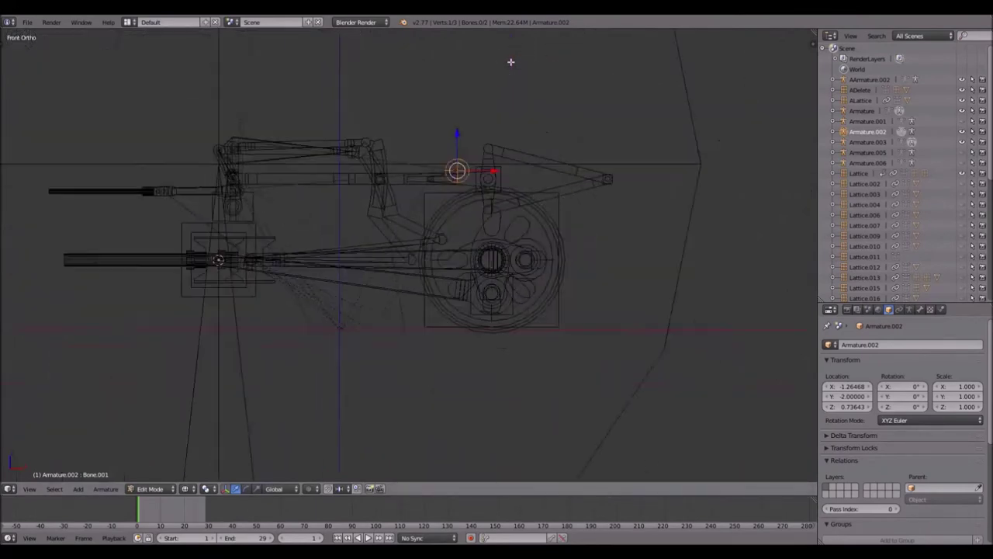
right_click(283, 161)
right_click(211, 314)
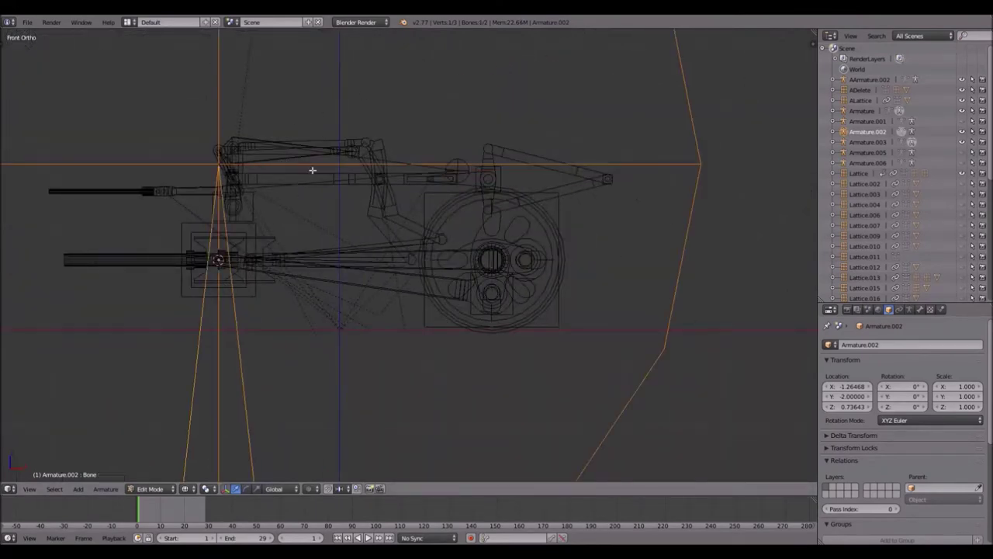
right_click(263, 141)
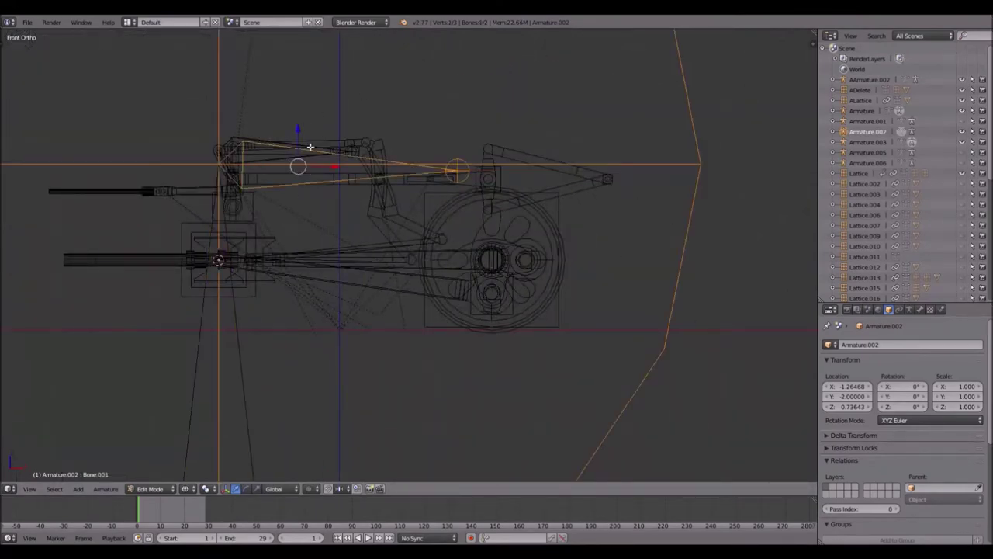
right_click(458, 169)
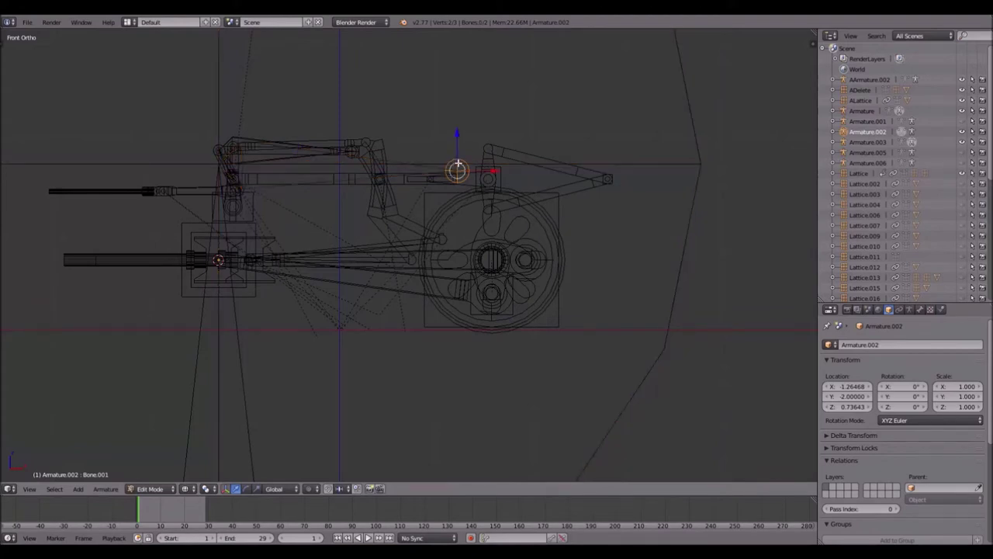
- Extrude a trial third bone from the second bone's end joint and delete it
key(e)
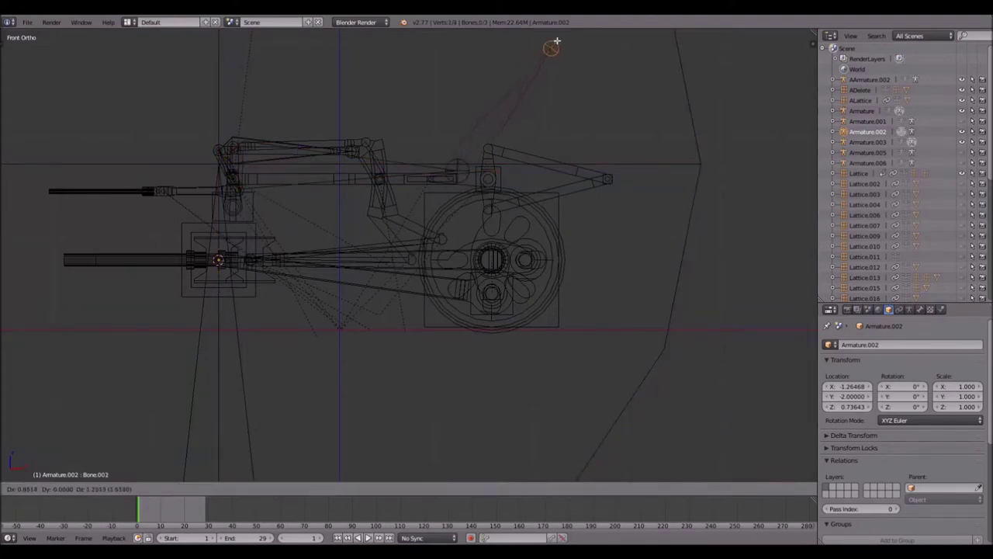
right_click(583, 47)
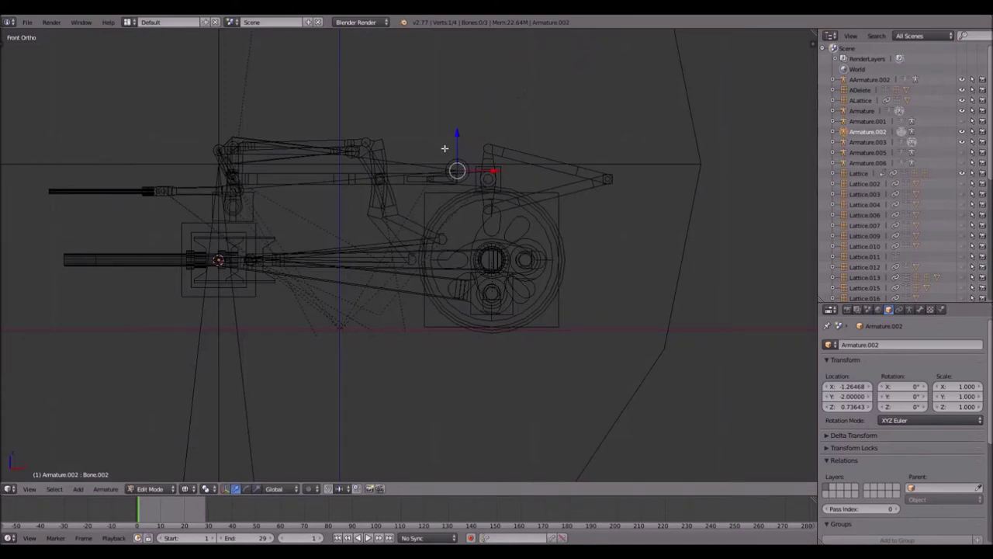
key(e)
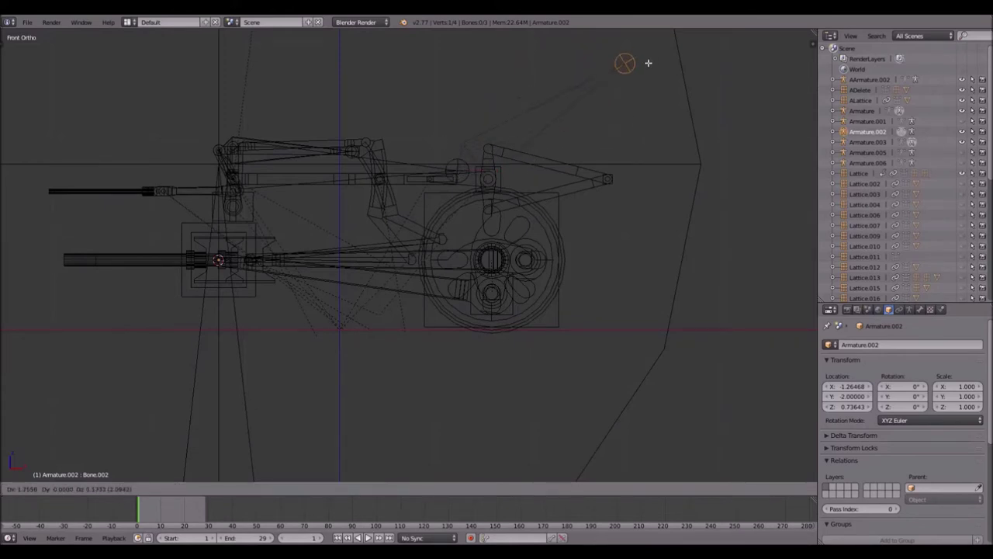
click(648, 63)
key(x)
click(569, 94)
right_click(405, 166)
key(e)
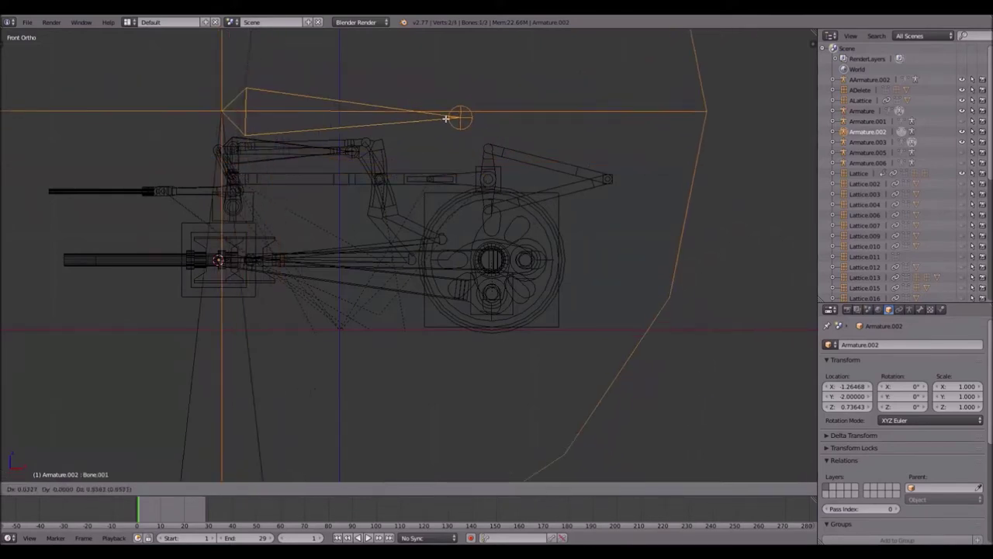
click(456, 169)
right_click(456, 169)
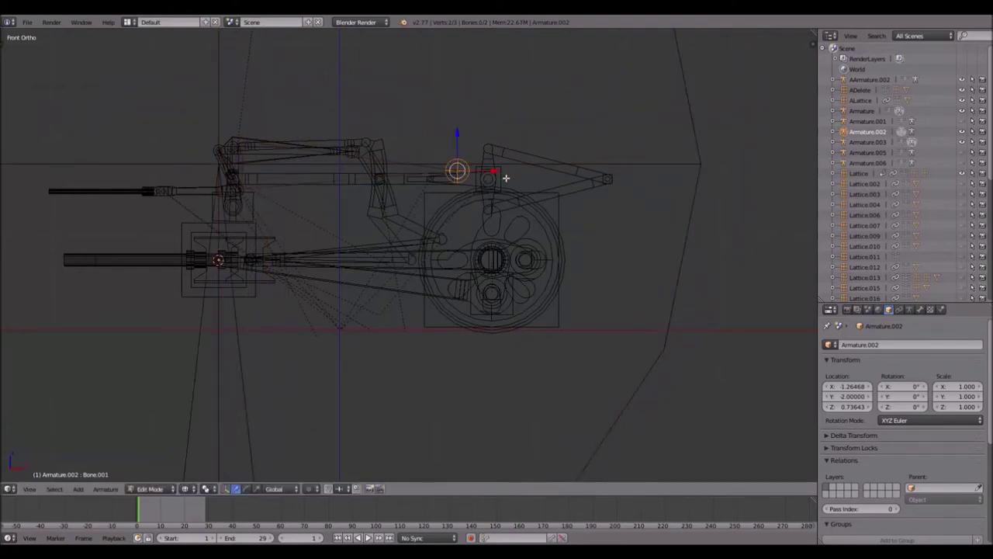
- Return to Object Mode and snap the 3D cursor to the crank pin lattice on the driving wheel
key(Tab)
scroll(481, 214, up, 3)
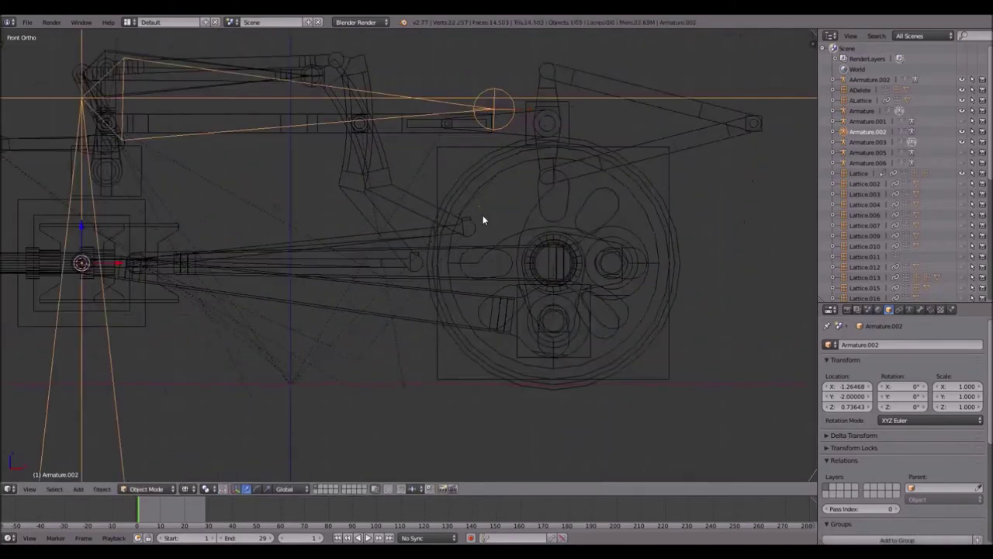
right_click(522, 358)
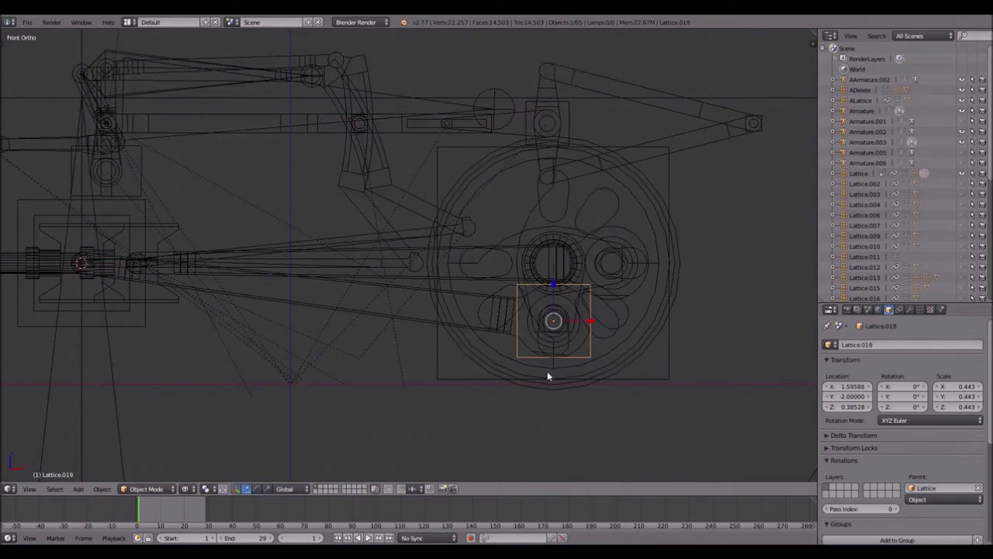
key(shift+s)
click(549, 374)
- In the armature's Edit Mode, snap the second bone's end joint to the 3D cursor at the crank pin
right_click(494, 100)
key(Tab)
key(shift+s)
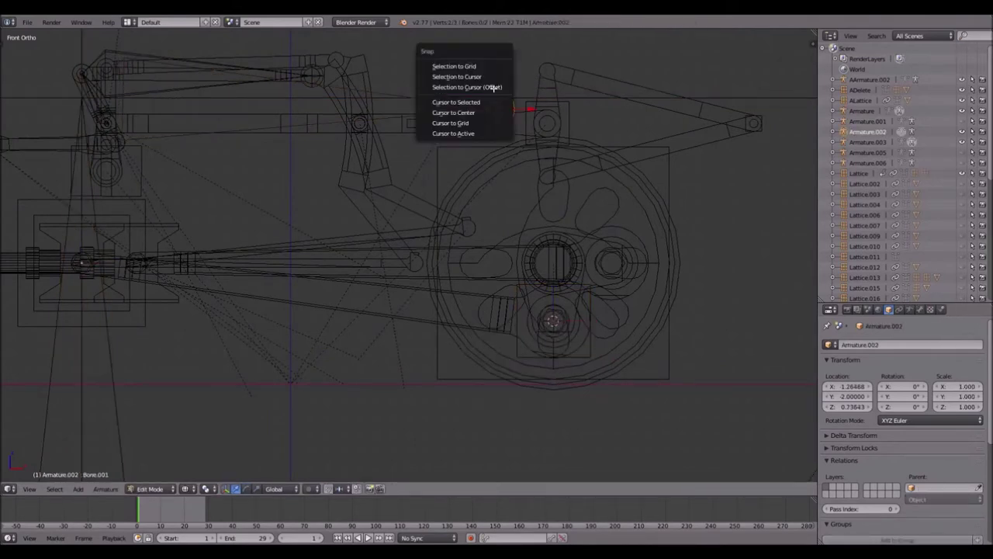
click(492, 80)
- Return to Object Mode and snap the 3D cursor to the larger crosshead lattice
key(ctrl+KP_4)
shift+middle_drag(447, 93, 521, 111)
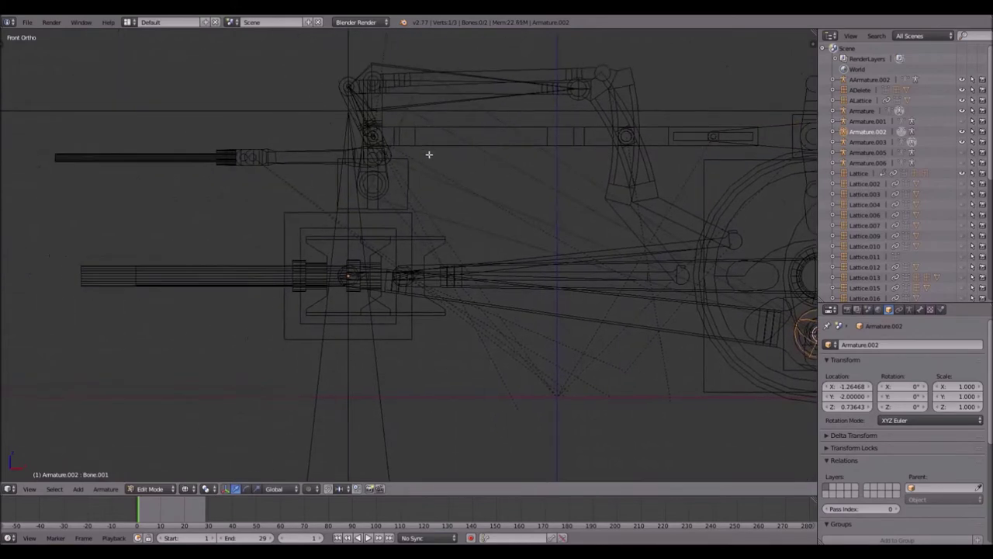
right_click(346, 114)
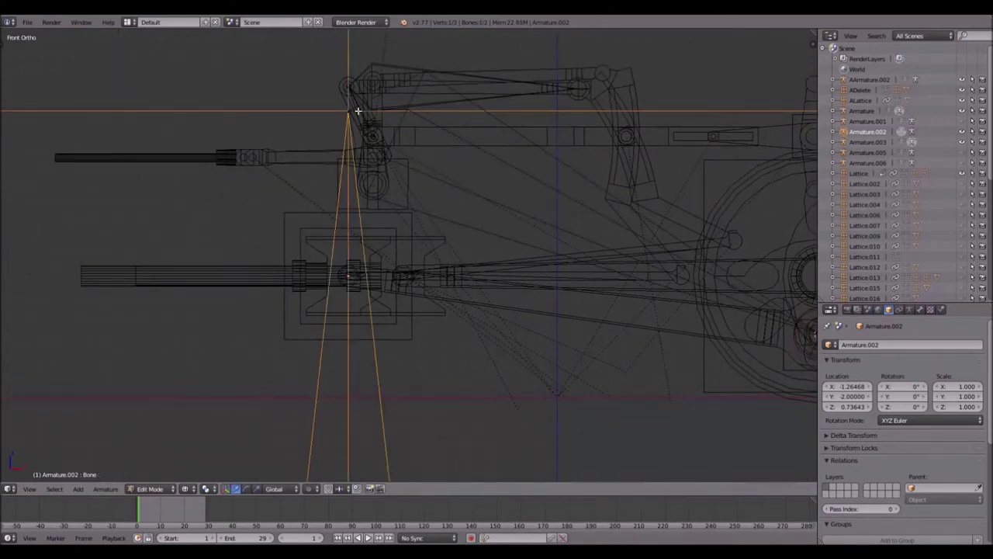
scroll(373, 113, down, 6)
scroll(380, 184, up, 6)
key(Tab)
scroll(312, 228, up, 3)
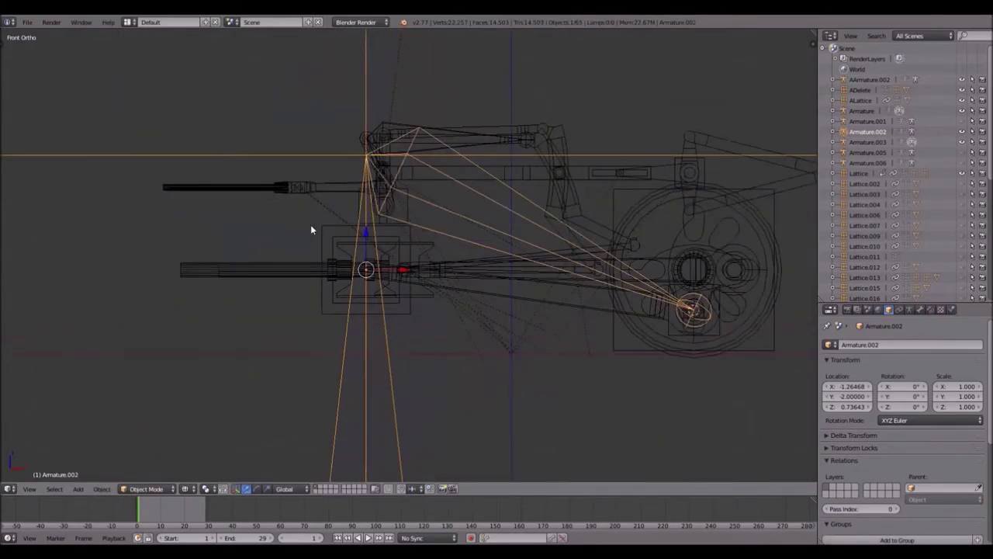
right_click(310, 225)
key(shift+s)
click(302, 251)
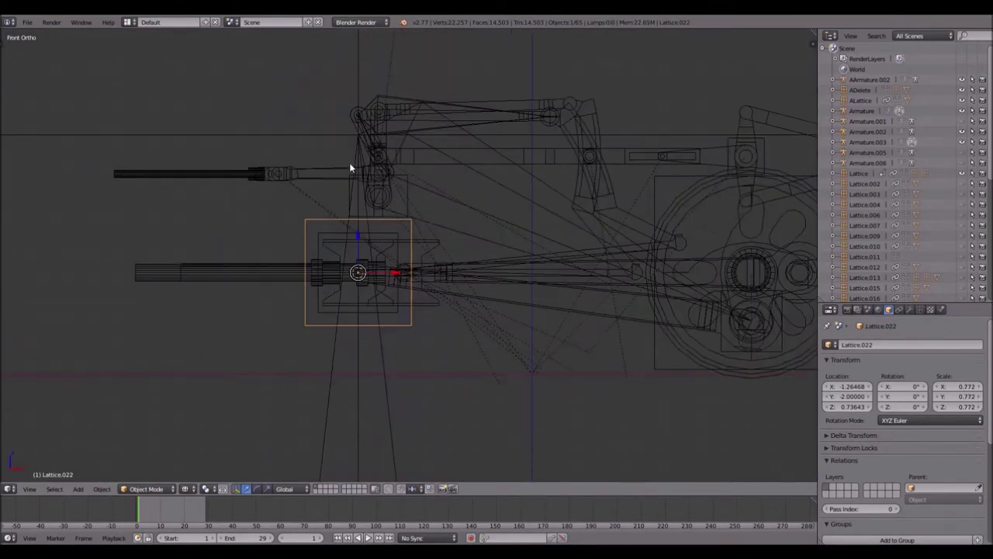
- In the armature's Edit Mode, snap the joint shared by the two bones to the 3D cursor at the crosshead and return to Object Mode
right_click(356, 141)
right_click(350, 137)
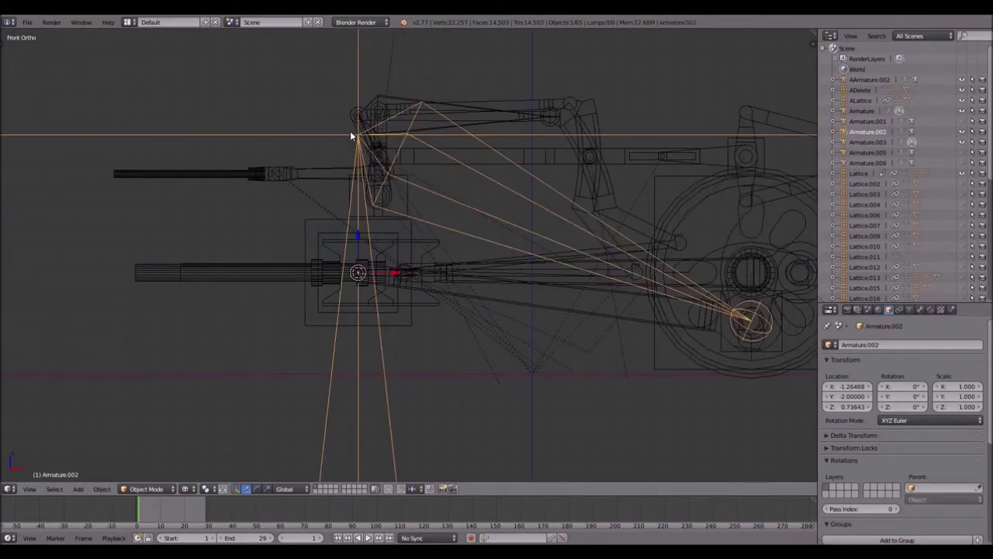
key(Tab)
key(KP_Divide)
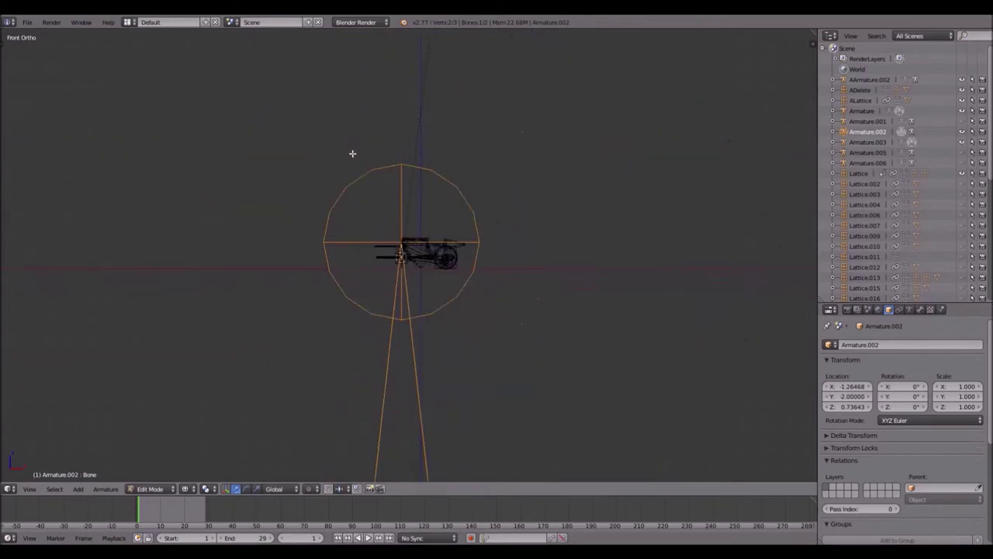
scroll(430, 294, down, 2)
key(KP_Divide)
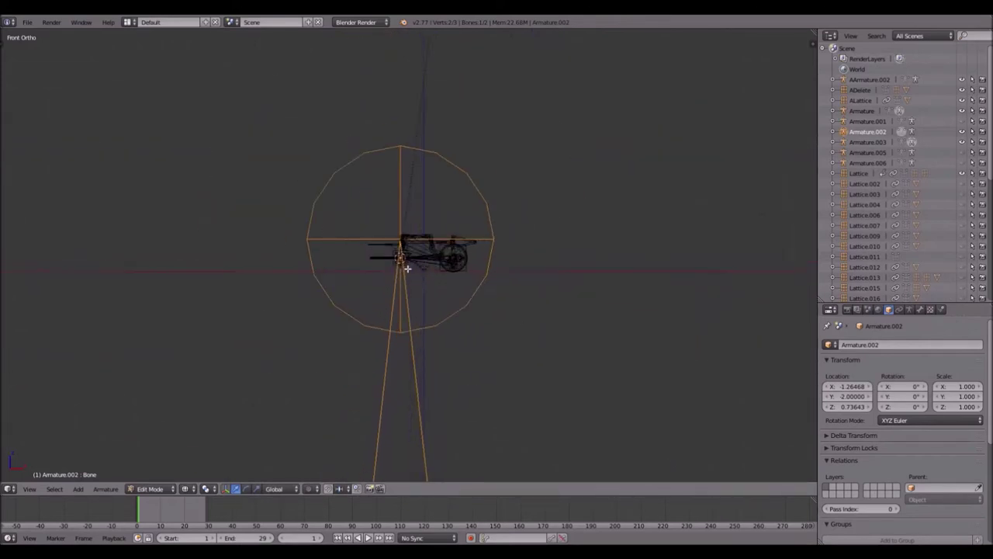
right_click(393, 221)
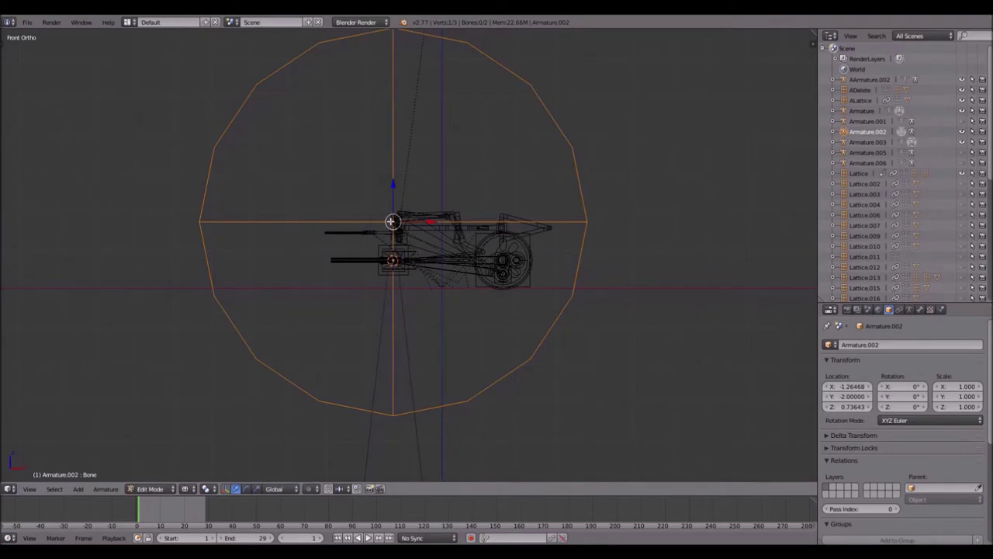
key(shift+s)
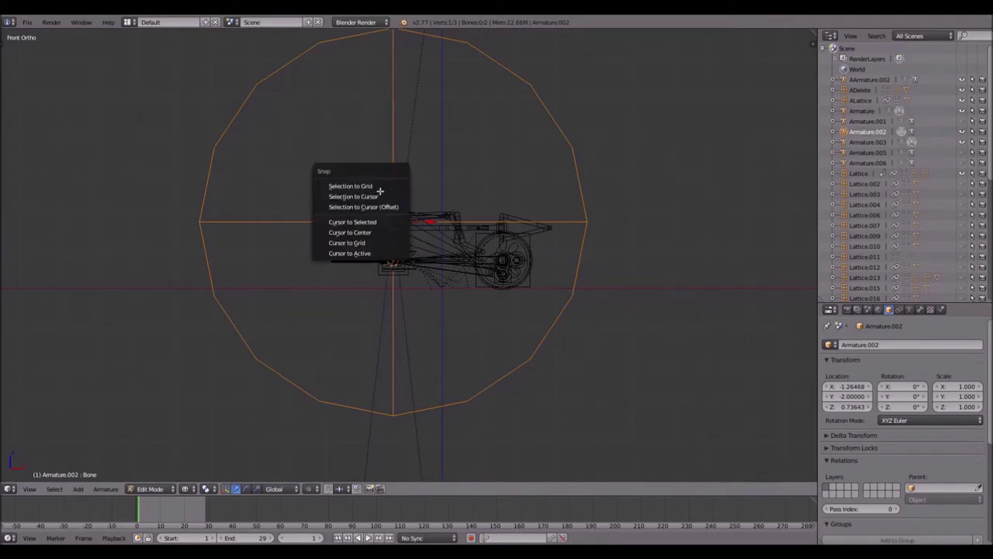
click(380, 197)
scroll(432, 244, up, 7)
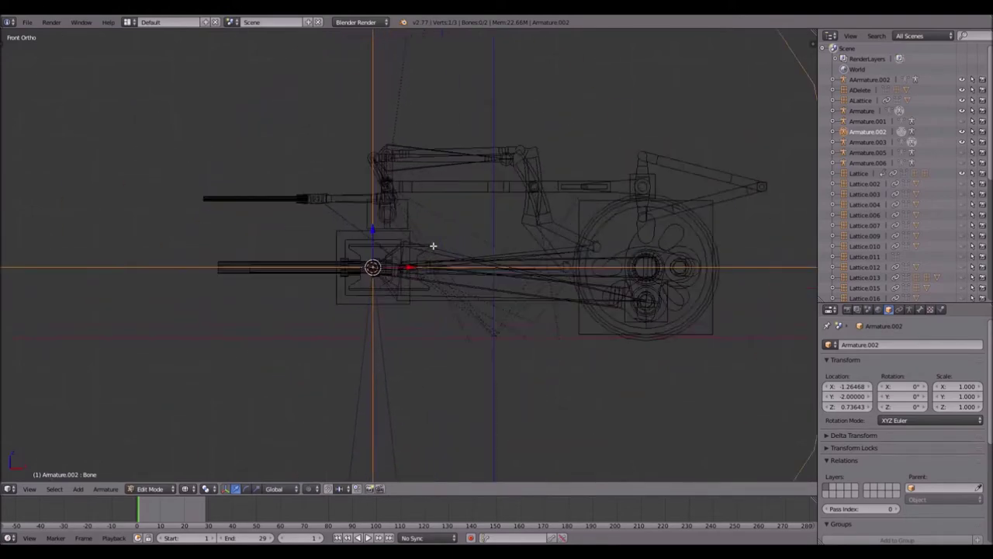
scroll(433, 245, down, 6)
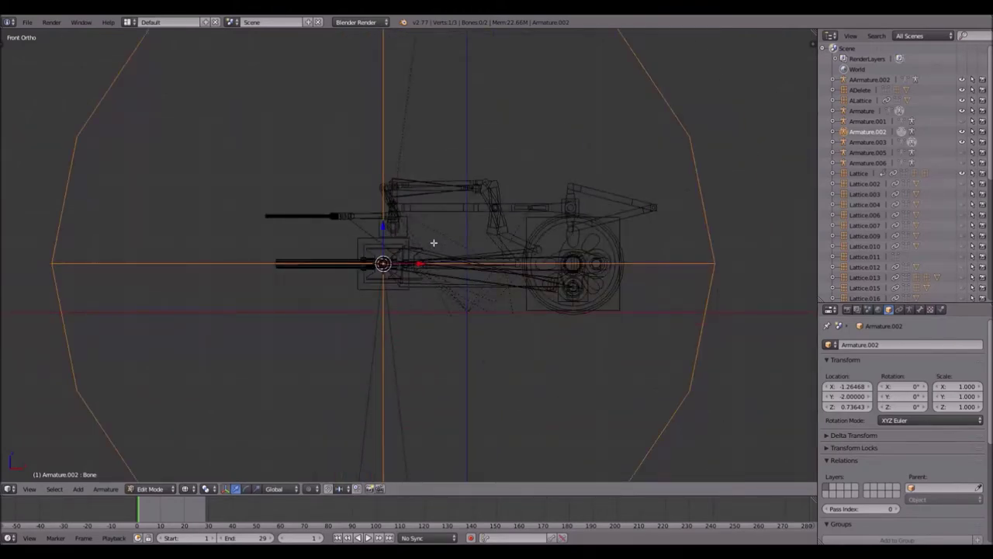
key(Tab)
- In Pose Mode, add an Inverse Kinematics constraint to the bone running from the crosshead to the crank pin
scroll(434, 237, down, 5)
shift+middle_drag(427, 277, 396, 496)
shift+middle_drag(394, 188, 394, 304)
scroll(394, 303, up, 6)
shift+middle_drag(490, 348, 422, 317)
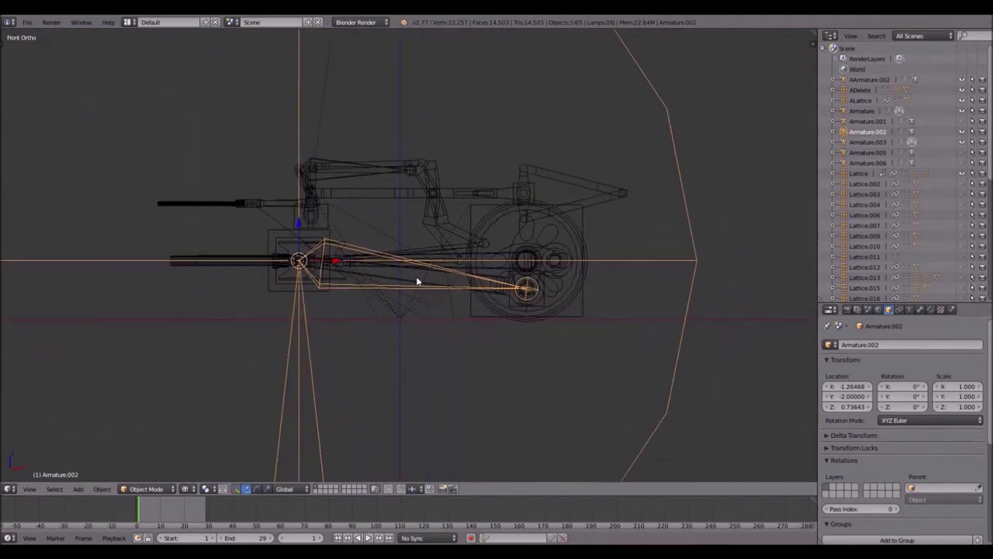
shift+middle_drag(416, 281, 499, 251)
scroll(500, 250, up, 3)
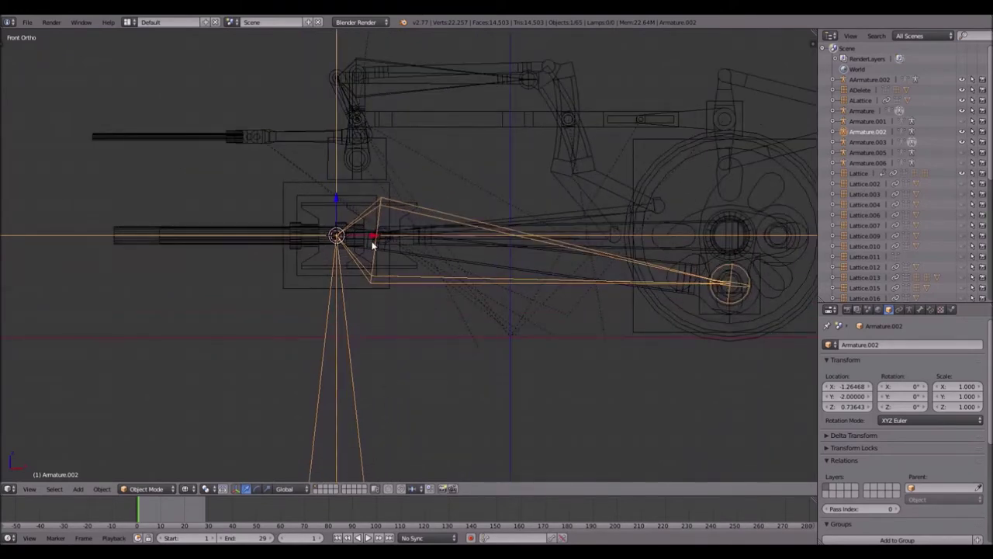
shift+middle_drag(694, 243, 584, 248)
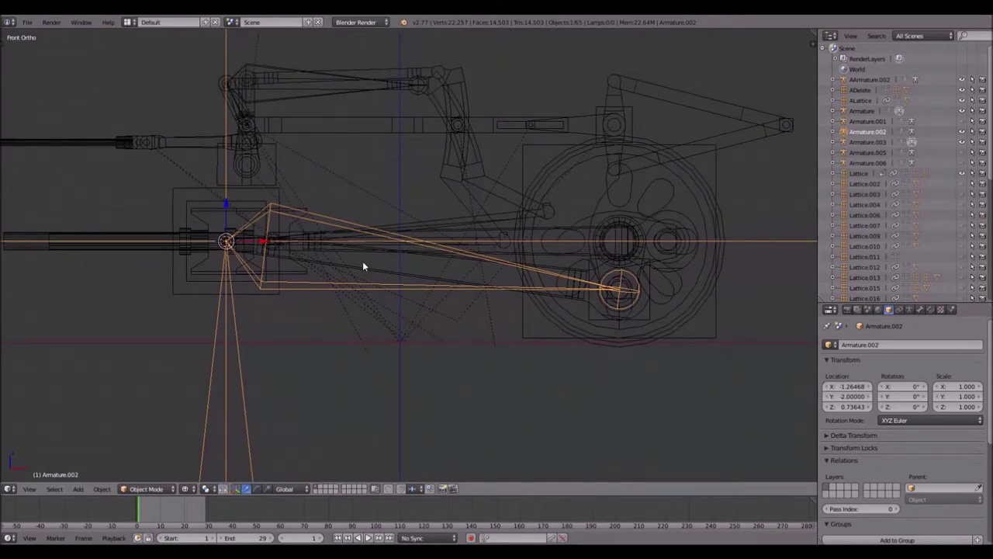
key(ctrl+Tab)
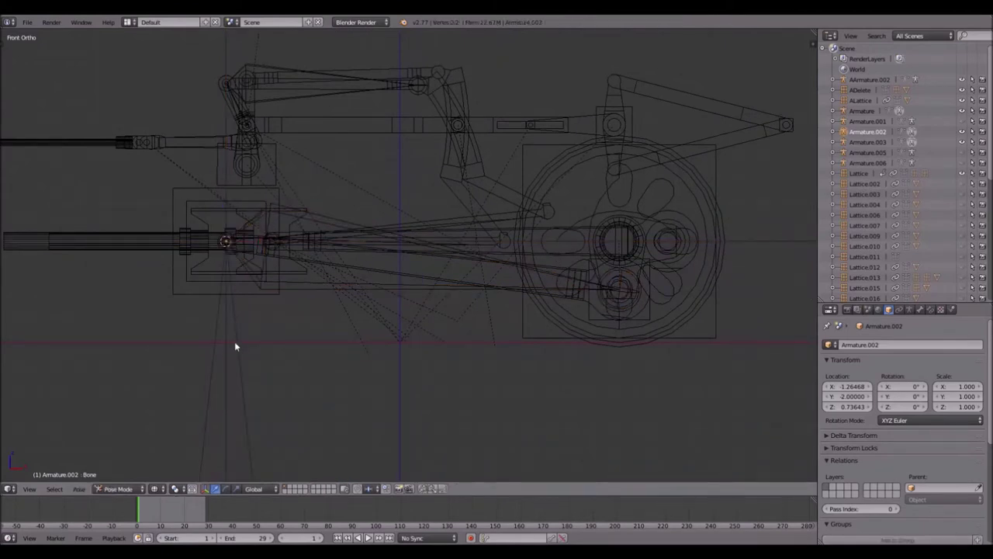
click(119, 488)
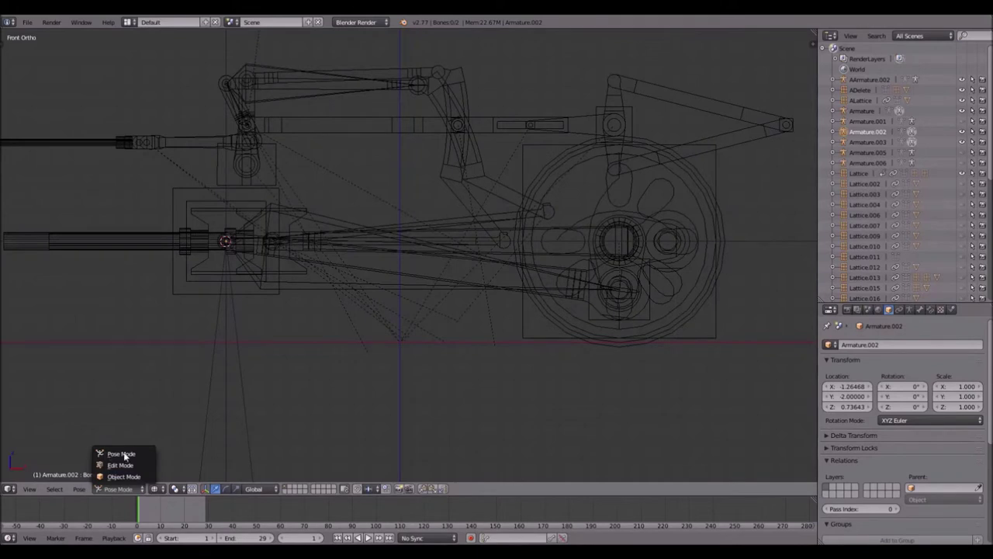
right_click(318, 225)
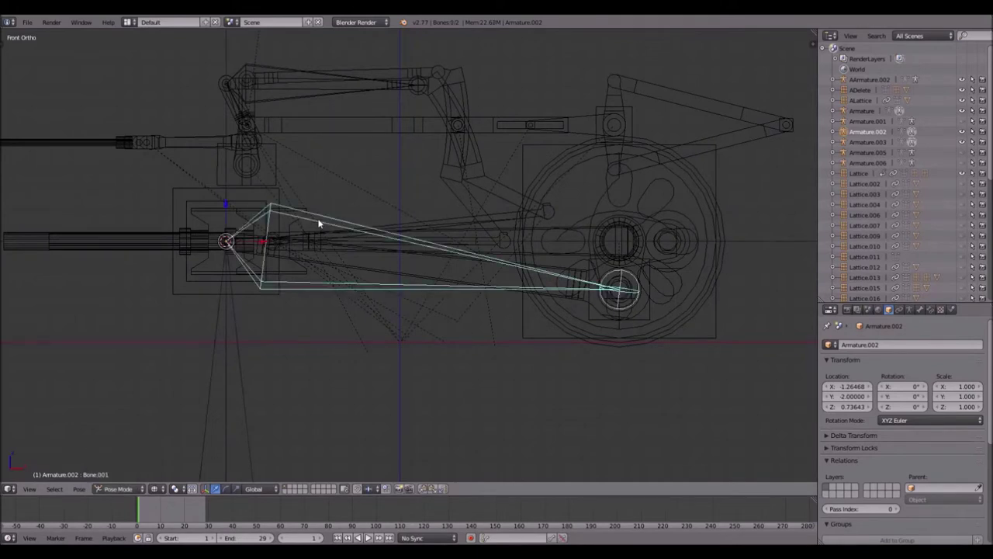
click(930, 312)
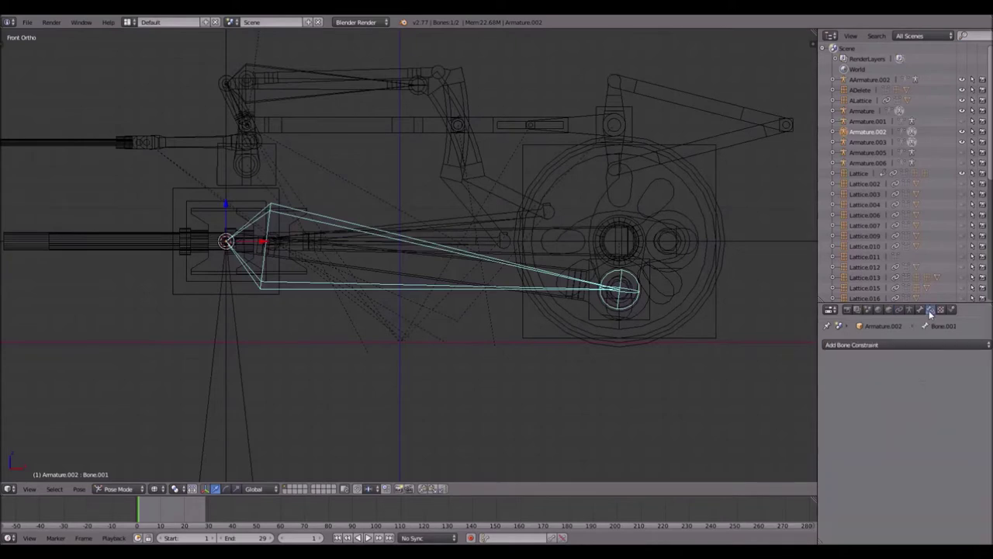
click(960, 345)
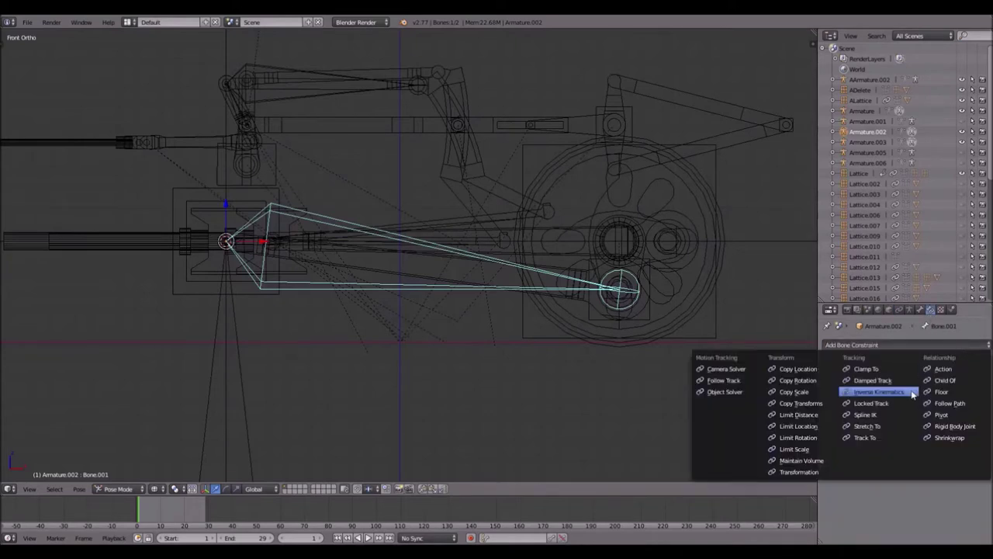
click(859, 393)
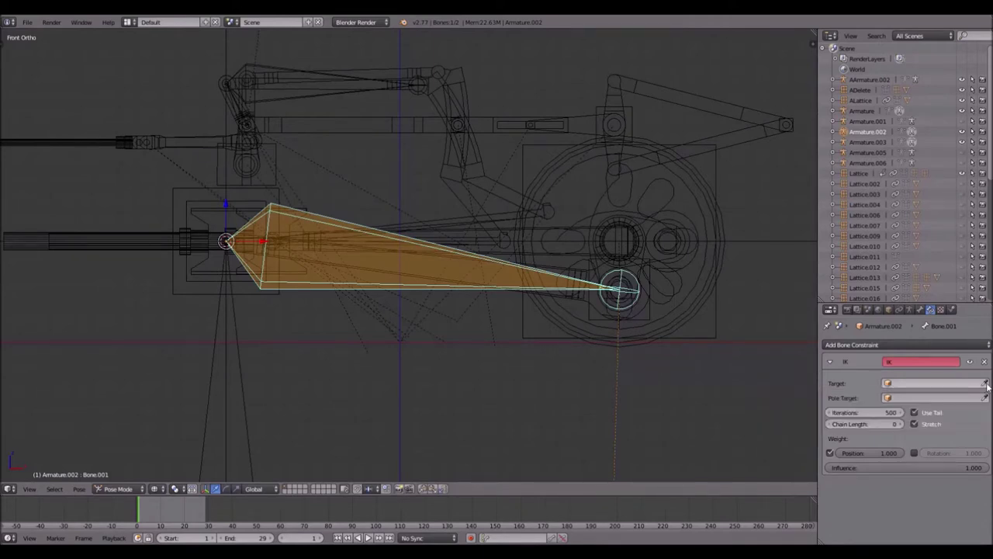
click(955, 384)
scroll(942, 430, down, 8)
scroll(942, 429, down, 15)
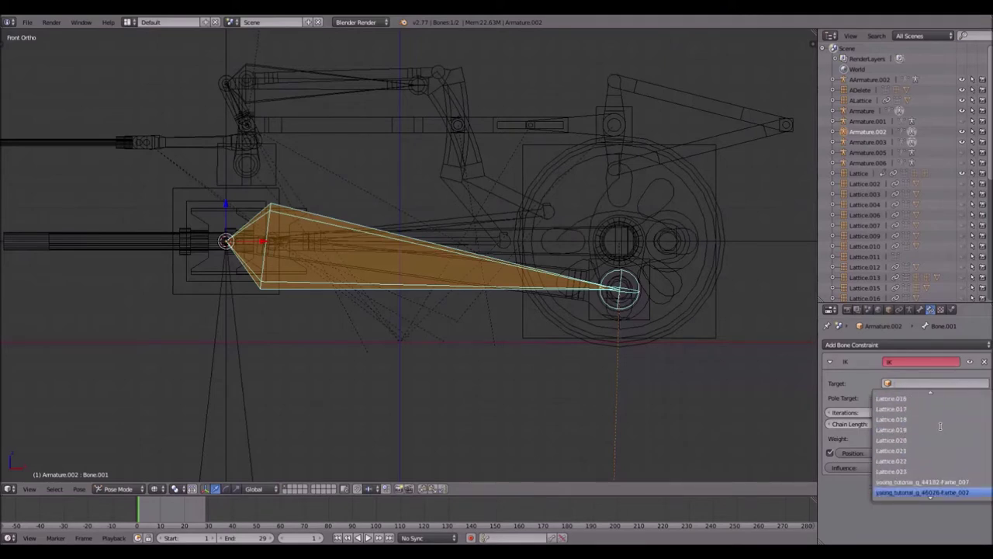
scroll(942, 429, down, 4)
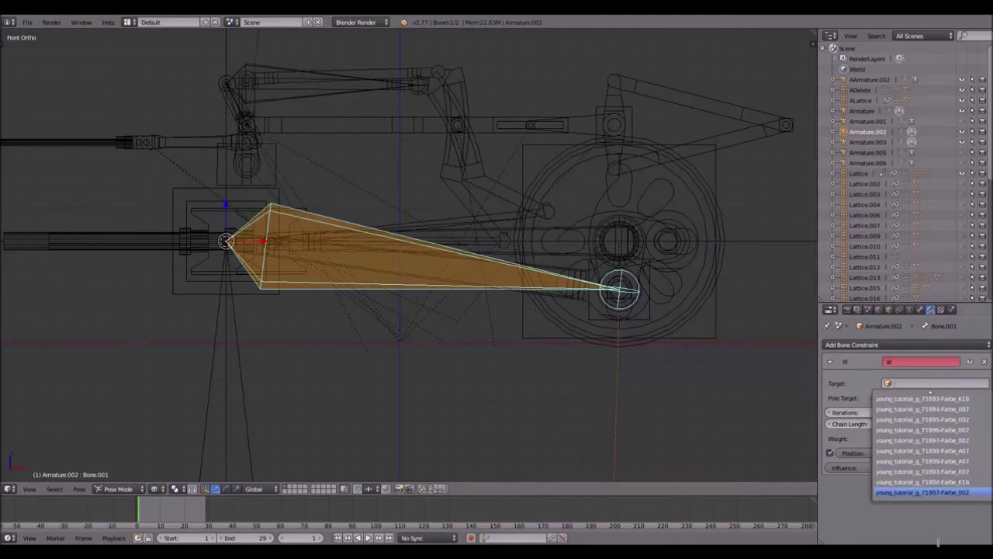
click(937, 522)
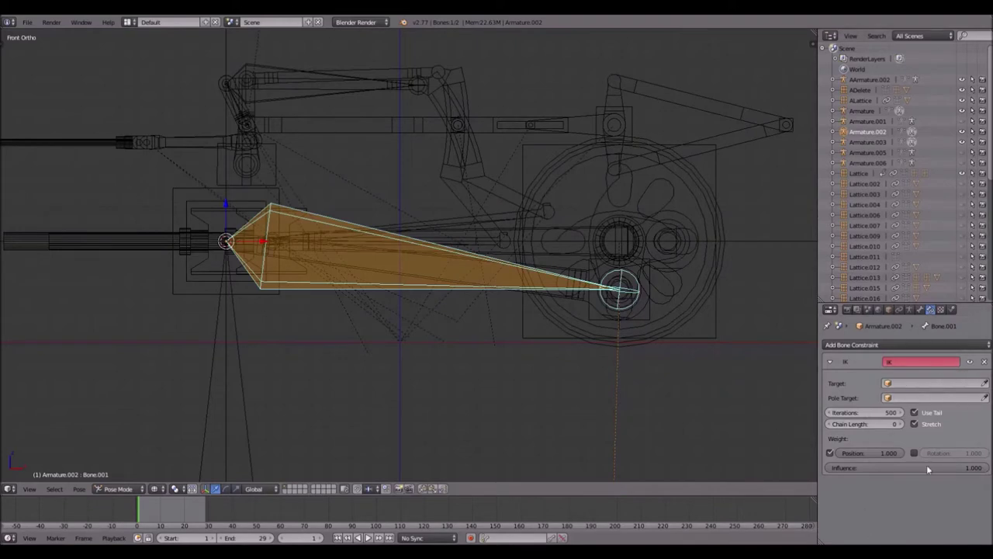
- Set the IK constraint's target to the crank pin lattice, Lattice.019, and play the animation to check the bone's motion
click(985, 383)
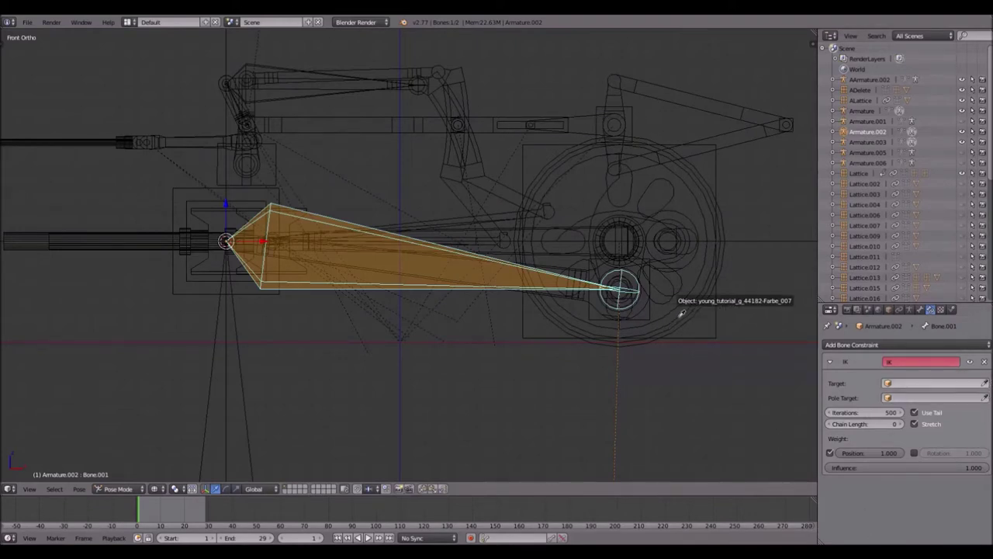
click(653, 315)
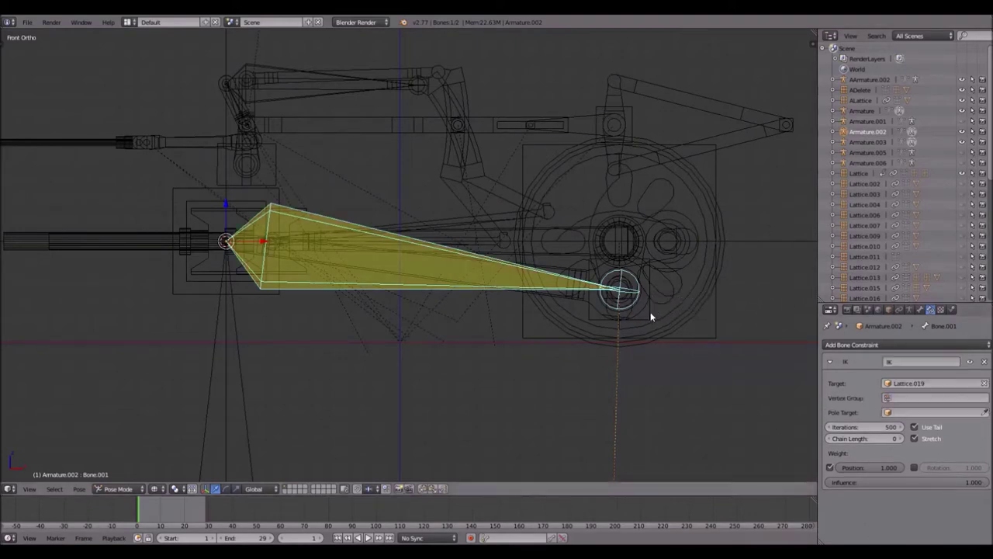
key(alt+a)
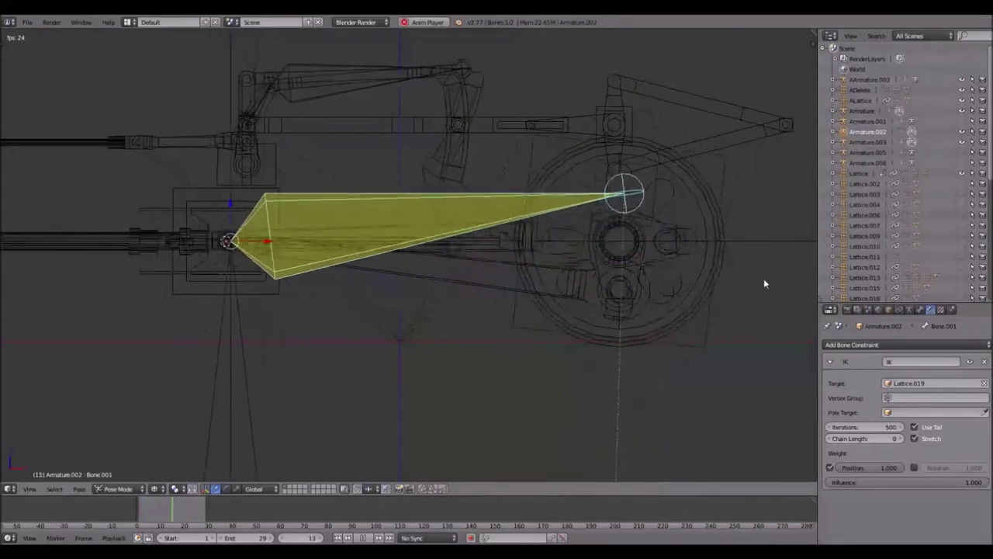
key(Escape)
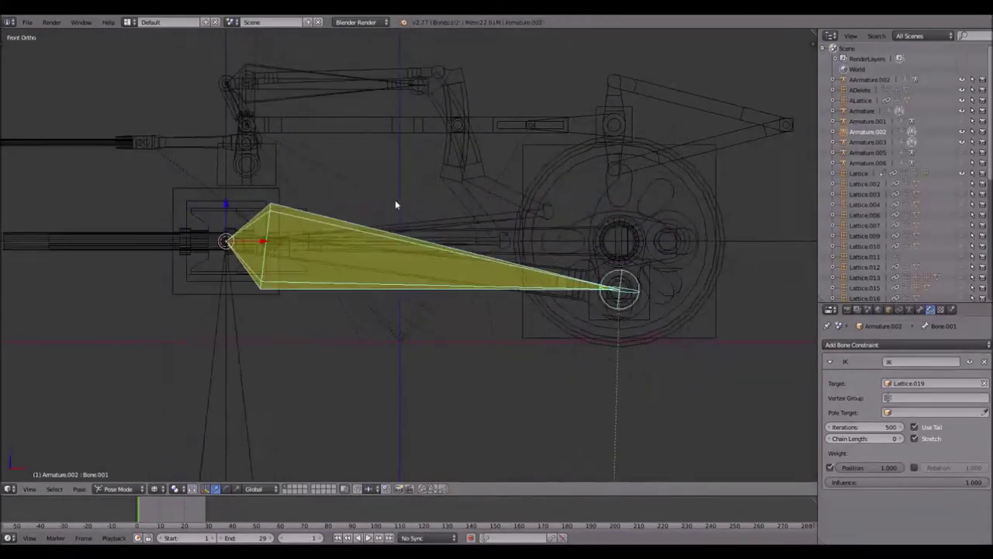
- Add a Copy Location constraint to the smaller crosshead lattice, Lattice.023, with Armature.002 as its target
shift+middle_drag(364, 204, 607, 194)
scroll(607, 194, up, 4)
shift+middle_drag(527, 160, 302, 200)
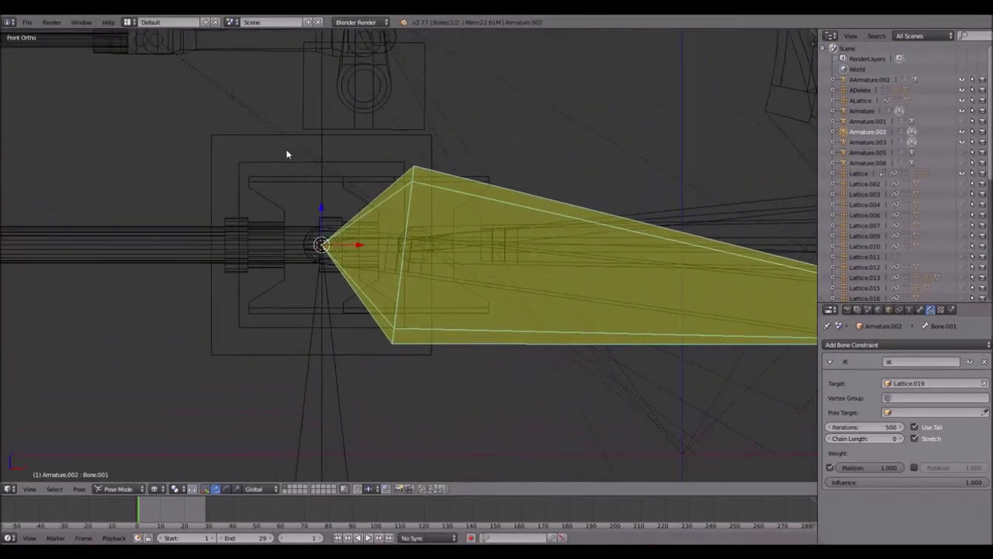
right_click(238, 163)
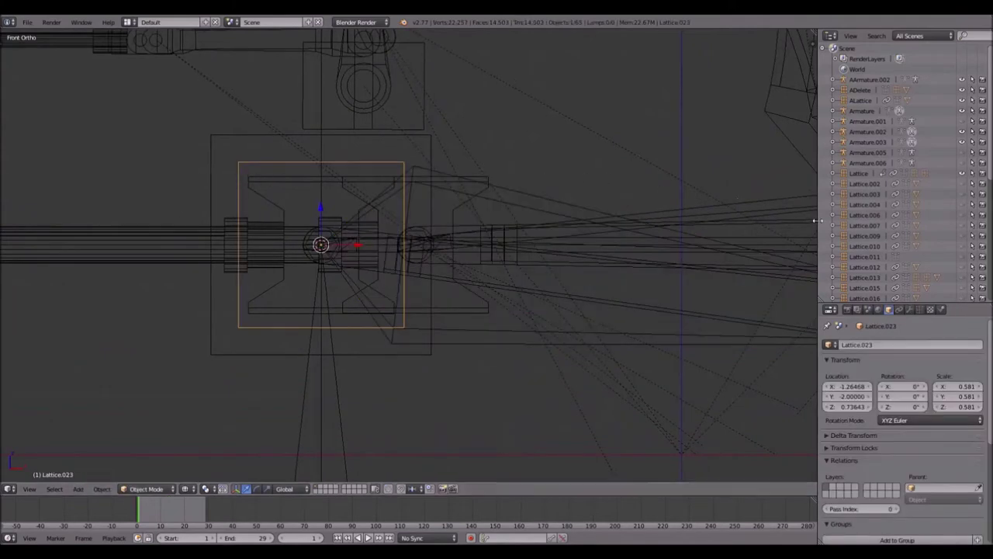
click(900, 309)
click(875, 345)
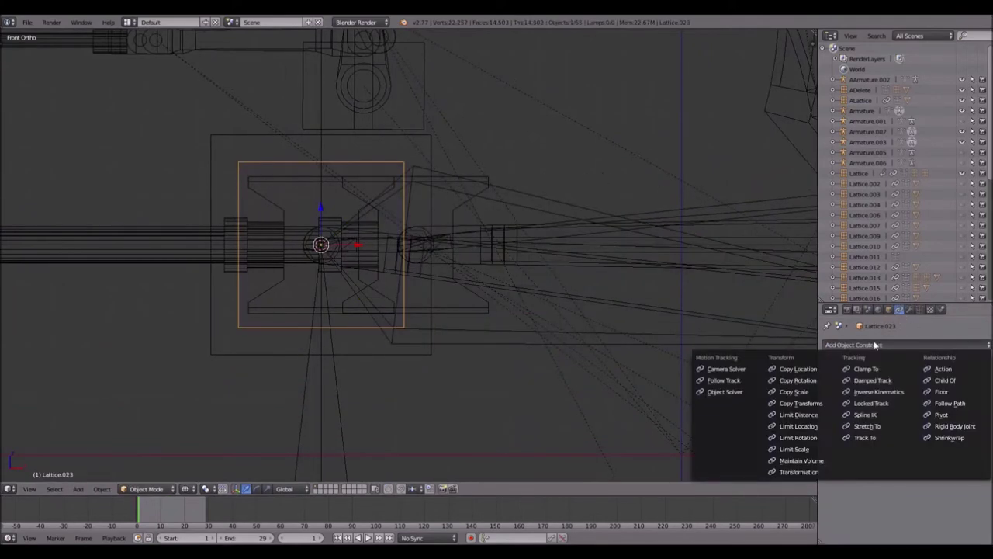
click(818, 370)
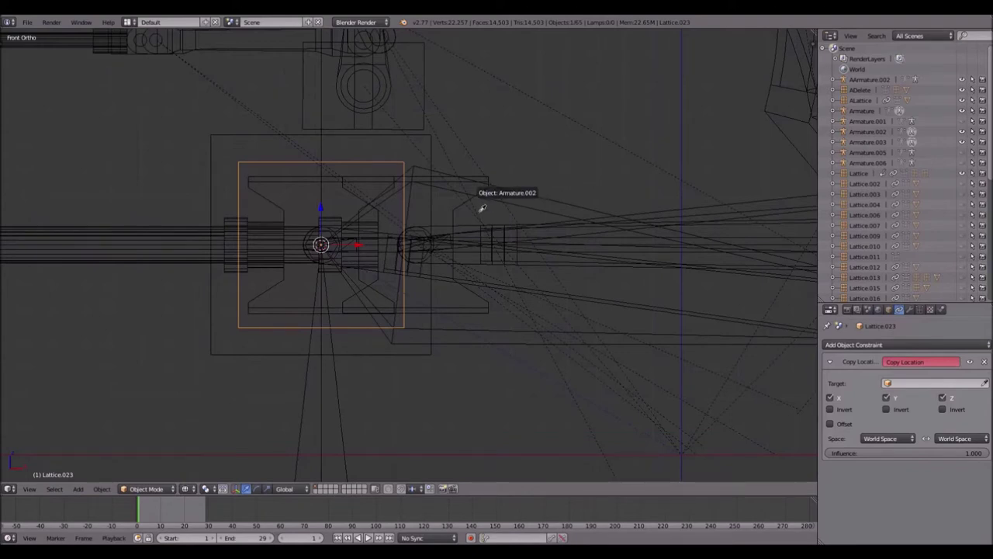
click(535, 195)
- Set the bone of the smaller crosshead lattice's Copy Location constraint to Bone.001
scroll(452, 199, down, 3)
middle_drag(452, 199, 534, 261)
key(z)
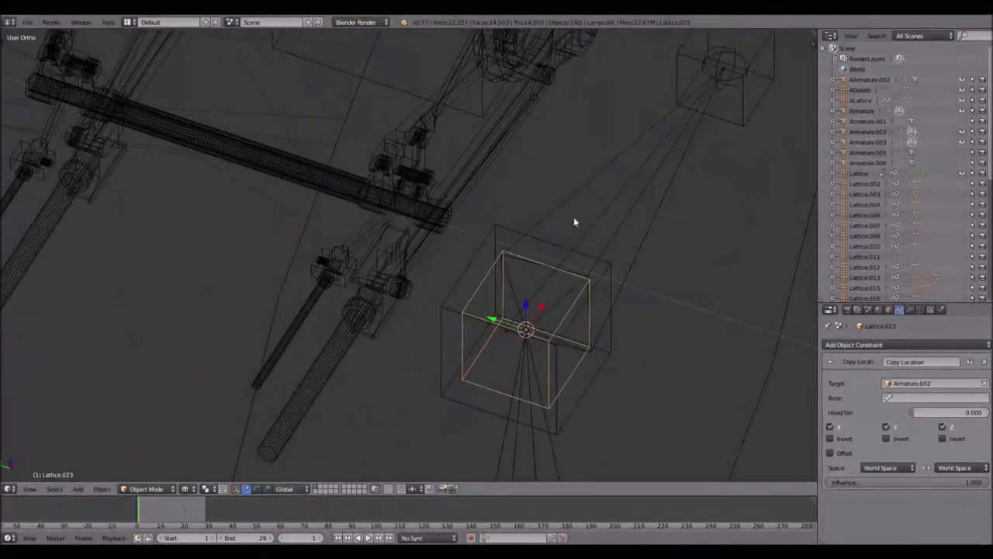
right_click(577, 210)
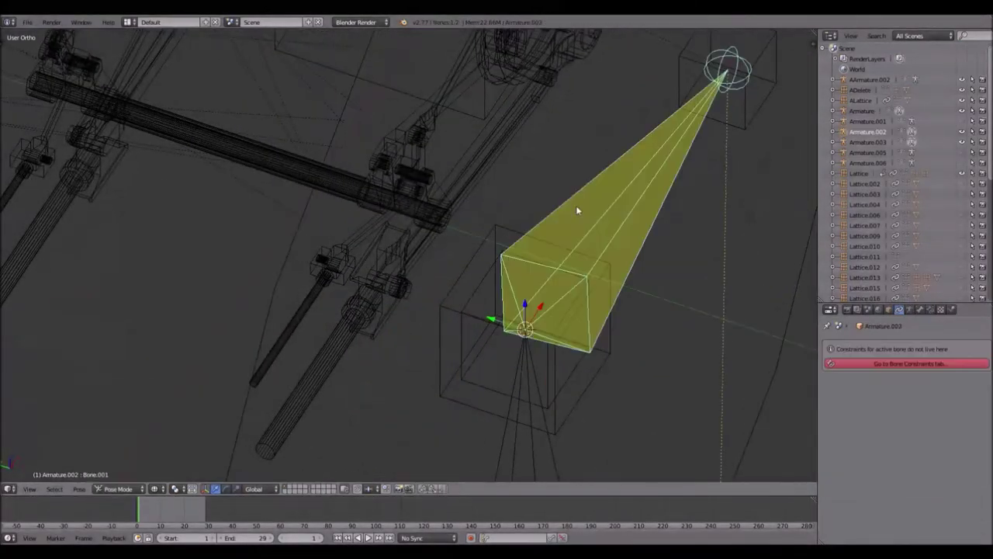
right_click(481, 282)
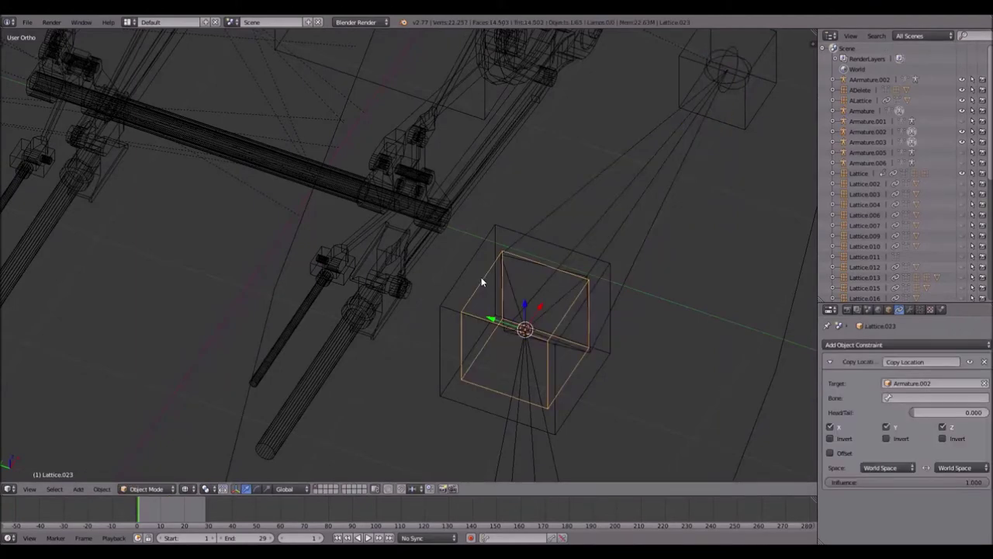
key(KP_1)
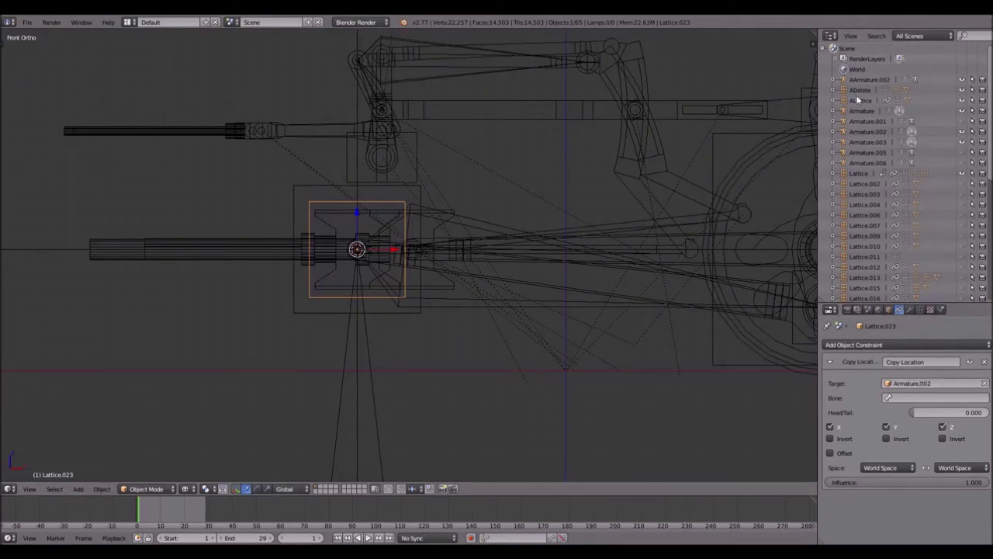
scroll(388, 233, up, 2)
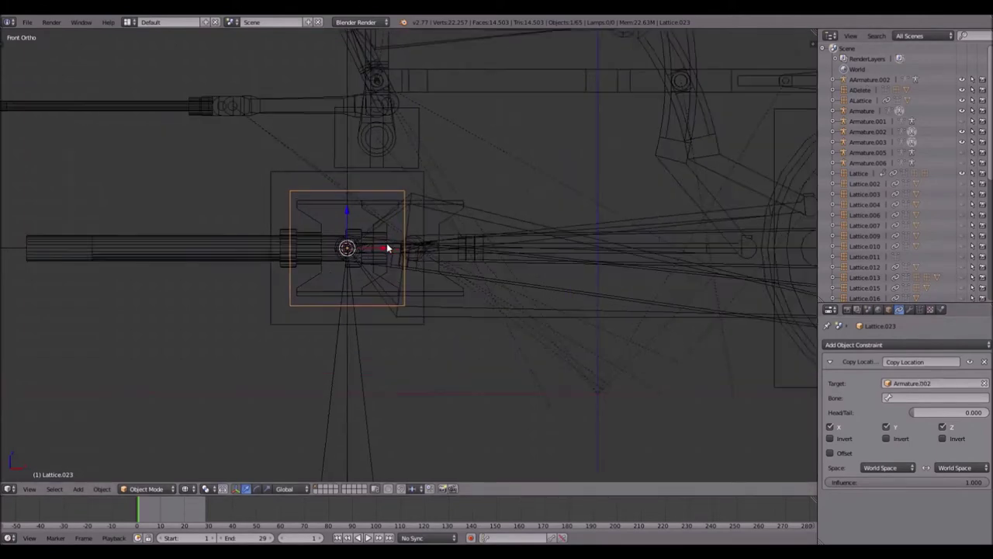
shift+middle_drag(333, 206, 386, 225)
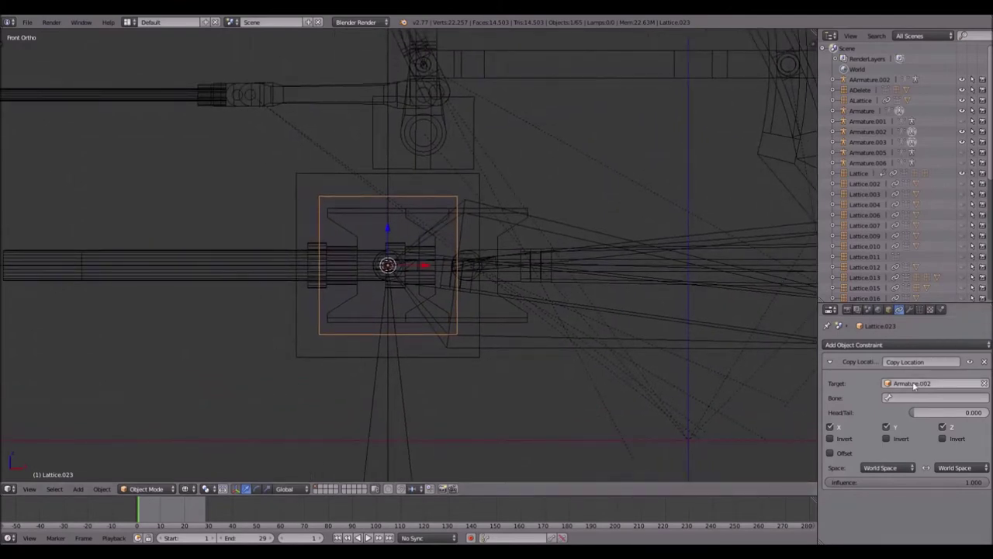
click(935, 398)
click(905, 423)
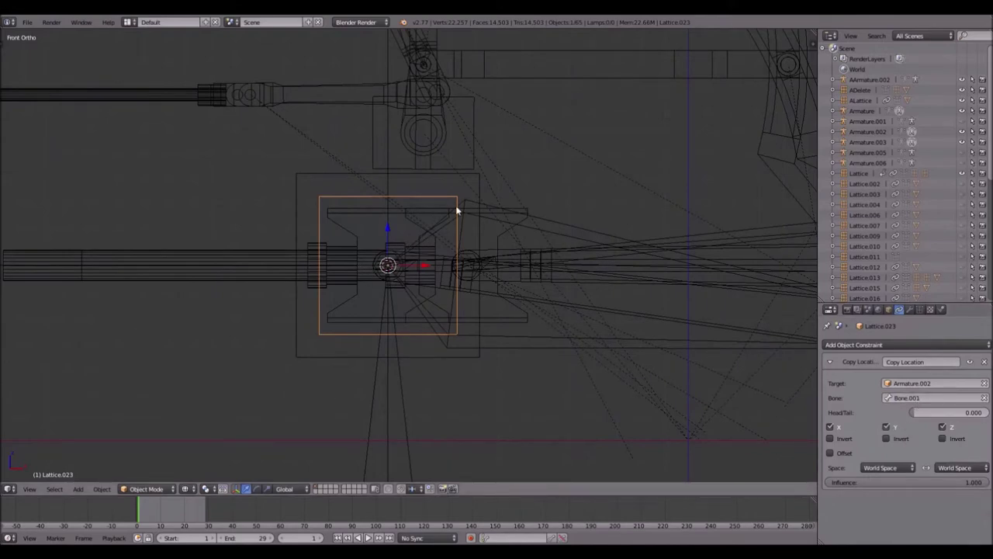
- Inspect Armature.002's crosshead-to-crank-pin bone in Edit Mode, and return the armature to Pose Mode
scroll(386, 265, down, 3)
right_click(478, 240)
key(Tab)
key(Tab)
key(Tab)
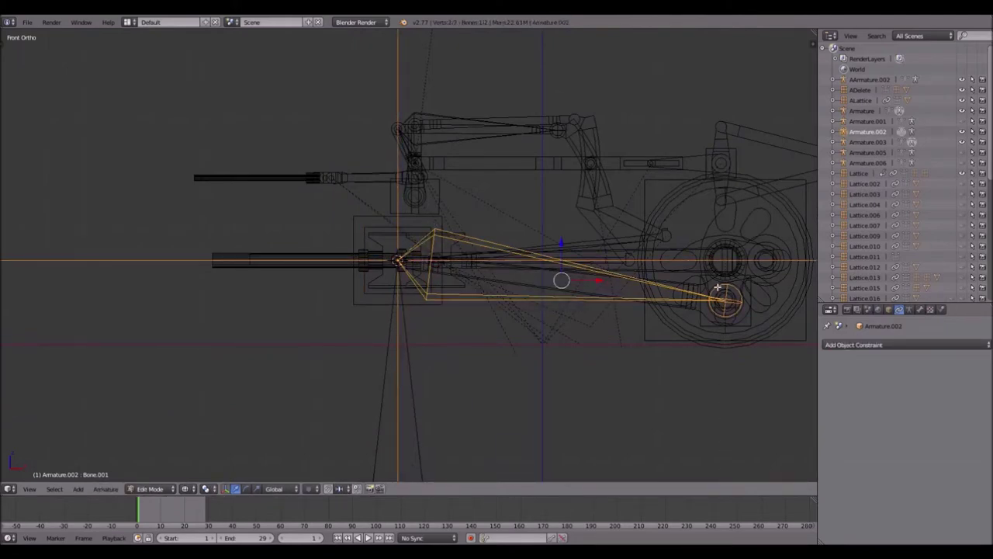
key(ctrl+Tab)
scroll(339, 239, up, 8)
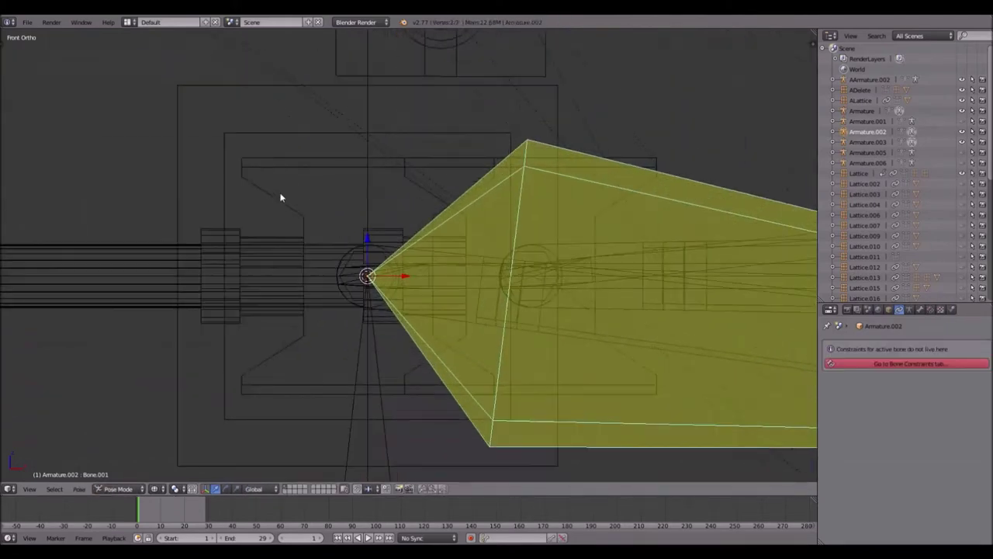
- Parent the front crosshead and piston rod mesh to the smaller crosshead lattice with the Object option
right_click(264, 163)
scroll(272, 167, up, 4)
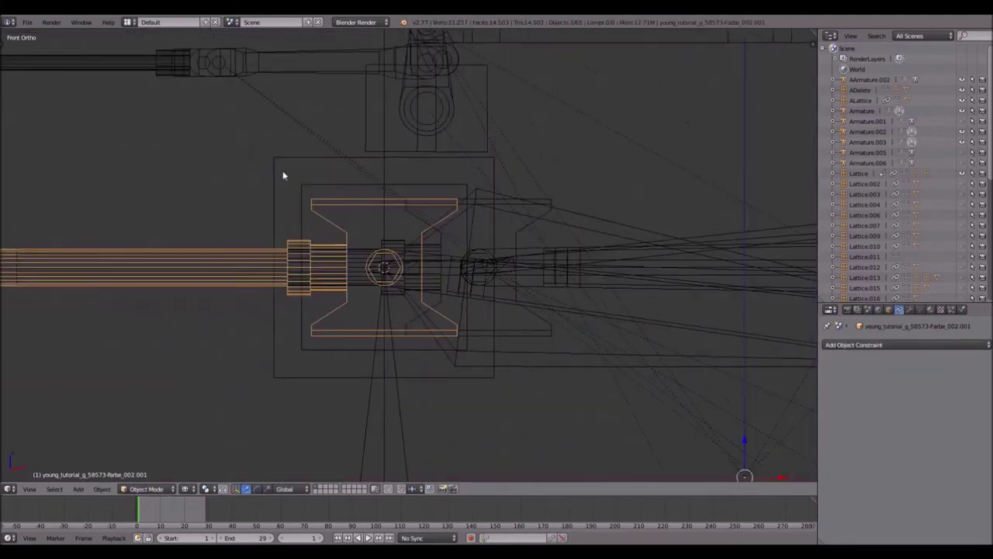
shift+right_click(312, 184)
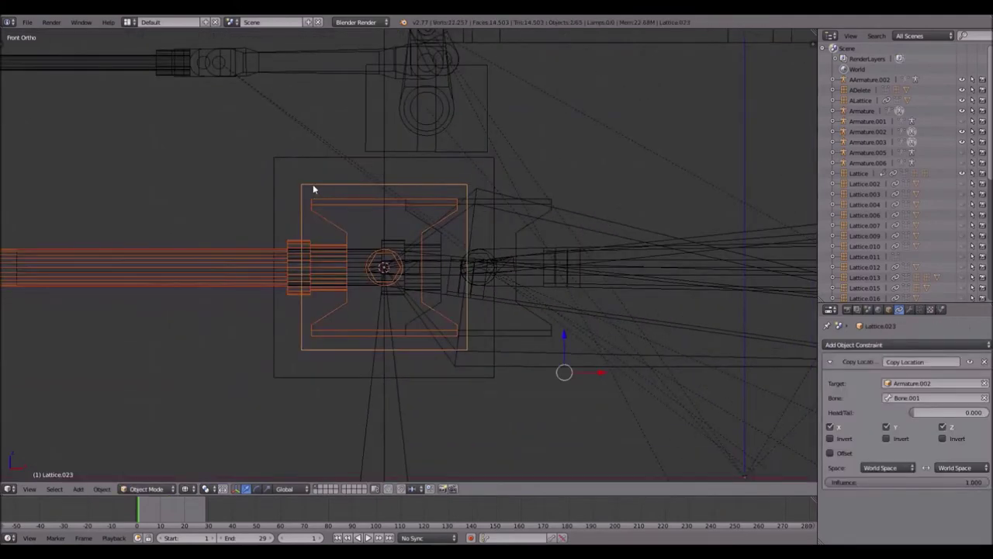
key(ctrl+p)
click(313, 184)
- Add a Copy Location and a Copy Rotation constraint to the larger crosshead lattice, Lattice.022
right_click(279, 159)
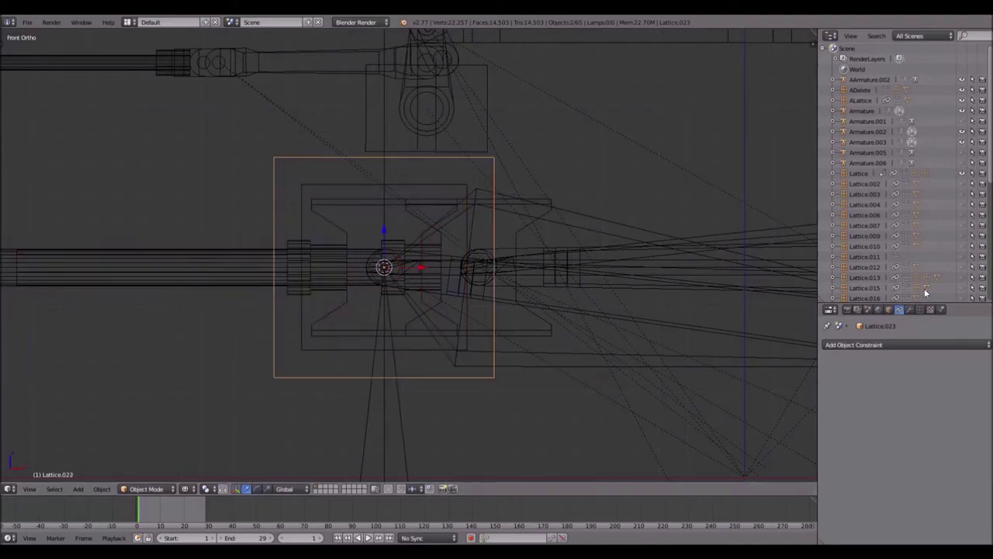
click(902, 345)
click(798, 370)
click(882, 346)
click(799, 380)
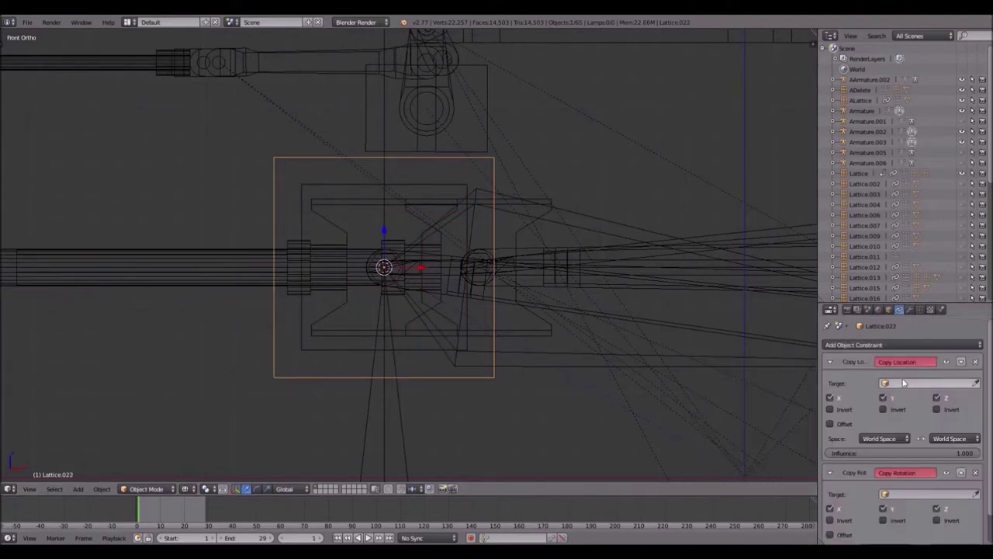
- Set the target of both Lattice.022 constraints to Armature.002 and their bone to Bone.001
click(975, 383)
click(610, 223)
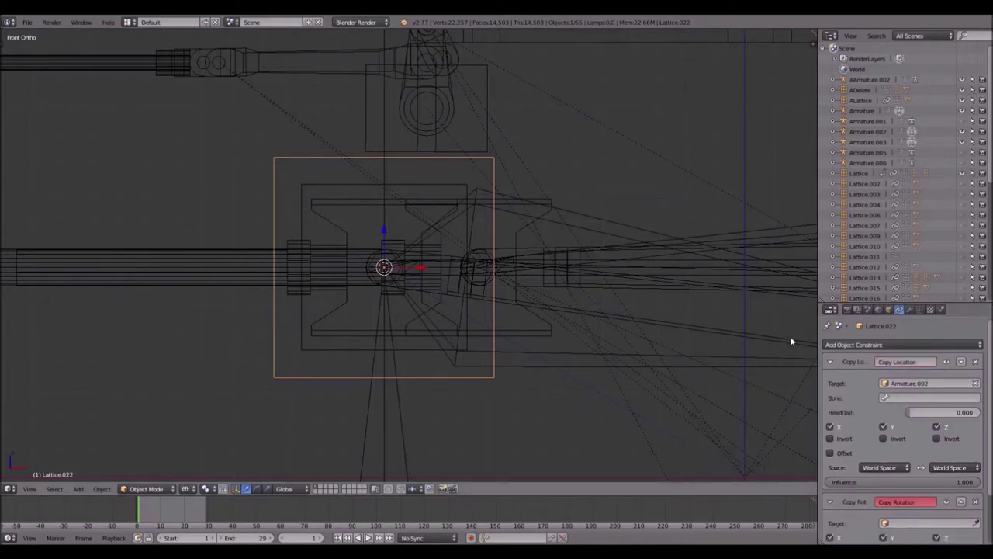
click(975, 523)
click(580, 223)
click(927, 397)
click(901, 417)
scroll(902, 416, down, 2)
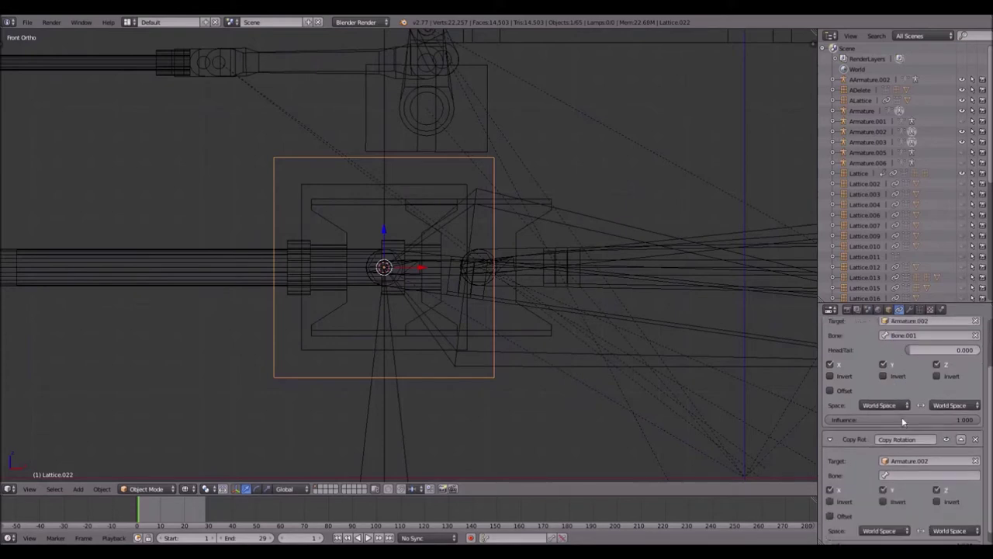
click(927, 475)
click(889, 374)
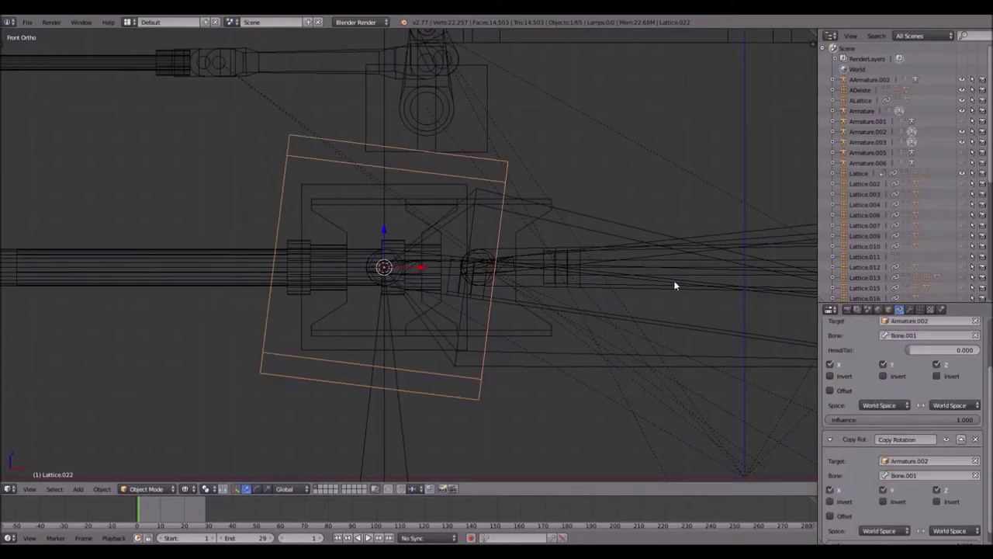
- Parent the connecting rod mesh to the larger crosshead lattice, Lattice.022, with the Object option
right_click(694, 273)
scroll(698, 271, down, 3)
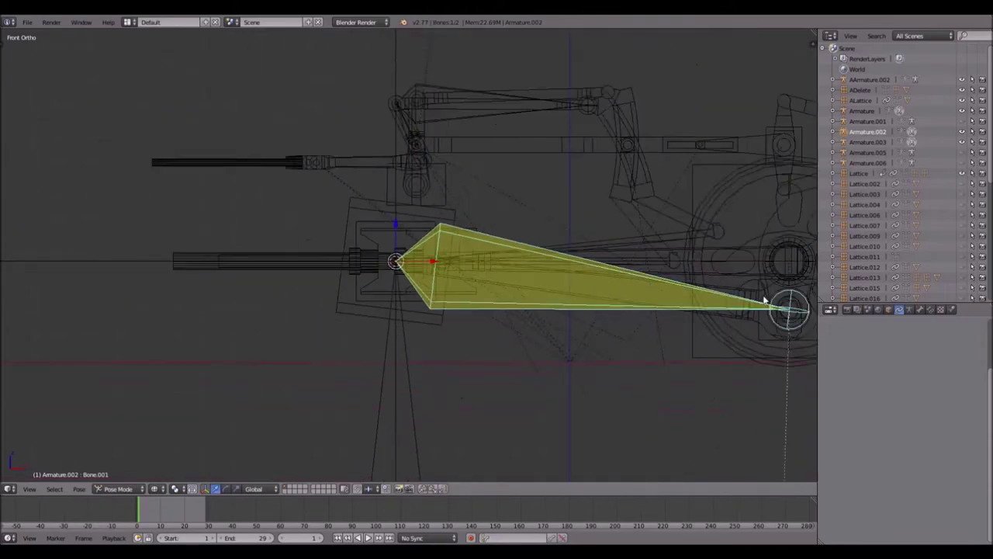
right_click(721, 290)
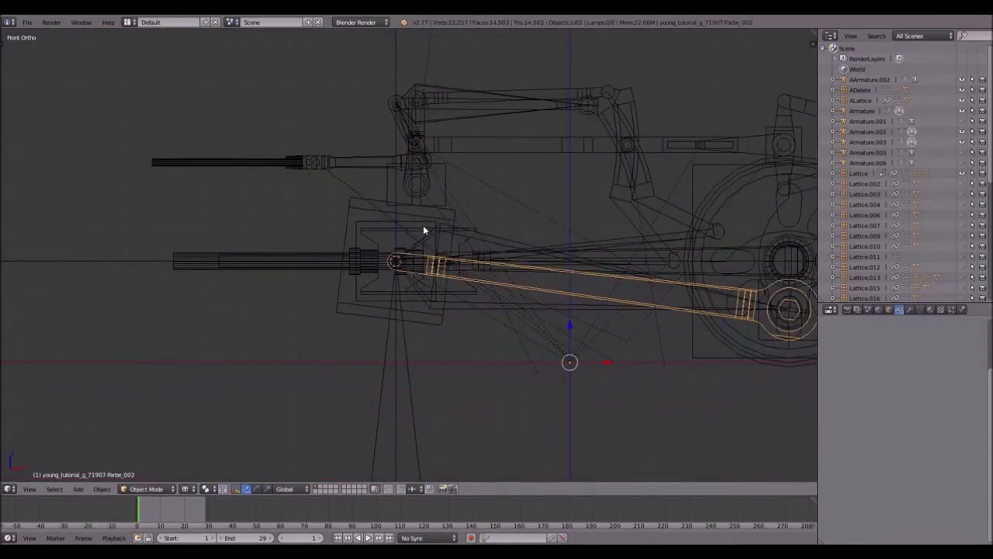
scroll(424, 230, up, 3)
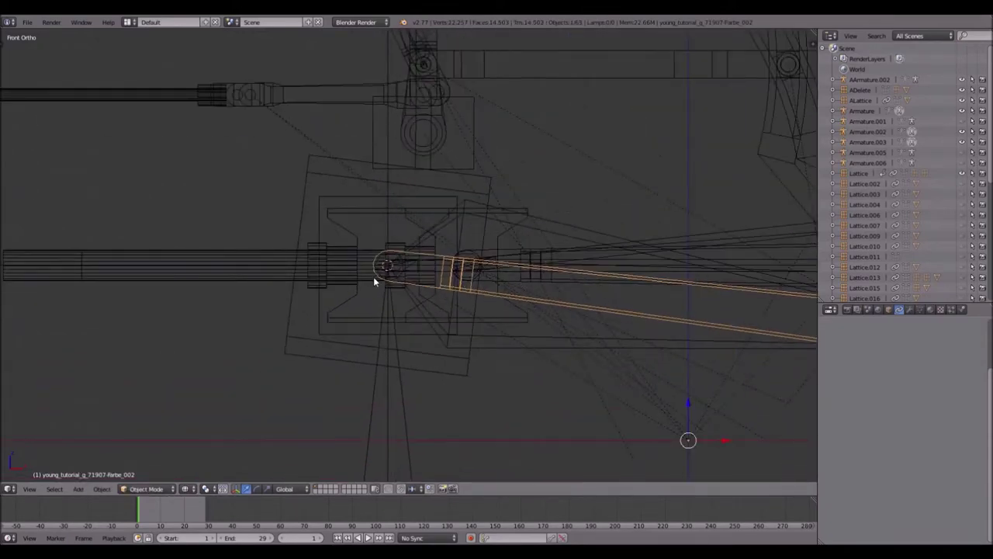
shift+right_click(309, 162)
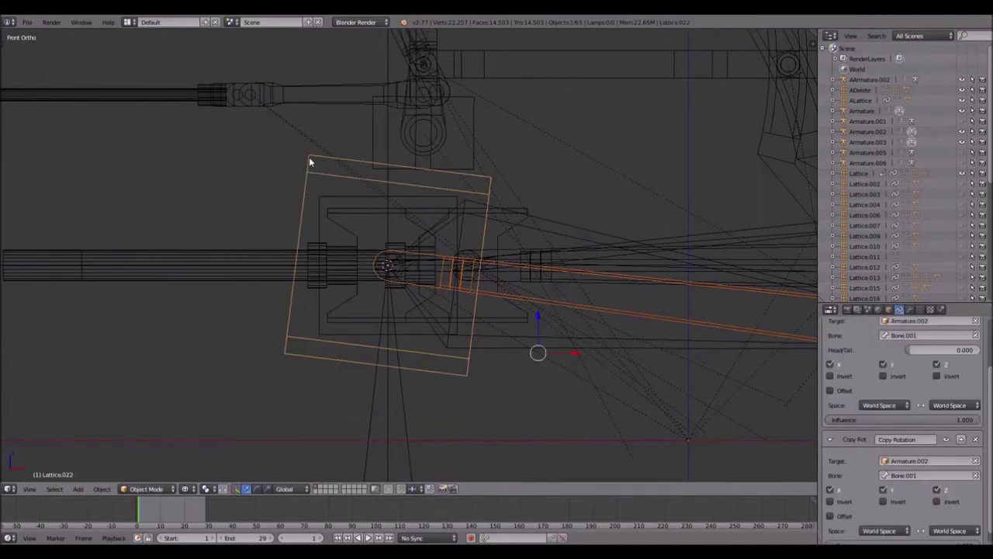
key(ctrl+p)
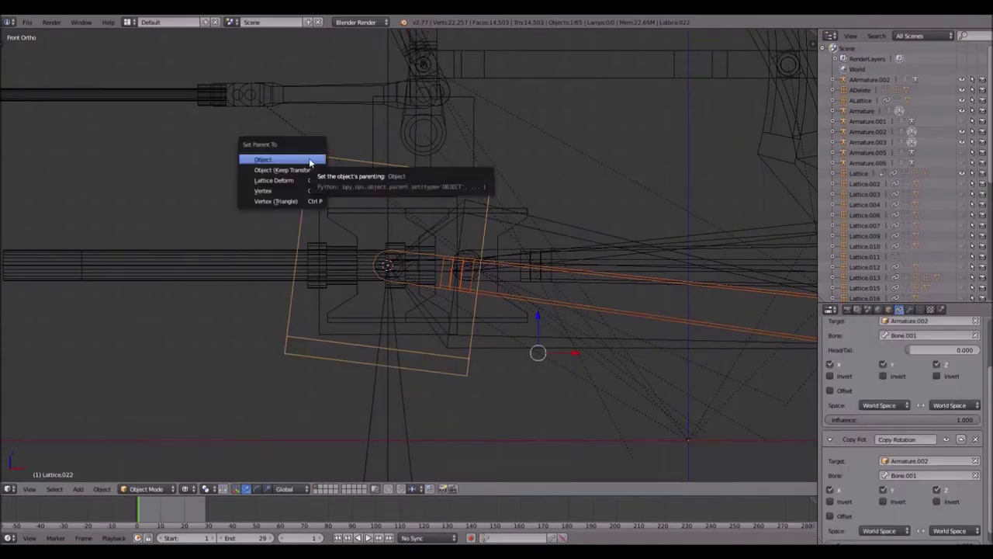
click(310, 159)
- Play the animation in solid shading and hide the connecting rod's bone to check the linkage's motion from an angled view
scroll(312, 170, down, 3)
key(alt+a)
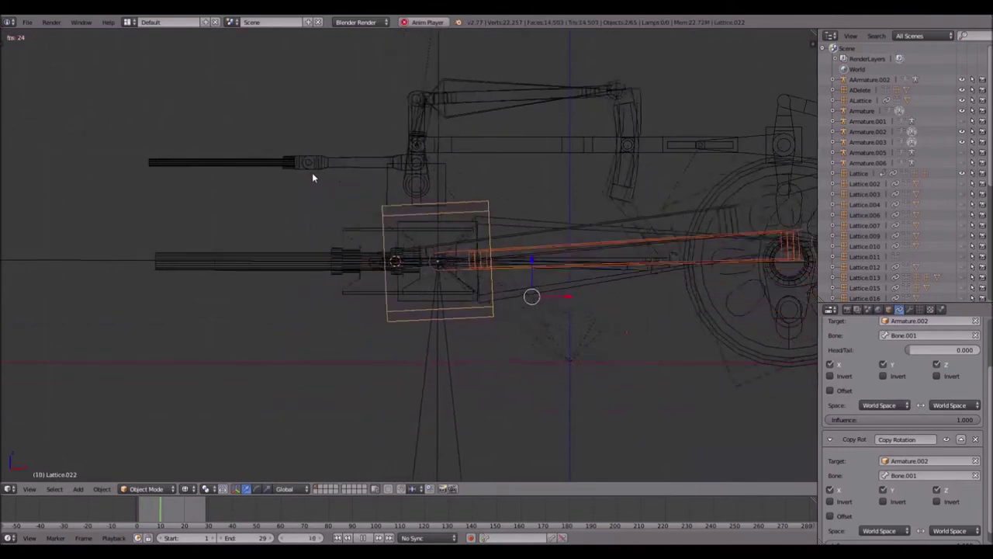
key(z)
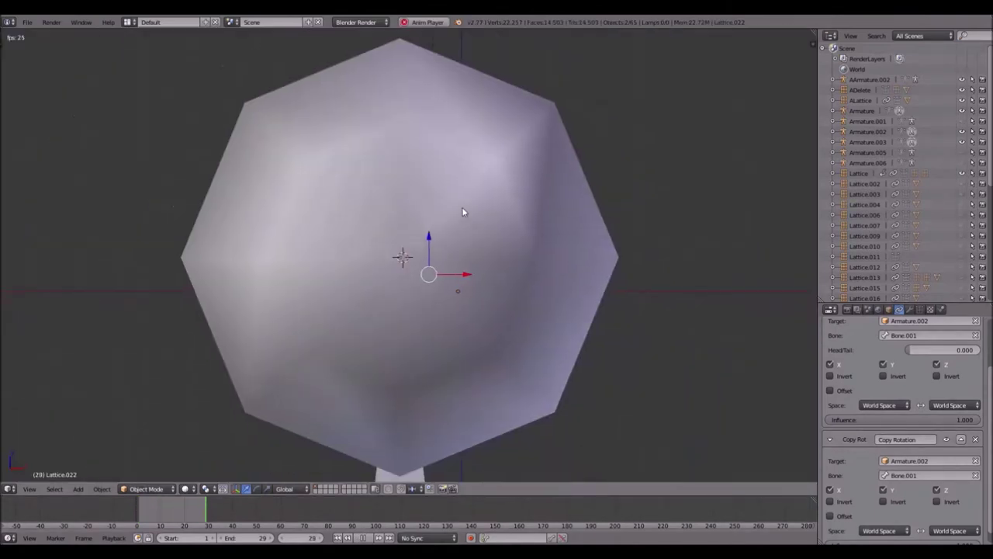
key(h)
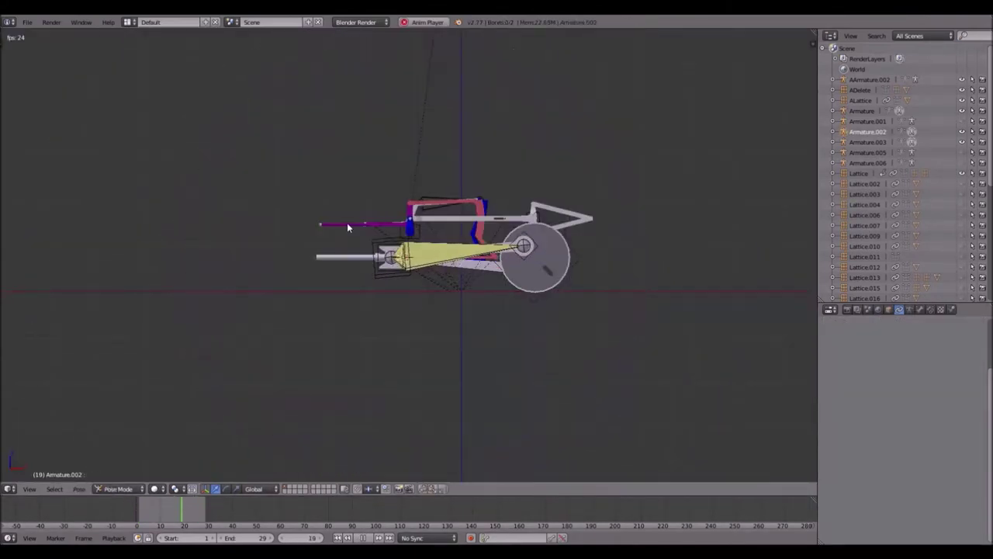
right_click(466, 258)
key(h)
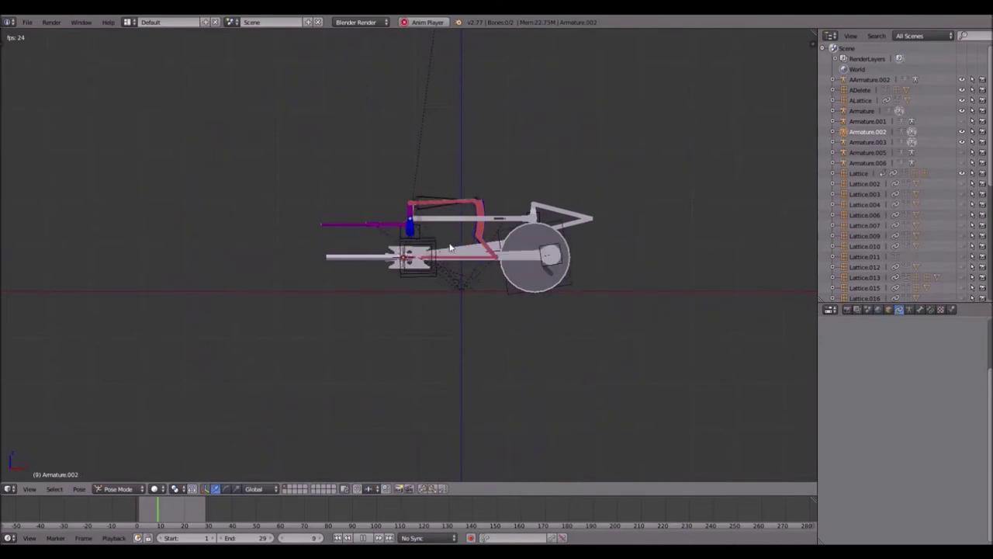
scroll(448, 251, up, 4)
middle_drag(446, 257, 489, 293)
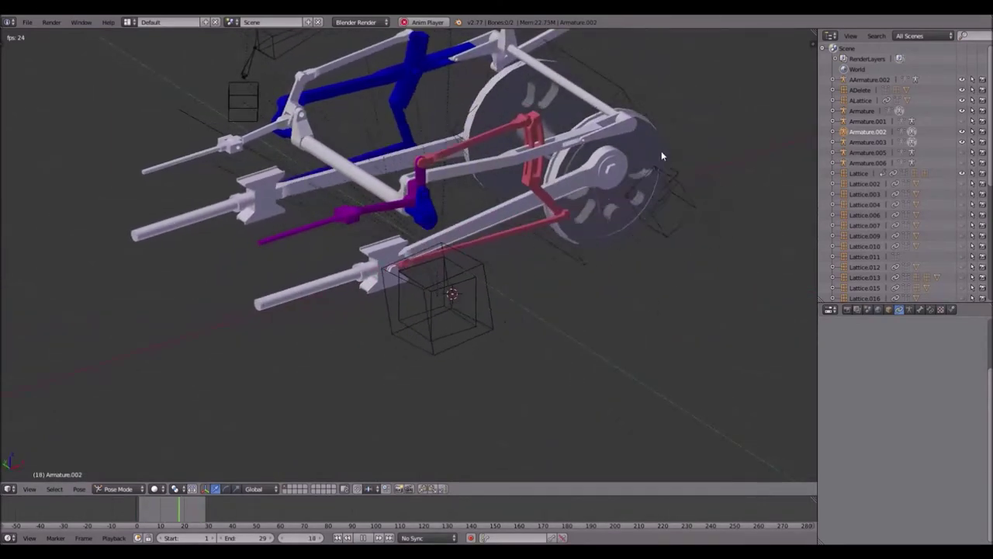
key(Escape)
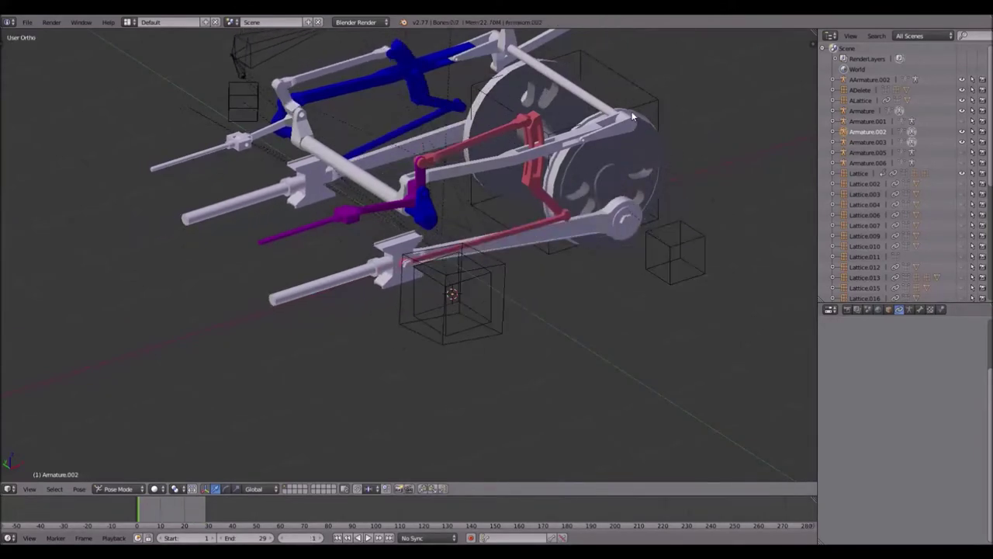
- Back in Object Mode, parent the drive wheels to the wheel lattice as Object and play the animation to check their rotation
key(ctrl+Tab)
right_click(621, 117)
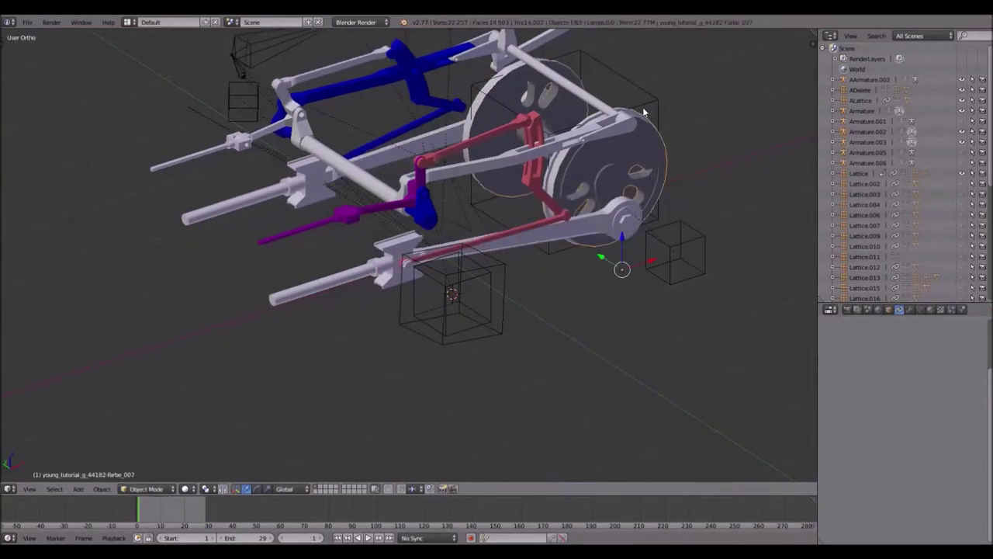
right_click(649, 109)
key(ctrl+p)
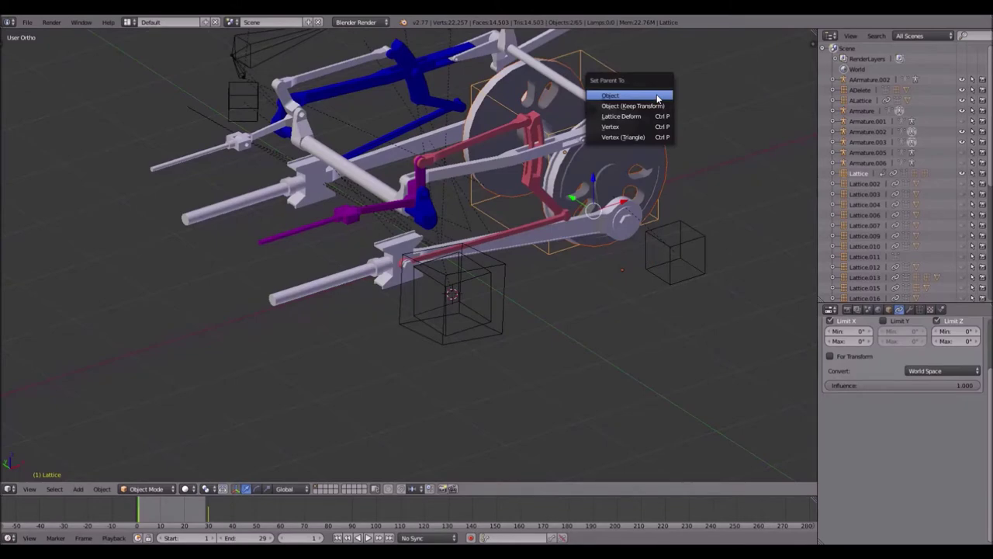
click(662, 95)
key(alt+a)
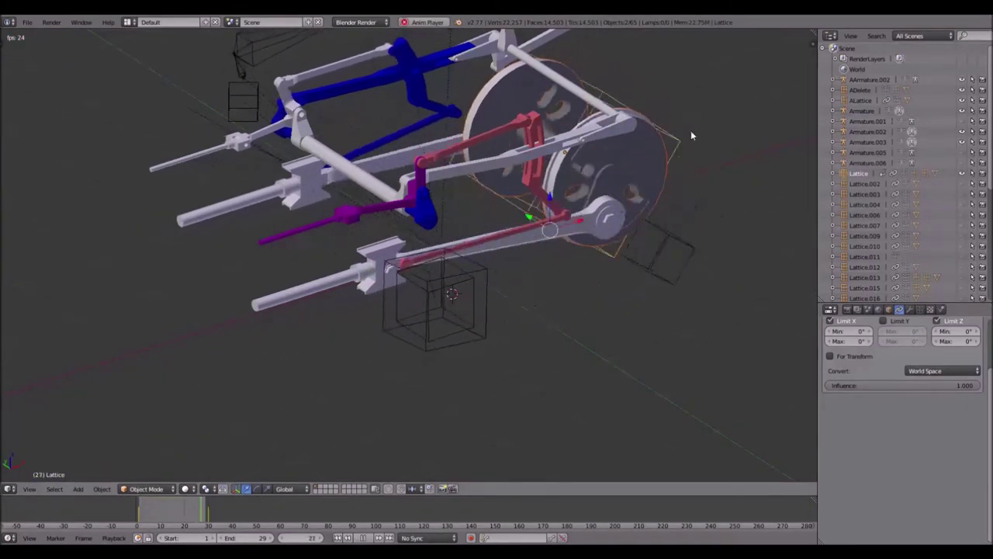
key(Escape)
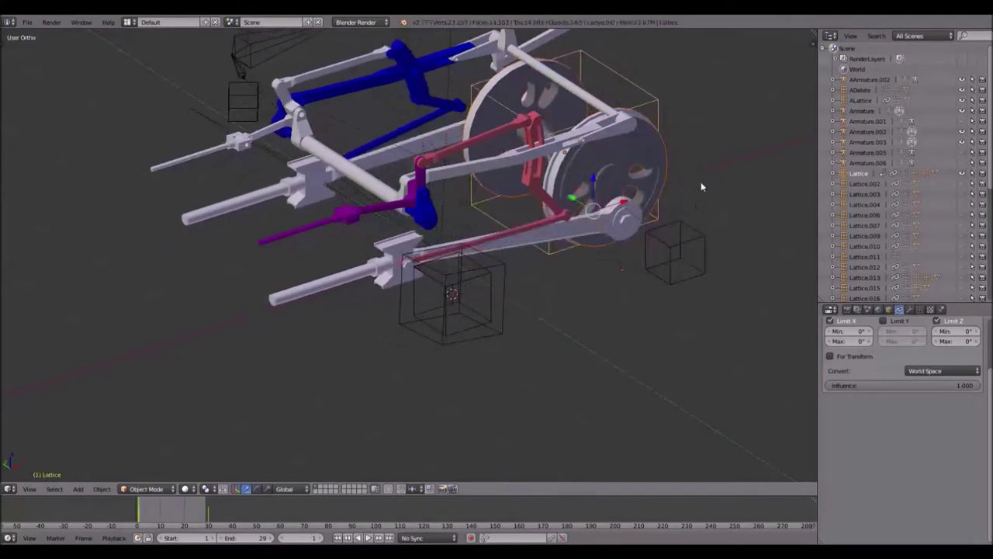
- Hide the crank pin lattice, Lattice.019, and the larger crosshead lattice, Lattice.022
right_click(681, 246)
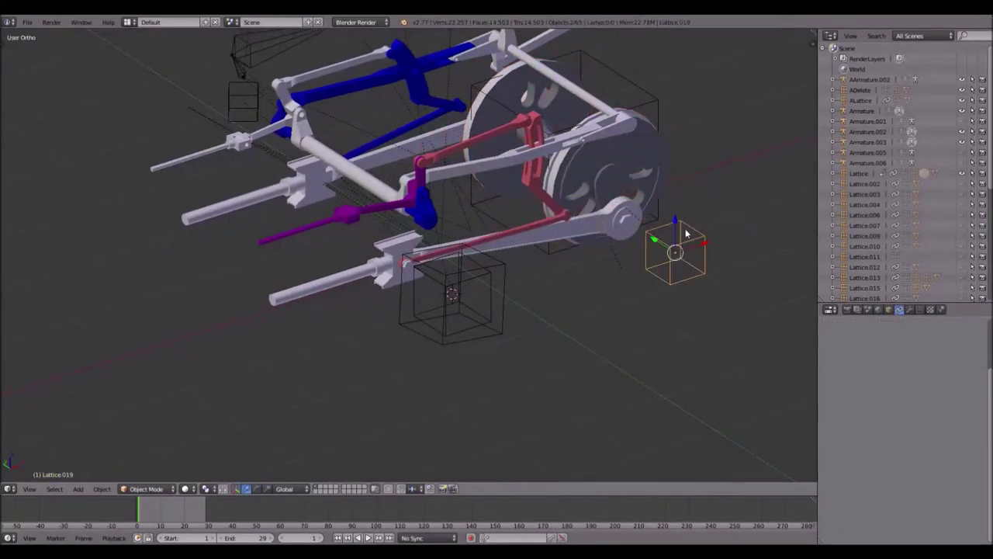
key(Delete)
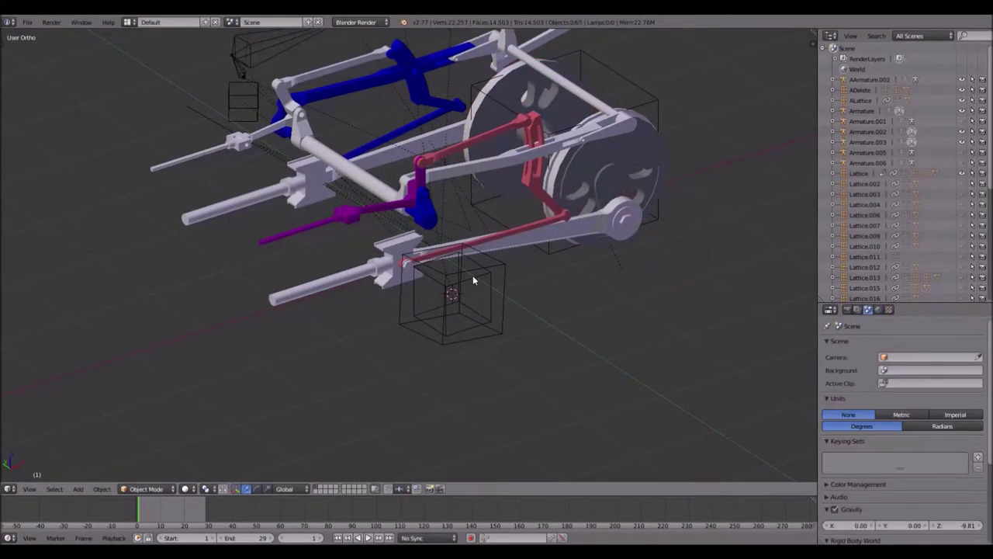
right_click(501, 270)
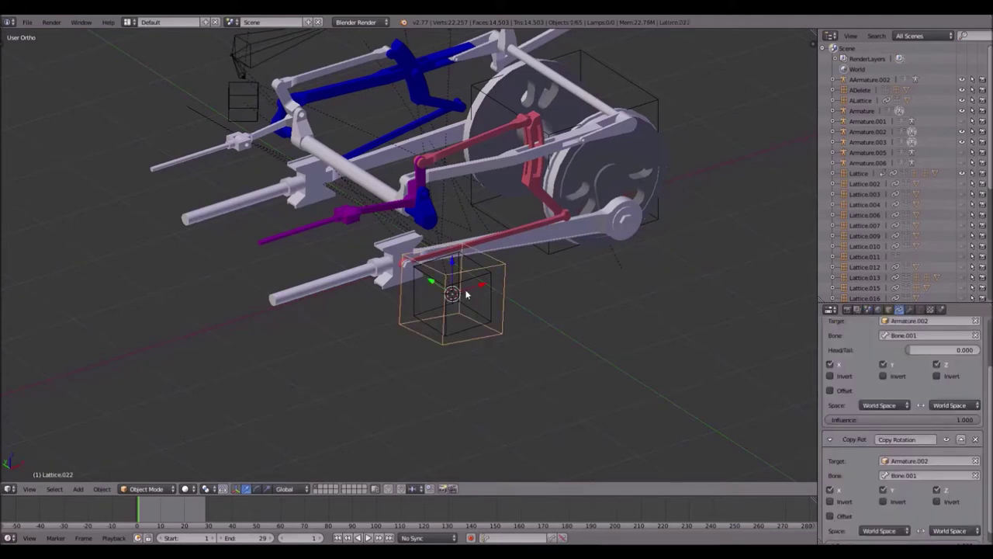
key(Delete)
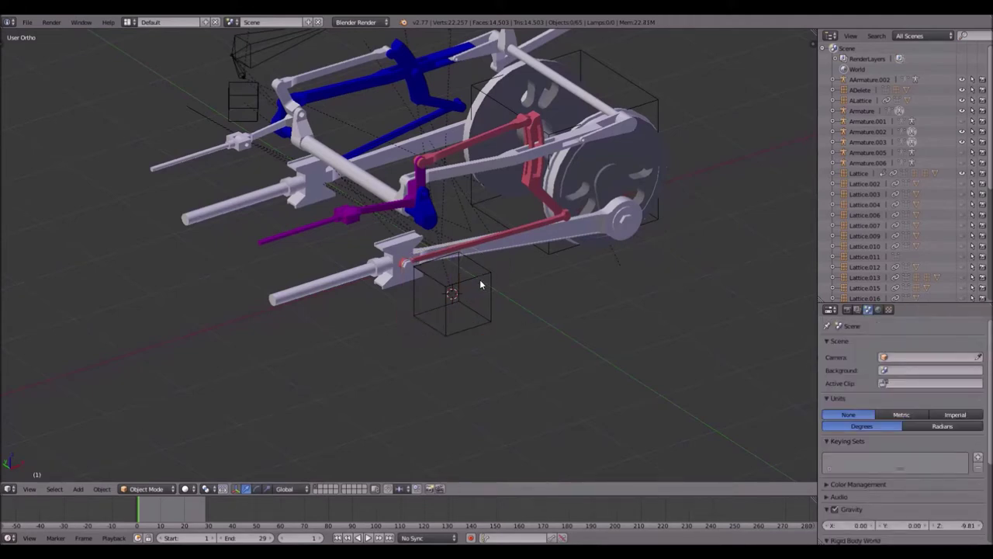
- In wireframe front view, add a lattice at the 3D cursor, scale it, and move it onto the expansion link's pivot
key(KP_1)
key(z)
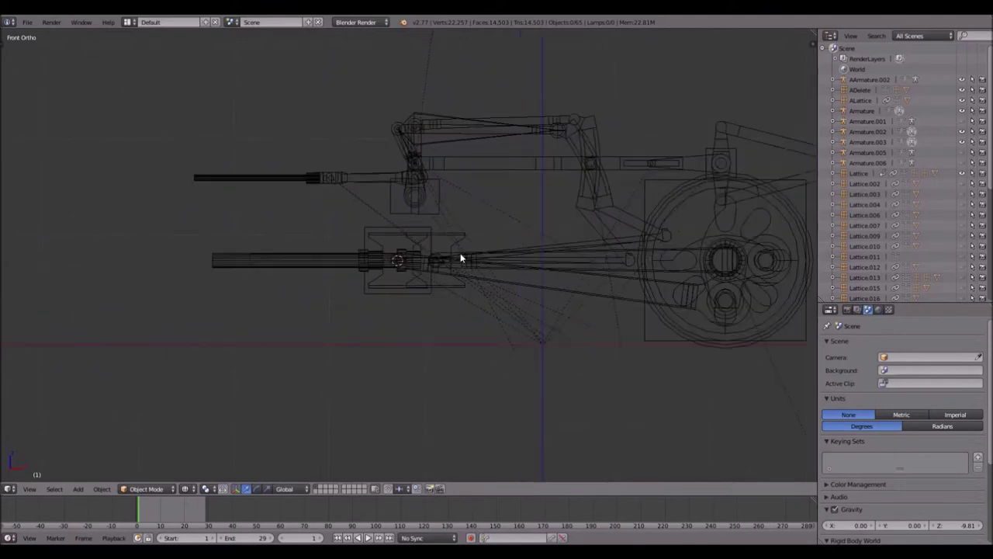
scroll(460, 253, up, 1)
scroll(367, 194, down, 2)
scroll(366, 206, up, 2)
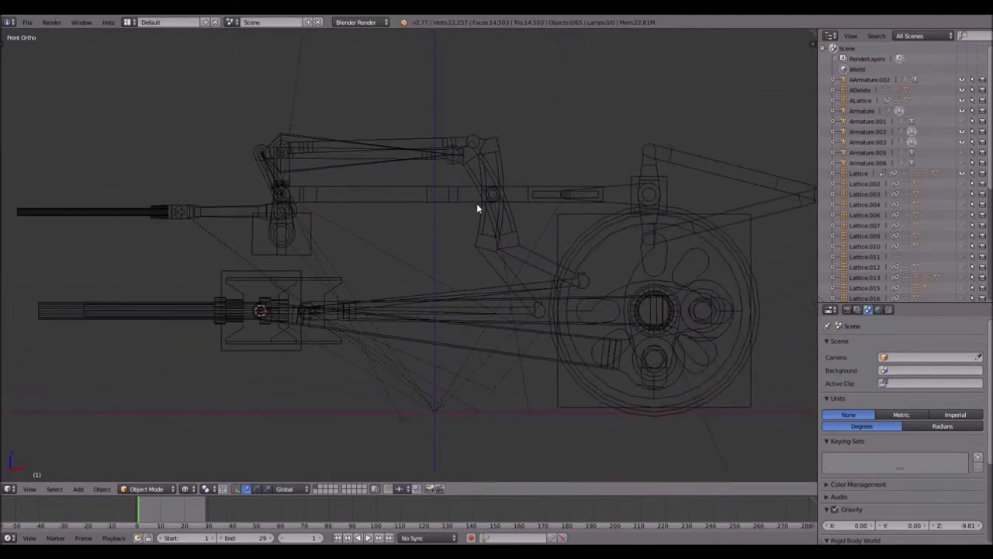
middle_drag(274, 297, 390, 350)
key(KP_1)
key(shift+a)
click(356, 233)
key(s)
click(429, 268)
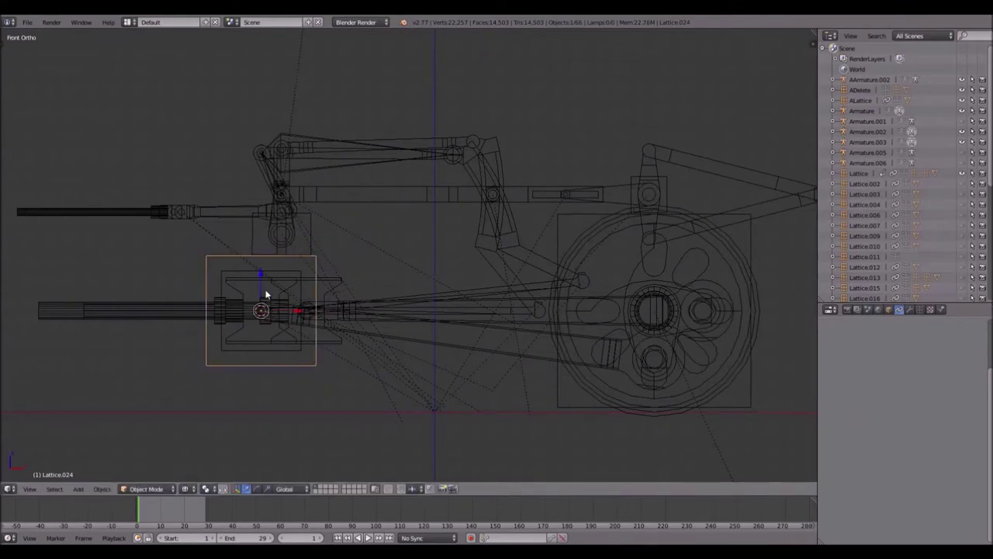
key(g)
click(497, 174)
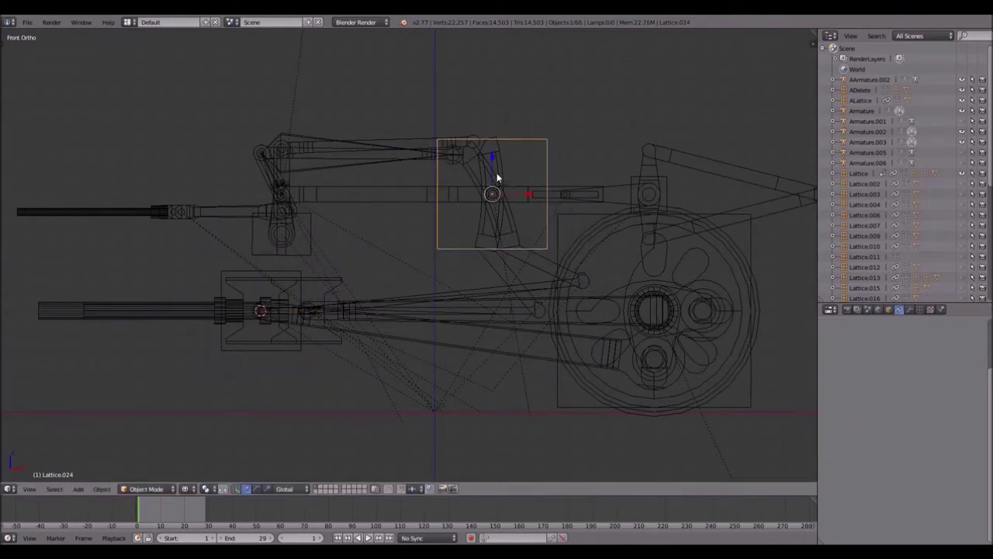
- Scale the new lattice down to the outer circle of the expansion link's pivot and align its centre with that circle
scroll(496, 172, up, 2)
shift+middle_drag(579, 170, 481, 189)
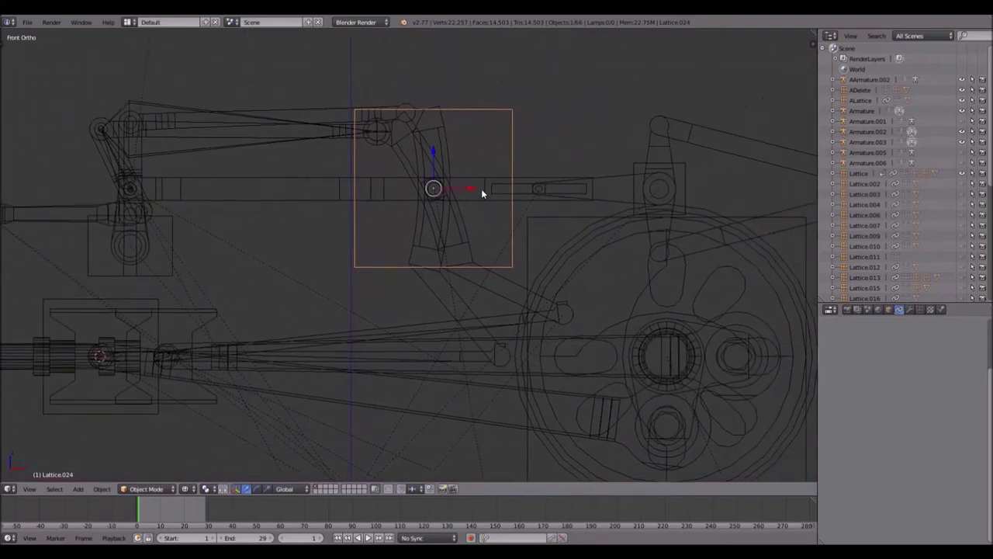
scroll(480, 169, up, 4)
key(s)
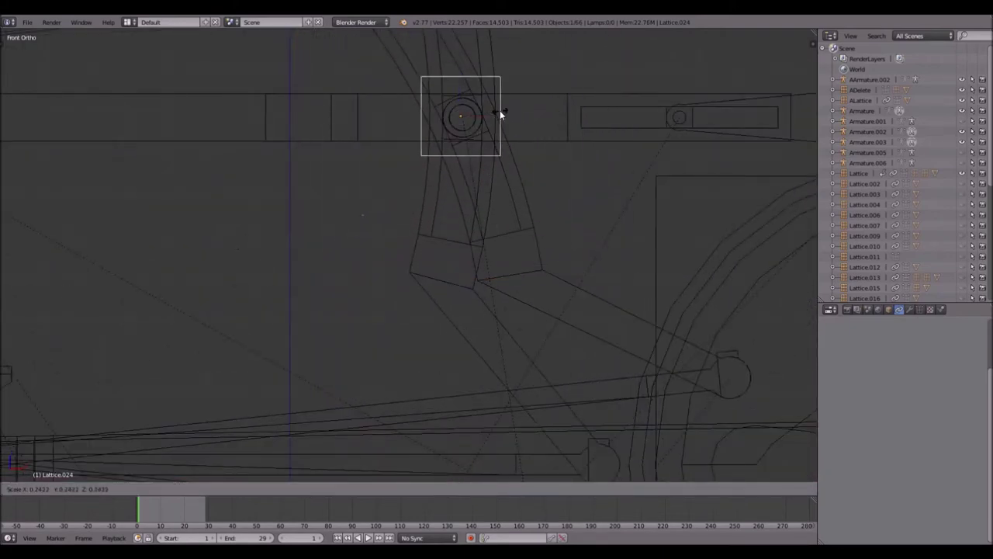
click(481, 114)
scroll(452, 160, up, 5)
shift+middle_drag(472, 109, 407, 216)
scroll(431, 133, up, 1)
drag(425, 98, 428, 103)
drag(468, 137, 471, 142)
click(537, 168)
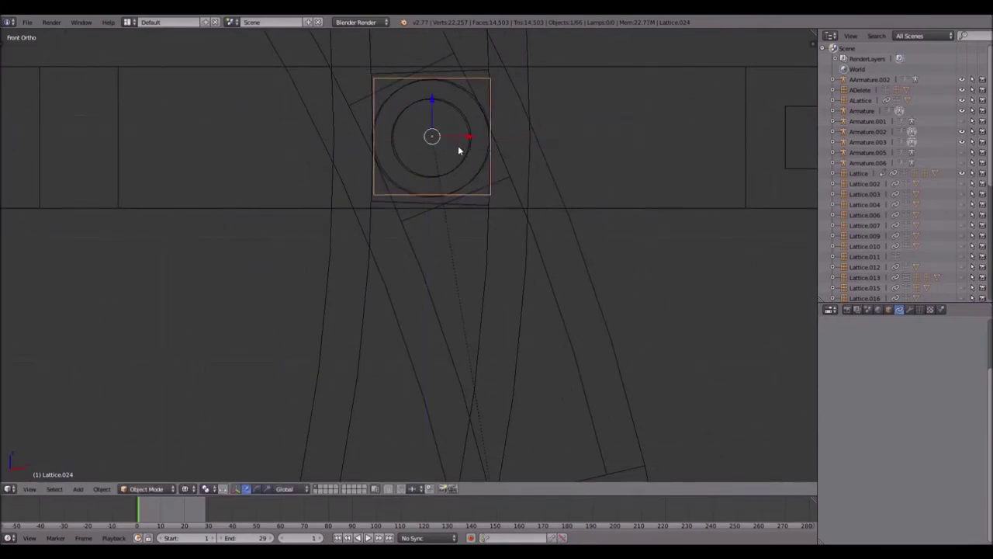
- Nudge the lattice along X to centre it on the expansion link's pivot and scale it up well beyond the pivot circle
drag(469, 137, 466, 136)
scroll(468, 150, down, 7)
key(s)
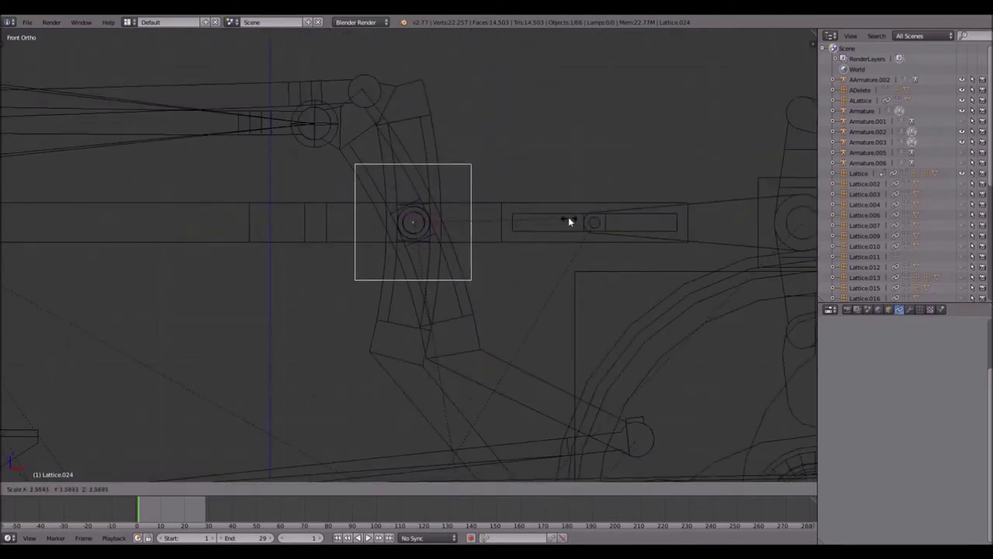
click(532, 222)
scroll(533, 217, down, 3)
shift+middle_drag(497, 247, 607, 172)
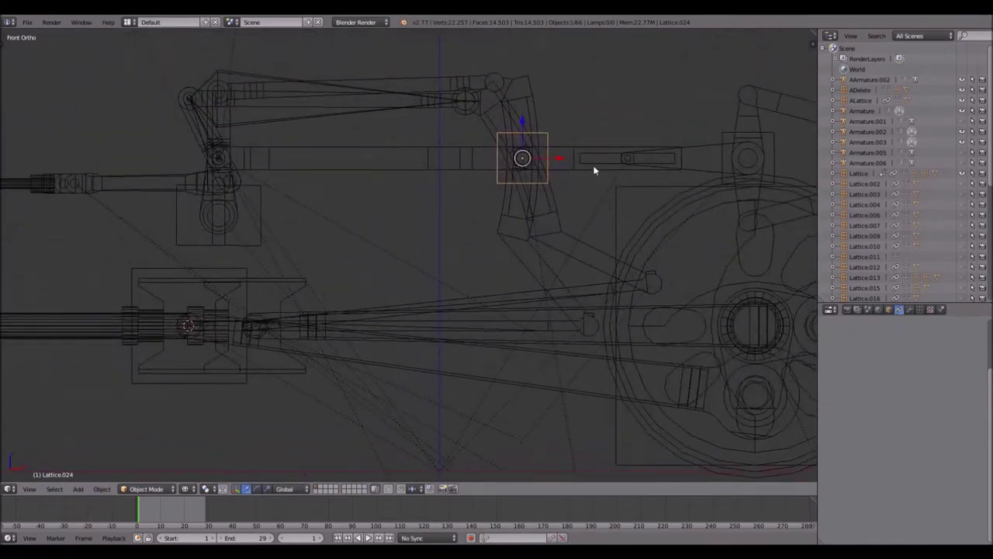
- Duplicate the pivot lattice onto the pin at the expansion link's upper end and scale the copy down to that pin's circle
key(shift+d)
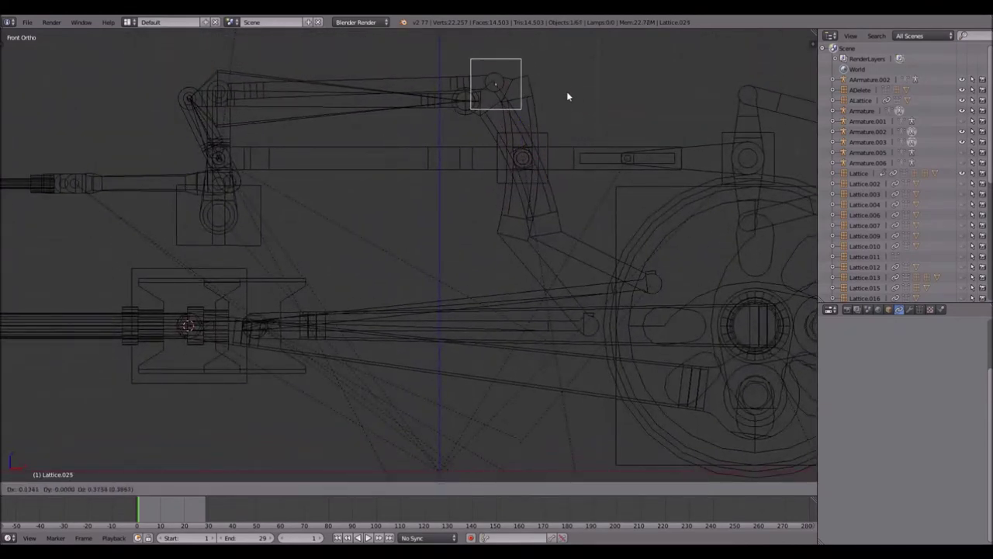
click(566, 94)
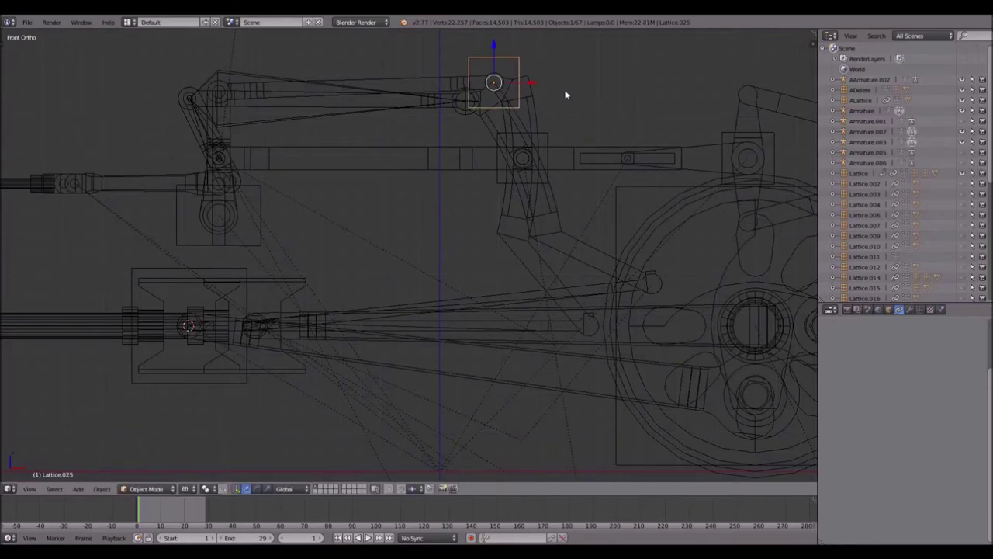
scroll(388, 256, up, 5)
shift+middle_drag(416, 190, 153, 556)
key(s)
click(397, 236)
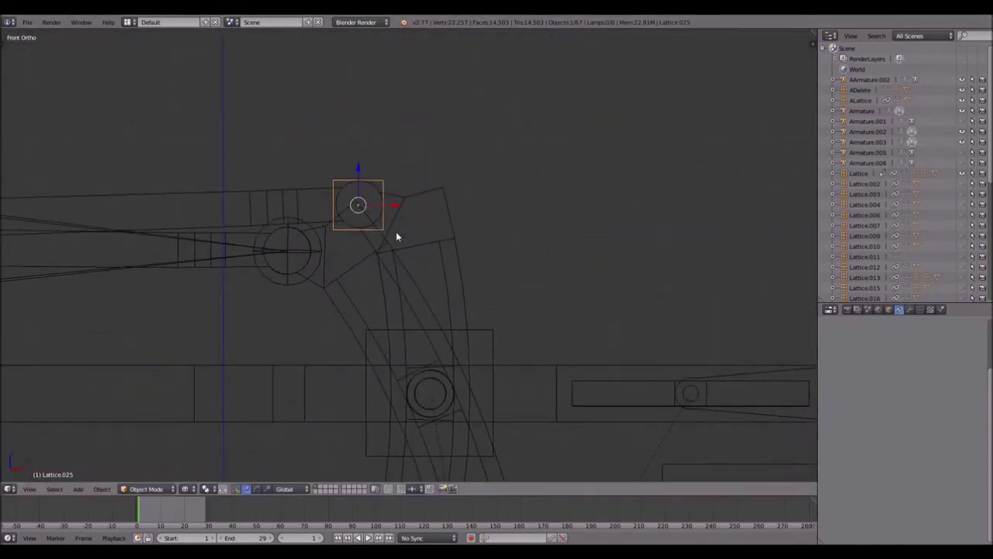
- Fine-tune the upper pin lattice's position and scale so that it fits the pin's circle closely
drag(359, 168, 358, 167)
scroll(353, 176, up, 5)
shift+middle_drag(328, 139, 379, 175)
click(375, 163)
click(377, 162)
key(s)
click(416, 167)
- Duplicate the upper pin lattice onto the joint between the expansion link's lower arm and the long red rod
scroll(416, 167, down, 6)
shift+middle_drag(438, 232, 291, 284)
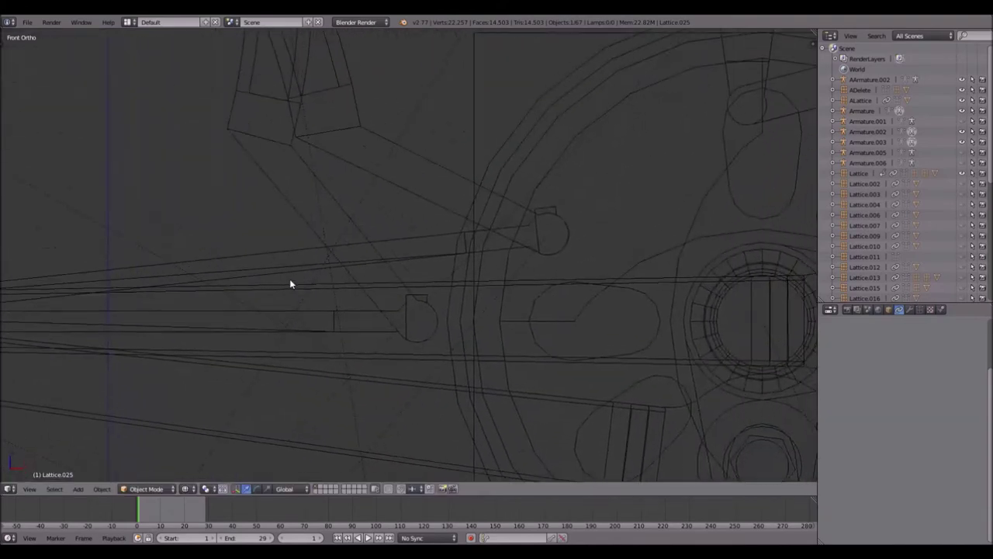
key(shift+d)
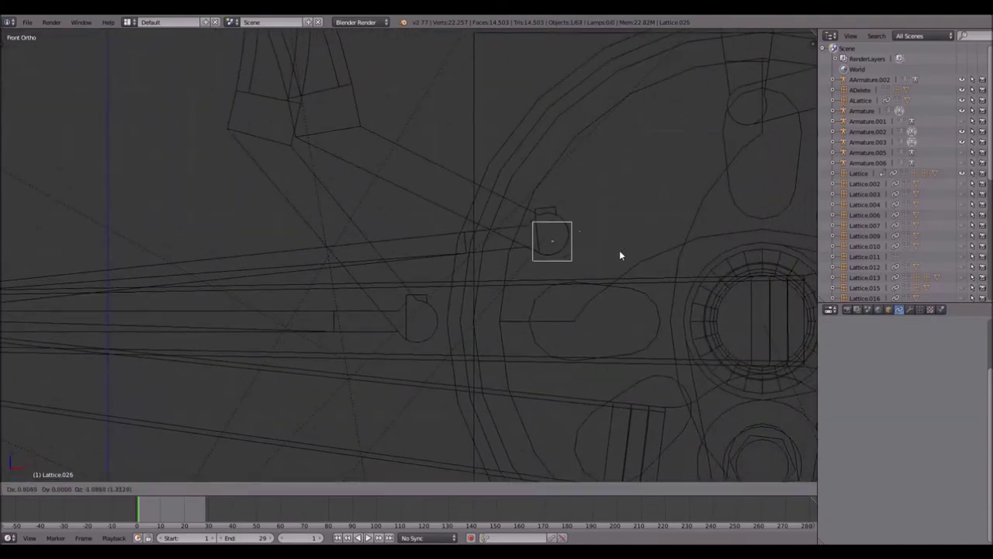
click(486, 331)
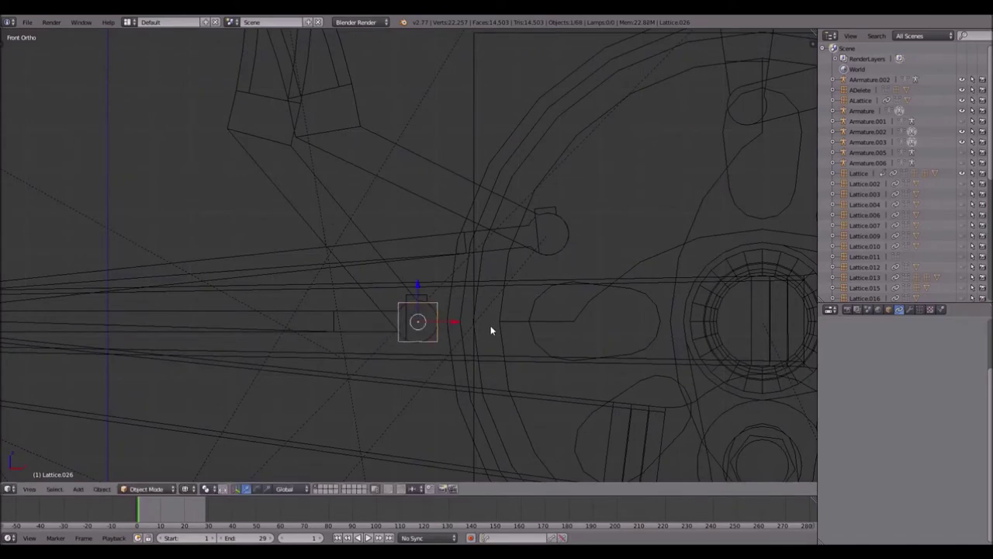
- Examine the valve gear in solid shading from several sides, checking how the red link, rods and lever connect
scroll(490, 331, down, 5)
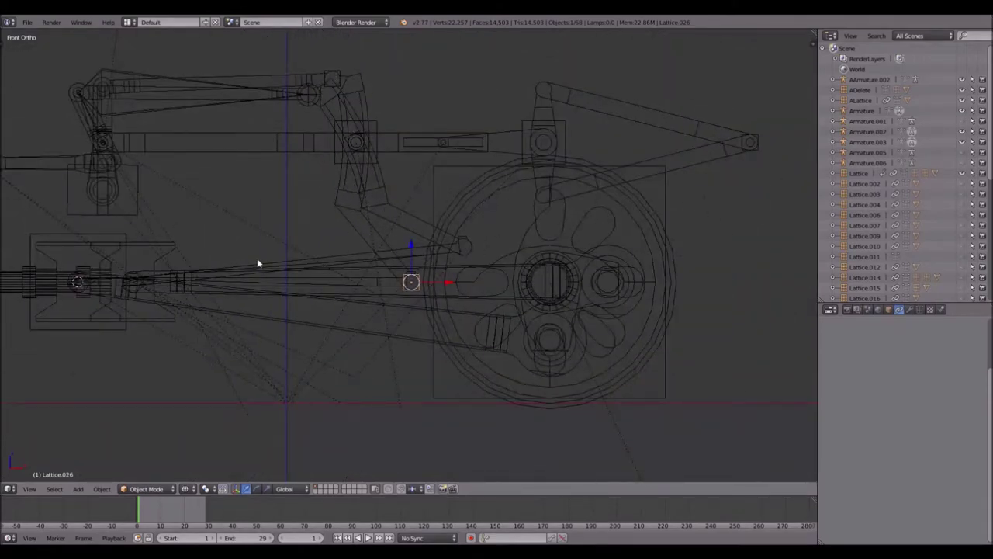
shift+middle_drag(445, 250, 534, 208)
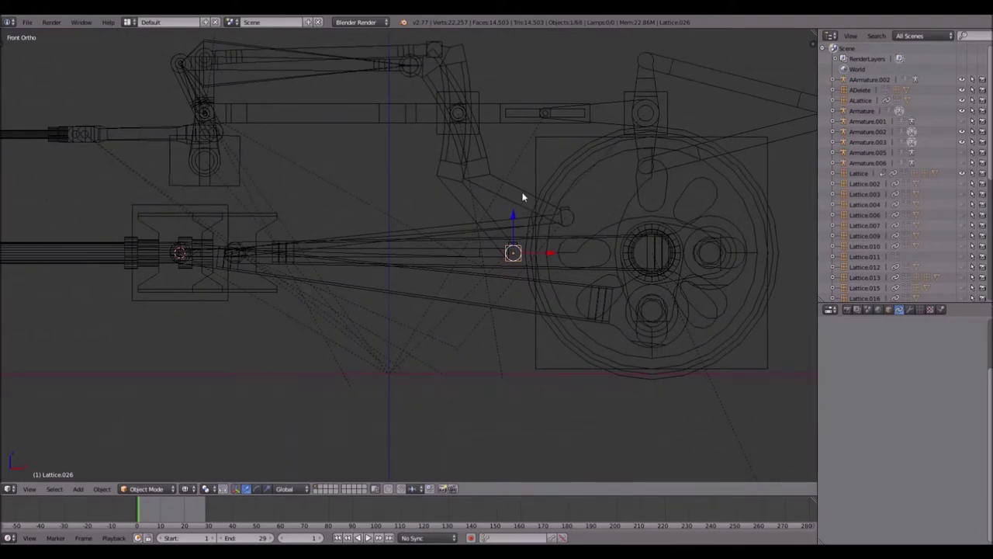
key(z)
middle_drag(424, 209, 390, 238)
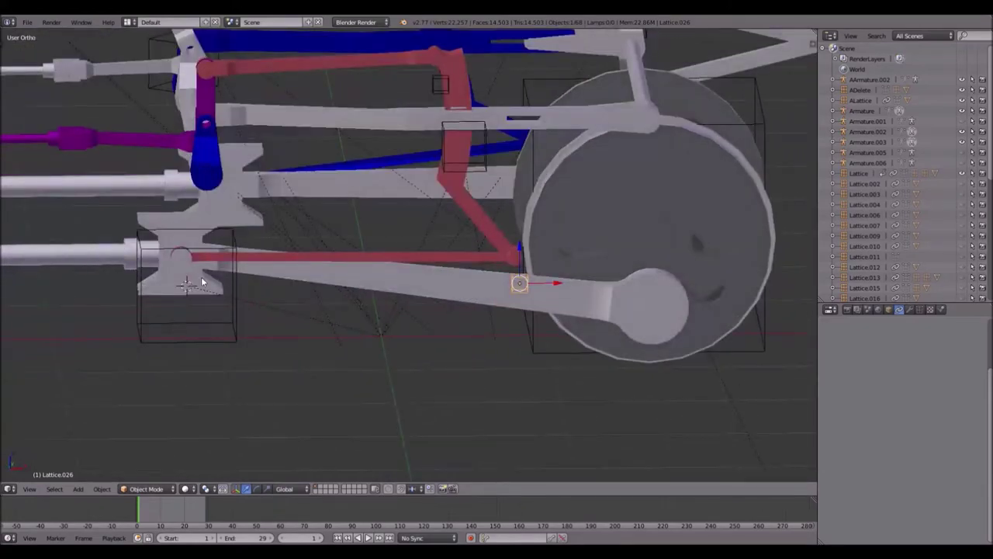
middle_drag(483, 247, 435, 167)
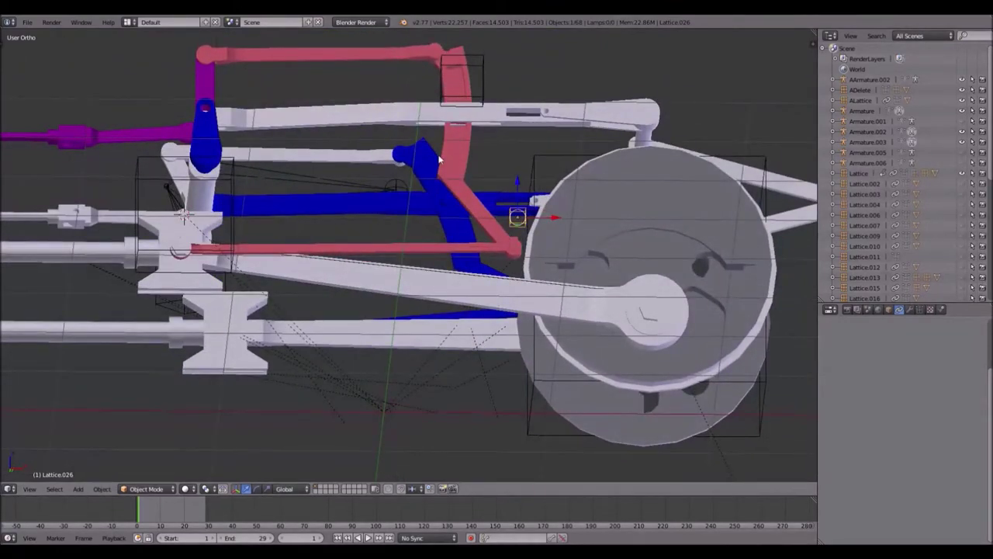
middle_drag(458, 132, 493, 344)
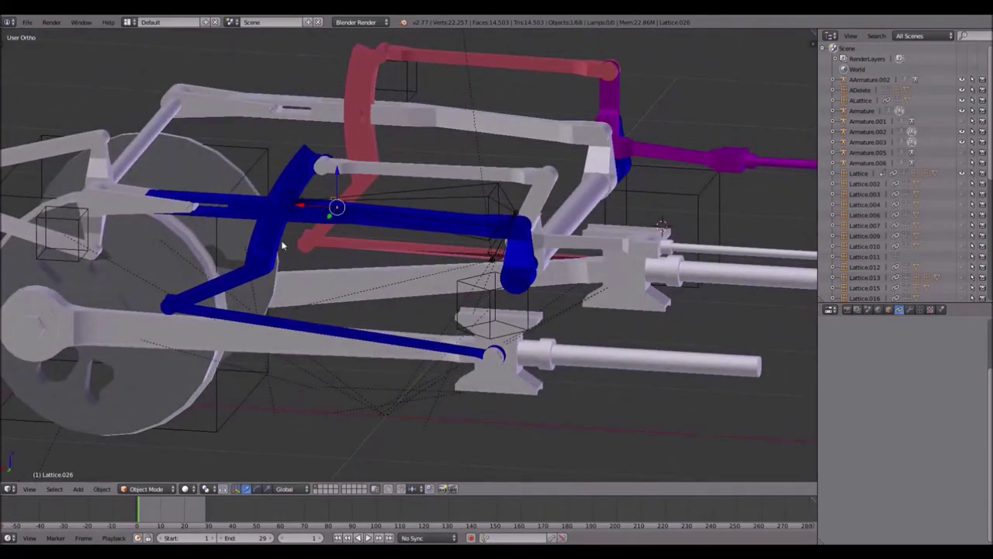
middle_drag(621, 225, 504, 248)
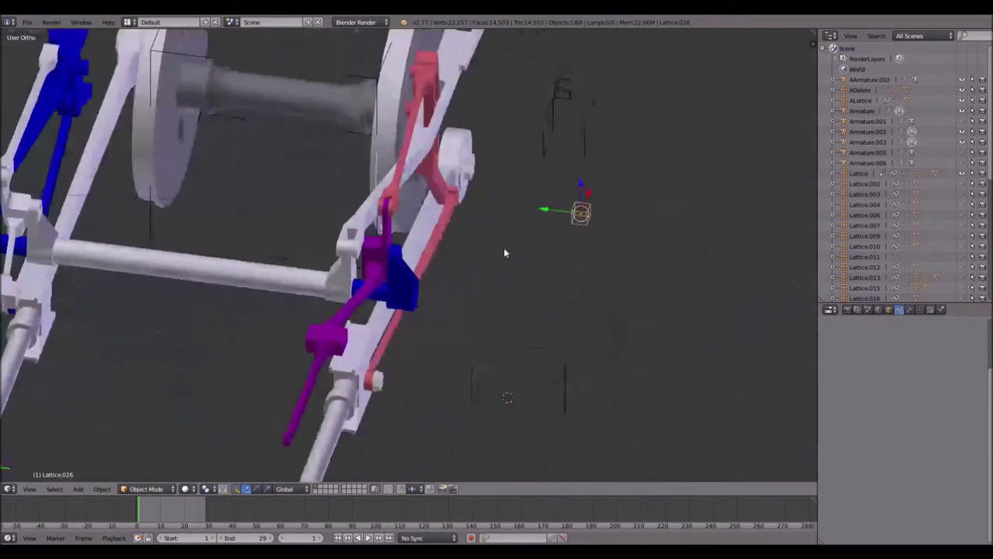
key(KP_1)
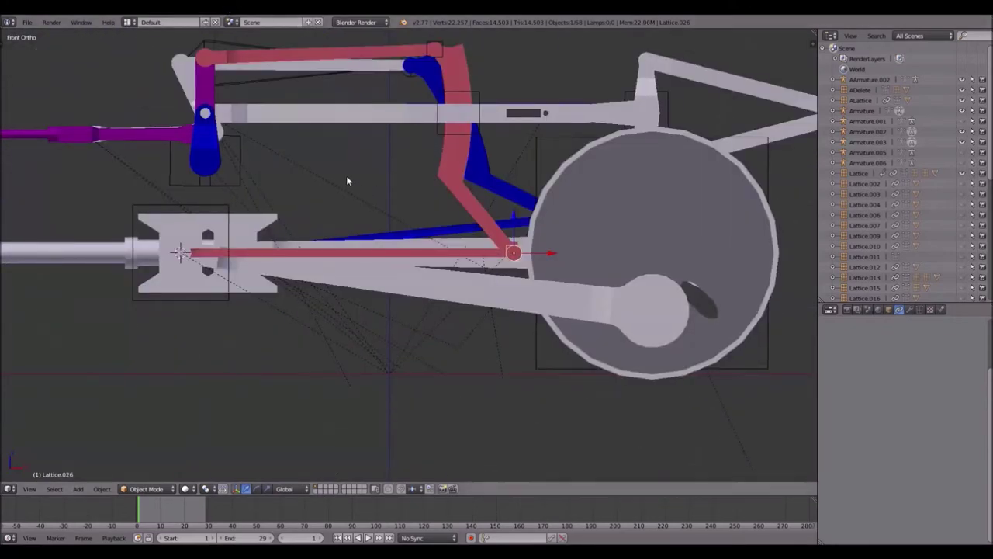
shift+middle_drag(349, 181, 401, 207)
key(z)
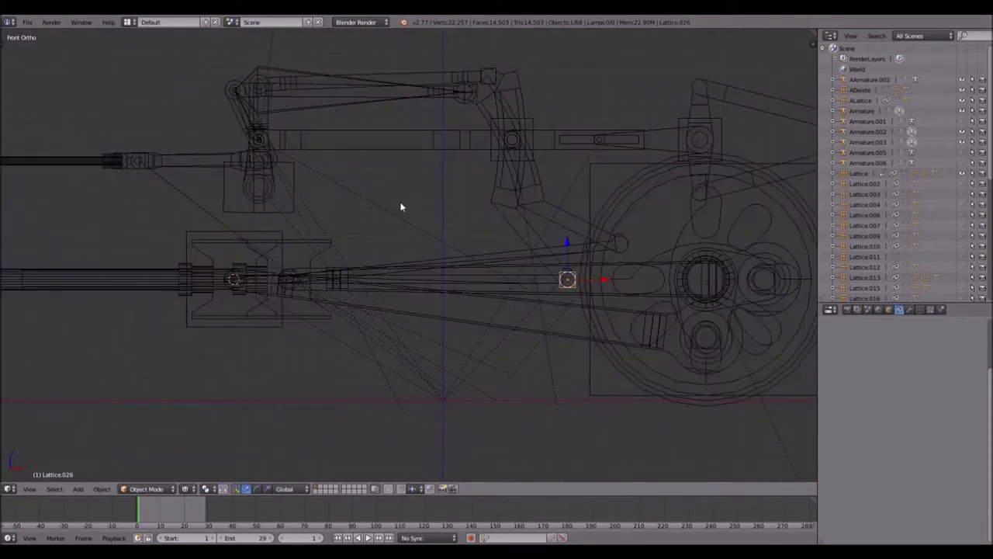
shift+middle_drag(413, 135, 424, 169)
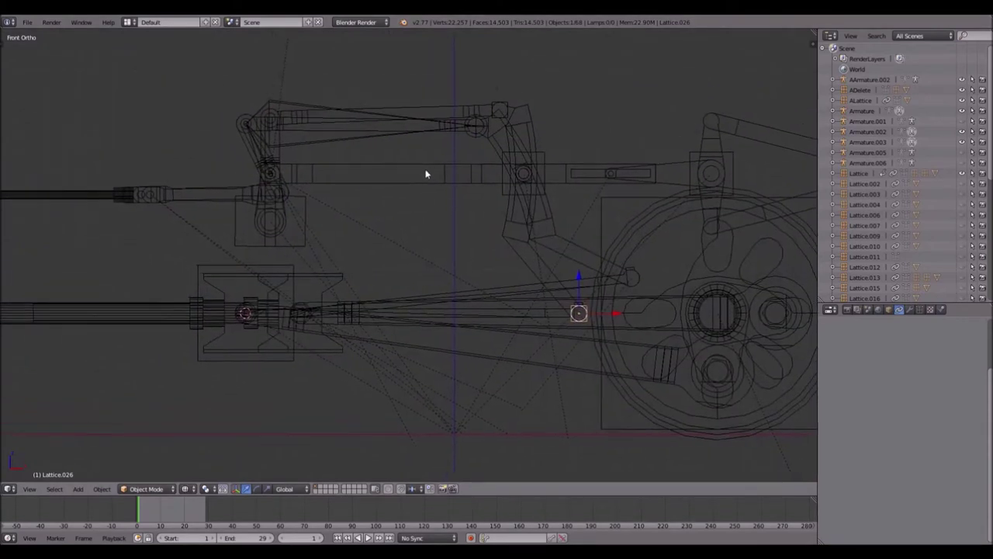
key(shift+d)
click(284, 215)
scroll(276, 170, up, 5)
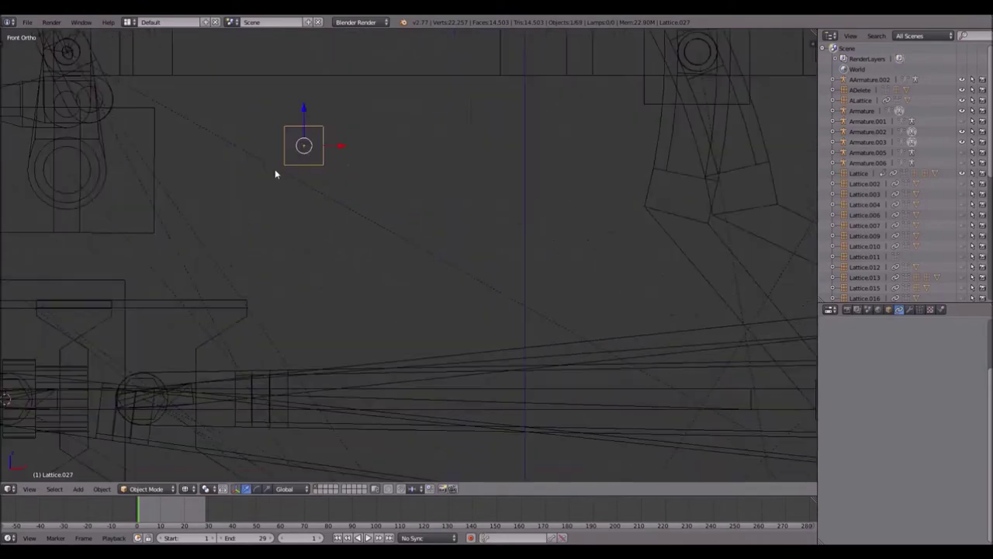
shift+middle_drag(512, 297, 699, 379)
key(s)
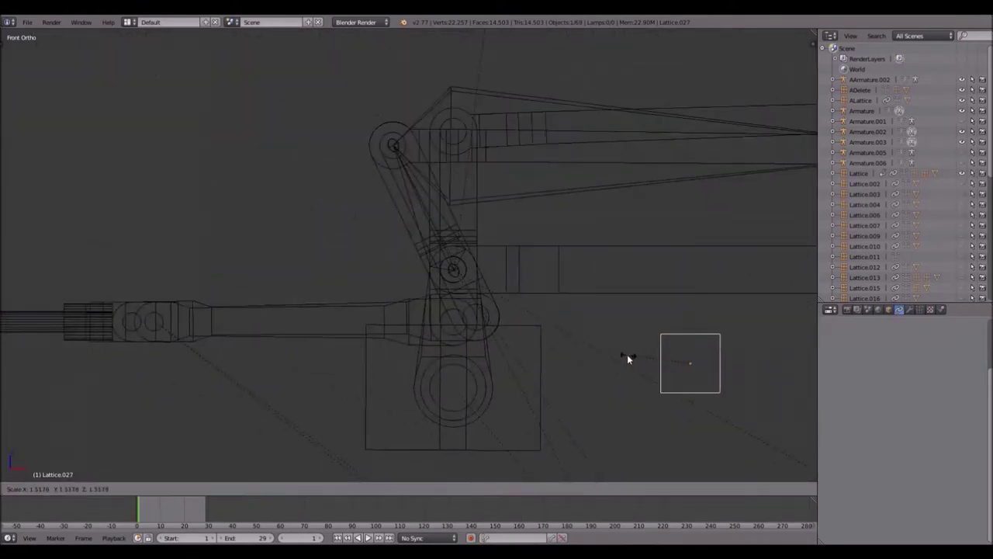
click(611, 356)
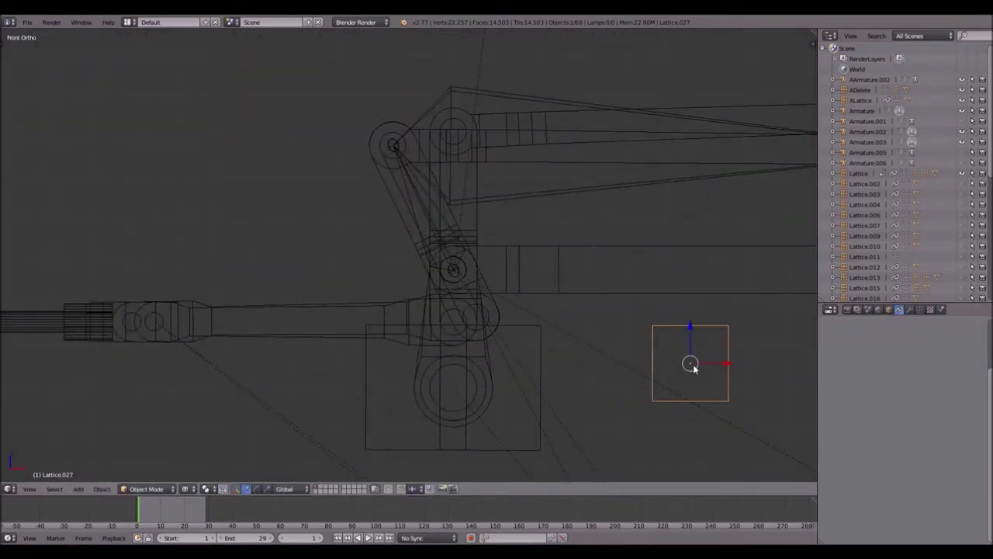
key(g)
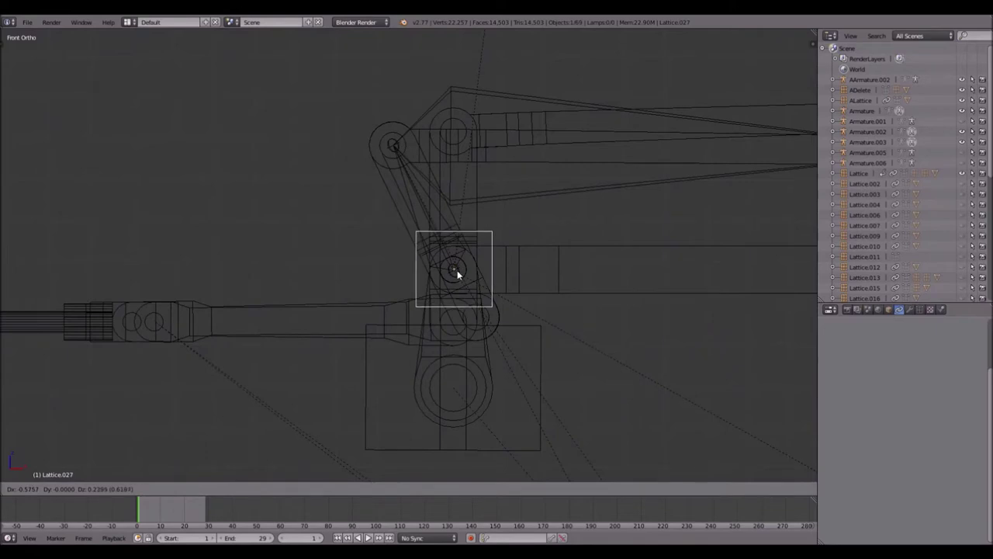
click(535, 306)
key(x)
click(536, 308)
- Duplicate the expansion link's pivot lattice along the X axis onto the middle pivot of the purple valve lever
scroll(535, 307, down, 1)
shift+middle_drag(608, 290, 45, 193)
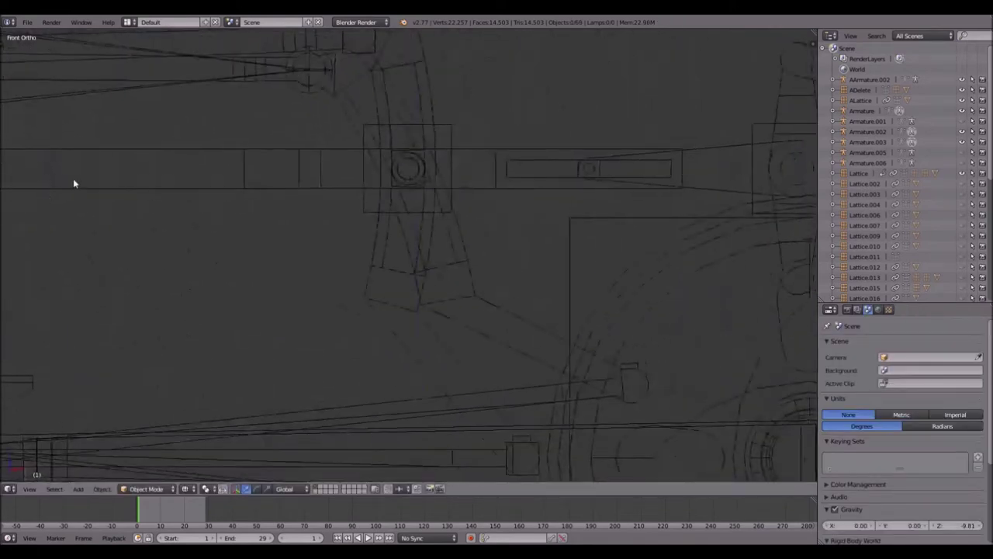
right_click(370, 130)
shift+middle_drag(275, 148, 739, 172)
key(shift+d)
key(x)
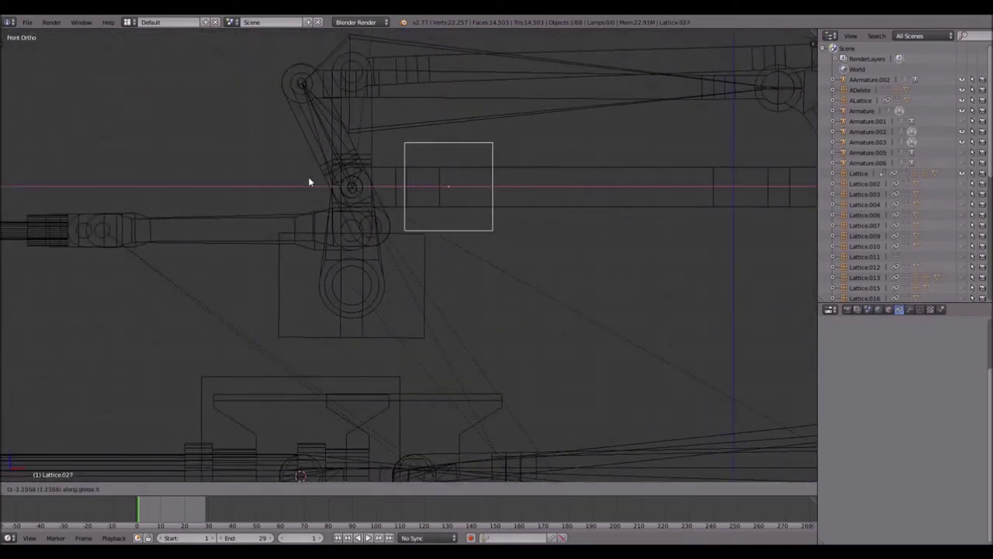
click(212, 188)
scroll(212, 188, down, 1)
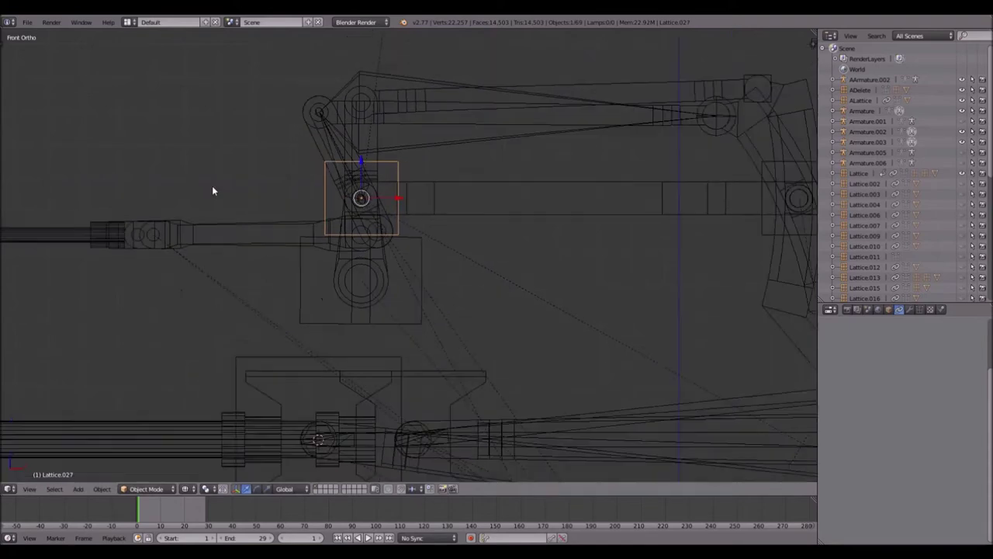
- Duplicate the valve lever's pivot lattice along Z onto the lever's upper pin and scale the copy down to the pin's outer circle
shift+middle_drag(477, 215, 412, 215)
scroll(319, 207, up, 4)
shift+middle_drag(278, 178, 414, 257)
key(shift+d)
key(z)
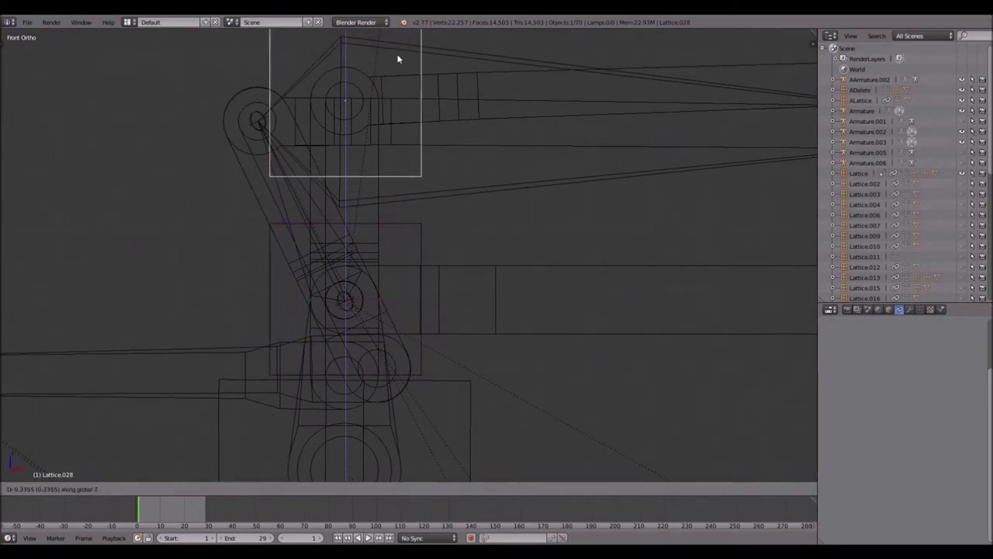
click(397, 59)
key(s)
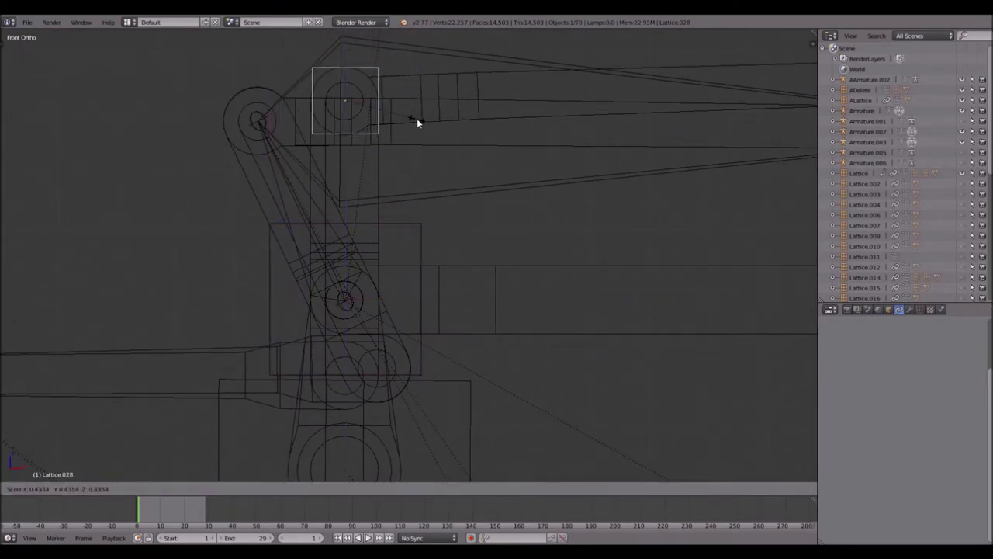
click(418, 124)
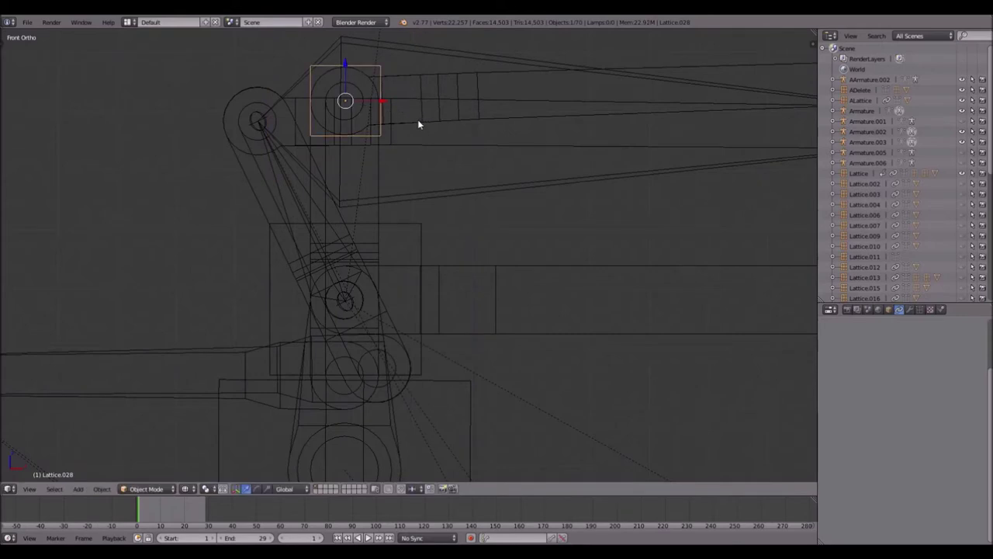
- Shift both valve lever lattices slightly along X to centre them on their pins, and enlarge the upper one slightly
shift+right_click(404, 223)
shift+middle_drag(367, 111, 387, 189)
scroll(387, 189, up, 5)
shift+middle_drag(372, 128, 404, 183)
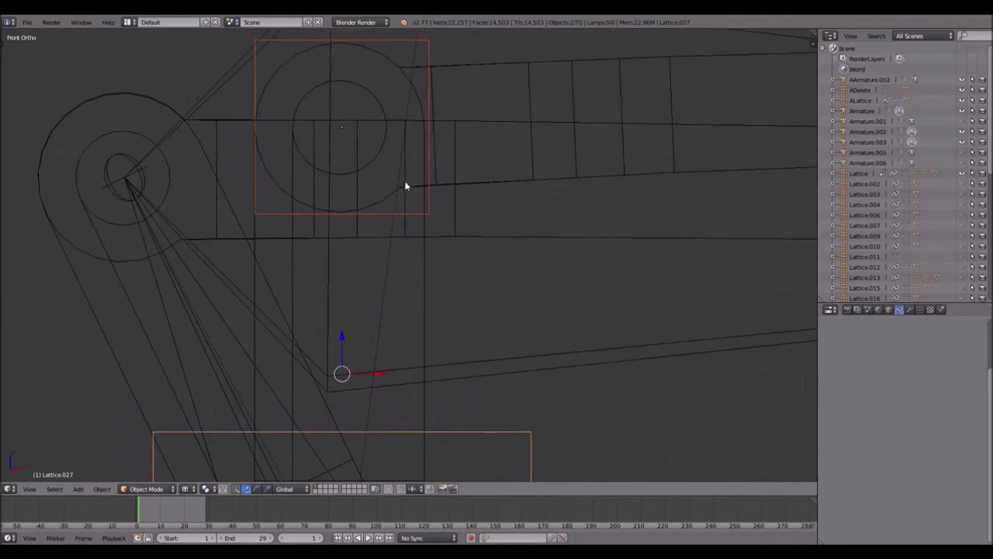
drag(373, 377, 375, 376)
scroll(385, 153, down, 4)
shift+middle_drag(387, 260, 397, 124)
right_click(419, 98)
key(s)
click(443, 106)
- Duplicate the upper pin's lattice down along Z to the valve lever's lower pin and rescale the copy
shift+middle_drag(444, 217, 450, 43)
scroll(447, 100, down, 1)
key(shift+d)
key(z)
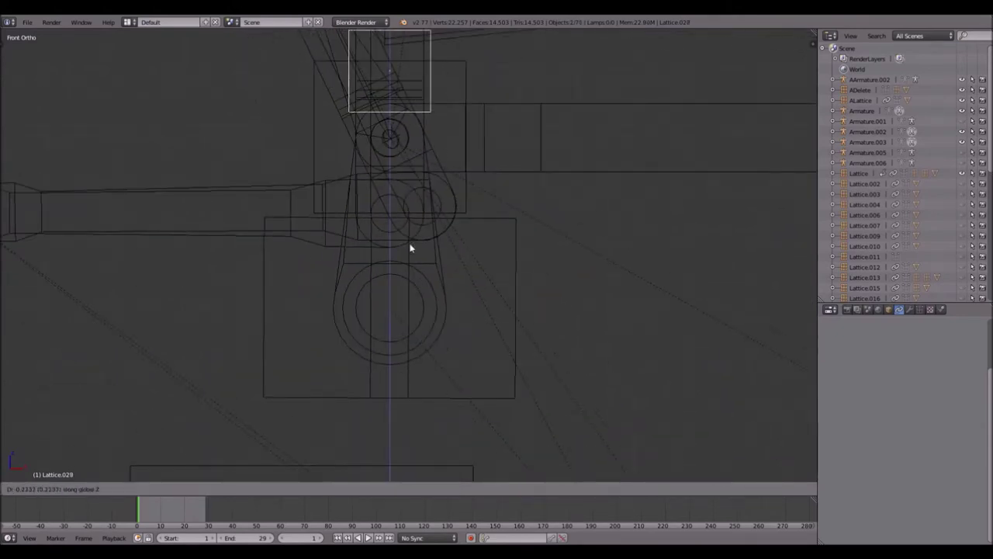
click(417, 374)
scroll(409, 230, up, 4)
key(s)
click(436, 176)
- Centre the lower pin lattice along Z by fitting it to the pin's outer circle, and enlarge it to about twice that circle
key(g)
key(z)
click(371, 129)
key(s)
click(483, 185)
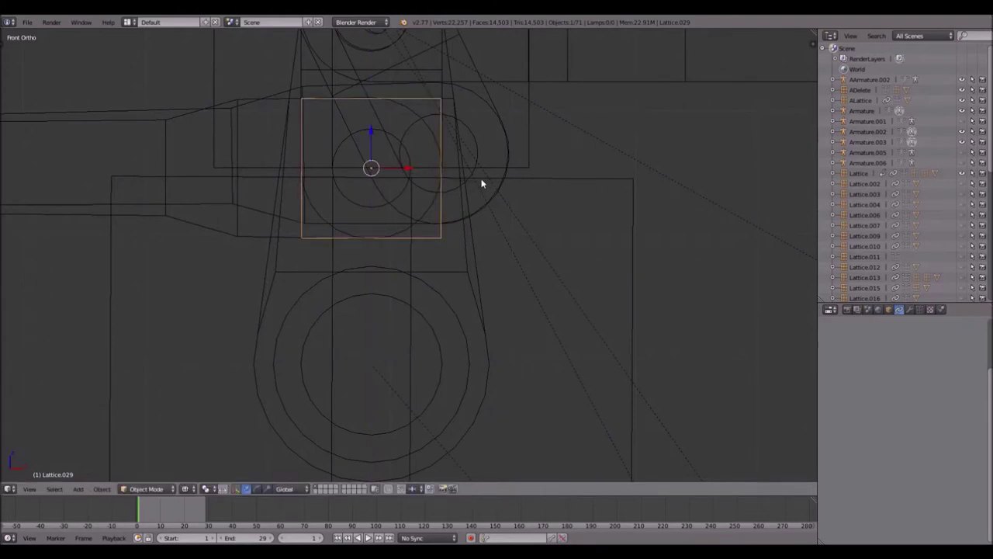
key(s)
click(528, 162)
scroll(476, 208, down, 2)
scroll(404, 202, down, 3)
- Snap the 3D cursor to the expansion link's pivot lattice, Lattice.024, and add a single-bone armature there
shift+middle_drag(461, 205, 113, 153)
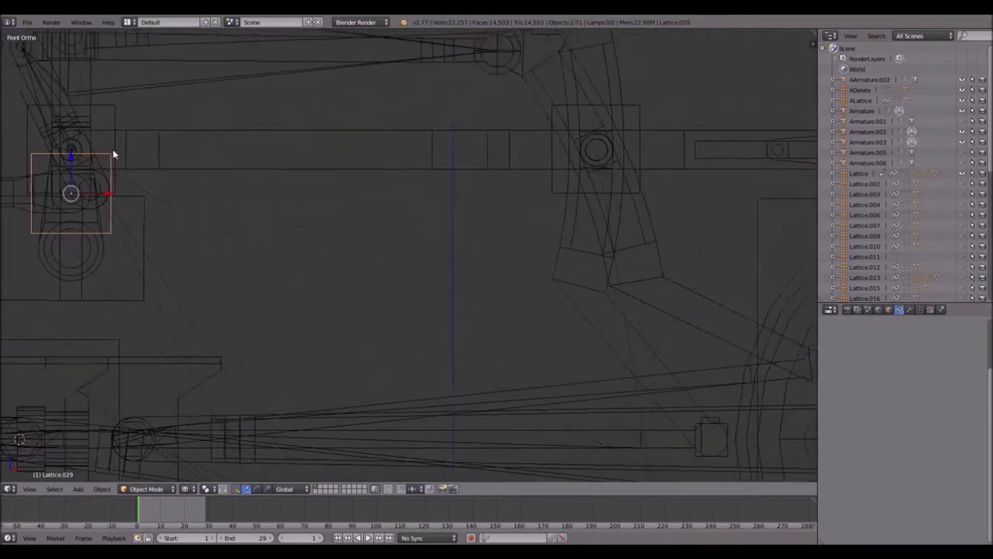
right_click(632, 115)
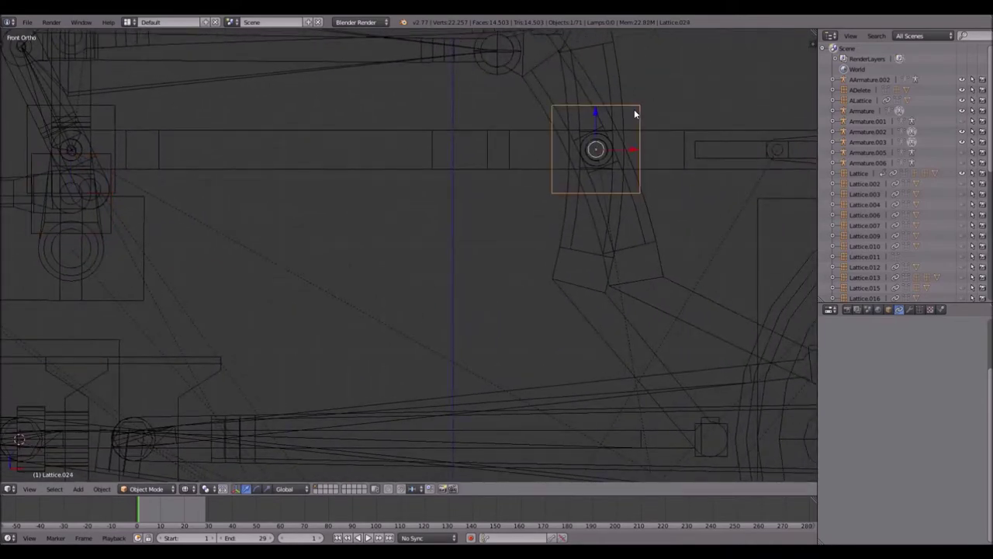
key(shift+s)
click(624, 134)
key(shift+a)
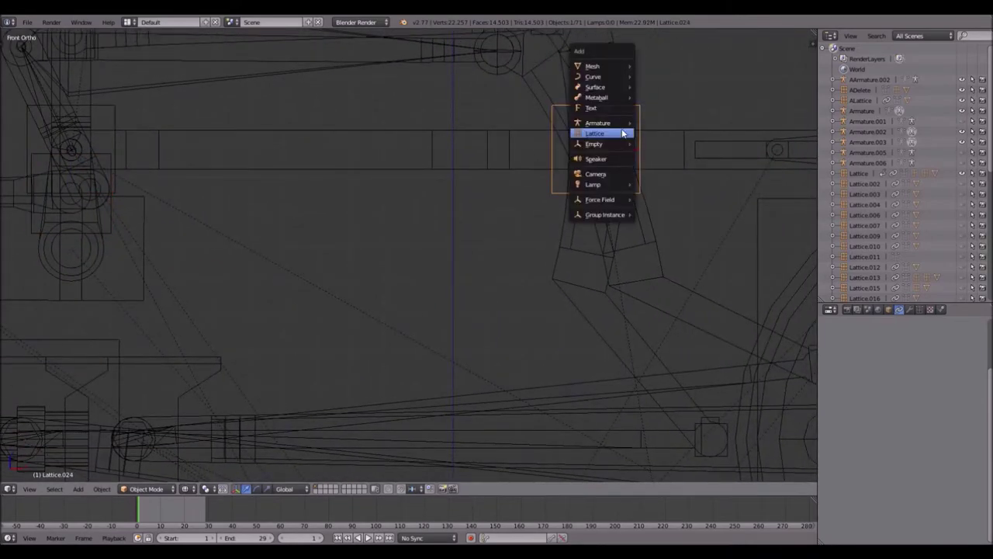
click(650, 123)
scroll(648, 125, down, 5)
shift+middle_drag(565, 207, 541, 161)
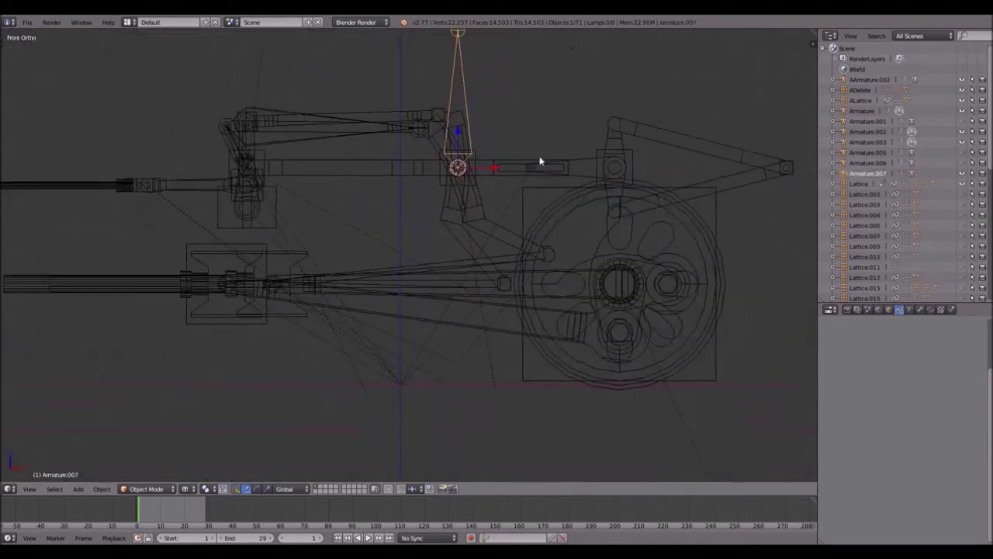
- In Edit Mode, extrude a second bone from the new armature's tip down toward the valve lever and return to Object Mode
key(Tab)
key(e)
click(414, 199)
key(Tab)
- Snap the second bone's tip in Armature.007 to the crosshead lattice, Lattice.023, using the 3D cursor, and return to Object Mode
right_click(208, 247)
key(shift+s)
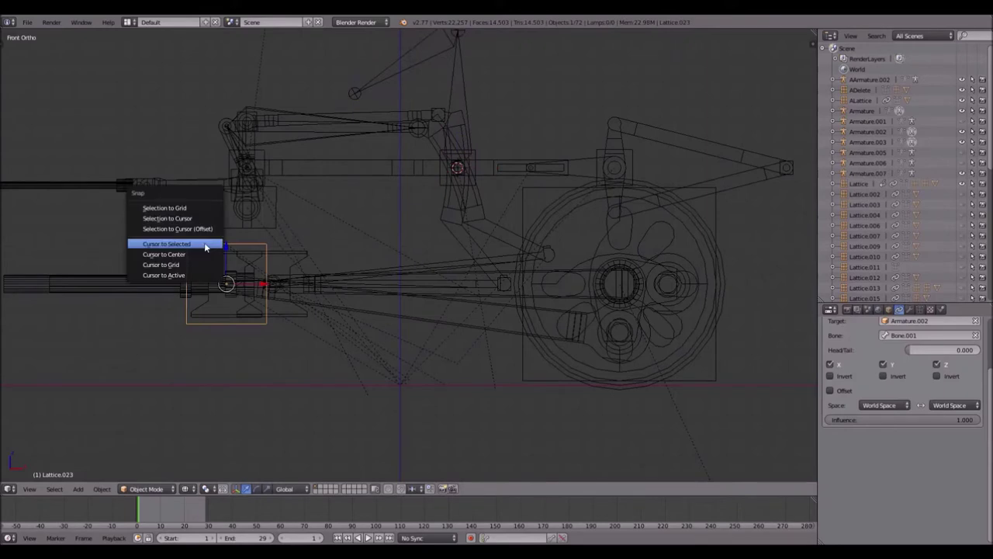
click(202, 246)
right_click(375, 86)
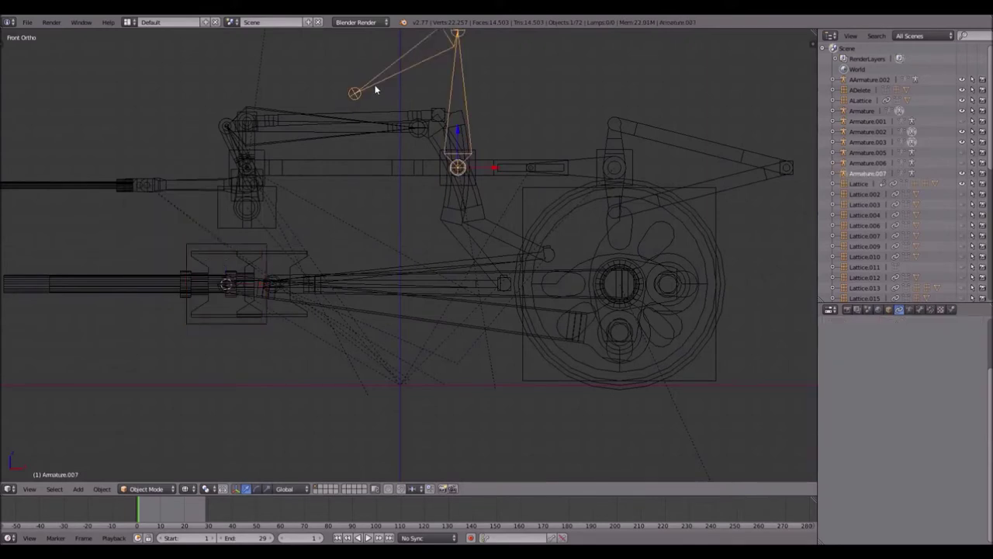
key(Tab)
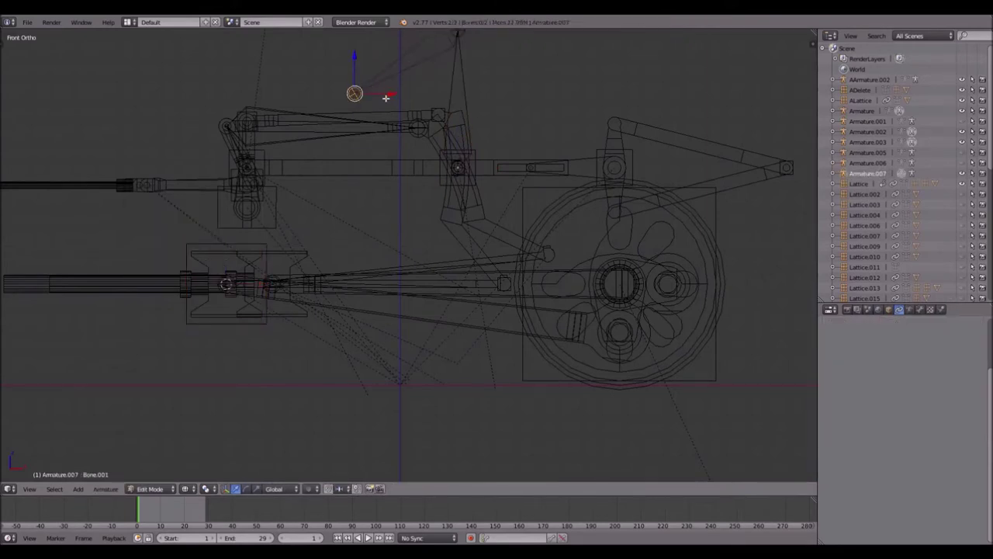
key(shift+s)
click(372, 72)
right_click(459, 36)
key(Tab)
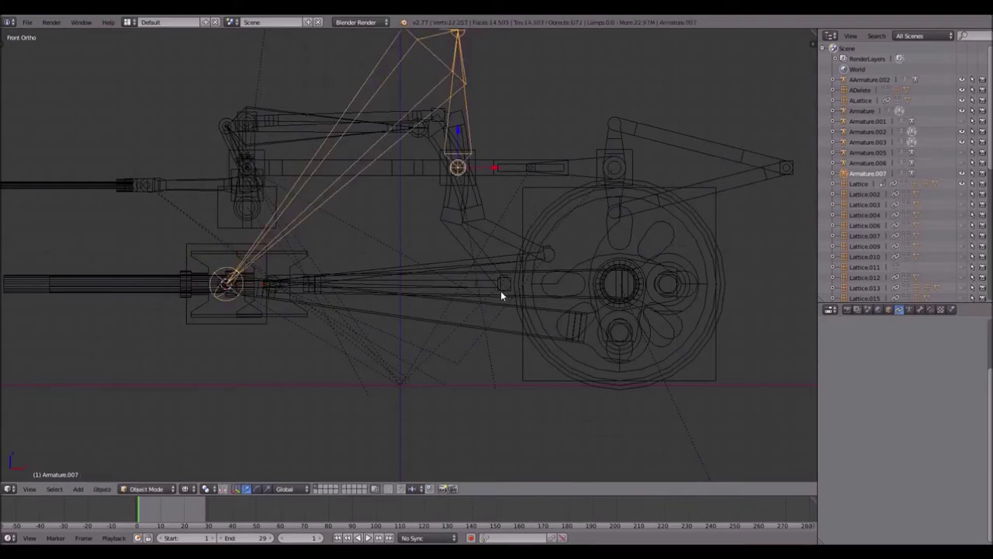
- Snap the joint between Armature.007's two bones to Lattice.026 at the expansion link's lower pin, using the 3D cursor, and leave Edit Mode
right_click(501, 295)
shift+scroll(500, 294, up, 1)
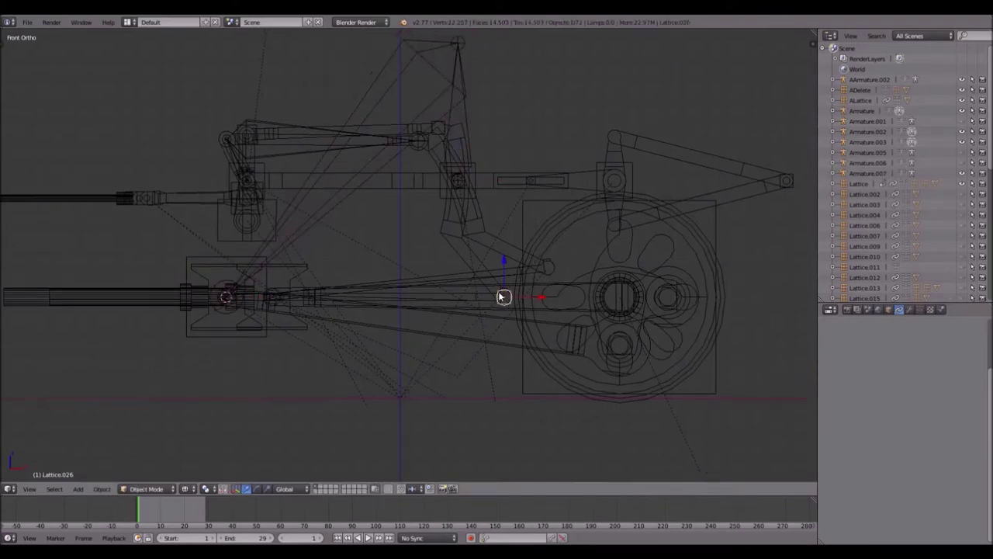
shift+scroll(501, 295, down, 2)
key(shift+s)
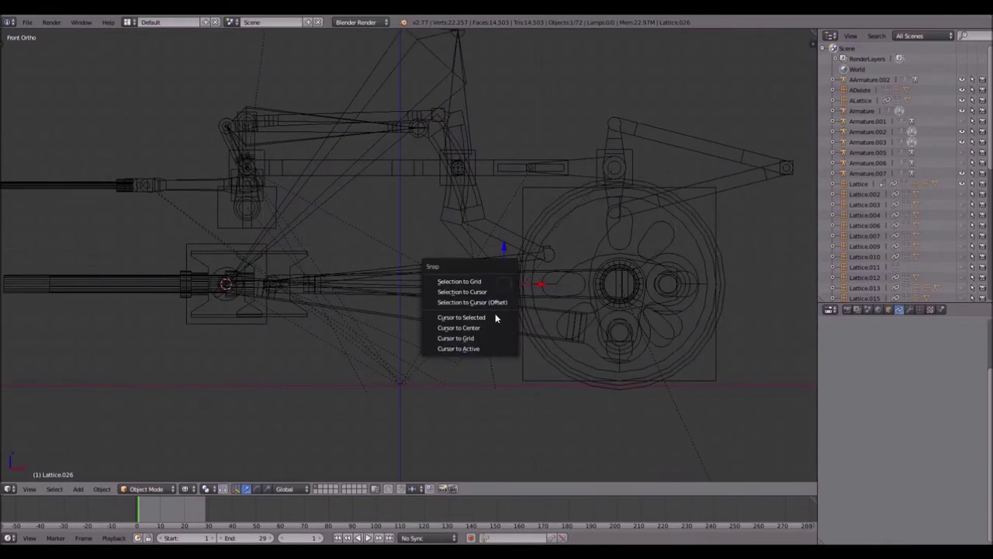
click(495, 319)
right_click(460, 37)
key(Tab)
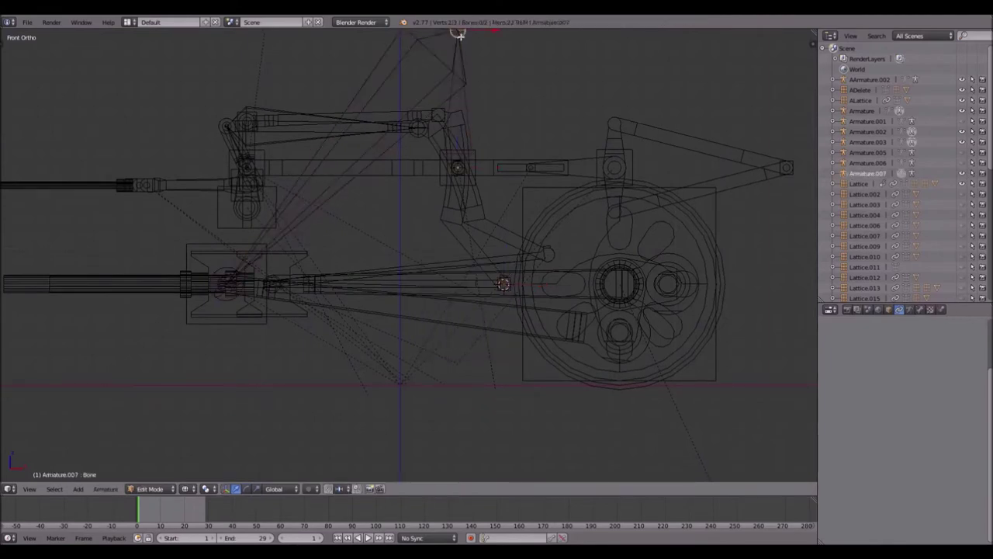
key(shift+s)
click(457, 55)
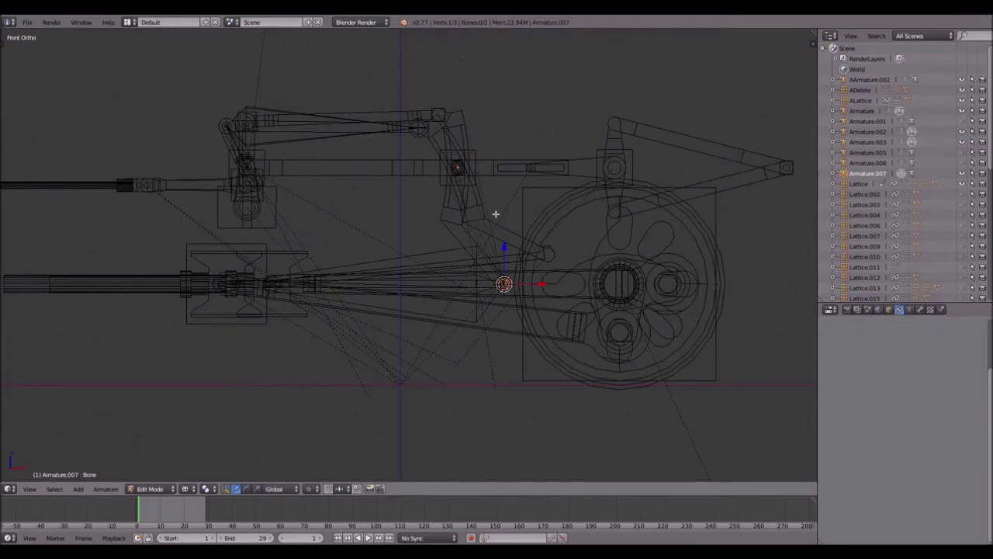
scroll(492, 204, up, 6)
key(Tab)
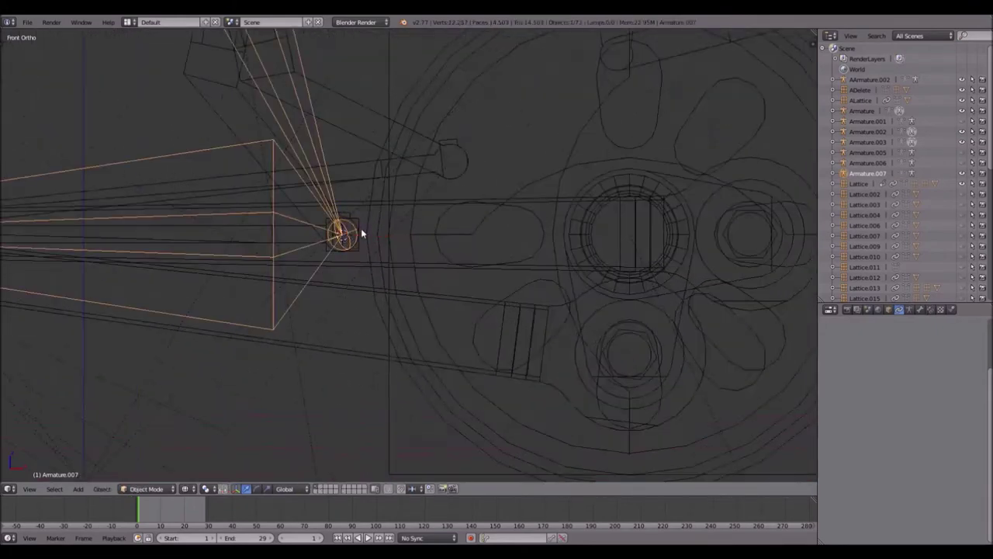
- In Pose Mode, add an IK constraint to Armature.007's Bone.001 with the crosshead lattice, Lattice.023, as its target
right_click(358, 224)
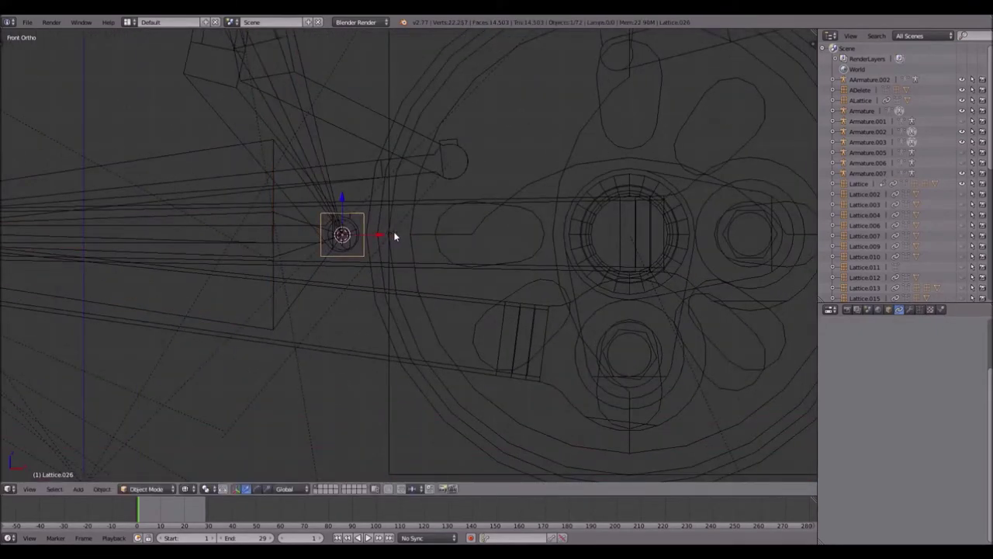
shift+middle_drag(272, 215, 473, 236)
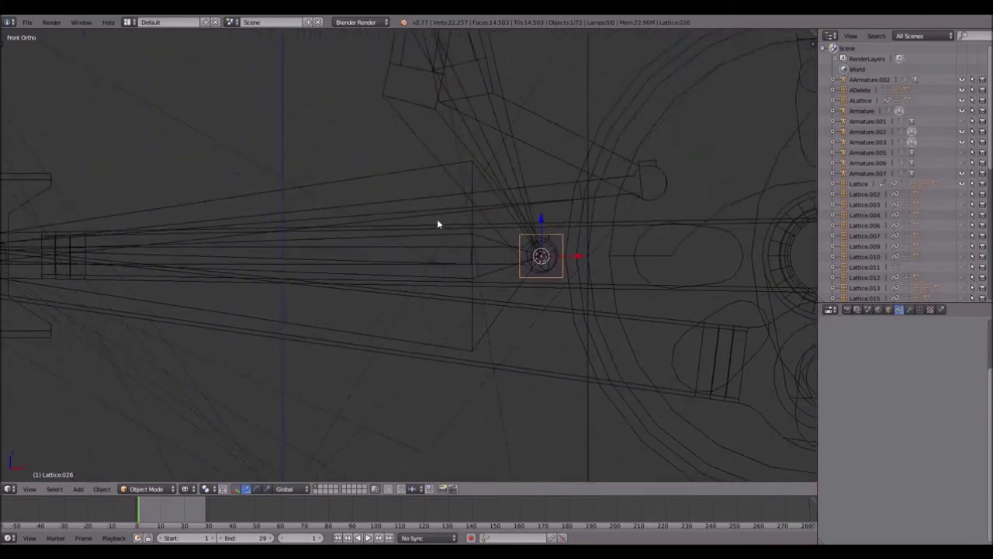
shift+middle_drag(414, 209, 597, 217)
scroll(597, 218, down, 2)
shift+middle_drag(524, 171, 550, 189)
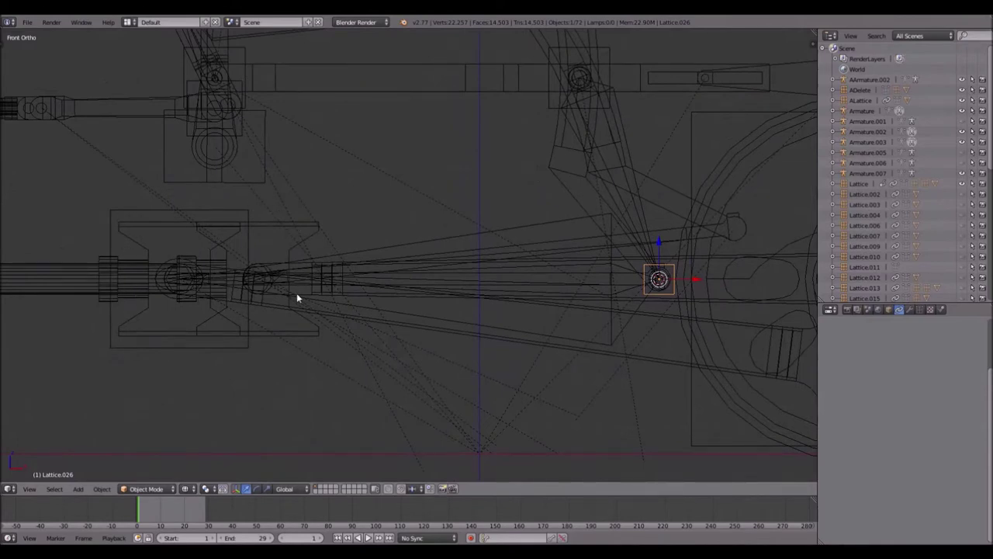
right_click(479, 237)
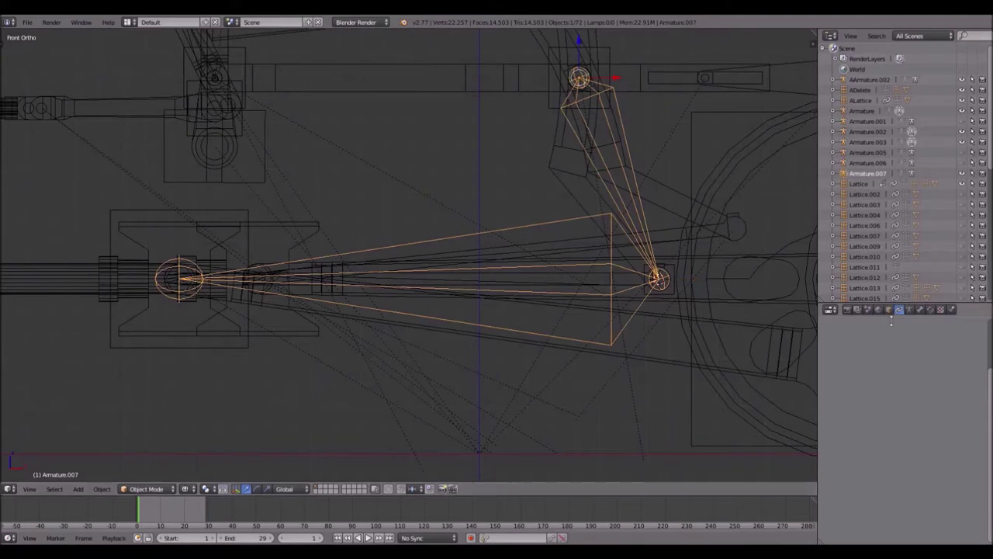
key(ctrl+Tab)
right_click(464, 243)
click(930, 309)
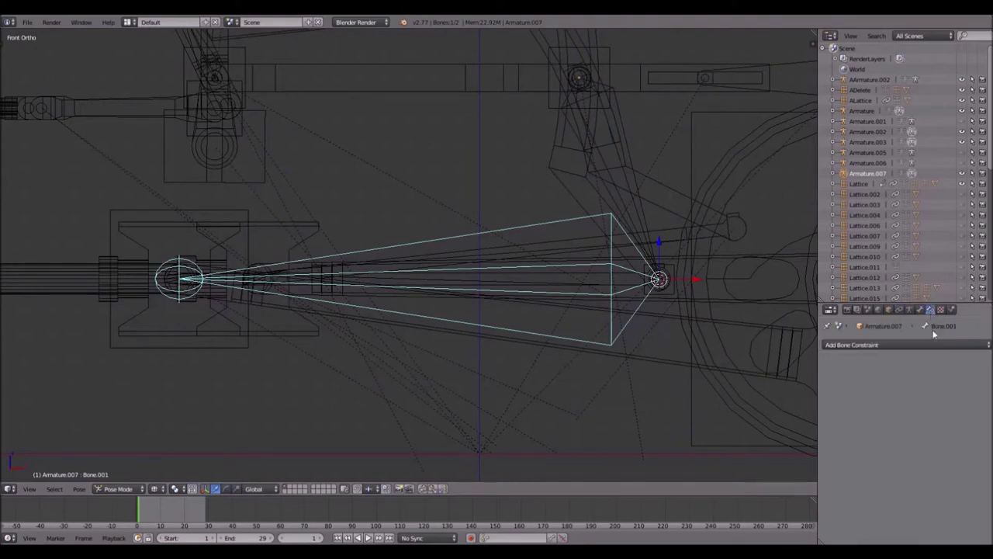
click(942, 344)
click(900, 394)
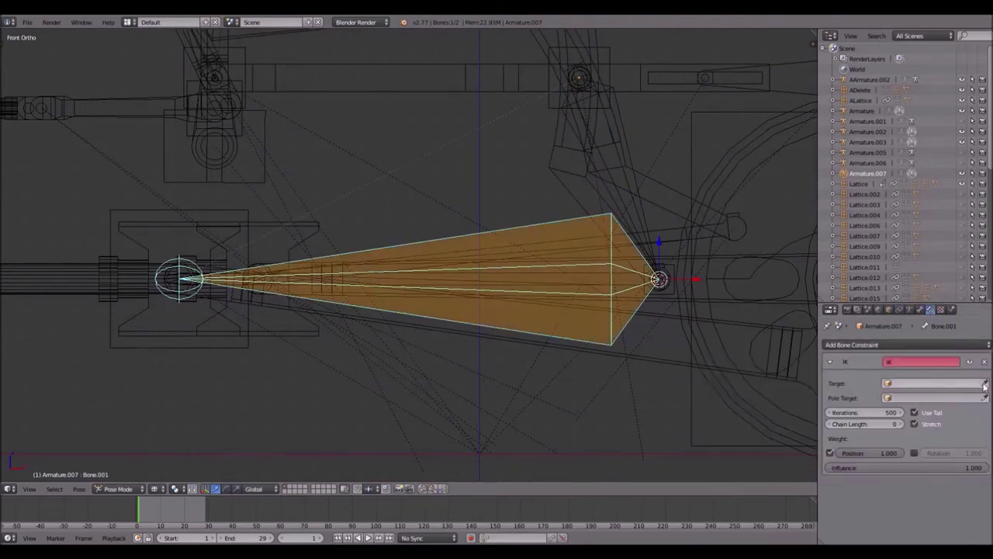
click(115, 208)
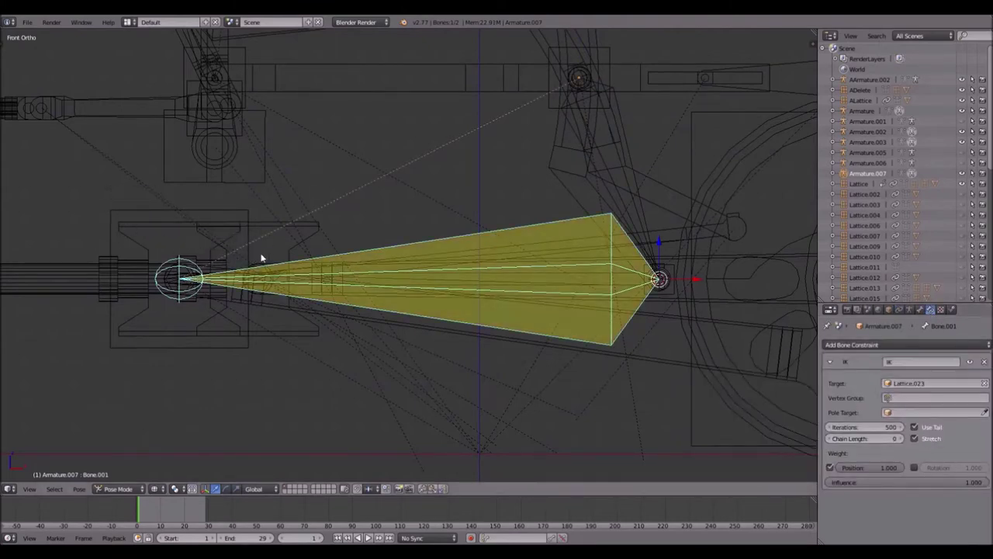
- Play the animation to check how both Armature.007 bones follow the crosshead, selecting the bone at the expansion link's pivot
key(alt+a)
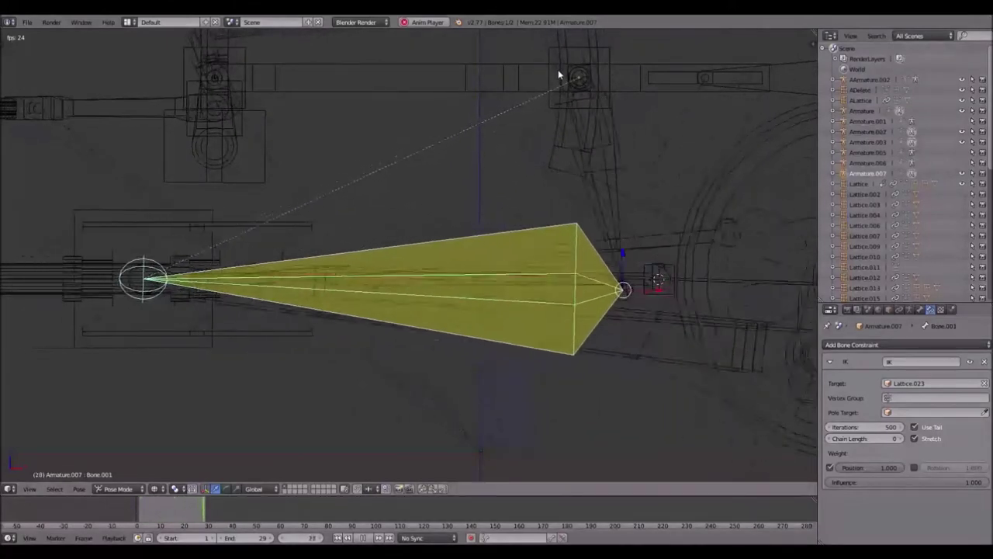
key(Escape)
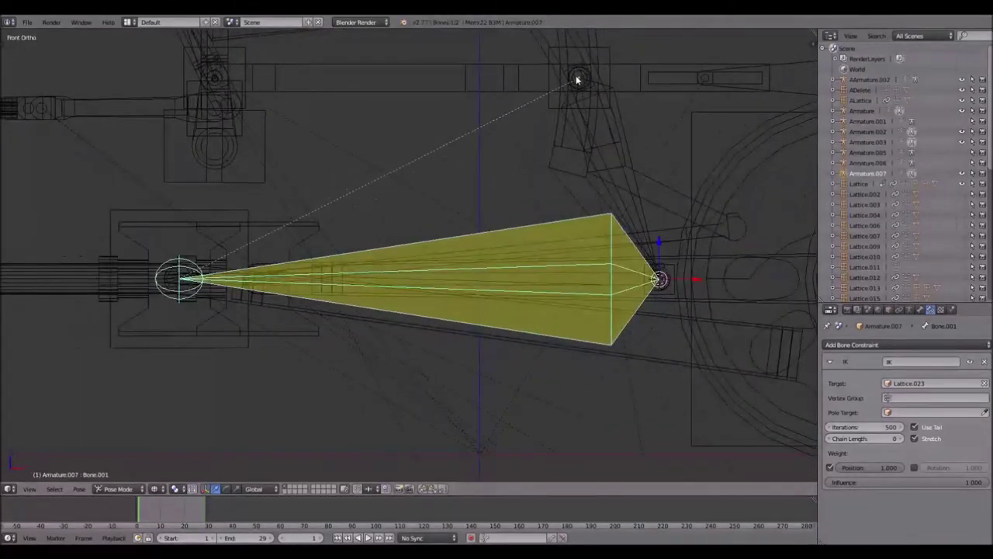
right_click(591, 122)
right_click(620, 136)
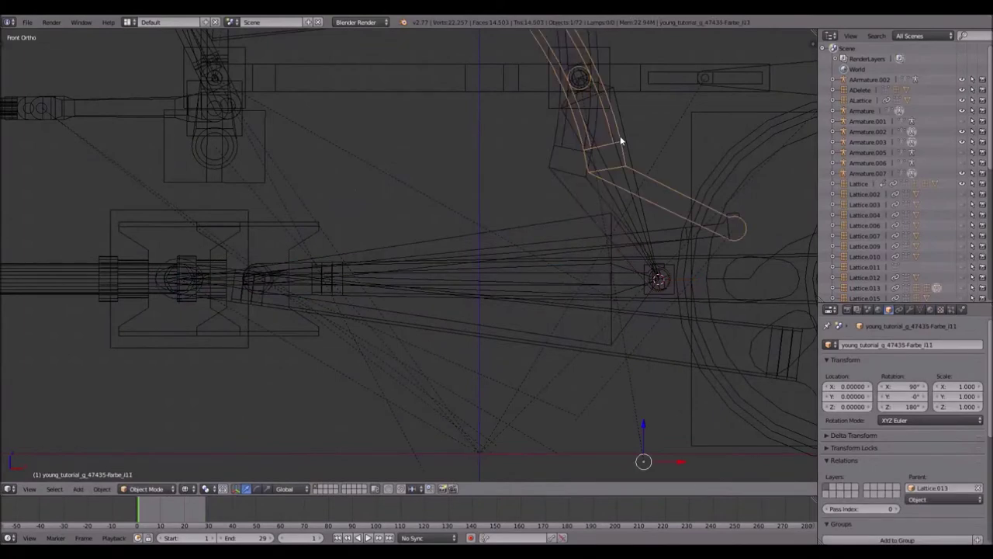
right_click(625, 127)
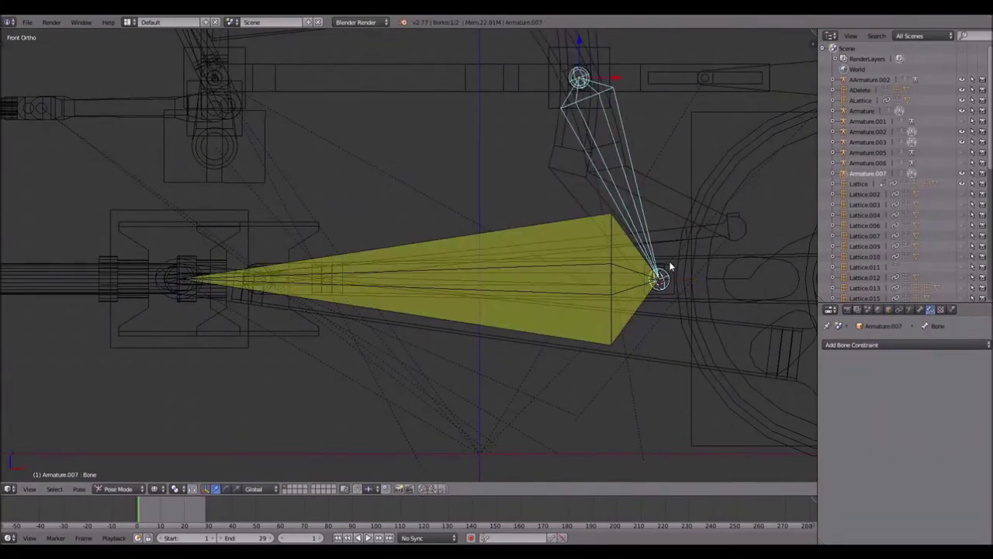
key(alt+a)
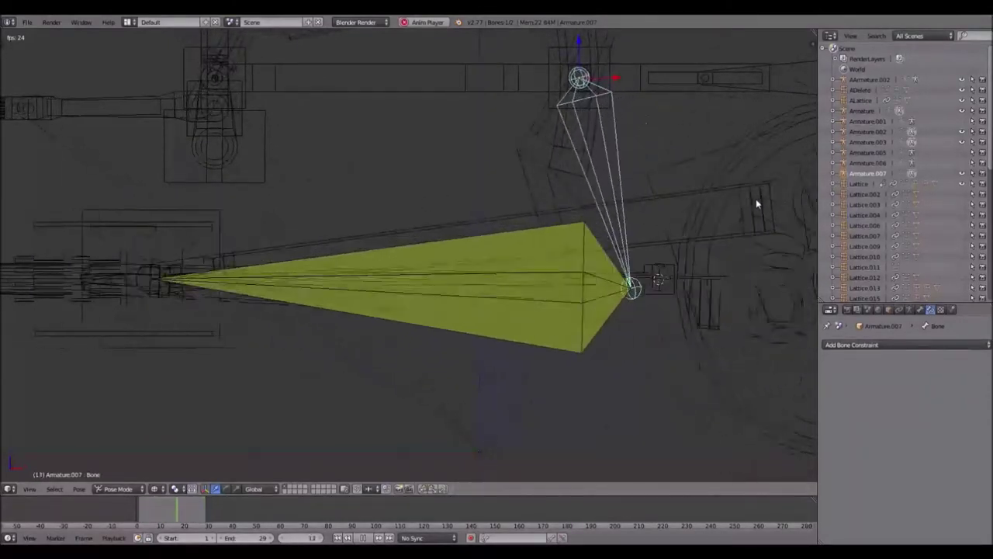
key(Escape)
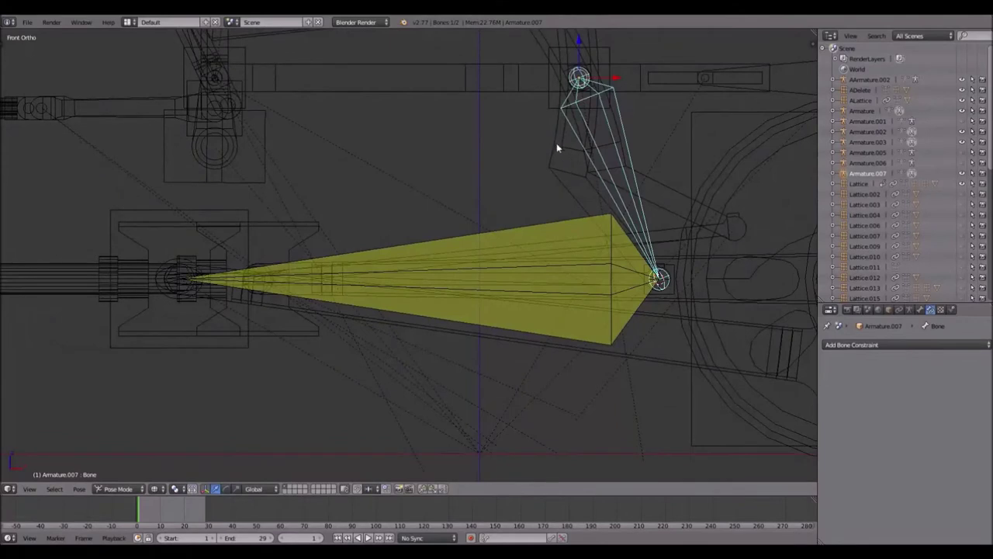
- Add a Copy Rotation constraint to the expansion link's pivot lattice, Lattice.024, targeting Bone in Armature.007
right_click(550, 160)
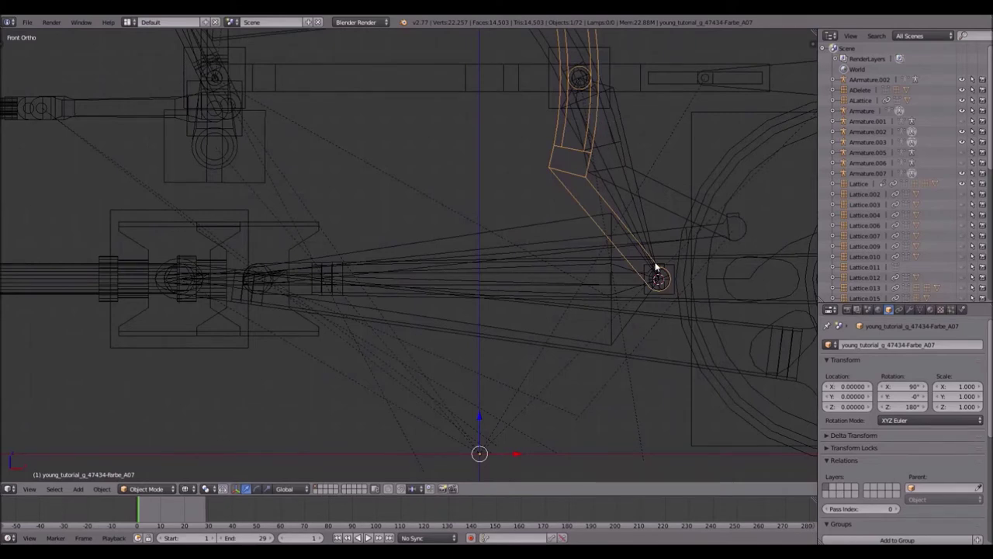
shift+middle_drag(638, 268, 532, 310)
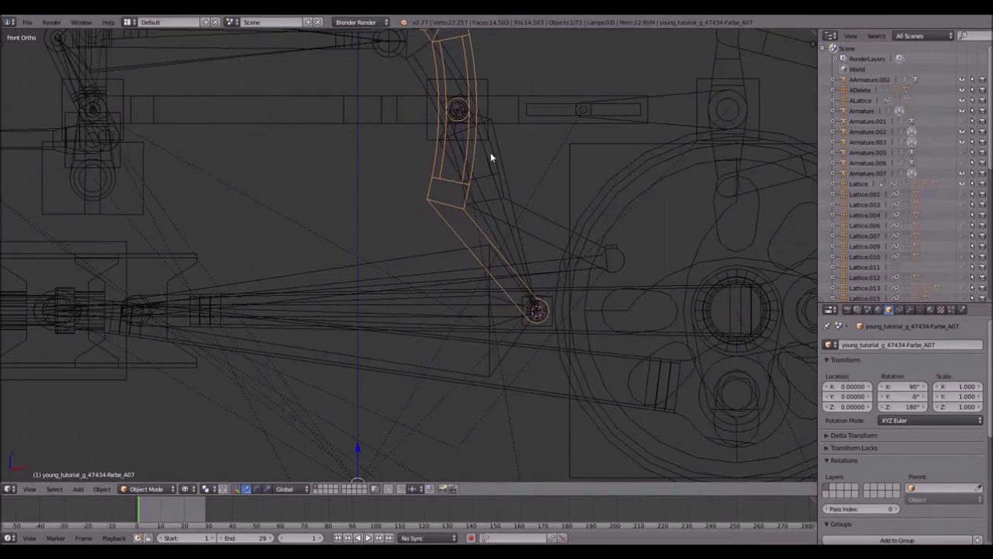
shift+middle_drag(489, 155, 525, 230)
right_click(521, 164)
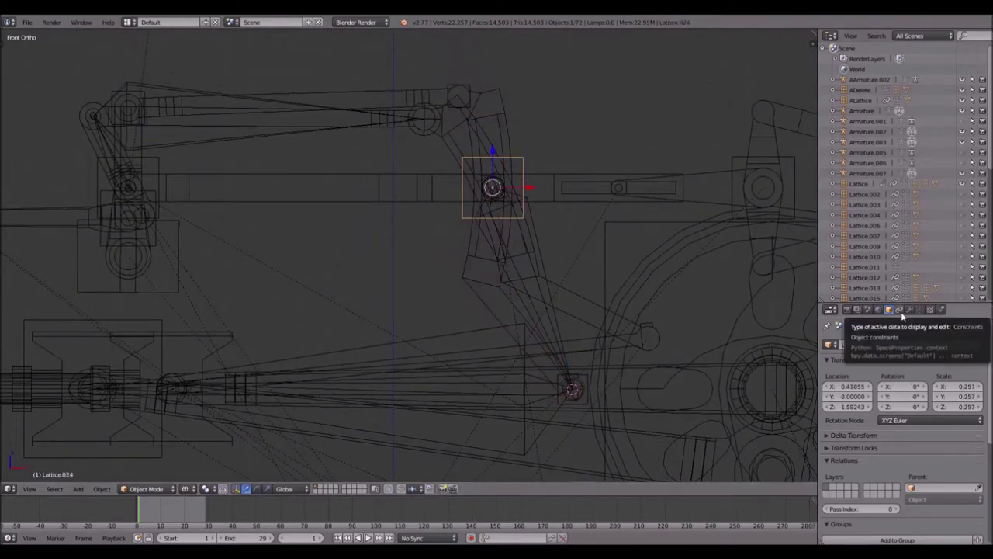
click(901, 312)
click(912, 344)
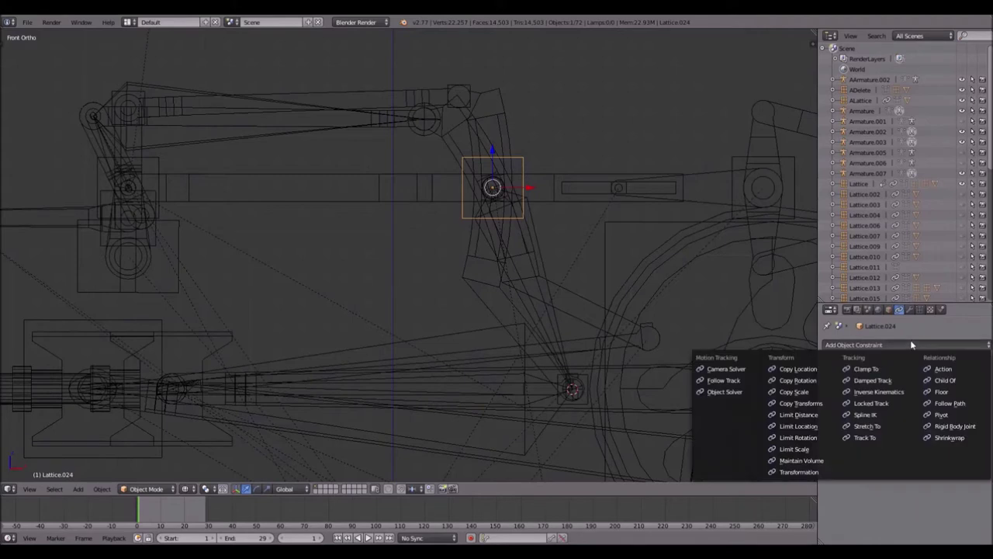
click(799, 381)
click(984, 382)
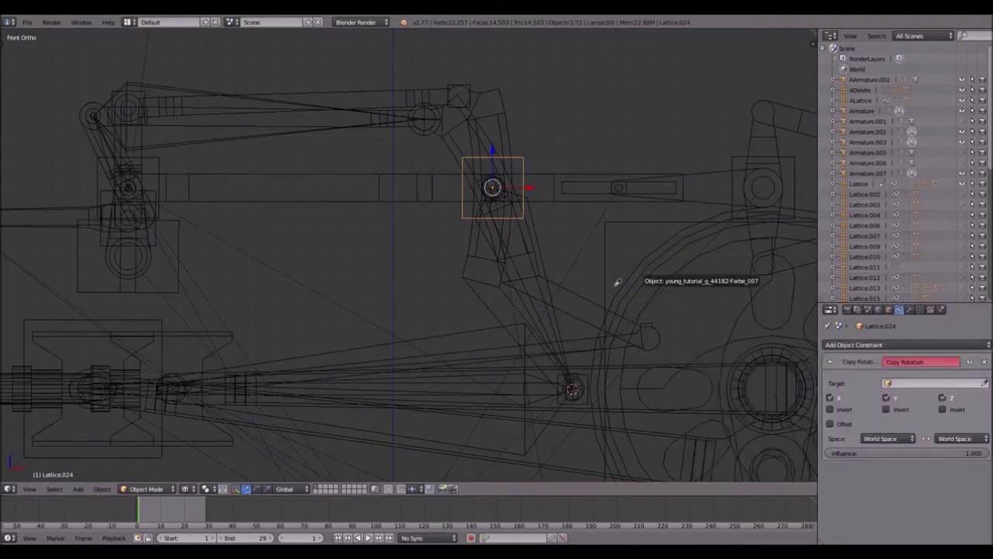
click(542, 224)
click(908, 397)
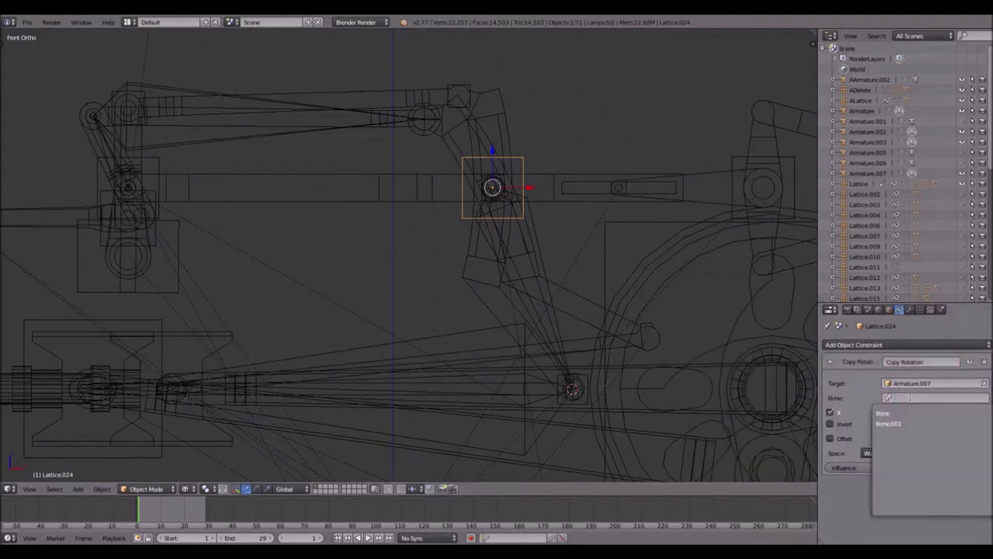
click(884, 413)
- Parent the expansion link mesh, young_tutorial_g_47434-Farbe_A07, to its pivot lattice, Lattice.024
scroll(539, 107, up, 4)
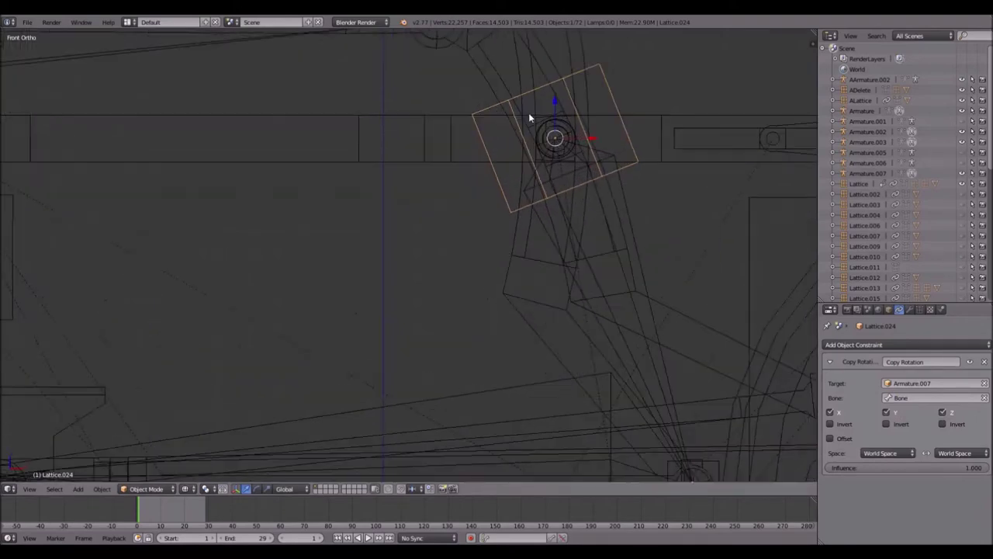
shift+middle_drag(494, 108, 484, 148)
right_click(446, 159)
shift+right_click(577, 177)
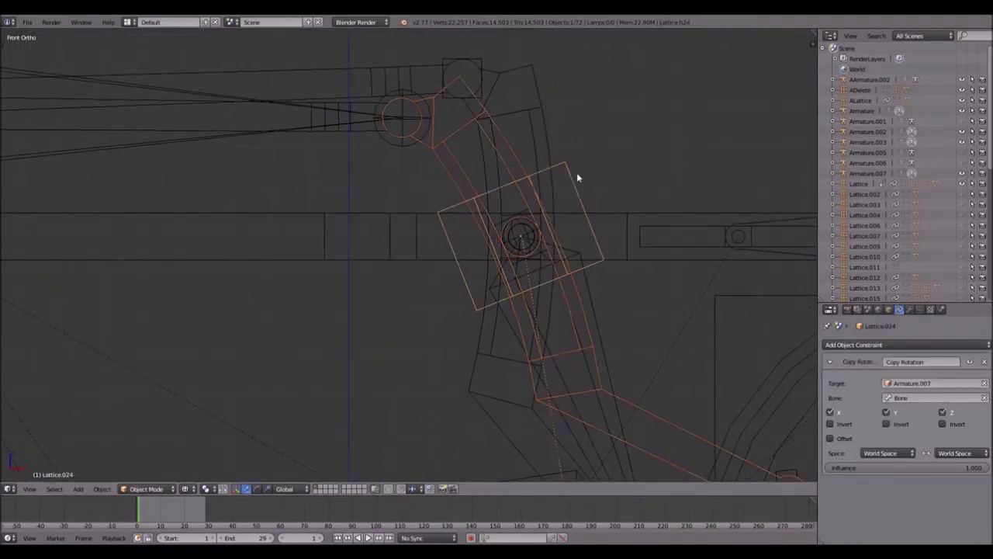
key(ctrl+p)
click(576, 172)
scroll(479, 62, down, 5)
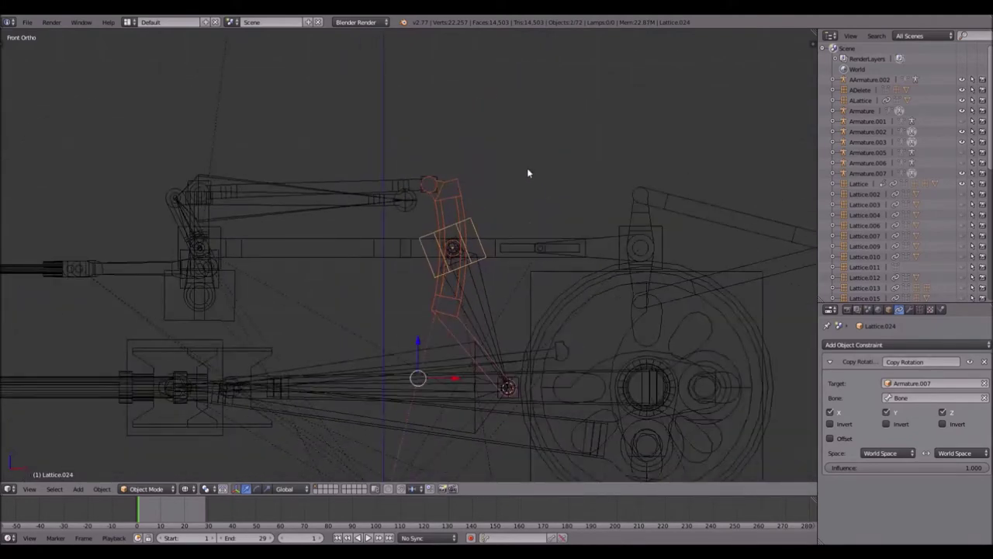
scroll(527, 167, up, 4)
right_click(521, 153)
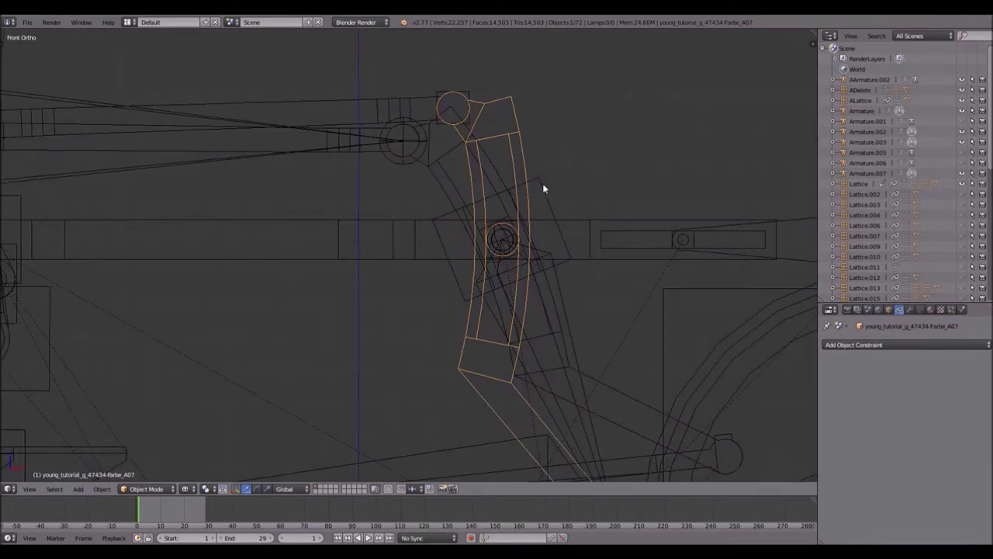
shift+right_click(542, 183)
key(ctrl+p)
click(544, 187)
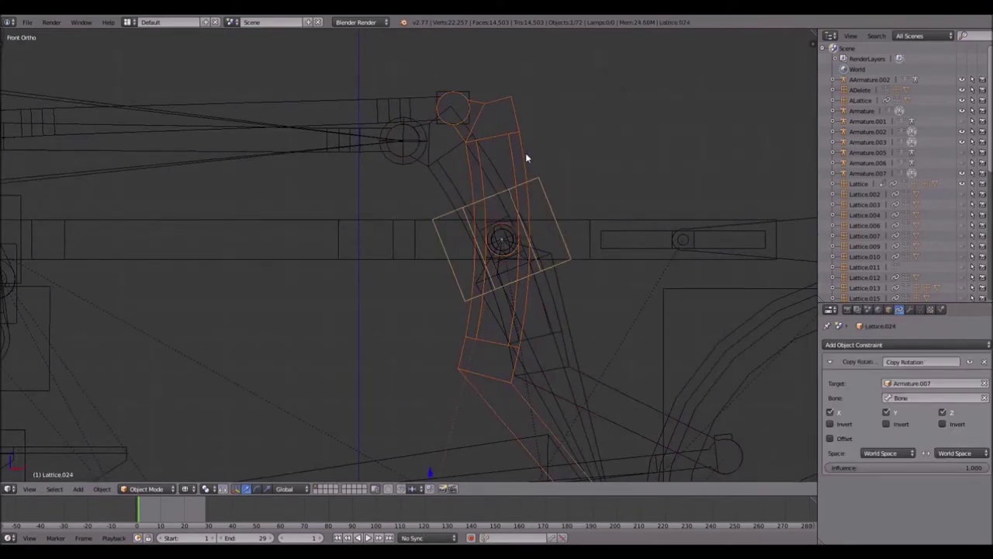
- Parent Lattice.025 at the expansion link's upper end to the pivot lattice, Lattice.024
right_click(466, 94)
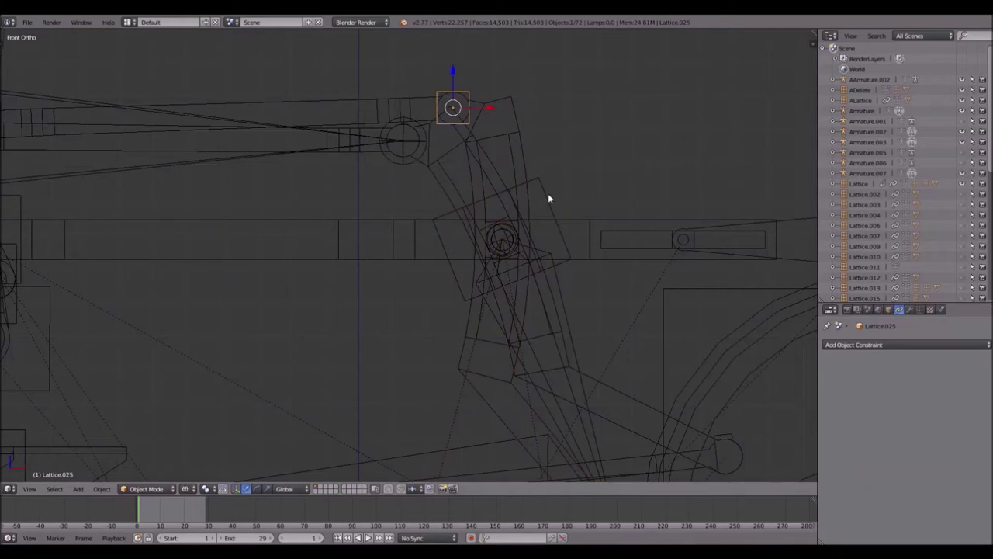
shift+right_click(547, 193)
key(ctrl+p)
click(548, 193)
- Parent Lattice.027 at the valve lever's pivot to the expansion link's pivot lattice, Lattice.024, as an Object parent
shift+middle_drag(166, 187, 561, 174)
right_click(409, 187)
scroll(409, 187, right, 8)
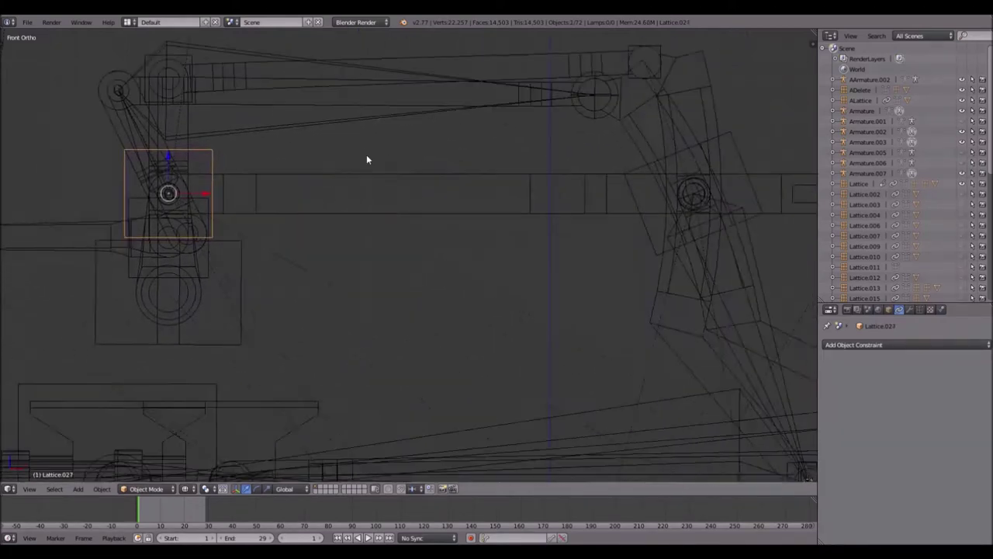
right_click(564, 142)
key(ctrl+p)
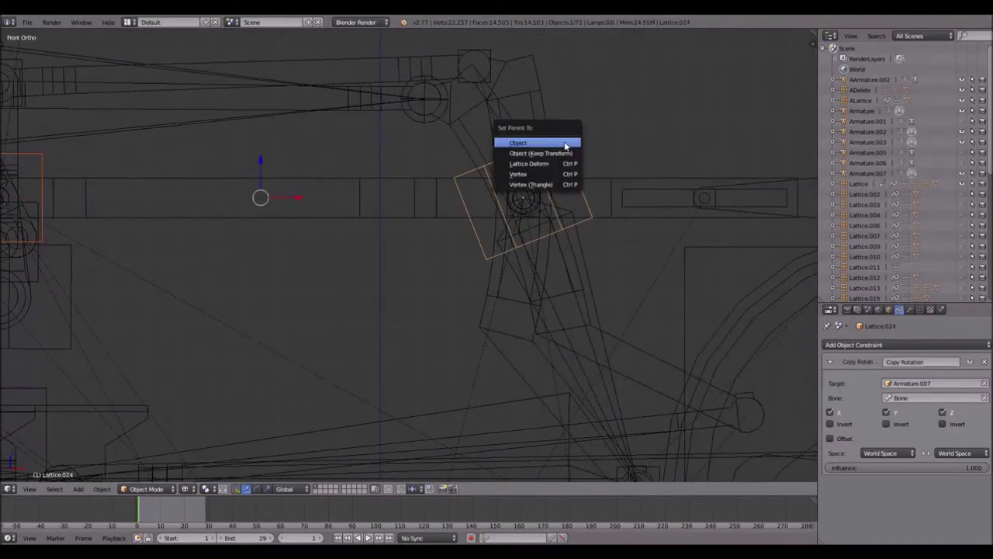
click(564, 141)
- Play the animation with the whole mechanism in view to check how the newly parented Lattice.027 moves with the expansion link
key(Home)
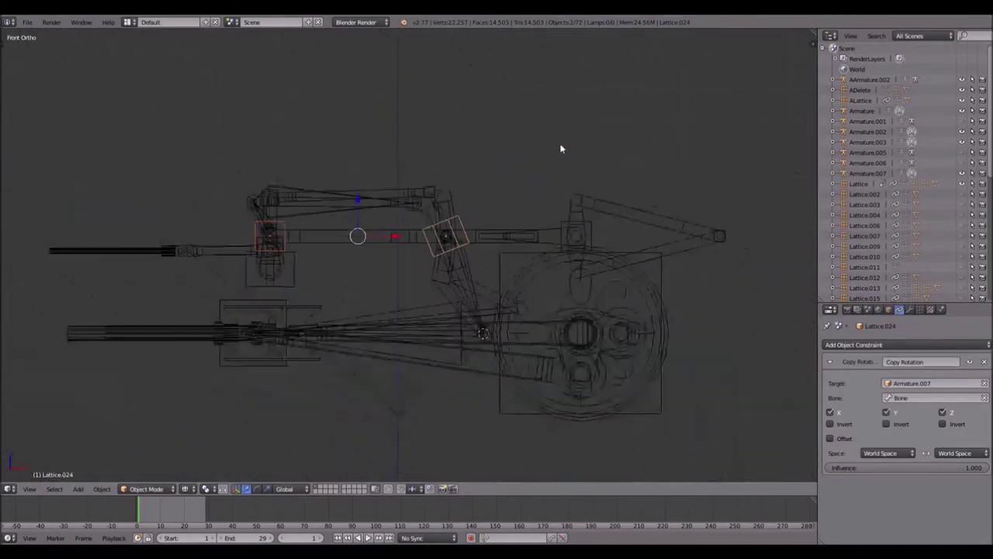
key(alt+a)
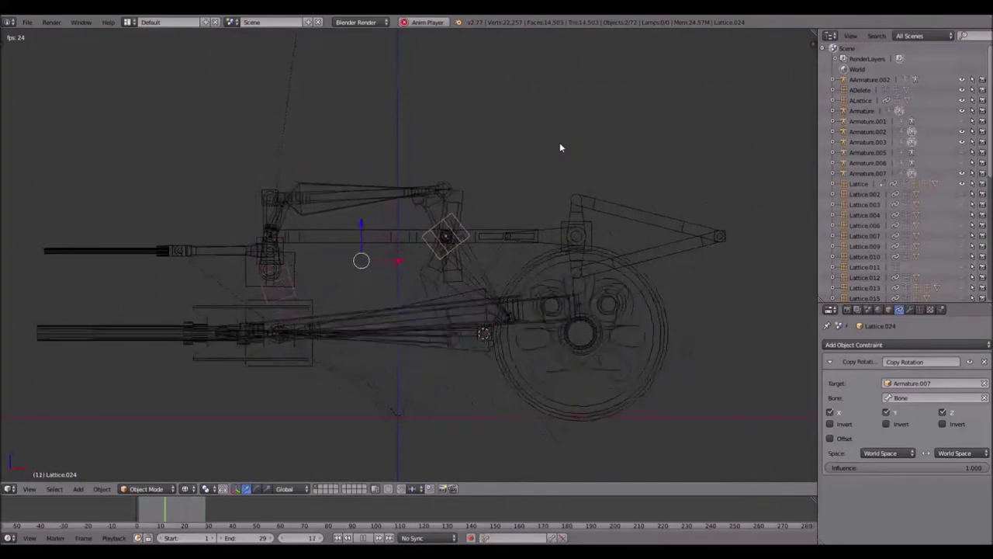
key(Escape)
scroll(543, 142, up, 1)
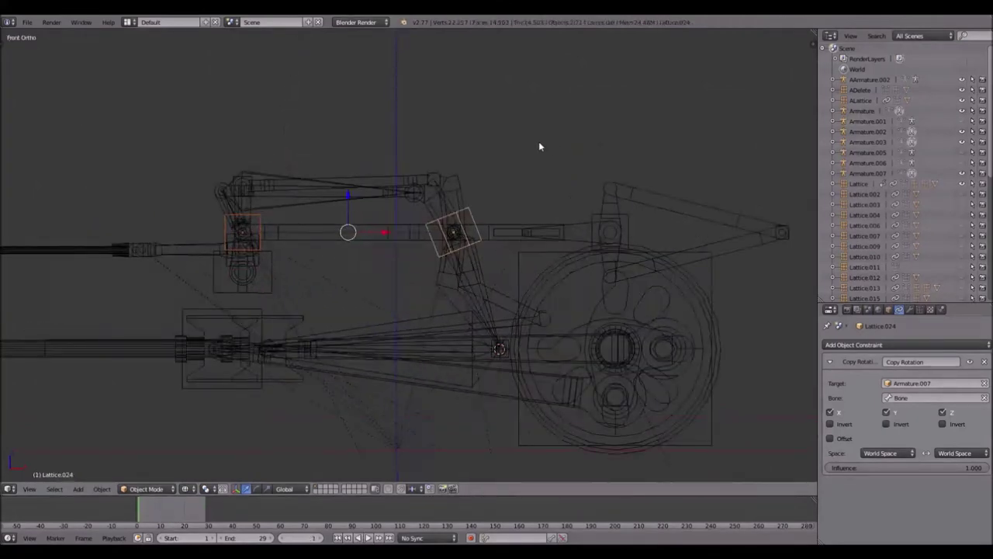
scroll(362, 199, up, 3)
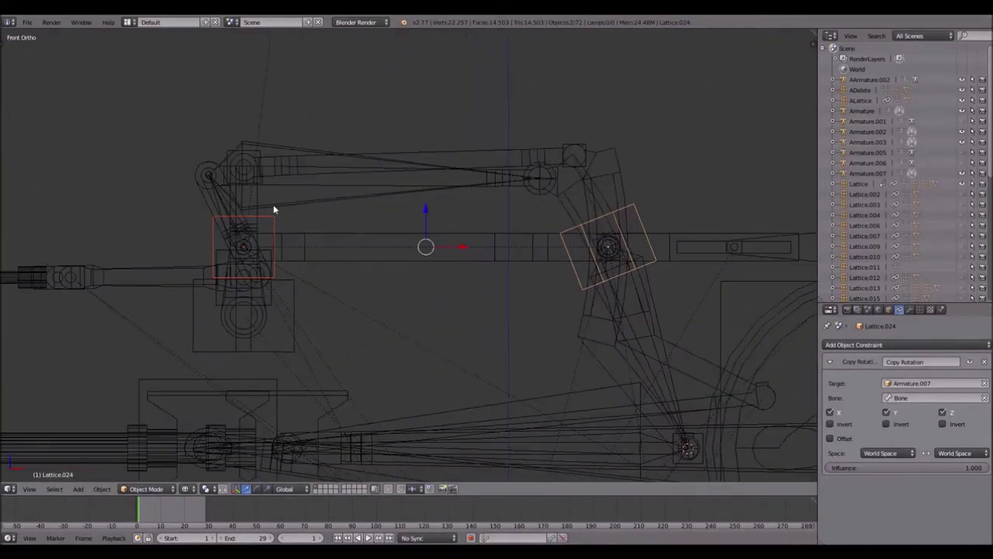
scroll(277, 230, up, 1)
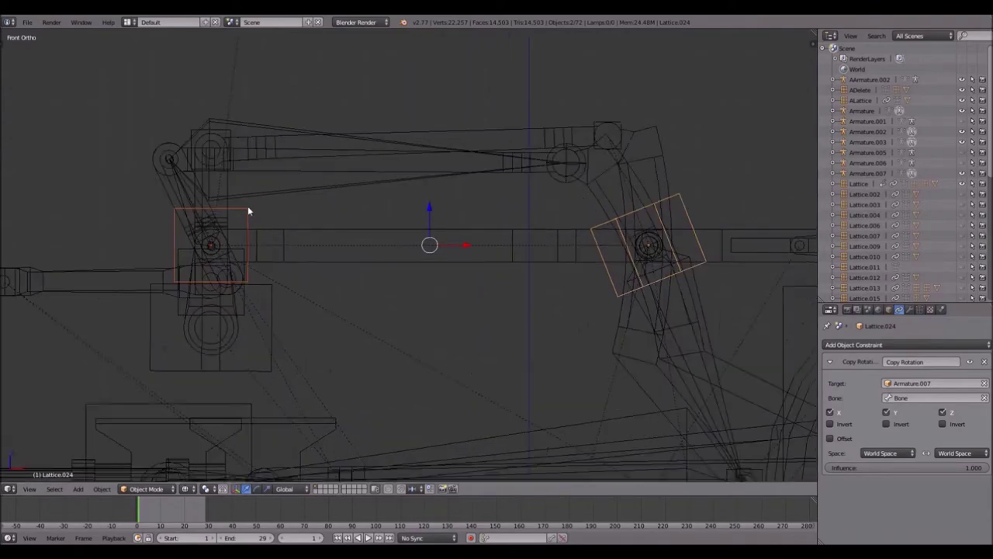
- Hide AArmature.002, the two-bone armature overlapping the valve lever and the upper rod, and return to the front view
middle_drag(256, 145, 233, 78)
right_click(222, 67)
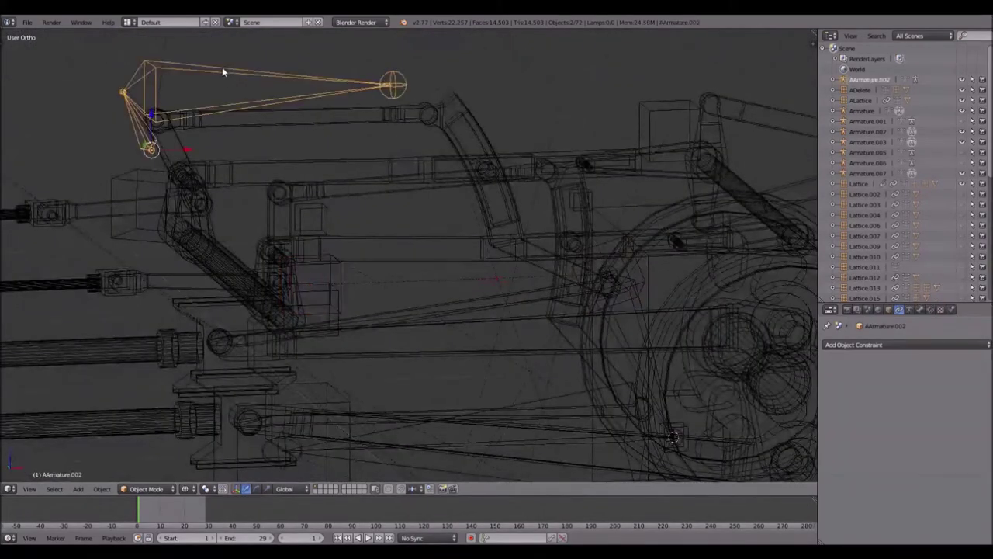
key(h)
key(KP_1)
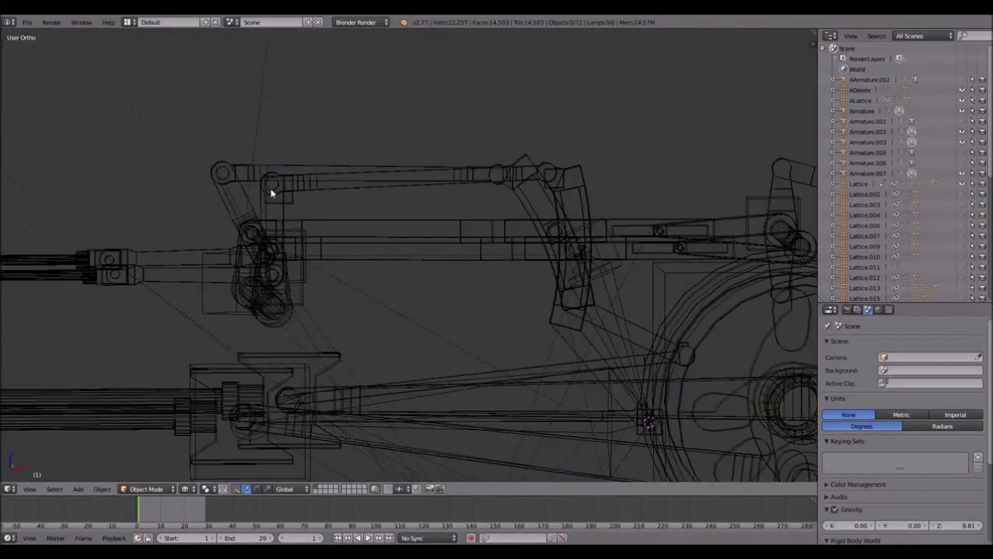
key(KP_1)
- Snap the 3D cursor to Lattice.027 at the valve lever's pivot and add a single-bone armature there
right_click(201, 201)
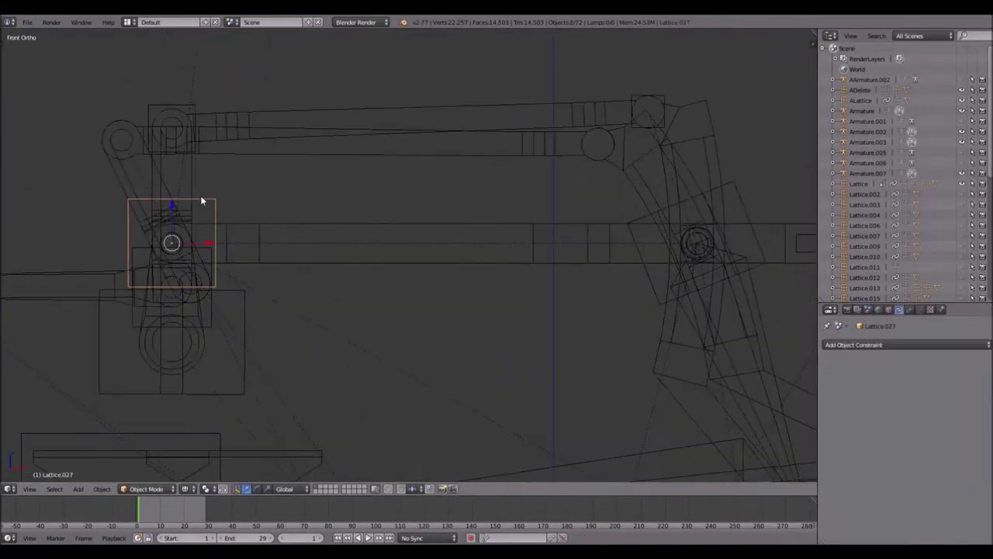
key(shift+s)
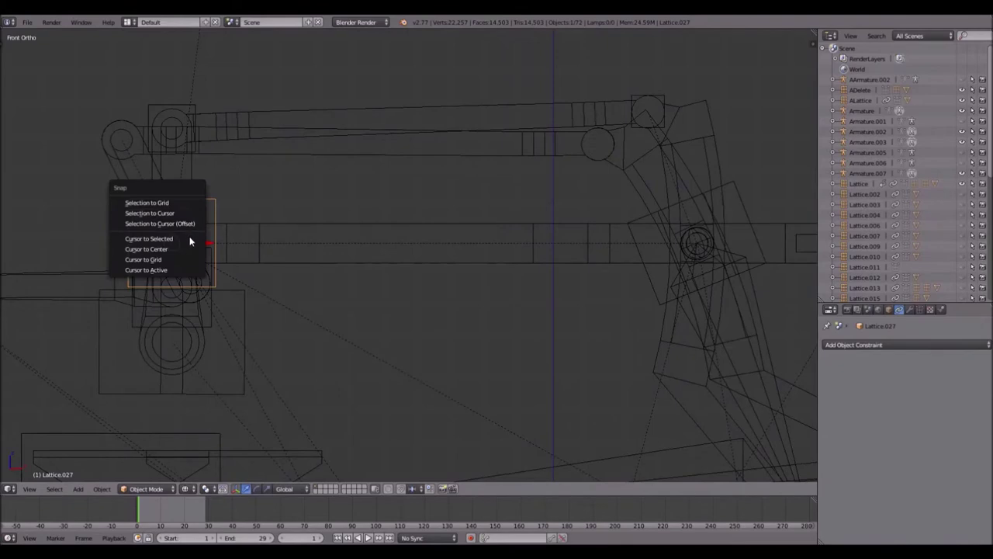
click(188, 238)
middle_drag(189, 243, 353, 231)
key(KP_1)
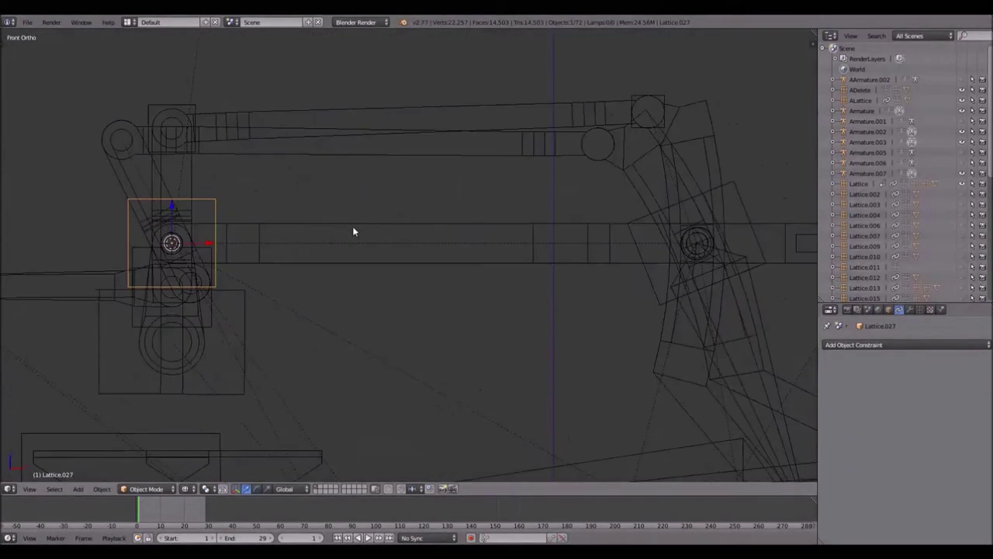
click(890, 311)
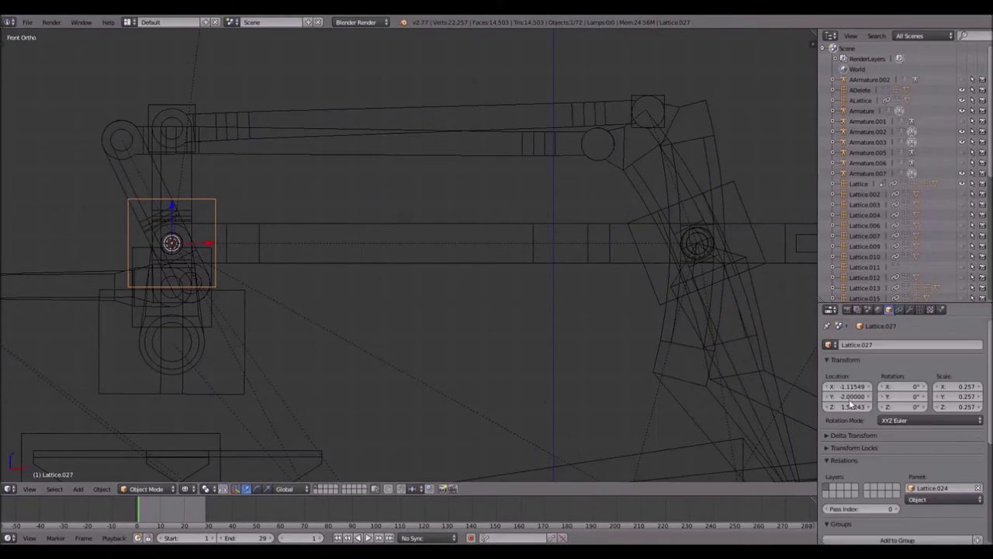
key(shift+a)
mouse_move(124, 207)
click(178, 208)
- Extrude a second bone from the new armature's tip towards the expansion link's upper end
scroll(315, 202, down, 2)
shift+middle_drag(315, 202, 318, 237)
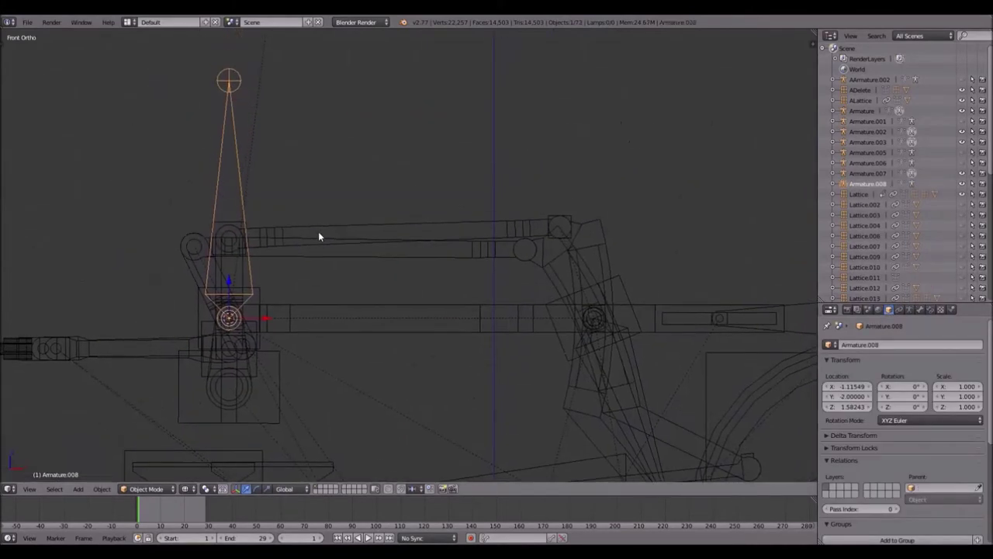
key(Tab)
key(e)
key(Tab)
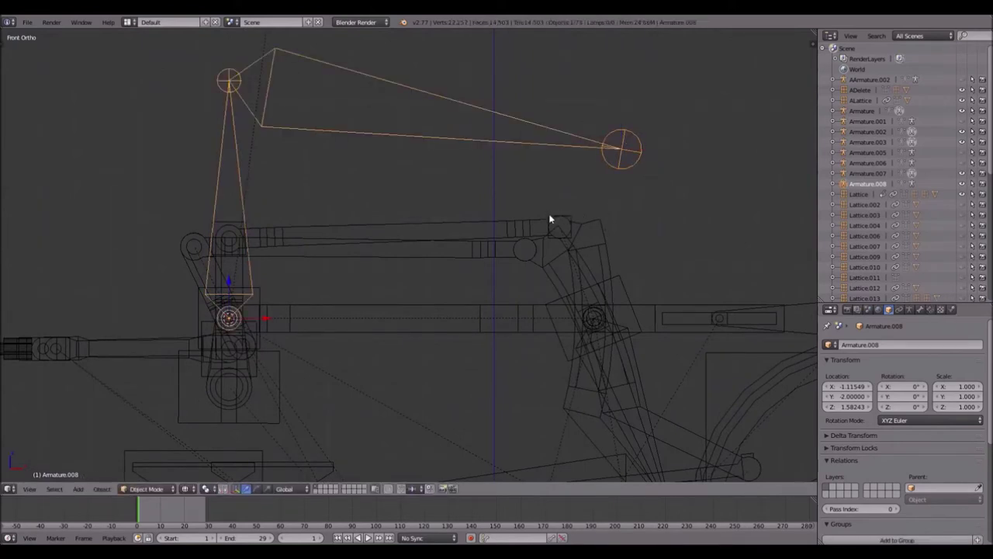
- Snap the second bone's free end to Lattice.025 at the expansion link's upper end using the 3D cursor
right_click(549, 219)
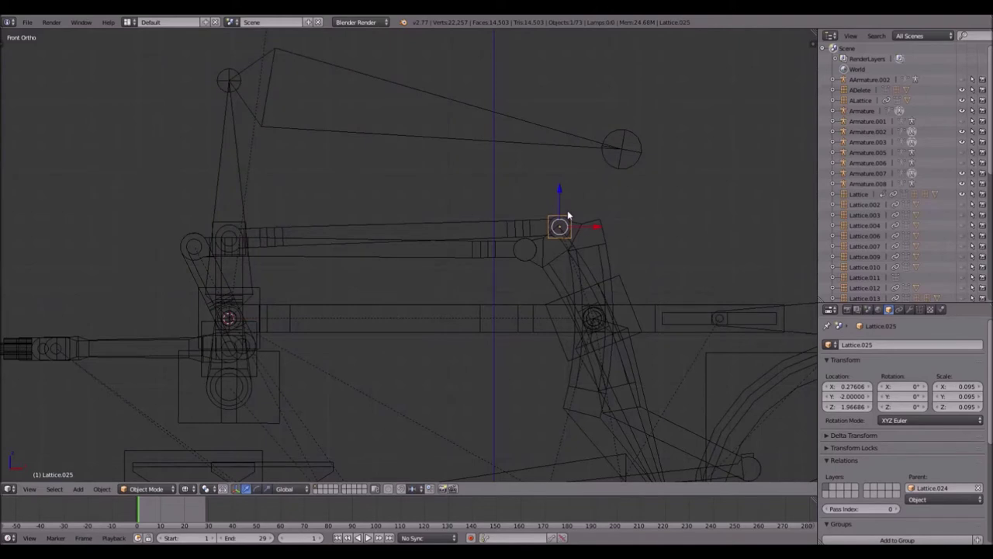
key(shift+s)
click(568, 210)
right_click(612, 152)
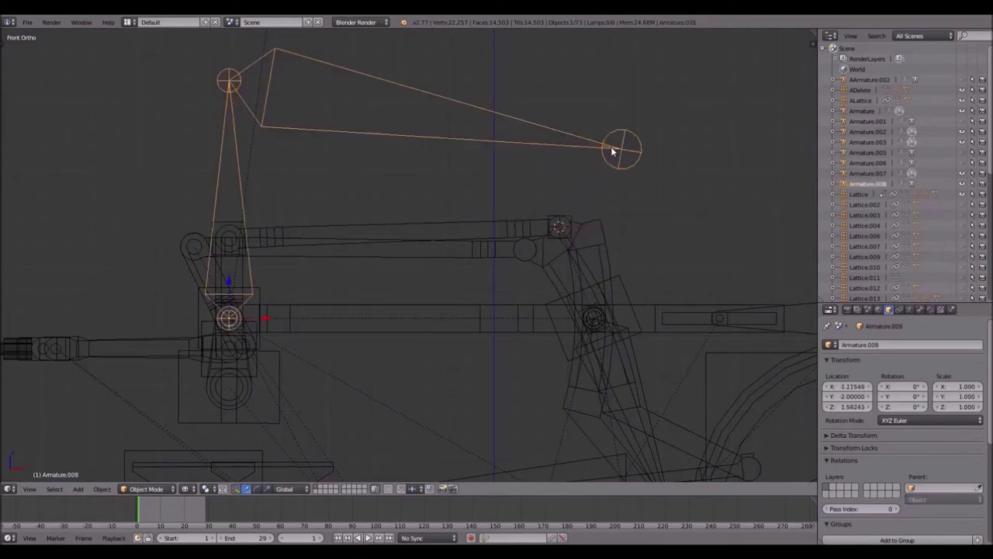
key(Tab)
key(shift+s)
click(601, 127)
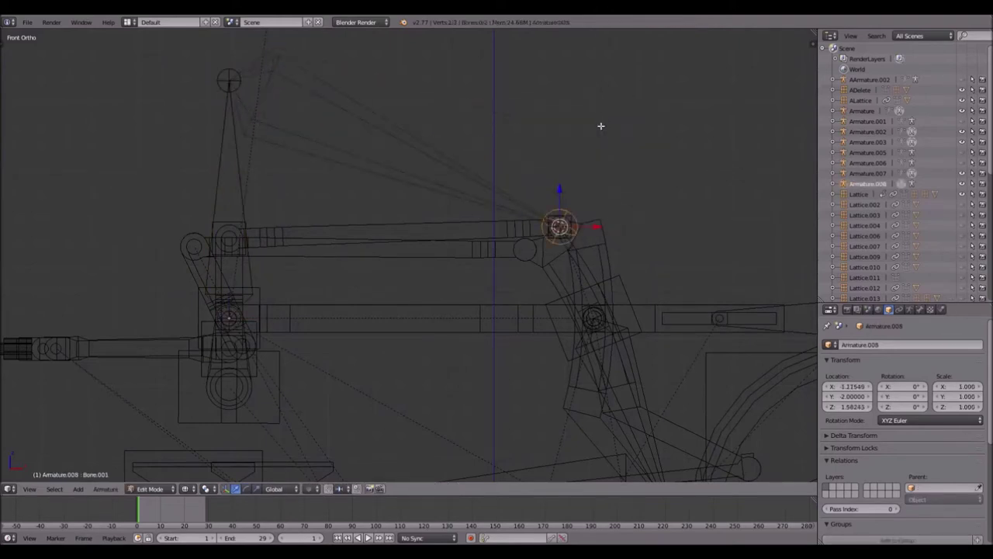
key(Tab)
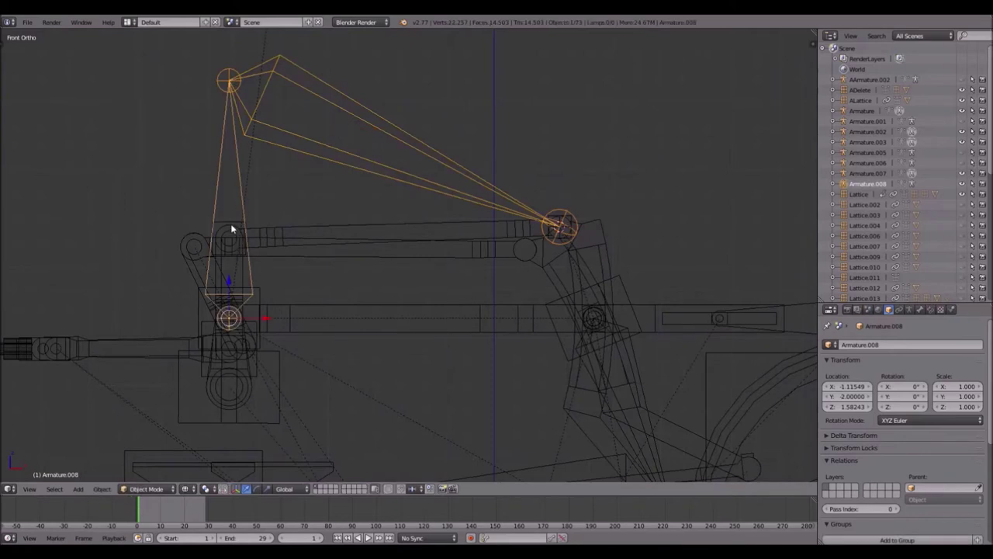
- Snap the joint between the armature's two bones to Lattice.028 at the valve lever's upper end using the 3D cursor
right_click(231, 229)
key(shift+s)
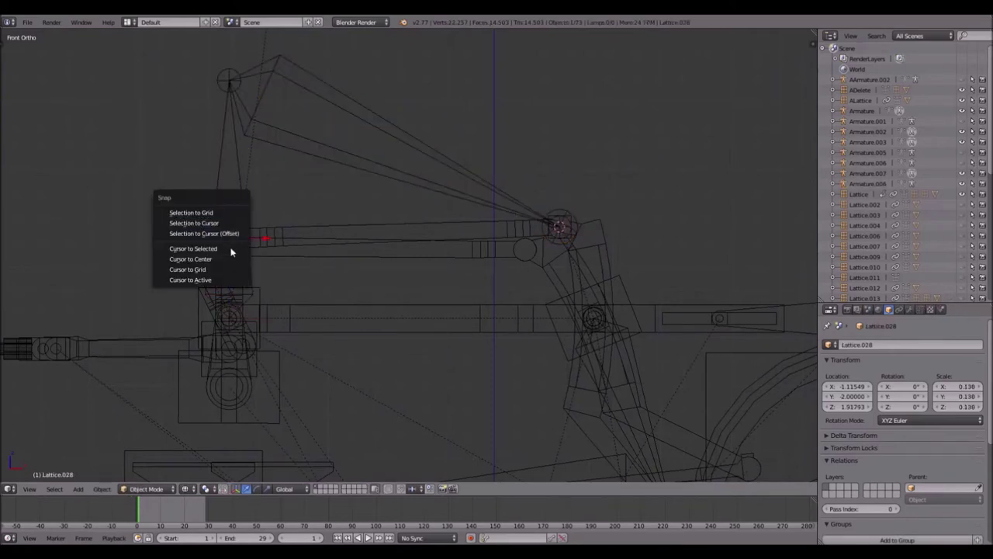
click(232, 251)
right_click(228, 70)
key(Tab)
key(shift+s)
key(Escape)
right_click(227, 75)
key(shift+s)
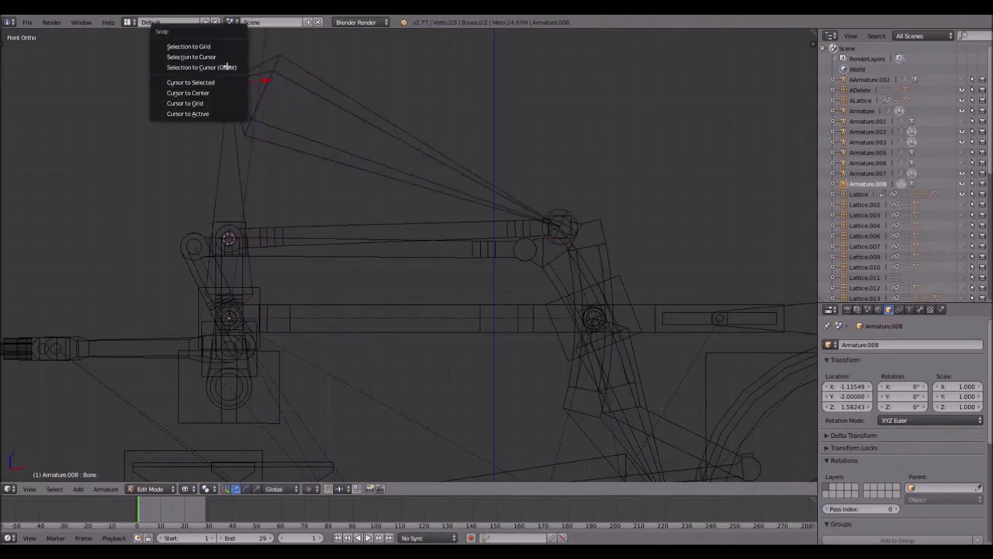
click(226, 61)
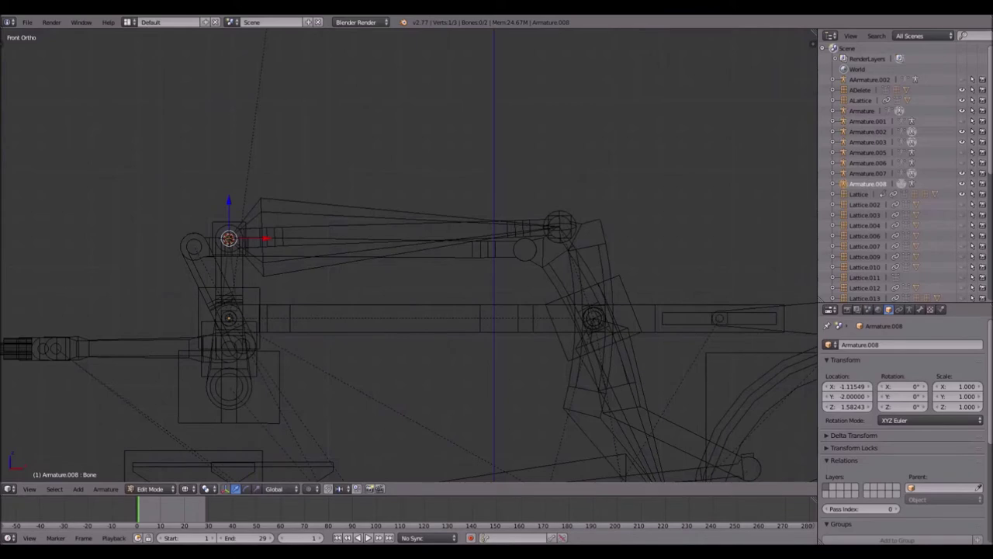
- Add an Inverse Kinematics constraint to Bone.001 along the upper rod, with Lattice.025 as its target
scroll(412, 211, up, 1)
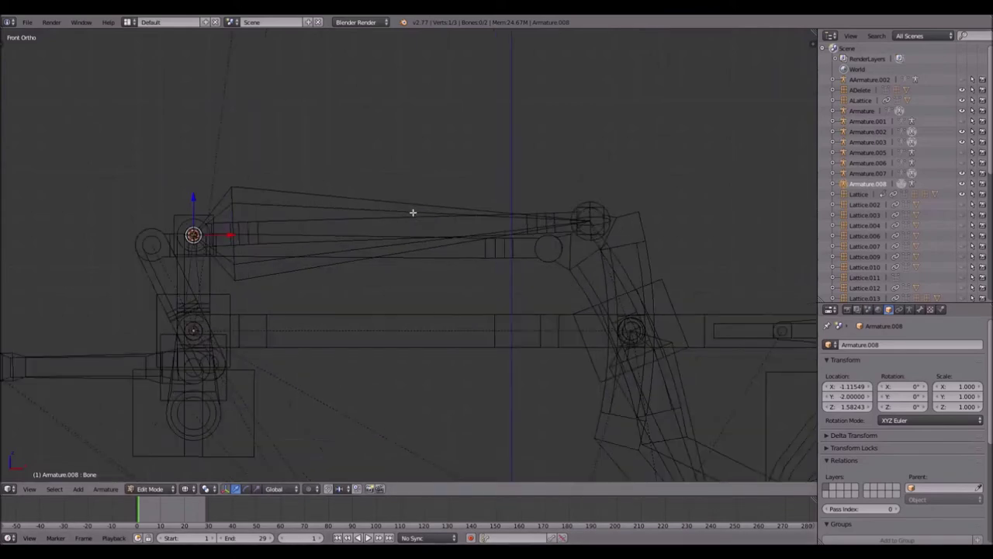
key(ctrl+Tab)
right_click(337, 196)
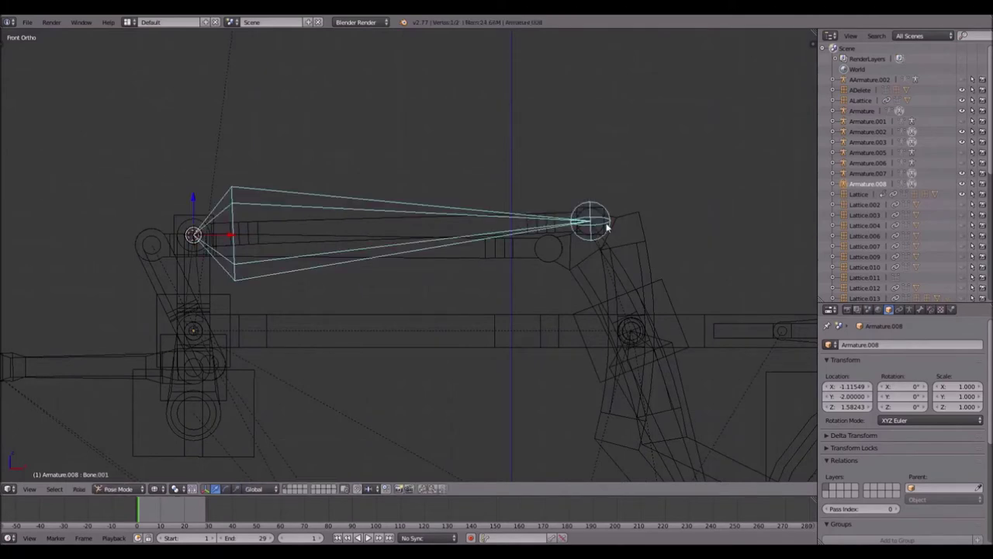
click(931, 310)
click(926, 344)
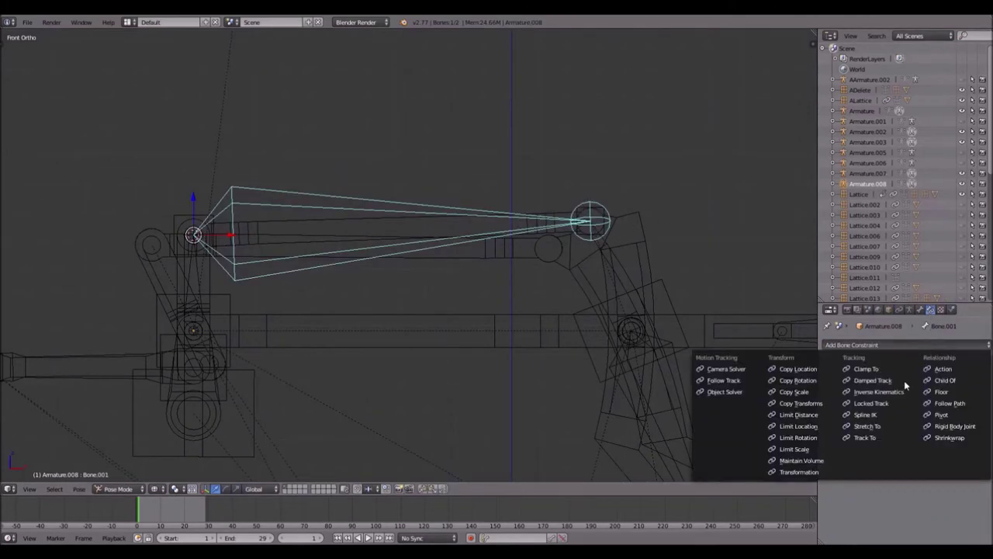
click(885, 392)
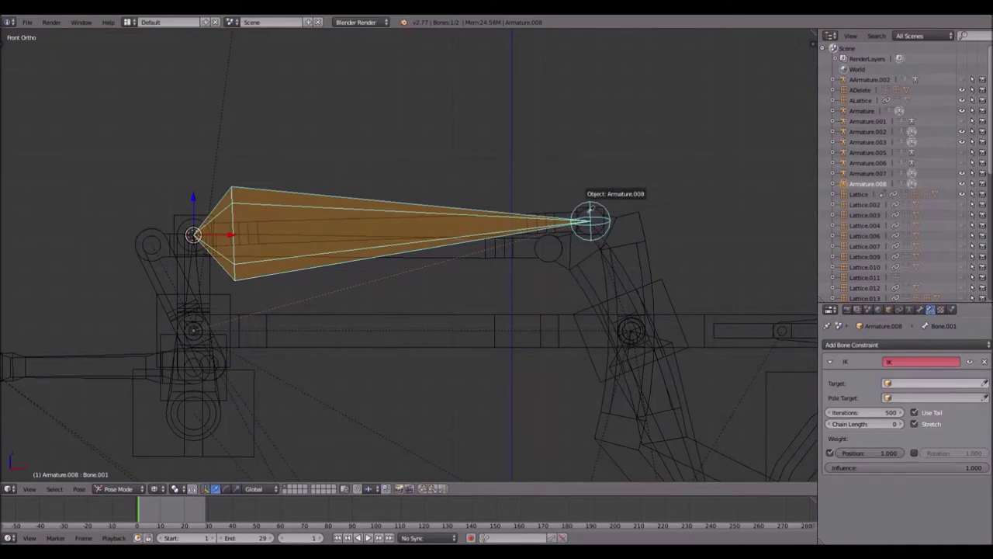
scroll(606, 205, up, 4)
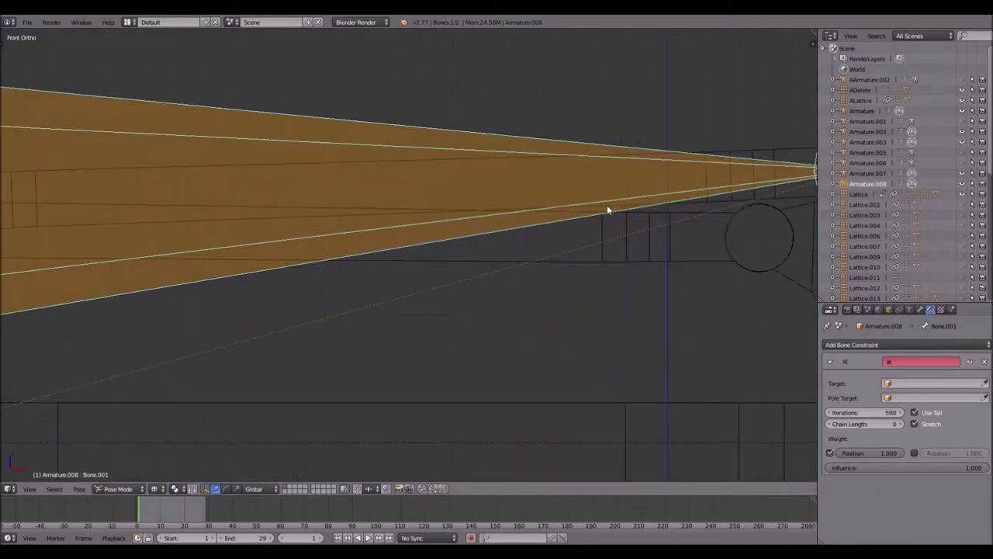
shift+middle_drag(607, 205, 197, 245)
scroll(261, 193, up, 7)
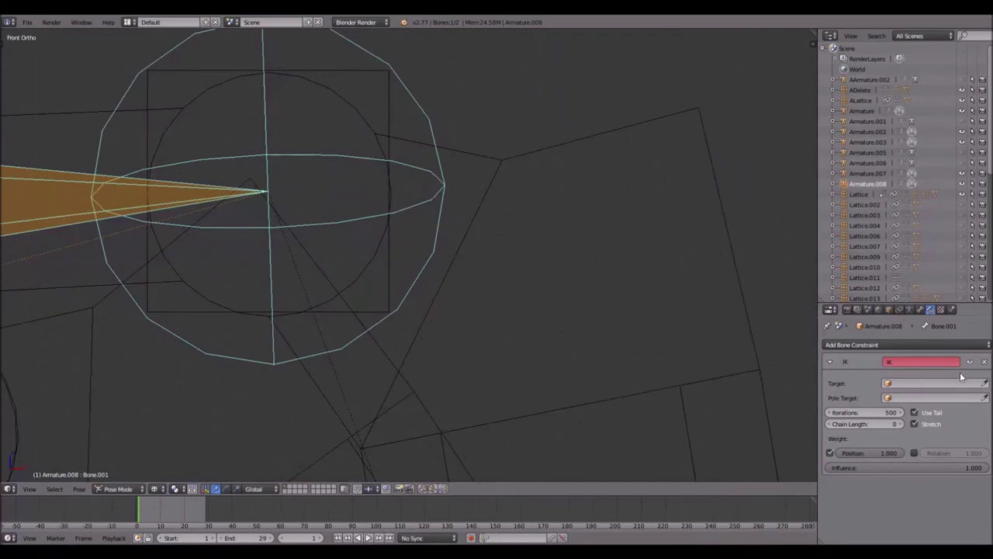
click(358, 68)
- Play the animation to check how the new two-bone armature follows the expansion link, selecting Lattice.027 for a second playback
scroll(359, 69, down, 8)
key(alt+a)
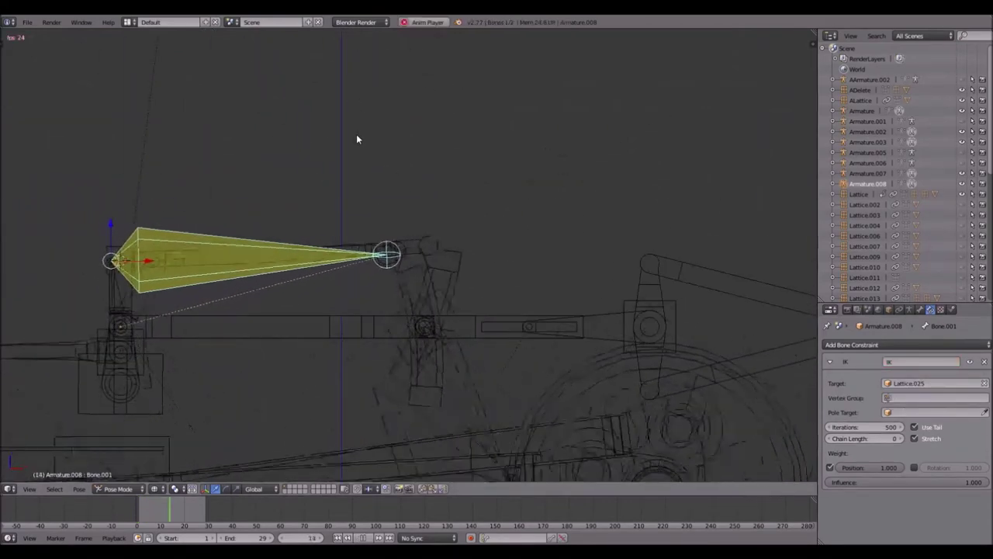
key(Escape)
shift+middle_drag(166, 285, 408, 228)
scroll(318, 279, up, 3)
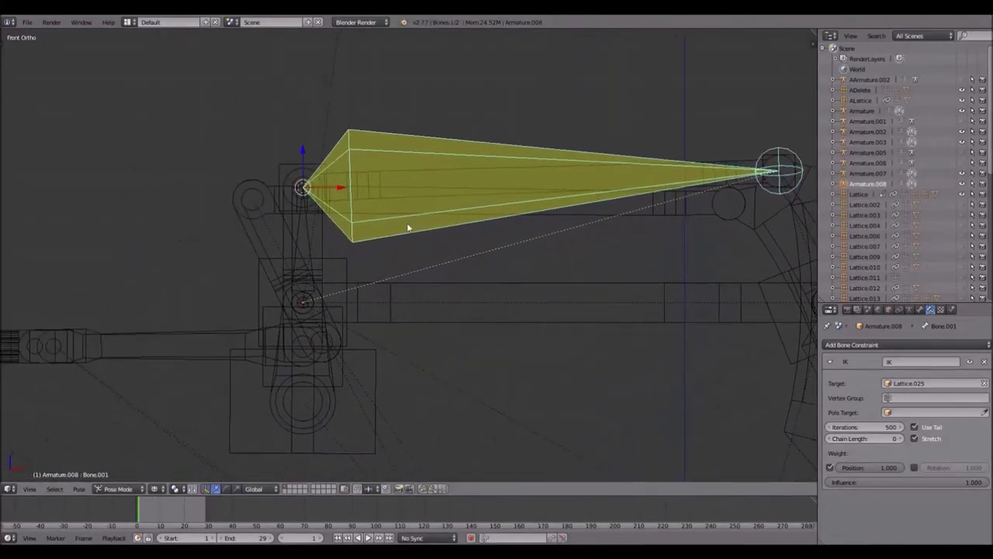
right_click(338, 260)
scroll(410, 271, down, 3)
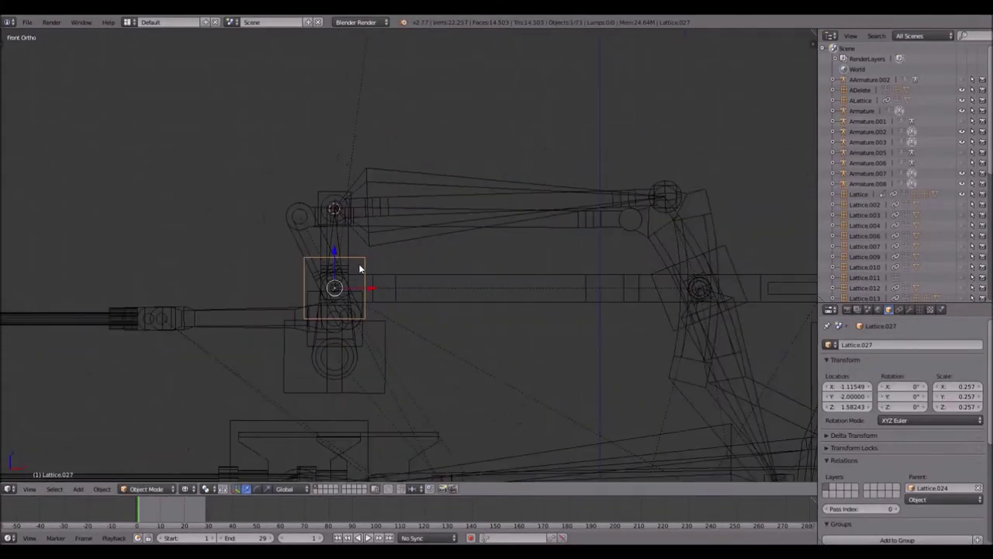
shift+middle_drag(440, 294, 366, 168)
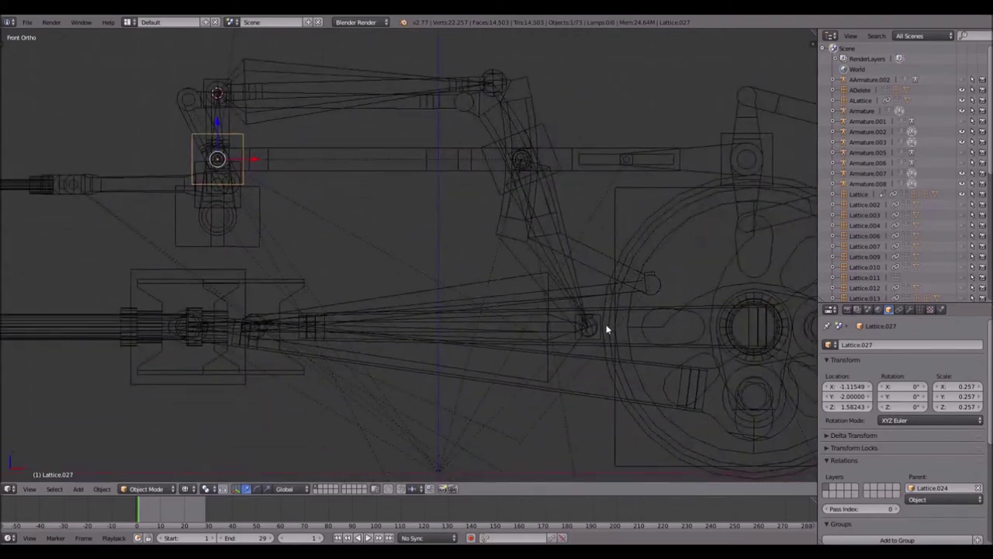
key(alt+a)
key(Escape)
shift+scroll(620, 325, up, 2)
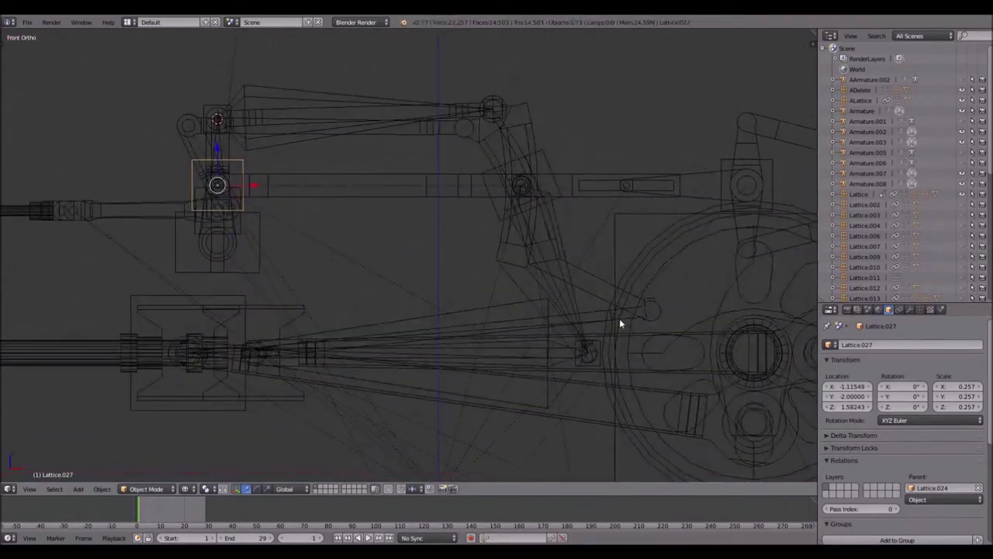
- Add Copy Location and Copy Rotation constraints to Lattice.026 at the expansion link's lower end
shift+middle_drag(619, 324, 426, 207)
scroll(392, 222, up, 4)
right_click(403, 197)
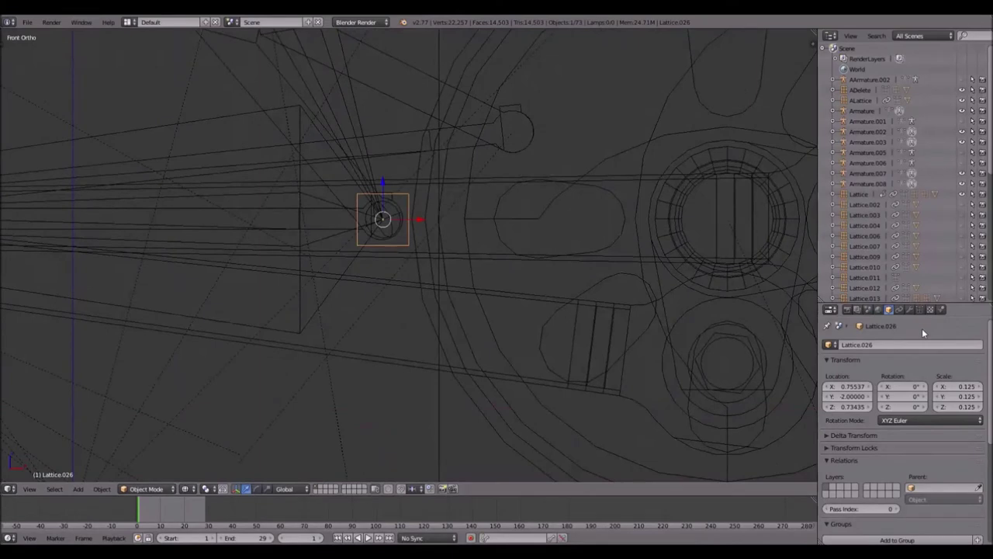
click(899, 309)
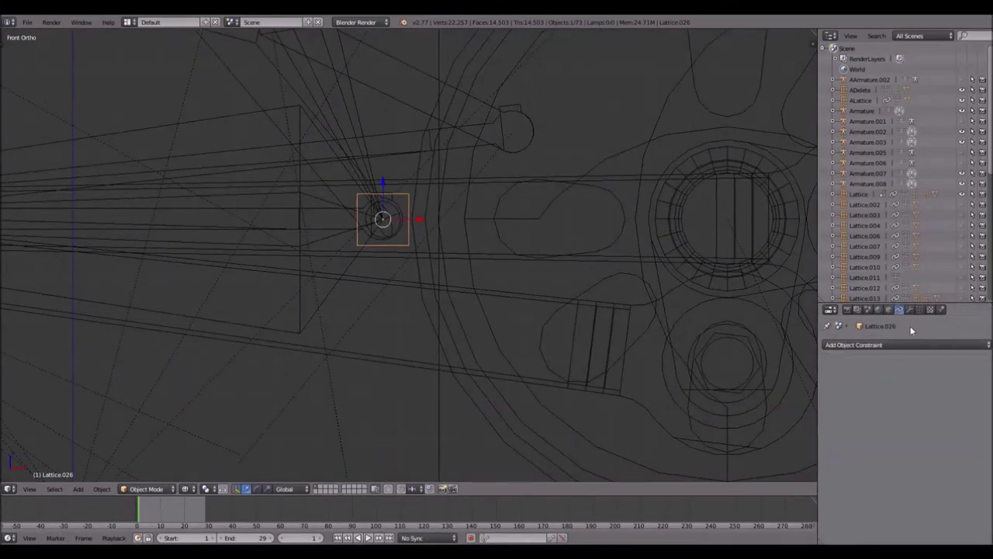
click(910, 345)
click(812, 373)
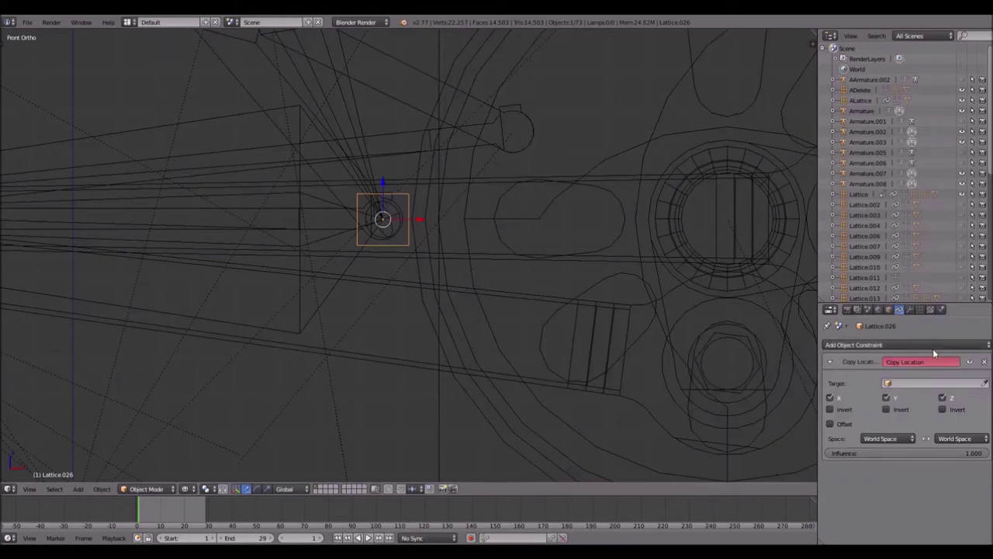
click(904, 345)
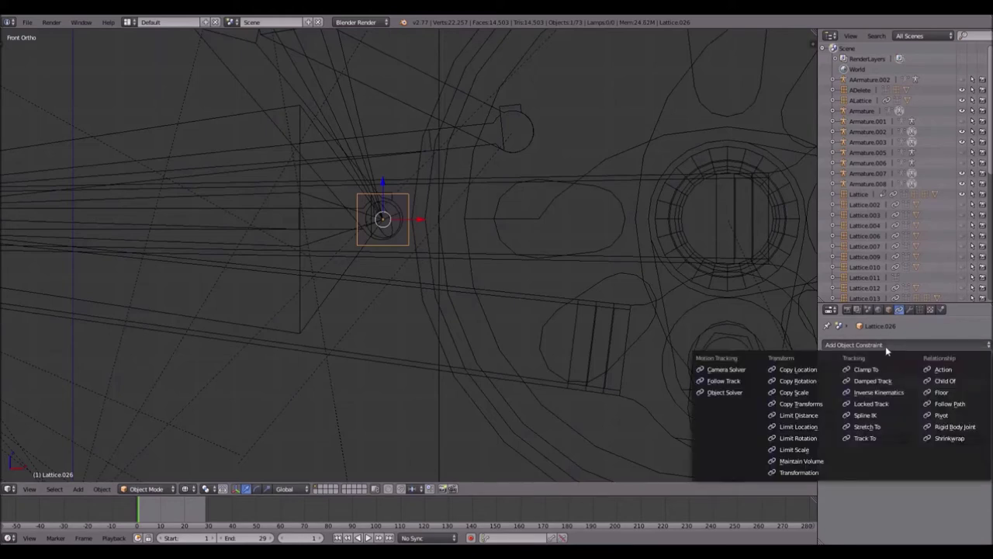
click(811, 380)
- Select Armature.007 along the lower red rod and return it from Pose Mode to Object Mode
scroll(649, 257, down, 4)
right_click(295, 195)
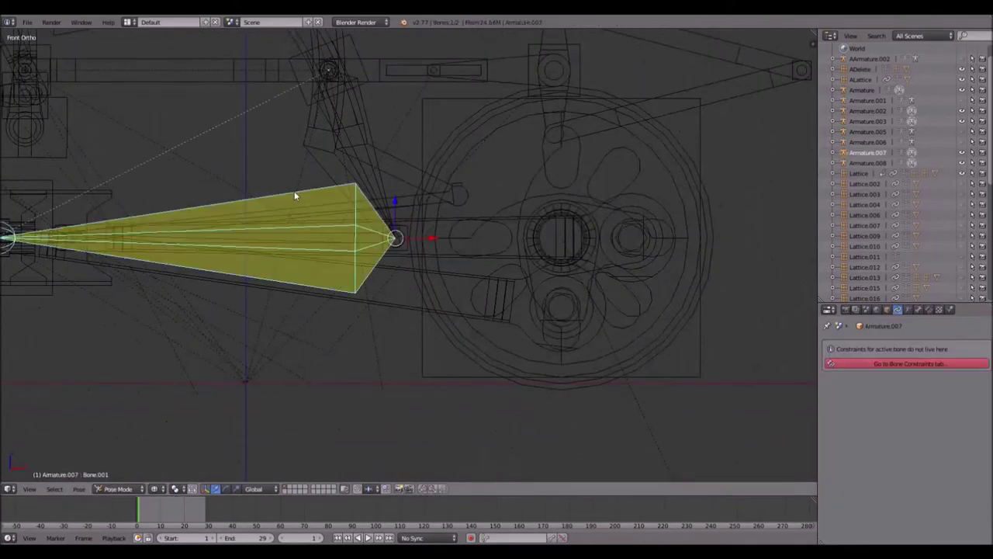
key(ctrl+Tab)
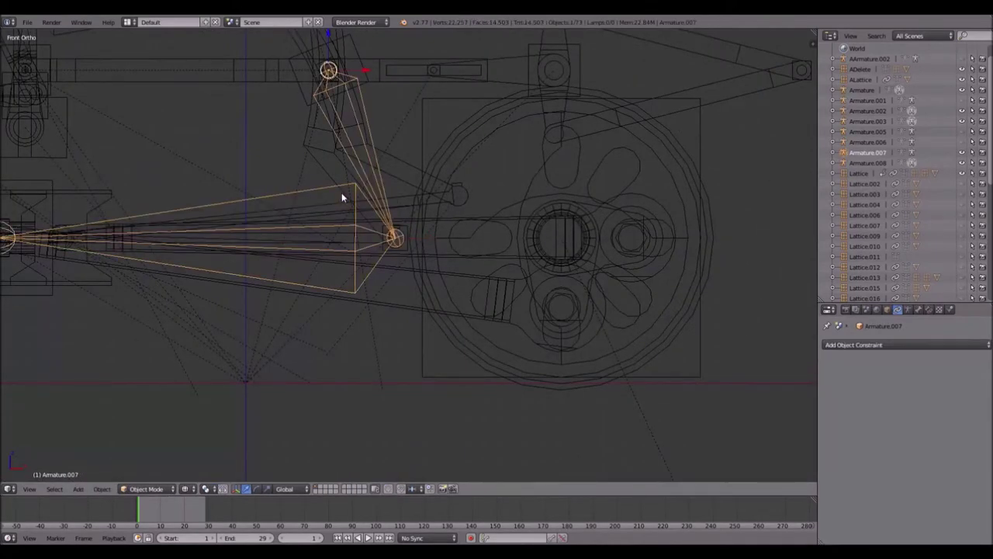
key(h)
shift+middle_drag(387, 229, 405, 210)
scroll(405, 211, up, 6)
right_click(412, 186)
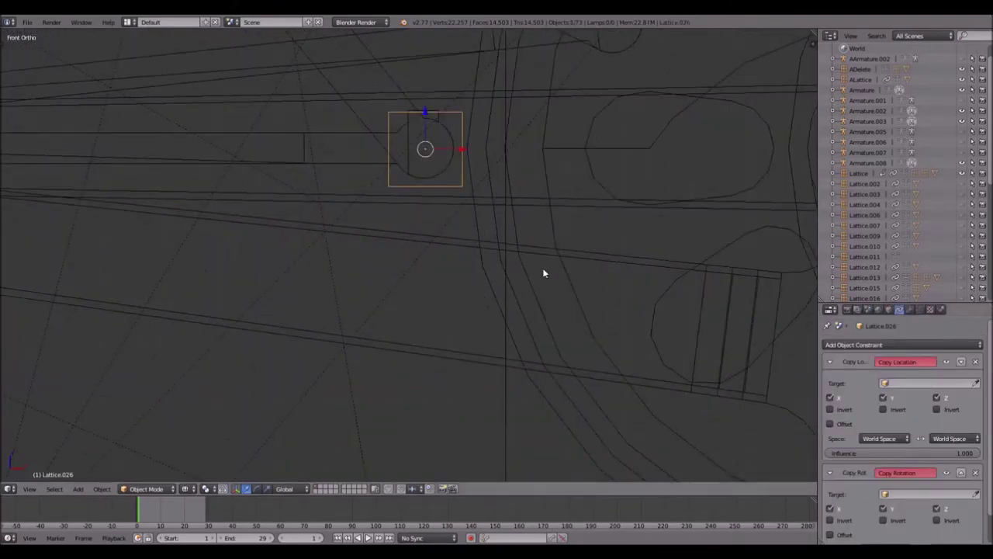
scroll(303, 191, down, 4)
key(ctrl+z)
key(ctrl+z)
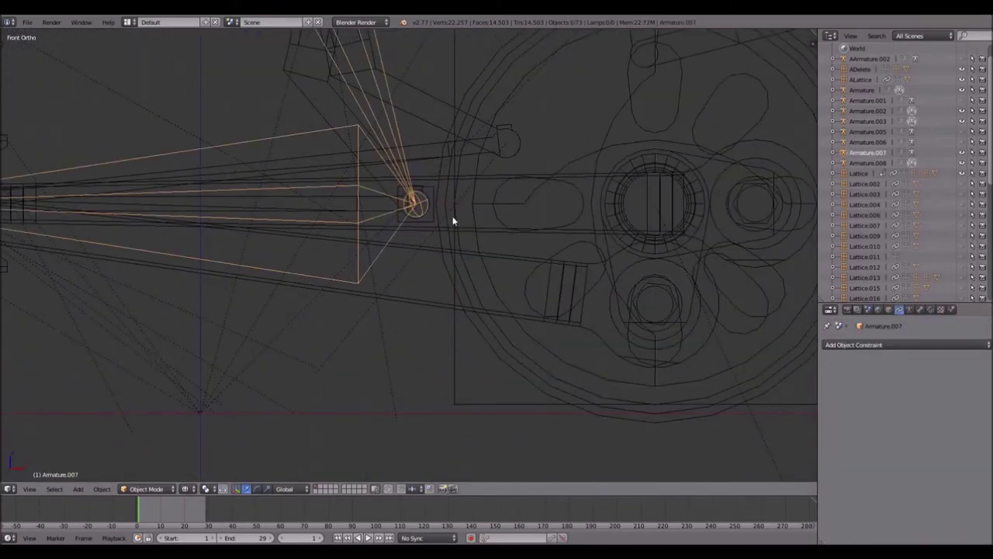
- Target both the Copy Location and Copy Rotation constraints of Lattice.026 to Bone.001 of Armature.007
right_click(429, 218)
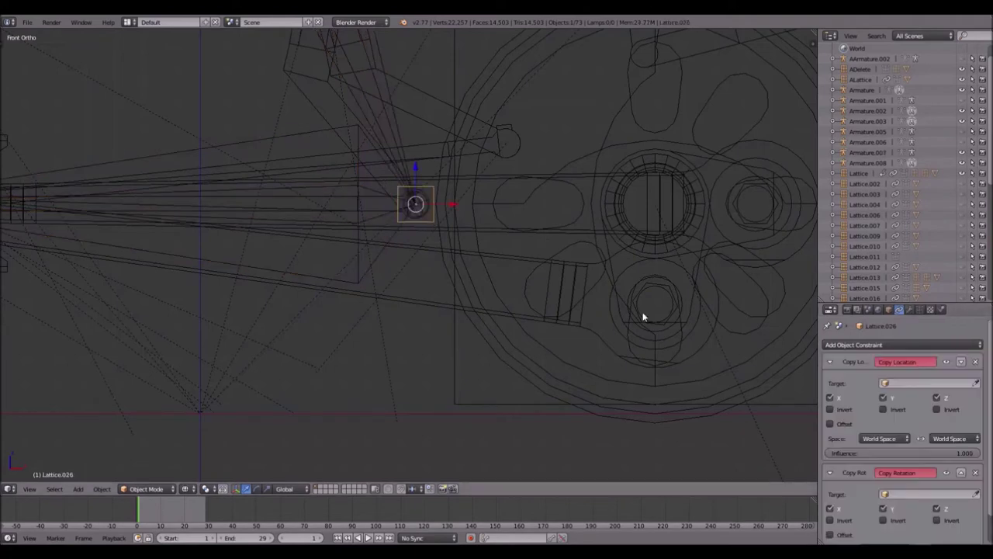
click(975, 383)
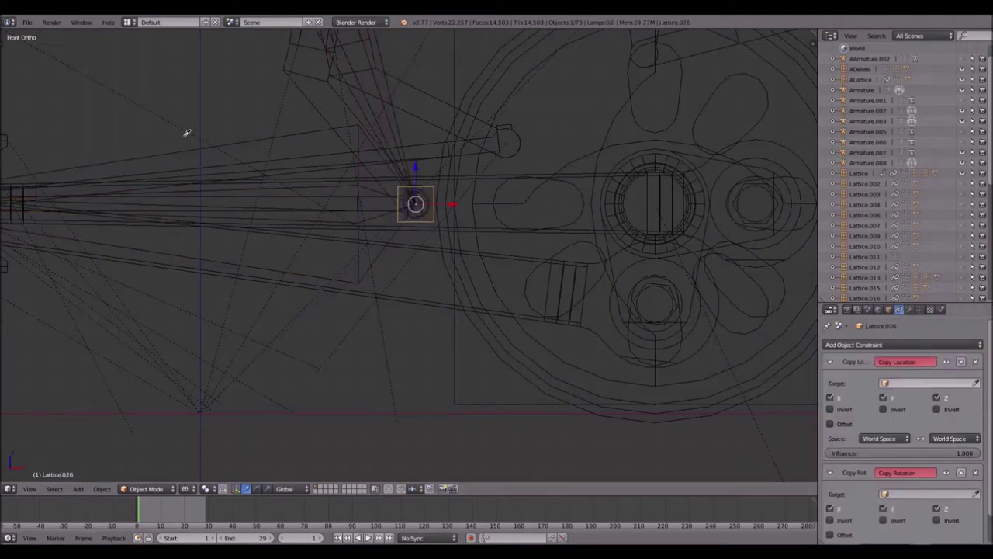
click(242, 142)
click(887, 397)
click(889, 423)
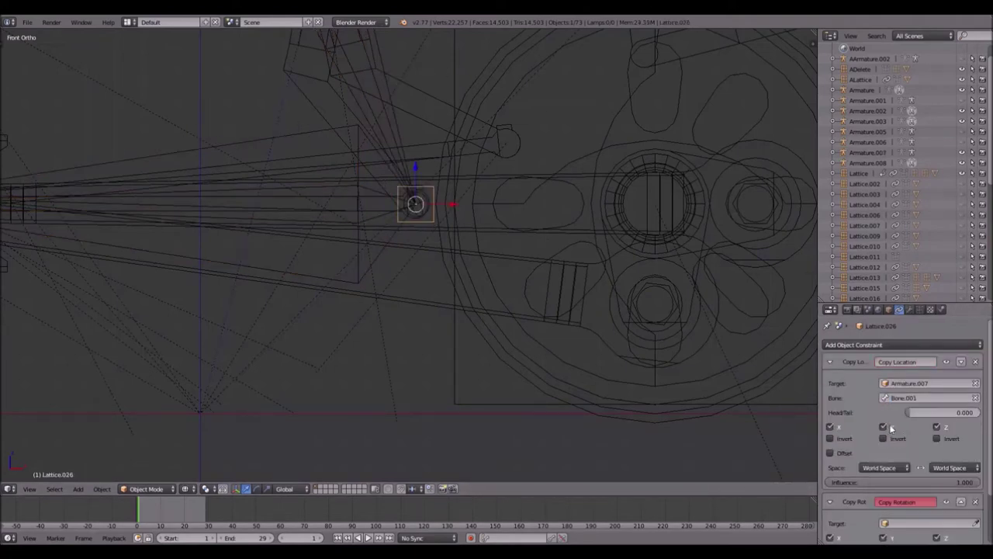
click(975, 523)
click(309, 139)
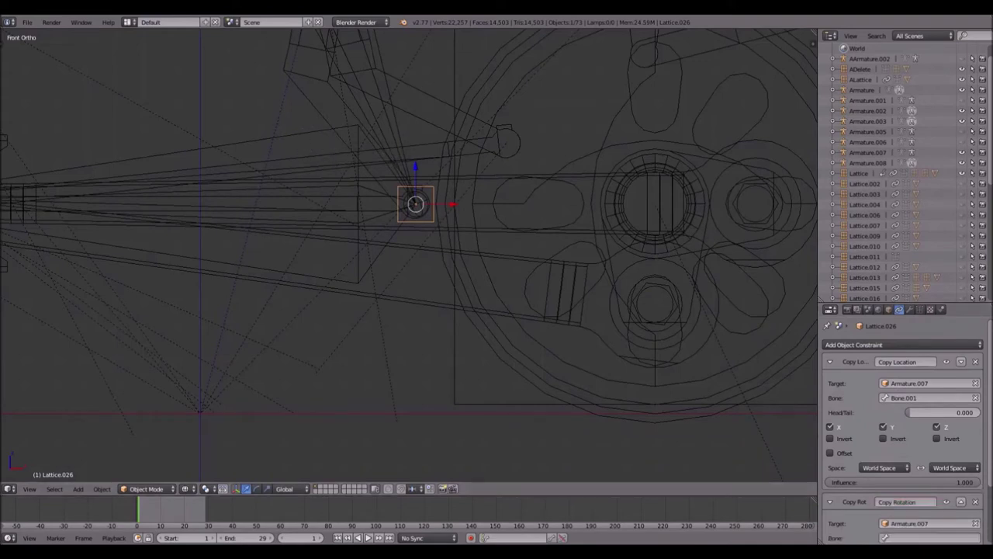
click(886, 537)
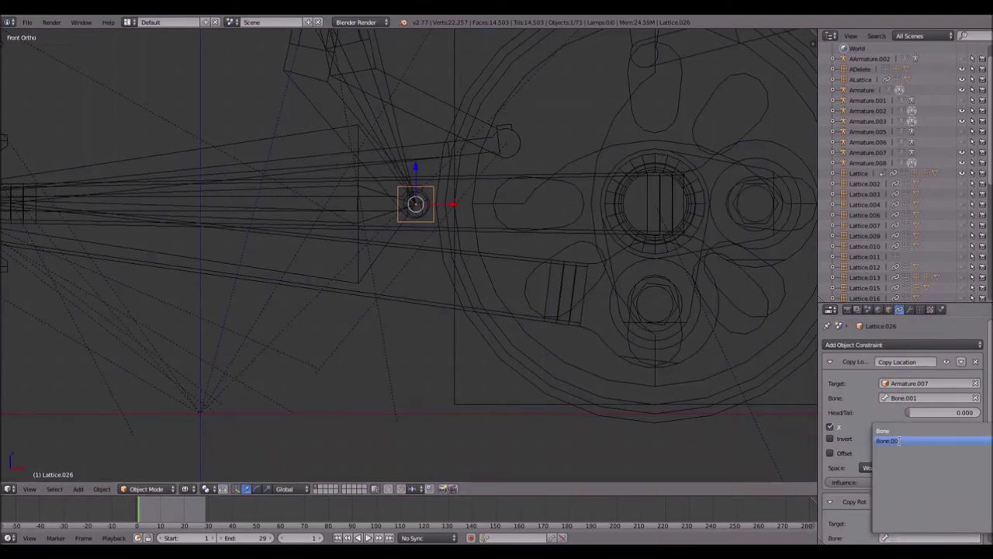
click(889, 440)
- Hide Armature.007 and parent the lower red rod mesh to Lattice.026
right_click(292, 130)
key(h)
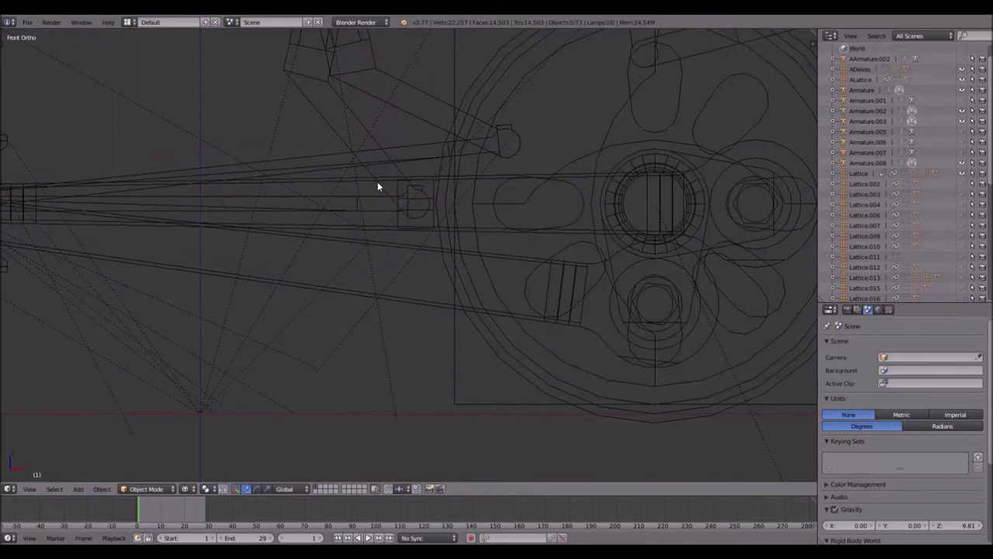
scroll(376, 186, up, 2)
right_click(365, 171)
middle_drag(365, 171, 435, 235)
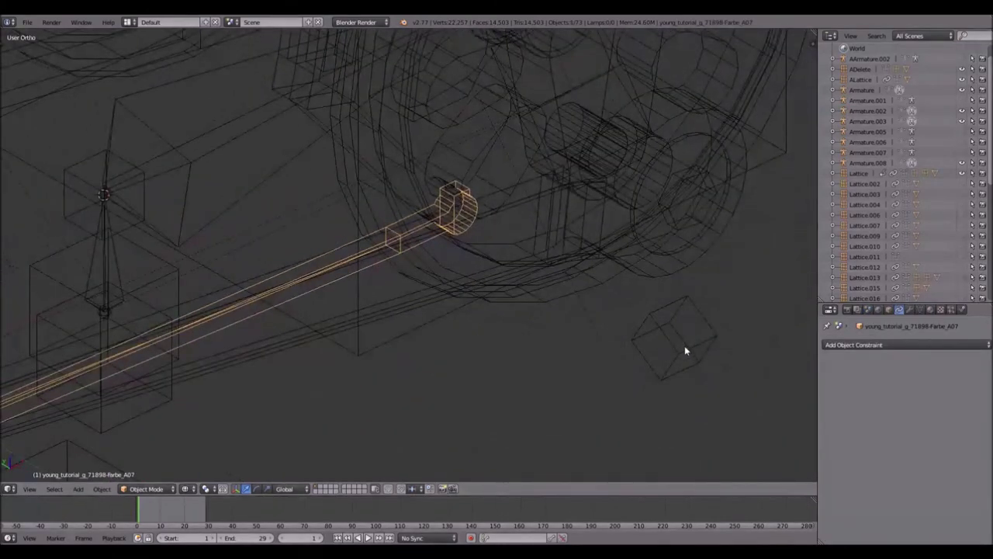
shift+right_click(684, 351)
key(ctrl+p)
click(687, 353)
- Play the animation in solid shading to check how the lower red rod moves with the expansion link
scroll(687, 354, down, 2)
key(z)
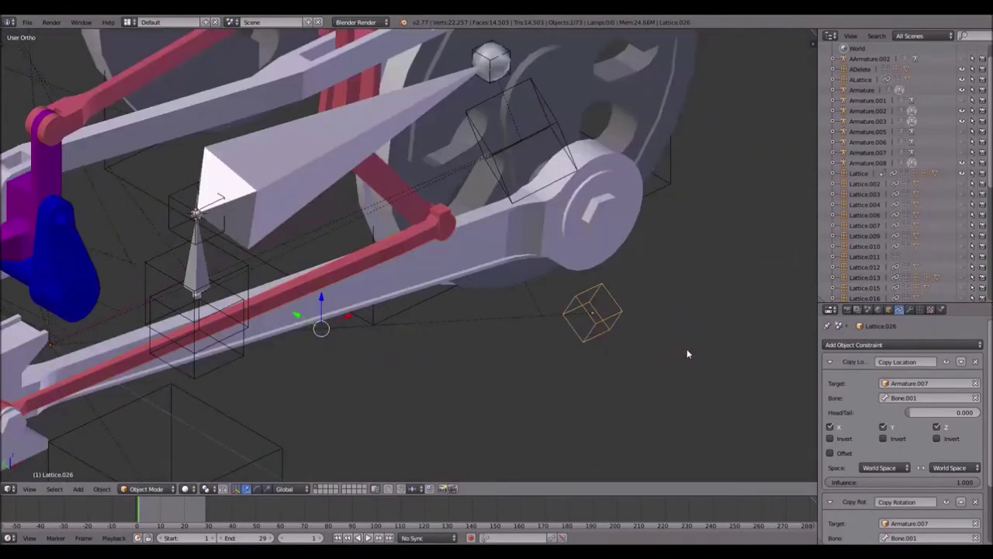
key(alt+a)
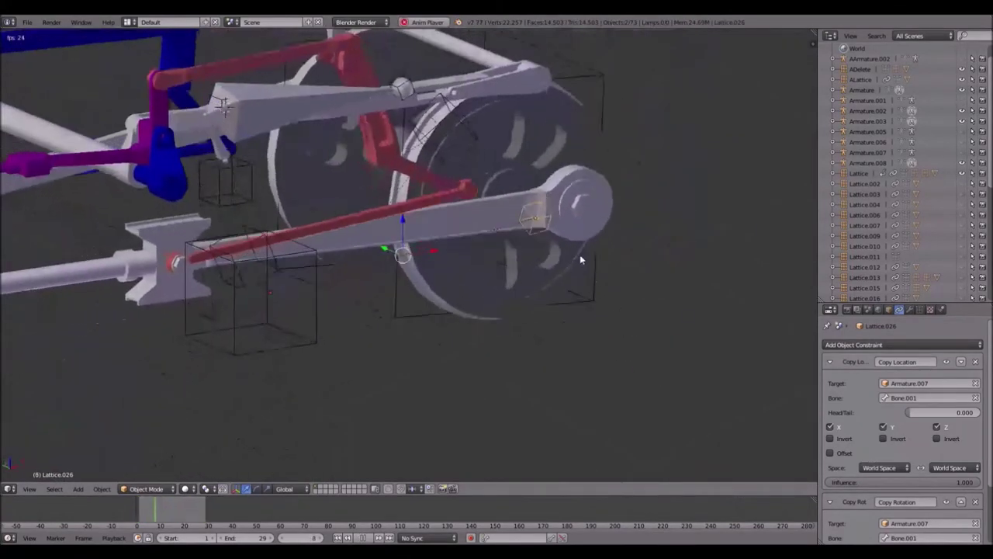
shift+middle_drag(413, 167, 520, 252)
scroll(440, 184, down, 1)
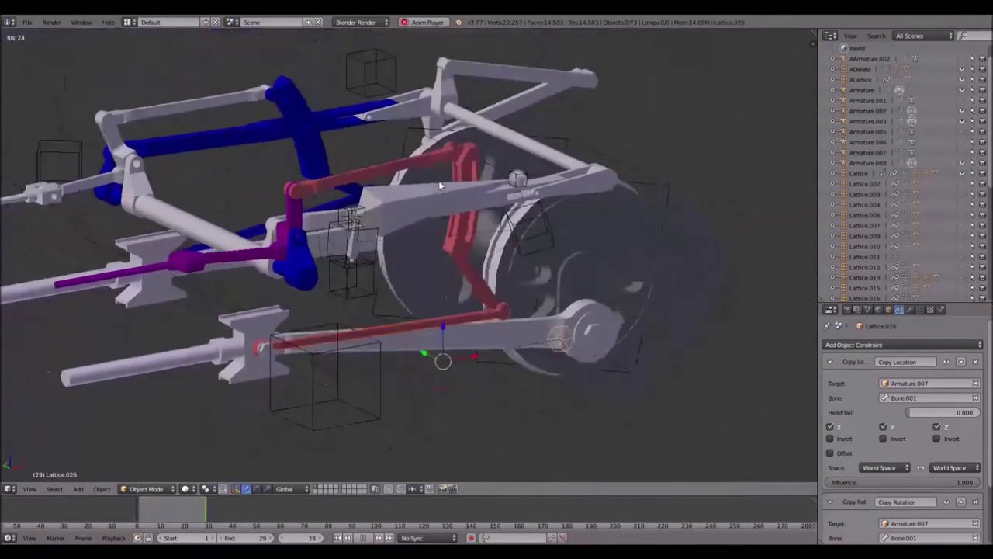
- Rename Armature.008 along the upper rod to AArmature.008 and stop the animation playback
right_click(384, 208)
key(ctrl+Tab)
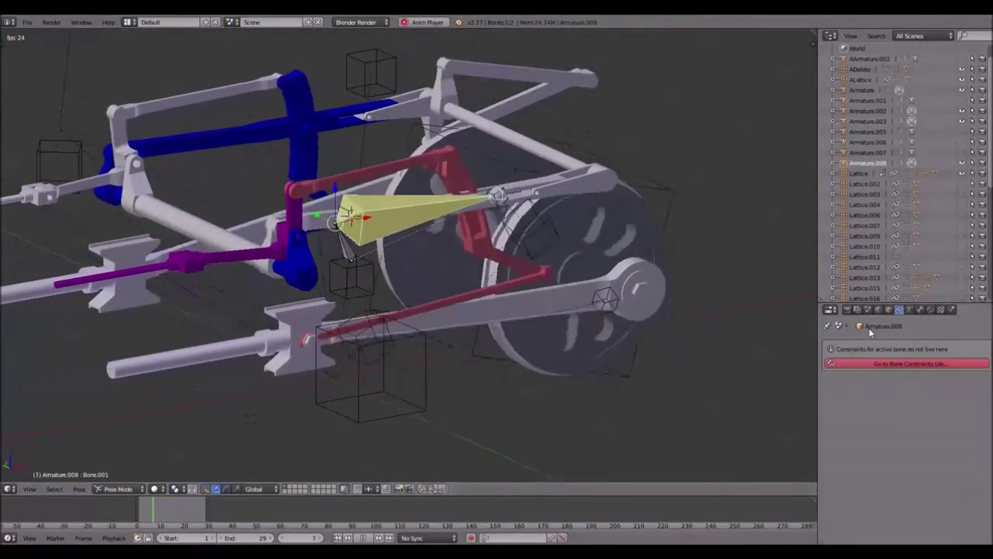
click(888, 309)
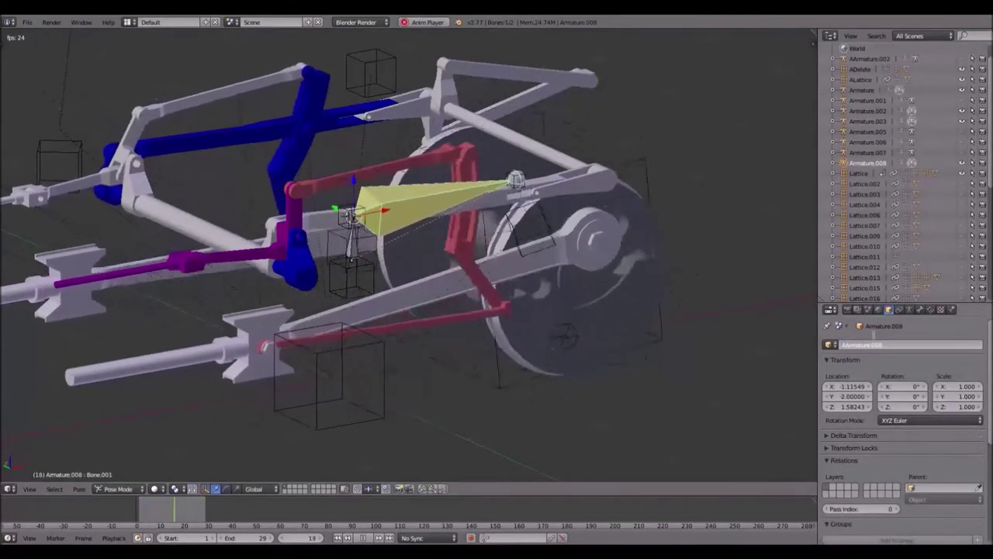
key(Return)
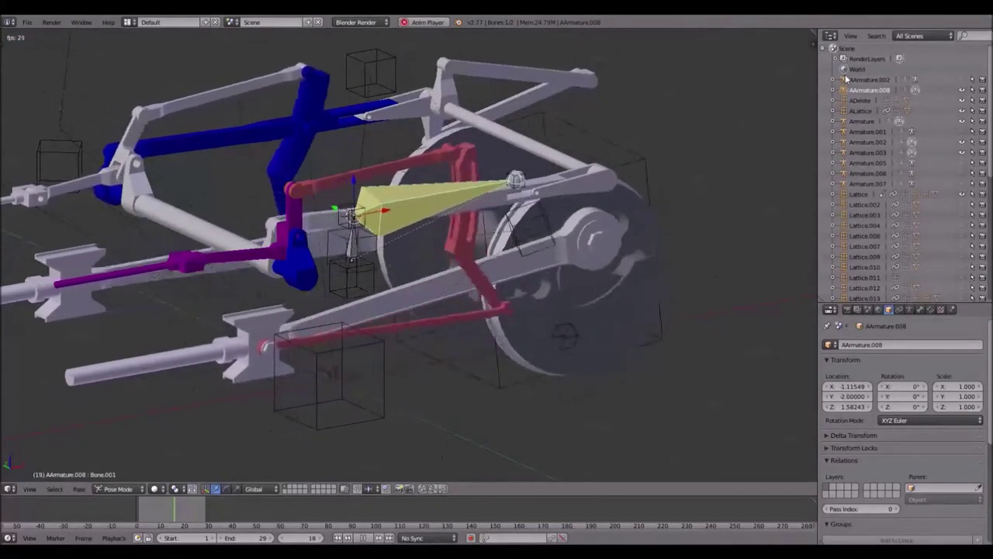
key(Escape)
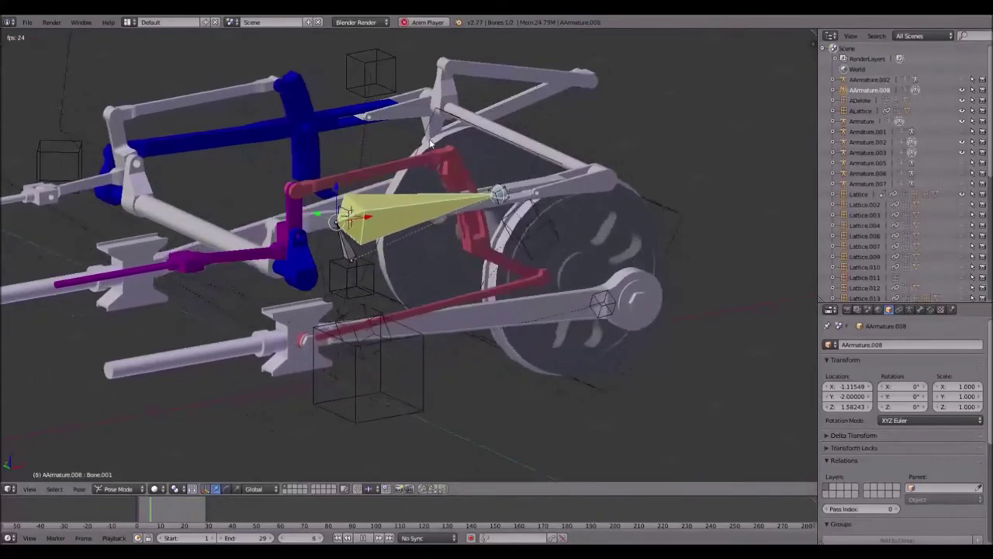
- Duplicate Lattice.027 at the valve lever's pivot in place and scale the copy down to about 0.206
key(KP_1)
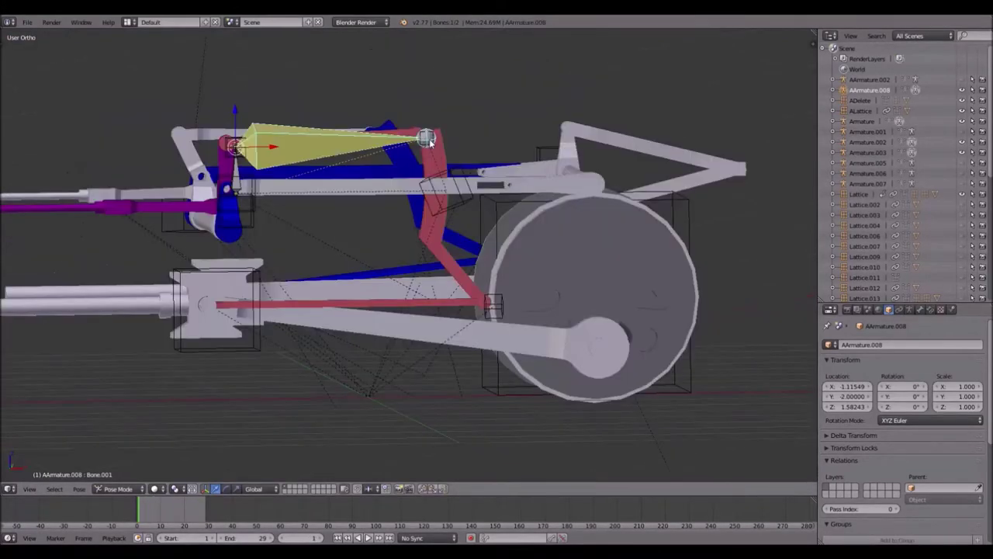
key(z)
shift+middle_drag(259, 155, 372, 142)
scroll(373, 142, up, 3)
shift+middle_drag(351, 59, 348, 92)
key(ctrl+Tab)
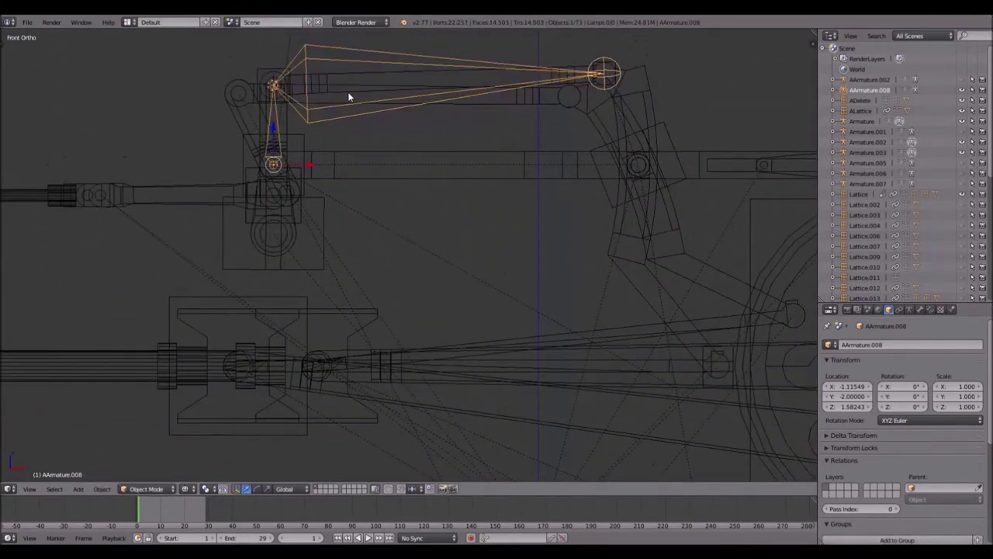
scroll(347, 91, up, 2)
shift+middle_drag(308, 125, 313, 208)
right_click(313, 211)
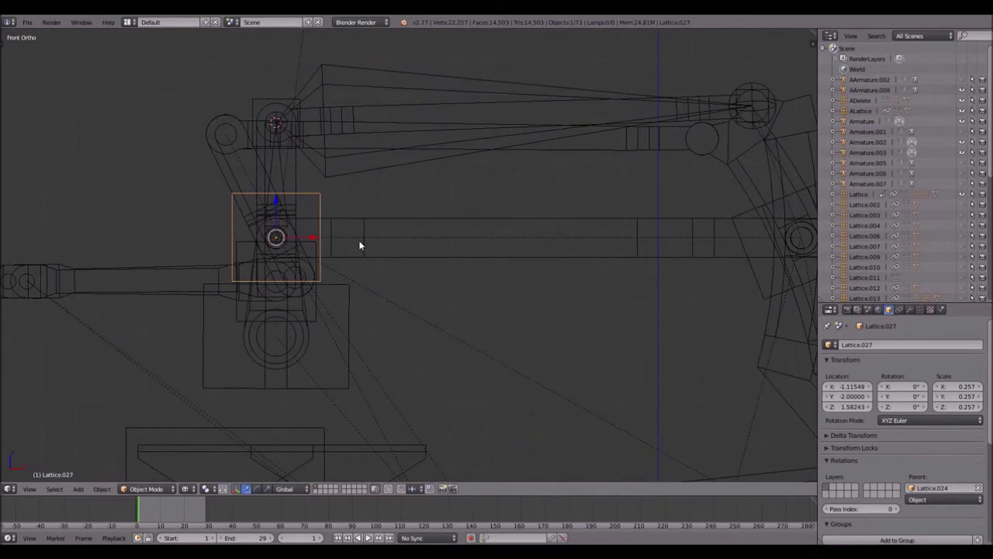
key(shift+d)
key(s)
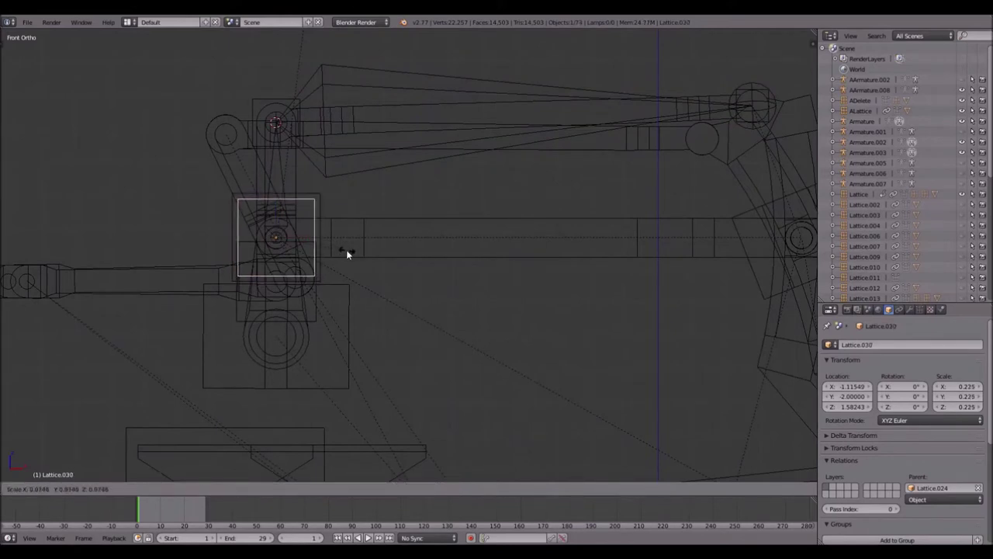
click(341, 251)
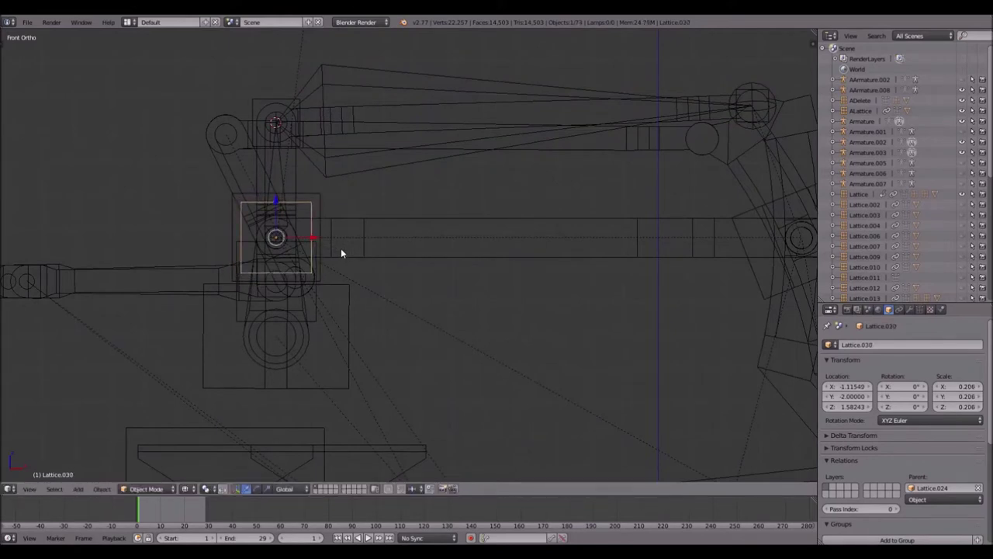
- Add Copy Location and Copy Rotation constraints to the duplicated lattice at the valve lever's pivot
click(900, 309)
click(879, 345)
click(798, 369)
click(856, 347)
click(797, 381)
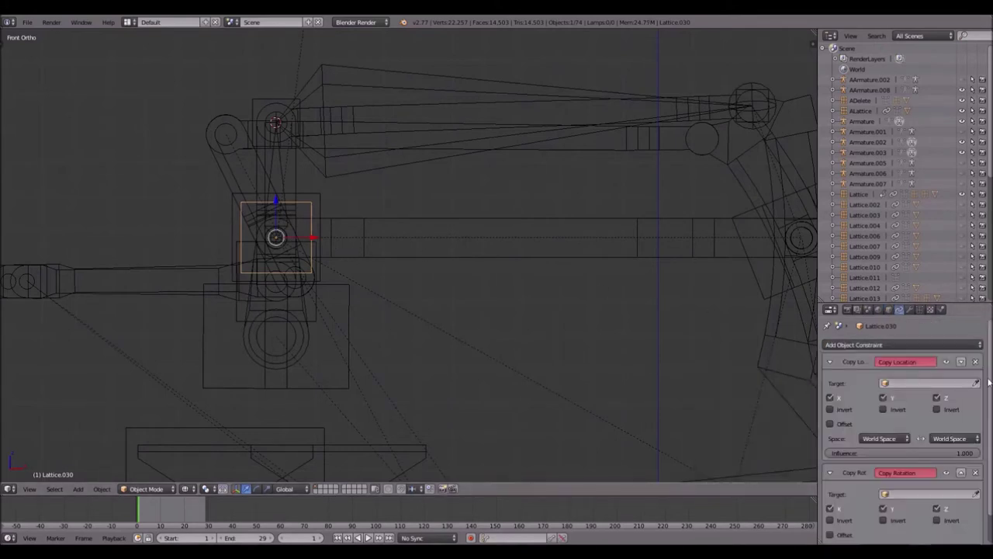
- Target the duplicated lattice's Copy Location constraint to AArmature.008 with Bone as the bone
click(976, 384)
click(345, 80)
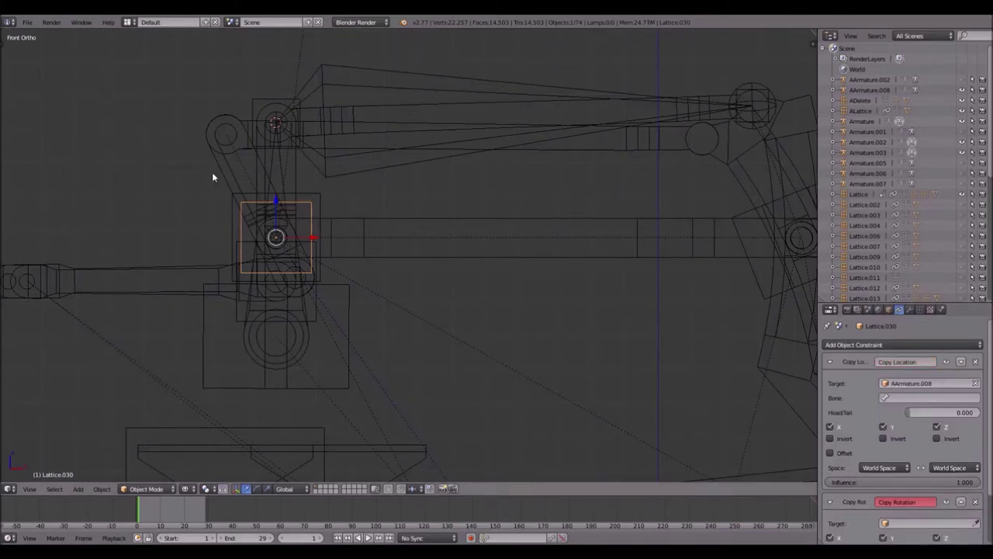
click(932, 397)
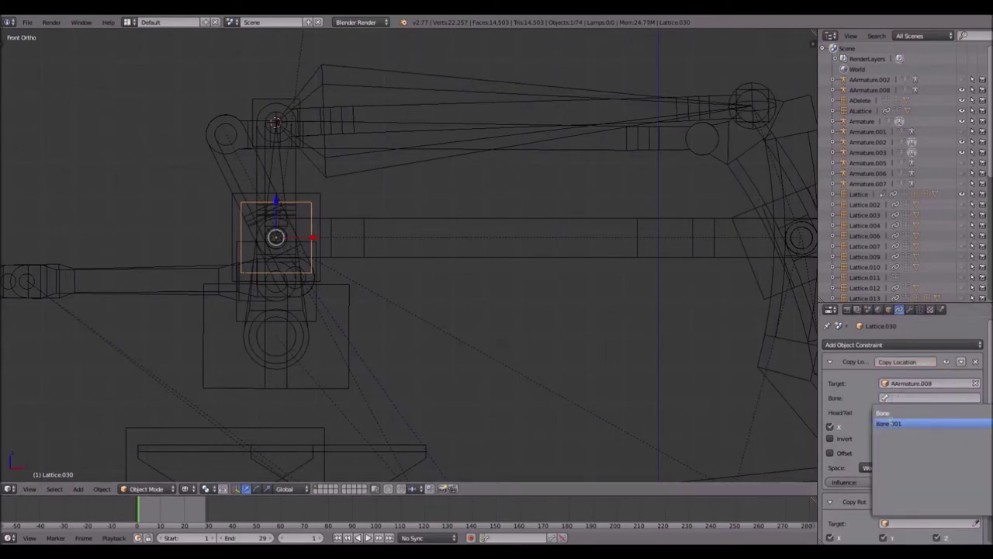
click(888, 424)
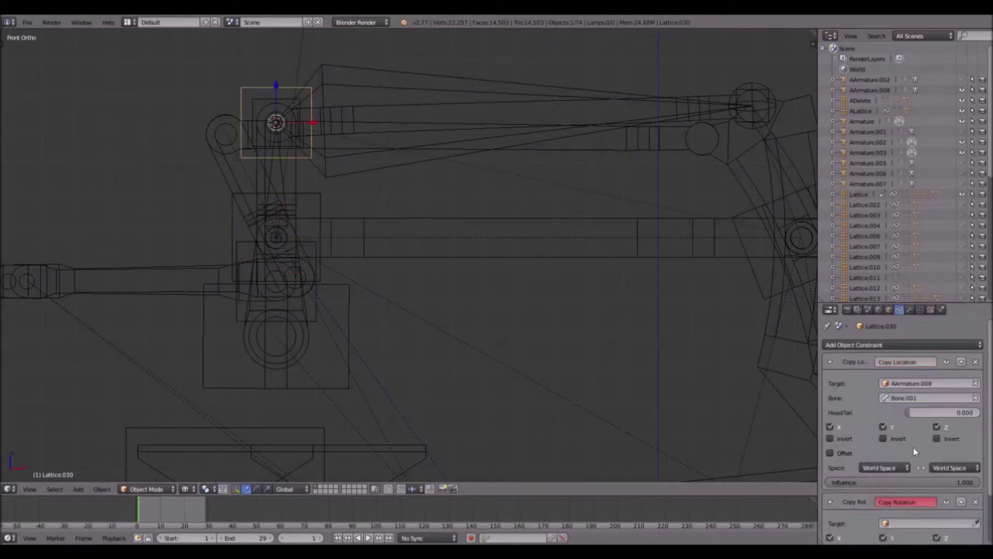
click(895, 396)
click(883, 413)
- Target the duplicated lattice's Copy Rotation constraint to AArmature.008 with Bone as the bone
click(975, 523)
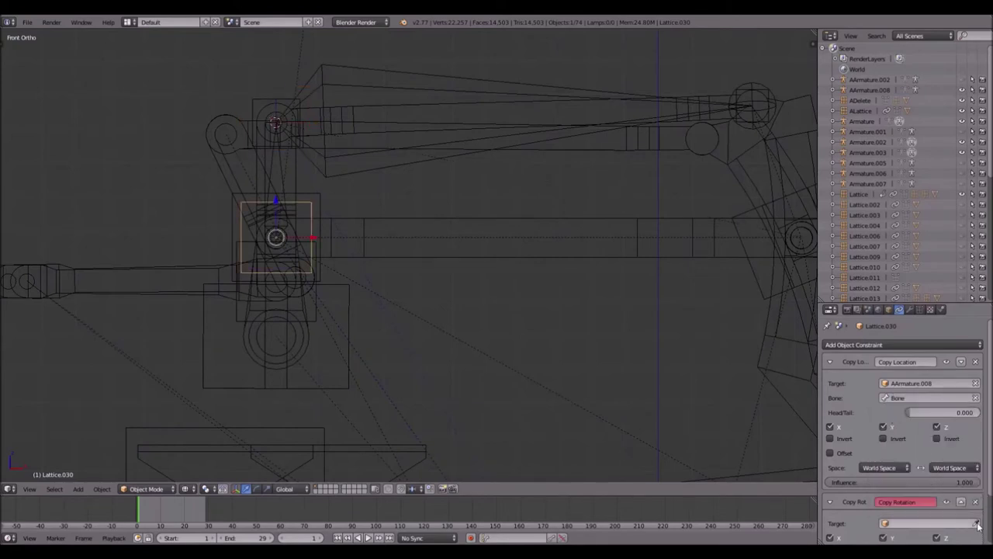
click(329, 75)
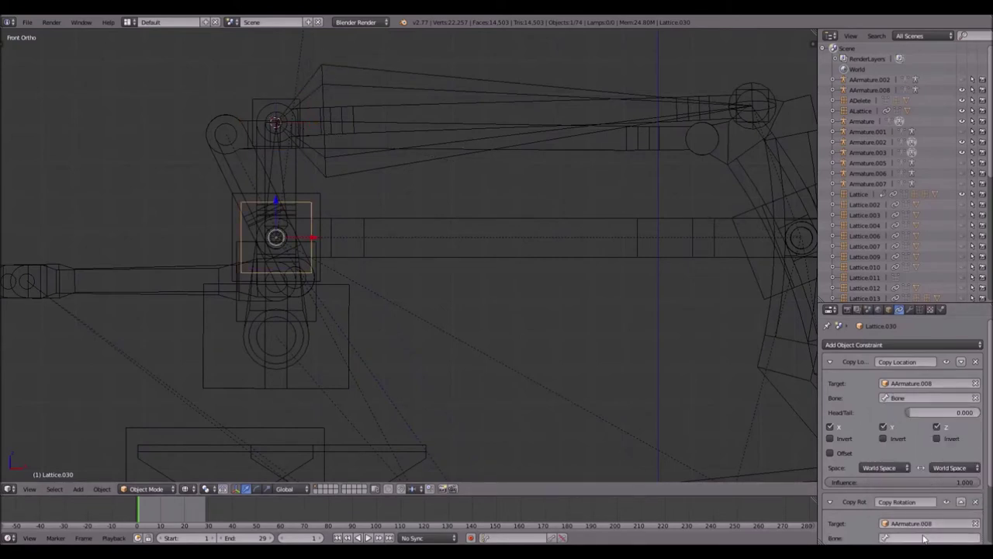
click(920, 536)
click(883, 431)
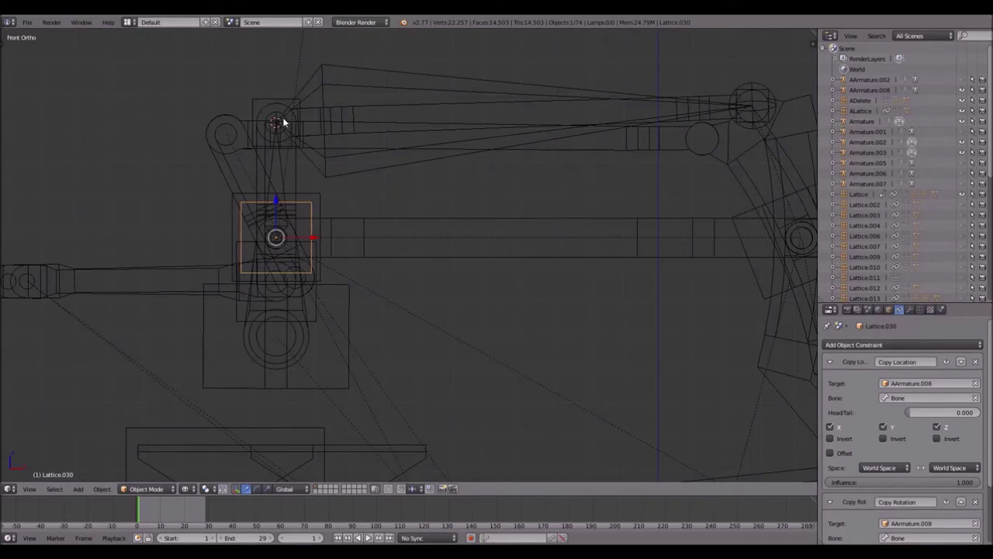
shift+middle_drag(284, 122, 281, 155)
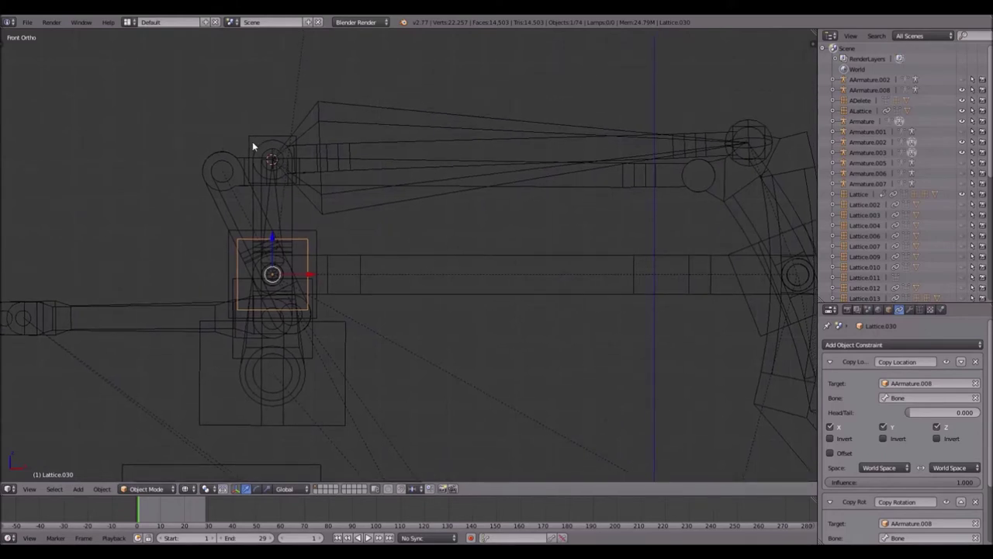
- Add Copy Location and Copy Rotation constraints to Lattice.028 at the upper rod's joint with the valve lever
right_click(252, 142)
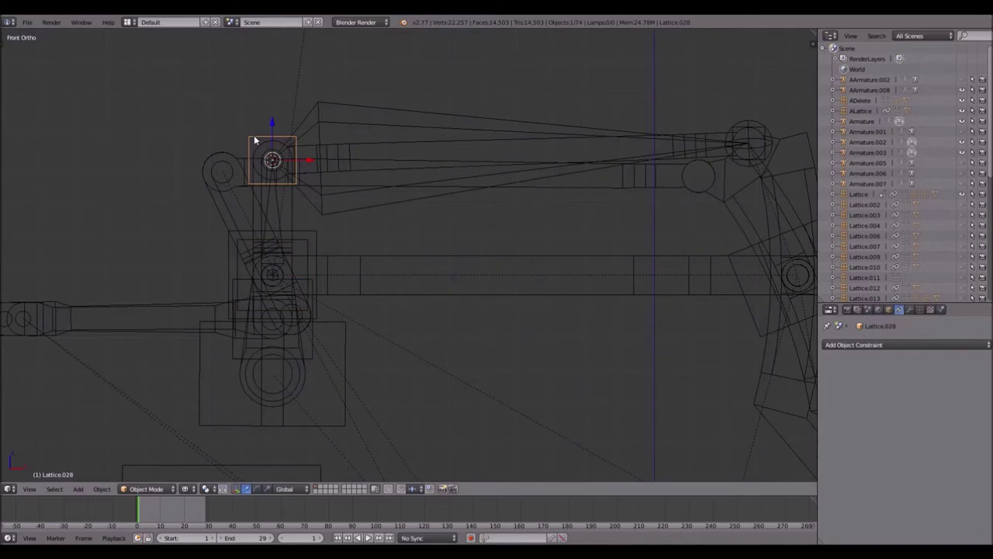
click(910, 346)
click(798, 369)
click(867, 346)
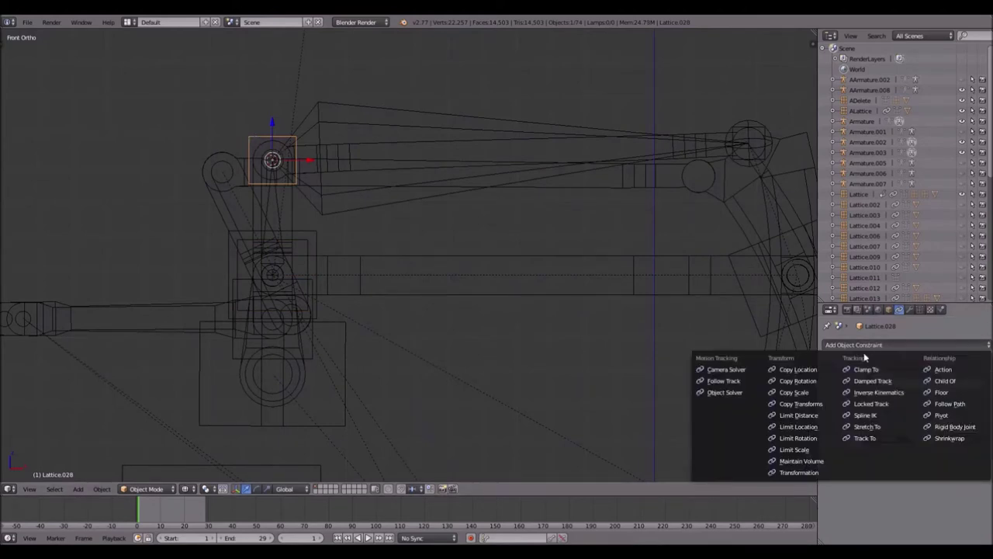
click(799, 380)
- Target Lattice.028's Copy Location constraint to AArmature.008 with Bone.001 as the bone
click(976, 383)
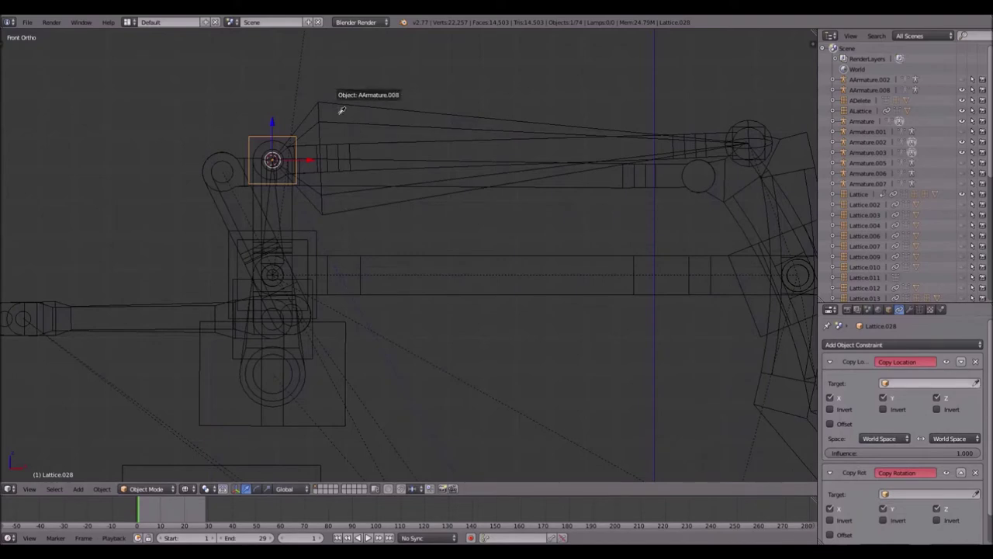
click(339, 109)
click(929, 397)
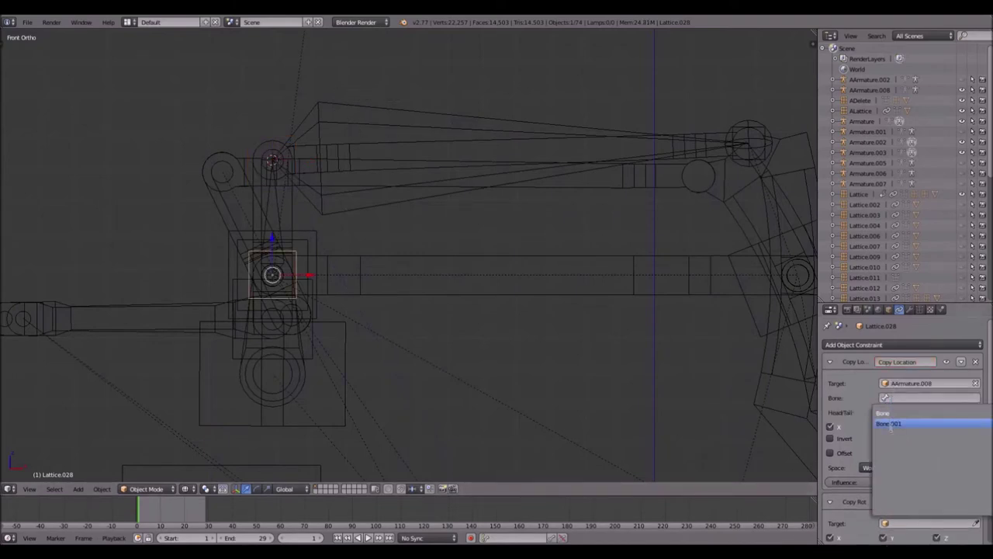
click(904, 423)
- Target Lattice.028's Copy Rotation constraint to AArmature.008 with Bone.001 as the bone
click(978, 526)
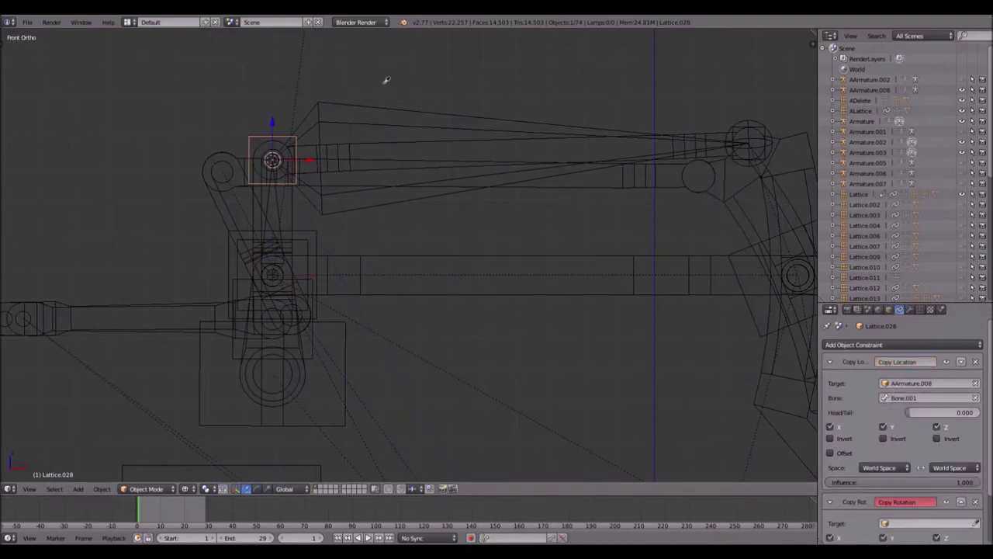
click(337, 112)
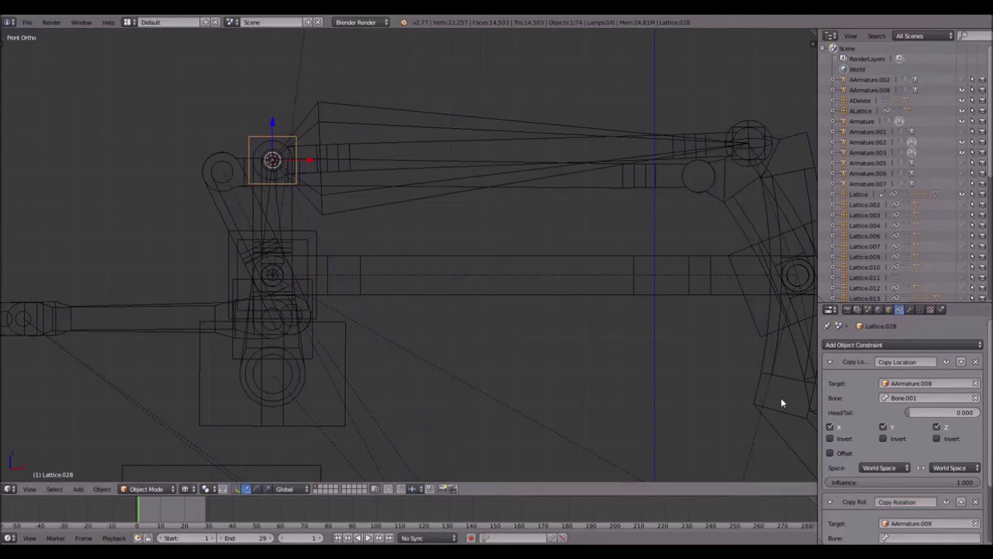
click(930, 537)
text(Bone.001)
key(Return)
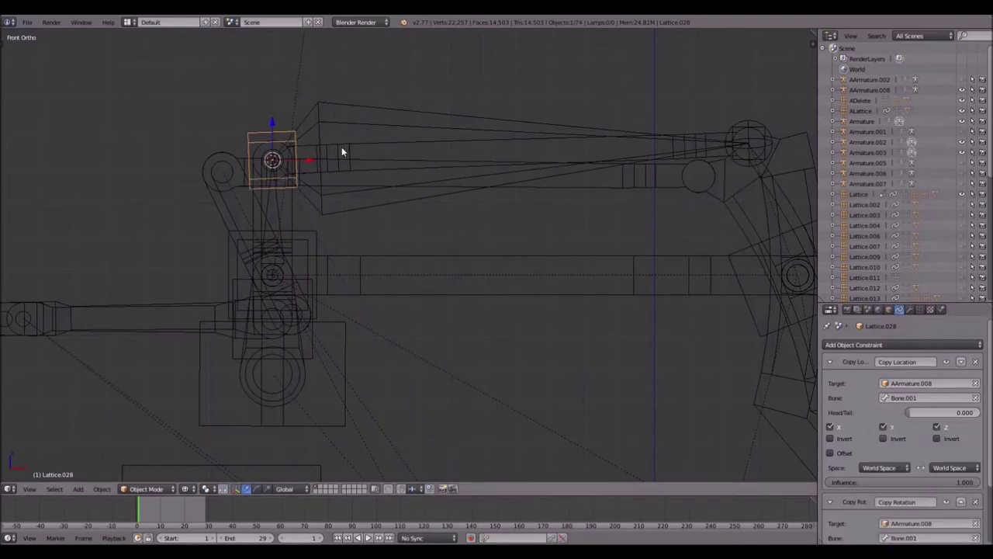
- Parent the upper rod to Lattice.028 at its joint with the valve lever
scroll(326, 183, up, 2)
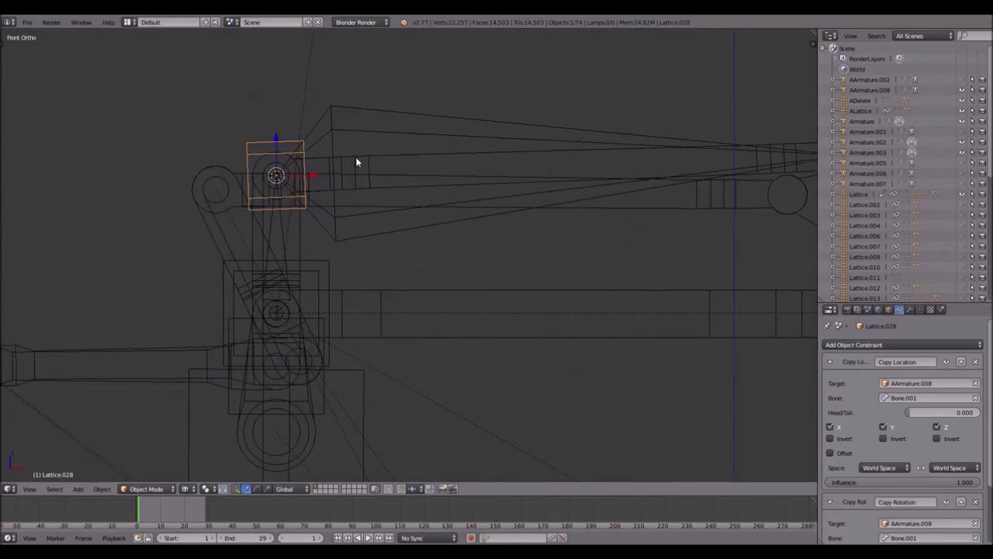
right_click(357, 162)
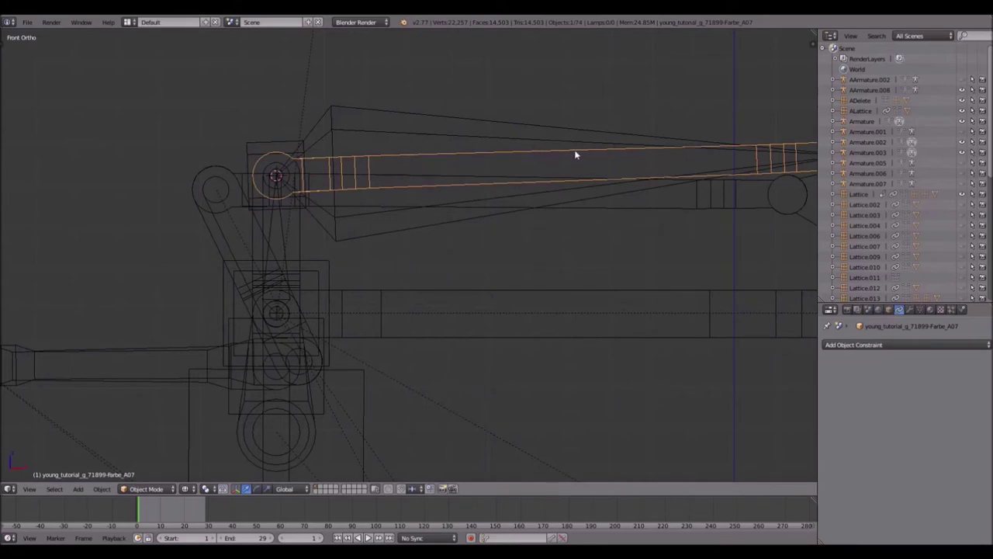
scroll(724, 186, down, 1)
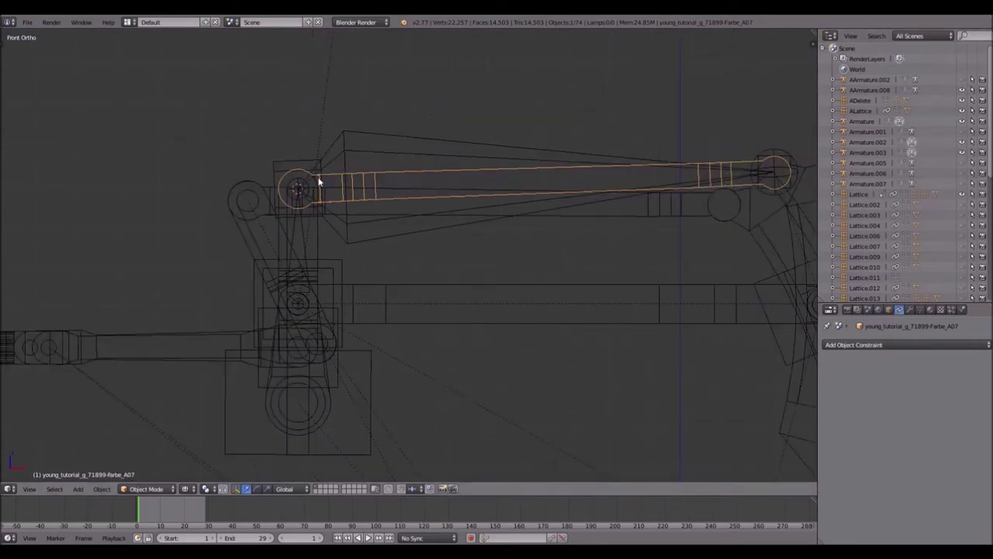
shift+right_click(279, 167)
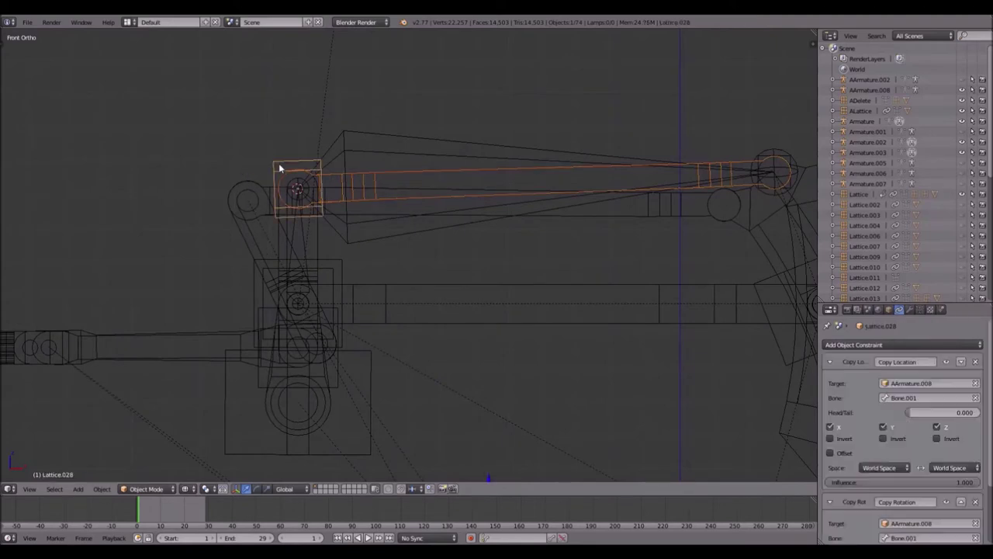
key(ctrl+p)
click(348, 231)
- Try to parent Lattice.030 at the lever's pivot to the valve lever
right_click(329, 270)
scroll(311, 245, up, 1)
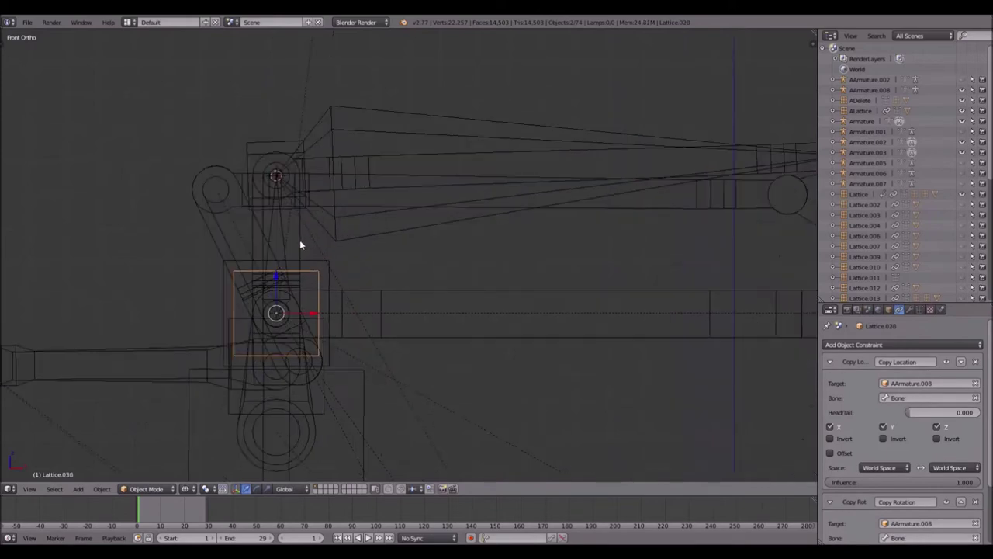
shift+right_click(299, 240)
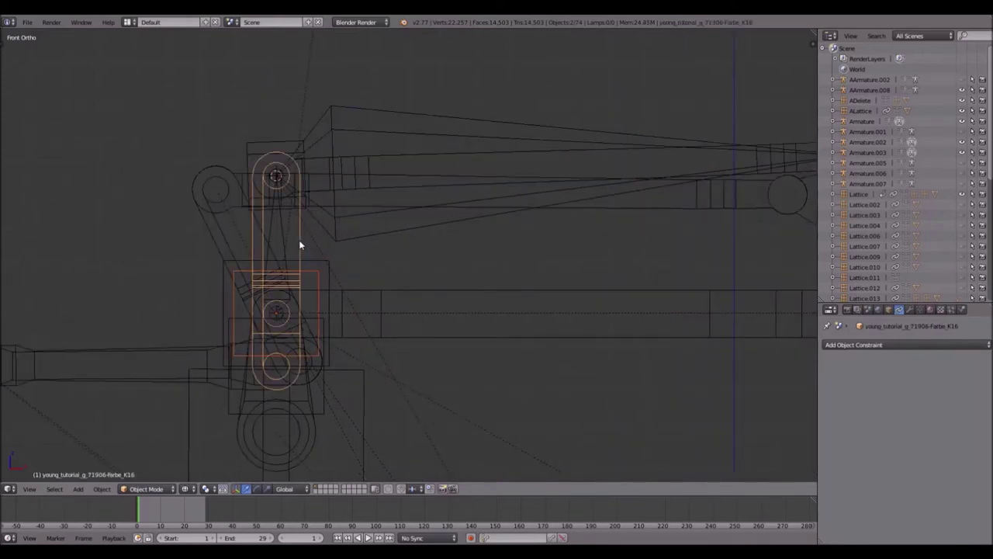
key(ctrl+p)
click(303, 240)
- Play the animation in solid shading from an angled view to check how the valve lever and upper rod move
scroll(325, 215, down, 1)
shift+middle_drag(385, 257, 311, 263)
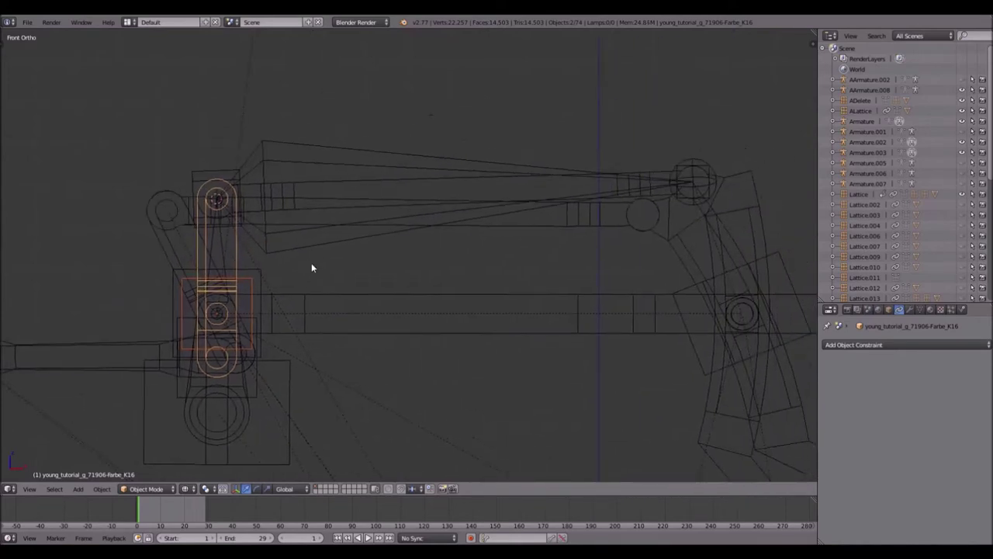
key(alt+a)
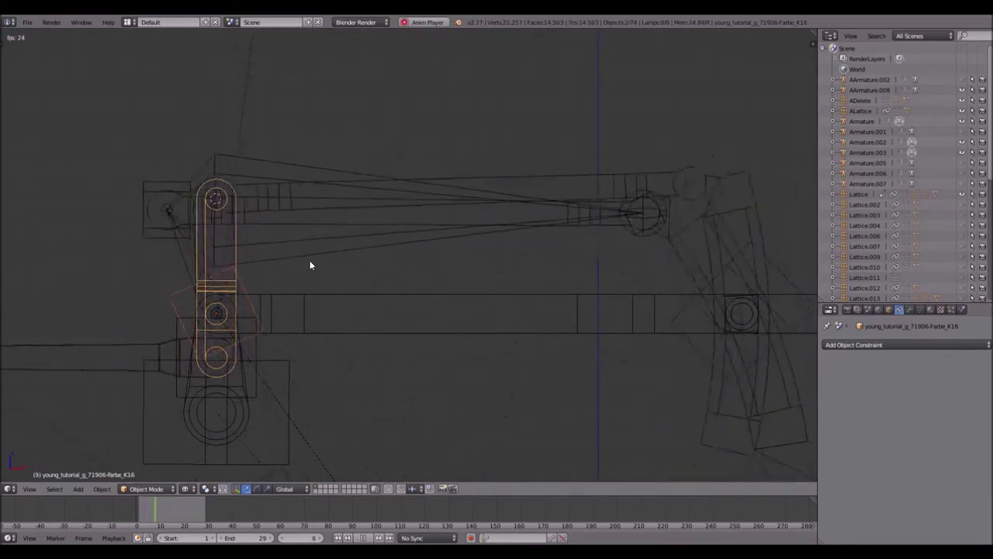
key(z)
middle_drag(324, 247, 341, 259)
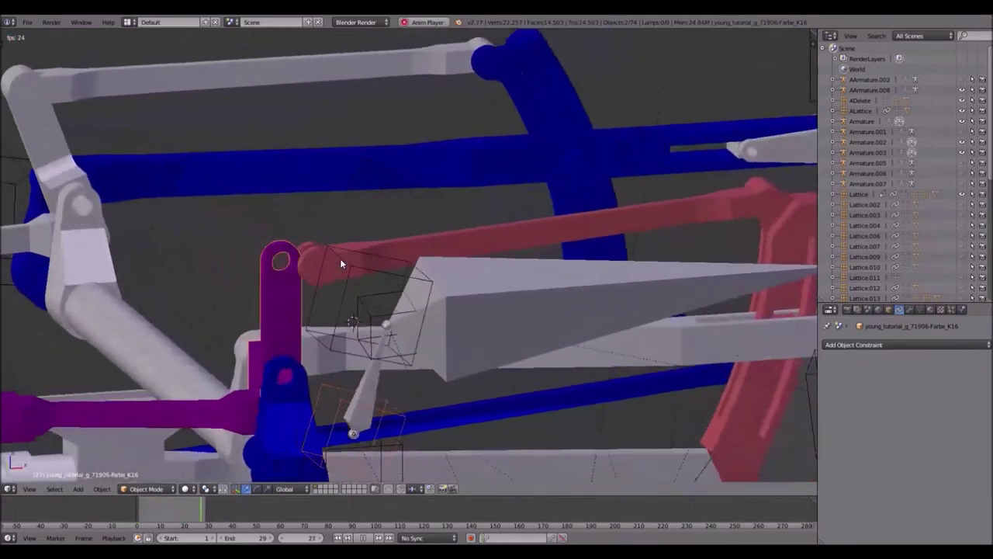
scroll(341, 259, down, 2)
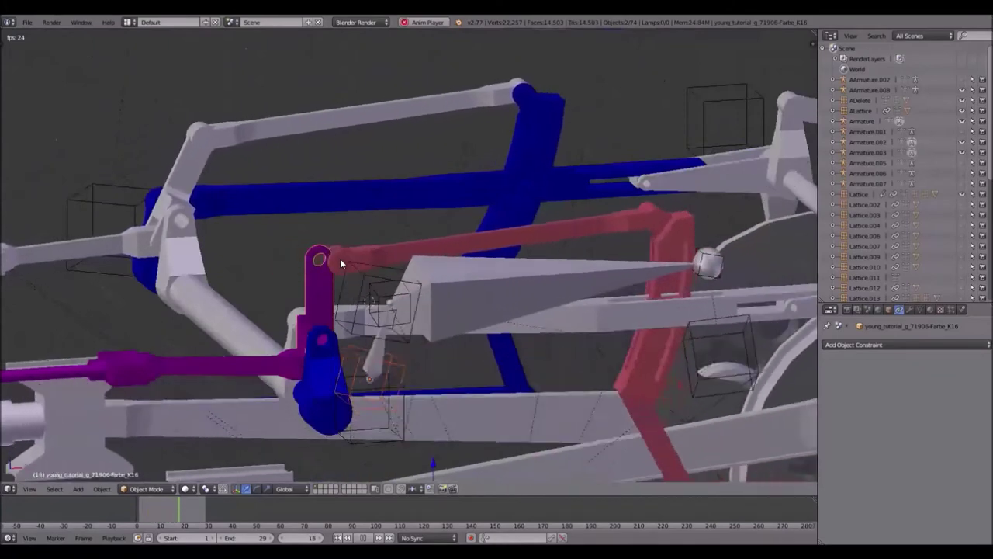
key(Escape)
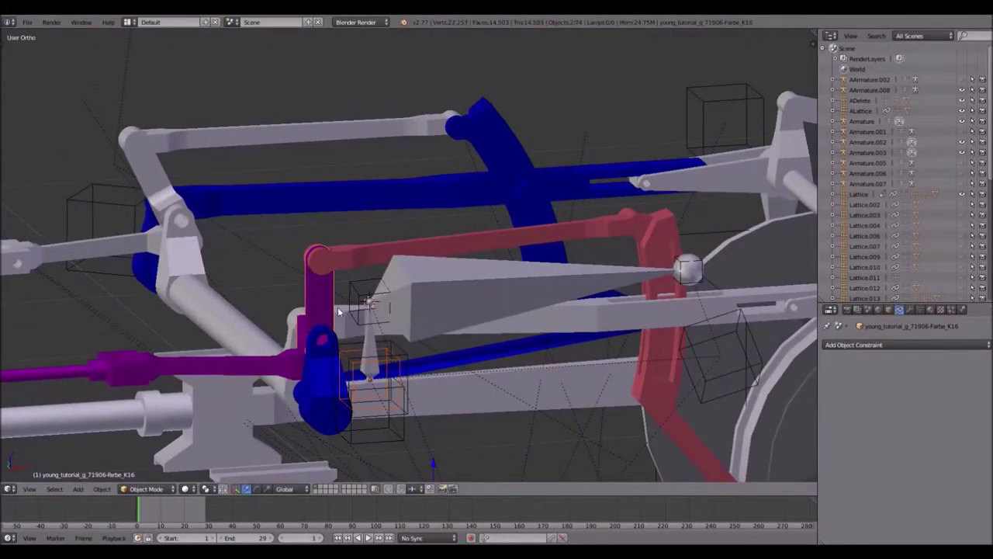
- Clear Lattice.030's parent and parent the valve lever to that lattice instead
click(888, 309)
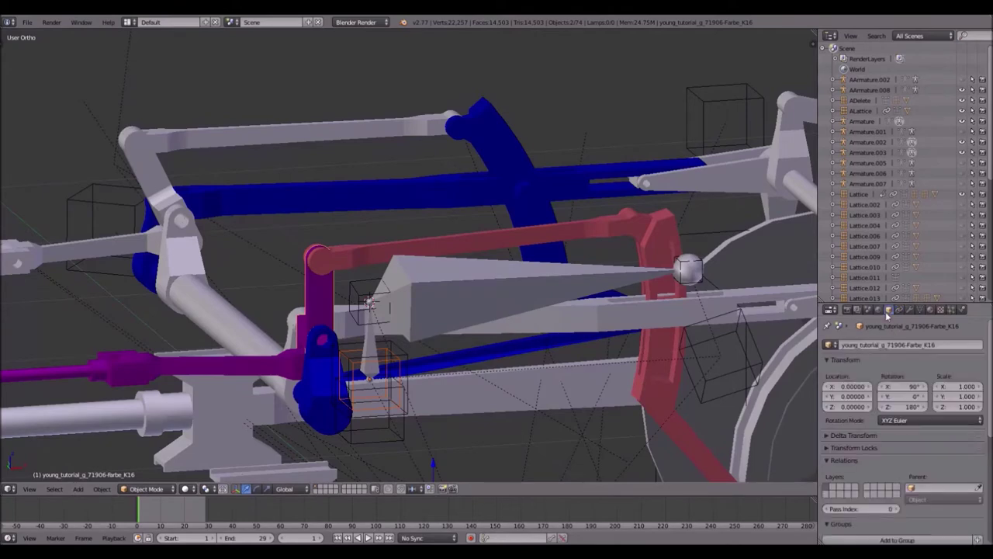
key(z)
right_click(333, 285)
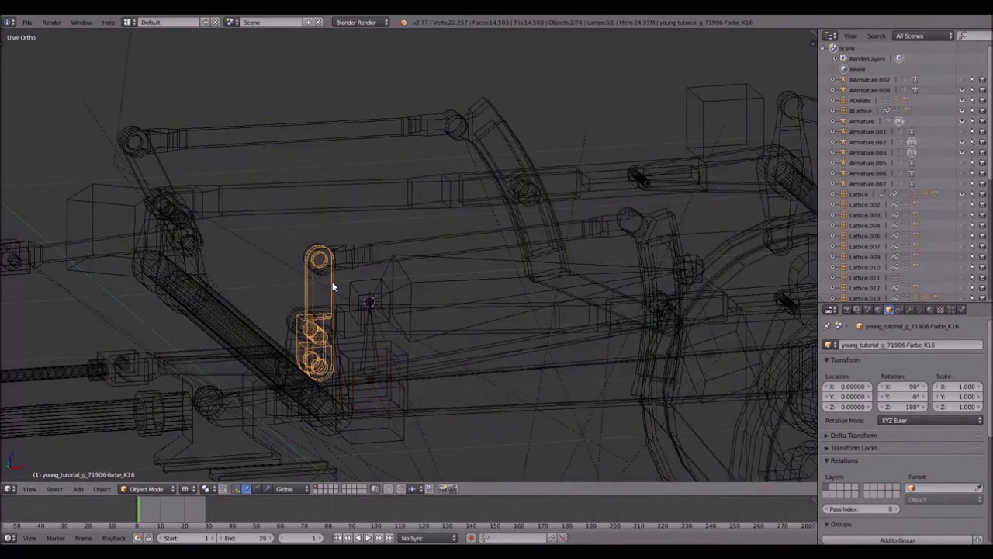
shift+right_click(400, 361)
key(ctrl+p)
click(397, 362)
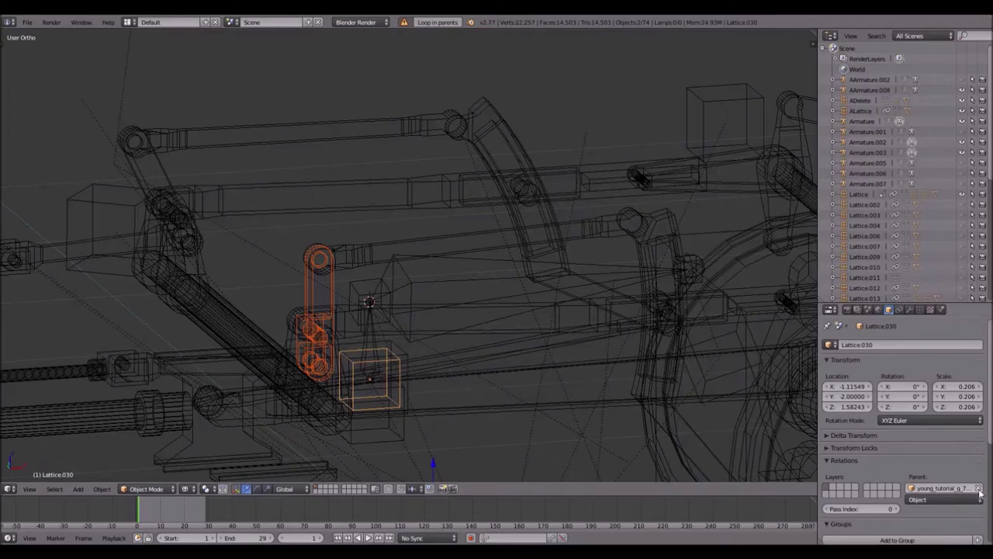
click(979, 489)
key(ctrl+p)
click(388, 384)
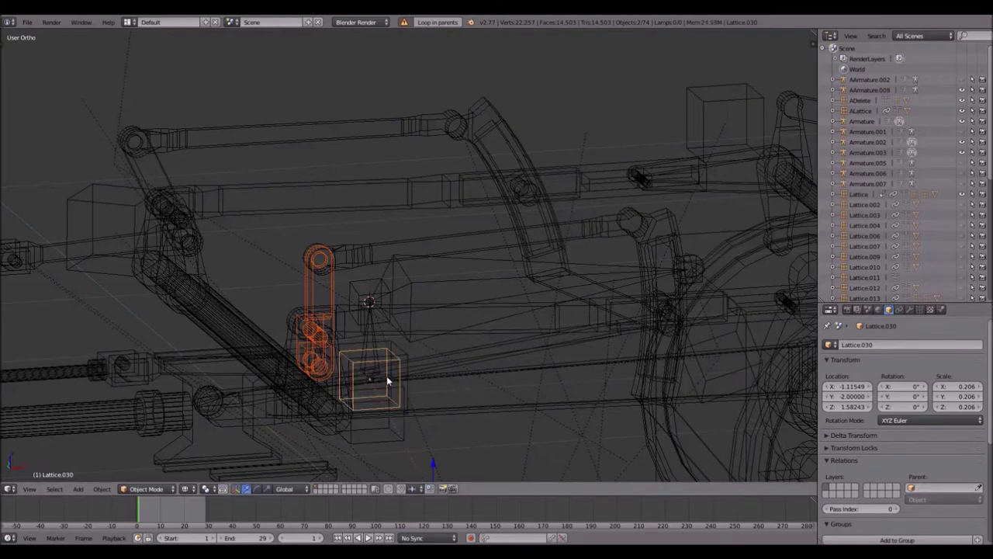
- Replay the animation in solid shading to check that the valve lever follows its bone with the connected rods
key(alt+a)
key(z)
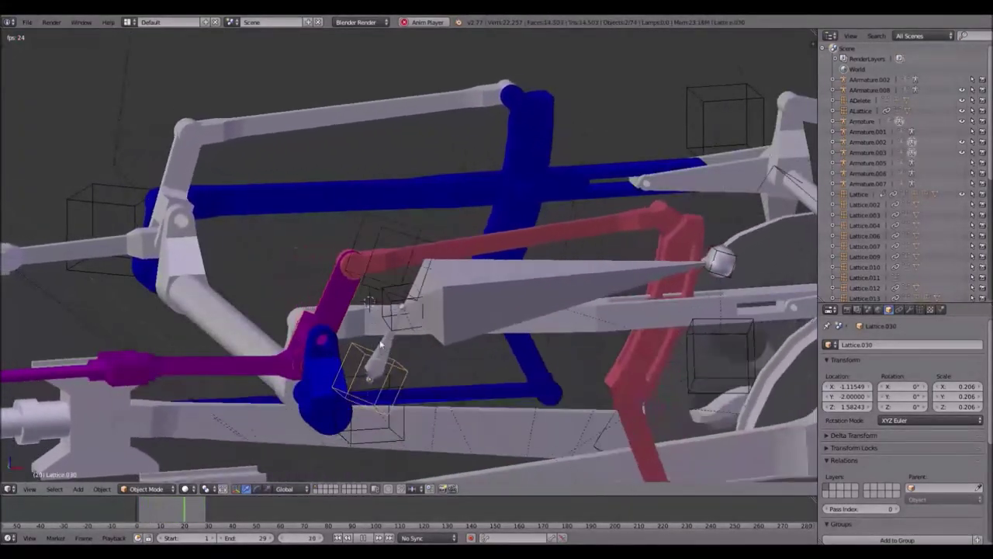
scroll(368, 302, down, 2)
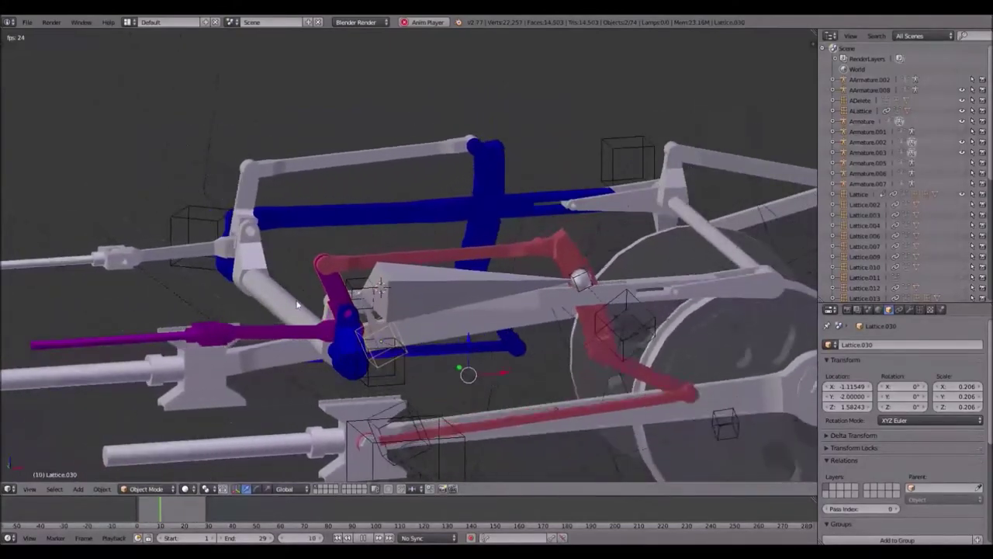
key(Escape)
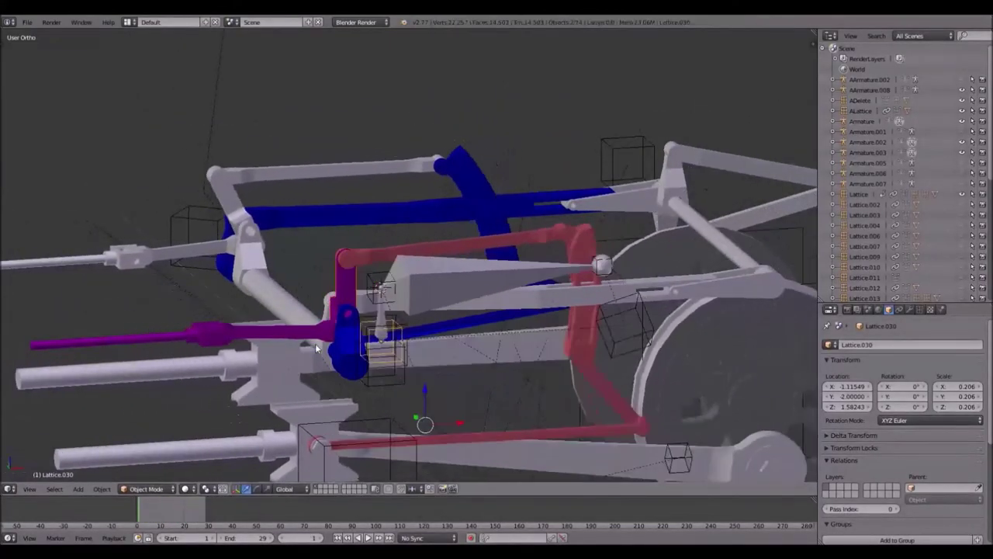
- Switch the viewport to wireframe shading in front orthographic view around the upper rod's fork joint
key(z)
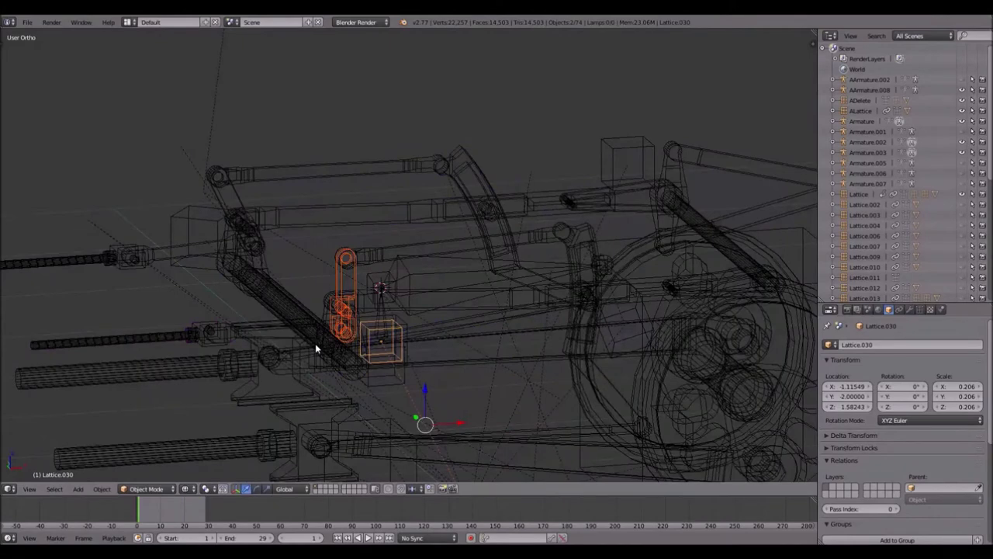
key(KP_1)
shift+middle_drag(321, 294, 477, 236)
scroll(461, 231, up, 3)
middle_drag(497, 110, 675, 223)
key(KP_1)
key(shift+a)
click(706, 222)
key(s)
click(559, 102)
key(g)
click(409, 191)
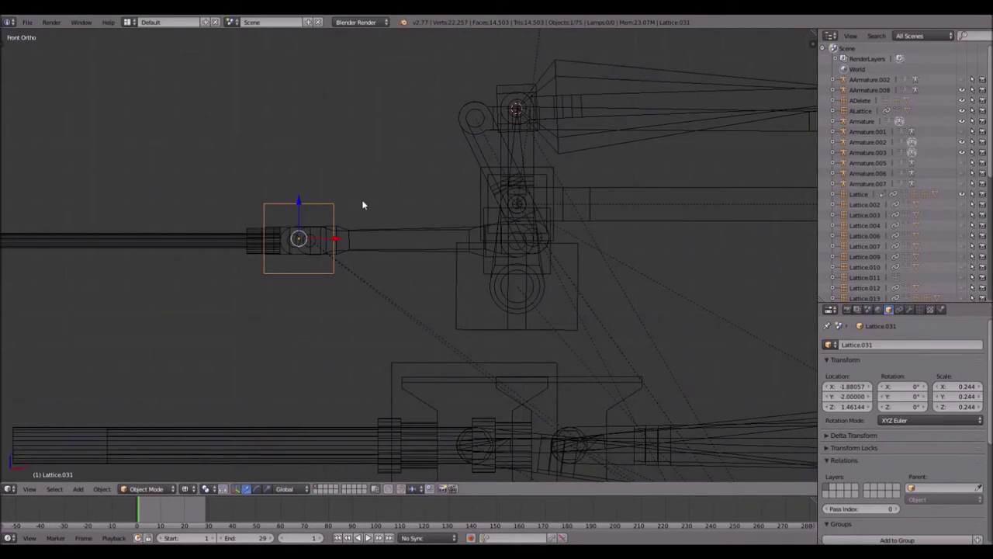
shift+middle_drag(361, 205, 344, 207)
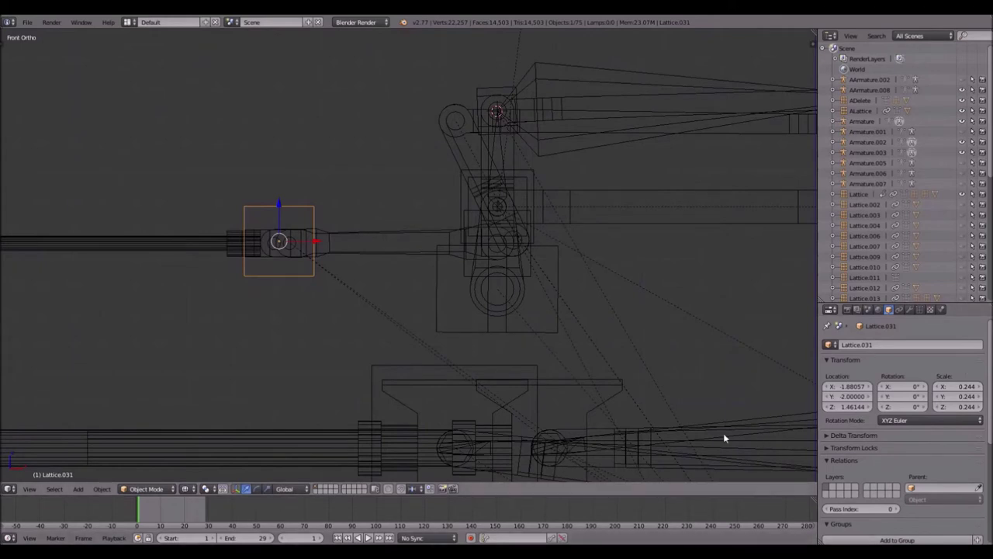
key(x)
click(148, 127)
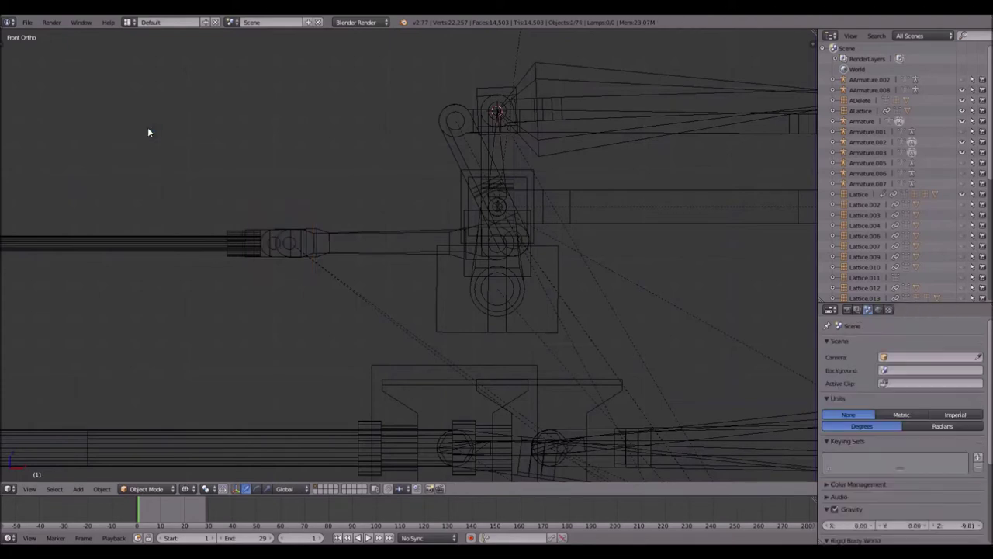
- Duplicate Lattice.029 at the lever joint and place the copy over the upper rod's fork joint, at about X -1.899
right_click(464, 276)
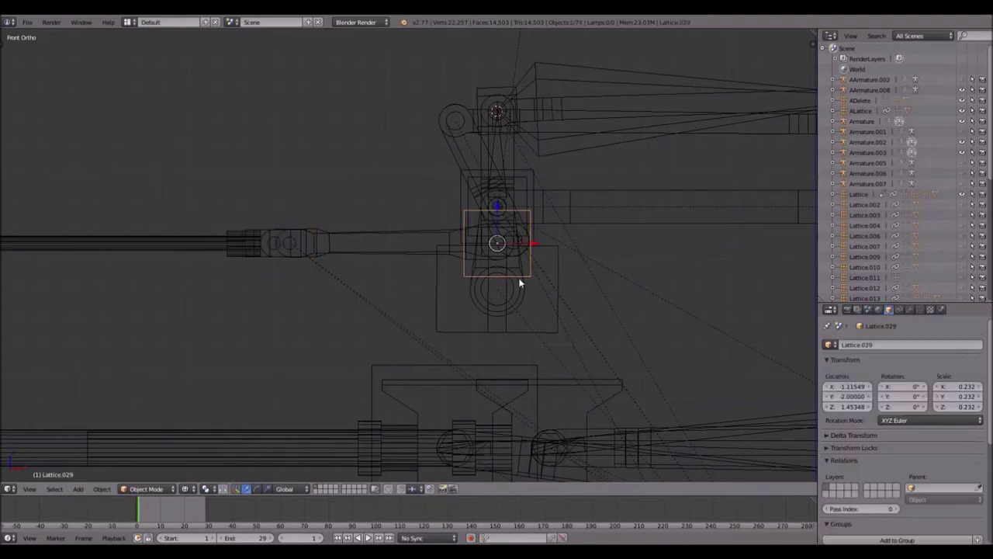
click(900, 311)
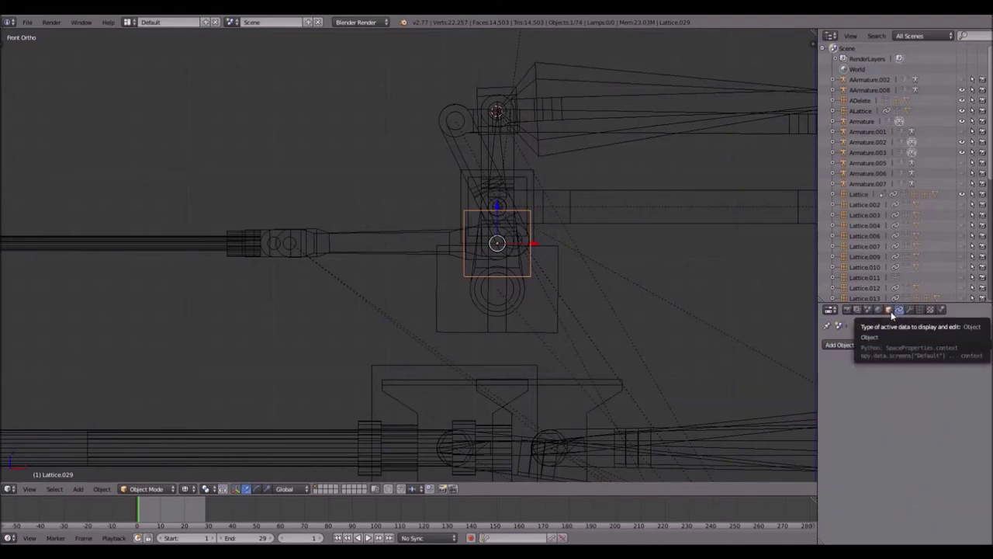
click(890, 310)
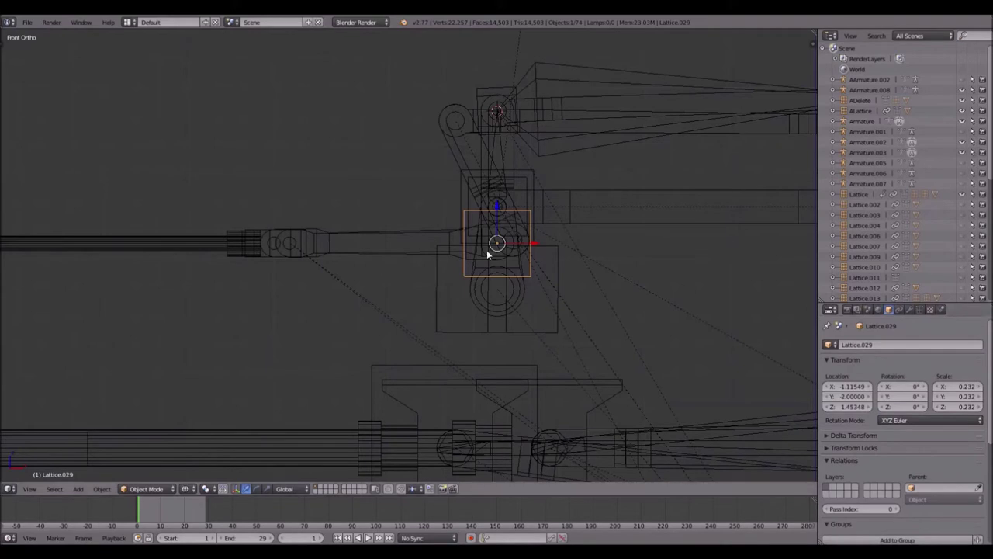
key(shift+d)
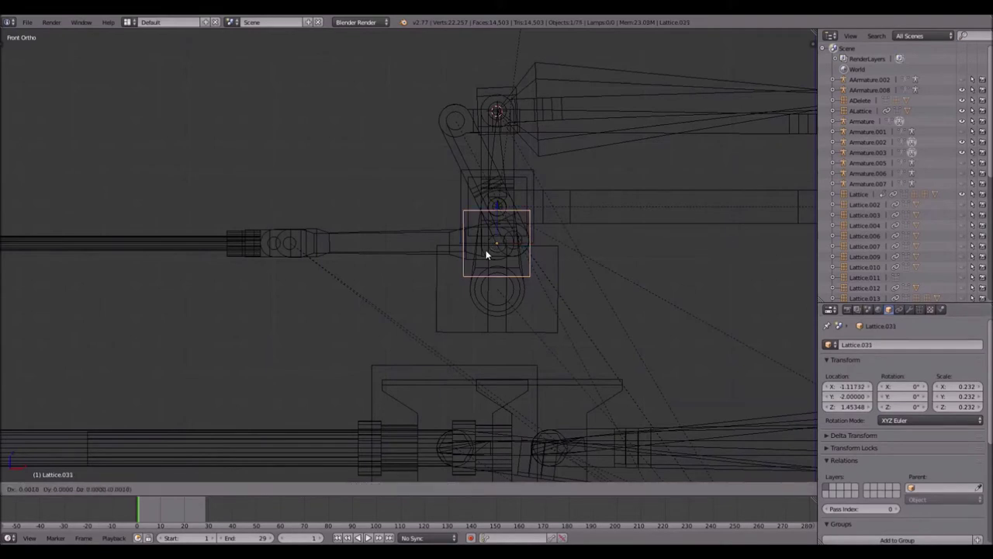
click(262, 263)
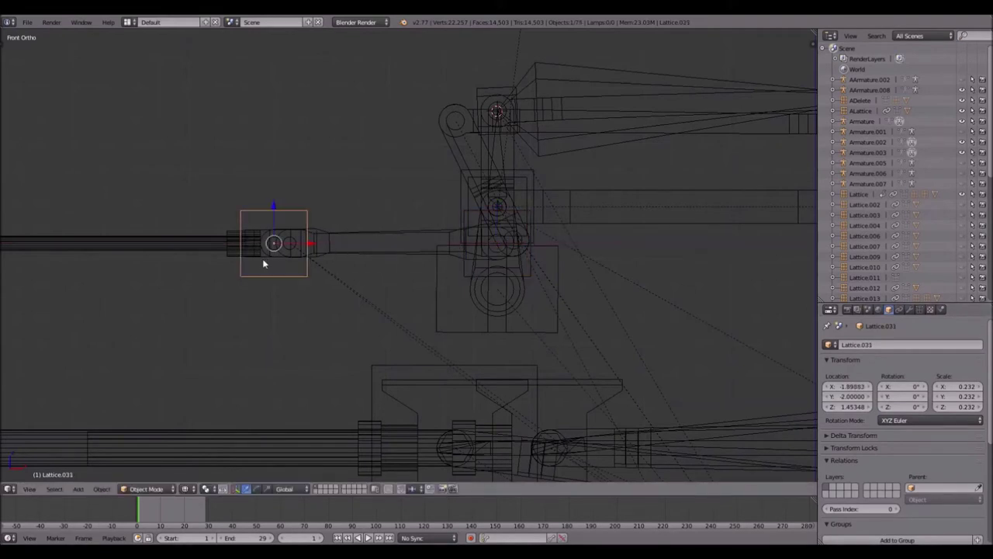
- Scale the copied lattice on the fork joint to about 0.208
scroll(263, 263, up, 7)
key(s)
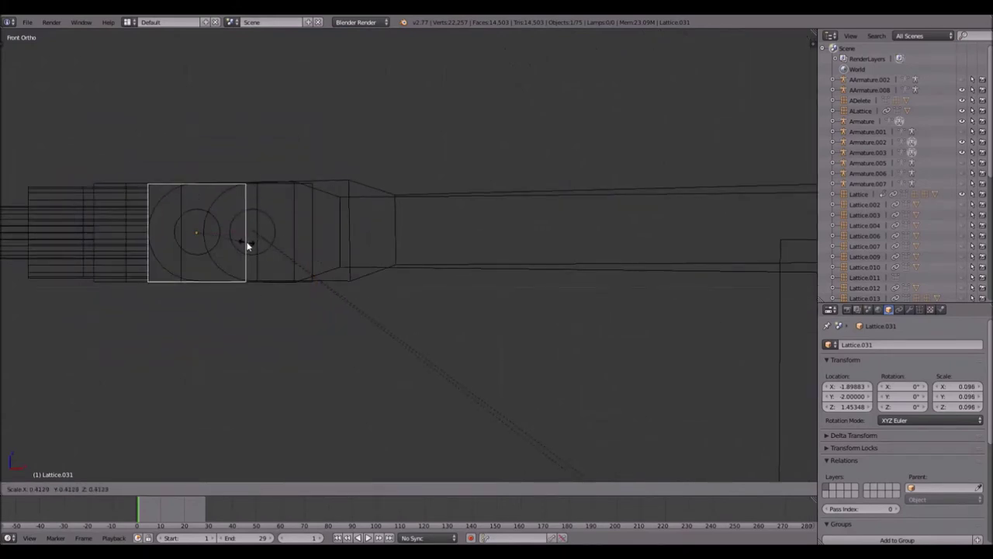
click(248, 243)
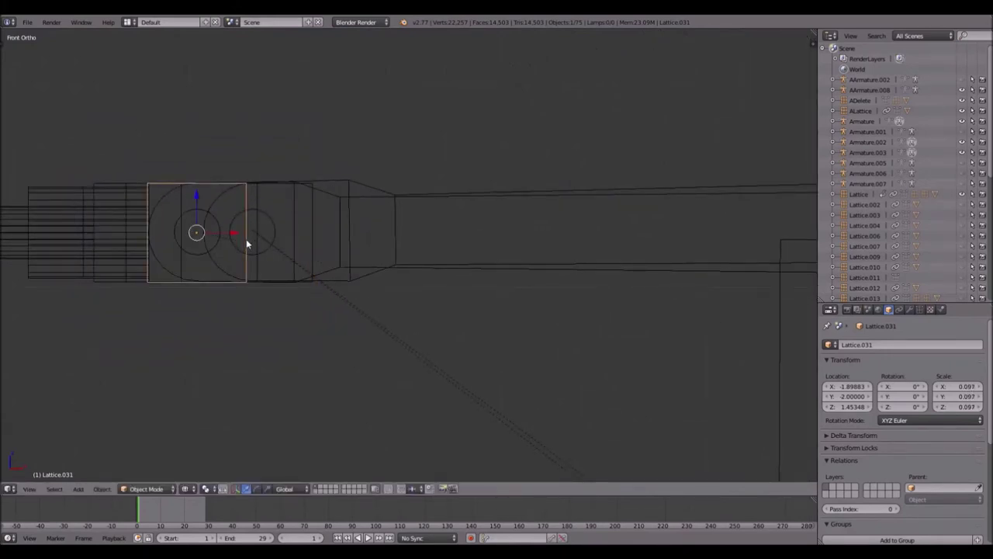
scroll(248, 243, down, 6)
key(s)
click(186, 254)
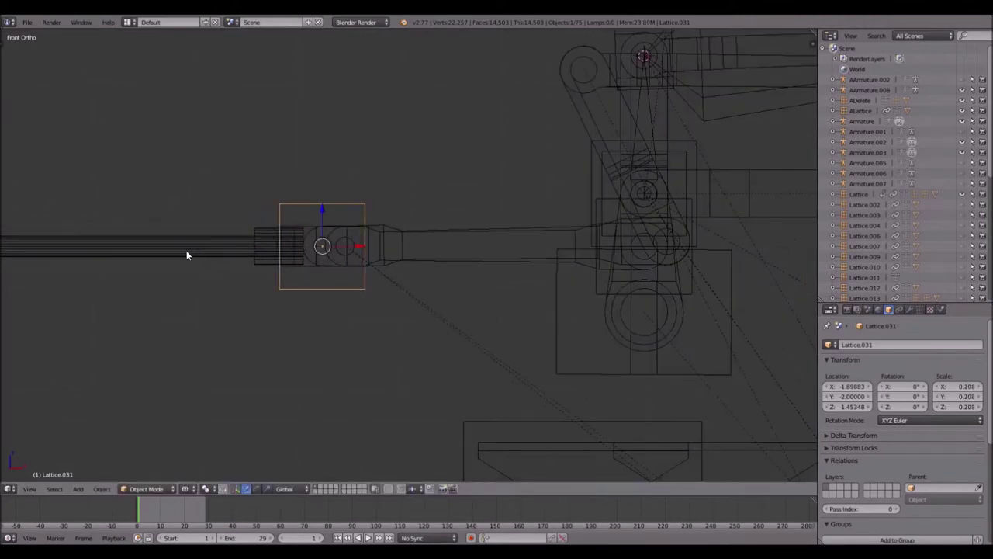
- Duplicate the fork joint's lattice in place and enlarge the copy to a scale of about 0.297
key(shift+d)
key(s)
click(233, 272)
- Snap the 3D cursor to the new lattice and add a single-bone armature there, rotated 180° in the front view
scroll(234, 264, down, 3)
key(shift+s)
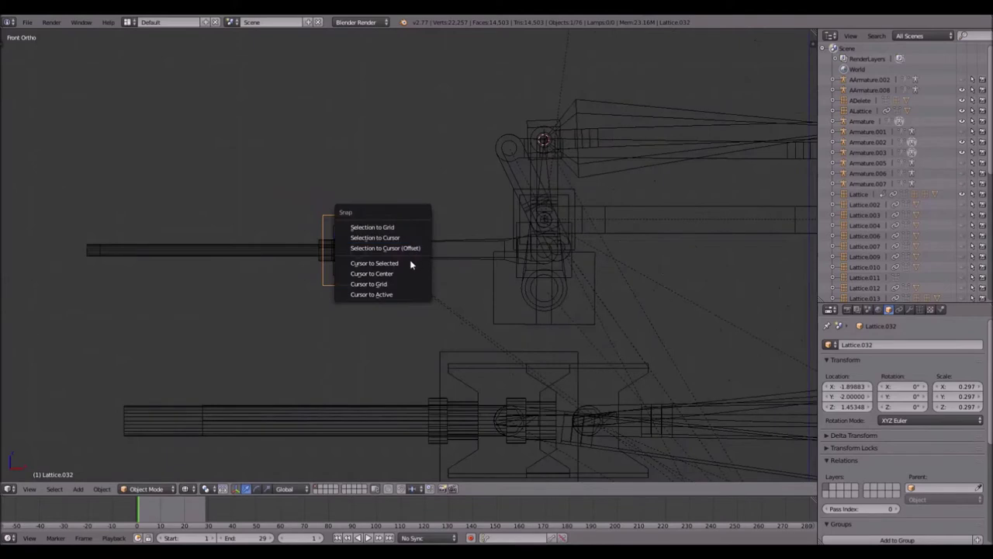
click(412, 265)
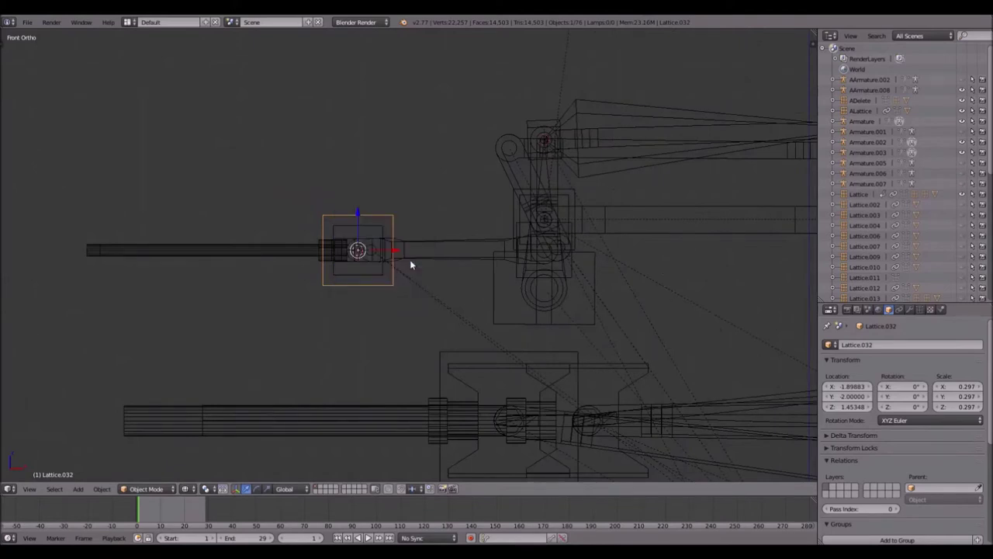
key(shift+a)
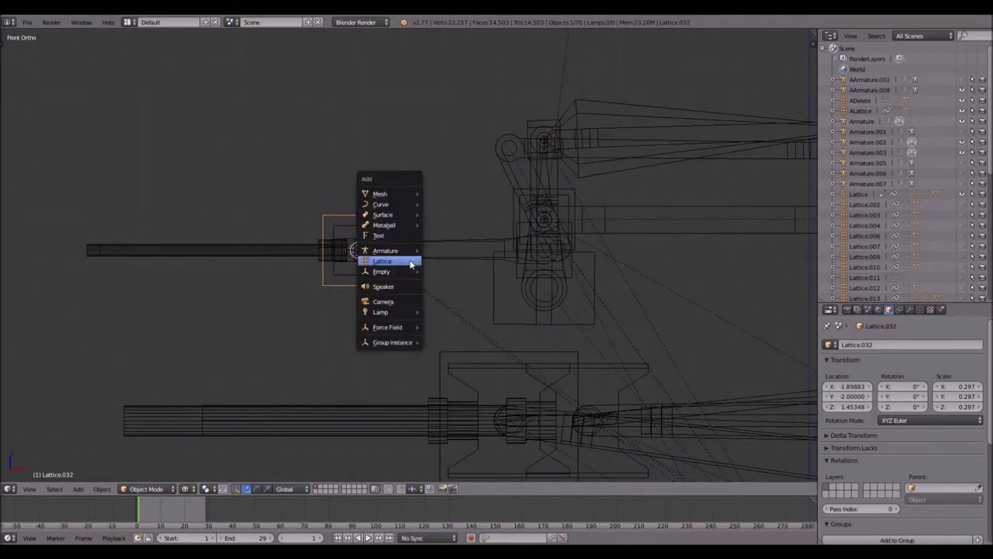
click(436, 250)
scroll(436, 255, down, 2)
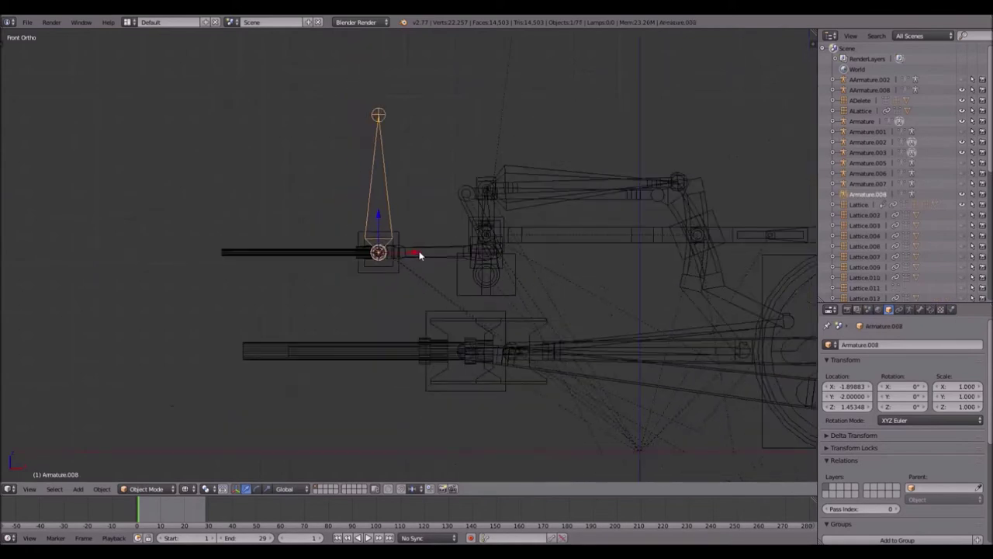
key(r)
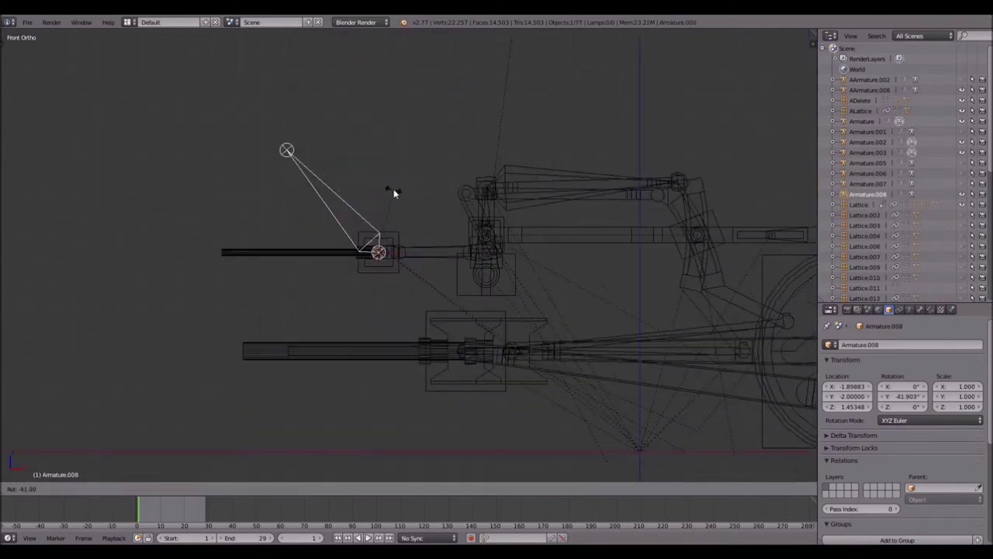
text(180)
key(Return)
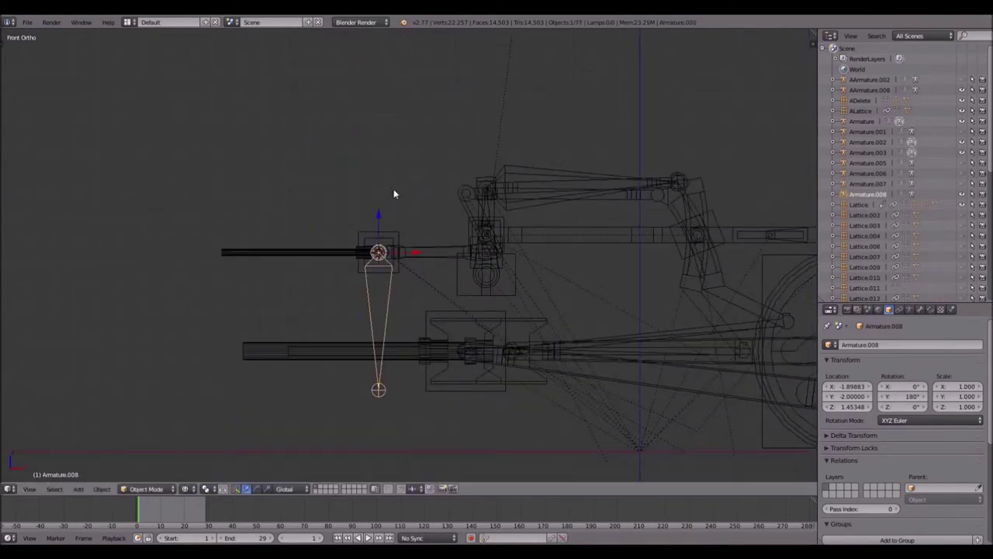
- In Edit Mode, move the new bone's root joint upward along the Z axis to stretch the bone vertically
key(Tab)
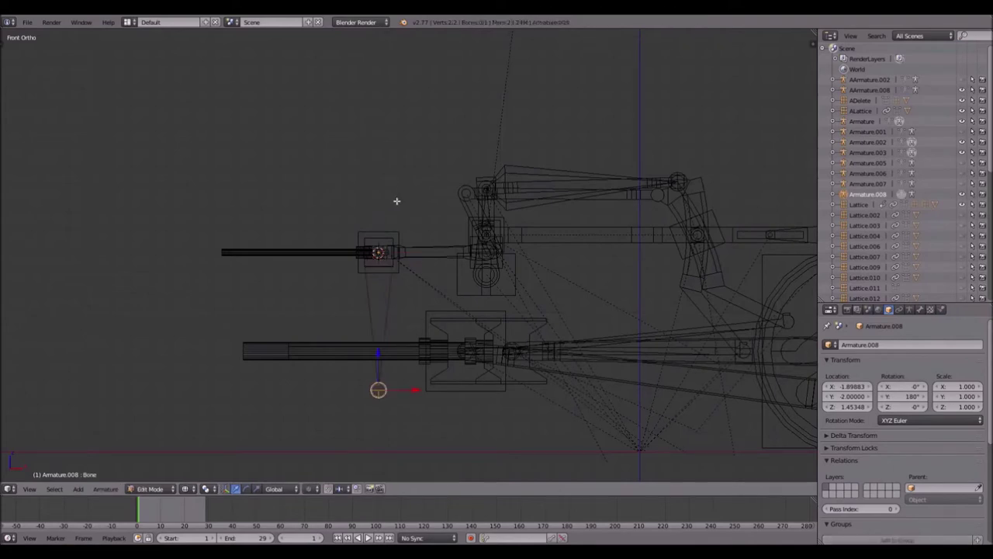
right_click(378, 253)
key(e)
key(z)
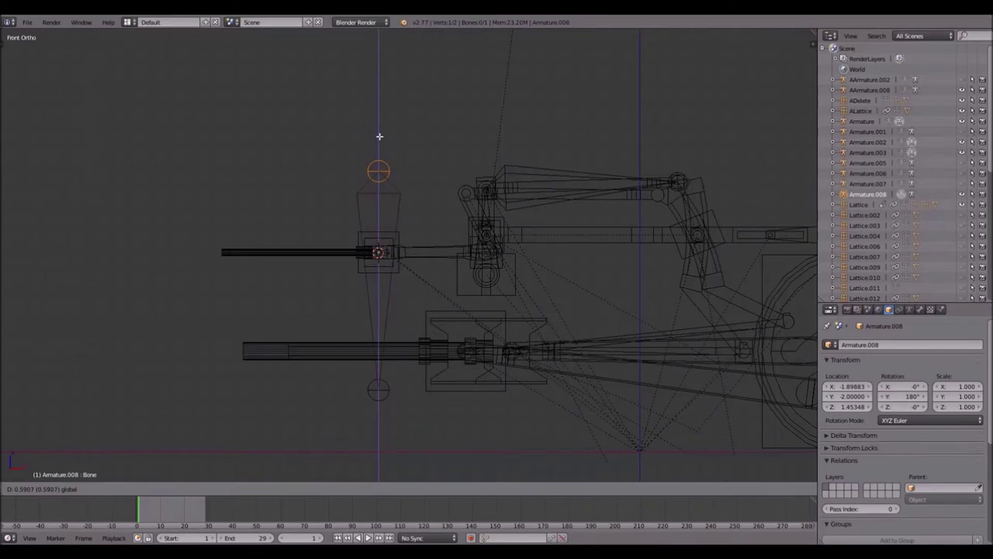
key(Escape)
- Snap the bone's lower joint to the 3D cursor and return to Object Mode
right_click(381, 388)
key(shift+s)
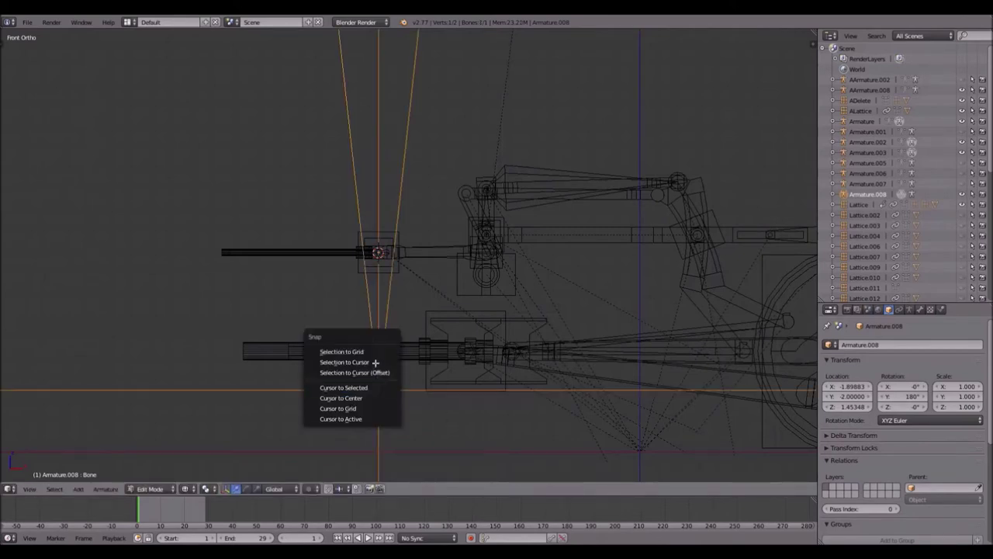
click(377, 361)
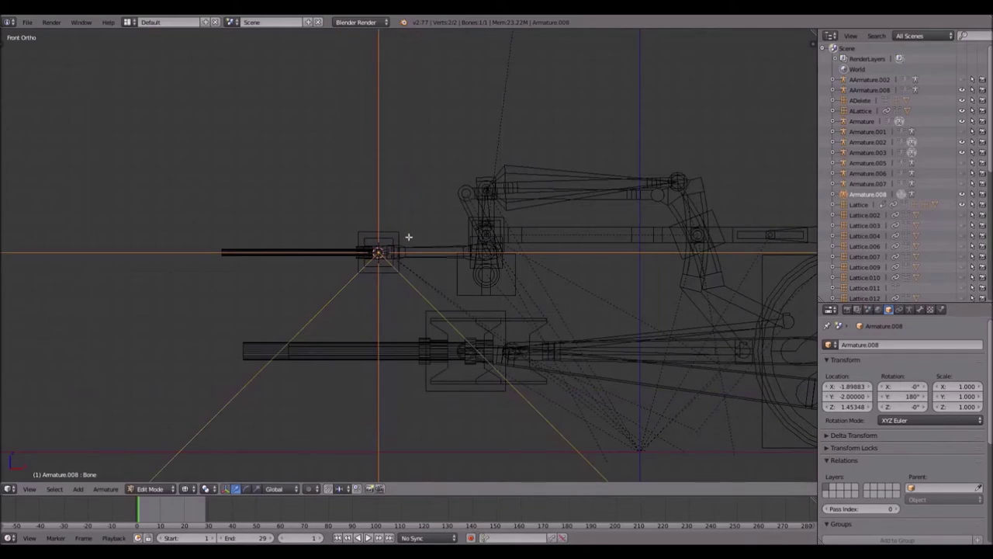
key(Tab)
- Snap the 3D cursor to Lattice.029 at the lever joint
scroll(488, 257, up, 5)
shift+middle_drag(595, 232, 453, 235)
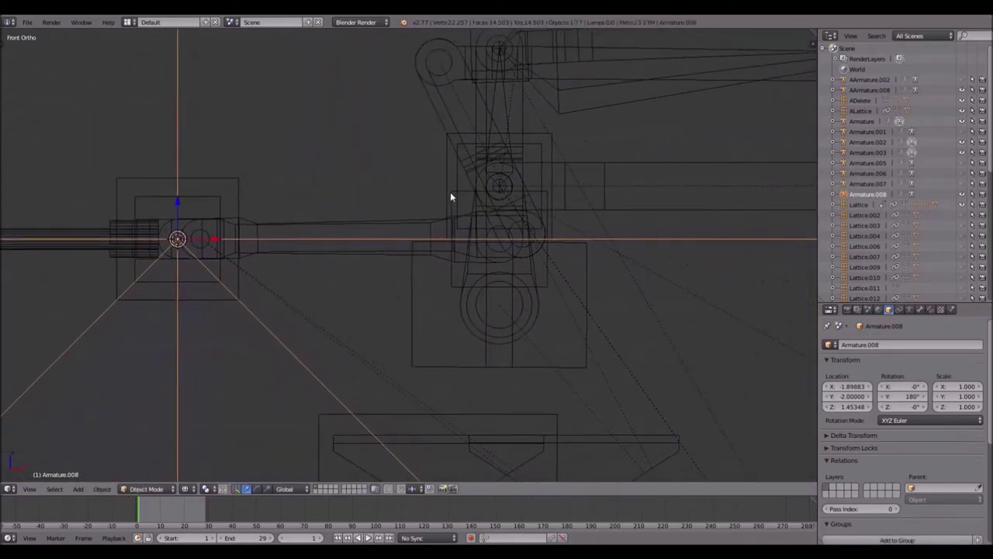
right_click(454, 195)
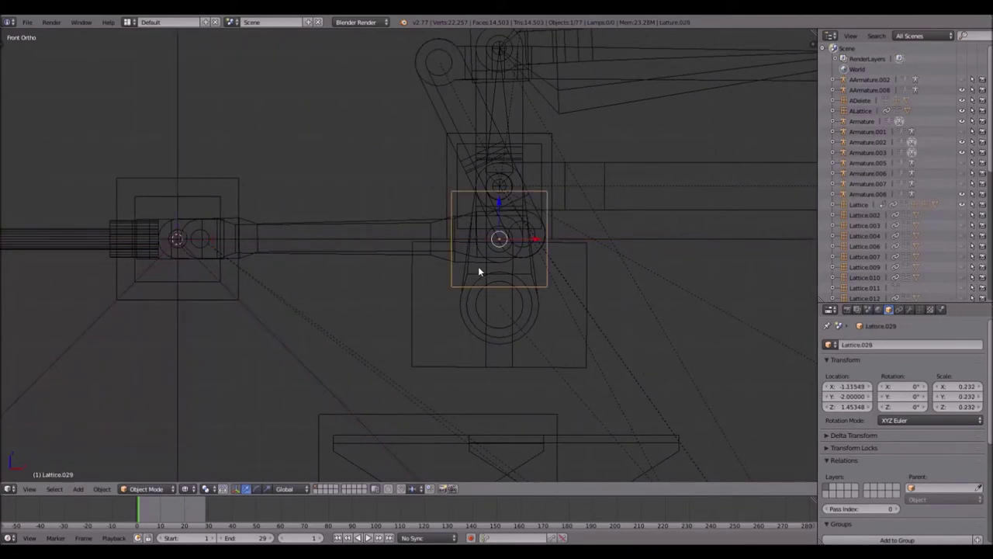
key(shift+s)
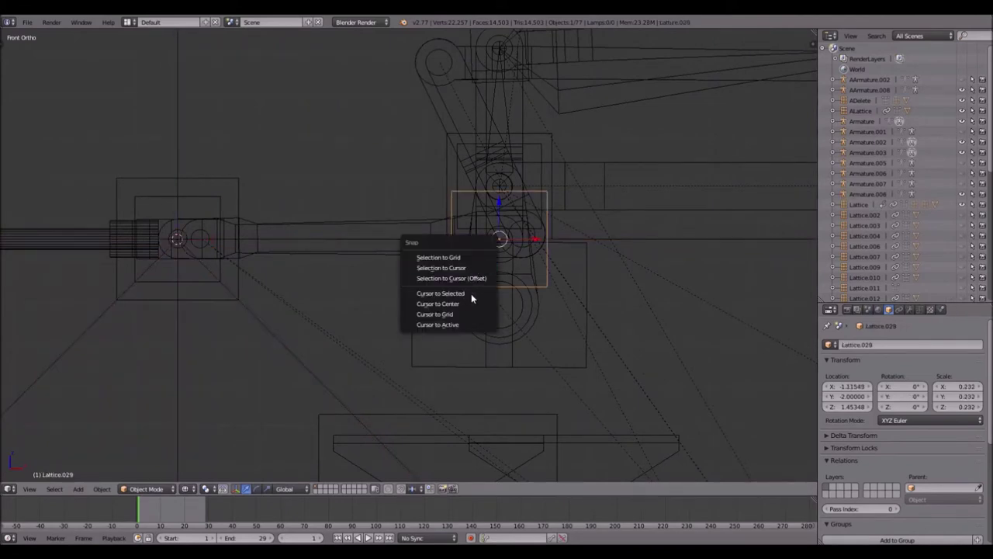
click(471, 293)
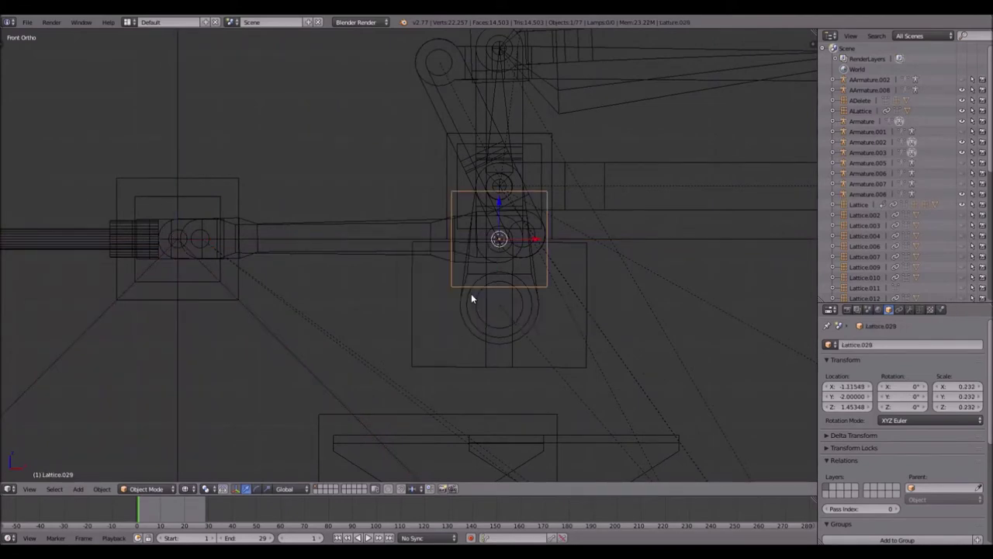
- Edit the fork joint's armature and extrude a second bone from its joint
right_click(178, 244)
scroll(179, 241, down, 2)
right_click(247, 180)
scroll(317, 269, down, 2)
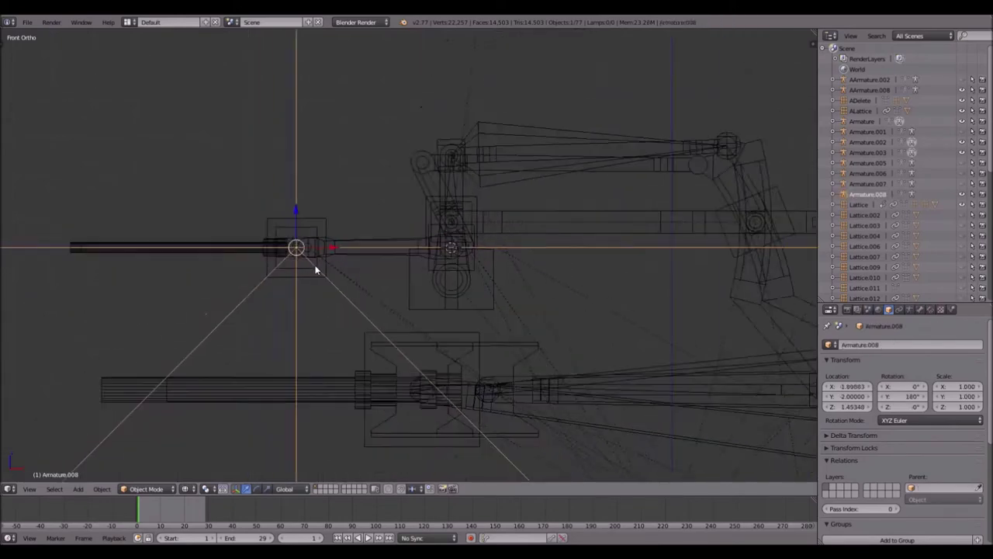
scroll(316, 264, down, 1)
key(Tab)
scroll(325, 262, down, 3)
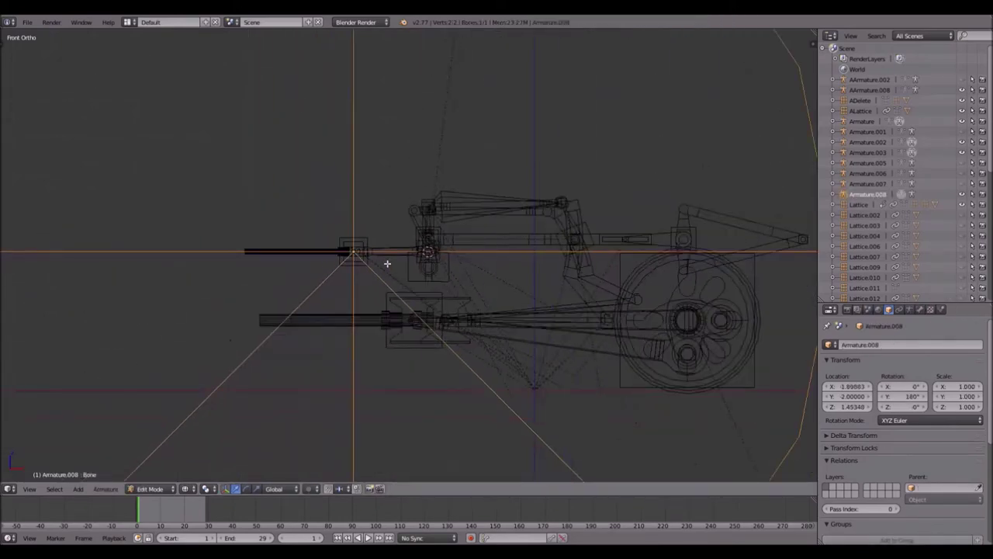
key(e)
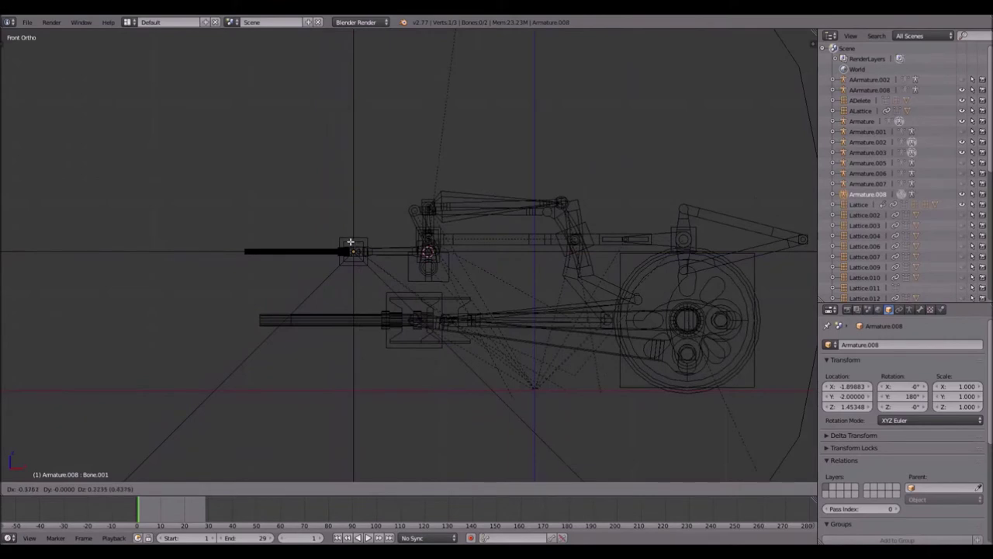
click(438, 436)
- Reposition the end joint of the extruded bone
scroll(364, 333, down, 10)
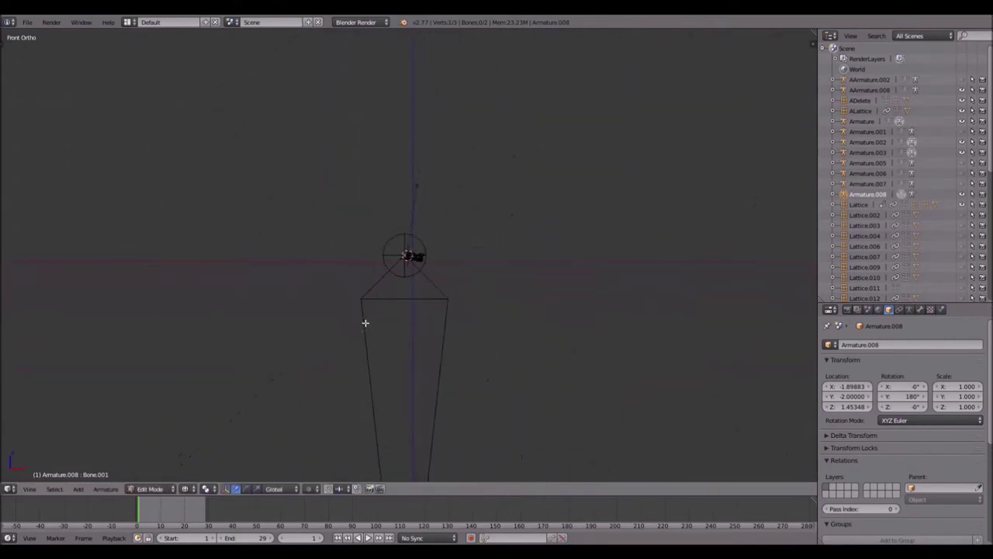
scroll(365, 323, up, 3)
key(g)
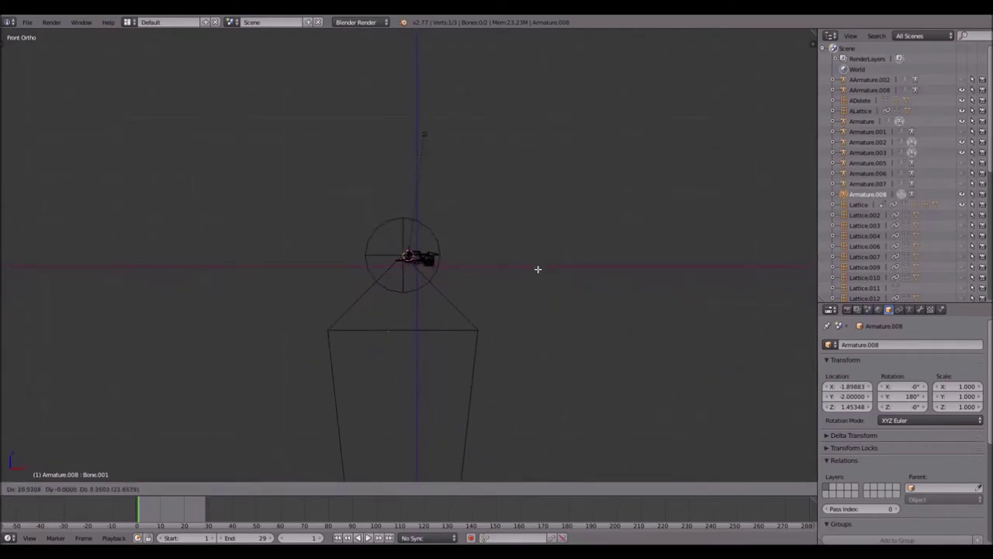
click(394, 233)
scroll(393, 244, down, 13)
scroll(411, 304, up, 4)
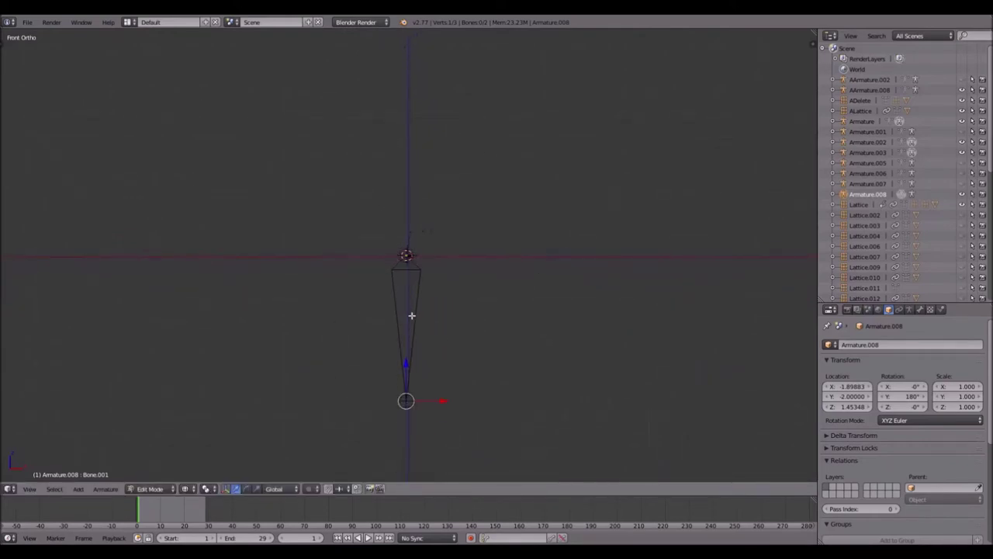
- Undo the bone extrusion, the joint move and the joint's snap to the 3D cursor
key(ctrl+z)
key(ctrl+z)
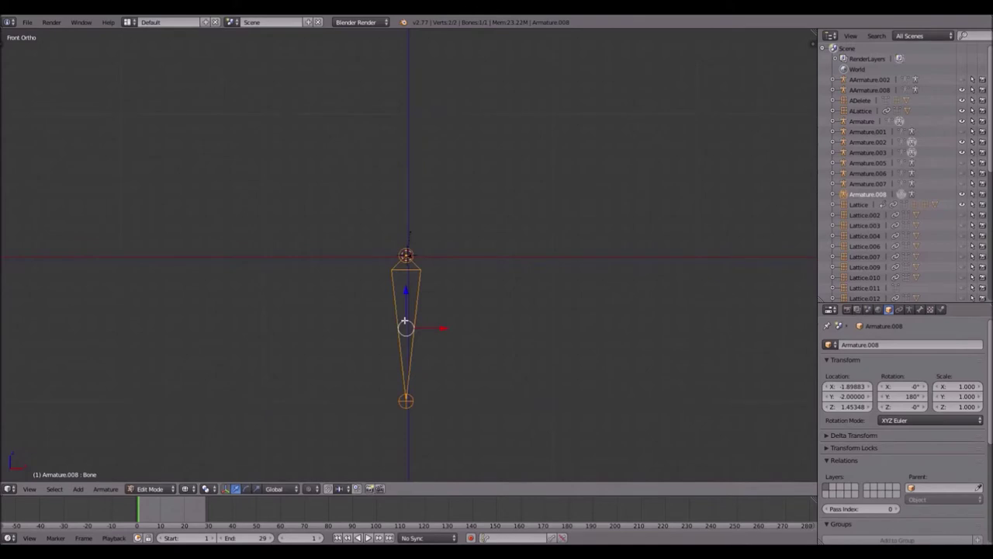
scroll(400, 231, up, 8)
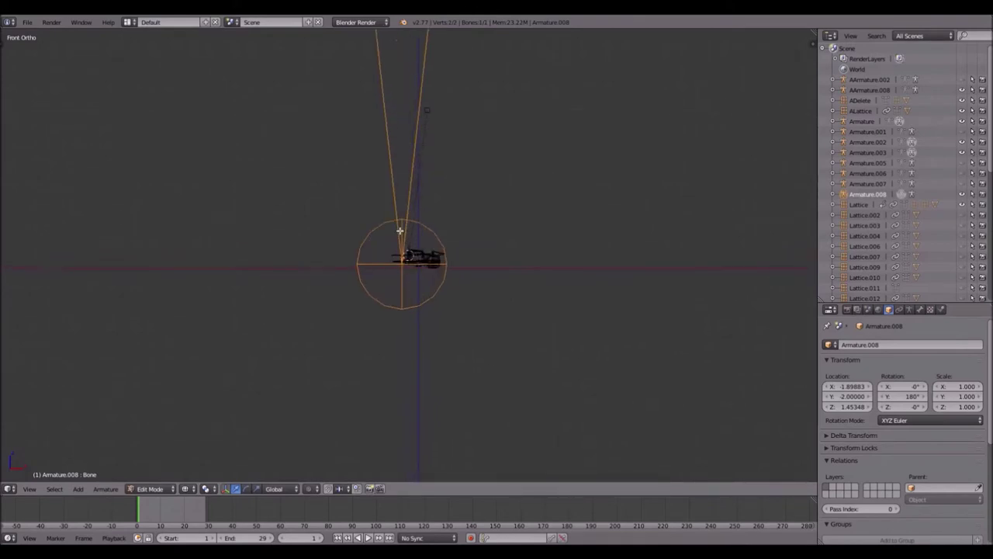
scroll(400, 230, up, 7)
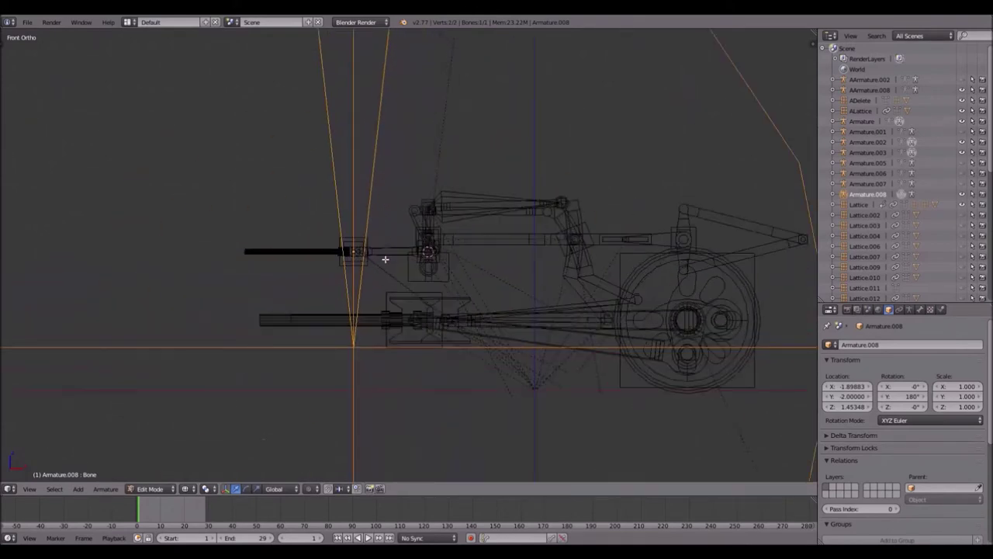
- Snap the 3D cursor to Lattice.032 at the fork joint
key(Tab)
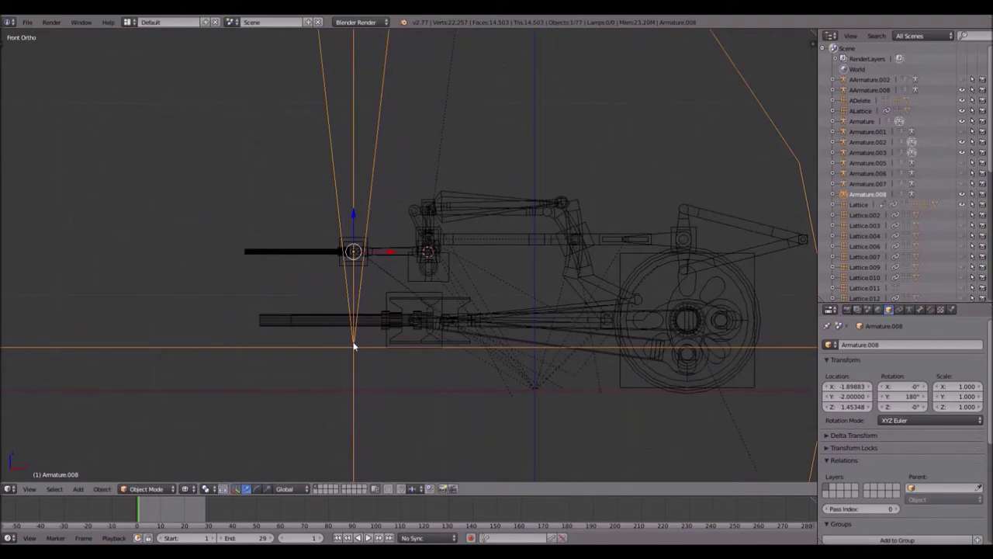
scroll(355, 342, down, 5)
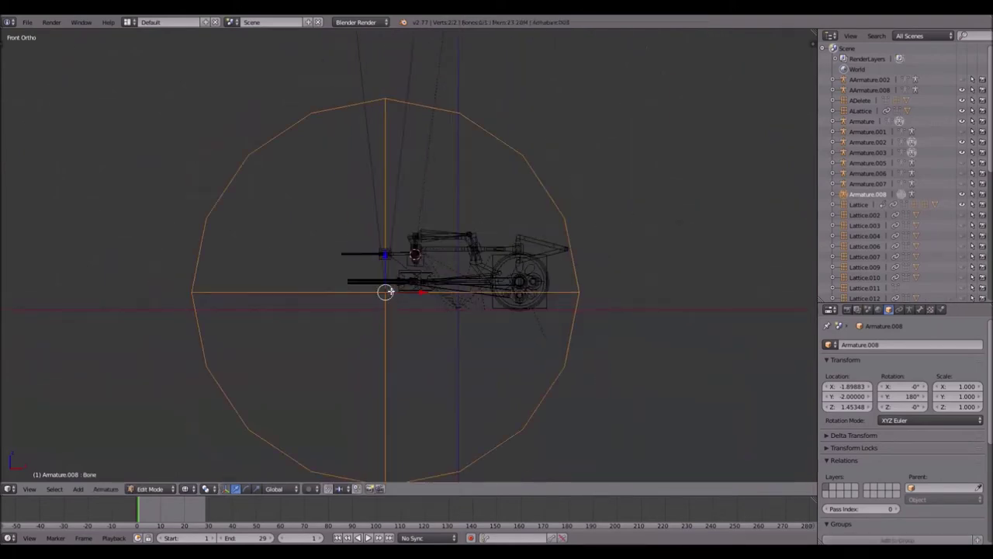
scroll(390, 262, up, 5)
scroll(390, 262, up, 3)
right_click(322, 225)
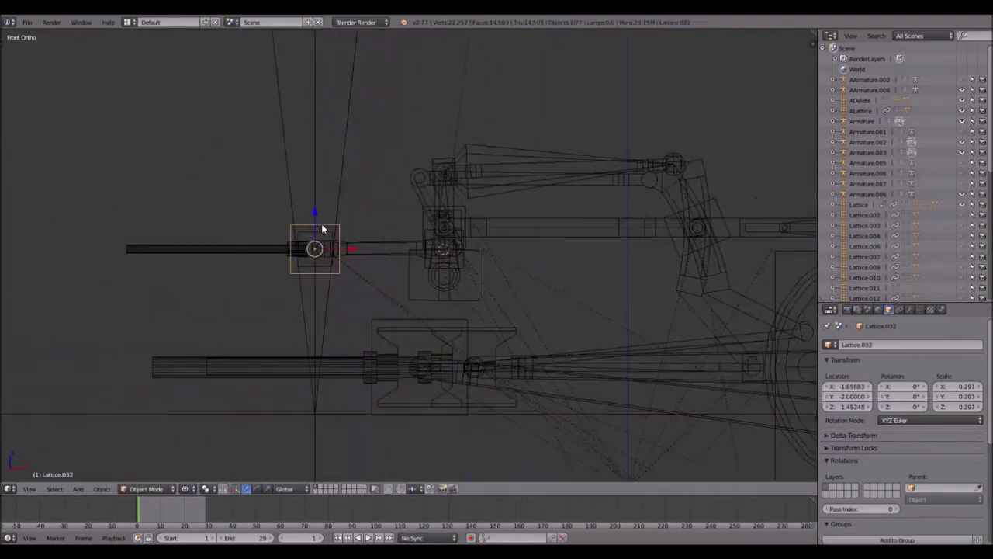
key(shift+s)
click(342, 222)
- Edit Armature.008 and snap its long bone's lower joint to the 3D cursor at the fork joint
right_click(338, 204)
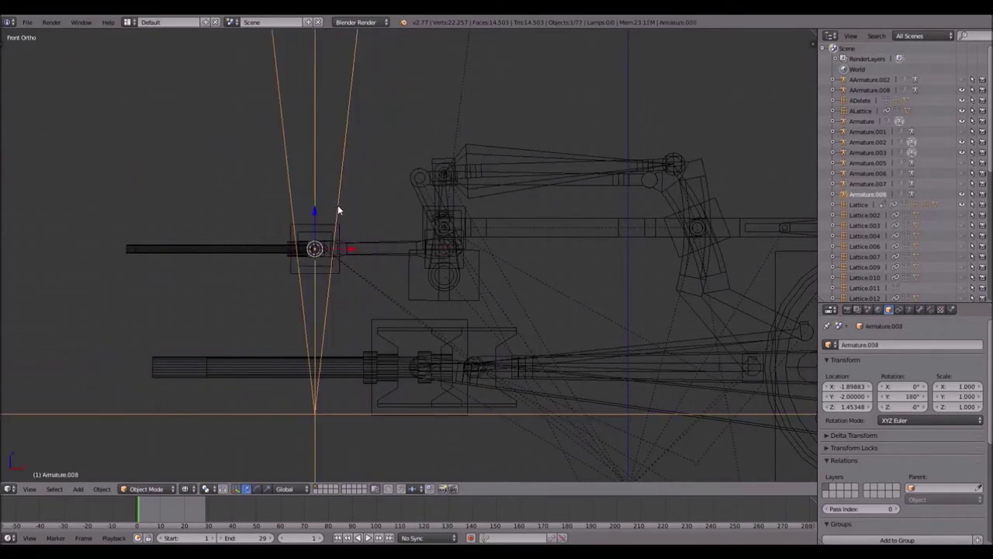
key(Tab)
scroll(337, 205, down, 6)
key(shift+s)
click(336, 183)
scroll(376, 254, up, 6)
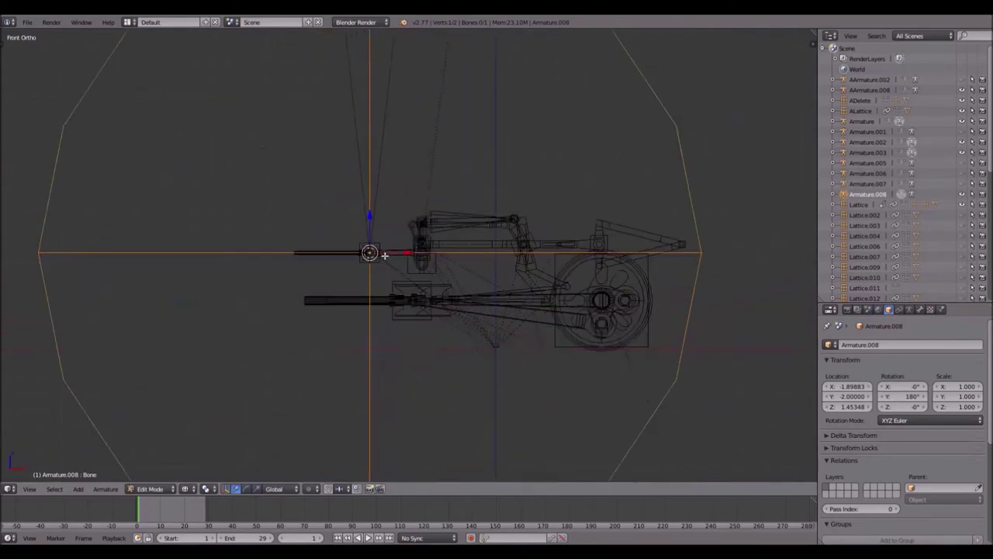
- Extrude a second bone from the fork joint toward the lever and return to Object Mode
scroll(376, 253, up, 4)
key(e)
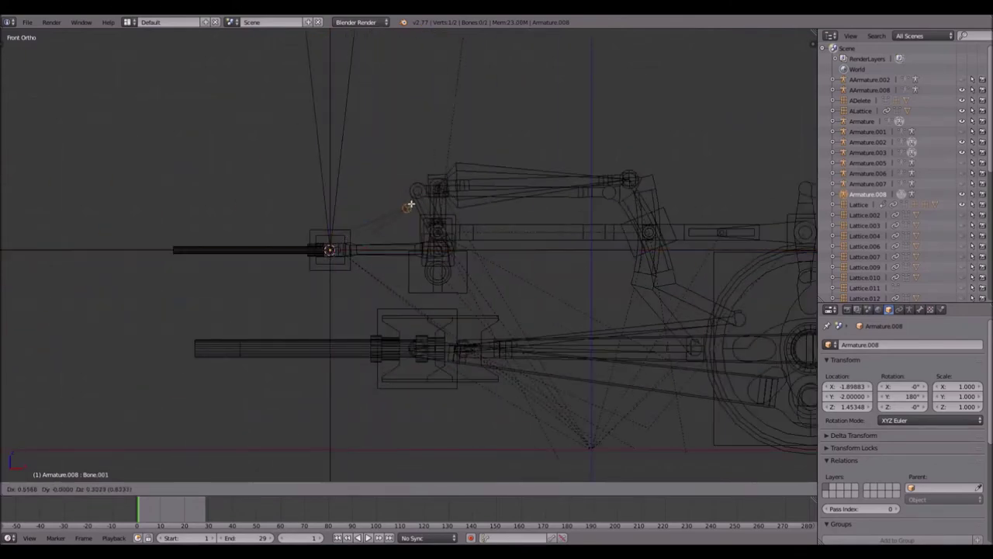
click(401, 222)
scroll(404, 223, up, 3)
key(Tab)
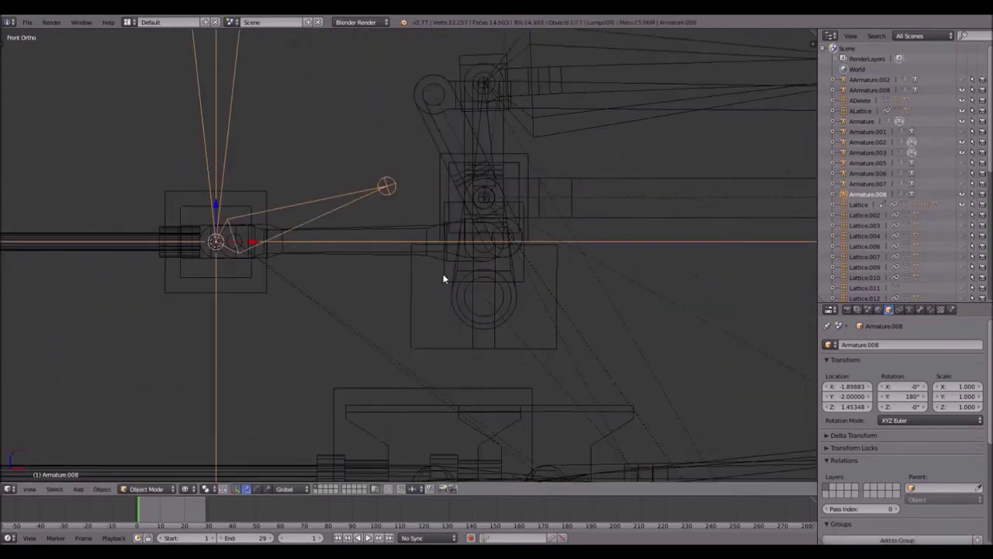
- Snap the 3D cursor to Lattice.029 at the lever joint
right_click(444, 278)
key(shift+s)
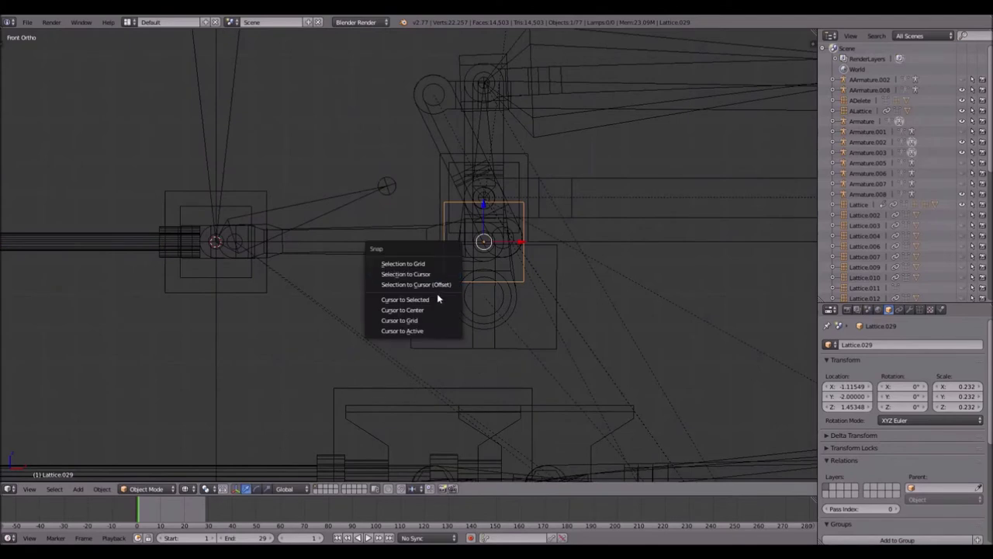
click(437, 299)
- Snap the extruded bone's end joint to the 3D cursor at the lever joint and leave editing
right_click(390, 191)
key(Tab)
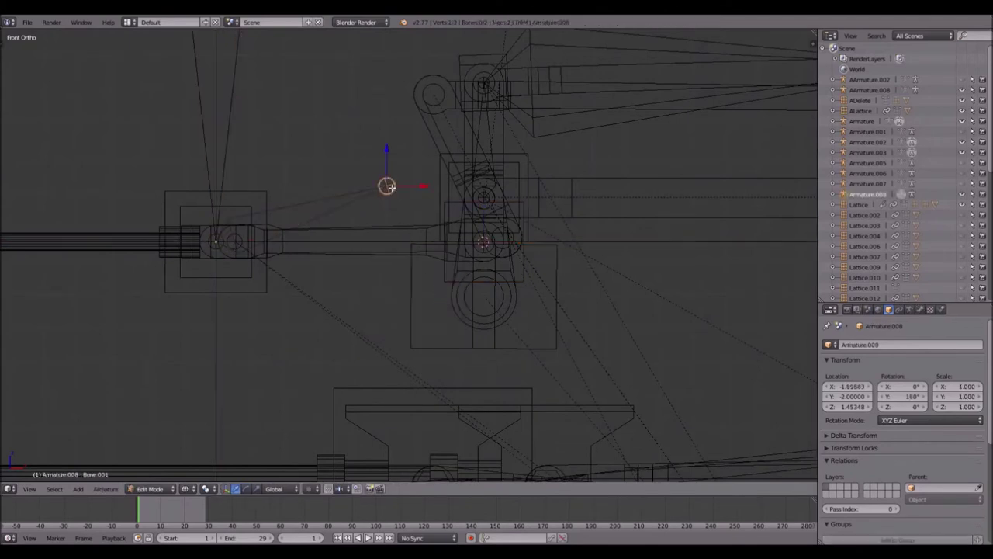
key(shift+s)
click(386, 163)
scroll(424, 184, up, 3)
shift+middle_drag(424, 184, 367, 240)
key(Tab)
- Examine the parent and constraint settings of Lattice.027, Lattice.024 and Lattice.030 around the lever pivot
right_click(405, 210)
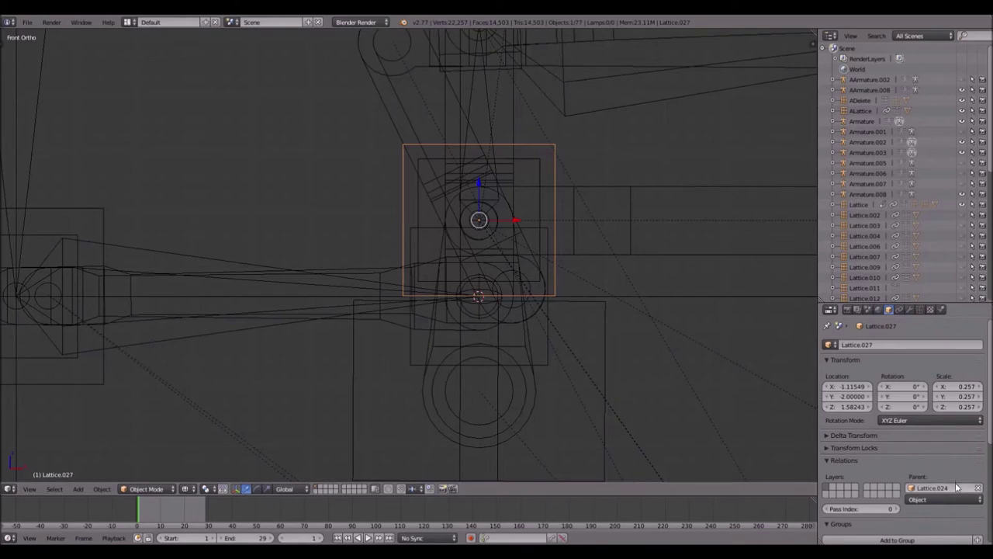
right_click(530, 159)
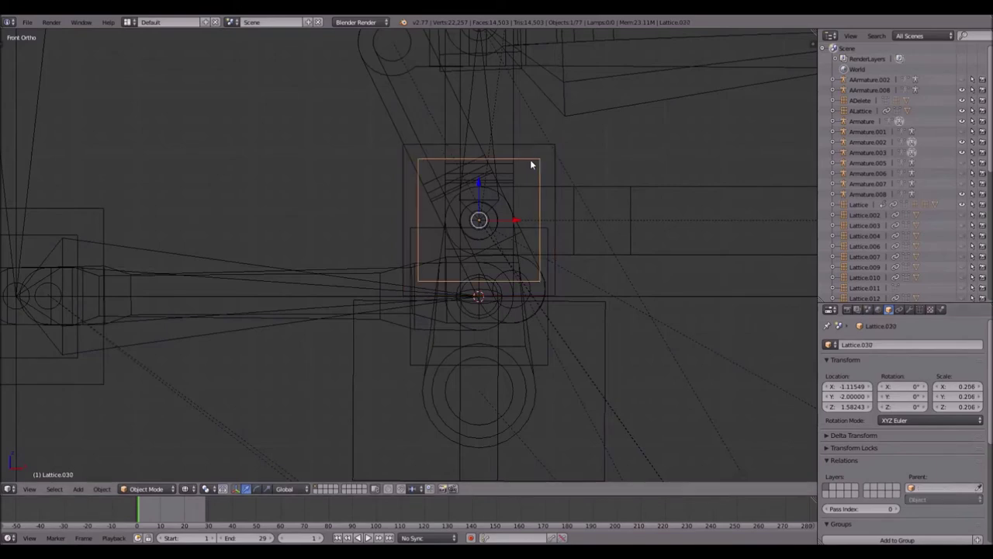
right_click(527, 146)
middle_drag(533, 157, 617, 253)
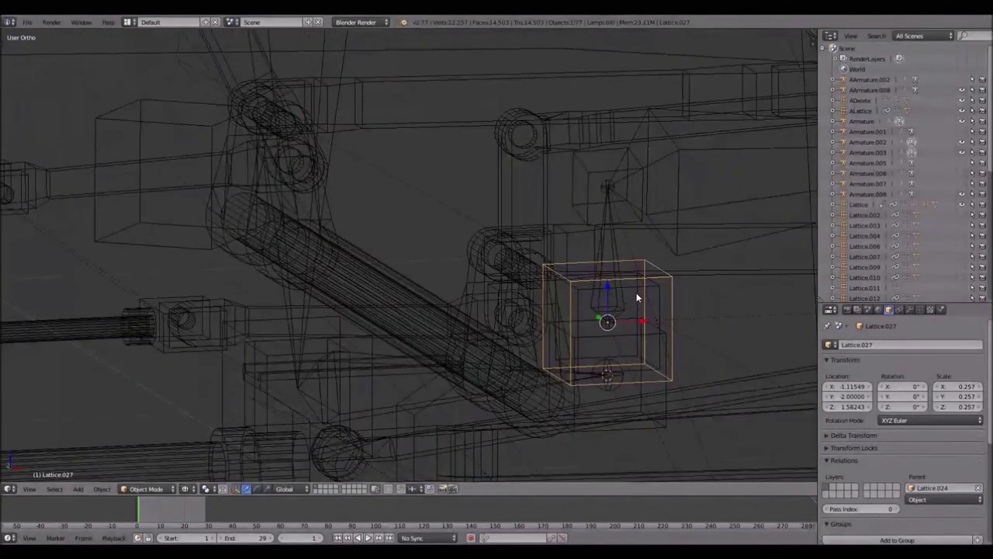
scroll(873, 179, down, 6)
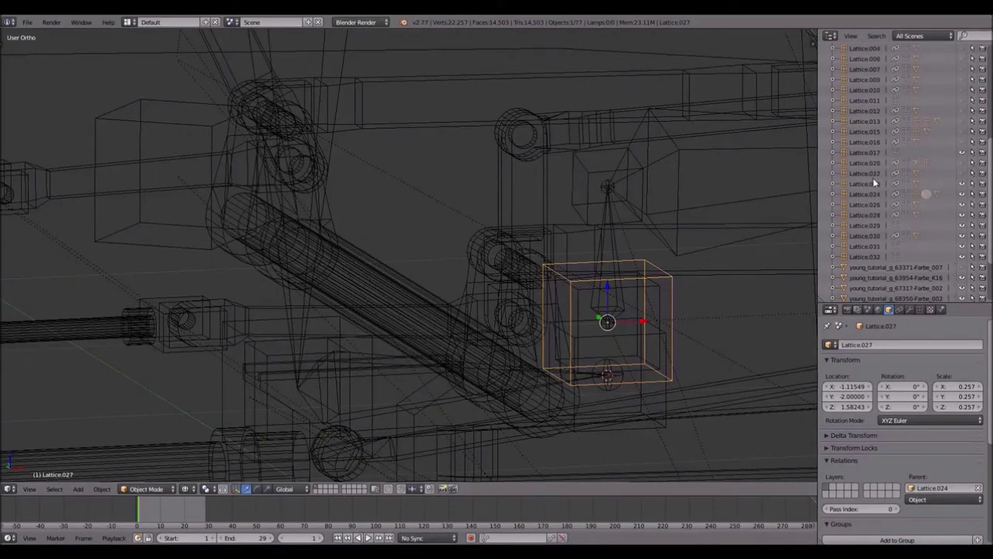
click(873, 194)
middle_drag(754, 208, 439, 227)
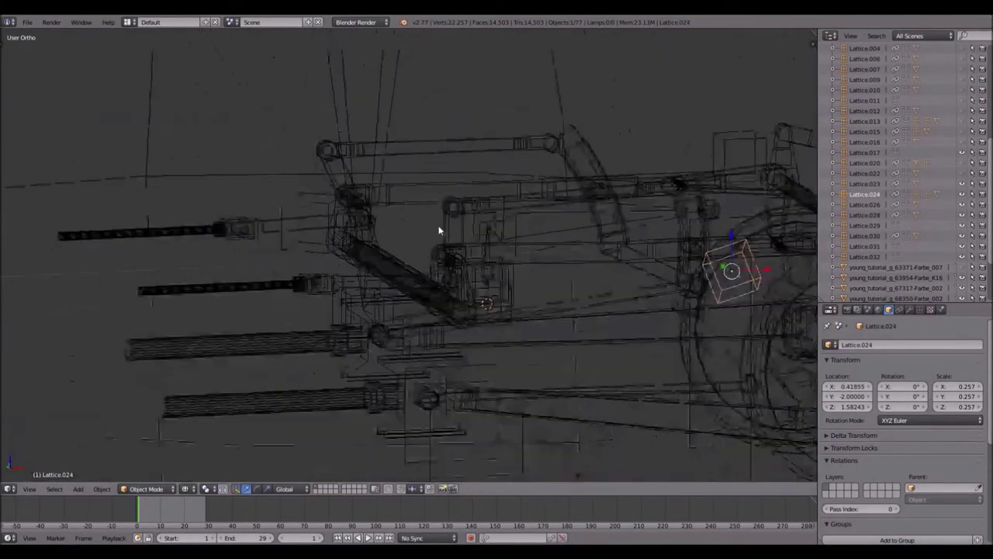
key(KP_1)
key(KP_1)
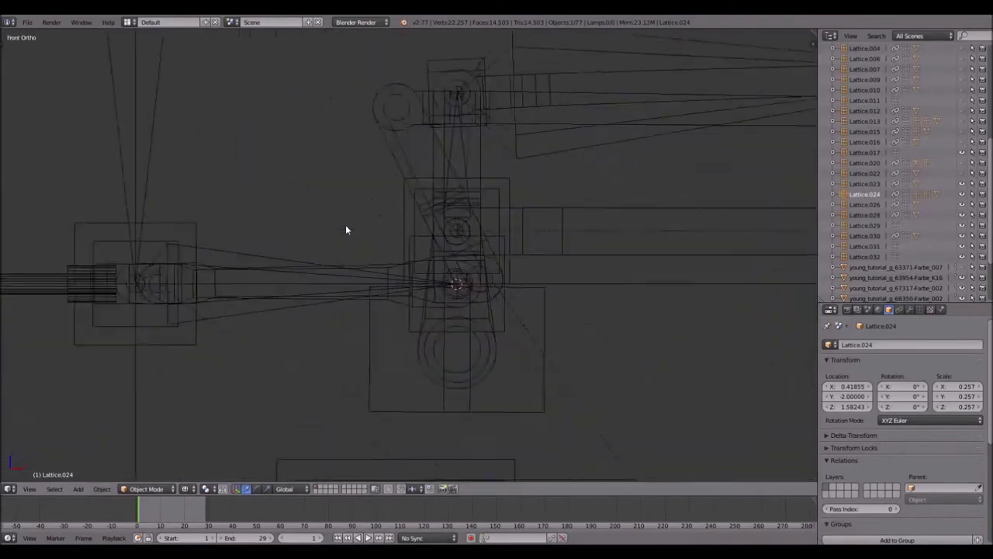
right_click(559, 144)
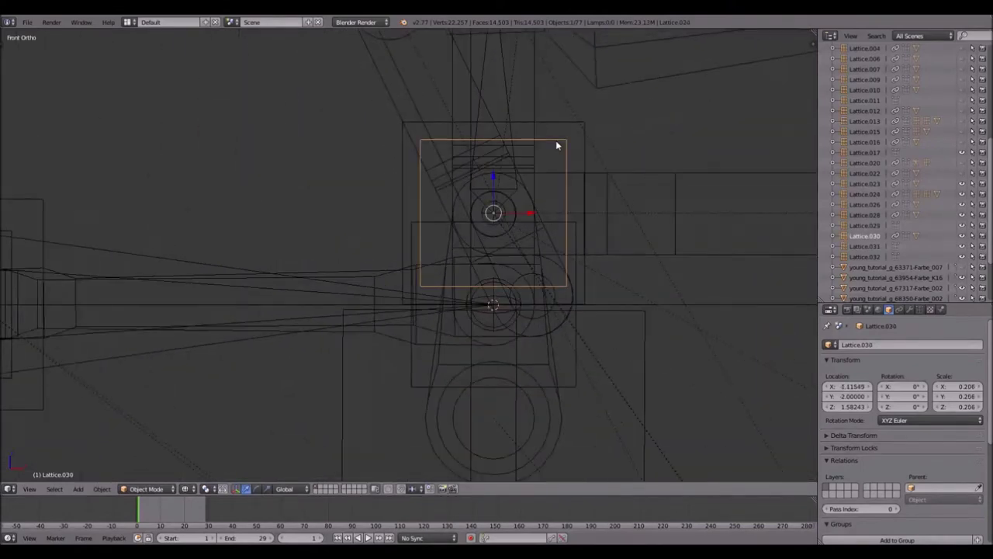
click(898, 309)
scroll(617, 186, down, 1)
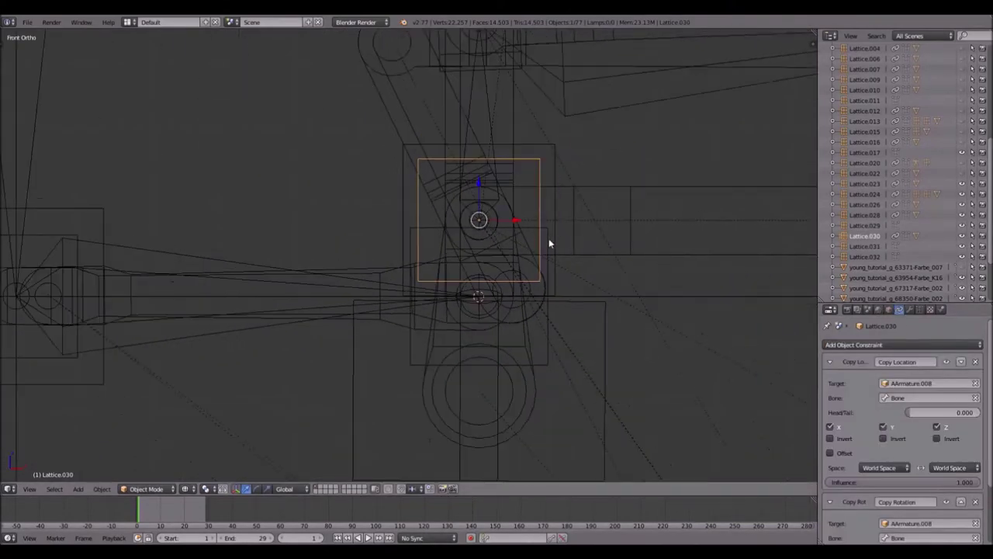
- Parent Lattice.029 to Lattice.027 as Object and play the animation to check its motion
right_click(541, 336)
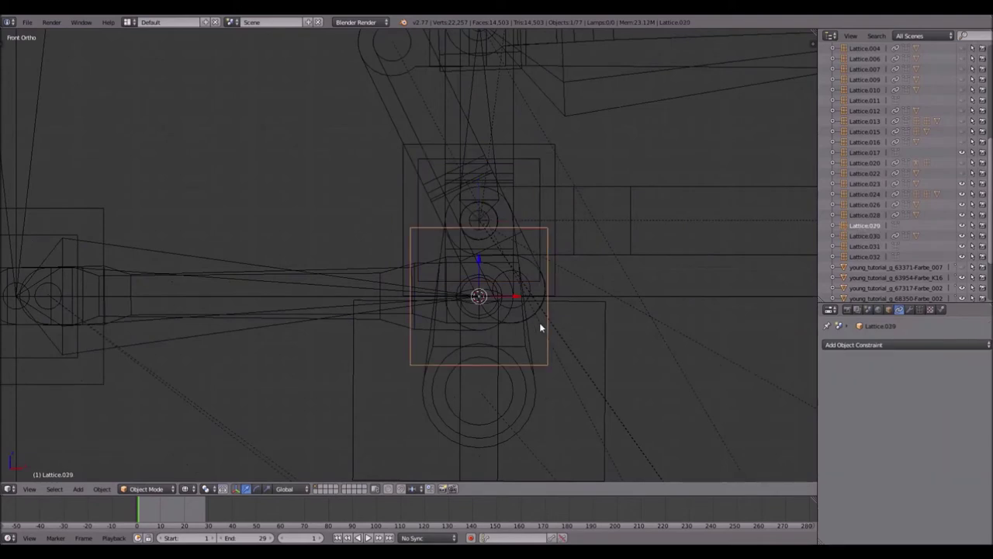
shift+right_click(554, 164)
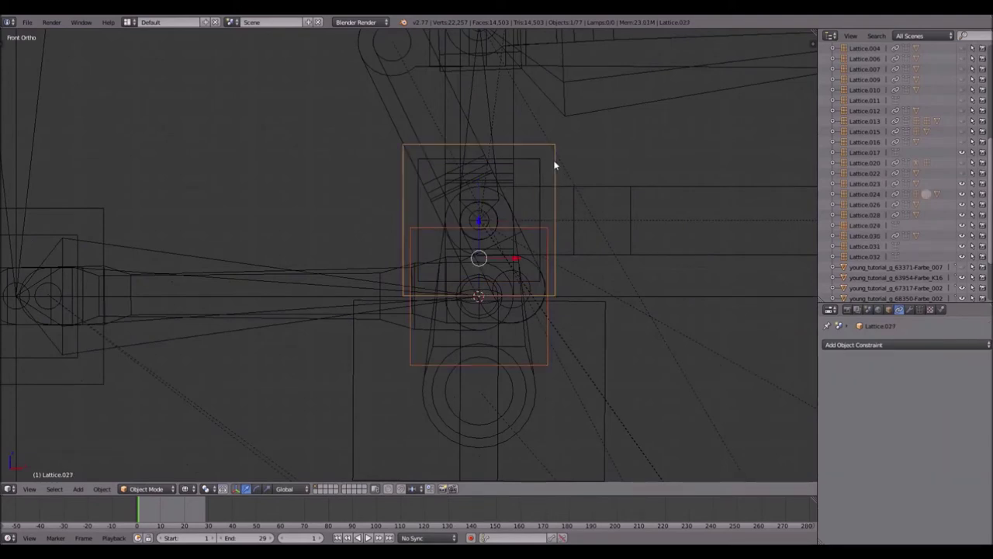
key(ctrl+p)
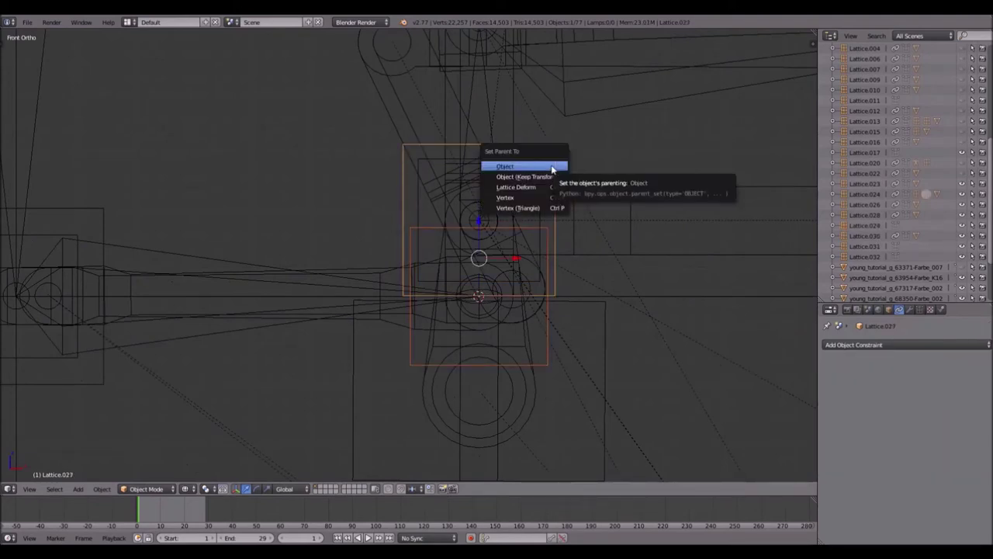
click(553, 167)
scroll(517, 285, down, 2)
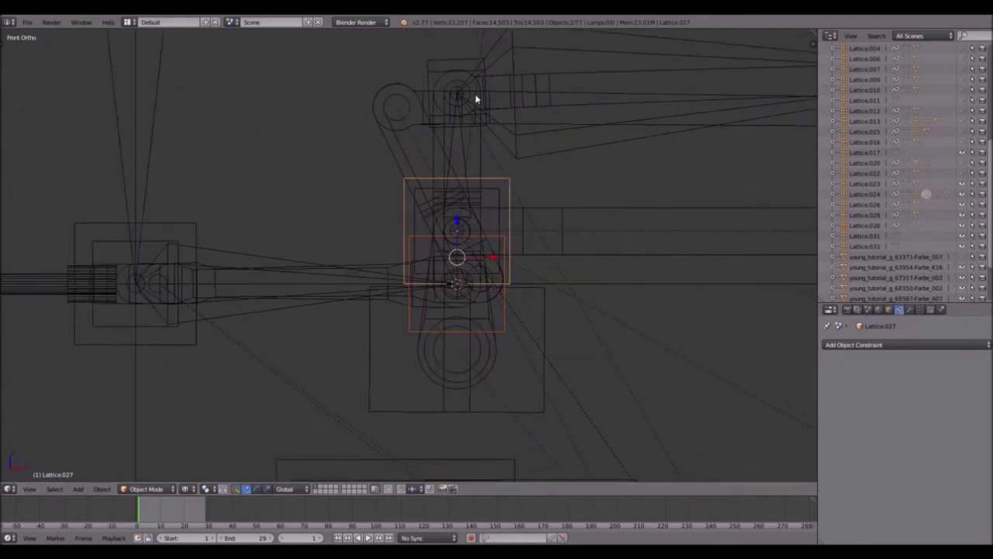
key(alt+a)
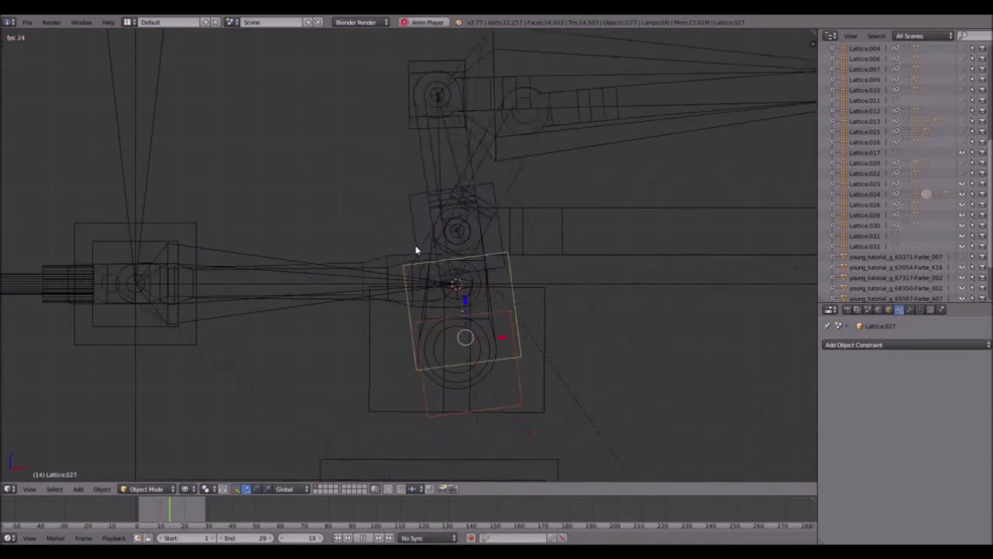
key(Escape)
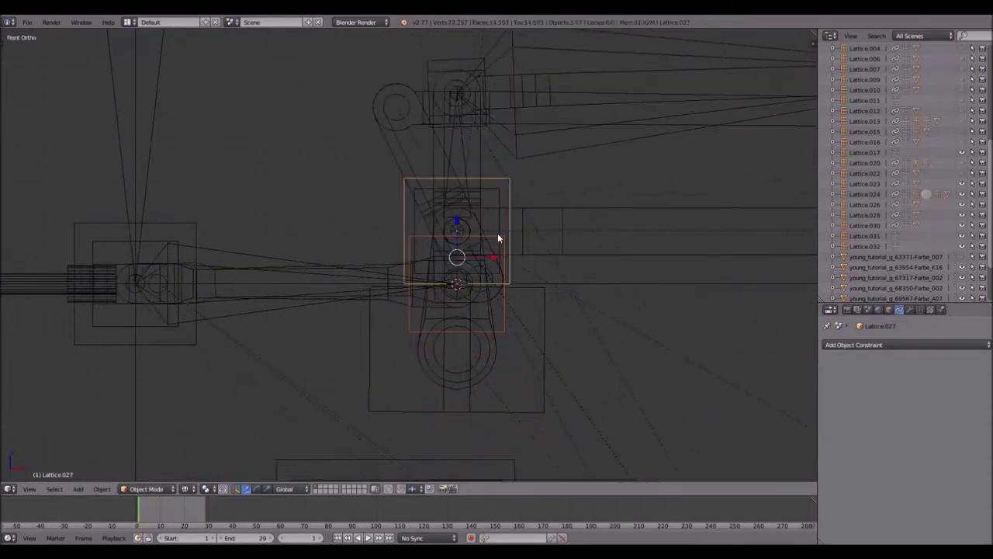
- Clear the parent of Lattice.029
right_click(504, 313)
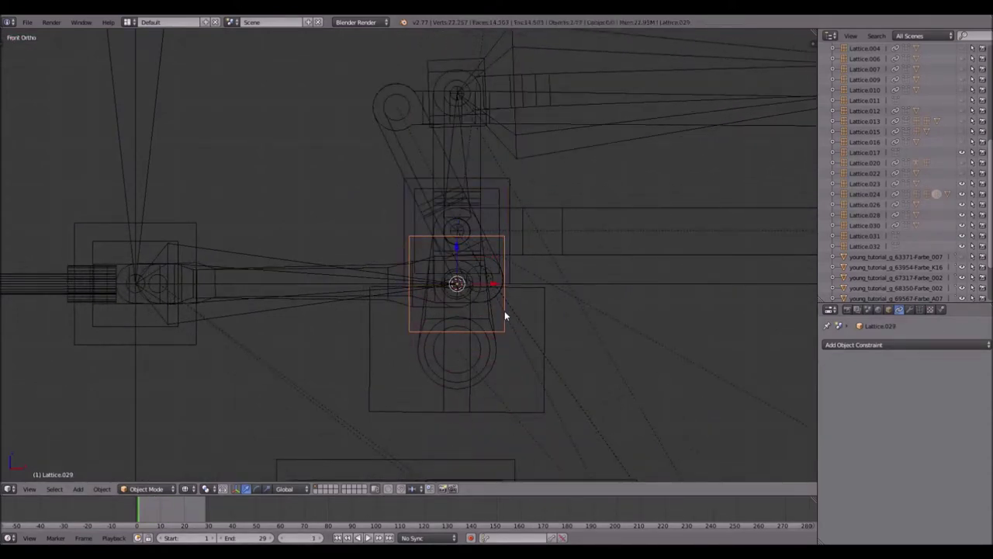
key(alt+p)
click(505, 312)
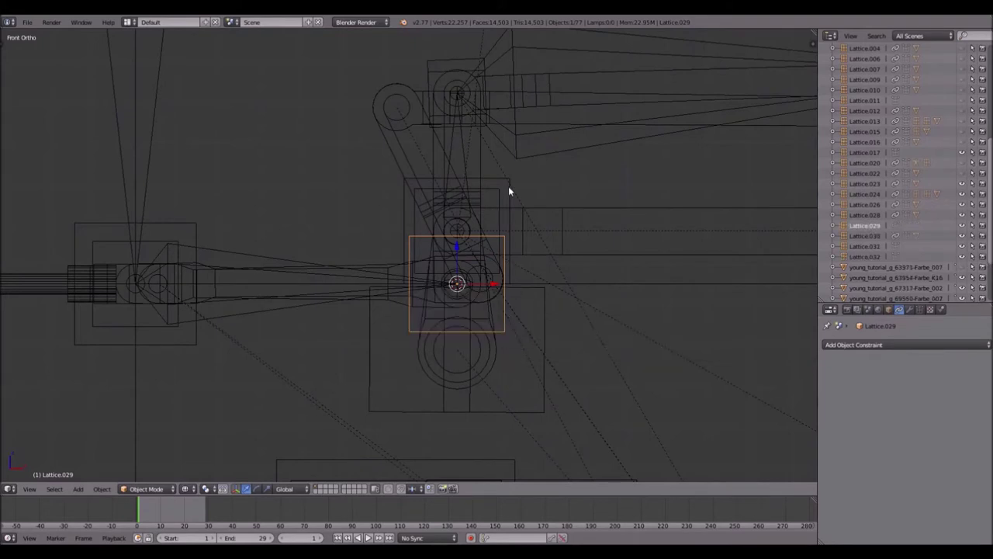
- Parent Lattice.029 to Lattice.030 as Object and play the animation to check its motion
right_click(508, 191)
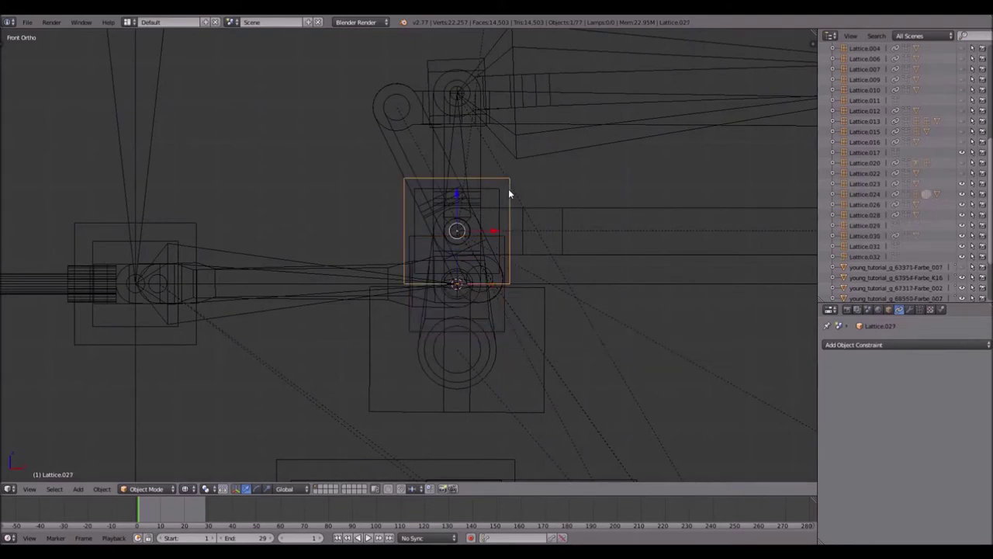
click(889, 310)
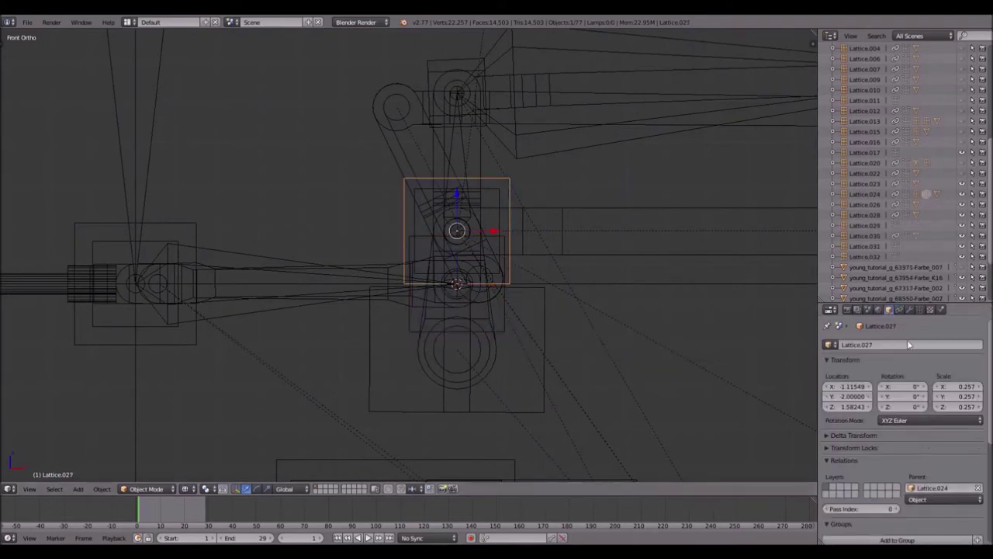
right_click(500, 197)
right_click(505, 316)
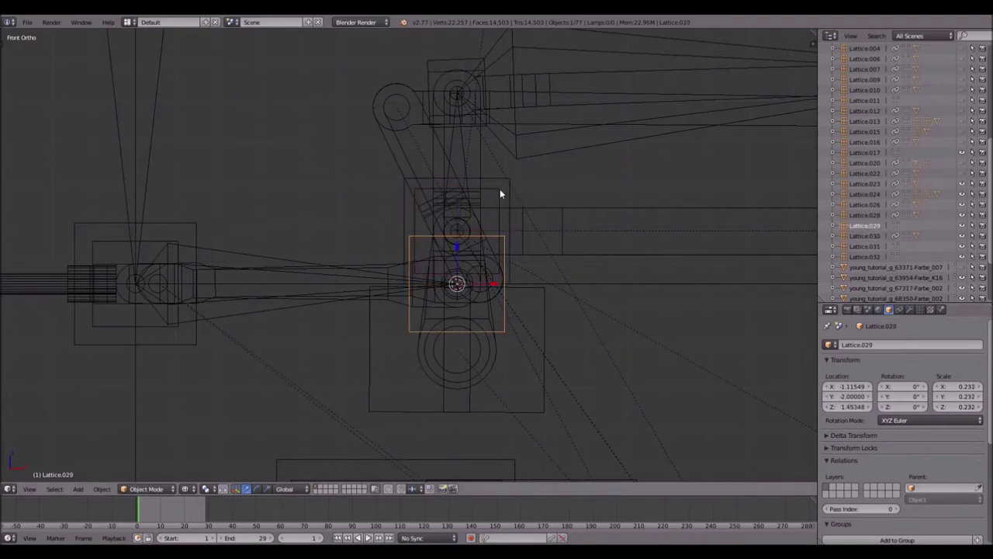
shift+right_click(500, 194)
key(ctrl+p)
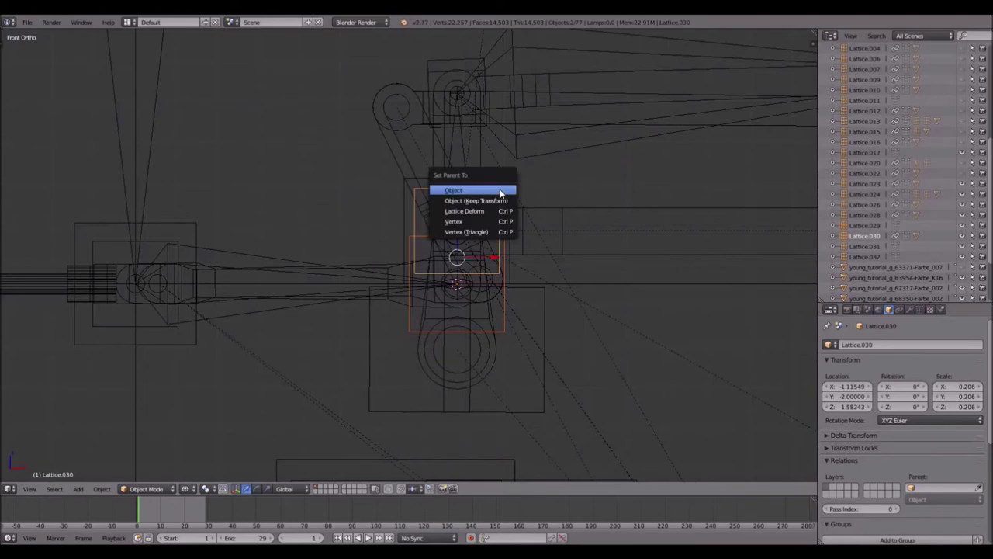
click(501, 193)
key(alt+a)
key(Escape)
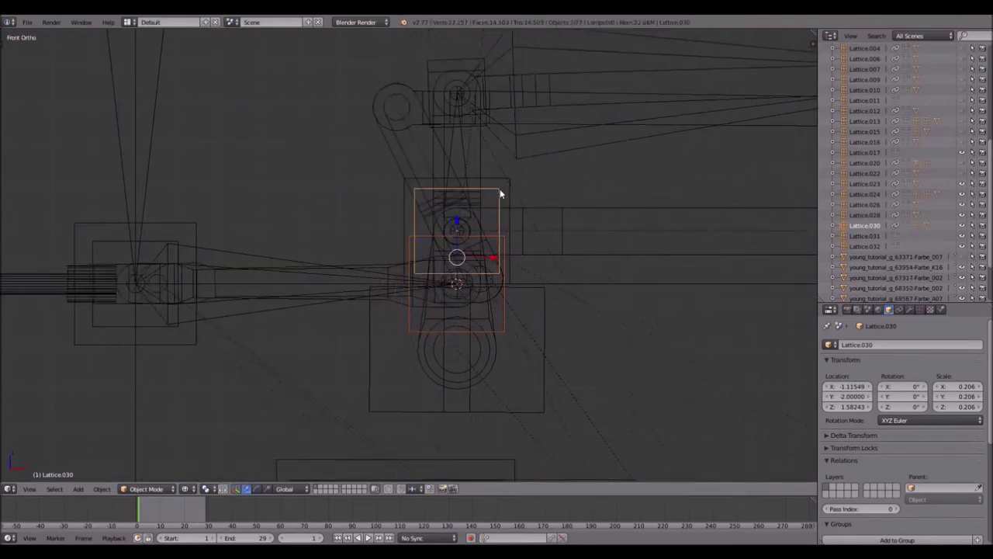
- Add an IK constraint to Bone.001 of Armature.008 with Lattice.029 as its target and play the animation to check it
right_click(303, 286)
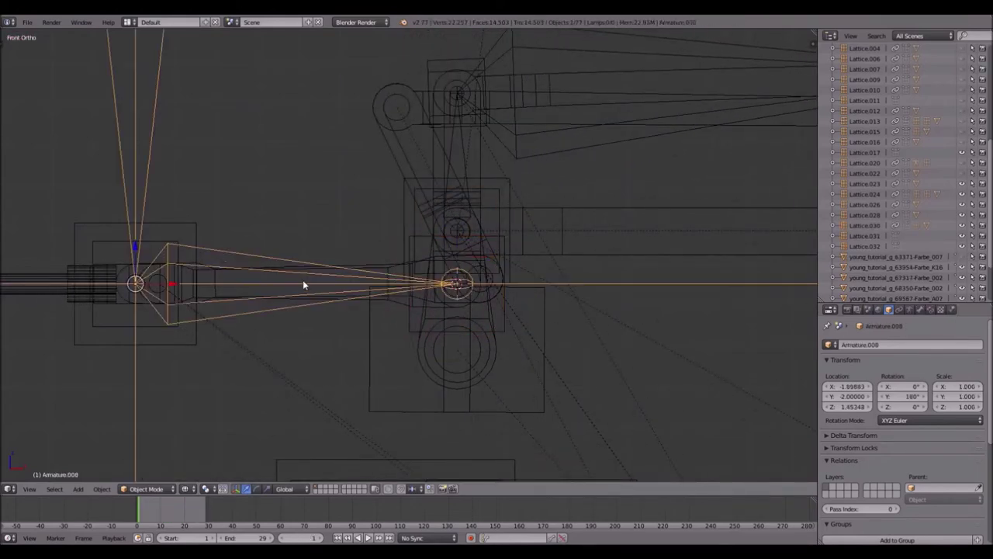
key(ctrl+Tab)
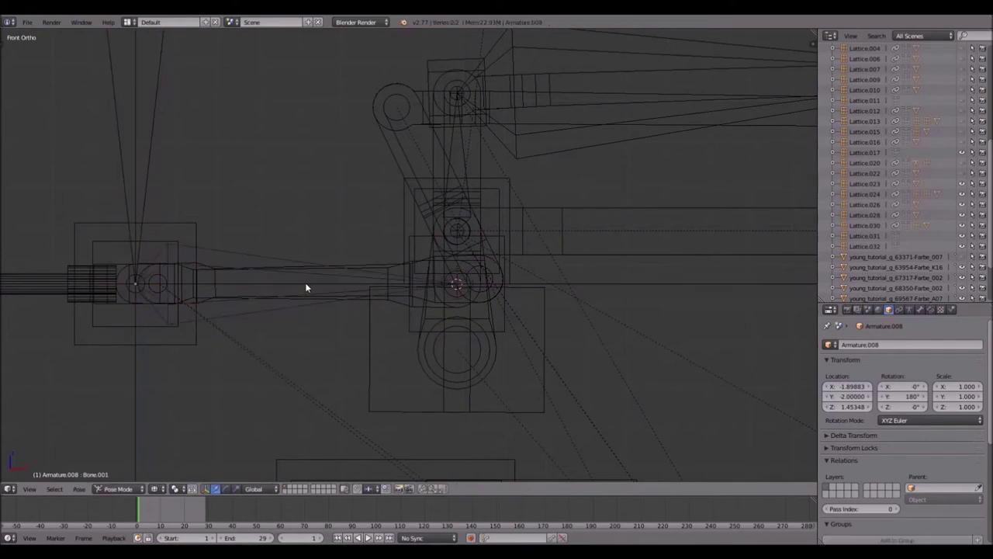
right_click(246, 250)
click(930, 309)
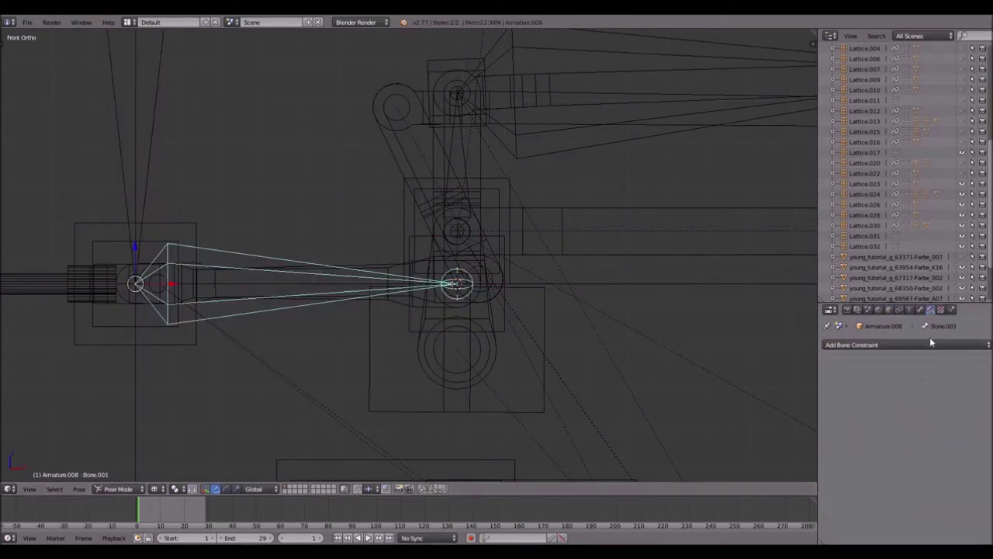
click(931, 342)
click(906, 391)
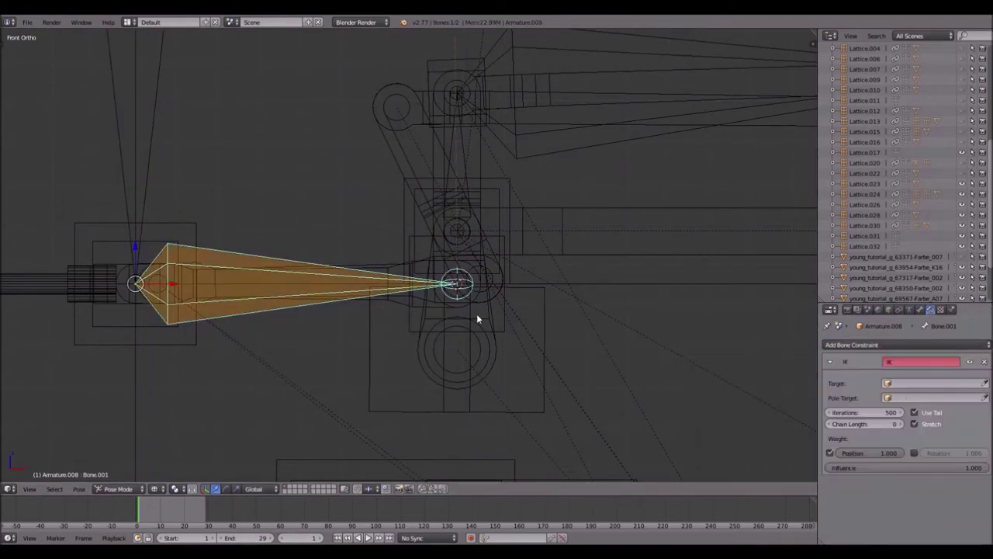
click(985, 382)
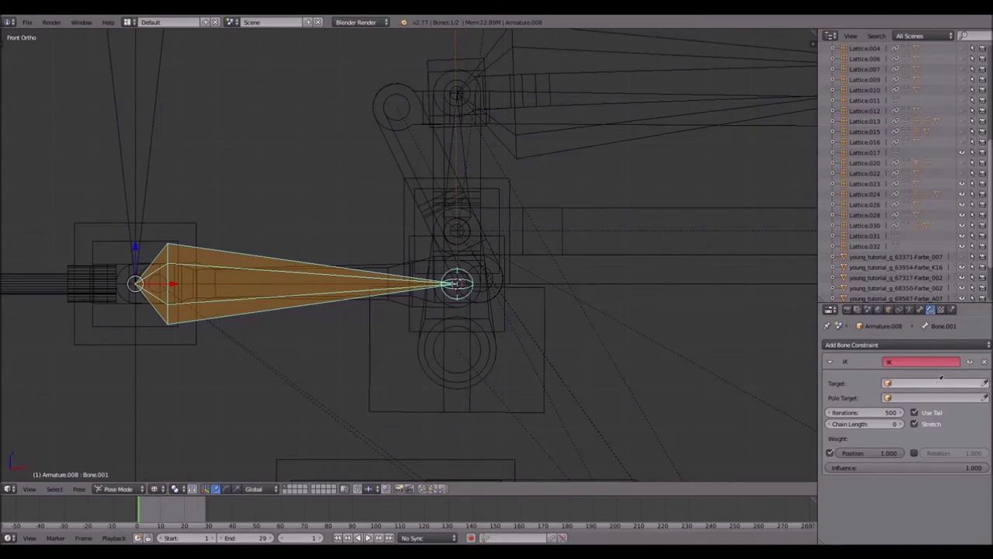
click(509, 333)
key(alt+a)
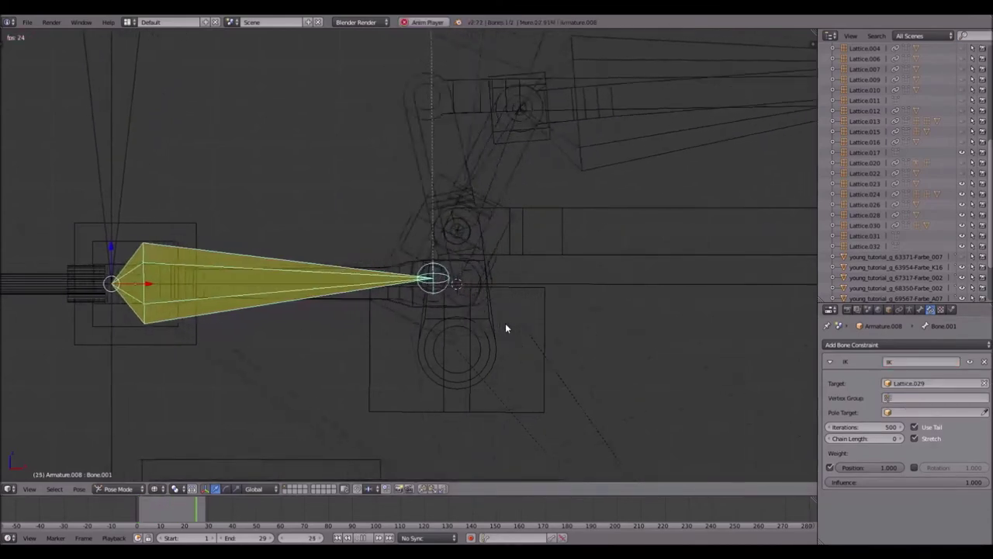
key(Escape)
- Give Lattice.031 a Copy Location constraint targeting Bone.001 of Armature.008
shift+middle_drag(279, 175, 532, 132)
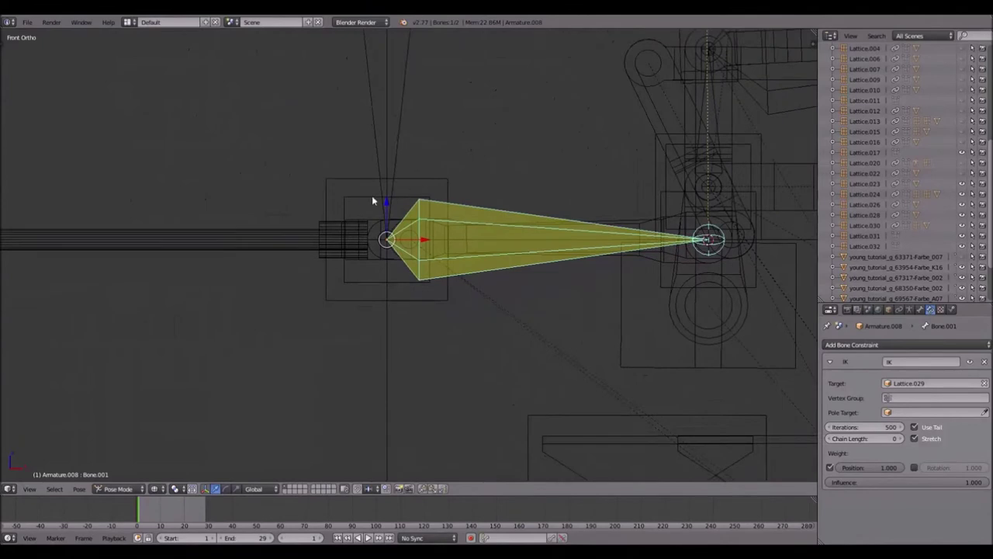
right_click(359, 199)
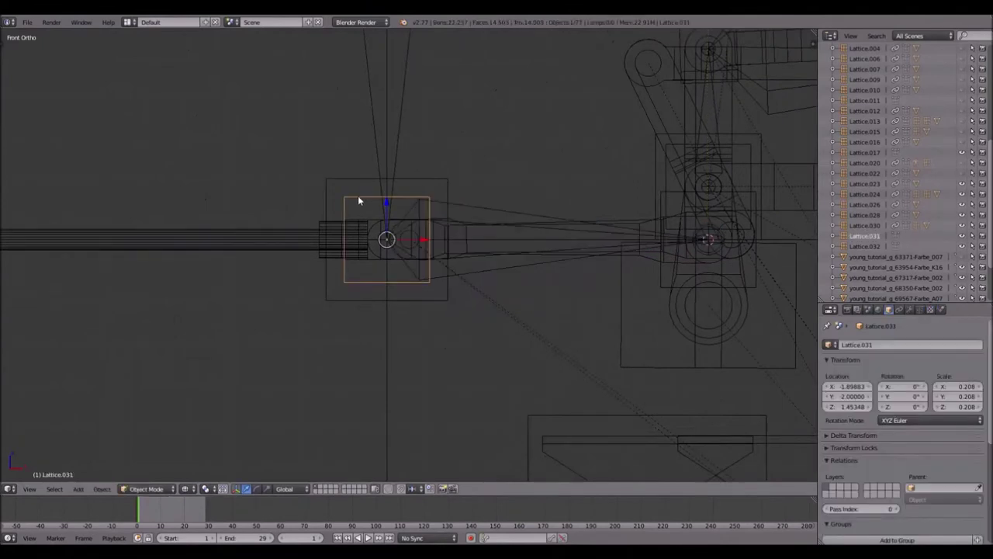
click(900, 310)
click(902, 344)
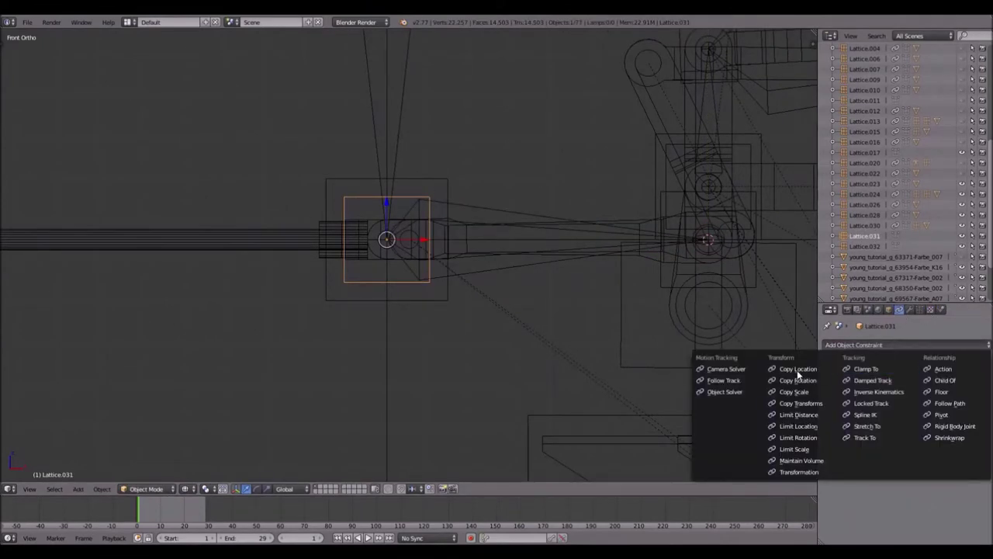
click(798, 370)
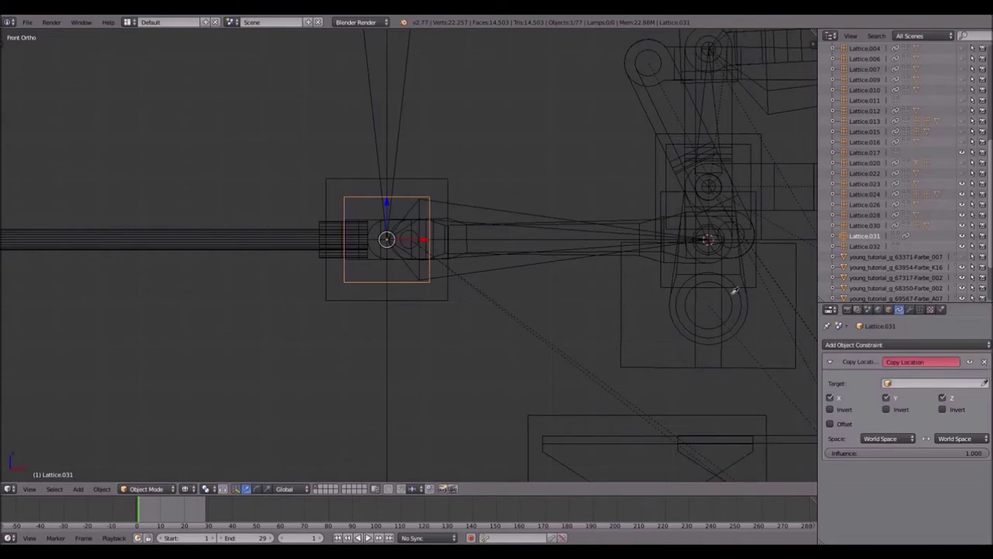
click(457, 203)
click(904, 397)
click(903, 424)
- Parent the front valve rod mesh young_tutorial_g_63954-Farbe_K16 to Lattice.031 as Object
right_click(267, 230)
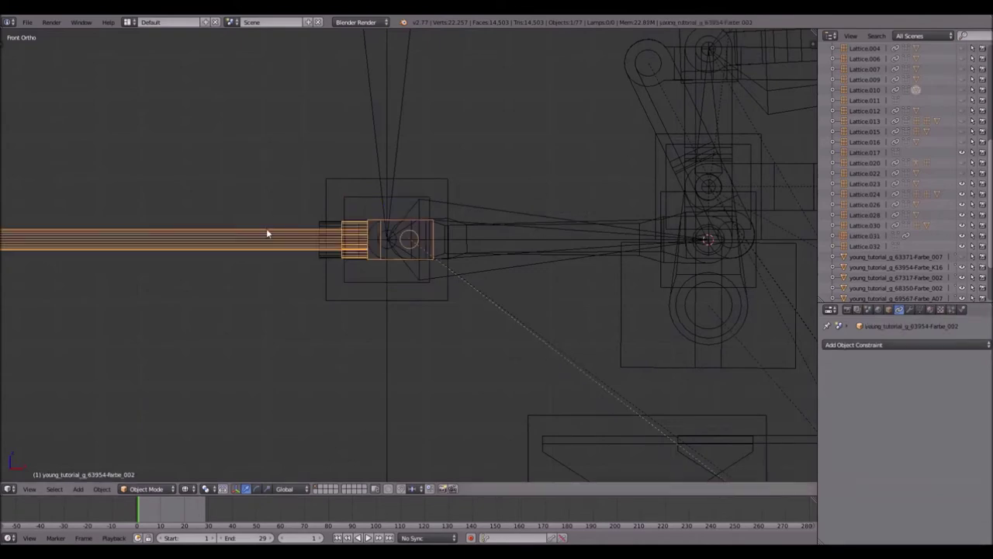
middle_drag(329, 215, 303, 248)
right_click(356, 256)
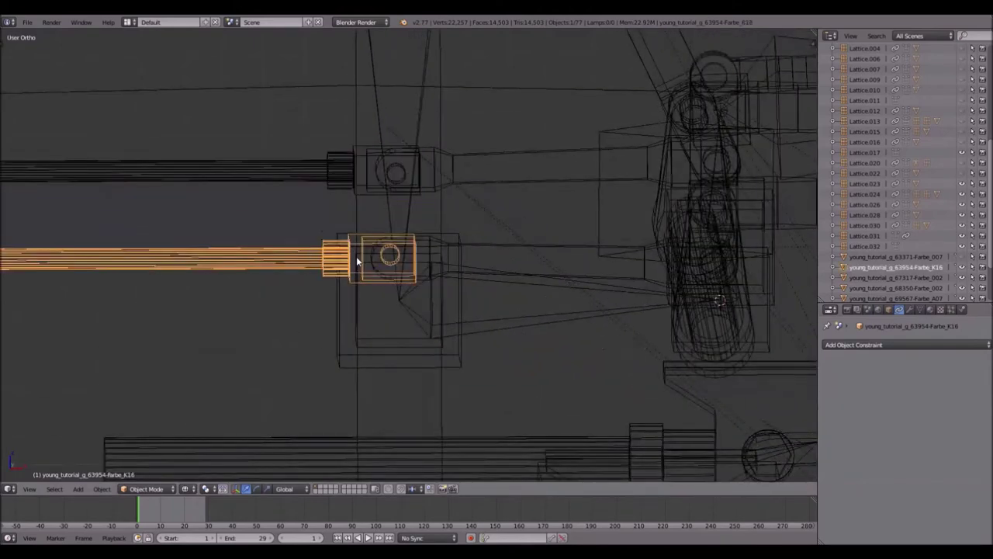
shift+right_click(377, 340)
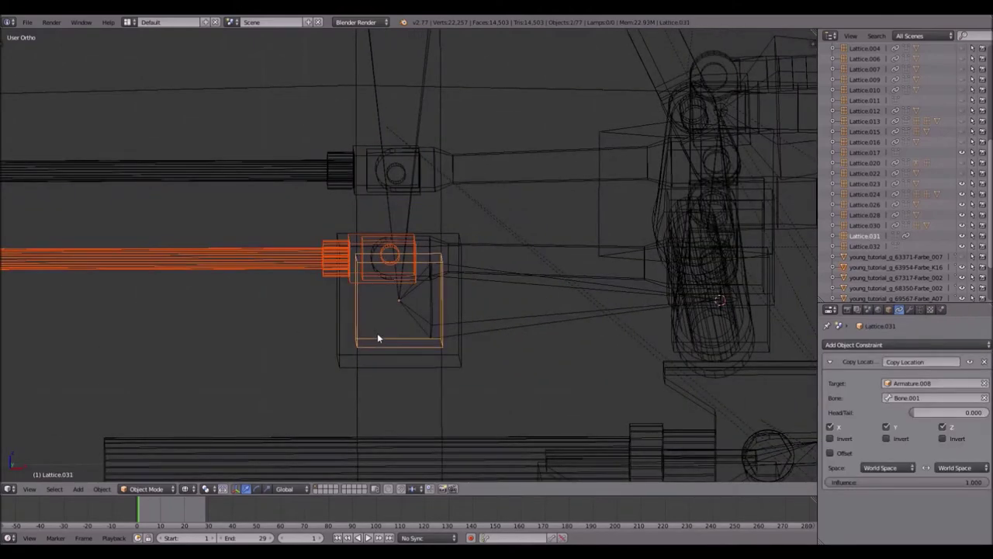
key(ctrl+p)
click(376, 333)
key(KP_1)
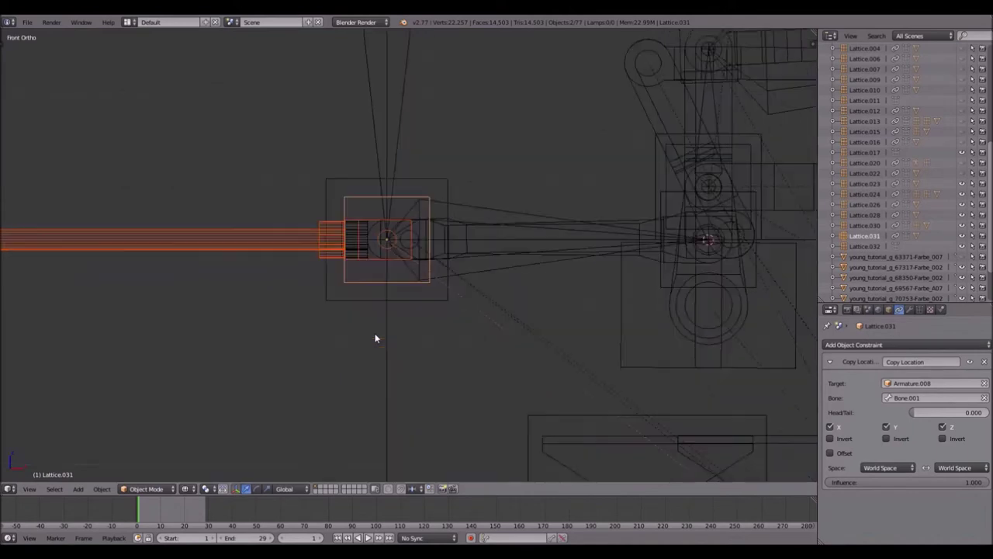
- Add Copy Location and Copy Rotation constraints to Lattice.032, the larger lattice around the valve rod joint
right_click(432, 186)
click(862, 344)
click(792, 371)
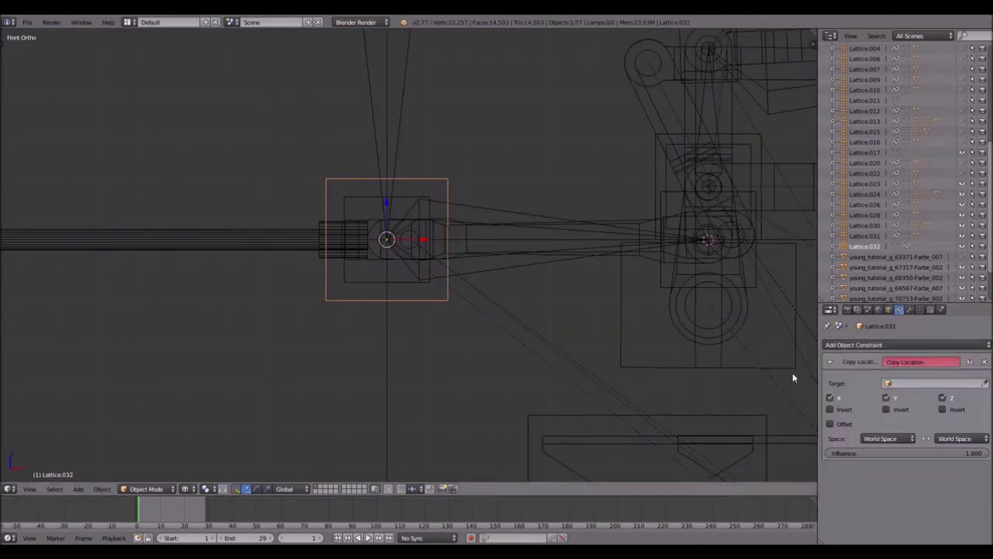
click(838, 344)
click(797, 381)
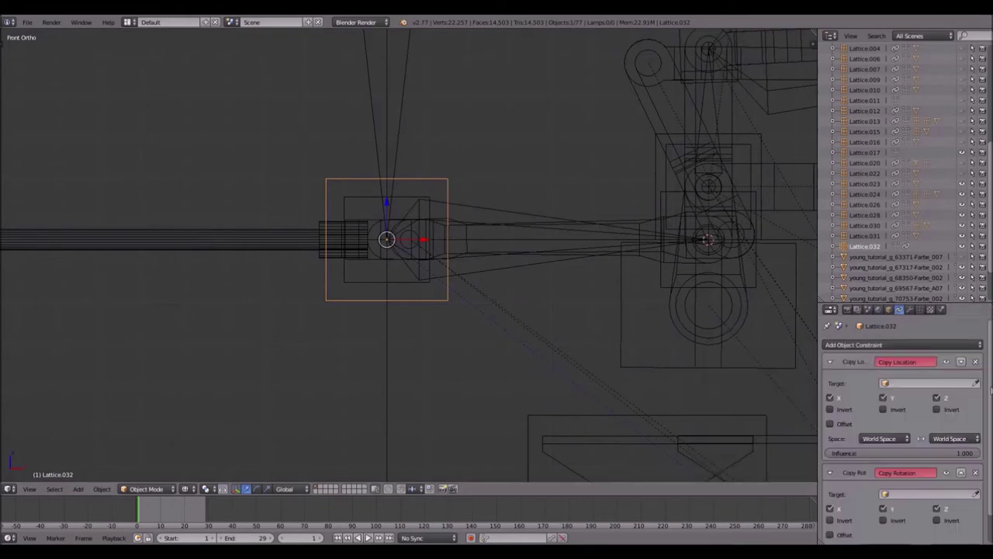
- Target both constraints of Lattice.032 to Armature.008 with Bone.001 as the bone
click(975, 383)
click(406, 120)
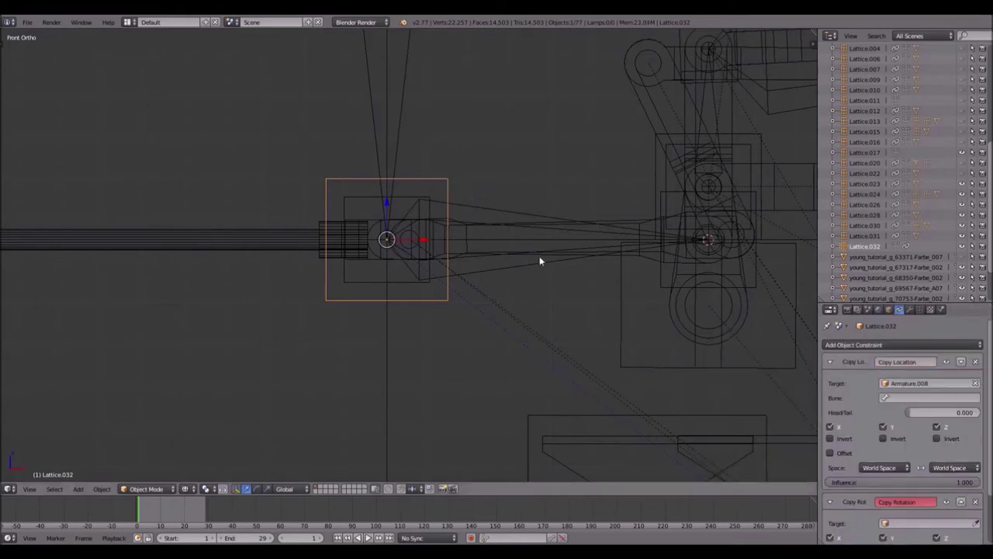
click(972, 523)
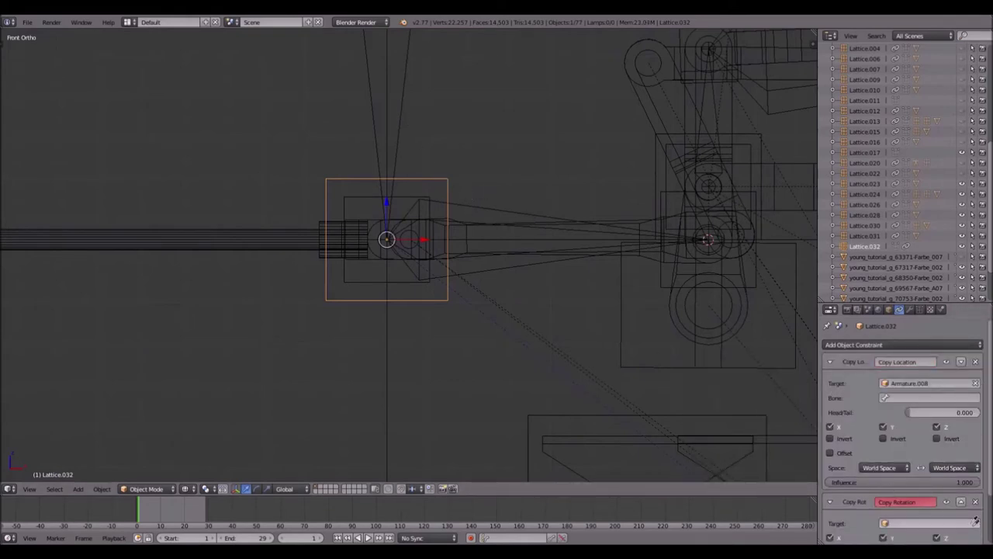
click(392, 106)
click(900, 398)
click(898, 420)
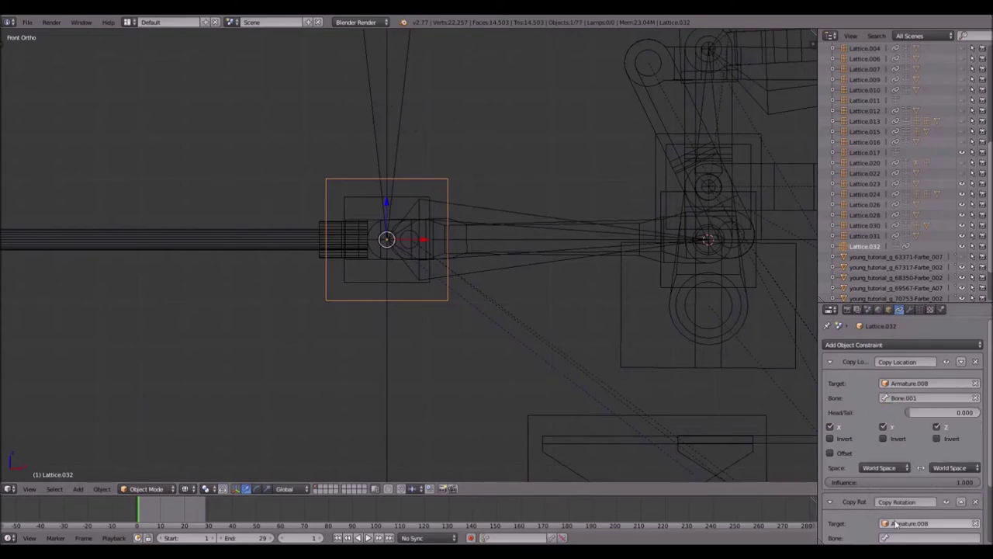
click(894, 538)
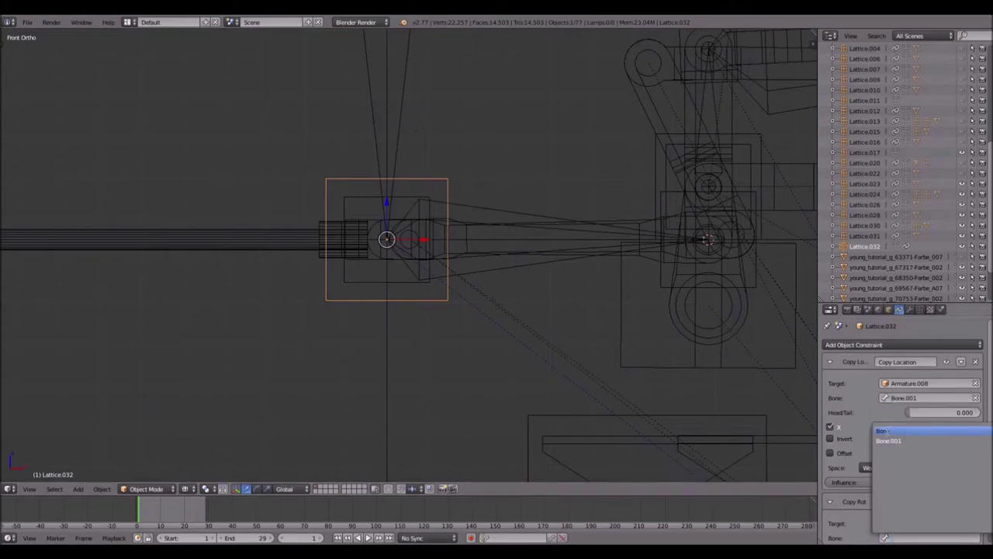
click(892, 440)
- Parent the short connecting rod between valve rod and lever to Lattice.032 as Object and play the animation
scroll(453, 198, down, 2)
middle_drag(455, 204, 521, 240)
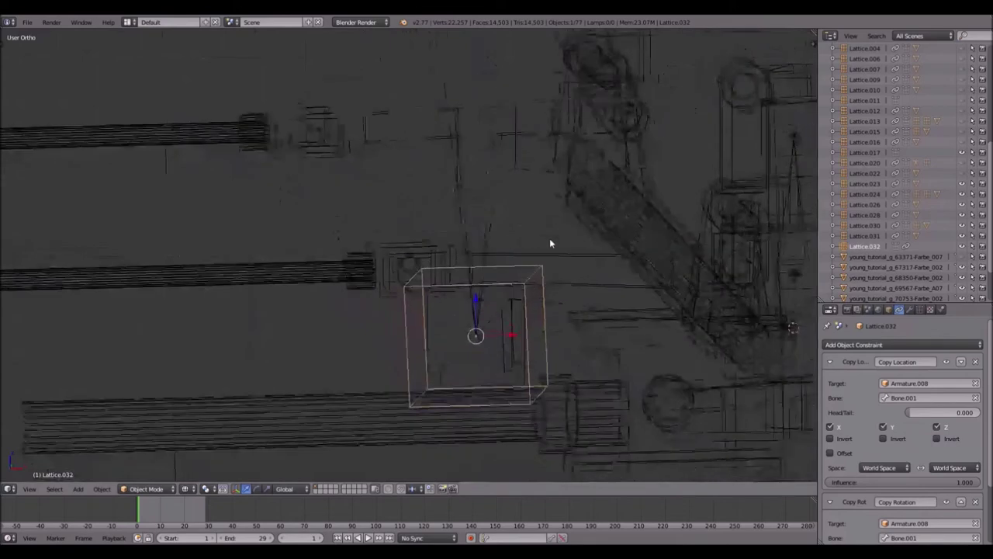
right_click(598, 256)
shift+right_click(411, 351)
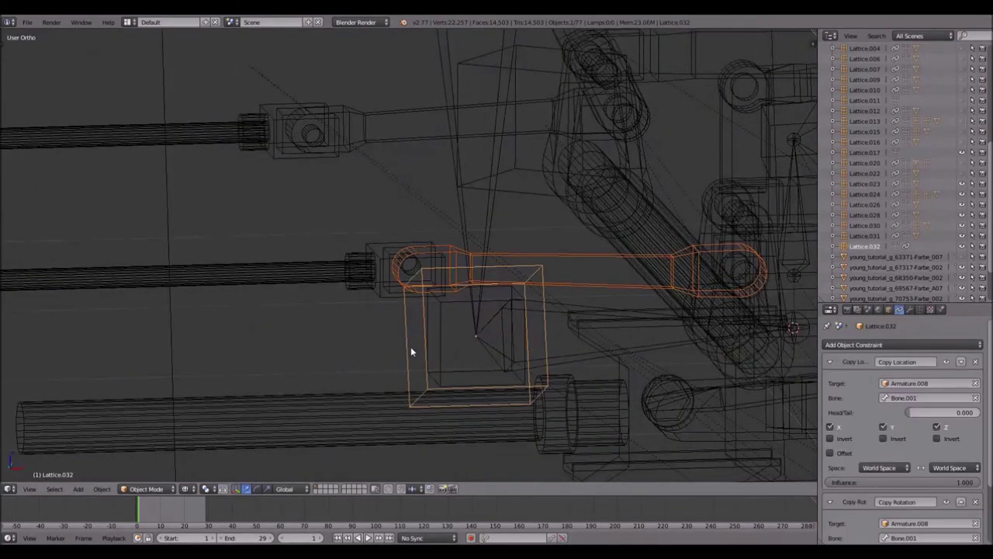
key(ctrl+p)
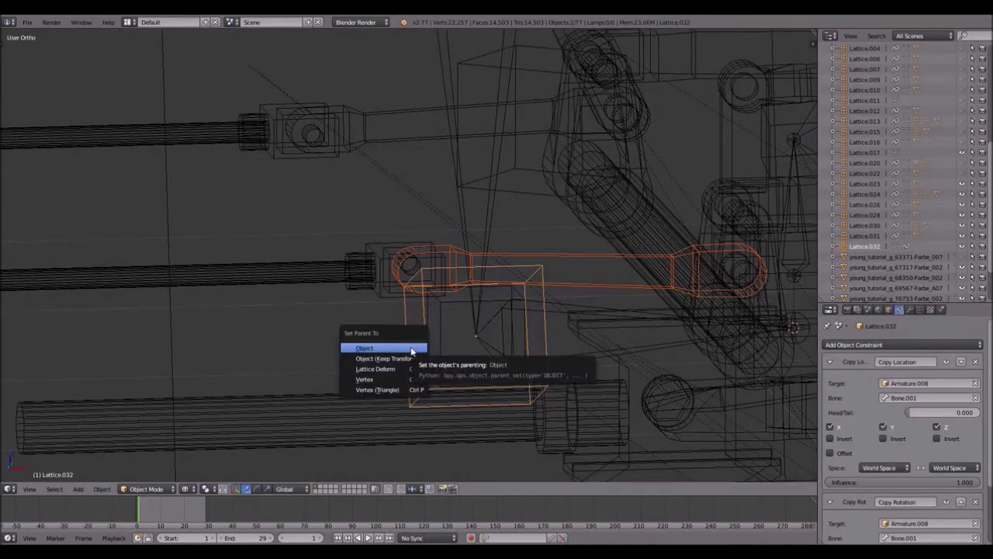
click(411, 349)
key(KP_1)
key(alt+a)
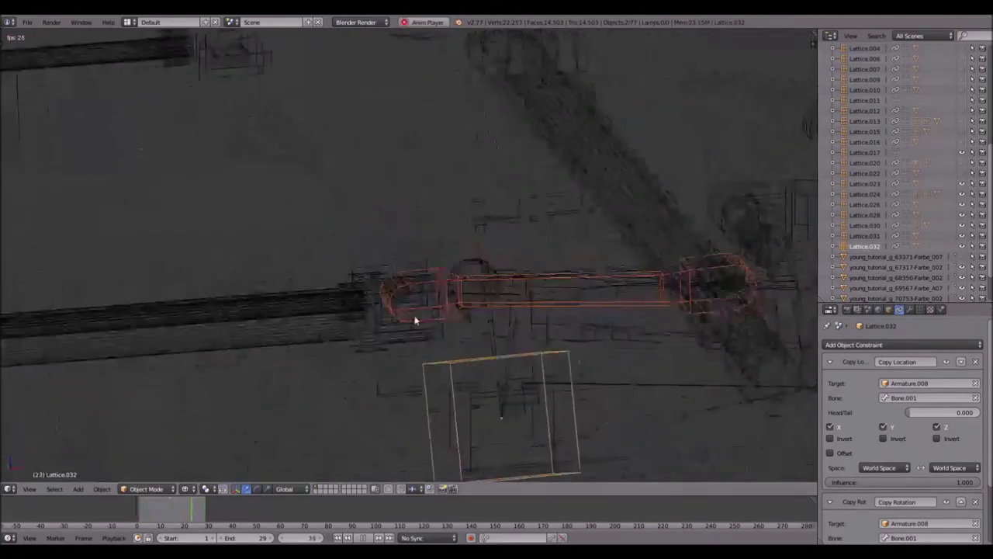
- Hide Armature.008 from the view while the animation plays
right_click(488, 163)
key(ctrl+Tab)
key(ctrl+Tab)
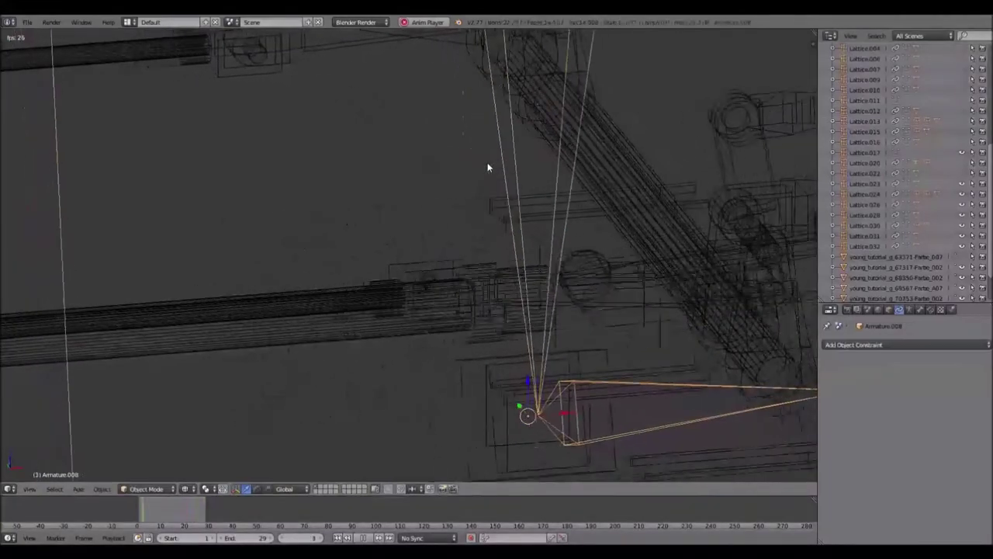
key(h)
- Check the playing linkage in solid shading from an angle and the front, and stop the animation in wireframe
scroll(487, 162, down, 3)
key(z)
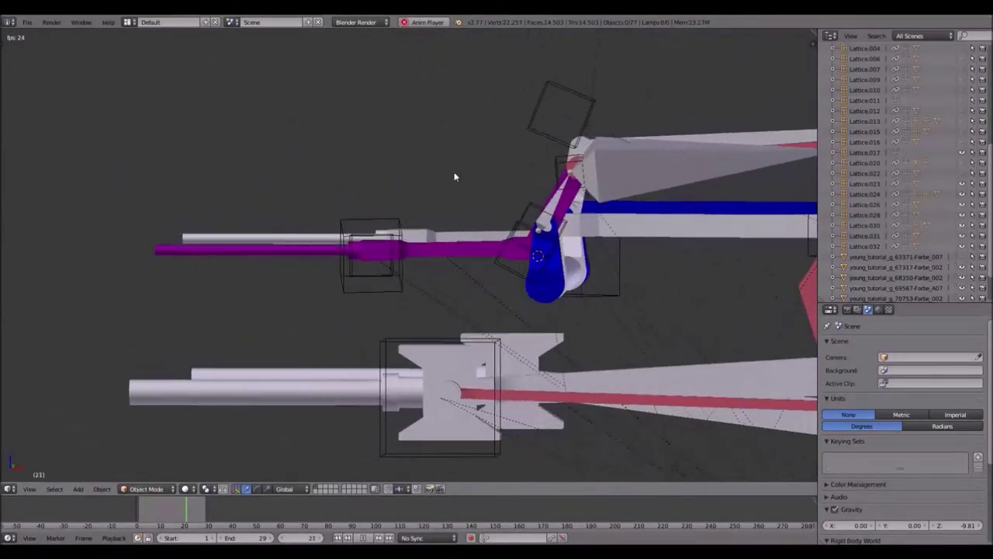
middle_drag(461, 176, 470, 200)
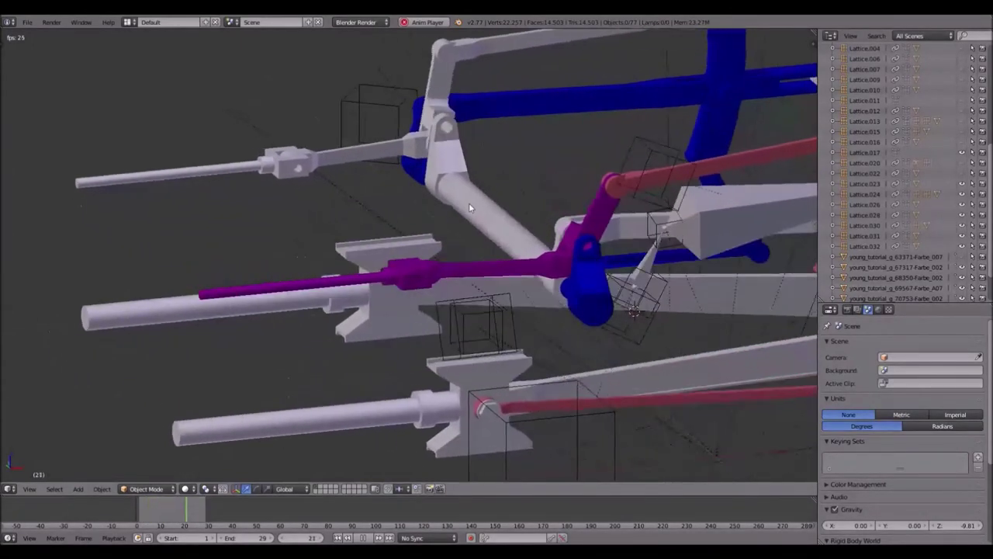
key(KP_1)
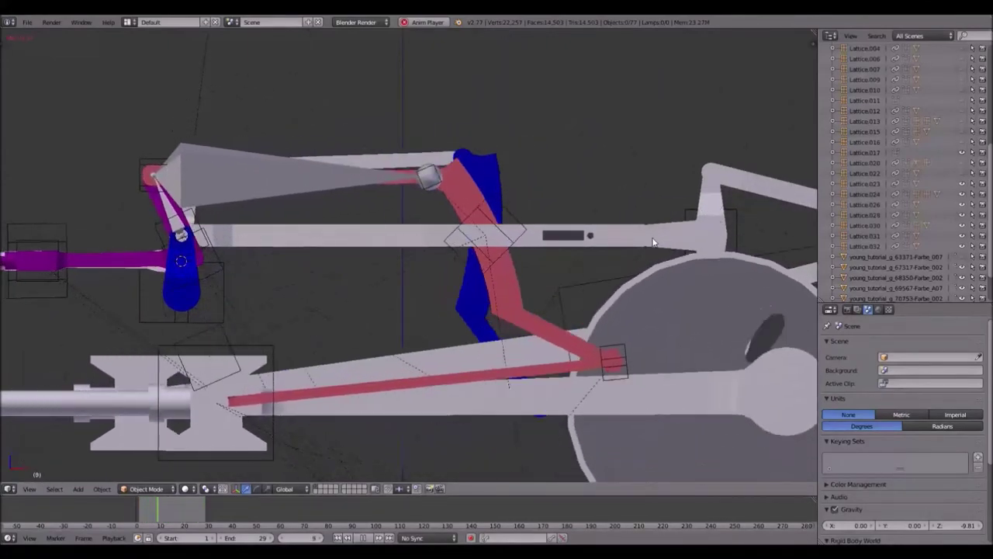
key(z)
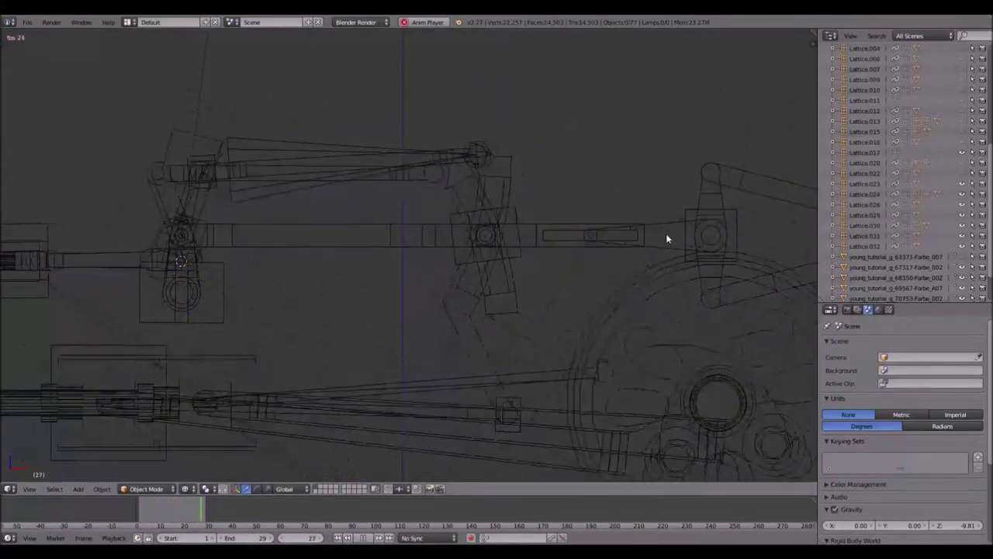
key(Escape)
- Examine the constraints of ALattice, Lattice.030 and Lattice.029 around the lever pivot
shift+middle_drag(551, 162, 534, 186)
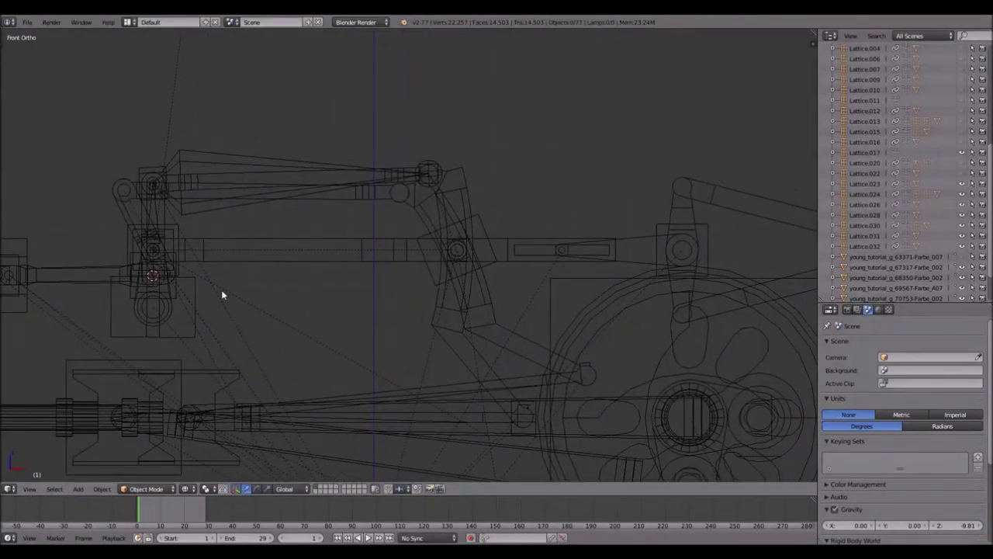
shift+middle_drag(204, 297, 310, 225)
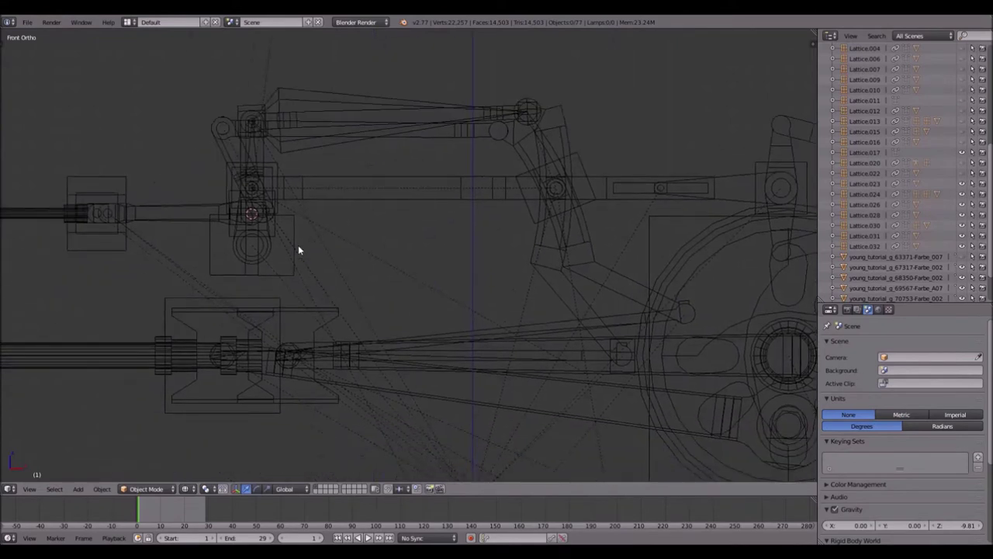
right_click(293, 247)
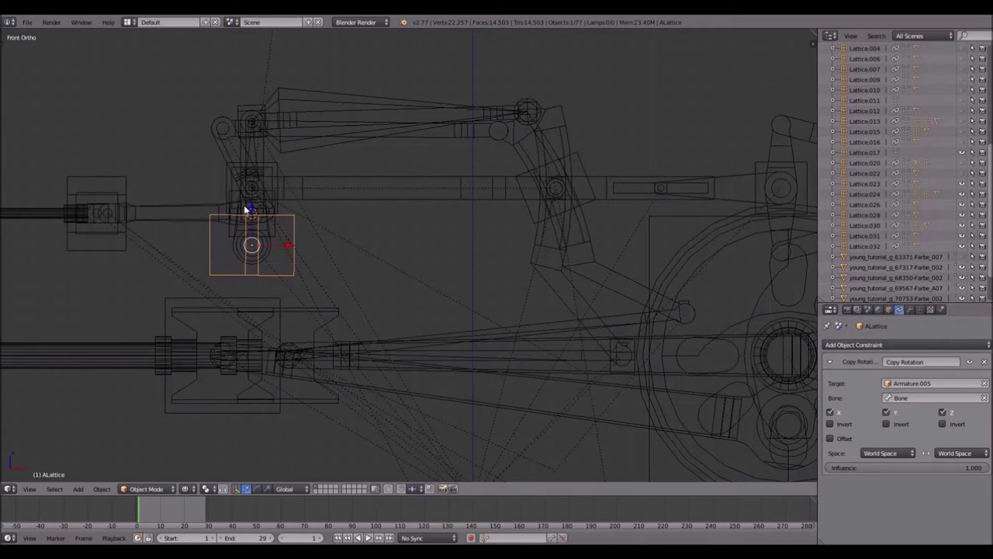
scroll(237, 203, up, 2)
right_click(158, 165)
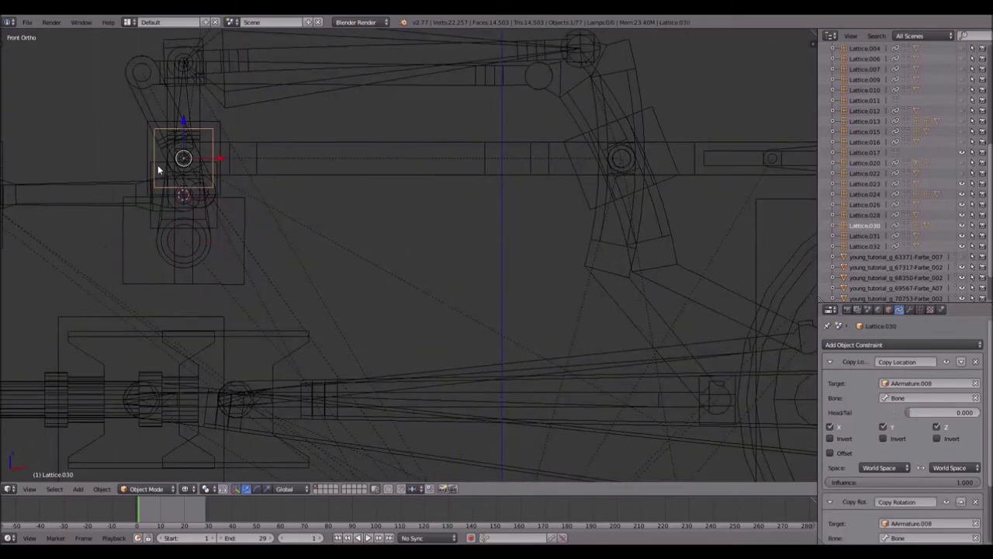
right_click(151, 210)
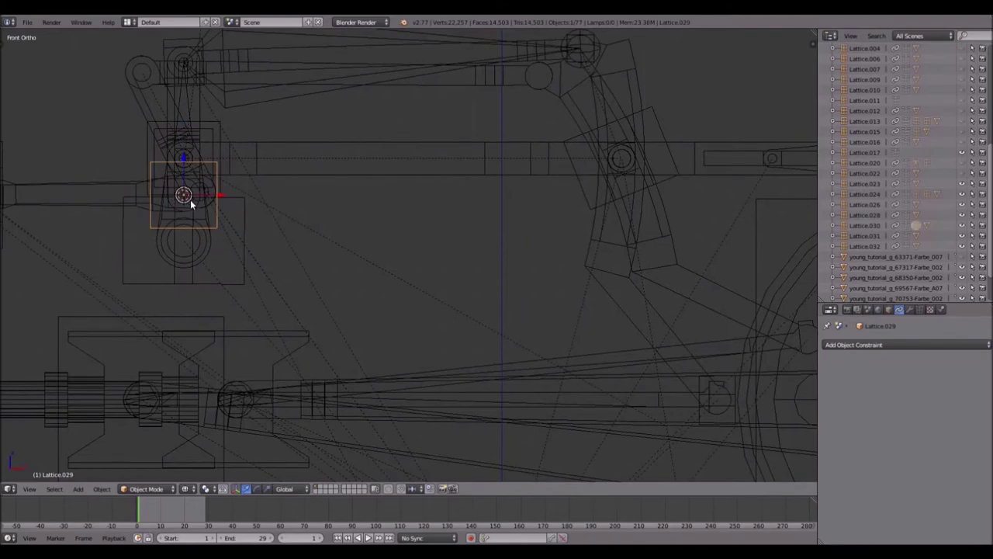
- Add a lattice at the 3D cursor on the lever pivot and scale it down around the pivot
middle_drag(190, 200, 234, 223)
key(KP_1)
key(shift+a)
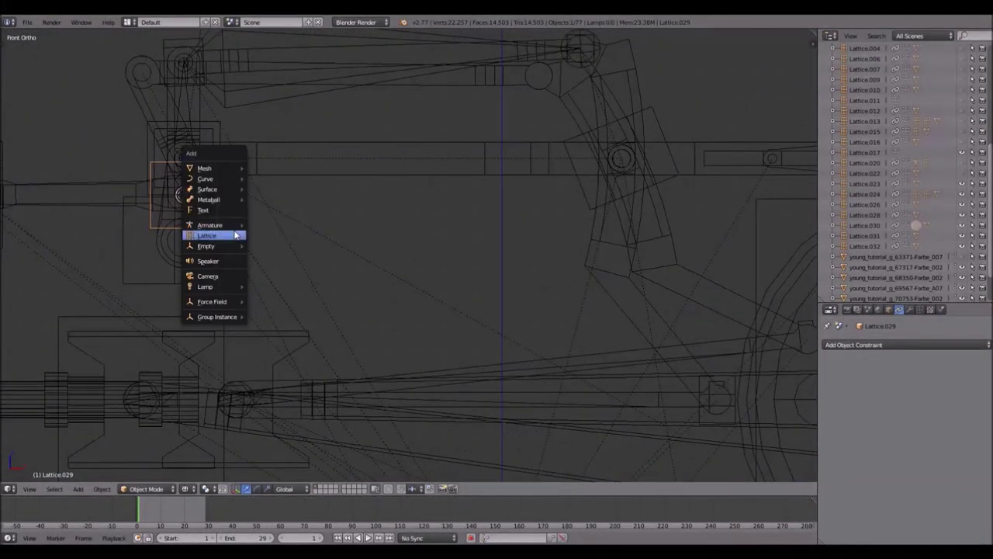
click(235, 231)
key(s)
click(244, 215)
scroll(169, 169, up, 3)
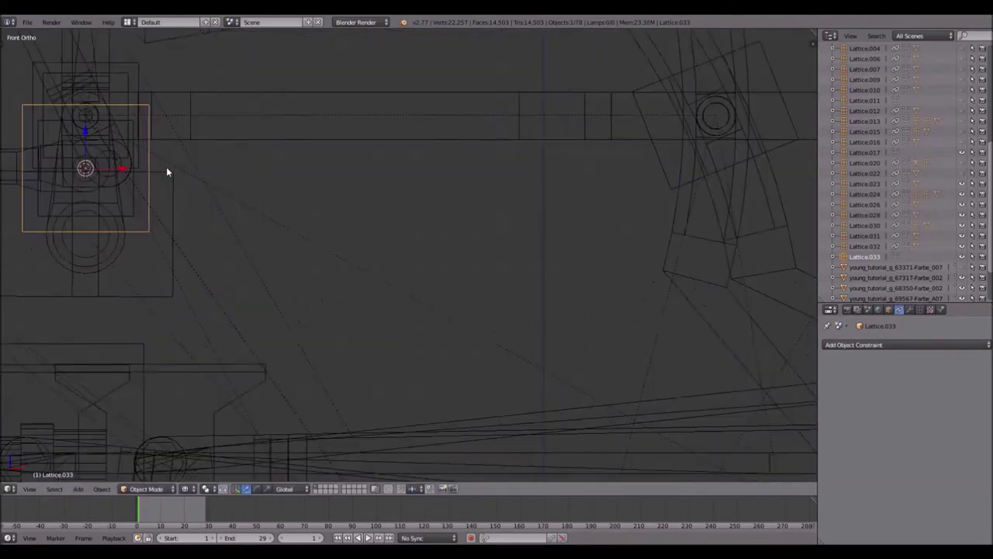
- Move the new lattice straight down onto the lever's lower round pin and resize it to nearly match the existing lattice there
drag(261, 146, 268, 215)
key(s)
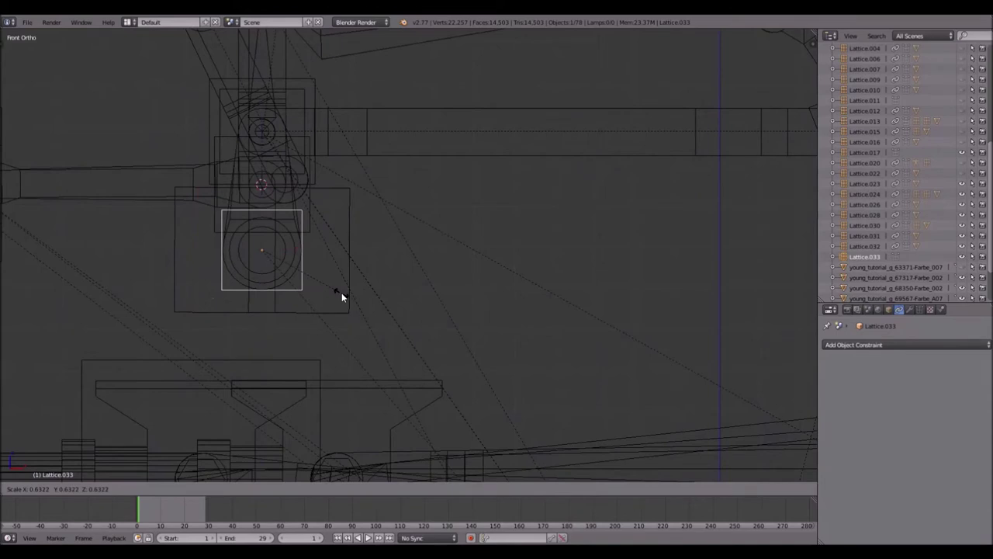
click(340, 292)
key(s)
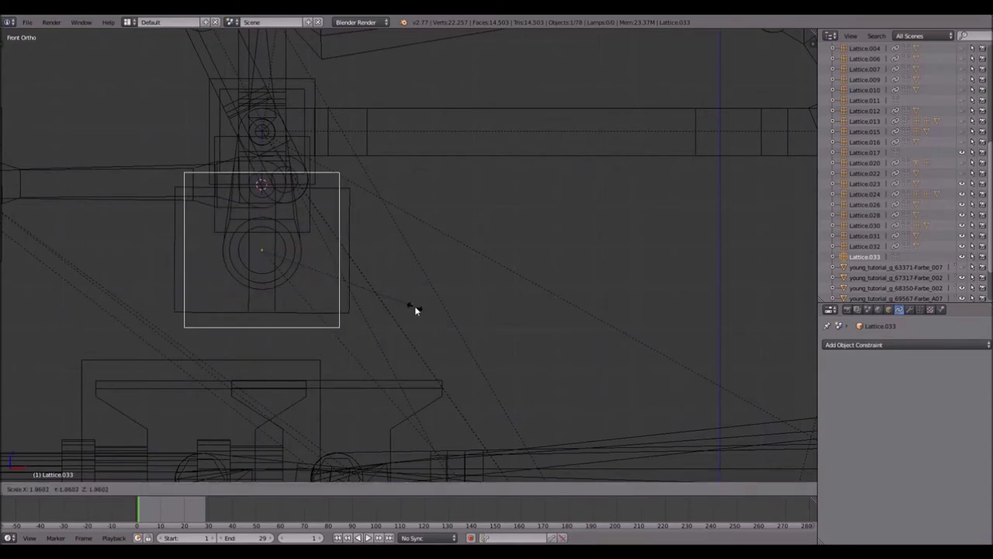
click(415, 306)
scroll(415, 309, down, 2)
shift+middle_drag(344, 241, 178, 278)
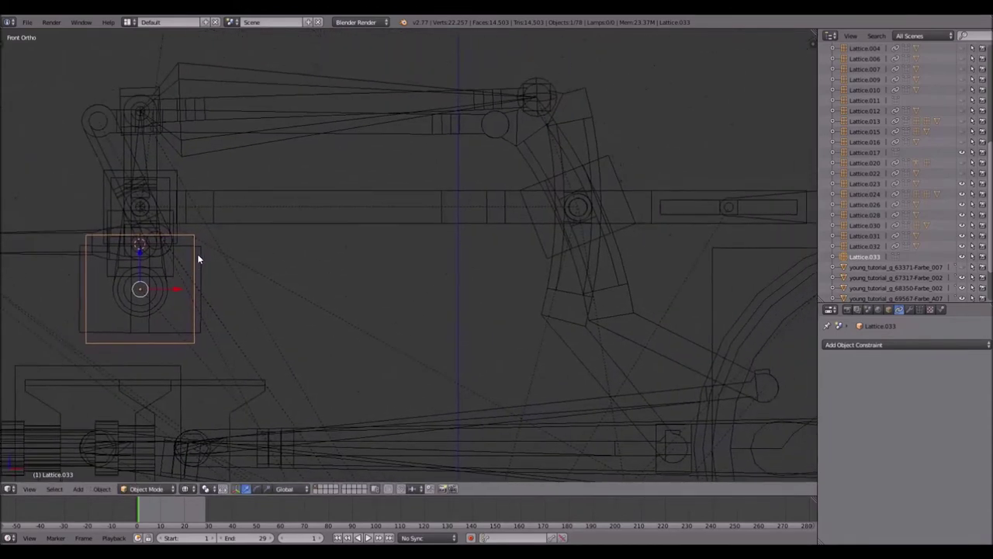
- Snap the 3D cursor to the lattice on the lever's lower pin and add a single-bone armature there
key(shift+s)
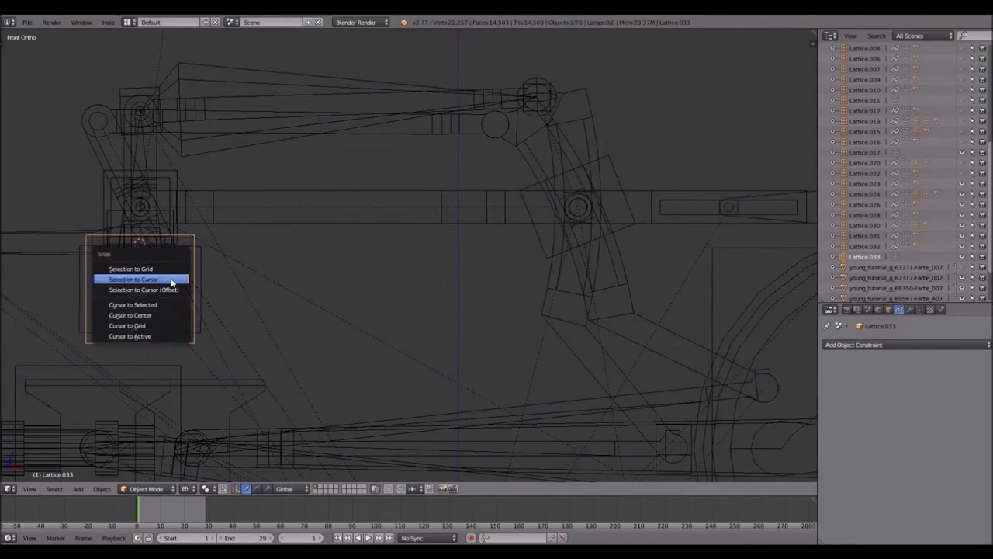
click(172, 304)
key(shift+a)
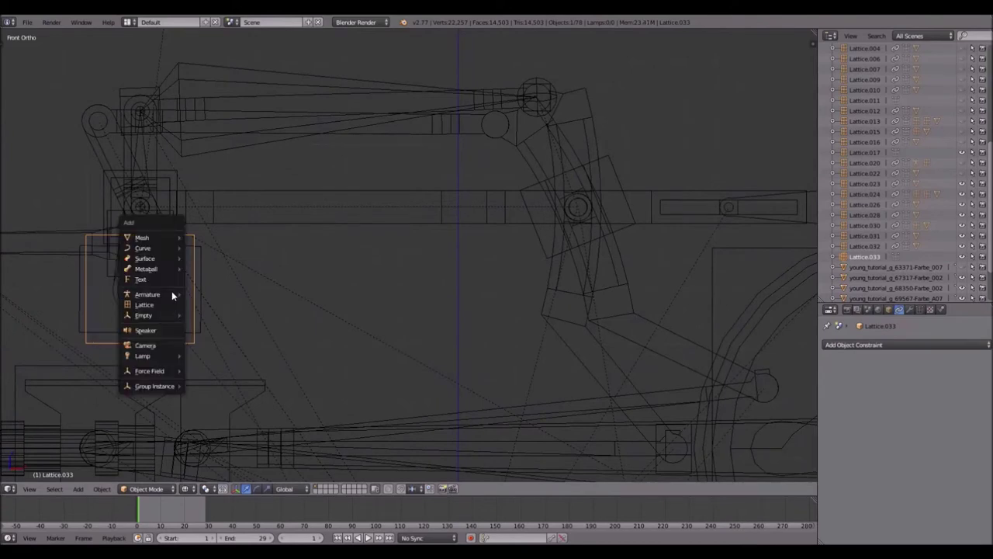
mouse_move(177, 293)
click(228, 295)
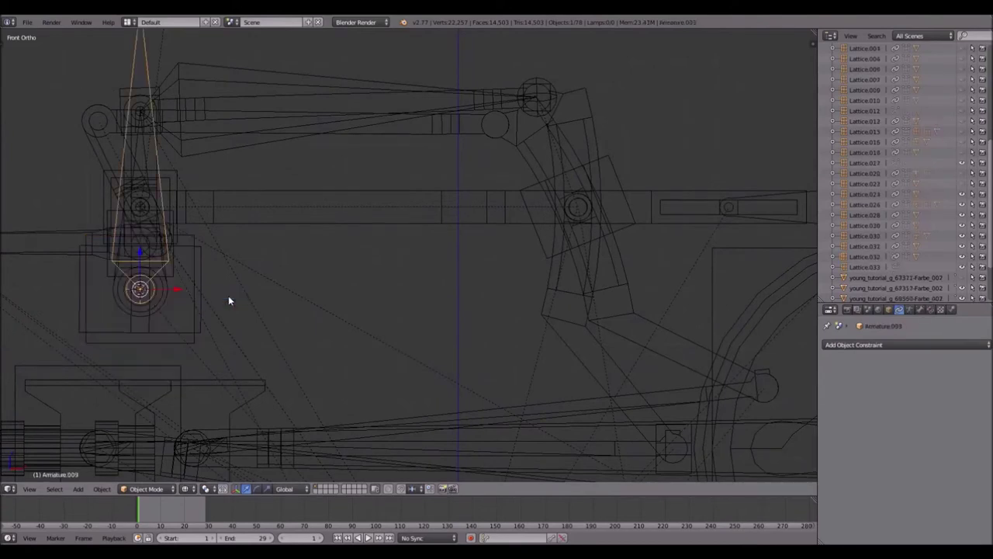
- Examine the linkage between the curved link, the slotted rod and the upper wheel pivot, and the lattice far above the model
scroll(208, 286, down, 4)
shift+middle_drag(388, 184, 228, 204)
scroll(359, 260, up, 4)
scroll(358, 260, up, 1)
shift+middle_drag(308, 220, 464, 172)
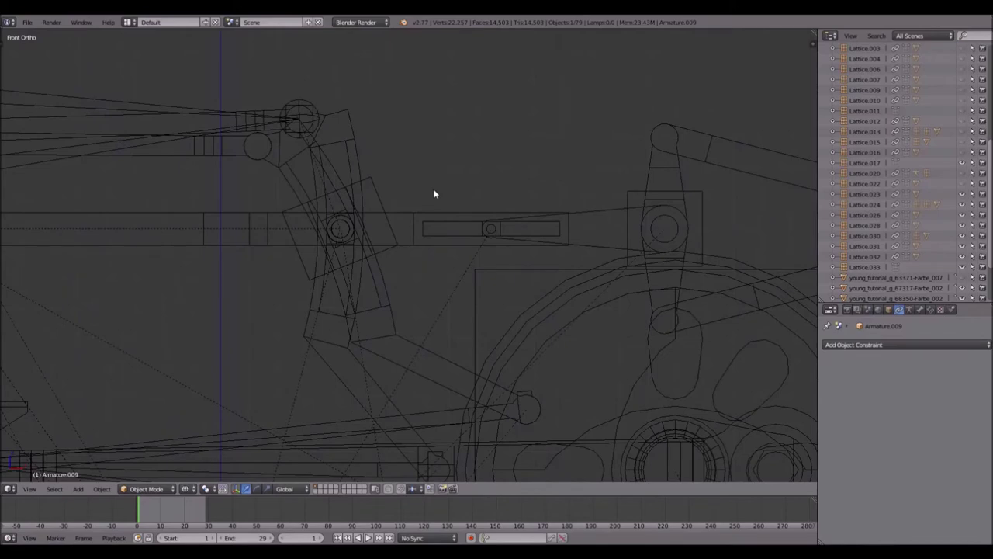
scroll(436, 181, down, 4)
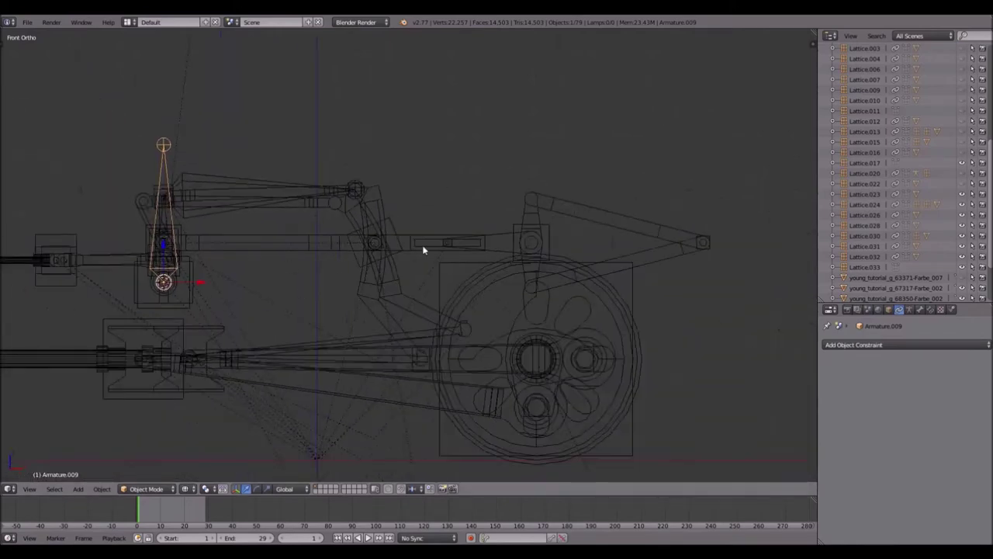
scroll(421, 240, down, 12)
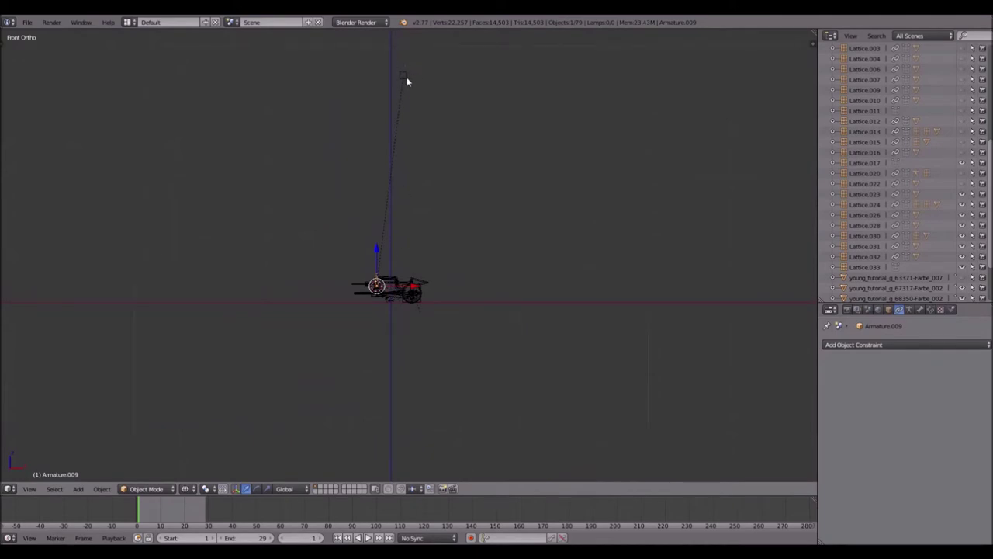
scroll(398, 326, up, 10)
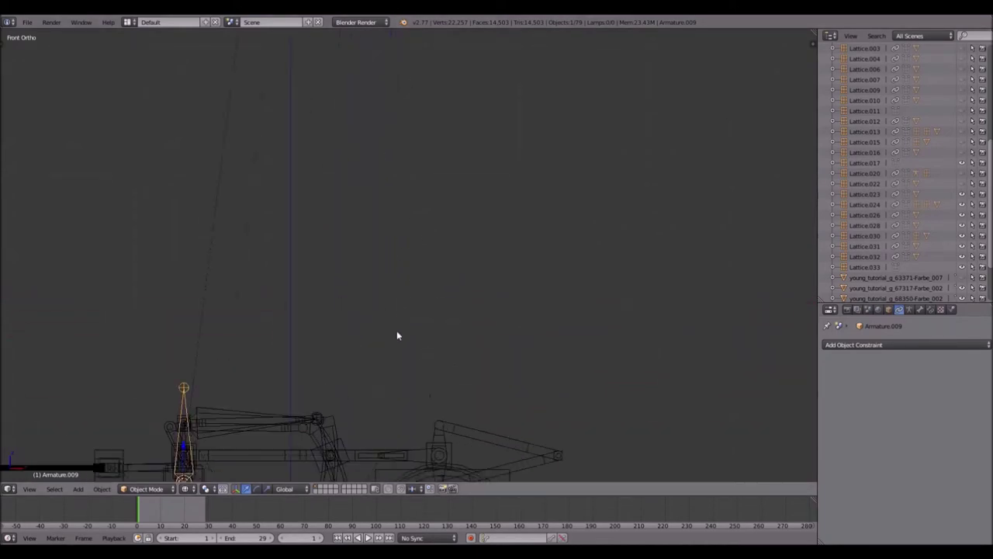
shift+middle_drag(400, 177, 392, 83)
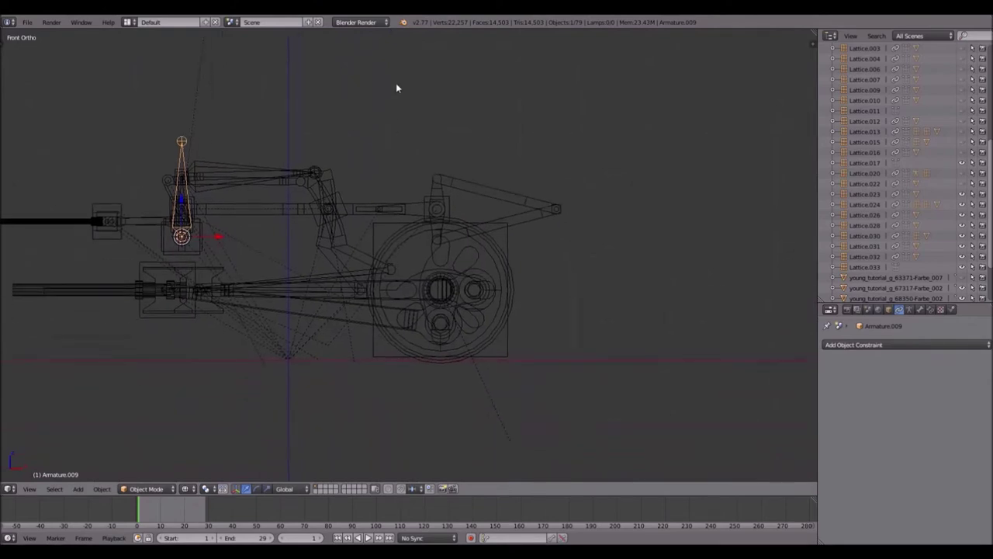
scroll(346, 194, up, 4)
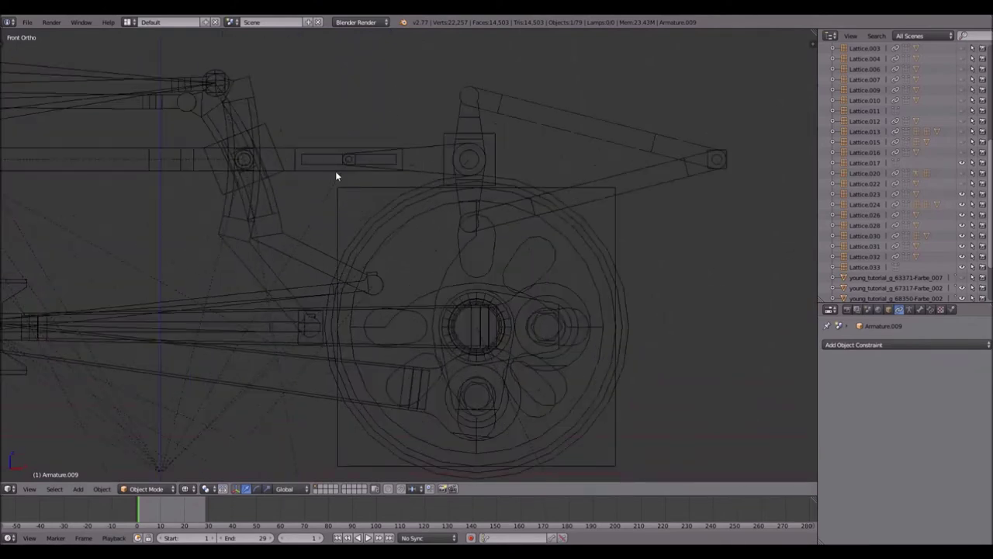
shift+middle_drag(325, 142, 405, 161)
scroll(406, 162, up, 2)
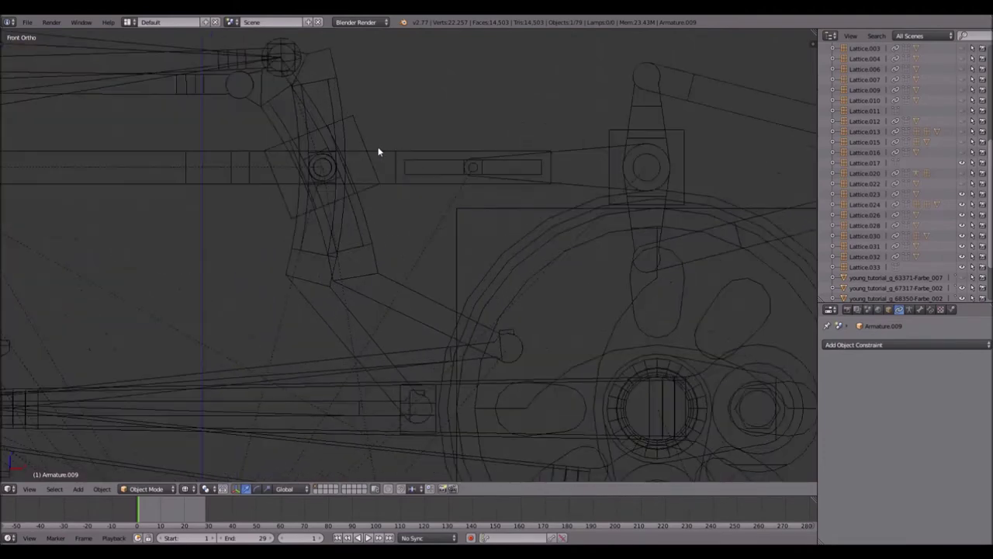
scroll(378, 152, down, 4)
scroll(422, 147, up, 3)
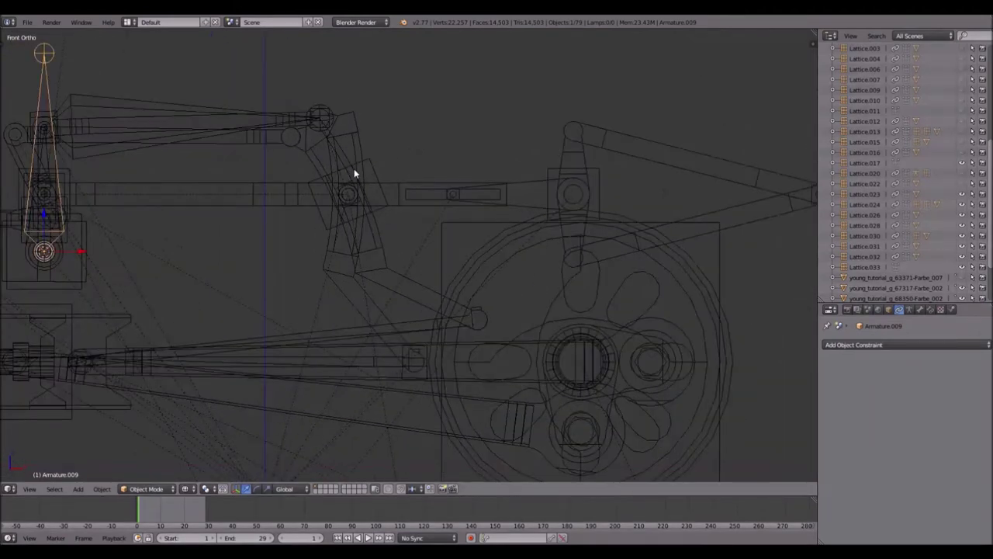
- Add another lattice and move it onto the small pin inside the slotted end of the long valve rod
key(shift+a)
click(344, 178)
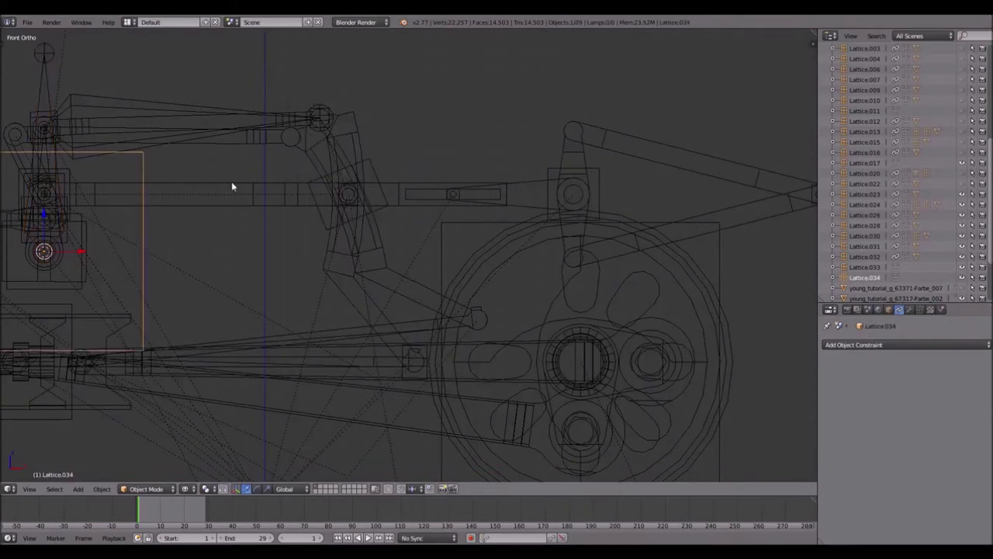
key(s)
right_click(374, 177)
key(g)
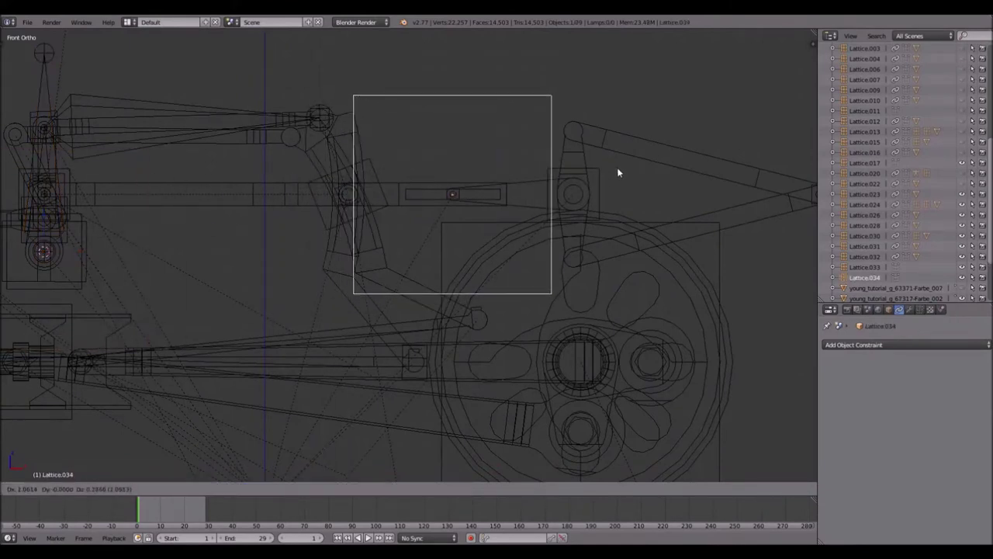
click(617, 167)
- Scale the slot-pin lattice to about 0.14 so it closely surrounds the pin
scroll(618, 167, up, 4)
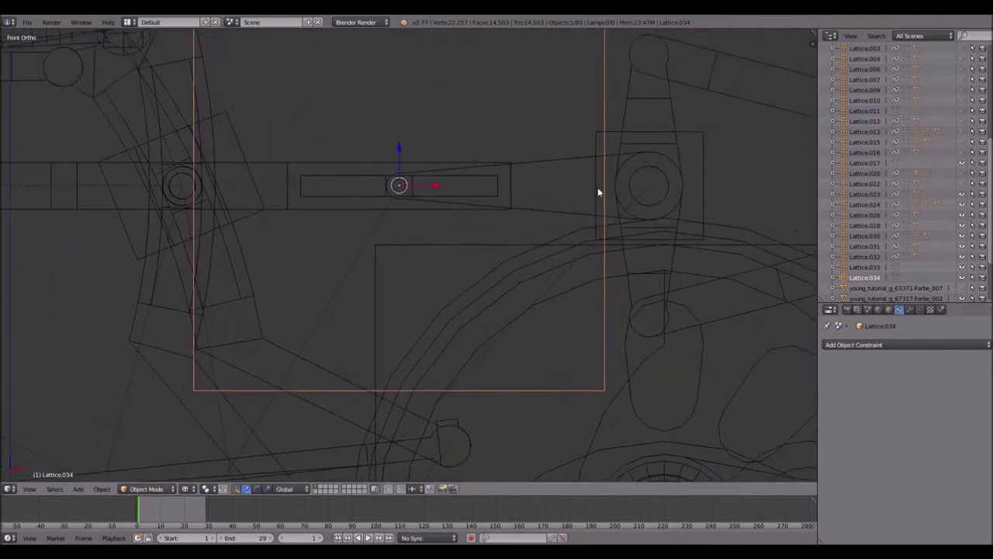
key(s)
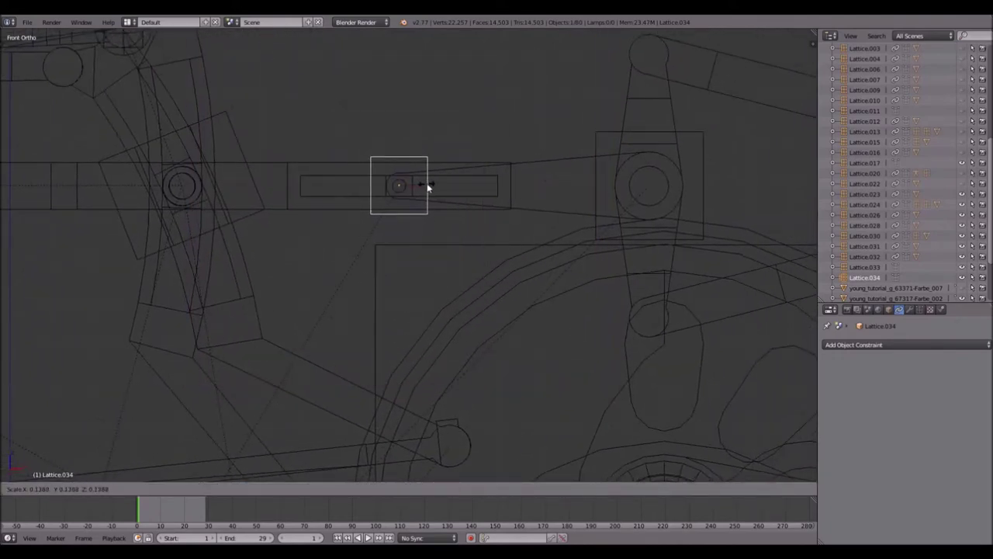
click(427, 186)
scroll(417, 175, up, 2)
drag(394, 119, 393, 116)
- Duplicate the slot-pin lattice along X onto the round pivot above the wheel and enlarge it to fit the outer circle
shift+middle_drag(470, 153, 287, 161)
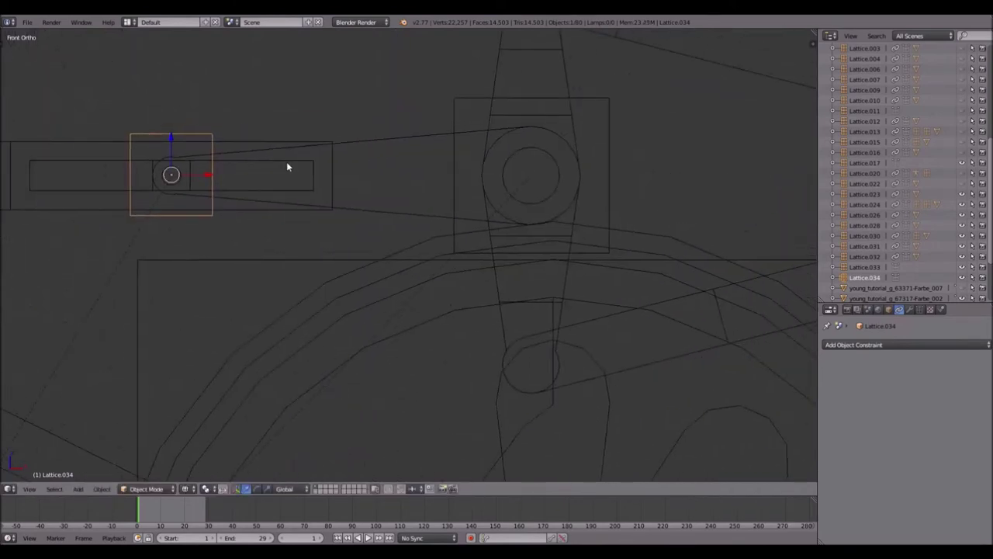
key(shift+d)
key(x)
click(645, 168)
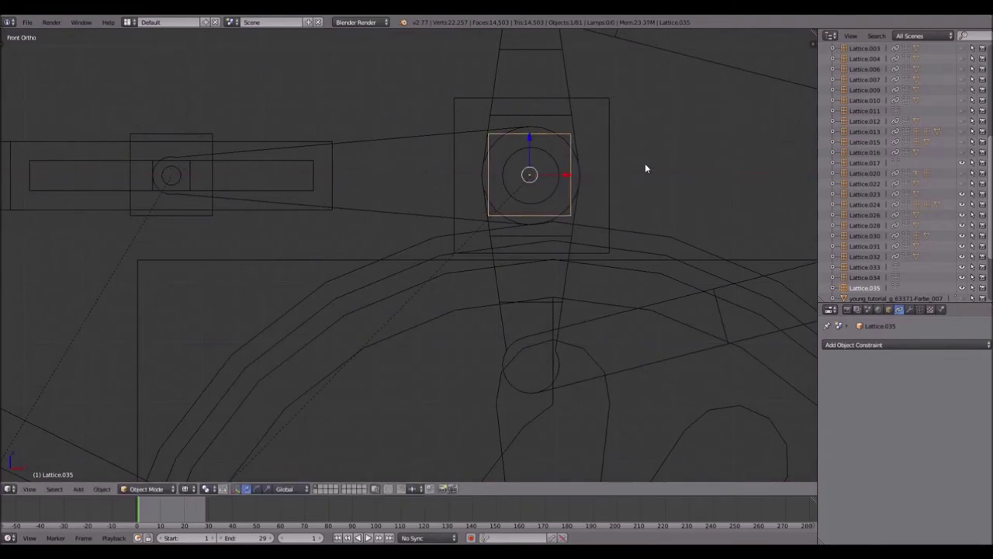
key(s)
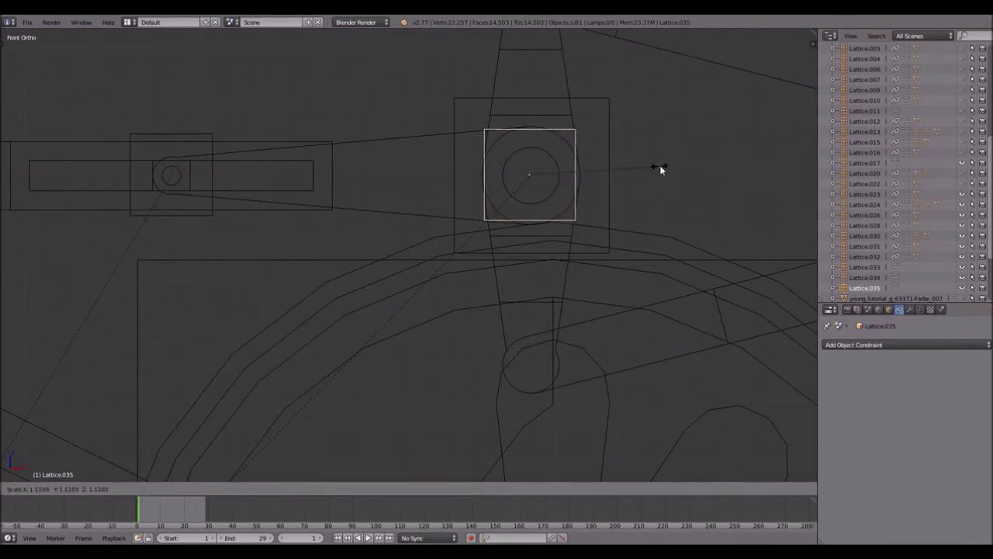
click(673, 170)
- Centre the duplicate on the wheel-side pivot along X and scale it slightly larger than the existing lattice there
key(g)
key(x)
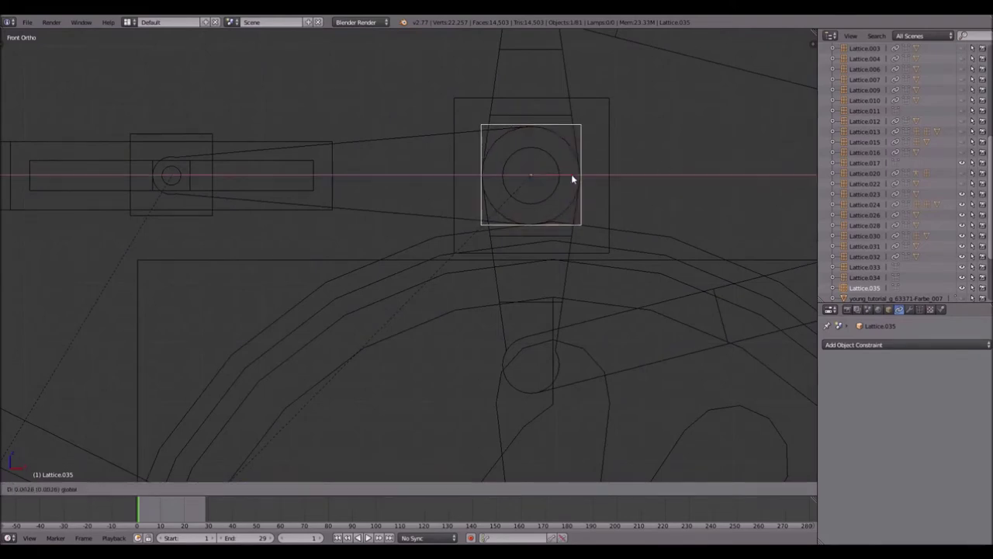
click(578, 182)
key(s)
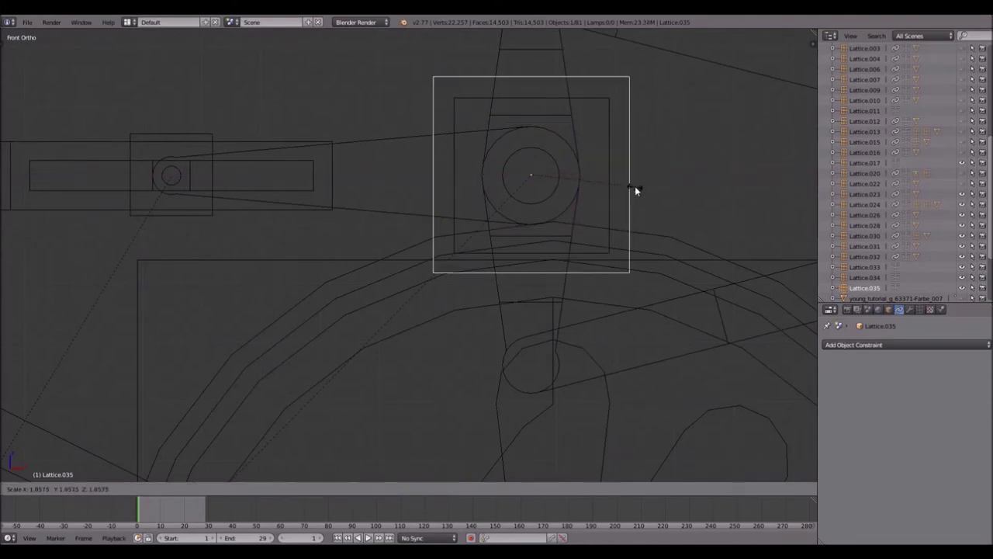
click(636, 186)
scroll(588, 183, down, 3)
- Duplicate the lattice on the slot pin in place and scale the copy up
right_click(276, 192)
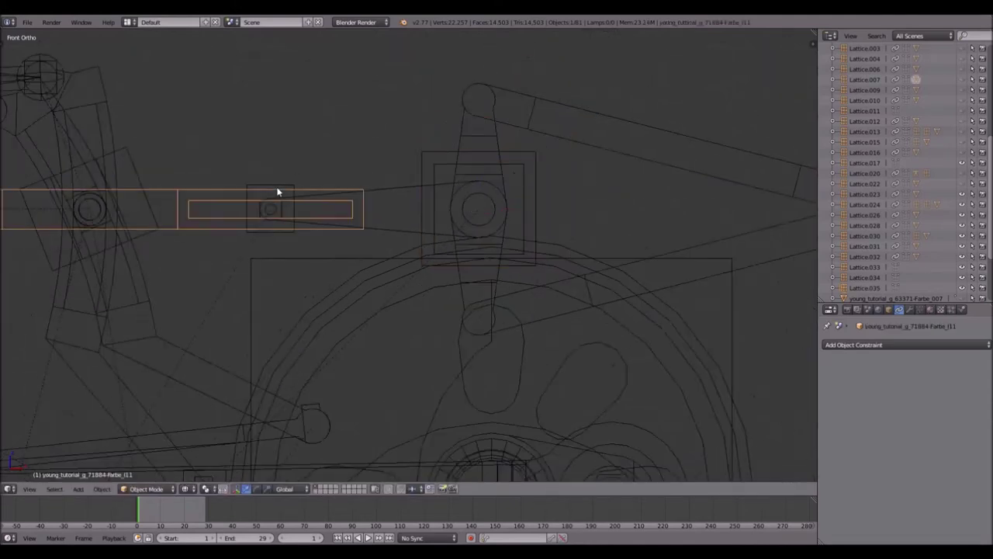
right_click(277, 193)
key(shift+d)
key(s)
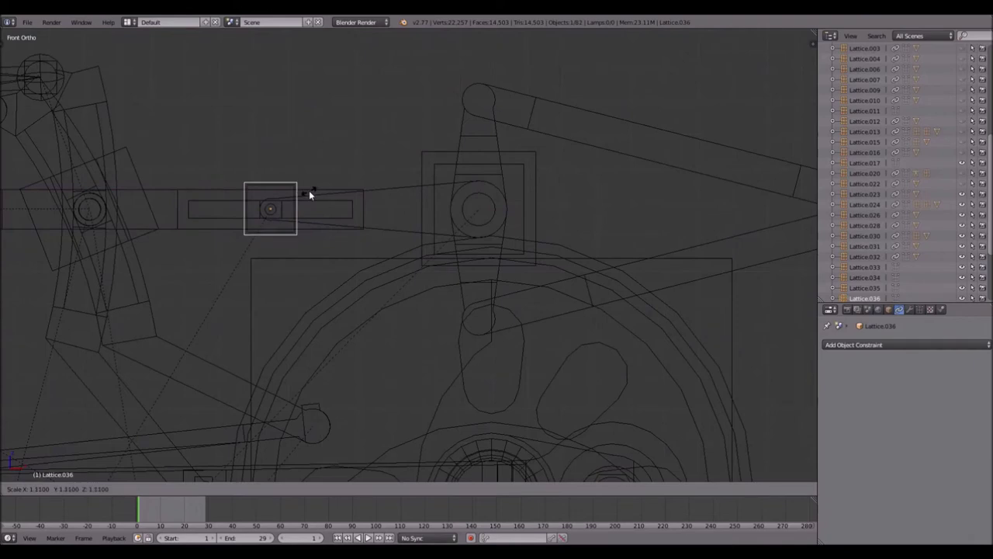
click(343, 195)
- Raise the duplicated slot-pin lattice about 16.1 units along Z onto the lattice far above the model
scroll(528, 241, down, 11)
shift+middle_drag(398, 222, 406, 429)
scroll(405, 401, down, 1)
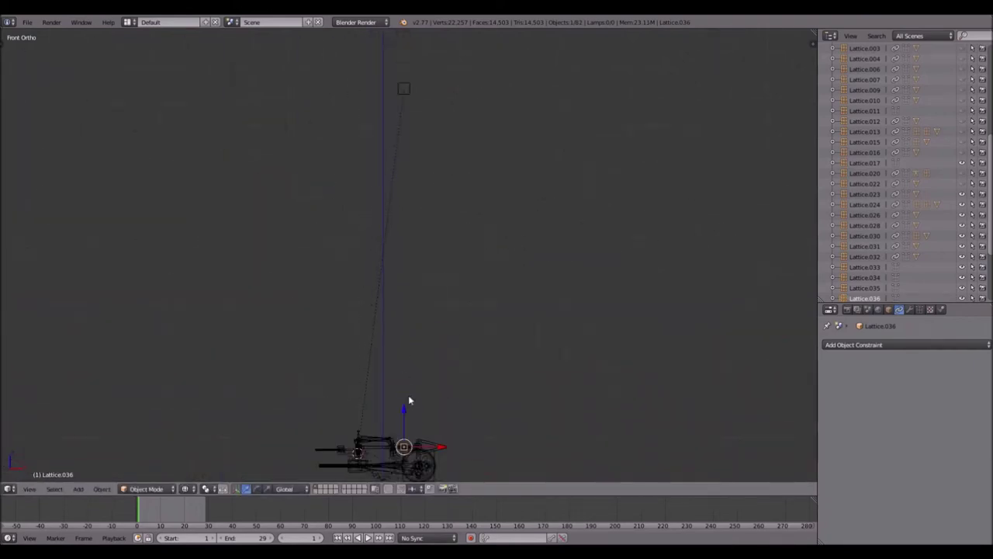
drag(403, 417, 411, 59)
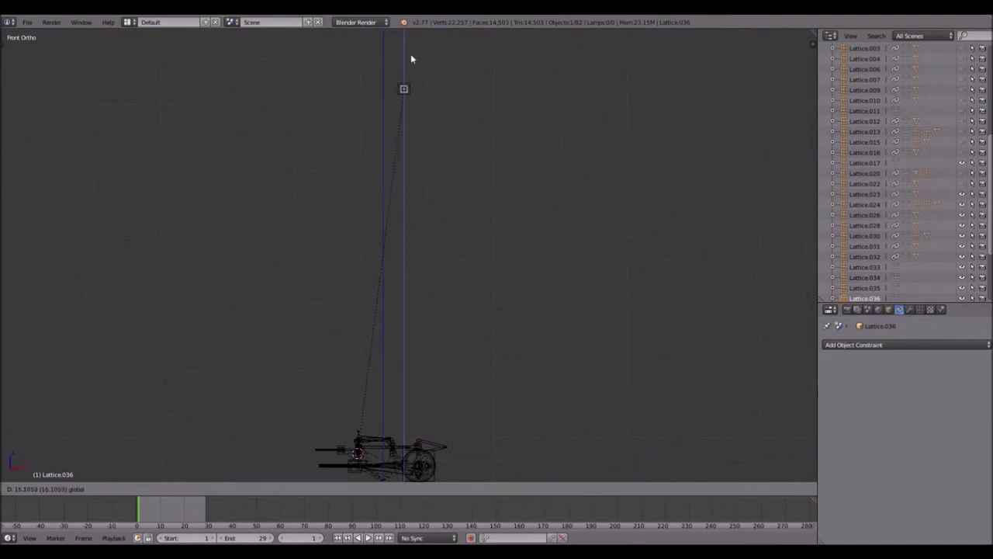
drag(411, 59, 410, 58)
drag(410, 54, 406, 53)
- Scale the raised lattice up until it just encloses the existing lattice far above the model
scroll(406, 54, up, 5)
shift+middle_drag(400, 90, 431, 271)
scroll(437, 130, up, 6)
shift+middle_drag(445, 116, 420, 265)
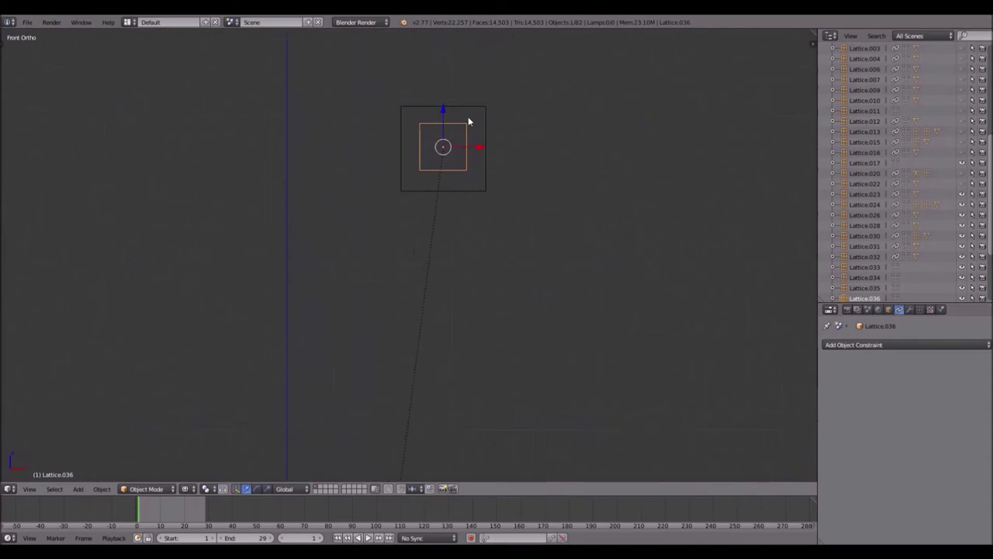
key(s)
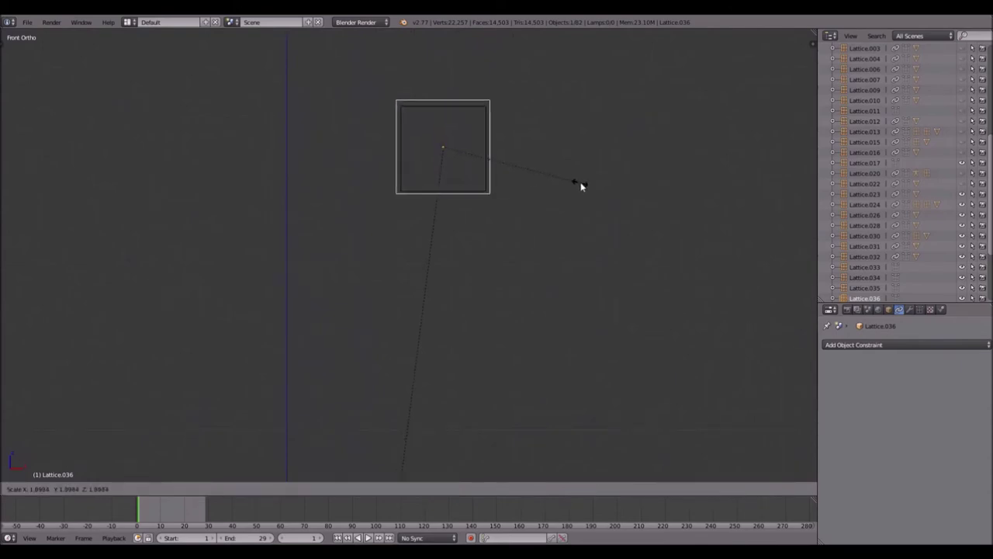
click(583, 187)
- Snap the 3D cursor to Lattice.027 at the valve rod's joint with the lever
scroll(498, 166, down, 5)
shift+middle_drag(474, 229, 501, 474)
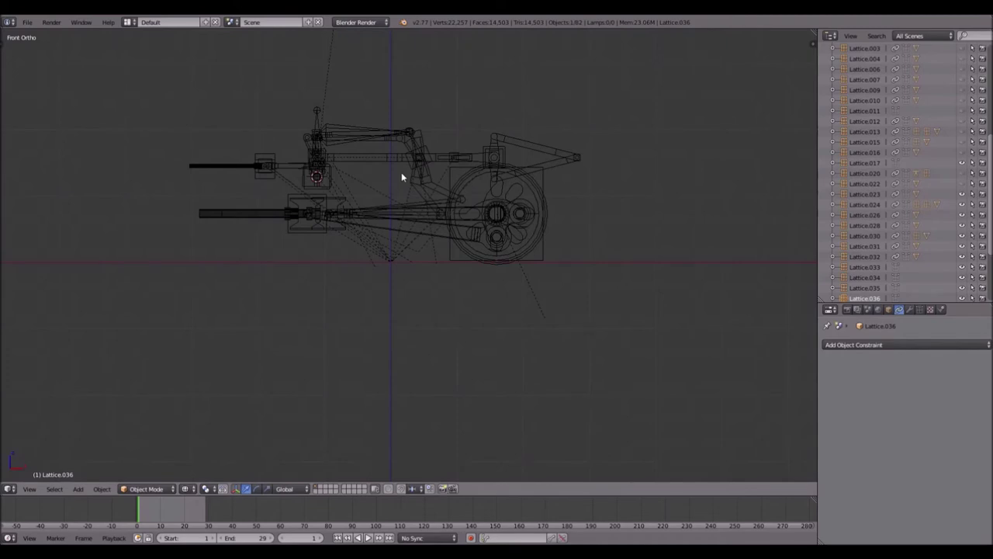
scroll(450, 135, up, 4)
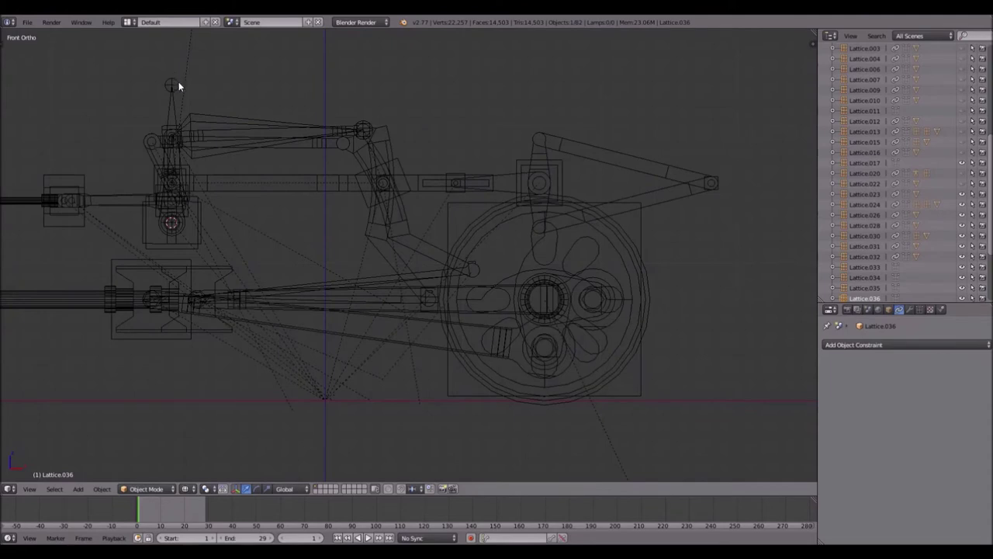
right_click(165, 182)
key(shift+s)
click(231, 168)
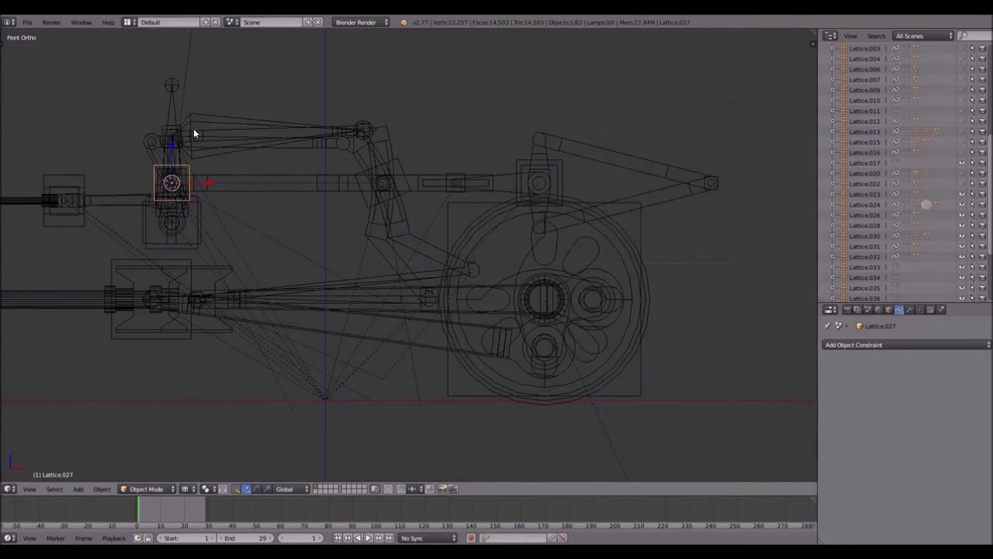
right_click(195, 200)
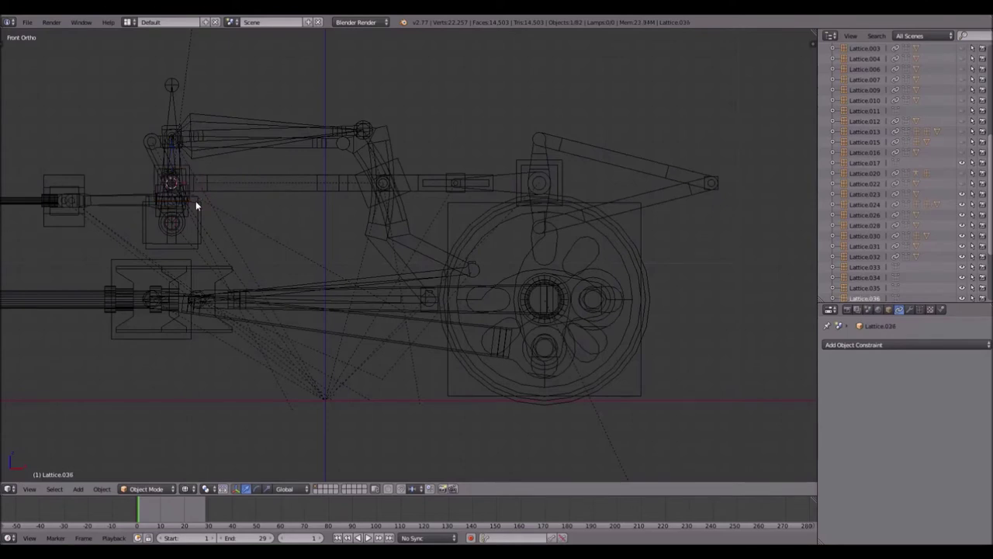
- Examine where the raised lattice far above the model sits relative to the valve rod's joint and its lattices
scroll(198, 202, down, 15)
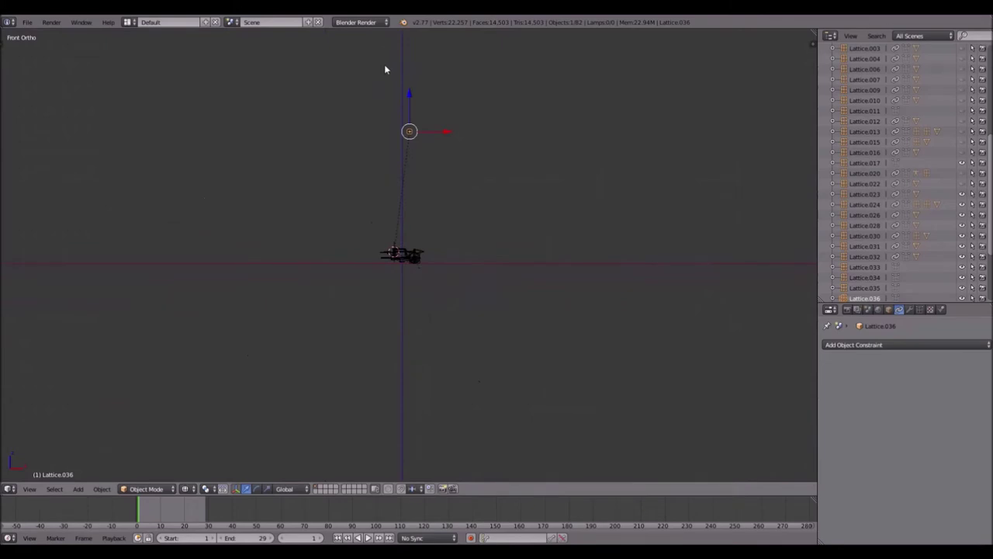
key(ctrl+z)
scroll(391, 85, up, 2)
shift+middle_drag(397, 105, 382, 322)
scroll(398, 161, up, 3)
shift+middle_drag(379, 250, 520, 403)
scroll(516, 328, up, 8)
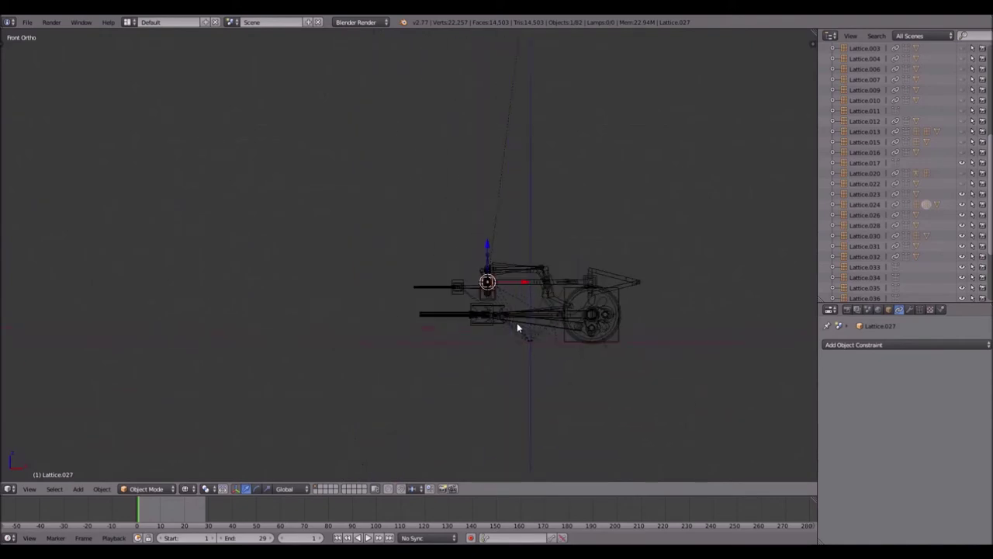
shift+middle_drag(369, 113, 376, 226)
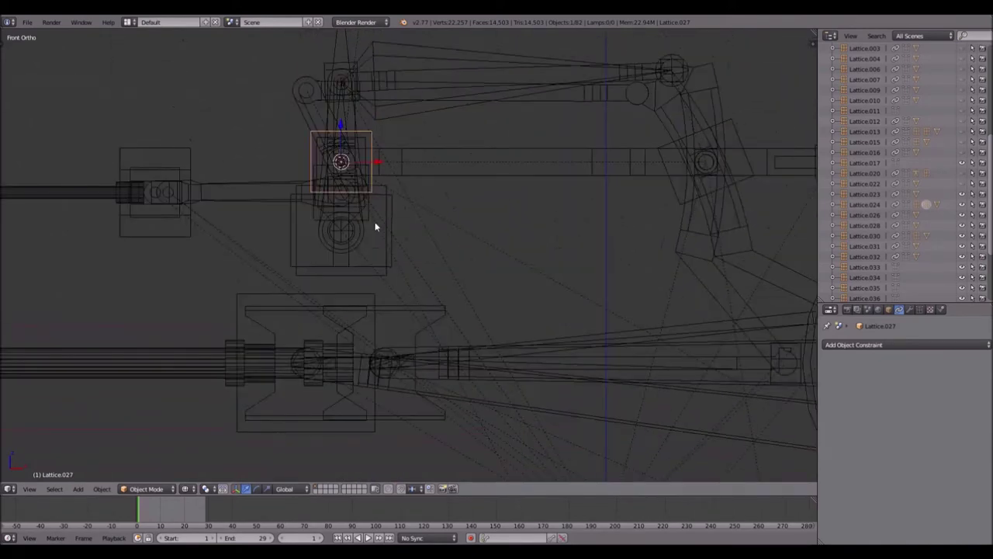
right_click(361, 222)
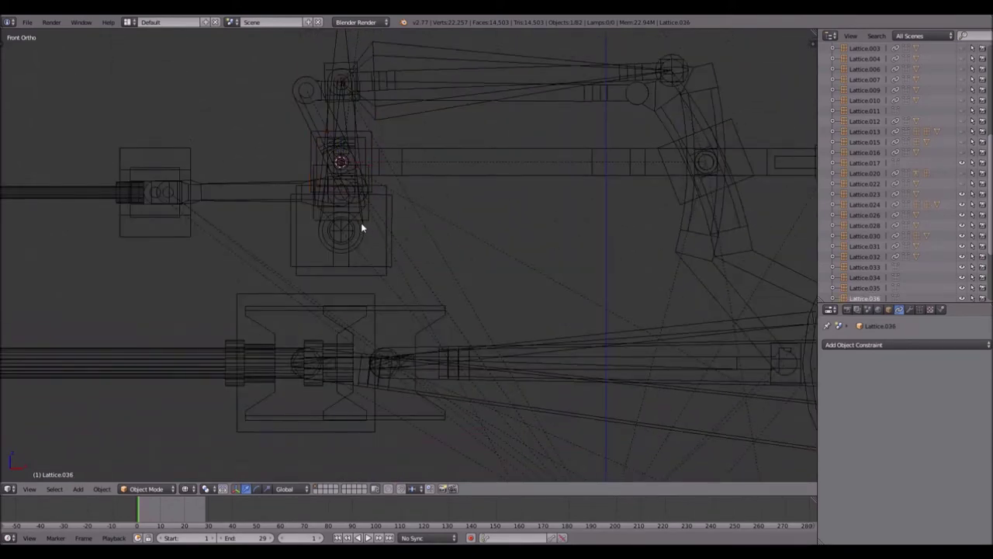
scroll(364, 234, down, 8)
shift+middle_drag(434, 83, 405, 445)
shift+middle_drag(435, 31, 434, 58)
scroll(435, 75, up, 2)
scroll(430, 109, up, 6)
scroll(359, 135, down, 8)
shift+middle_drag(401, 253, 533, 352)
scroll(407, 95, up, 3)
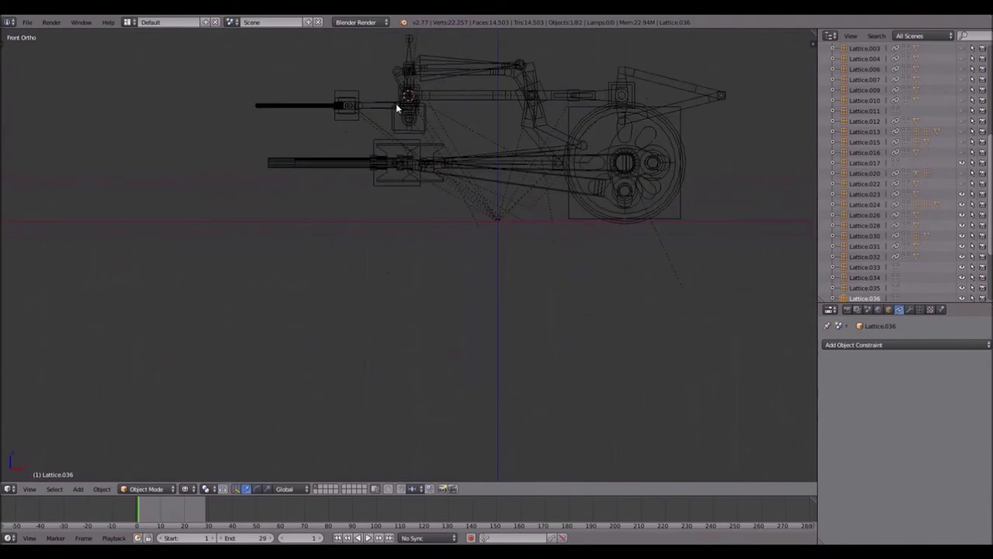
shift+middle_drag(396, 122, 378, 207)
scroll(382, 208, up, 7)
shift+middle_drag(395, 147, 389, 276)
scroll(388, 254, up, 1)
scroll(386, 253, down, 1)
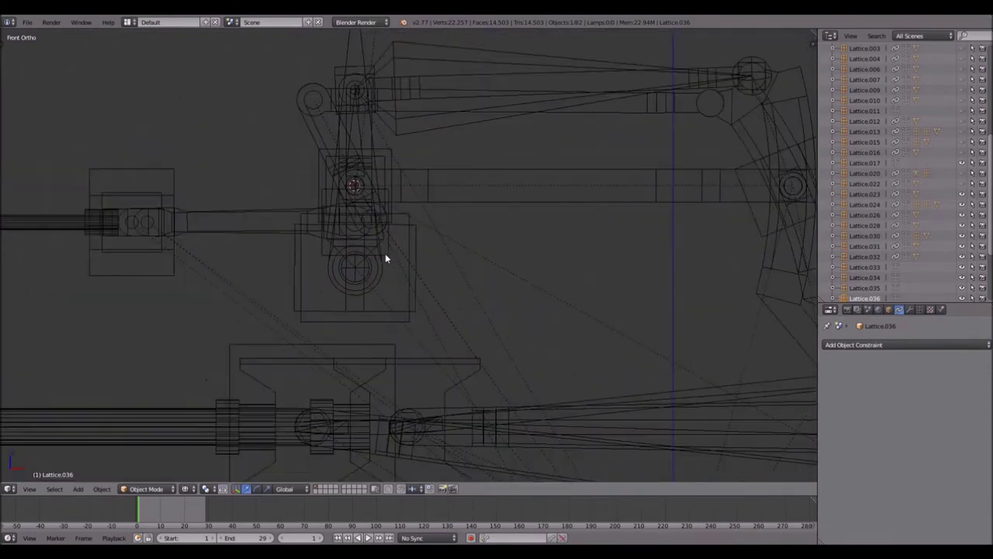
- Play the animation with Lattice.027 selected, checking the linkage motion in wireframe and solid shading
right_click(319, 179)
scroll(329, 176, down, 1)
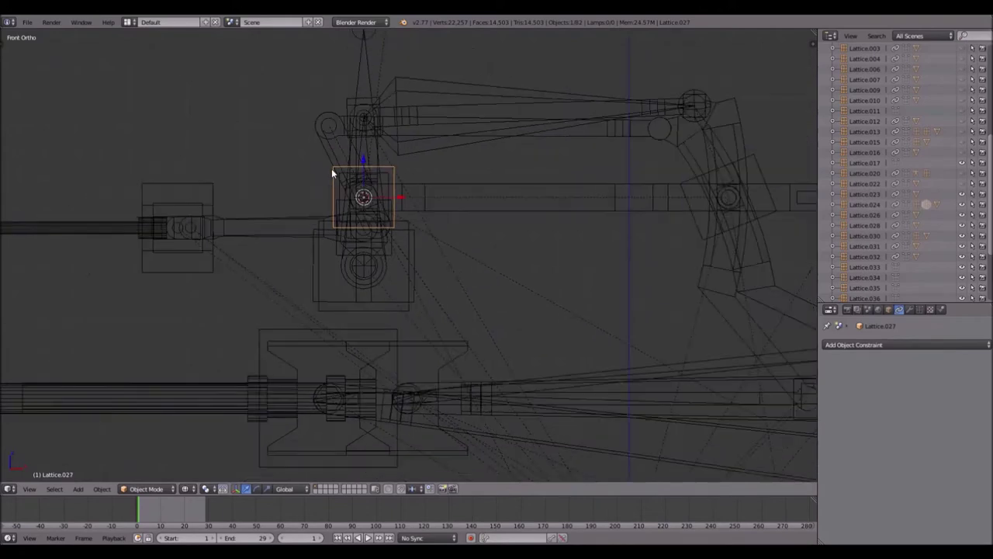
shift+middle_drag(329, 172, 300, 200)
key(alt+a)
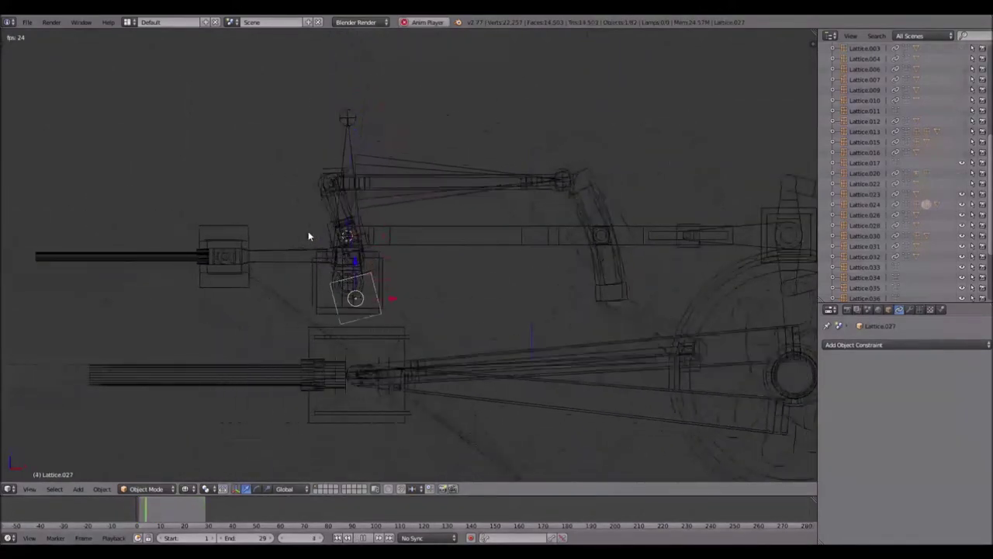
key(z)
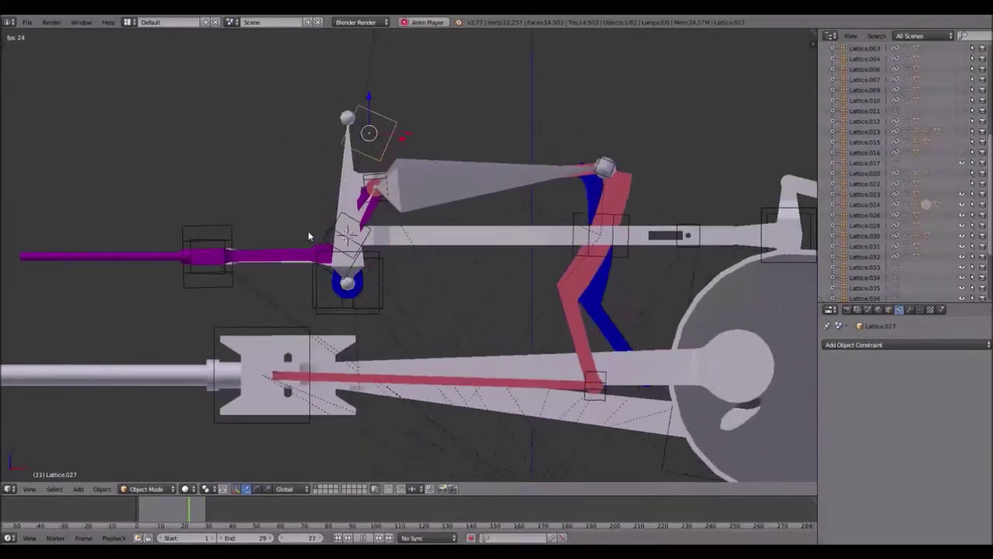
key(z)
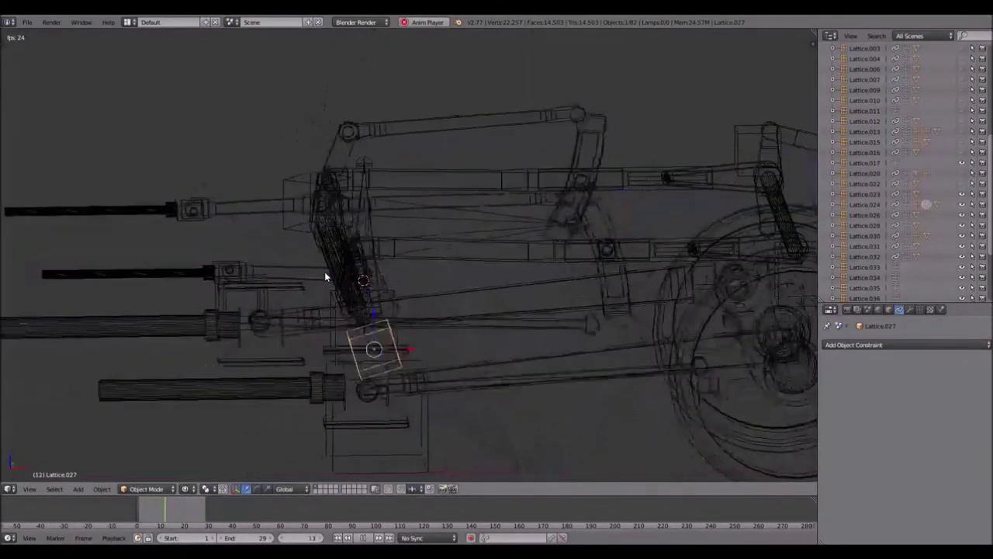
key(Escape)
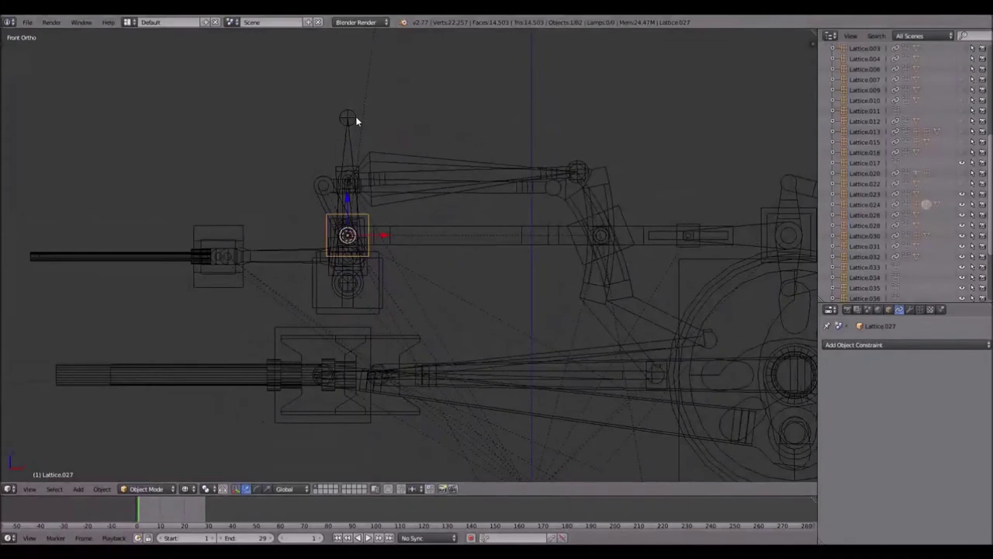
- Snap the 3D cursor to the upper tip of the Armature.009 bone
right_click(353, 119)
key(Tab)
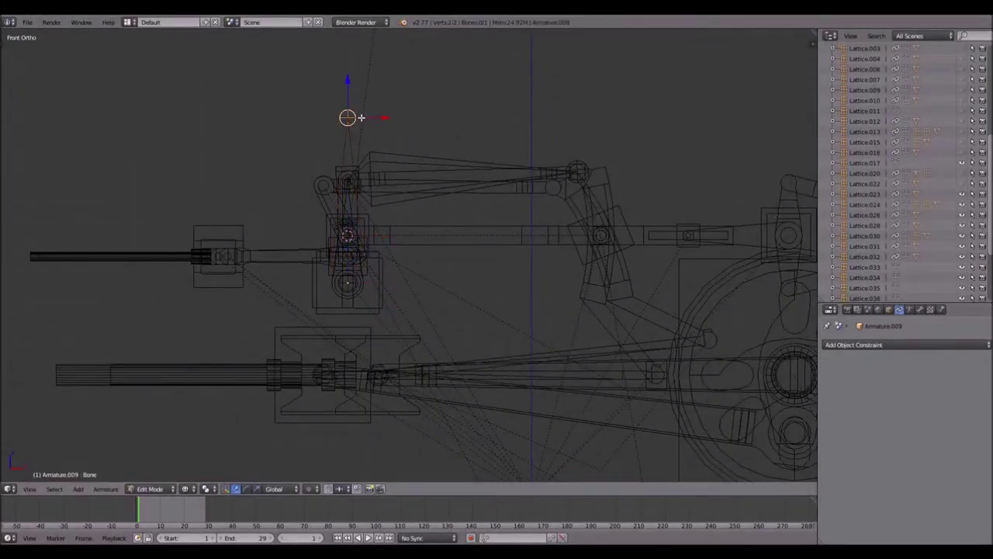
key(shift+s)
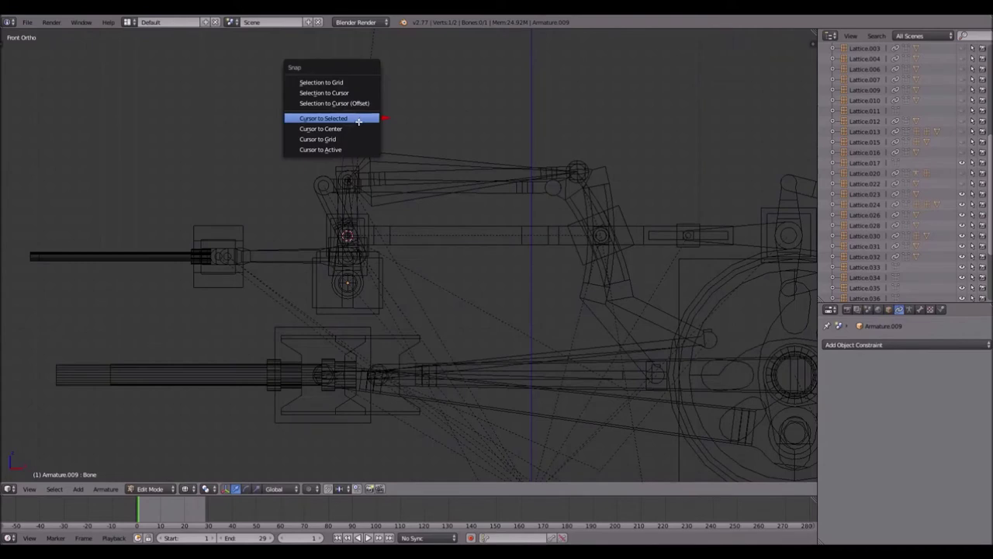
click(359, 120)
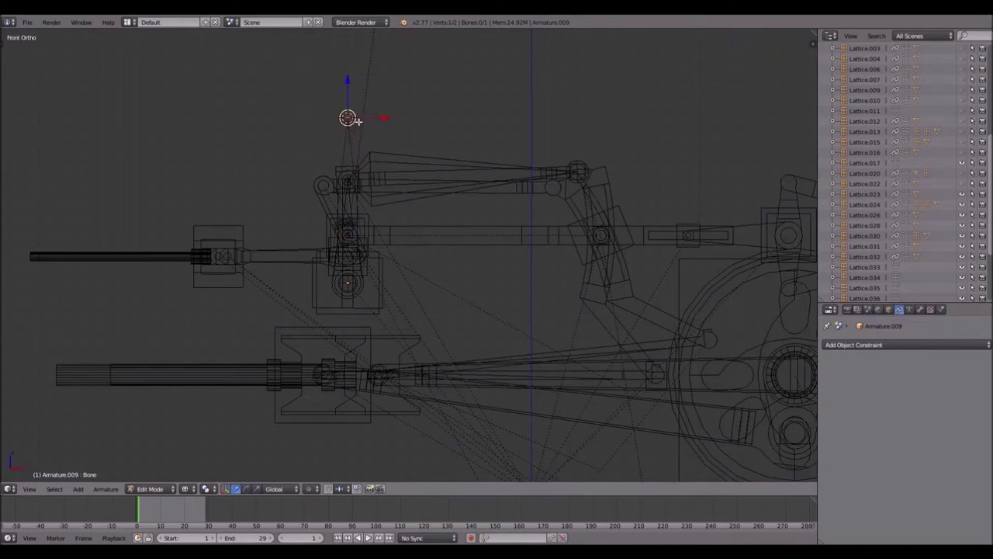
key(Tab)
- Snap the 3D cursor to Lattice.027 and move the upper tip of the Armature.009 bone onto it
right_click(327, 223)
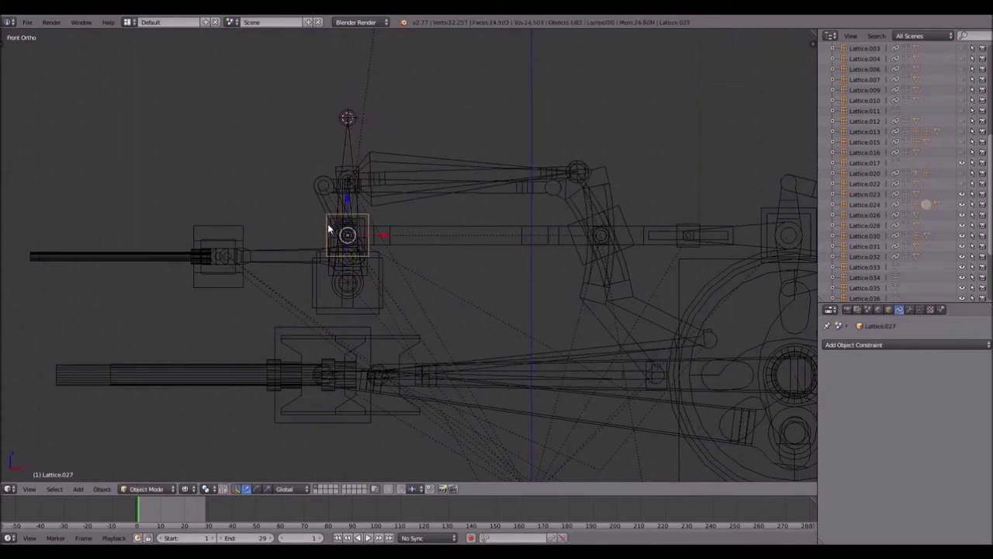
key(shift+s)
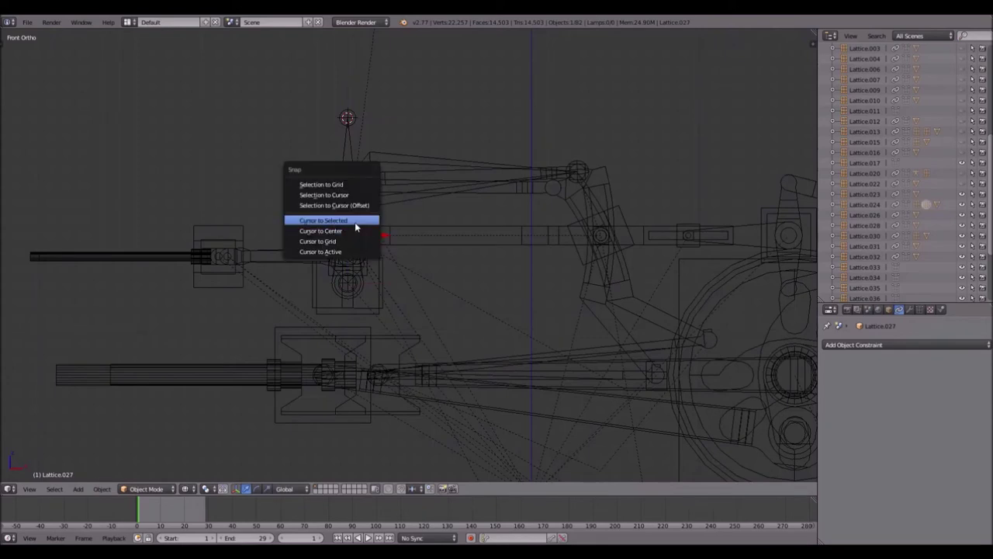
click(354, 222)
right_click(346, 122)
key(Tab)
key(shift+s)
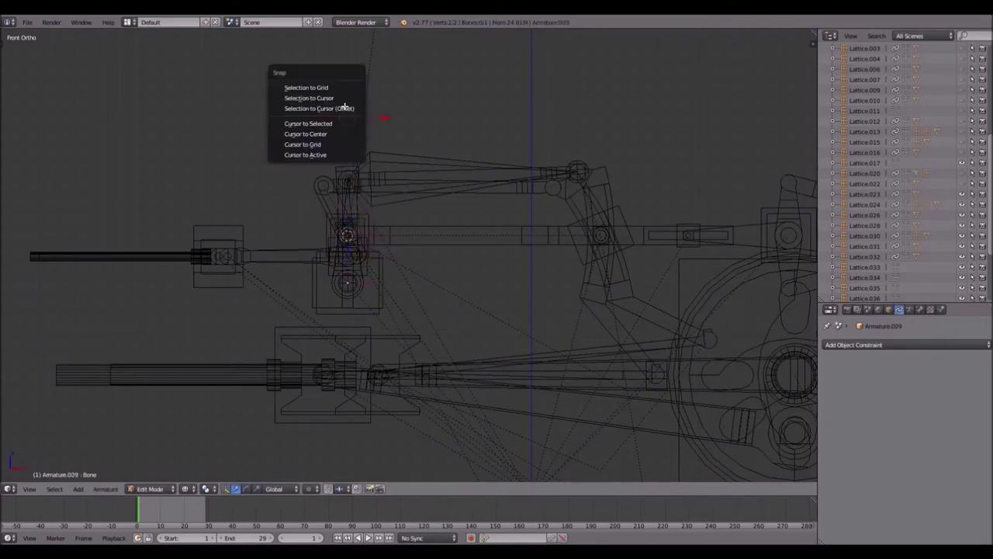
click(344, 98)
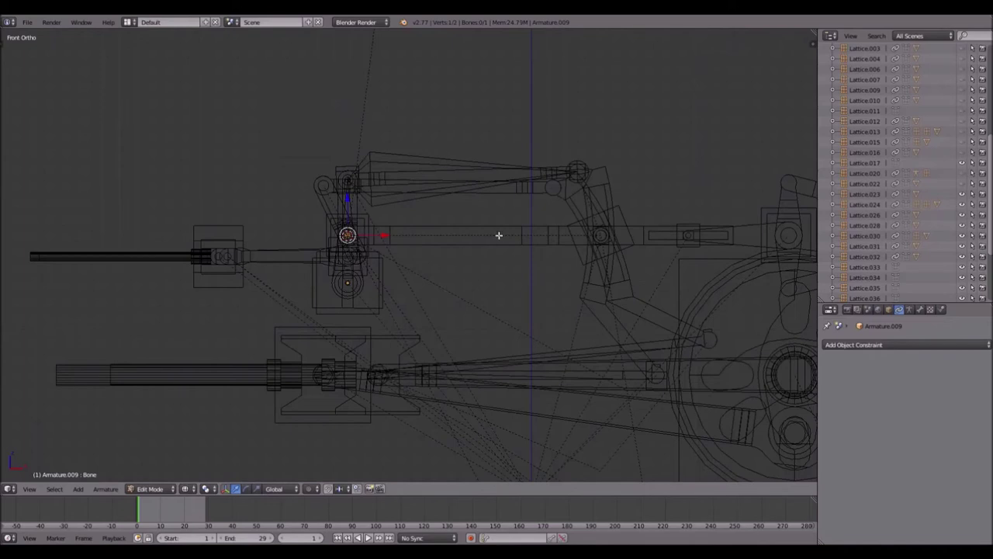
- Extrude a bone toward the slotted link, branch a bone back and another toward the wheel from its end, and extrude an upright bone from the wheel-side one
key(e)
click(714, 275)
shift+middle_drag(701, 234, 425, 229)
key(e)
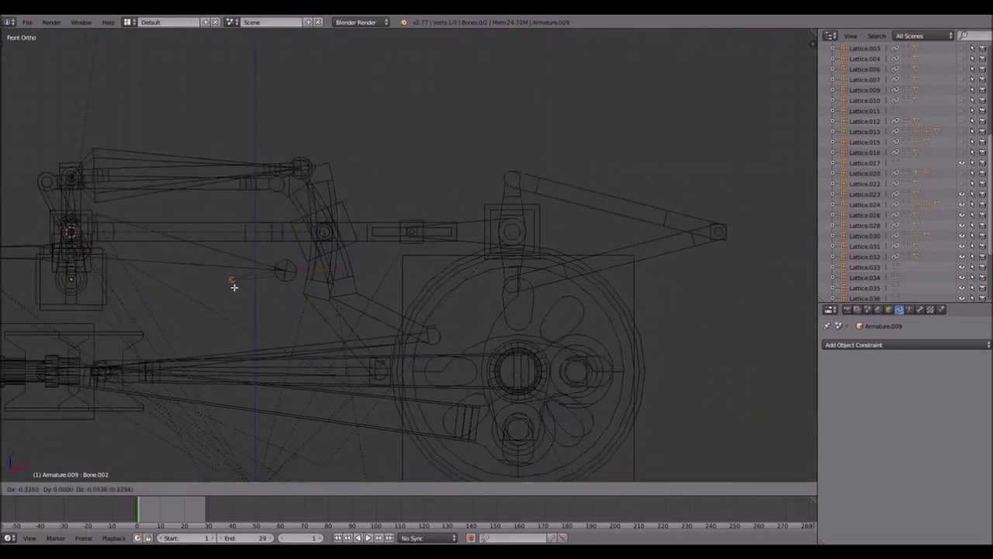
click(117, 300)
right_click(285, 269)
key(e)
click(396, 264)
key(e)
click(392, 80)
scroll(400, 93, down, 6)
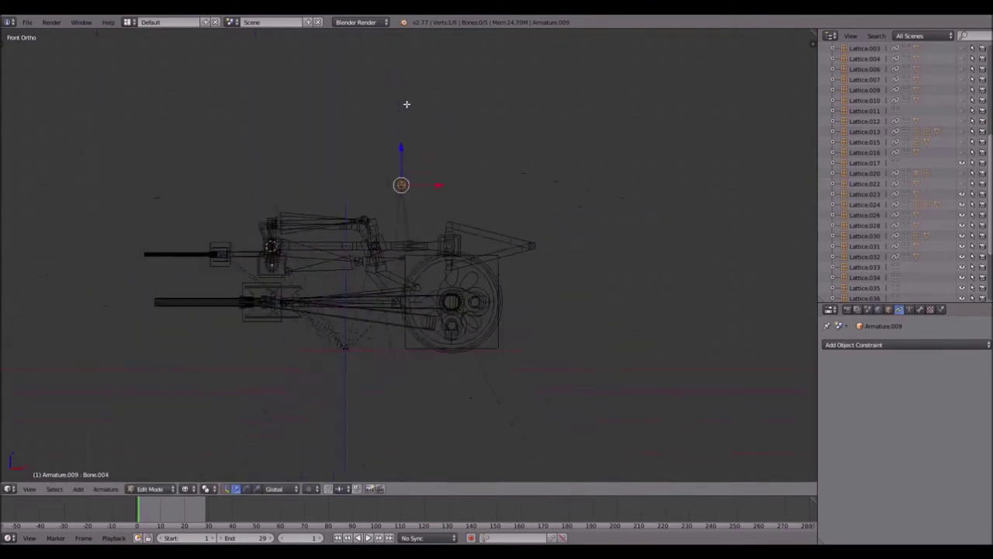
- Snap the 3D cursor to Lattice.036 far above the model
key(Tab)
scroll(412, 194, down, 2)
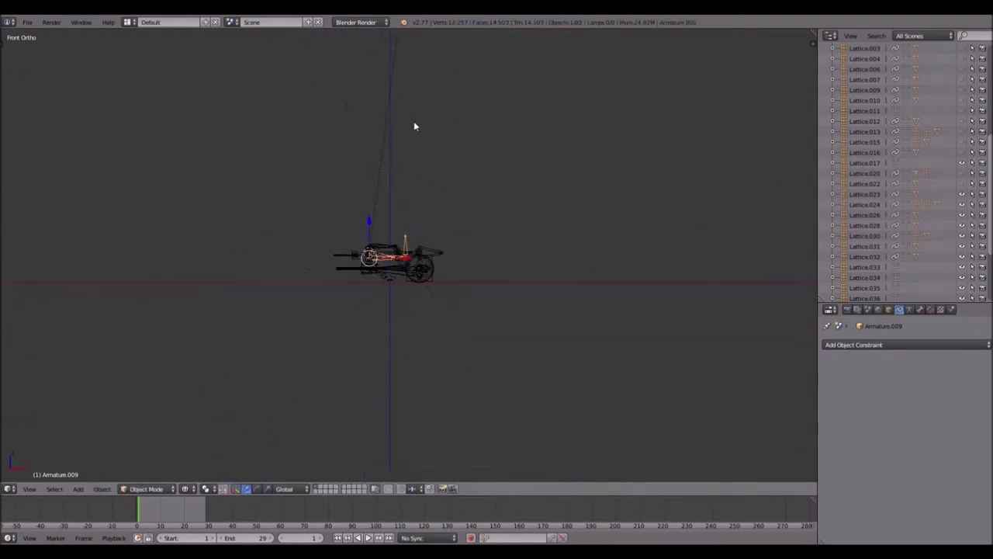
scroll(382, 318, up, 12)
scroll(375, 263, up, 3)
right_click(319, 269)
middle_drag(290, 273, 362, 316)
right_click(410, 329)
key(g)
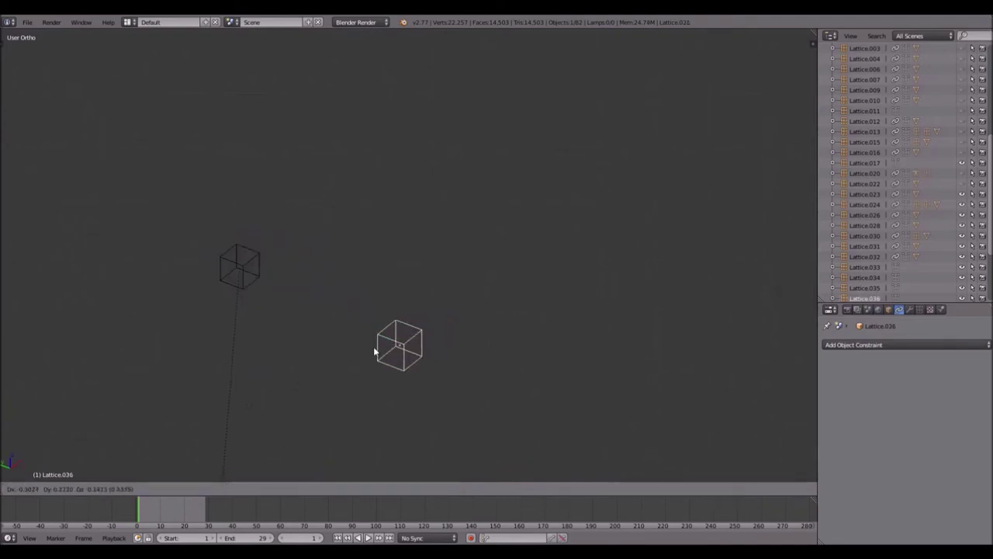
right_click(426, 335)
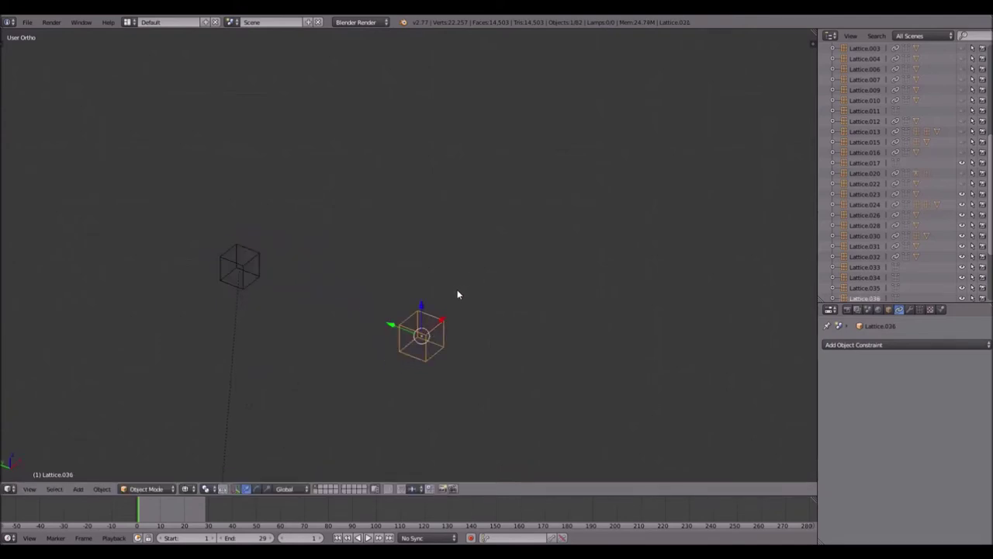
key(shift+s)
click(445, 315)
- Move the upper tip of Armature.009's upright bone onto the 3D cursor at the raised lattice
key(KP_1)
shift+middle_drag(280, 338, 402, 265)
right_click(432, 160)
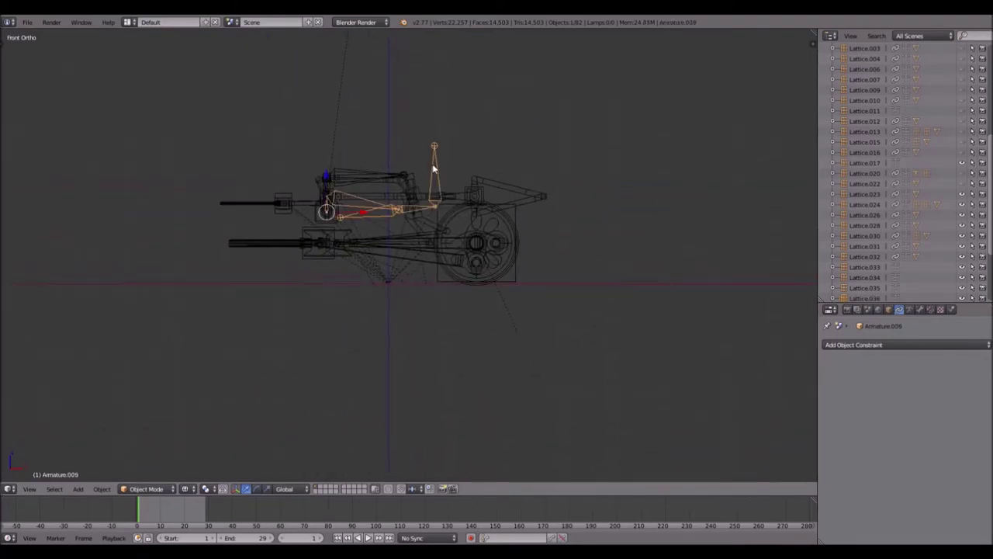
key(Tab)
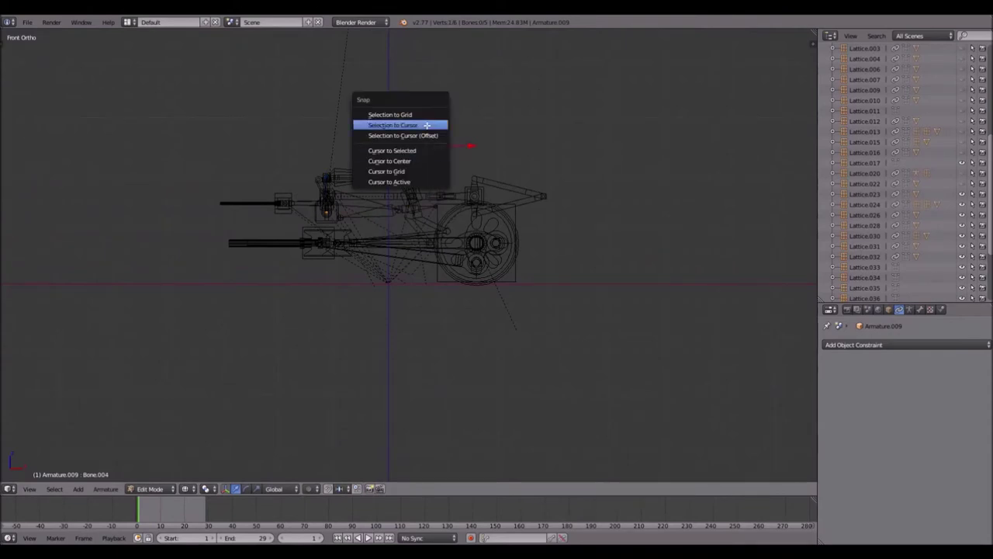
click(427, 125)
scroll(434, 194, up, 5)
key(Tab)
key(Tab)
key(Tab)
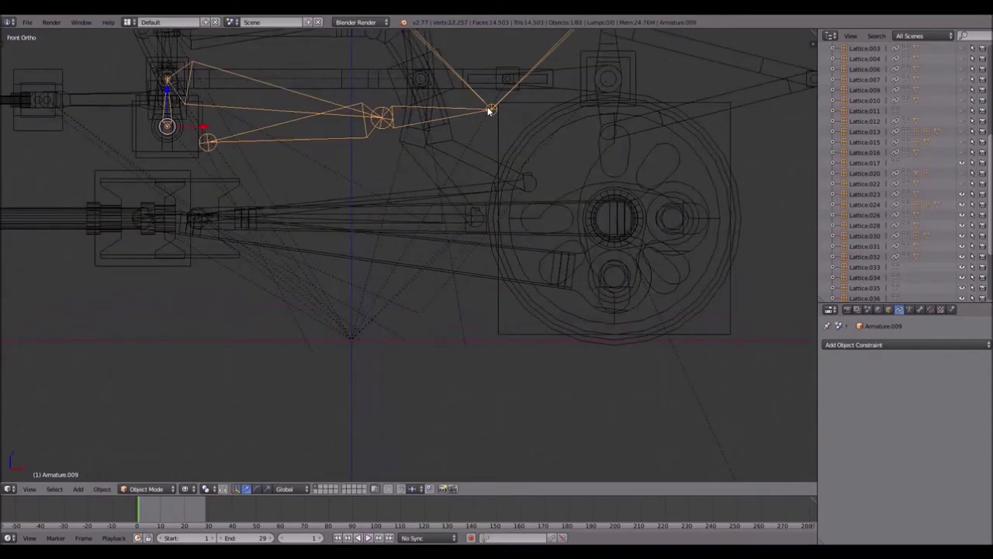
- Snap the 3D cursor to Lattice.034 on the slot pin and move the upright bone's lower joint onto it
right_click(502, 69)
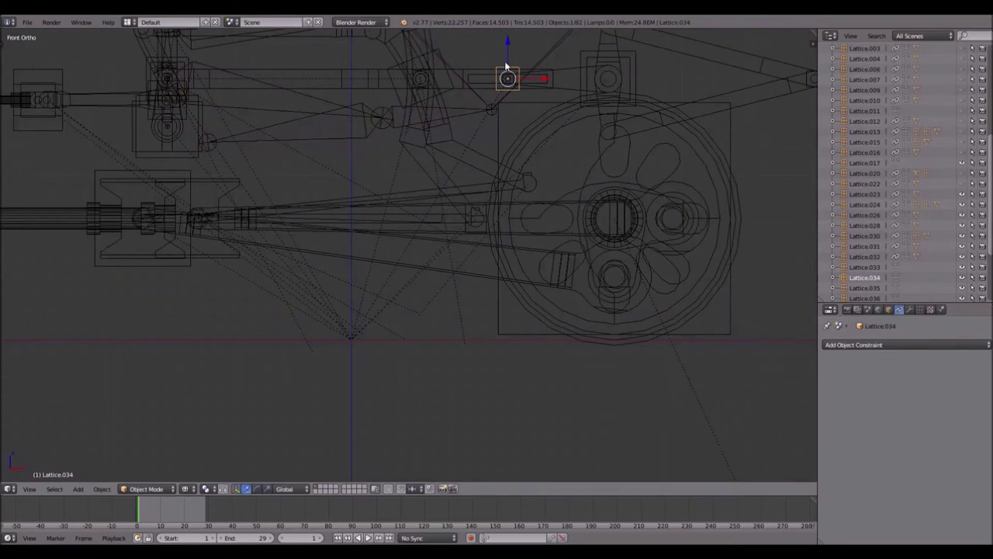
key(shift+s)
click(504, 109)
right_click(492, 108)
key(Tab)
key(shift+s)
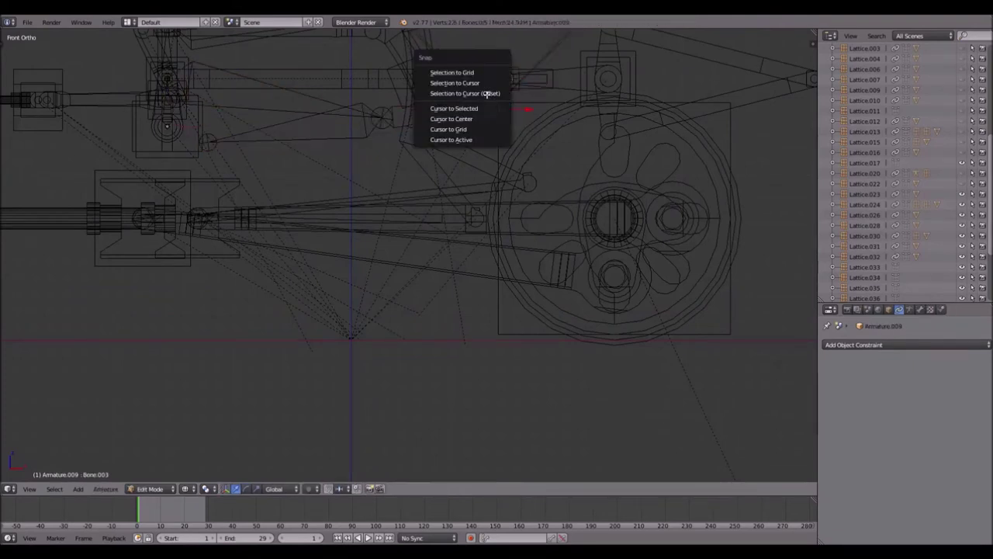
click(484, 83)
shift+middle_drag(366, 84, 375, 177)
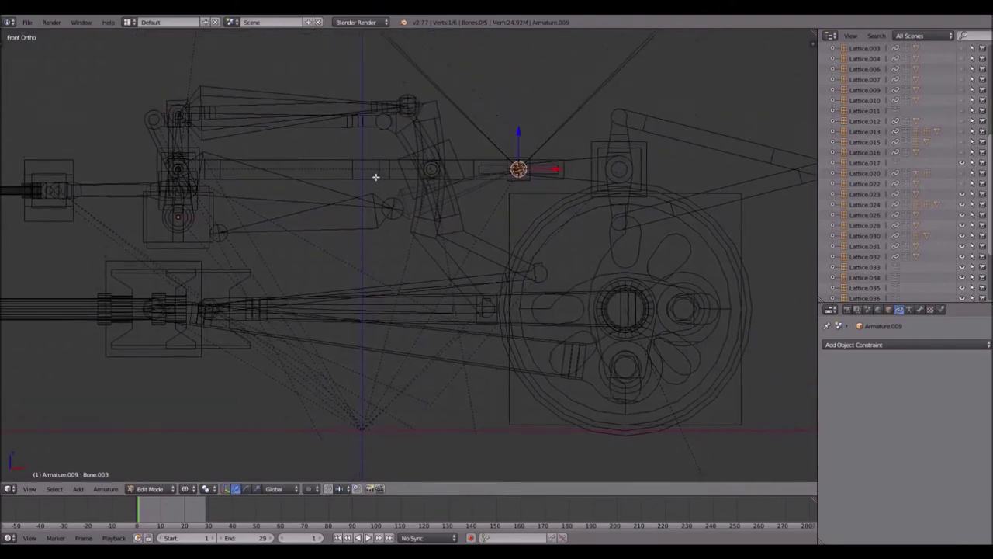
- Snap the 3D cursor to Lattice.024 at the curved link's pivot and move Armature.009's branching bone joint onto it
scroll(374, 176, up, 3)
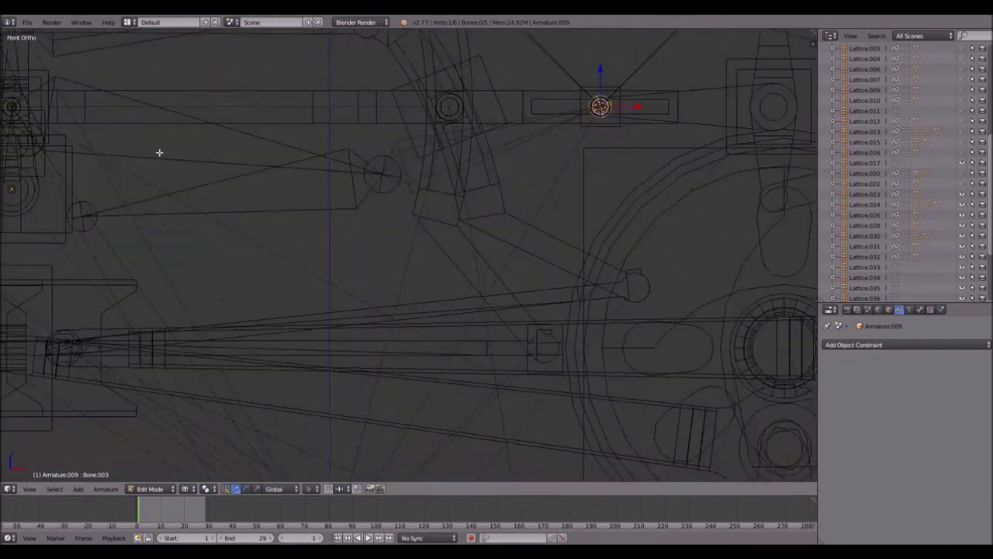
shift+middle_drag(158, 153, 339, 191)
right_click(545, 205)
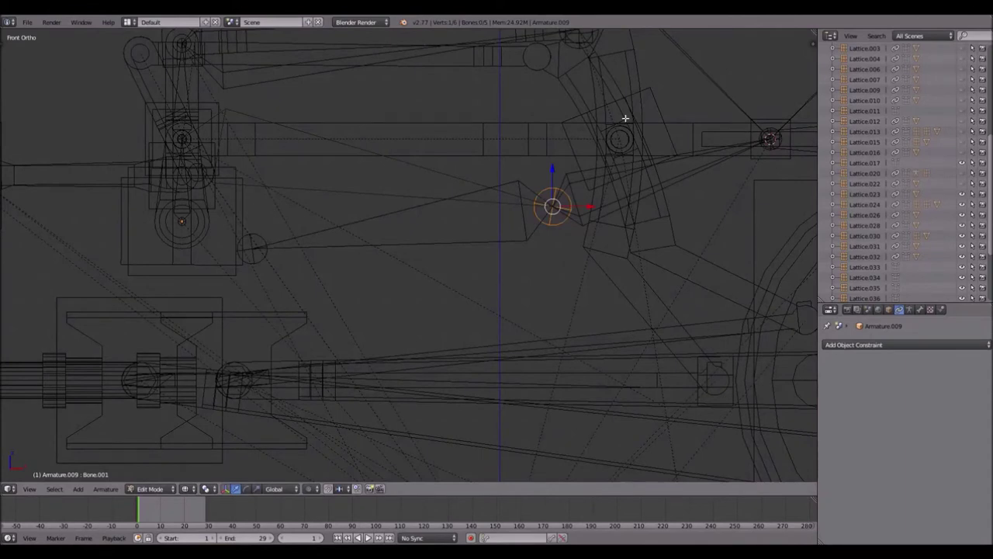
key(Tab)
right_click(657, 97)
key(shift+s)
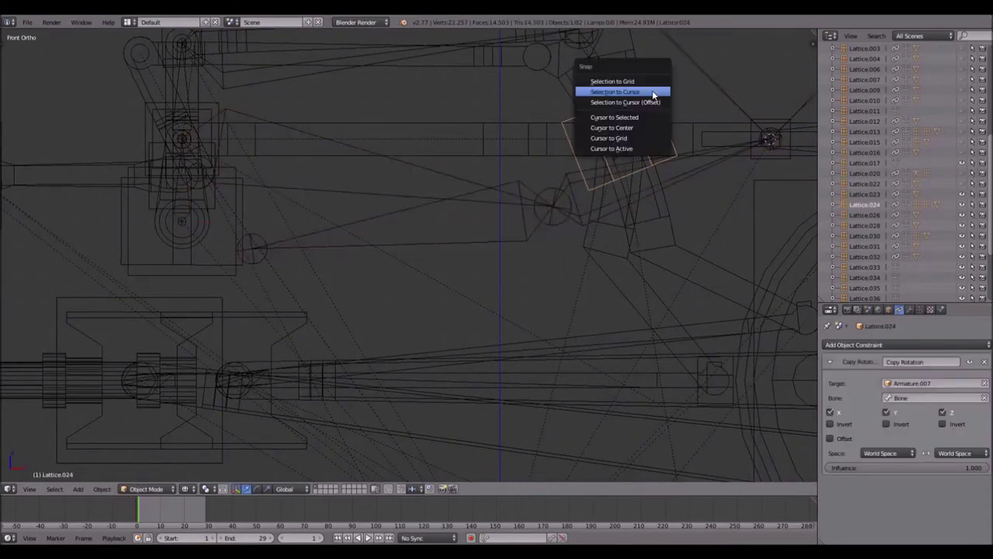
click(592, 117)
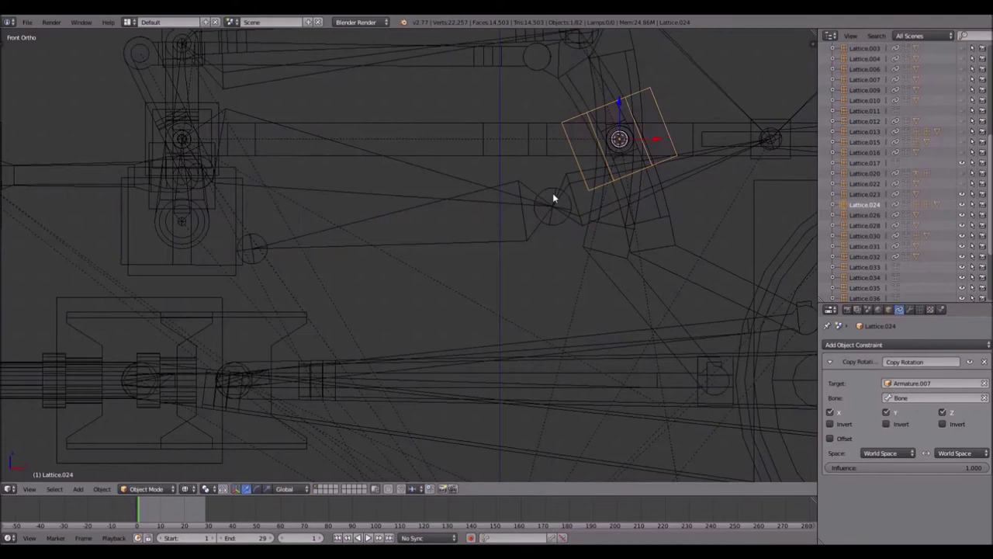
right_click(552, 193)
key(Tab)
key(shift+s)
click(550, 170)
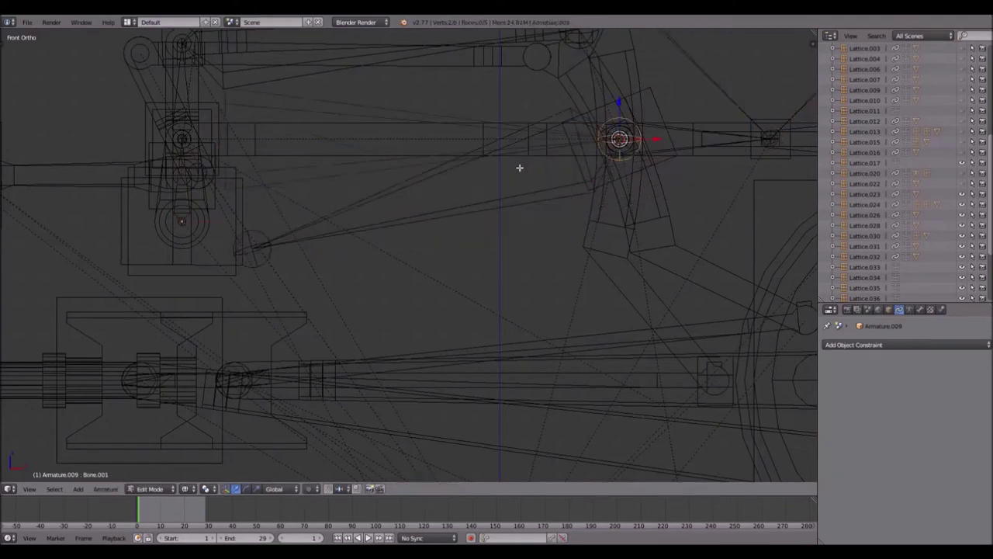
- Snap the 3D cursor to Lattice.027 at the combination lever's pivot
right_click(250, 246)
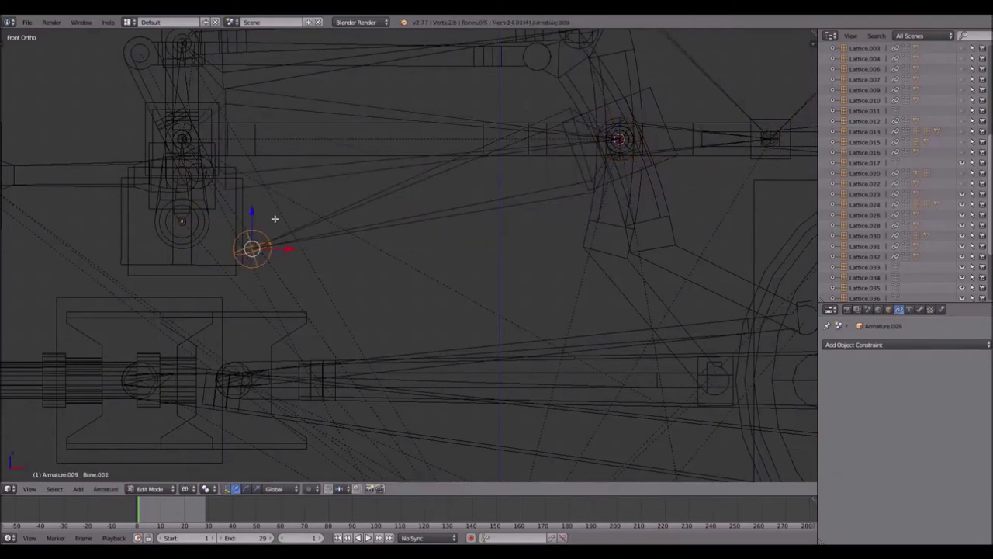
key(Tab)
right_click(145, 121)
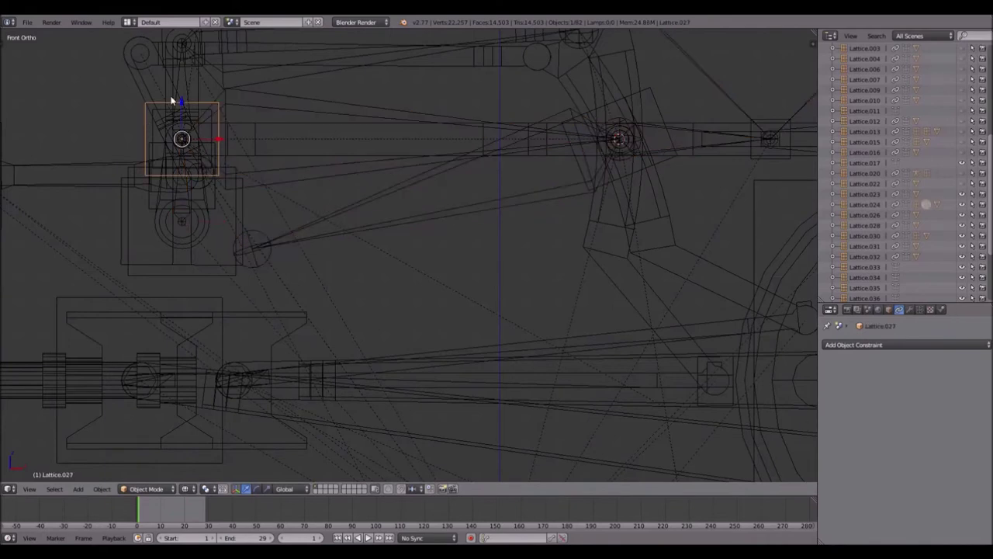
key(shift+s)
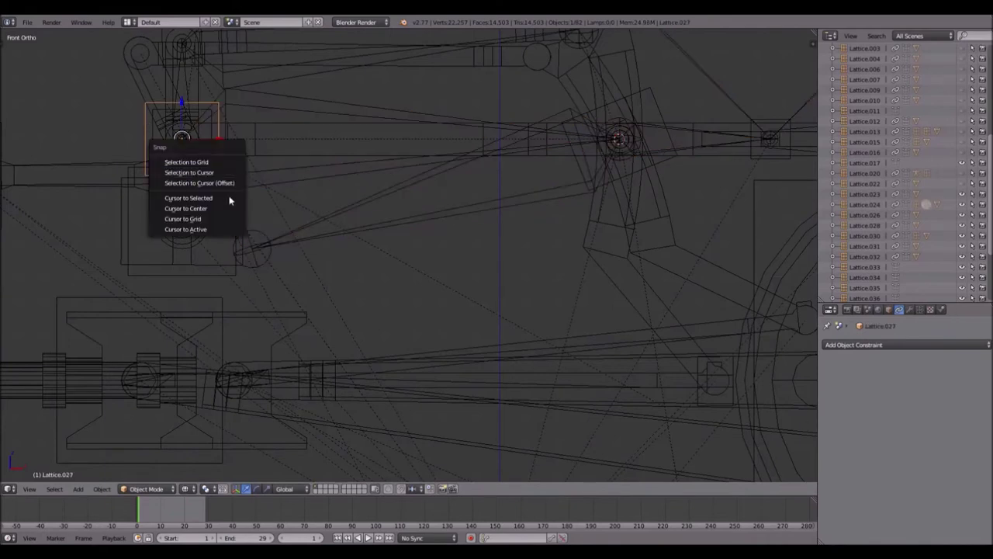
click(229, 201)
- Move the free tip of Armature.009's Bone.002 onto the 3D cursor and return to Object Mode
right_click(262, 248)
key(Tab)
key(shift+s)
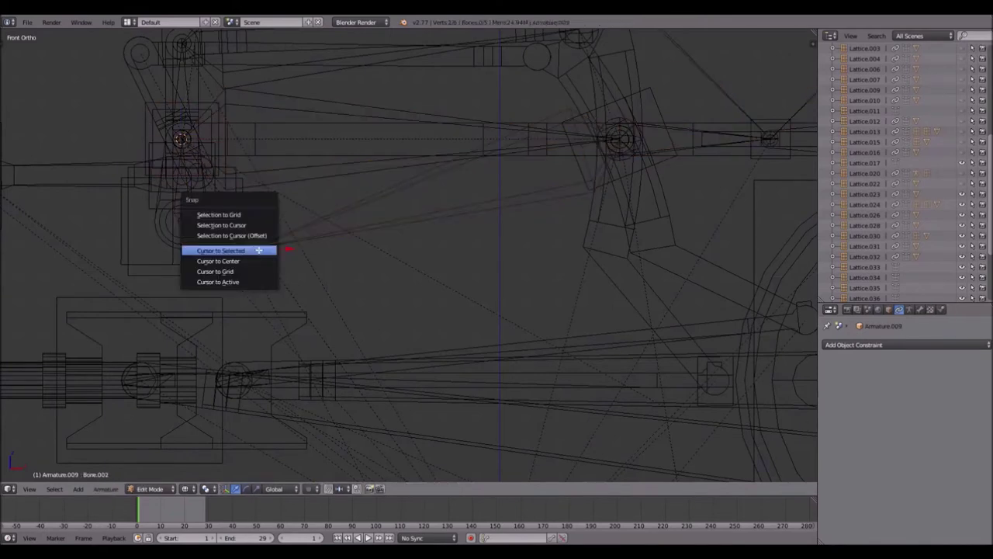
click(253, 225)
shift+middle_drag(345, 147, 237, 204)
scroll(418, 227, down, 10)
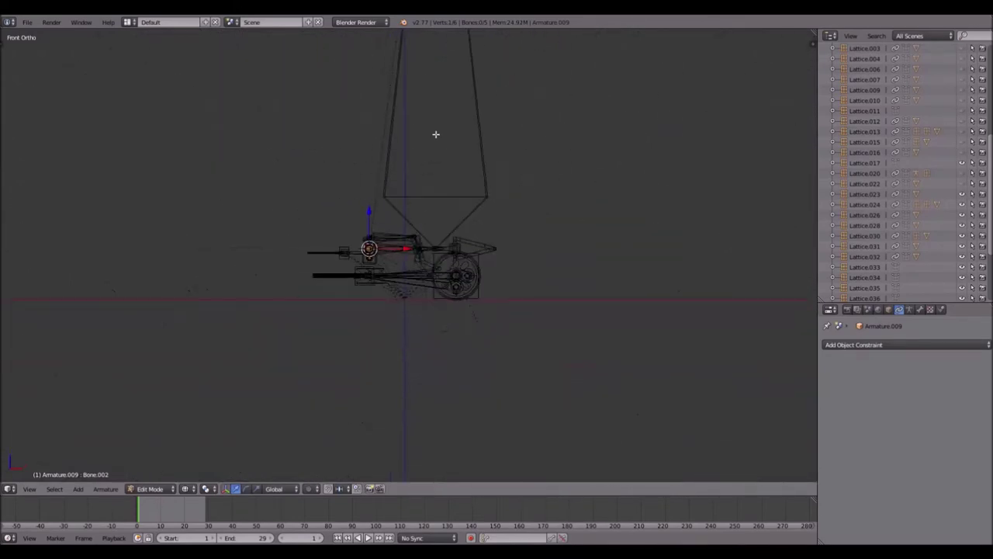
scroll(404, 252, up, 8)
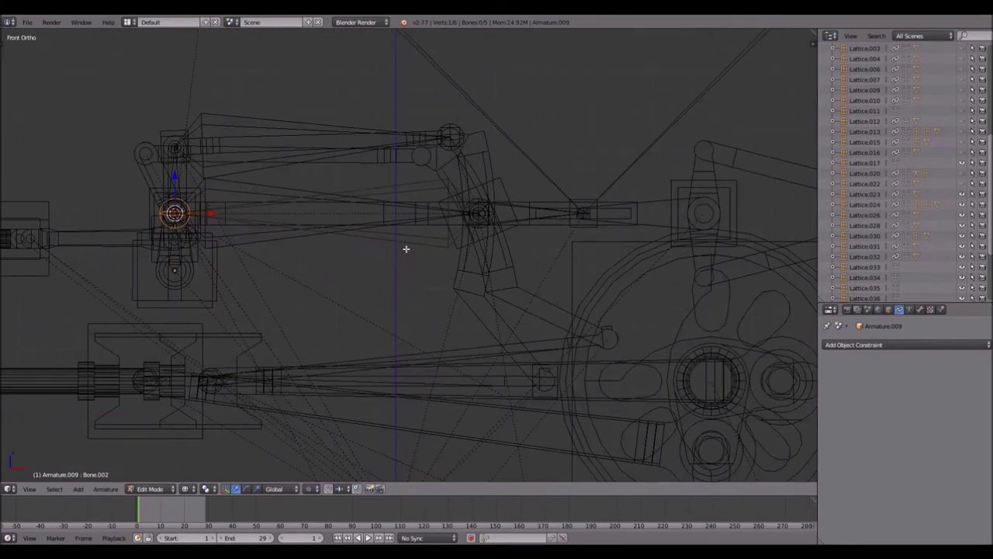
scroll(299, 196, up, 1)
shift+middle_drag(281, 226, 333, 239)
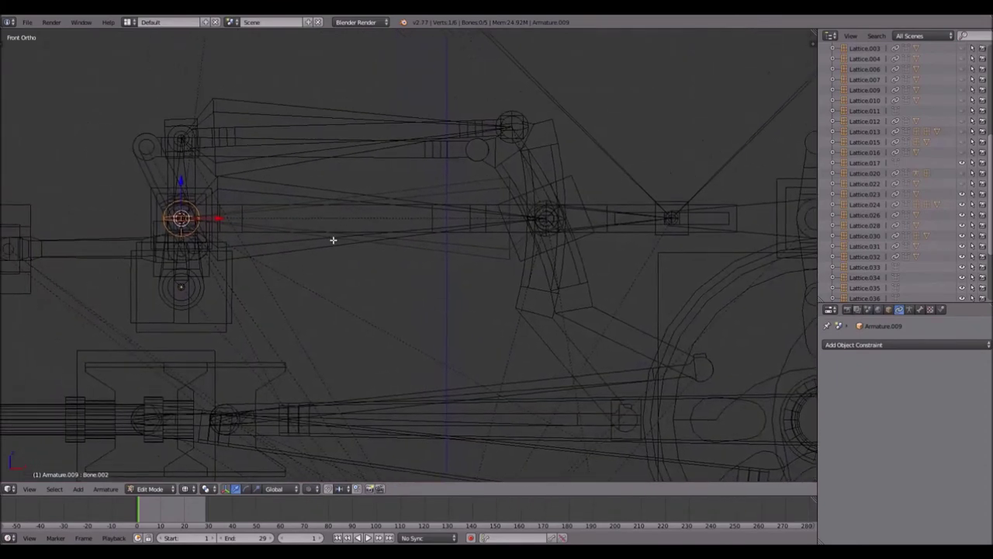
key(Tab)
- Add a new lattice and a single-bone armature at the 3D cursor on the combination lever's pivot
scroll(168, 210, up, 1)
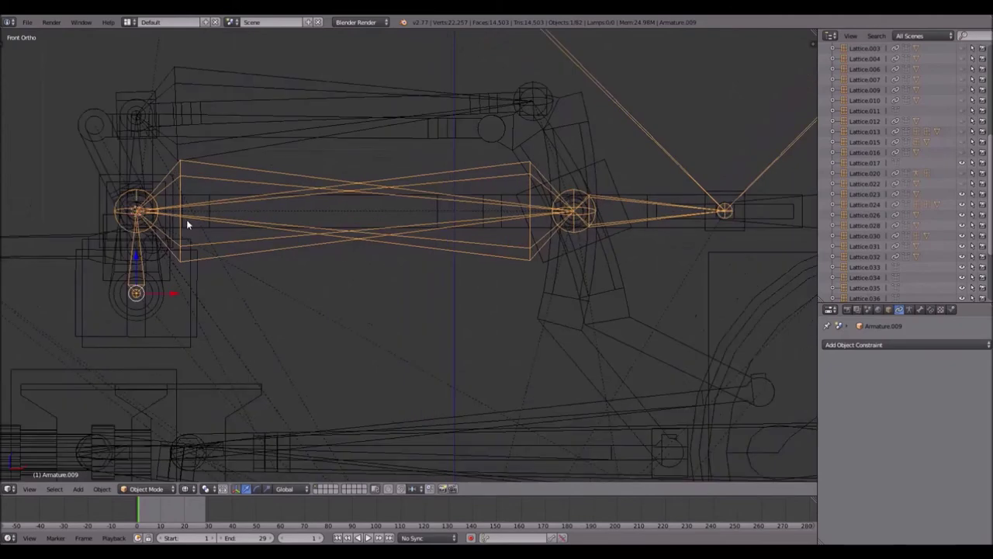
key(shift+a)
click(187, 220)
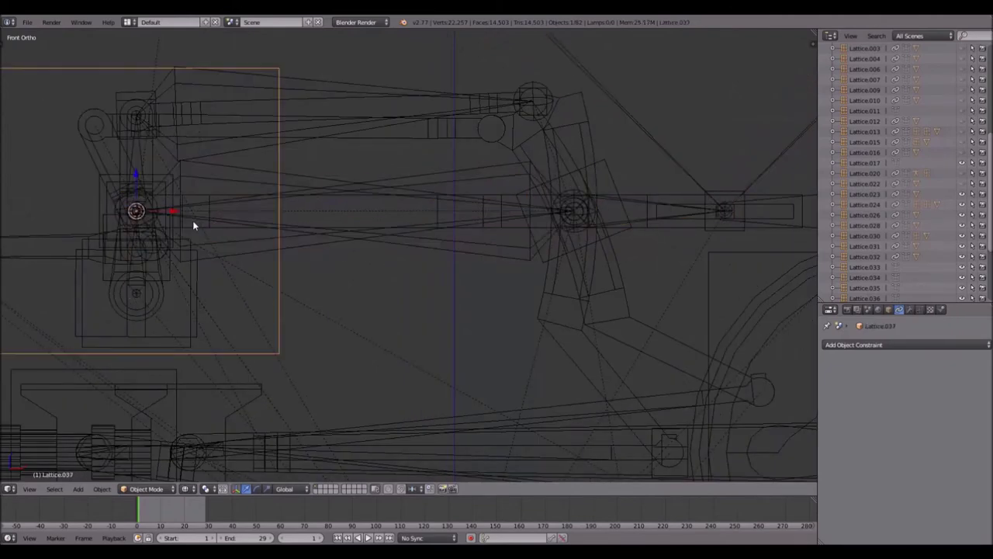
scroll(168, 136, down, 1)
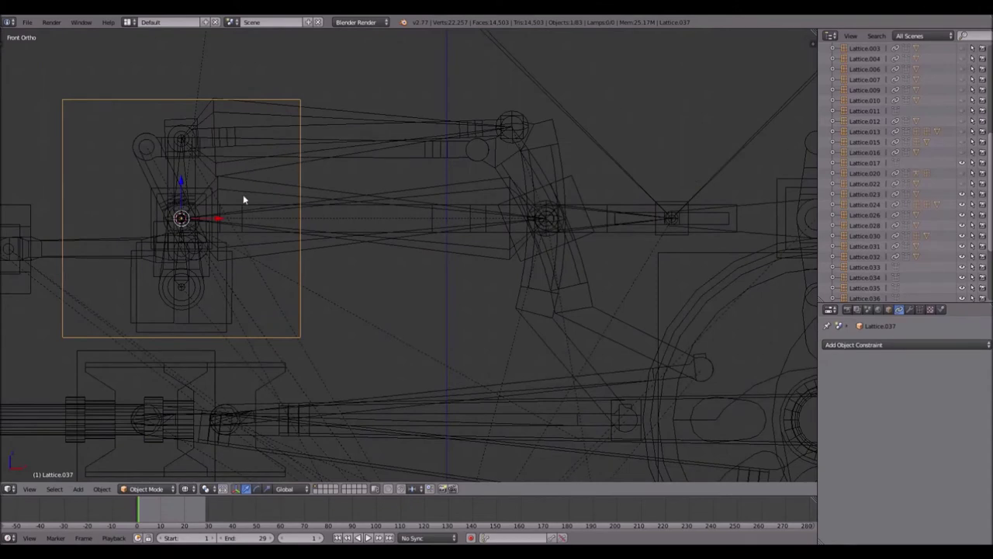
key(shift+a)
mouse_move(232, 185)
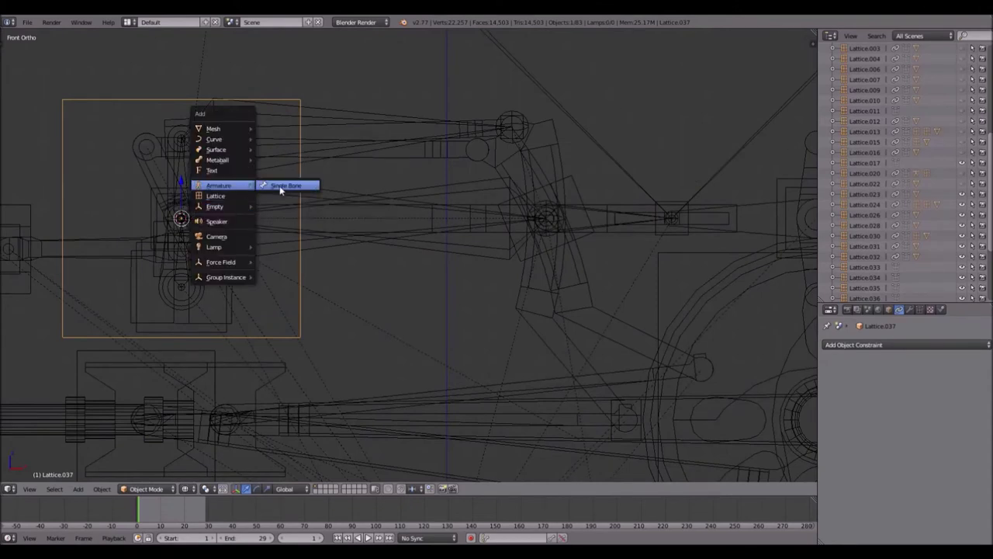
click(280, 185)
- Snap the 3D cursor to Lattice.034 on the slot pin
shift+middle_drag(577, 188, 489, 201)
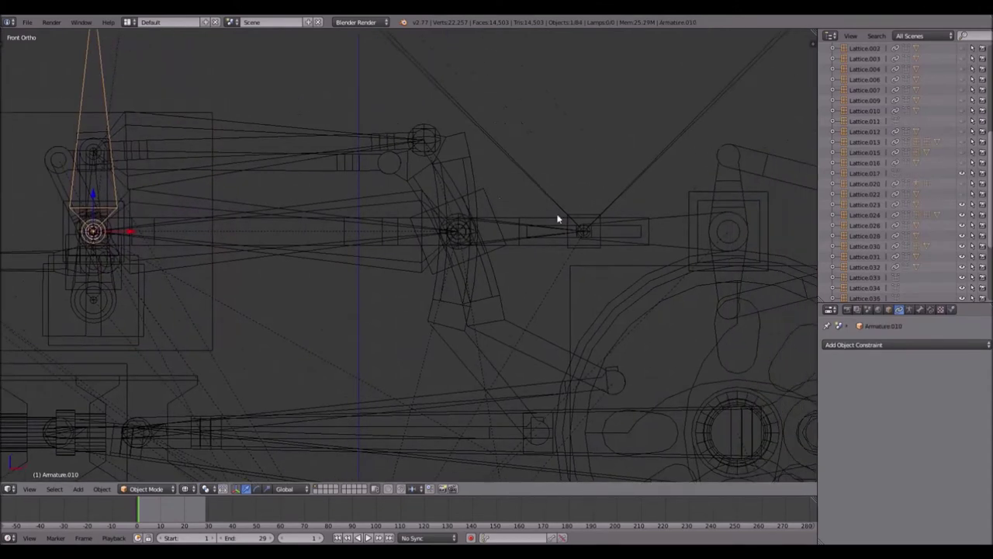
right_click(579, 218)
key(shift+s)
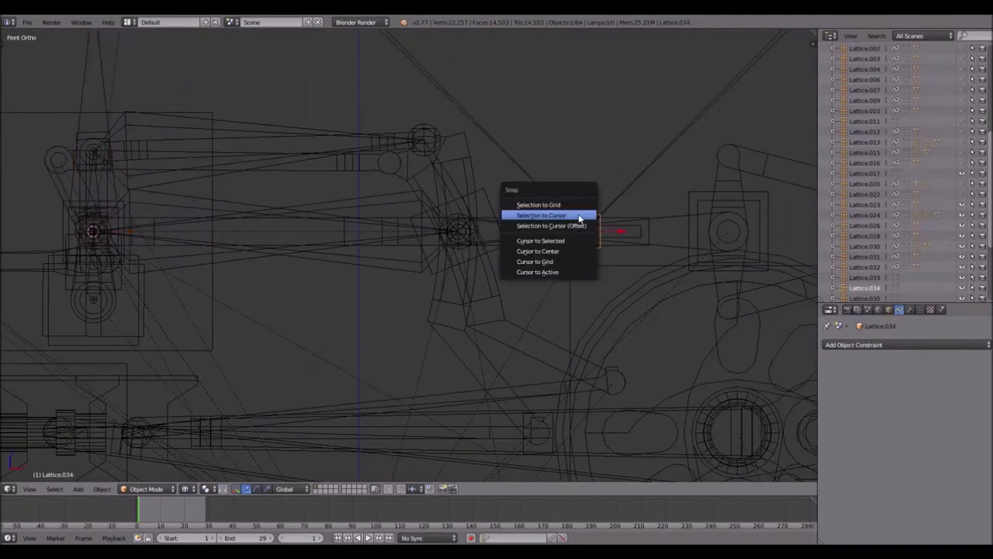
click(543, 241)
- Move the upper tip of Armature.010's bone onto the 3D cursor at the slot pin and return to Object Mode
scroll(511, 202, down, 2)
right_click(188, 73)
key(Tab)
key(shift+s)
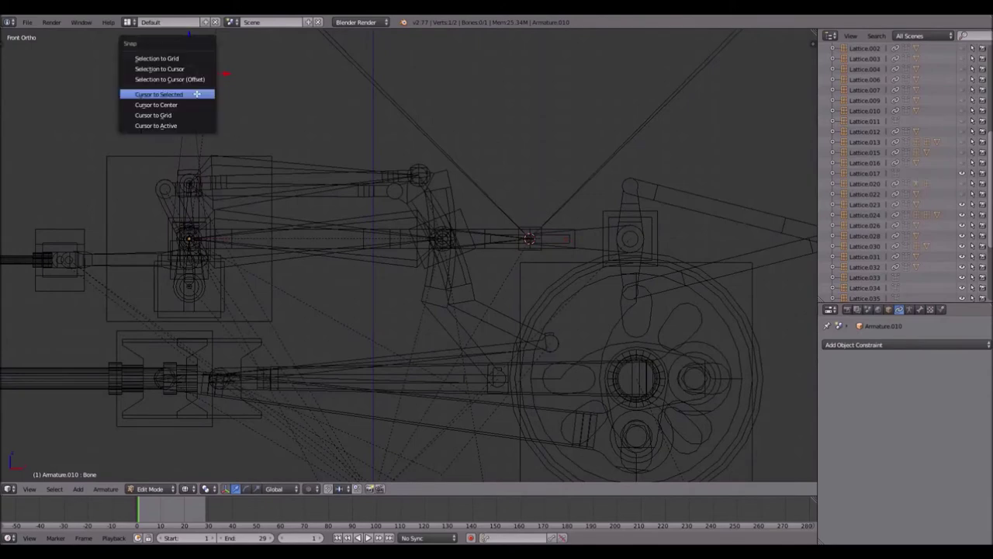
click(185, 70)
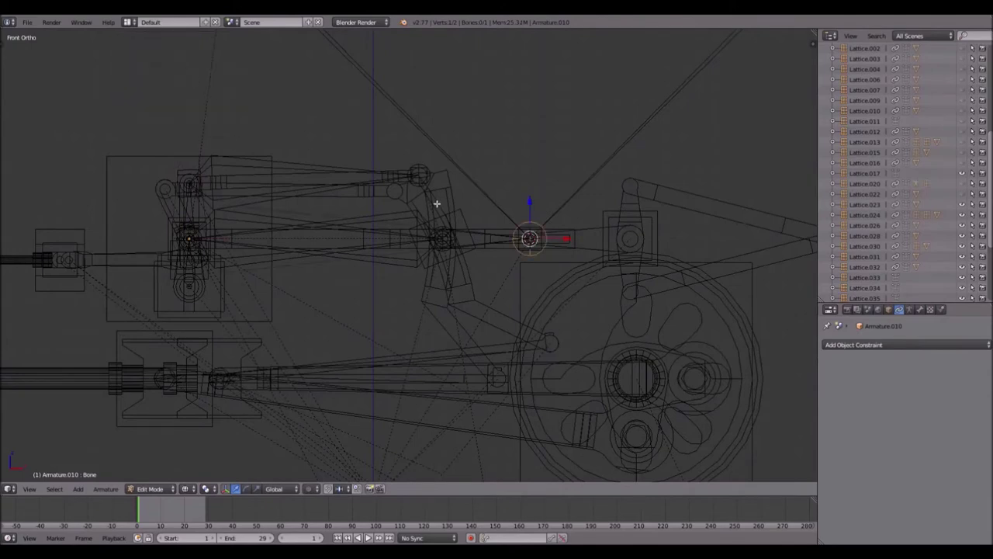
scroll(437, 203, up, 4)
key(Tab)
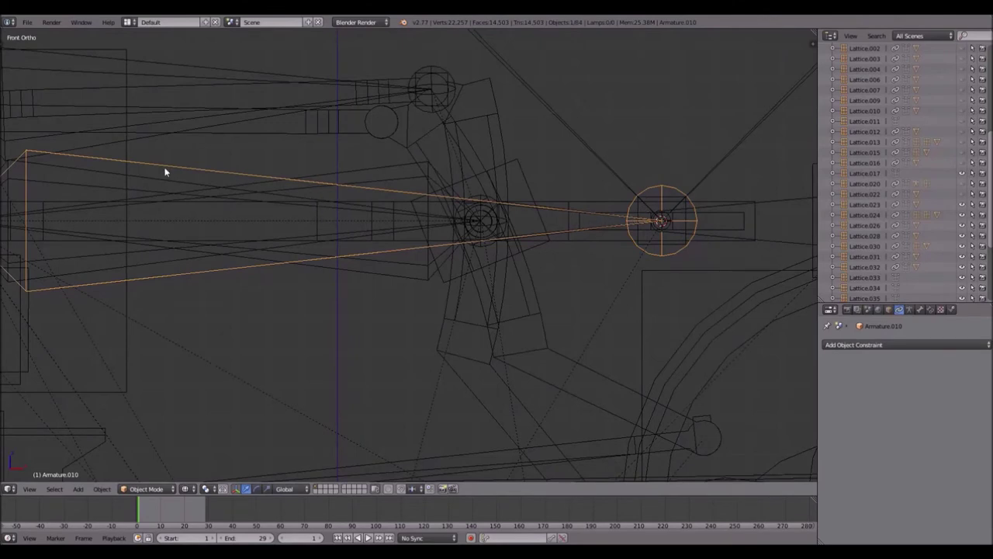
- Give Armature.010's bone an Inverse Kinematics constraint targeting Lattice.034
key(ctrl+Tab)
right_click(215, 172)
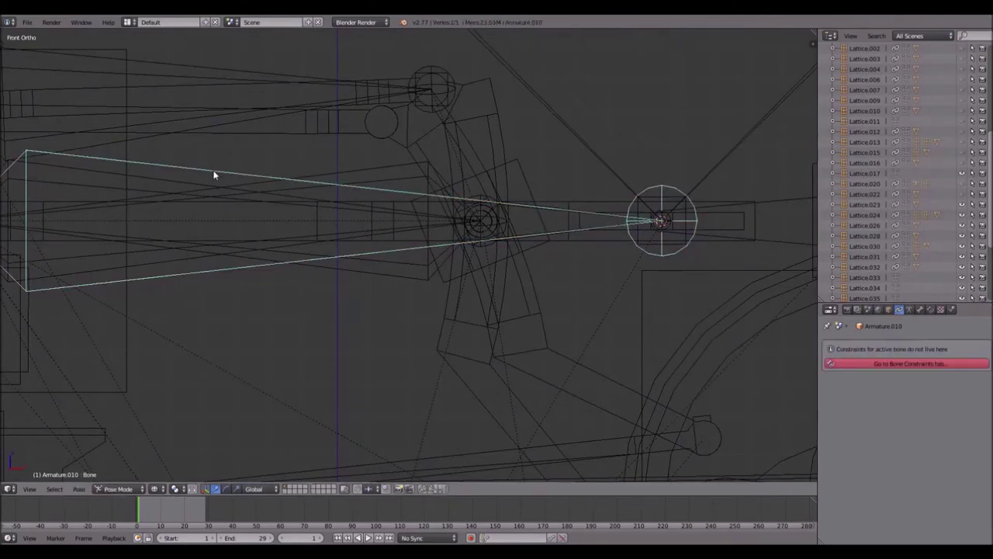
click(931, 308)
click(989, 346)
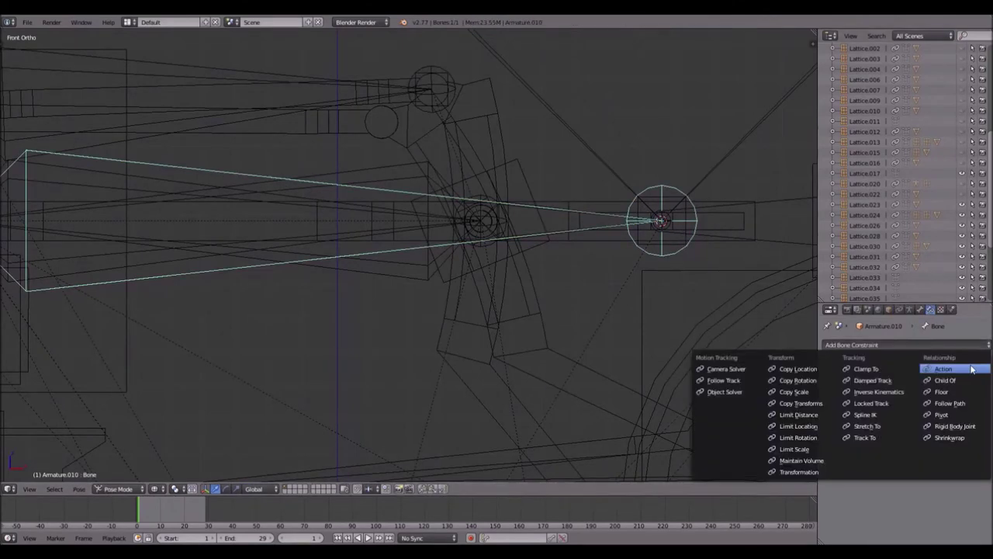
click(896, 393)
click(985, 384)
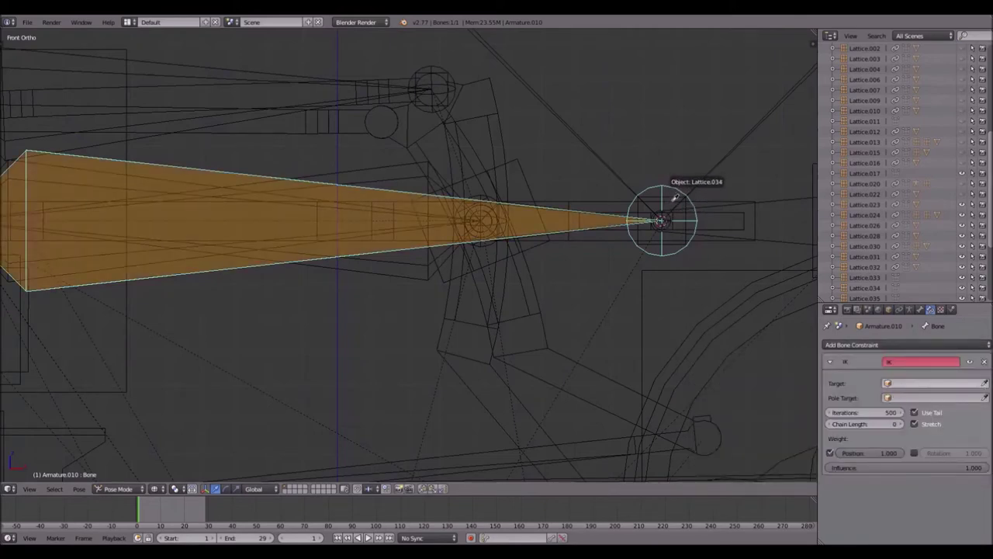
click(675, 199)
- Parent Lattice.034 on the slot pin to Lattice.035 above the driving wheel
shift+middle_drag(676, 212, 469, 190)
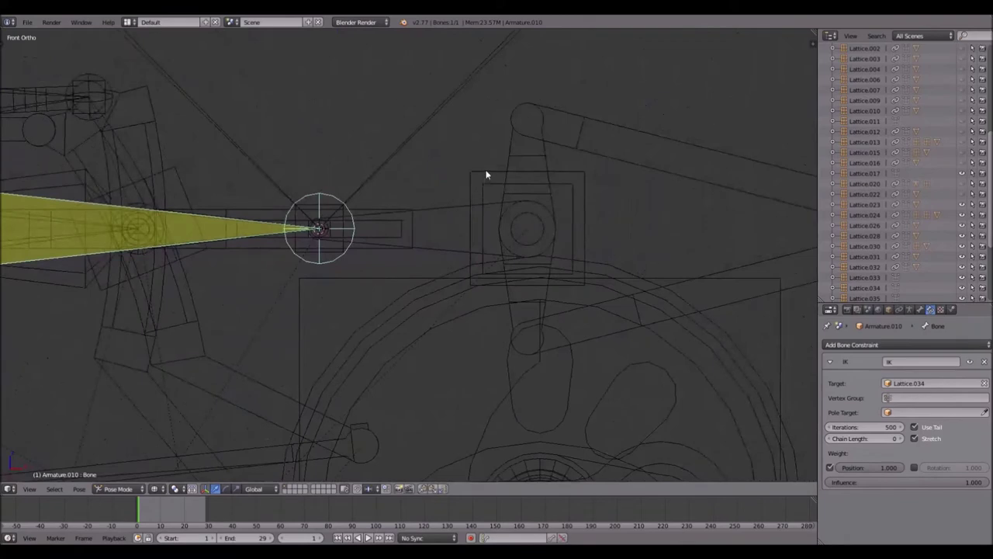
right_click(486, 175)
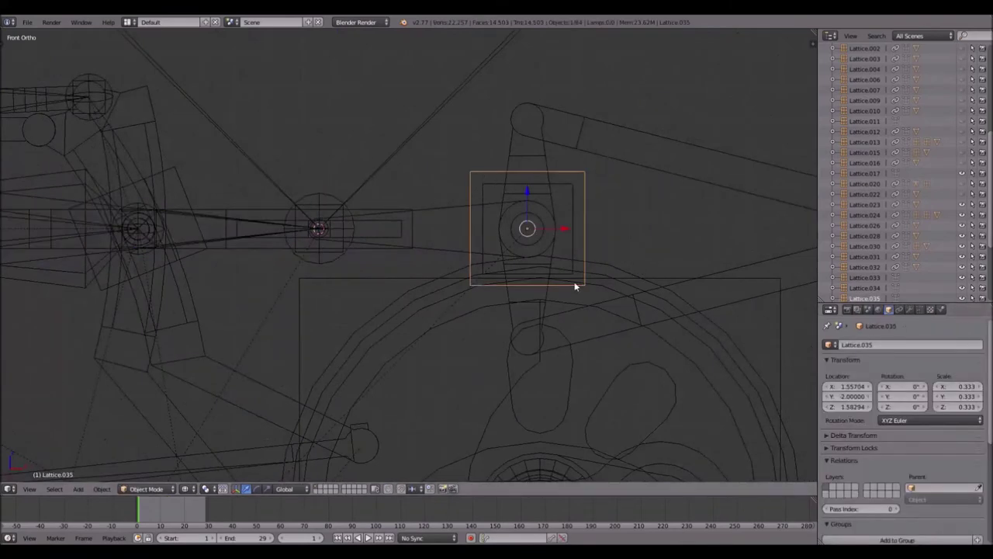
middle_drag(574, 283, 581, 297)
key(KP_1)
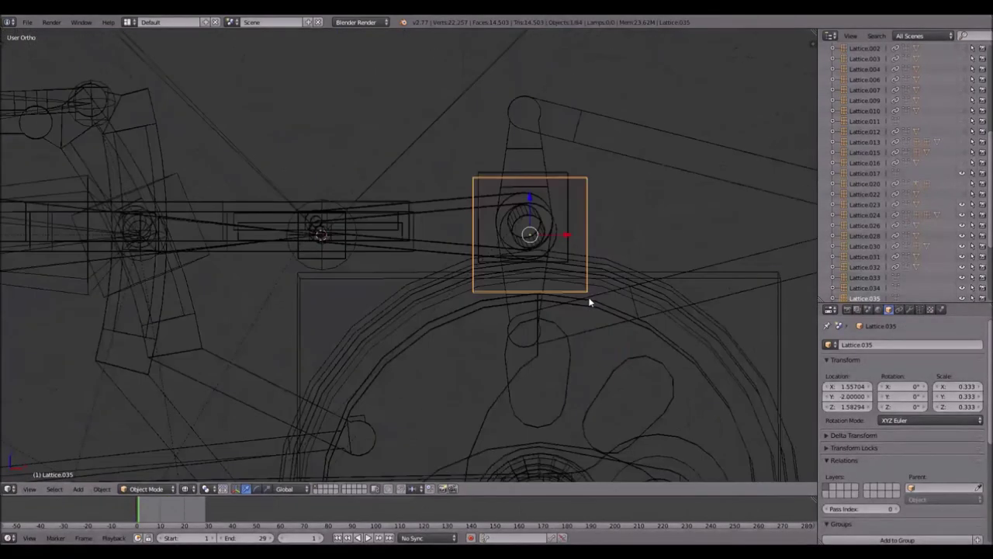
key(KP_1)
right_click(329, 207)
shift+right_click(477, 177)
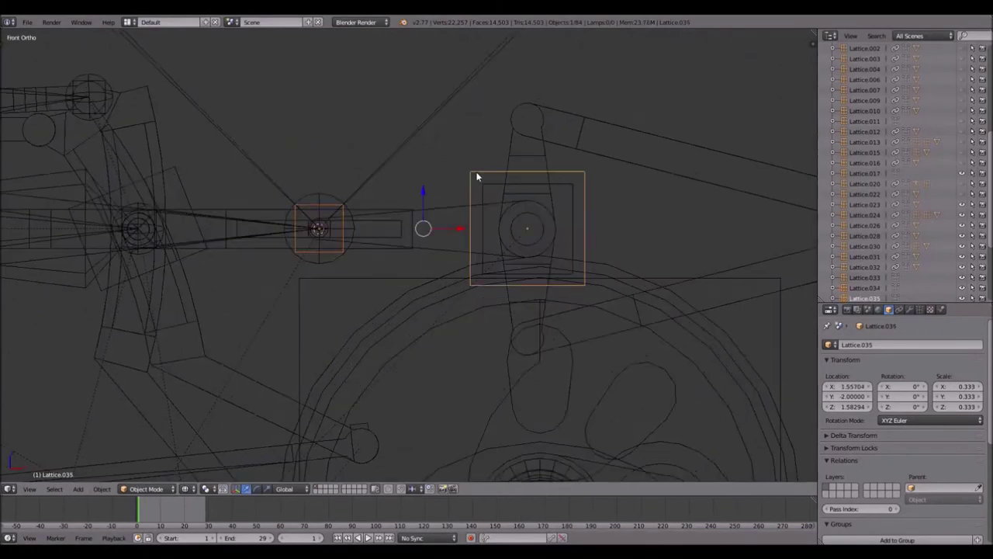
key(ctrl+p)
click(477, 174)
- Test-rotate Lattice.035 together with its child lattice to check how Armature.010 follows, leaving the rotation unapplied
key(r)
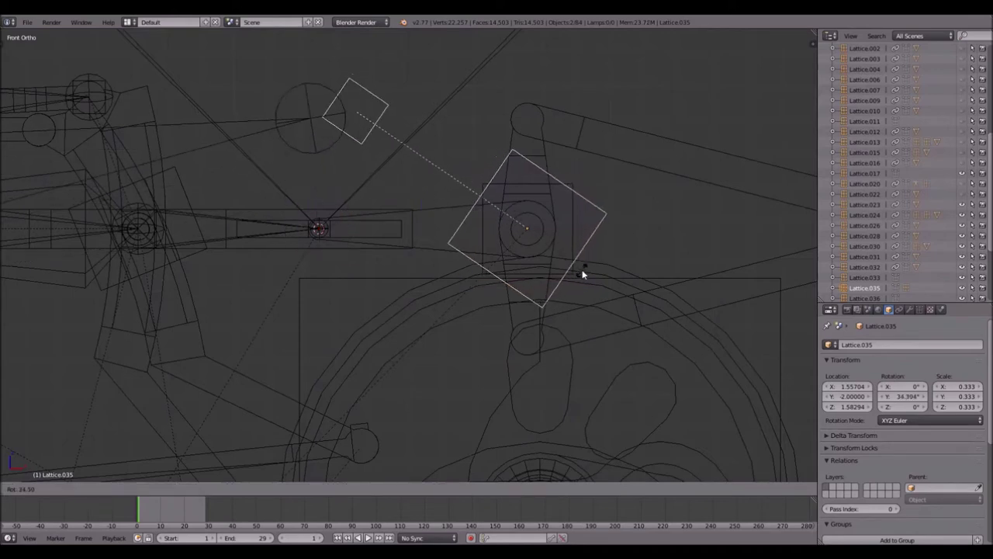
right_click(600, 281)
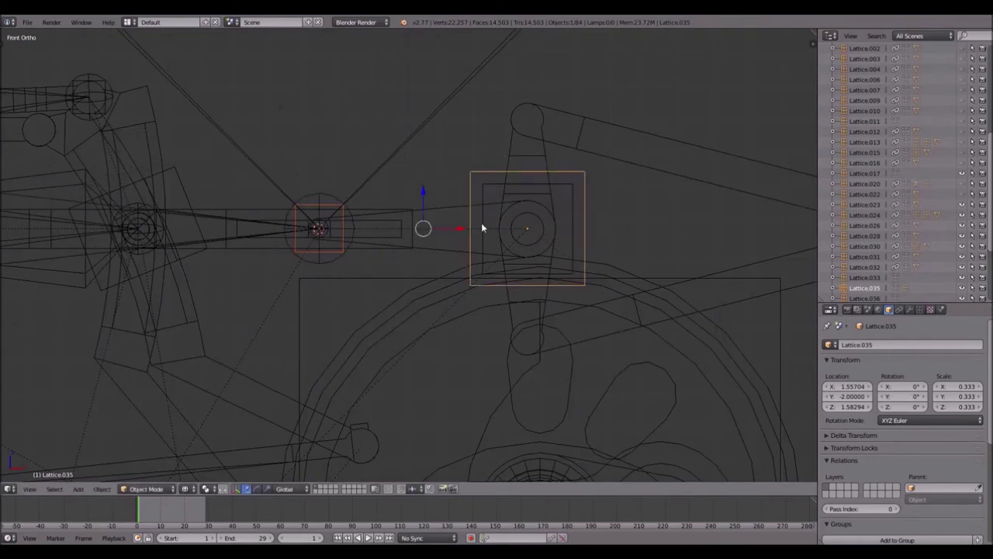
shift+middle_drag(339, 231, 376, 232)
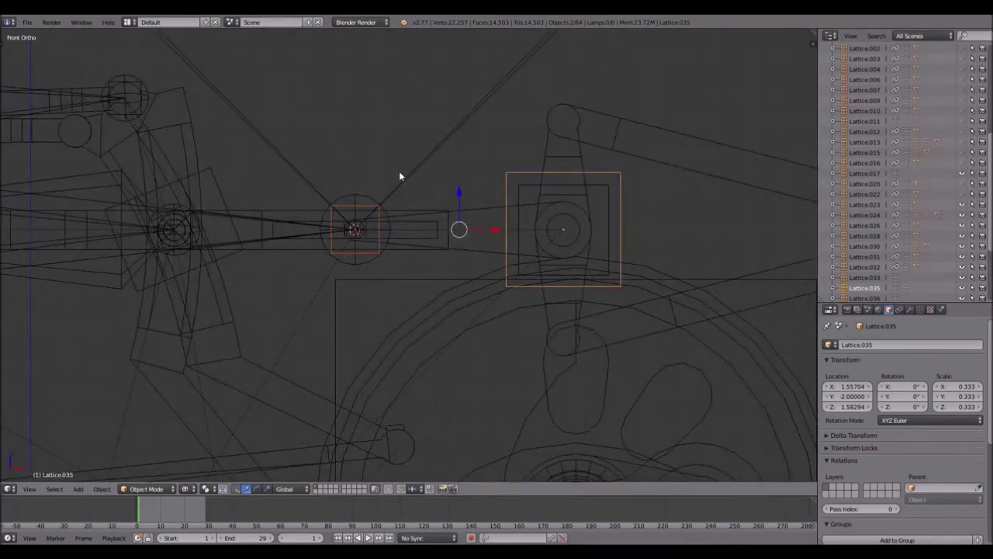
shift+middle_drag(399, 176, 377, 167)
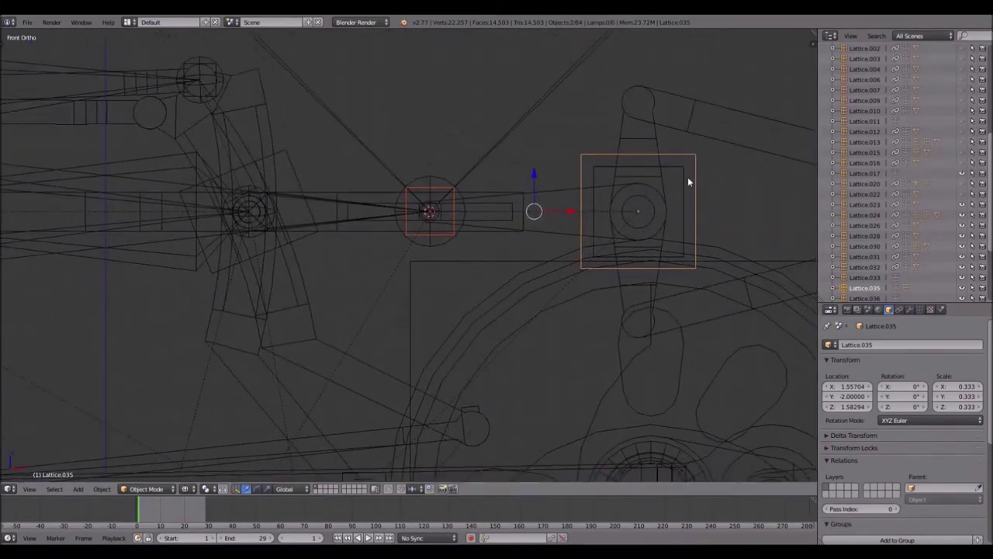
scroll(613, 201, down, 1)
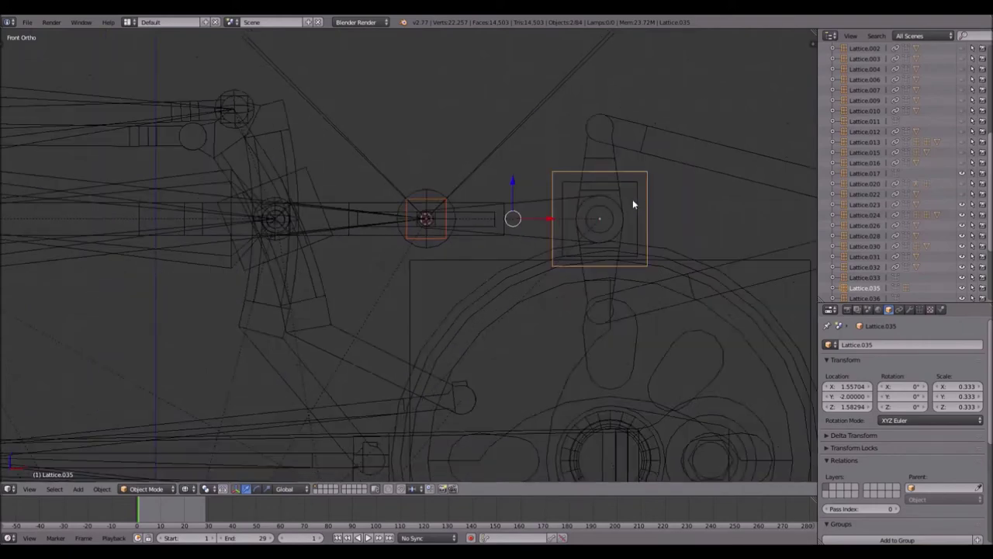
- Give Lattice.037 a Copy Rotation constraint targeting the bone named Bone in Armature.010
shift+middle_drag(424, 178, 786, 154)
right_click(60, 184)
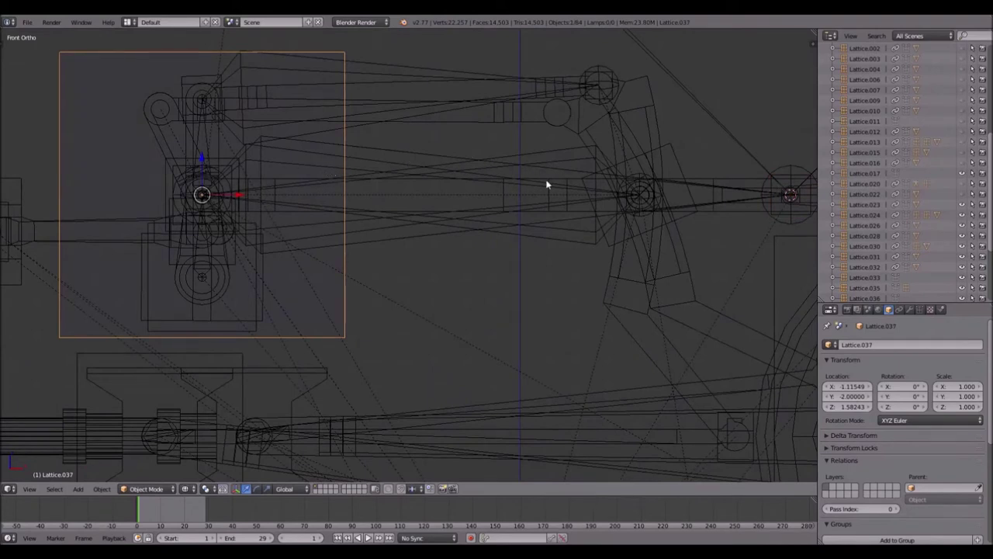
click(899, 310)
click(908, 345)
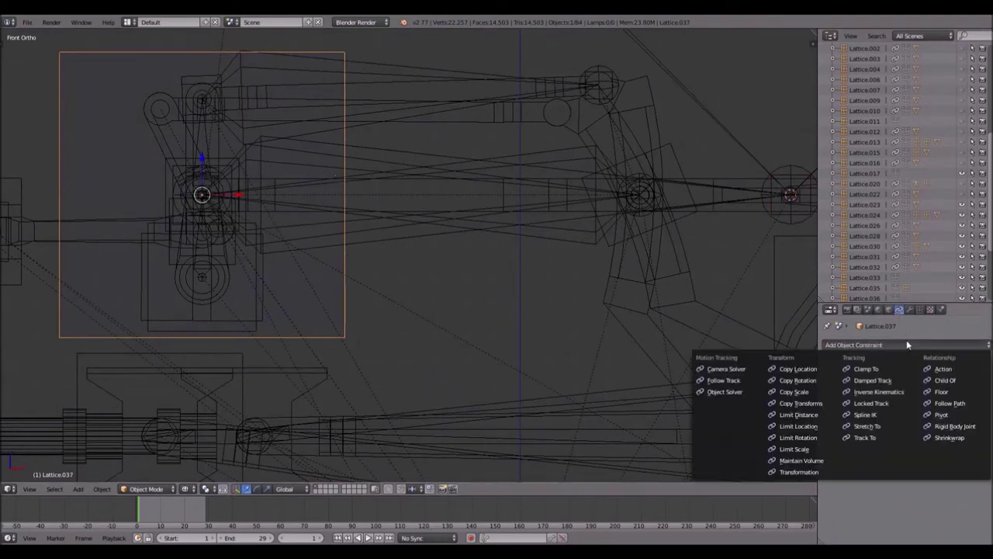
click(829, 379)
click(985, 382)
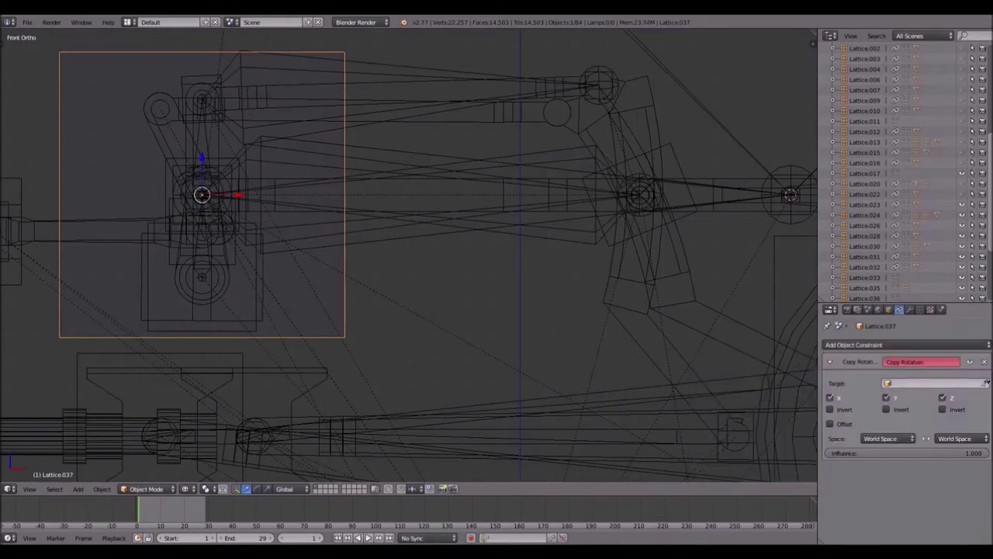
click(704, 185)
click(900, 398)
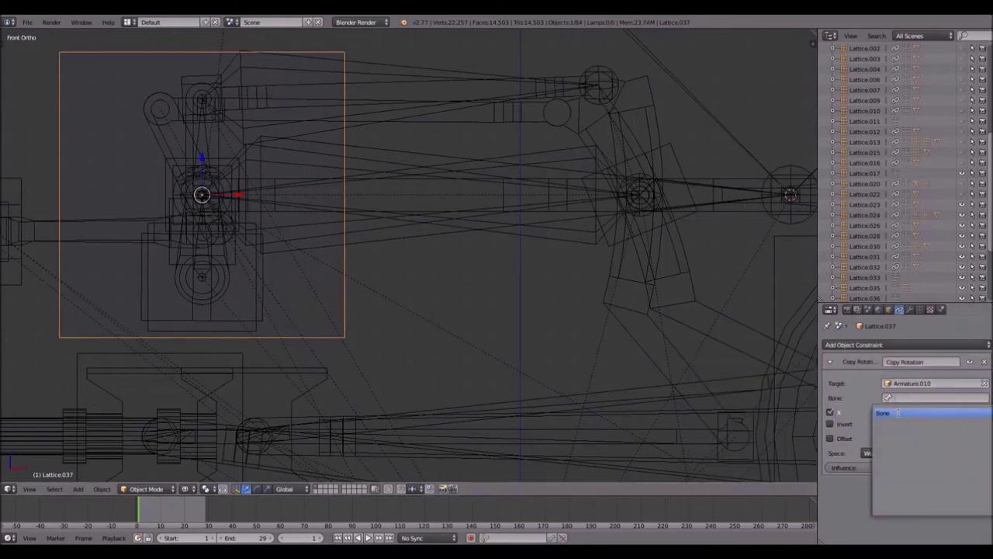
click(892, 413)
- Hide Armature.010 and select Lattice.035 above the driving wheel
shift+middle_drag(691, 213, 487, 253)
right_click(217, 201)
key(ctrl+Tab)
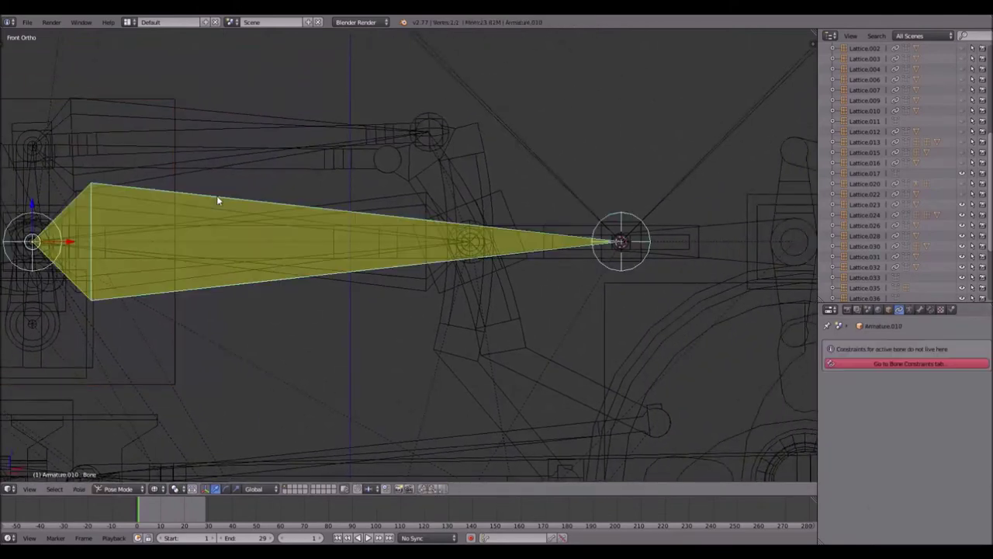
key(ctrl+Tab)
key(h)
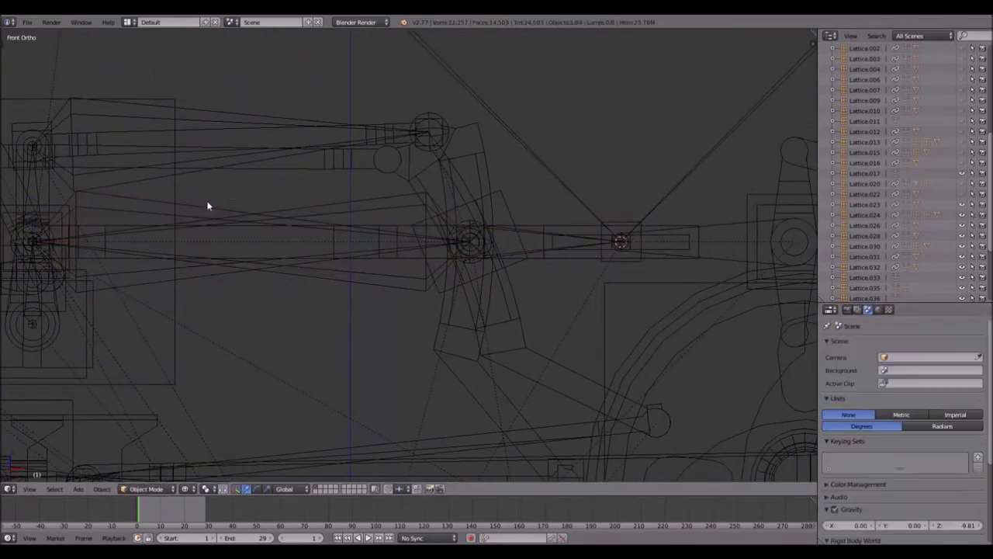
scroll(207, 207, down, 5)
right_click(584, 233)
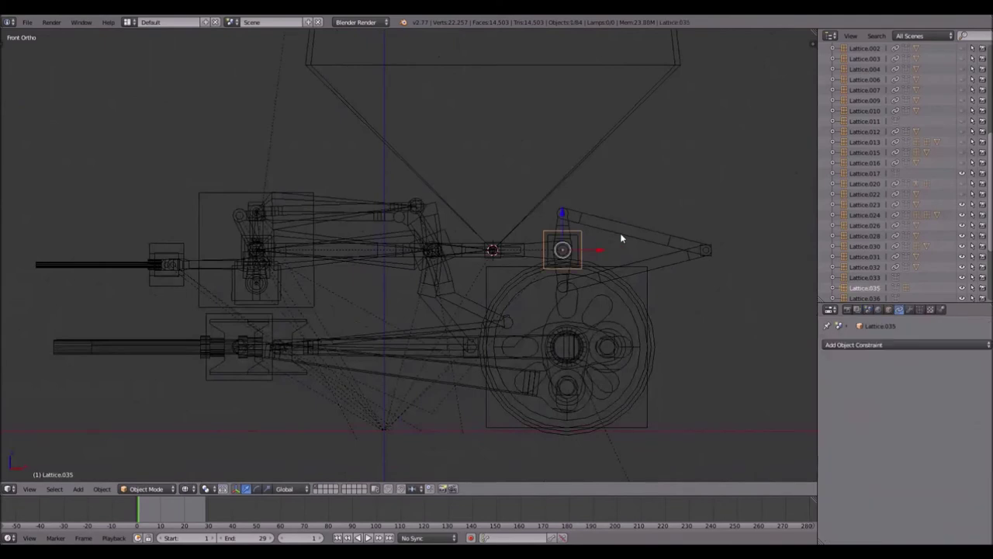
- Test-rotate Lattice.035 above the driving wheel to check how the linkage lattices follow, leaving the rotation unapplied
key(r)
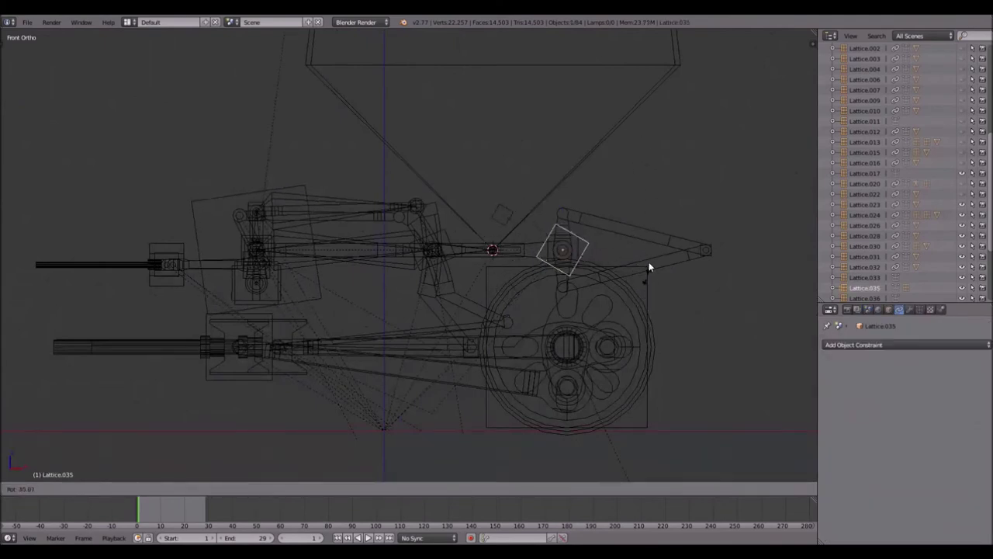
key(Escape)
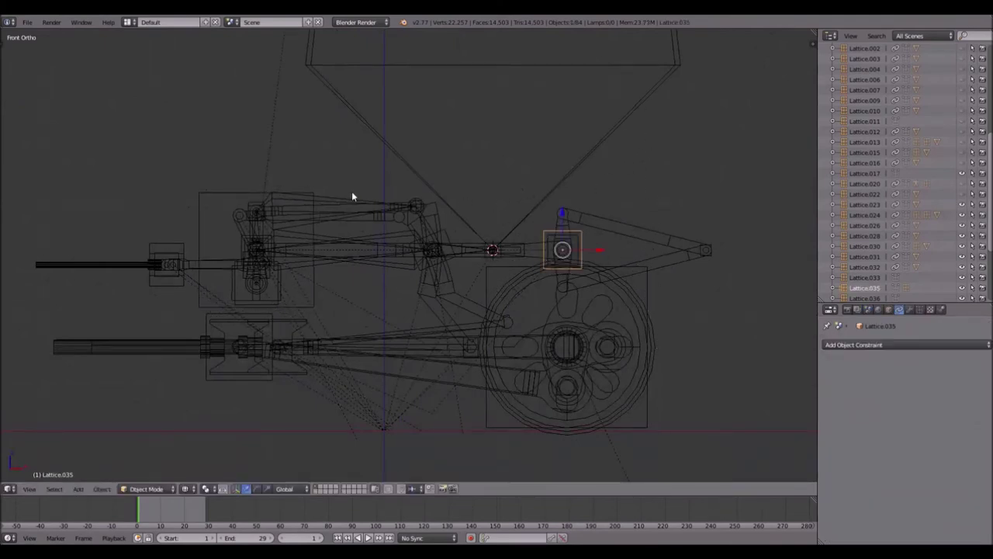
- Parent Lattice.036 at the tip of the tall upright bone to Lattice.037 around the valve rod levers
scroll(392, 286, down, 5)
shift+middle_drag(417, 173, 426, 284)
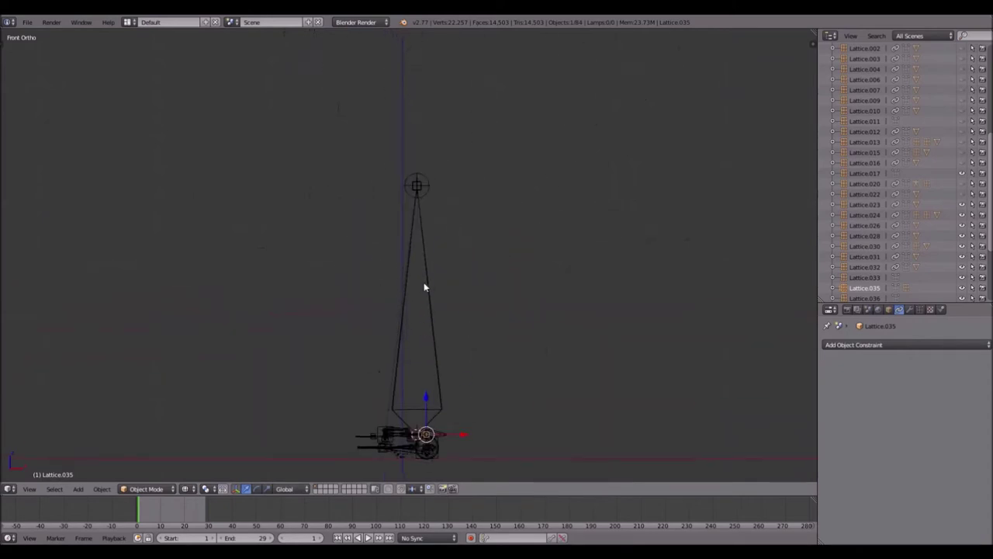
scroll(419, 187, up, 5)
shift+middle_drag(443, 96, 456, 272)
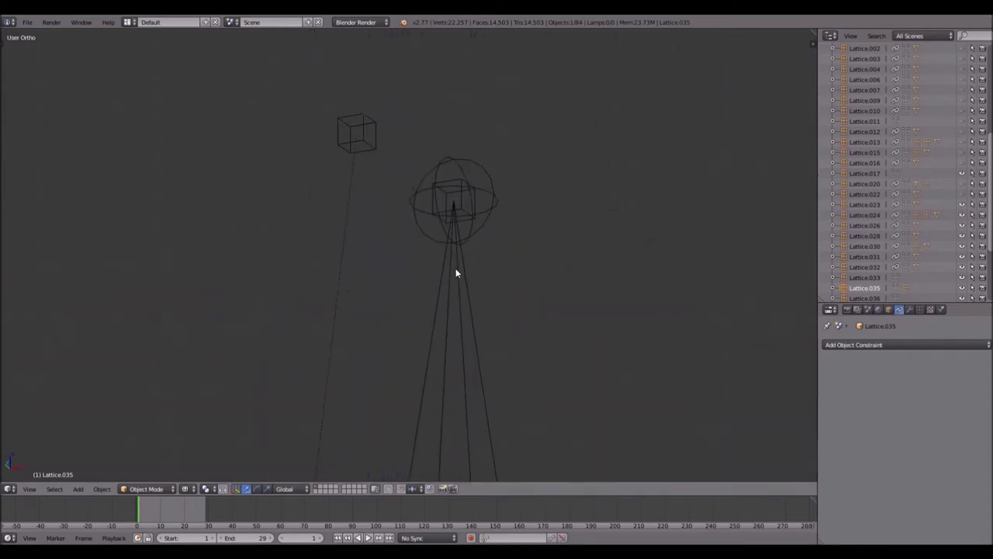
right_click(448, 199)
scroll(447, 196, down, 2)
shift+middle_drag(448, 199, 462, 338)
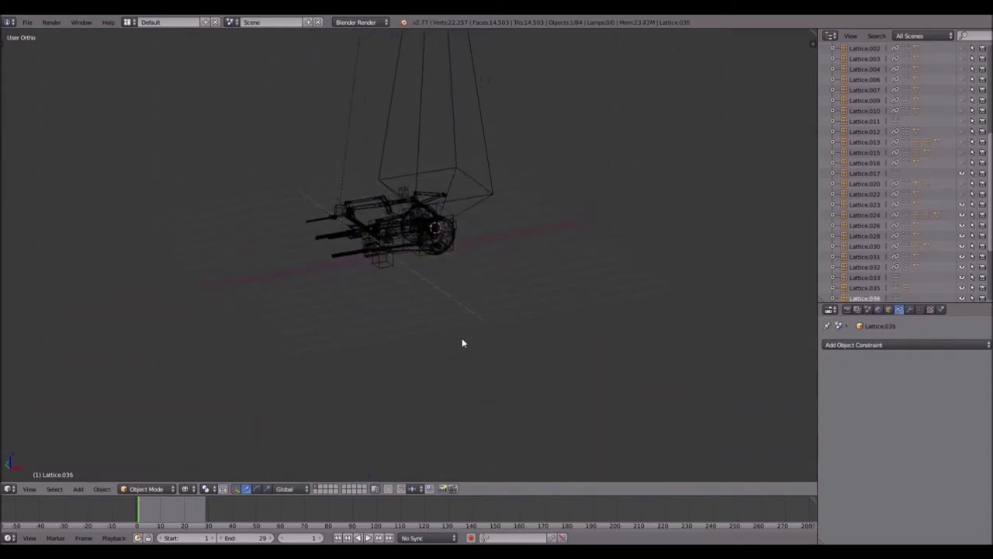
scroll(381, 256, up, 5)
scroll(381, 255, up, 3)
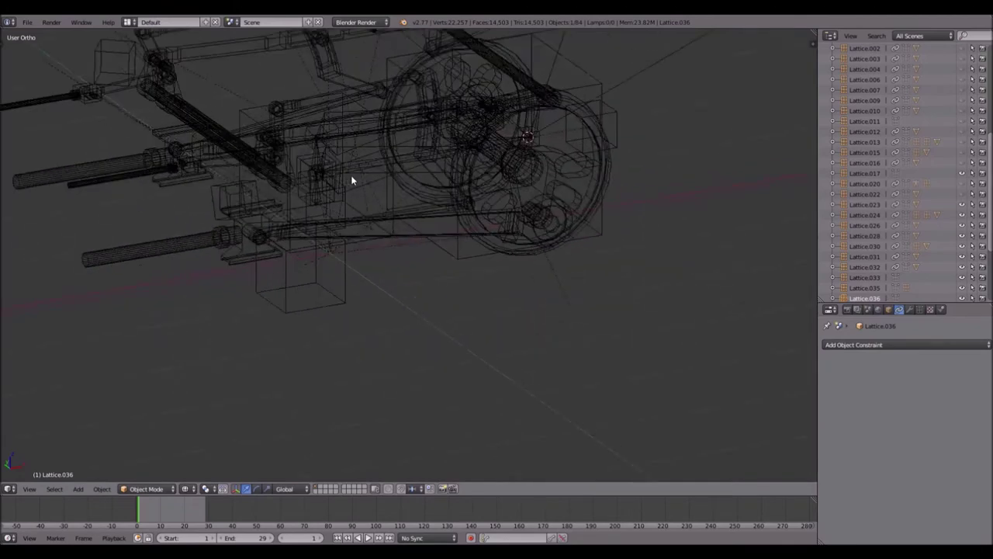
key(KP_1)
shift+right_click(447, 245)
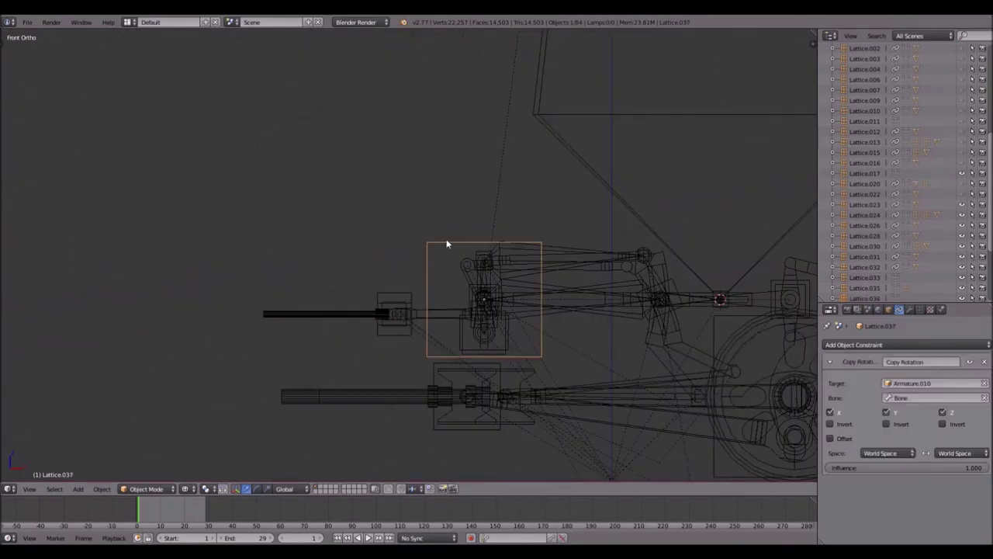
key(ctrl+p)
click(448, 245)
- Give the tall upright bone Bone.004 in Armature.009 an Inverse Kinematics constraint targeting Lattice.036
scroll(447, 245, down, 3)
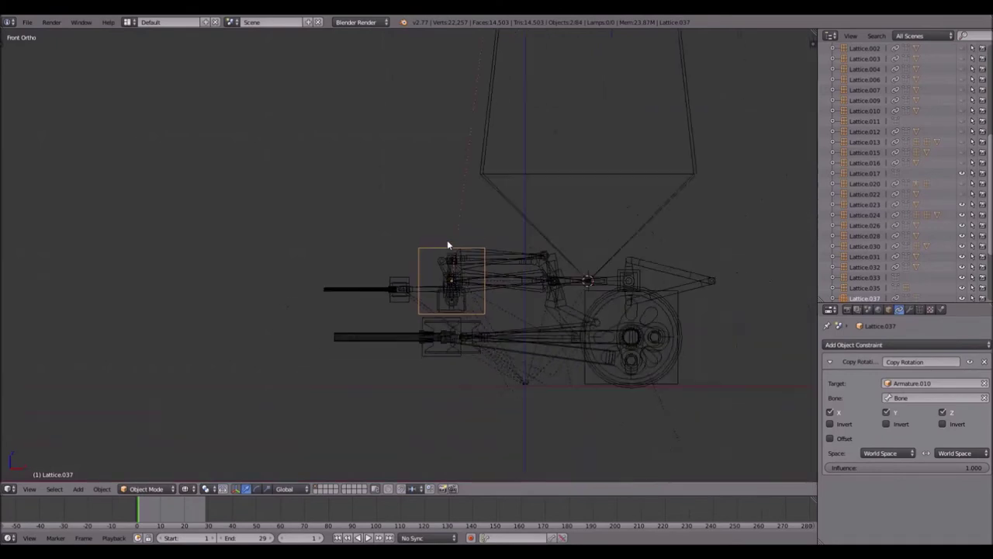
shift+middle_drag(621, 183, 510, 286)
right_click(512, 284)
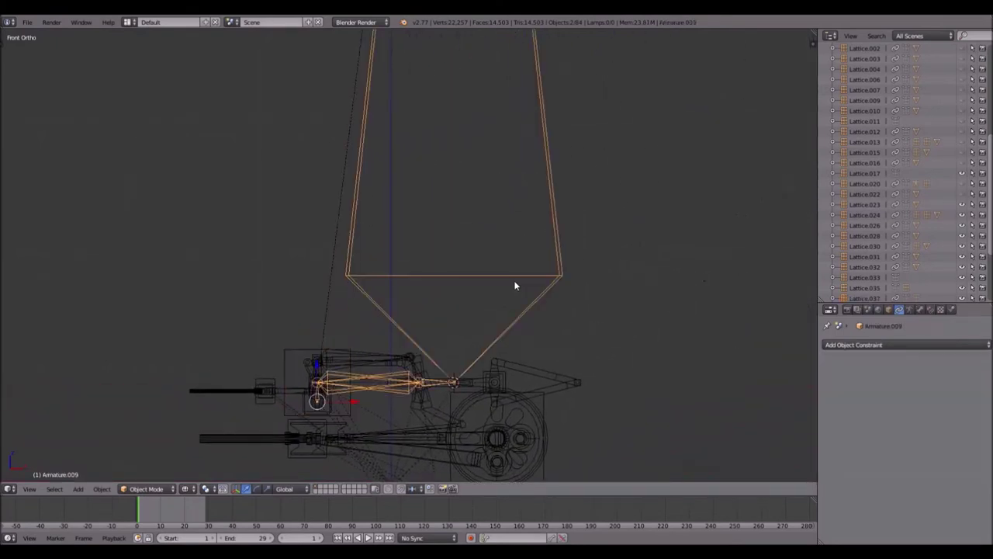
key(ctrl+Tab)
right_click(557, 258)
shift+middle_drag(513, 134, 507, 52)
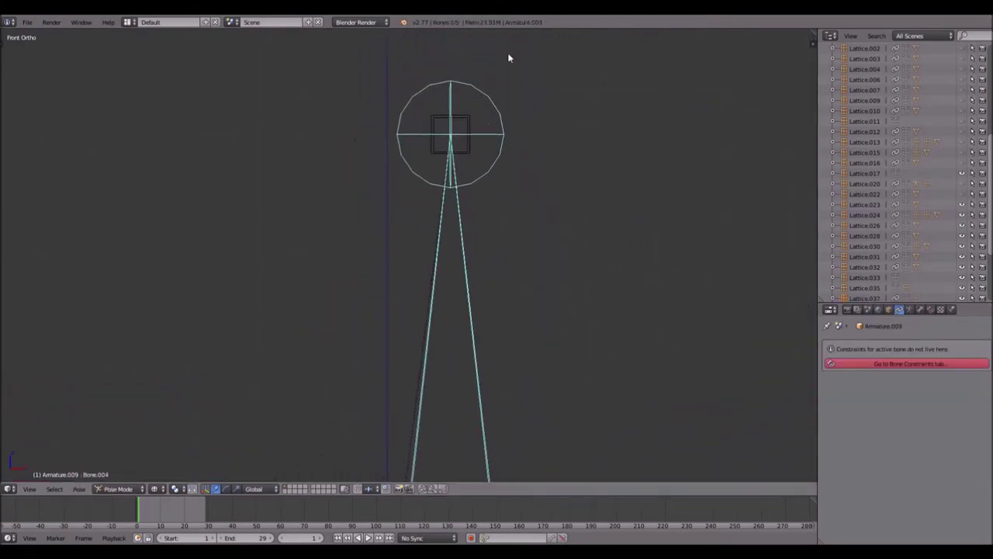
middle_drag(479, 141, 523, 204)
shift+middle_drag(379, 68, 414, 150)
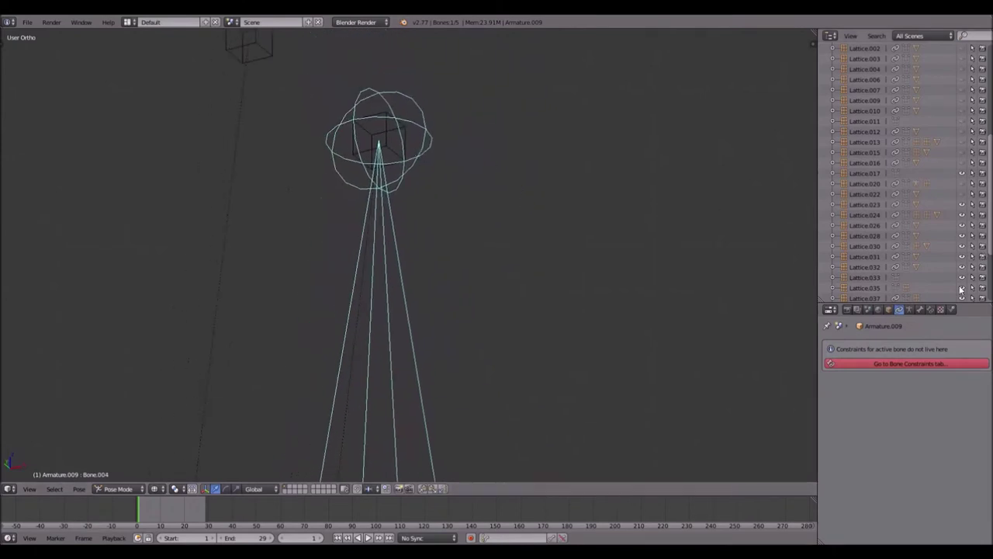
click(930, 309)
click(950, 344)
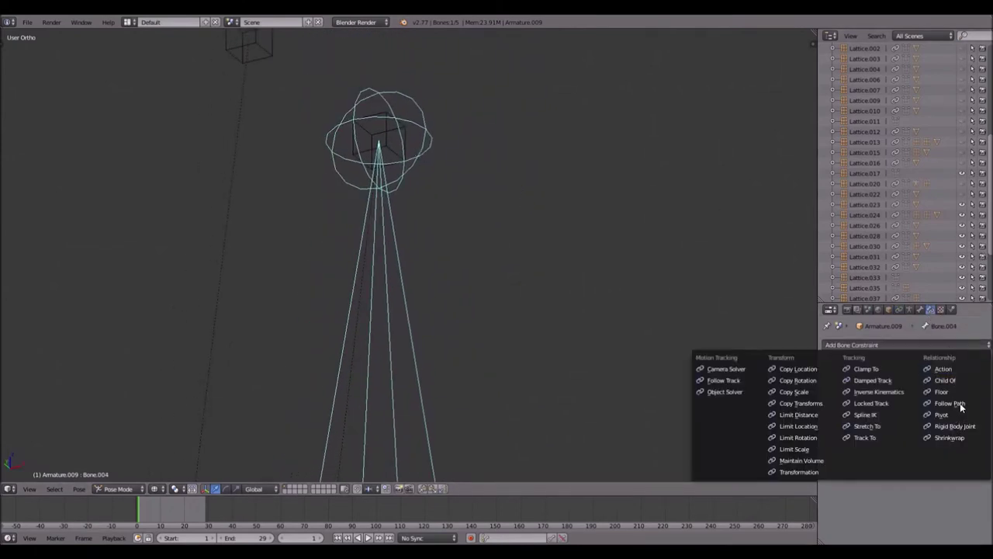
click(883, 394)
click(984, 385)
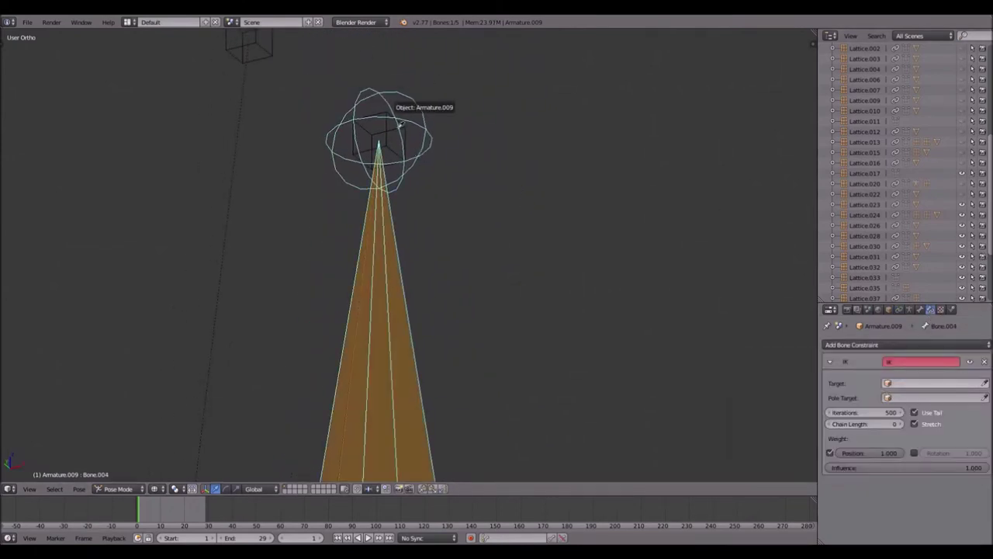
click(386, 131)
- Play the animation in front view to check the linkage motion, selecting Lattice.027 on the valve rod joint
scroll(386, 130, down, 3)
middle_drag(412, 283, 427, 184)
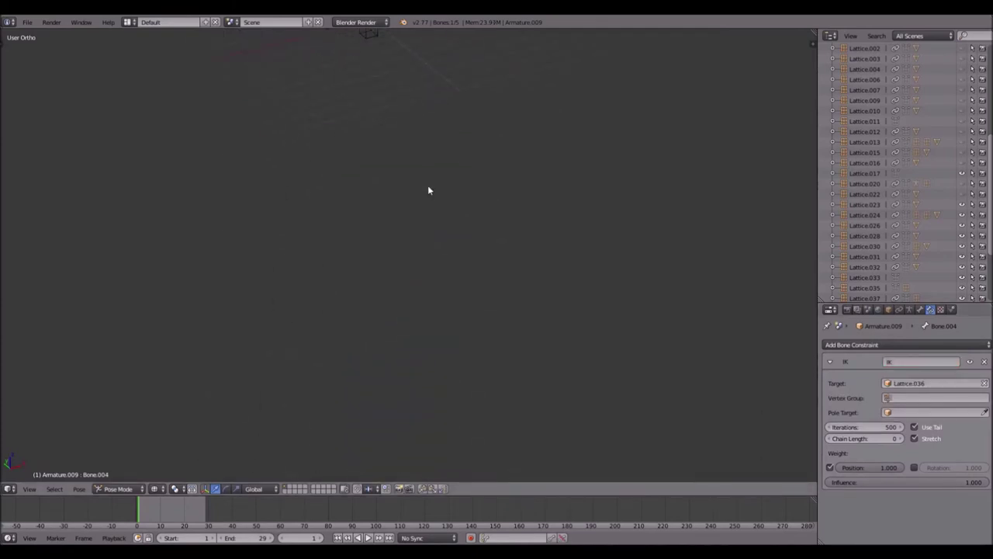
key(KP_1)
scroll(473, 107, up, 5)
shift+middle_drag(651, 42, 240, 362)
scroll(284, 248, up, 4)
shift+middle_drag(284, 248, 636, 197)
scroll(563, 196, up, 1)
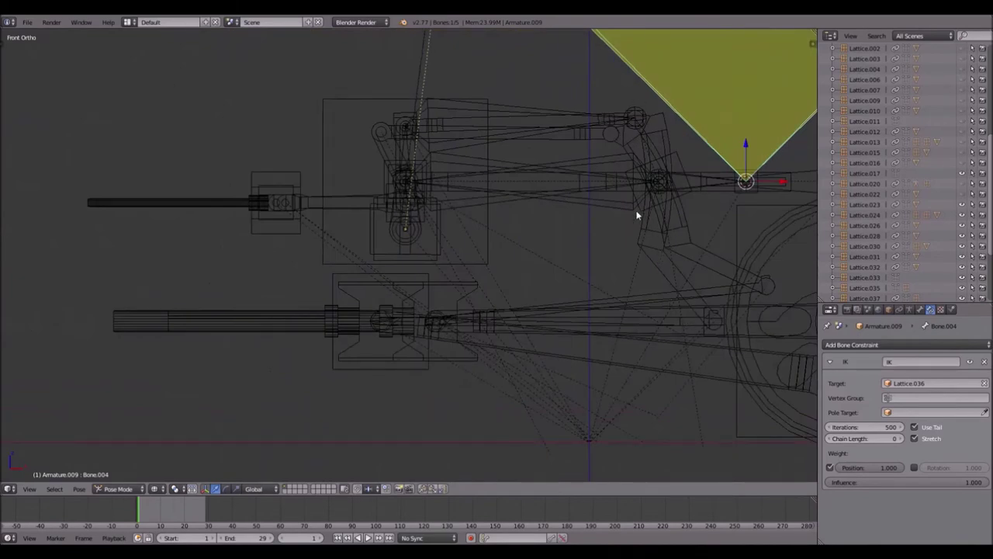
shift+middle_drag(638, 215, 558, 248)
key(alt+a)
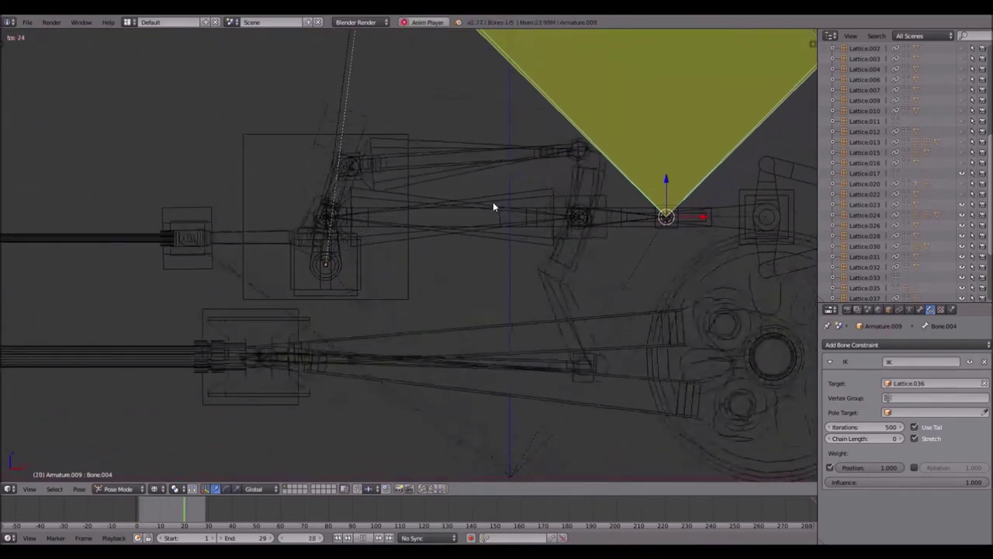
right_click(356, 102)
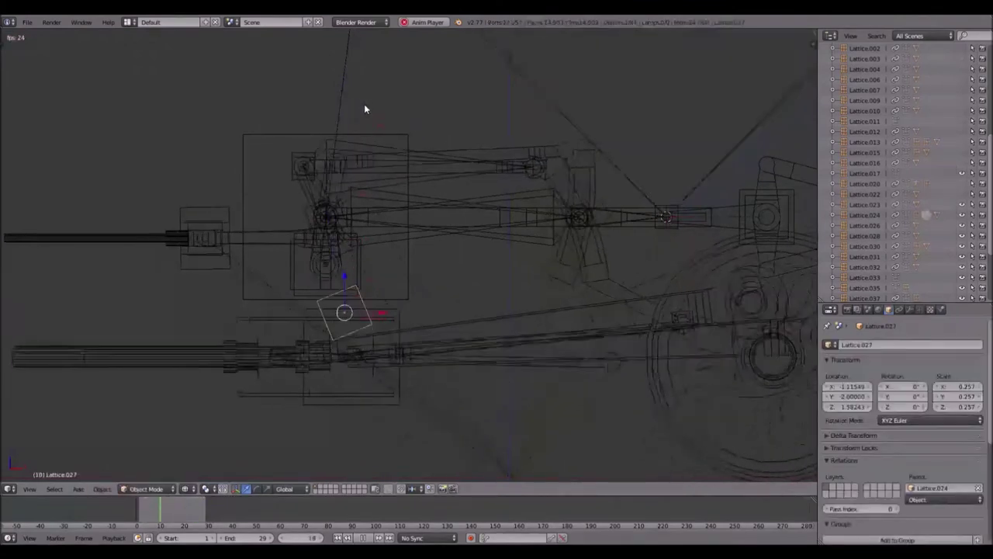
key(Escape)
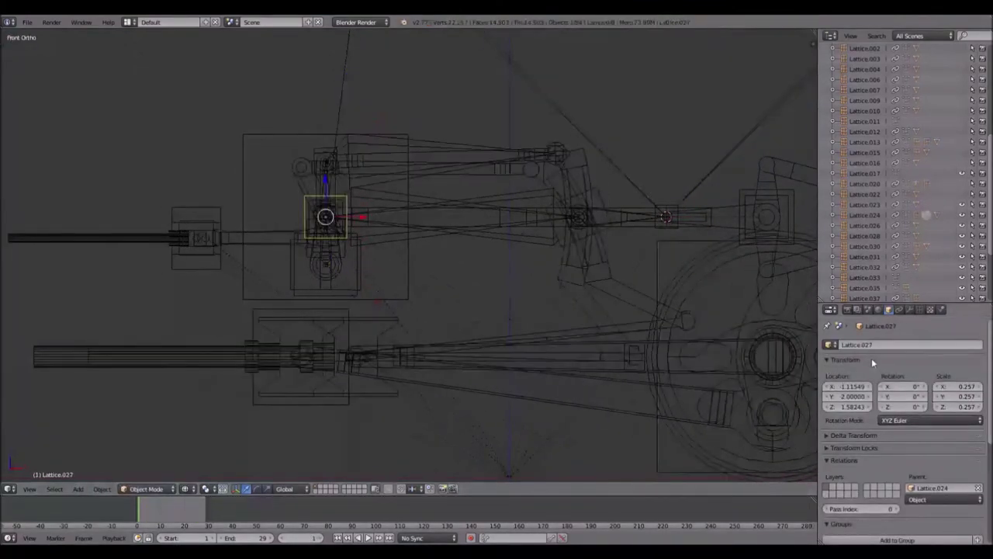
- Give Bone.002 in Armature.009 an Inverse Kinematics constraint targeting Lattice.027
scroll(540, 216, up, 2)
right_click(586, 223)
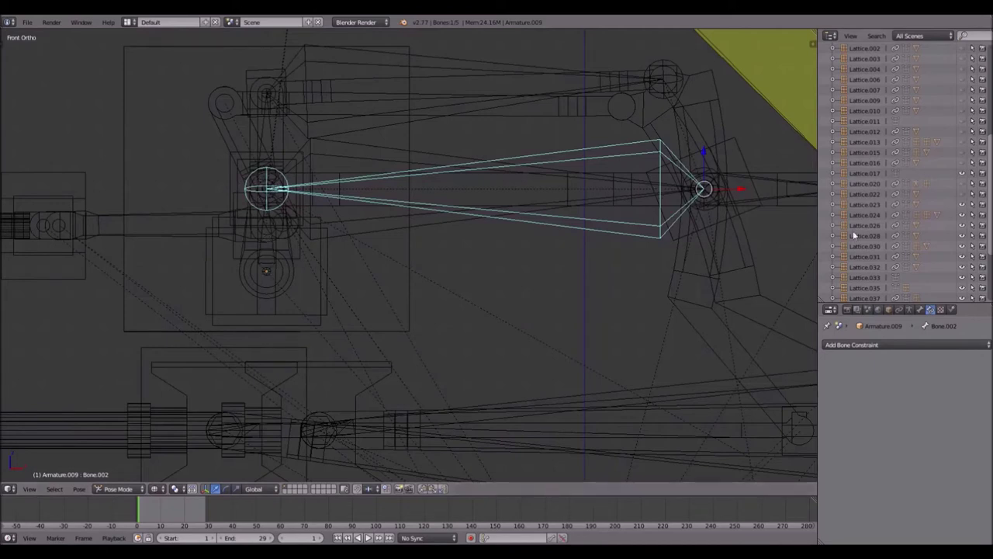
click(913, 344)
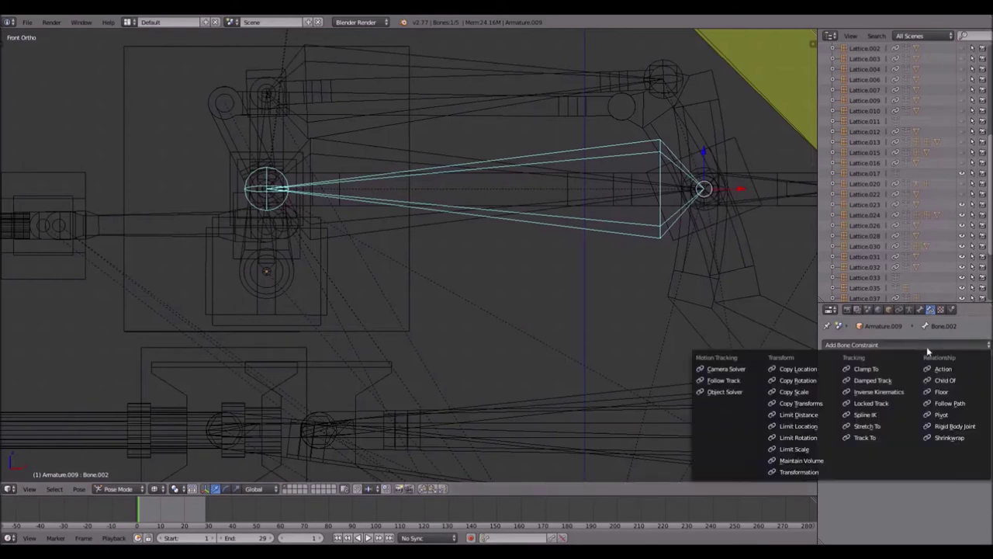
click(861, 392)
click(984, 382)
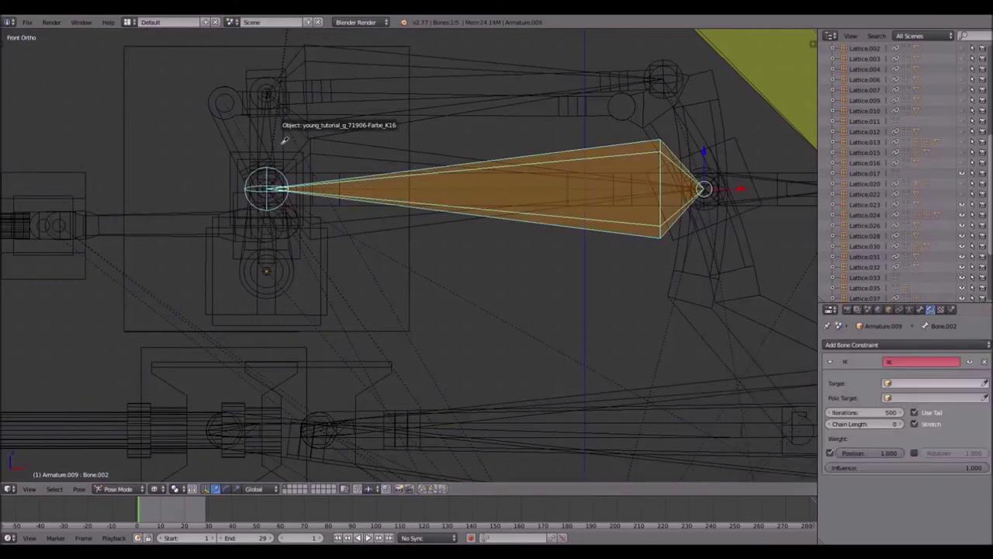
click(229, 173)
- Play the animation and test-rotate Lattice.035 to check how the armature follows, leaving the rotation unapplied
shift+middle_drag(527, 178, 255, 194)
key(alt+a)
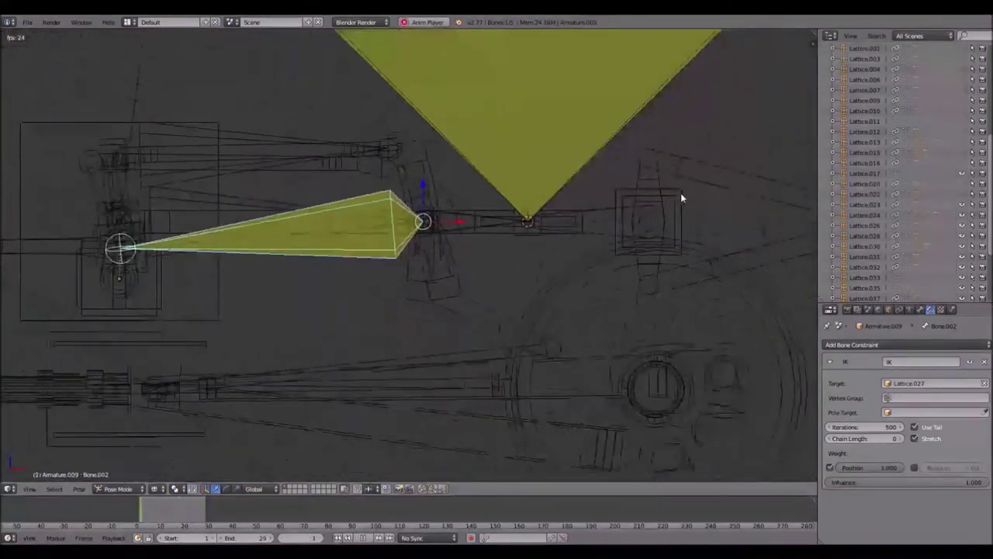
right_click(681, 194)
key(r)
click(707, 237)
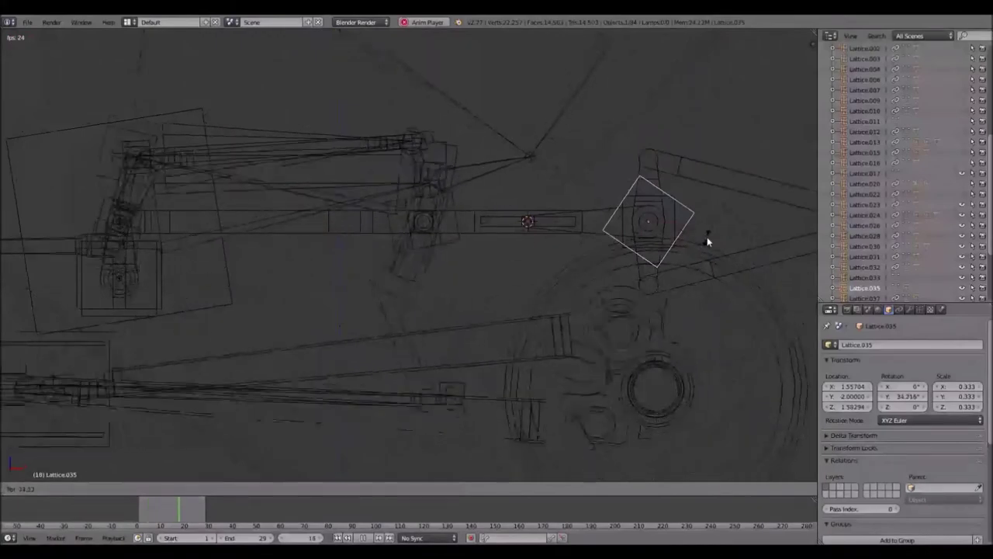
key(Escape)
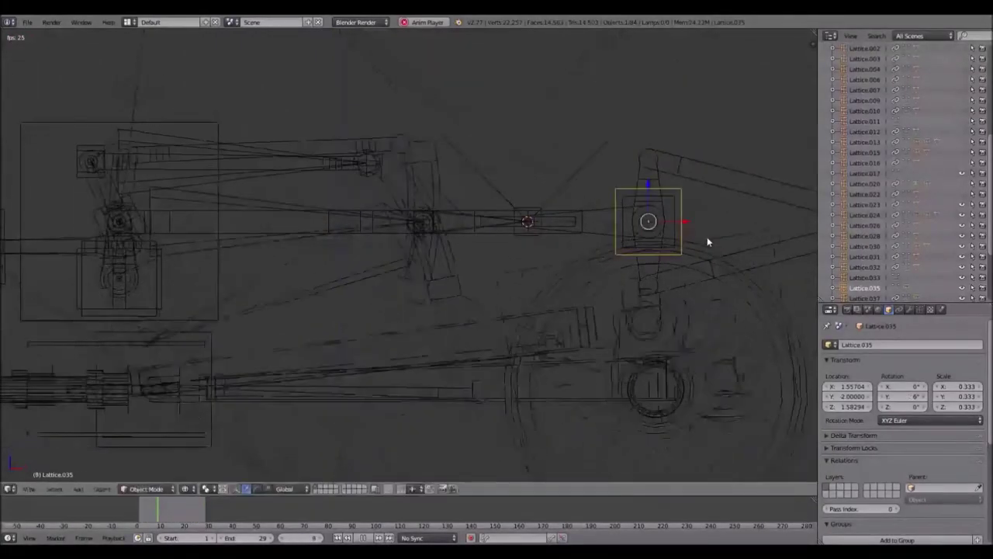
- Open Armature.009 in Edit Mode with the short bone Bone.003 beside the expansion link selected
middle_drag(439, 209, 423, 211)
shift+middle_drag(276, 136, 373, 199)
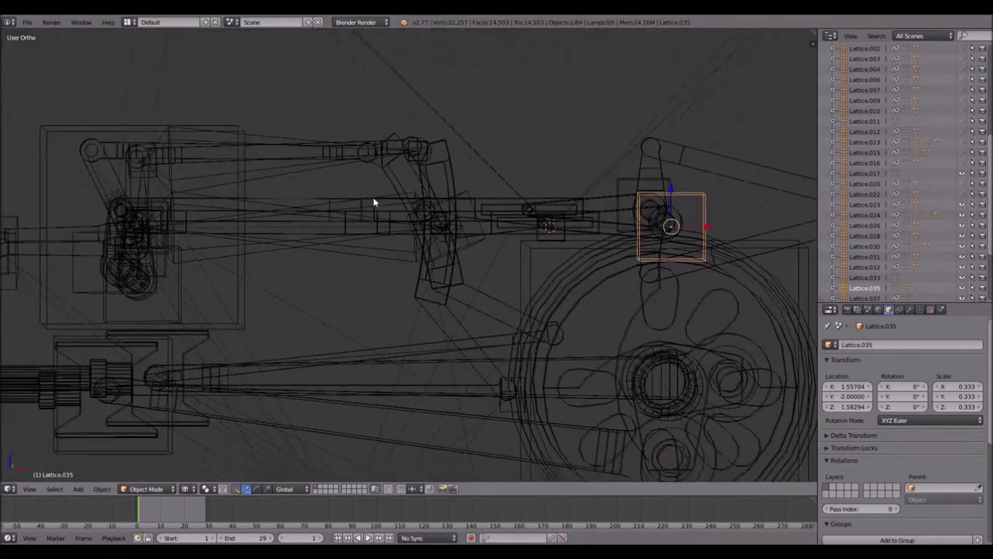
key(KP_1)
shift+middle_drag(483, 237, 400, 107)
scroll(437, 121, up, 2)
scroll(440, 117, up, 1)
shift+middle_drag(459, 101, 445, 180)
right_click(524, 169)
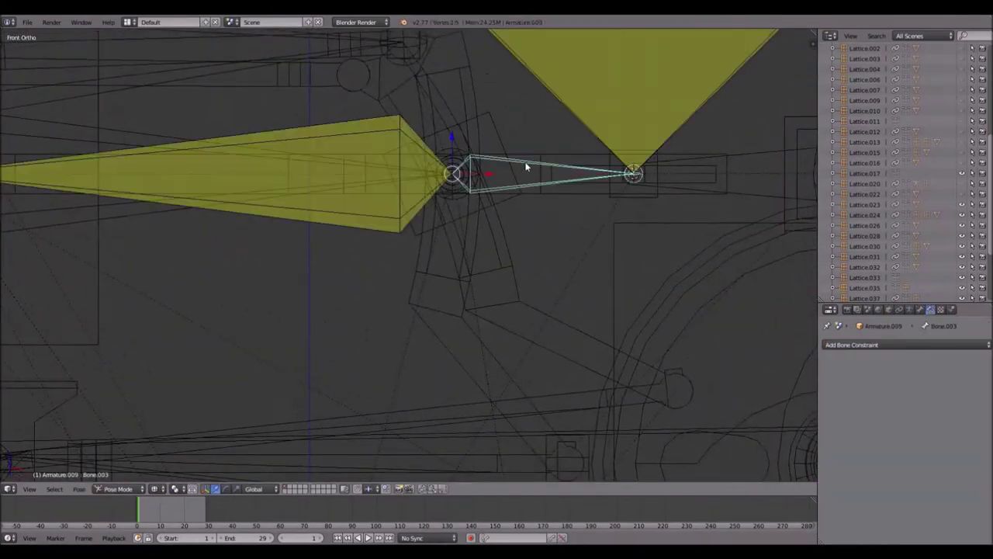
key(Tab)
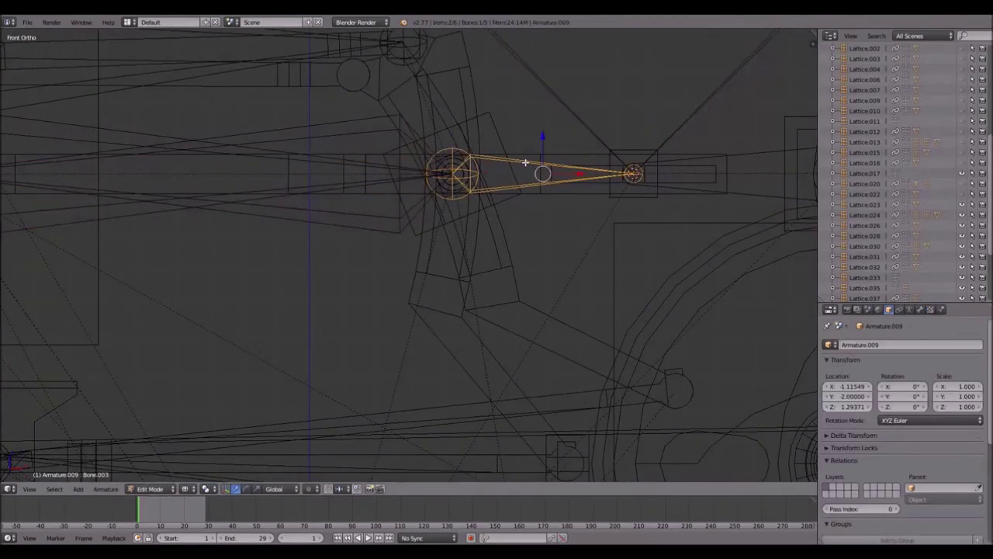
shift+middle_drag(505, 163, 540, 186)
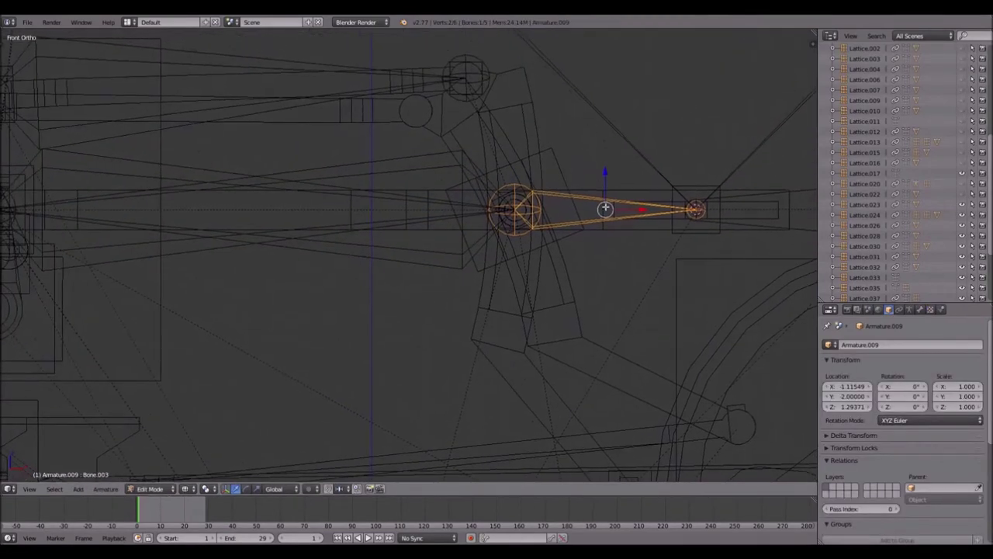
- Try parenting Bone.003 to Bone.001 in Armature.009, and try the reverse with Bone.001 parented to Bone.003
shift+right_click(188, 168)
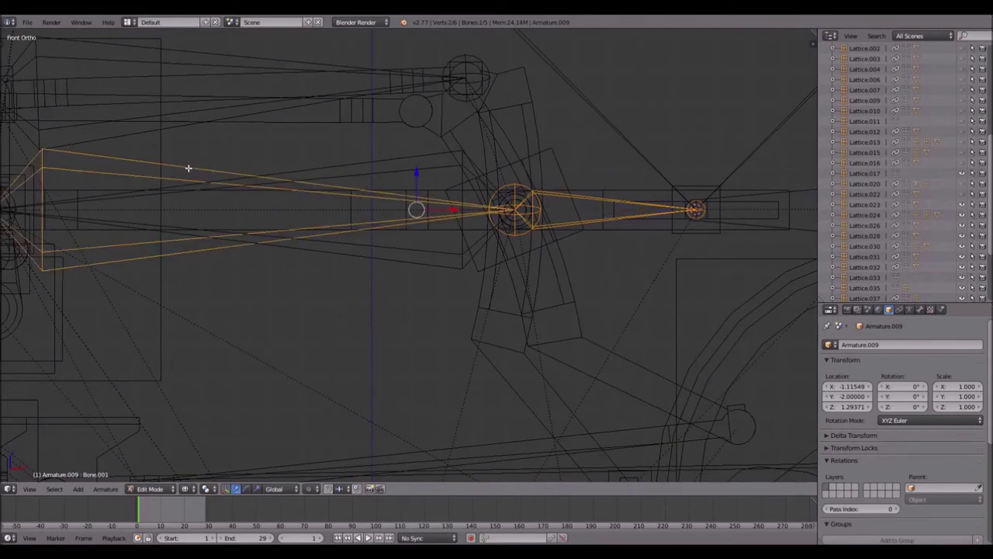
key(ctrl+p)
click(187, 168)
right_click(187, 167)
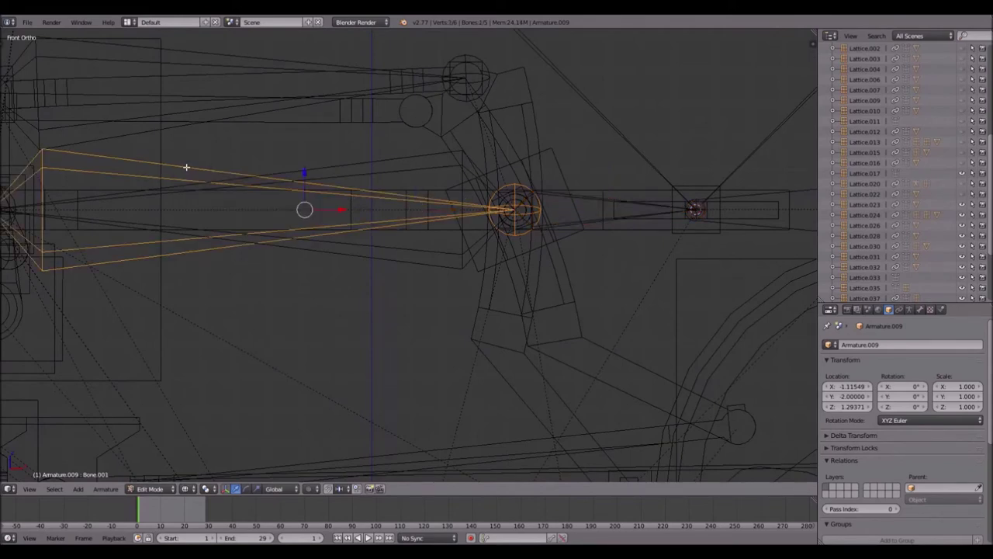
shift+right_click(585, 197)
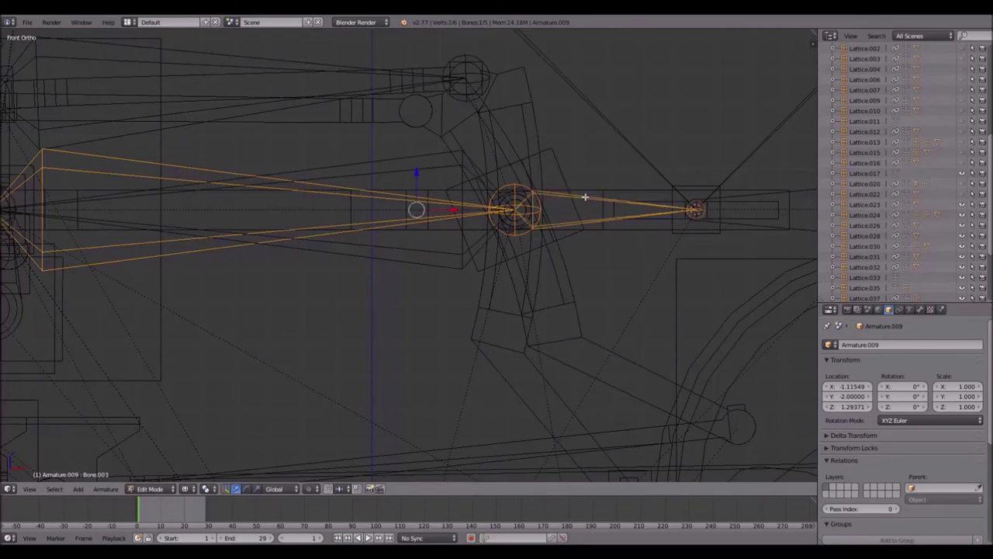
key(ctrl+p)
click(587, 209)
- Delete the short bone Bone.003 from Armature.009 and return to Object Mode
right_click(588, 199)
key(x)
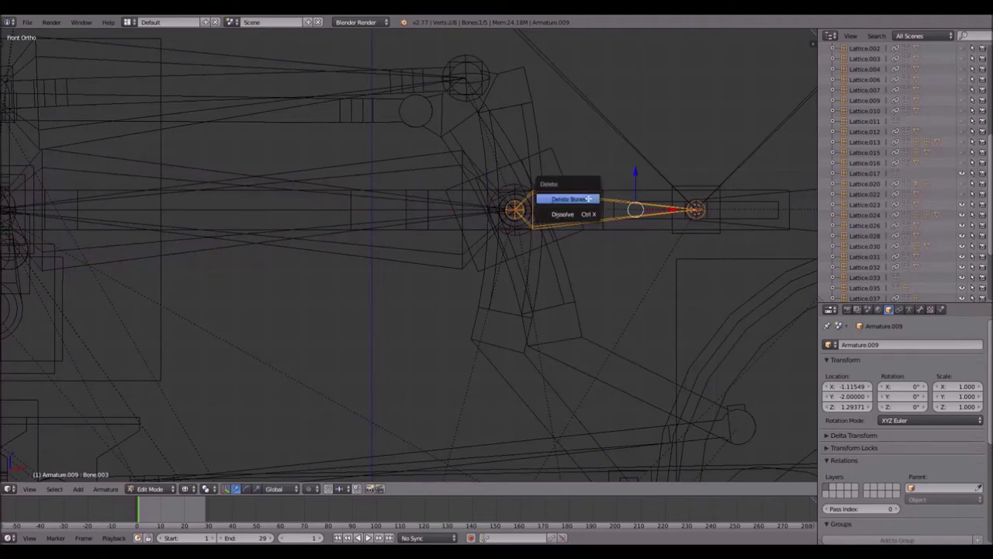
click(588, 199)
scroll(588, 198, down, 1)
scroll(585, 204, down, 1)
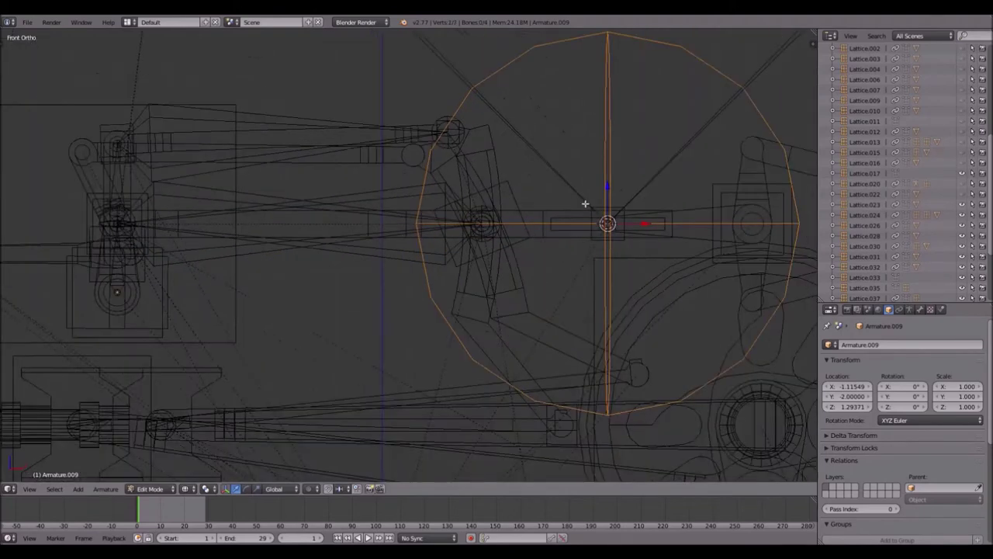
key(Tab)
- Play the animation and test-rotate Lattice.035 to check the armature's motion, cancelling the rotation and stopping playback
key(alt+a)
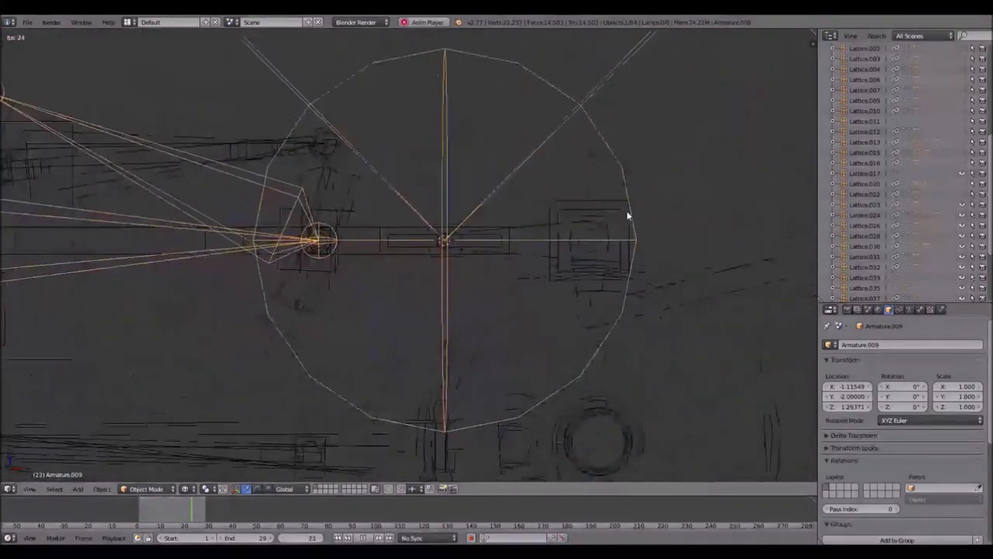
right_click(635, 214)
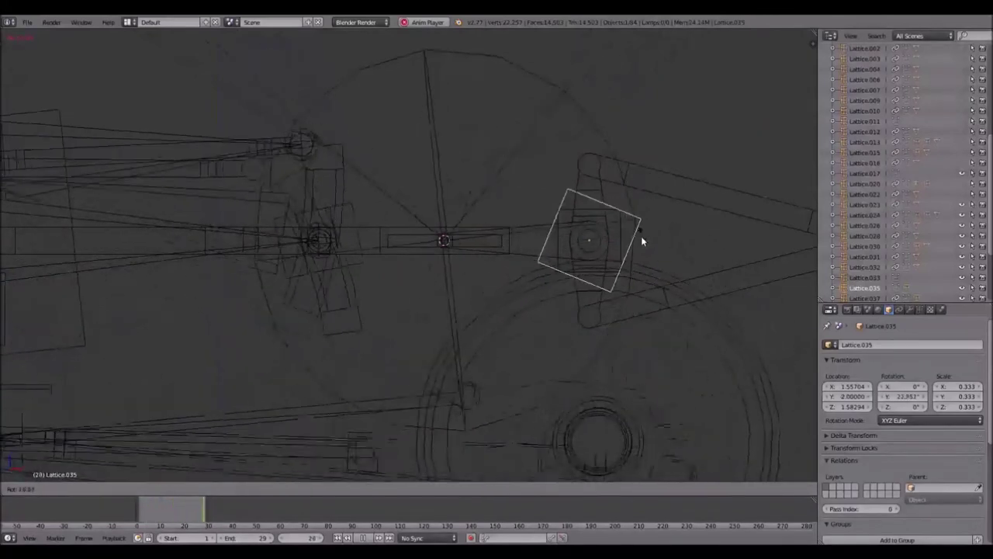
right_click(640, 242)
key(Escape)
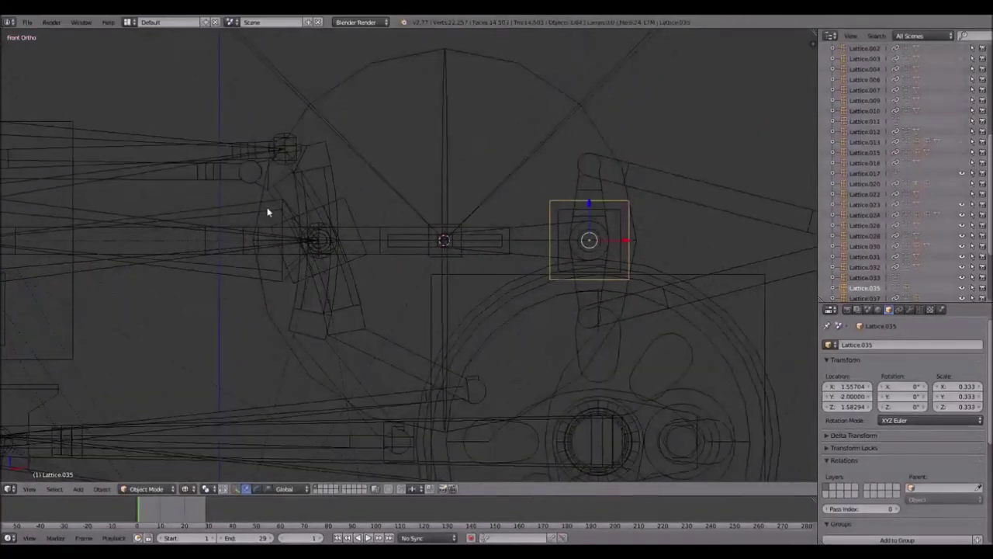
- Delete the short bone Bone.003 between the expansion link and the large bone from Armature.009
right_click(267, 210)
key(ctrl+Tab)
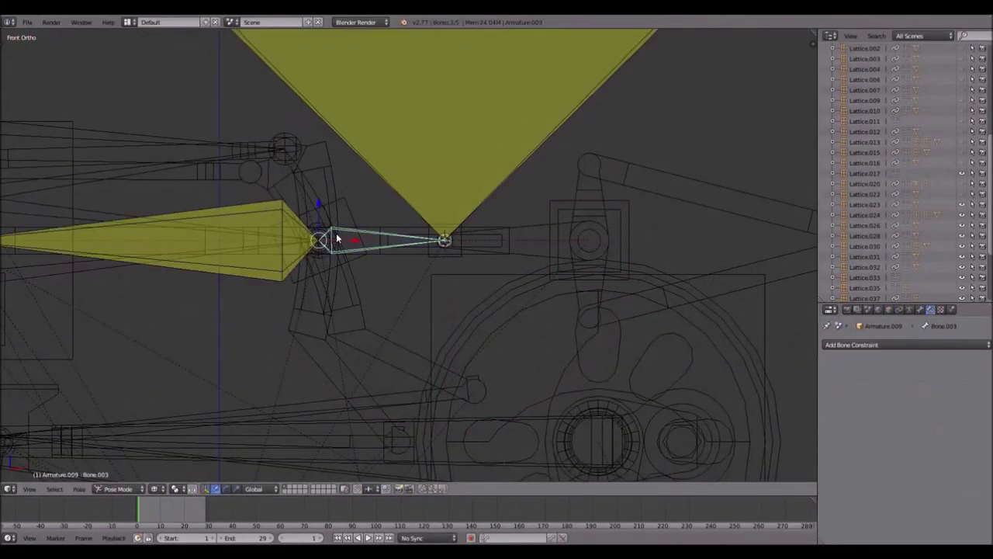
key(Tab)
shift+middle_drag(337, 237, 464, 211)
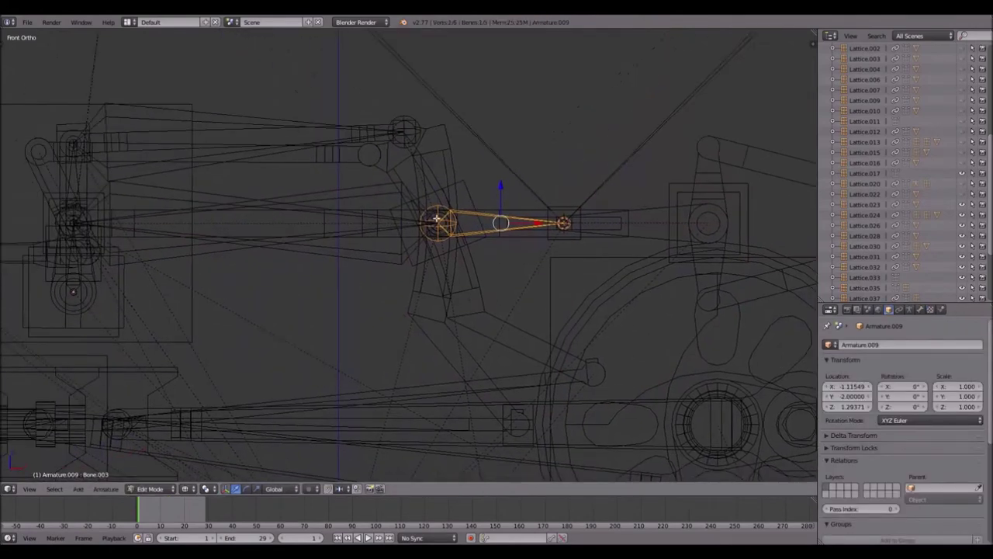
scroll(448, 223, up, 5)
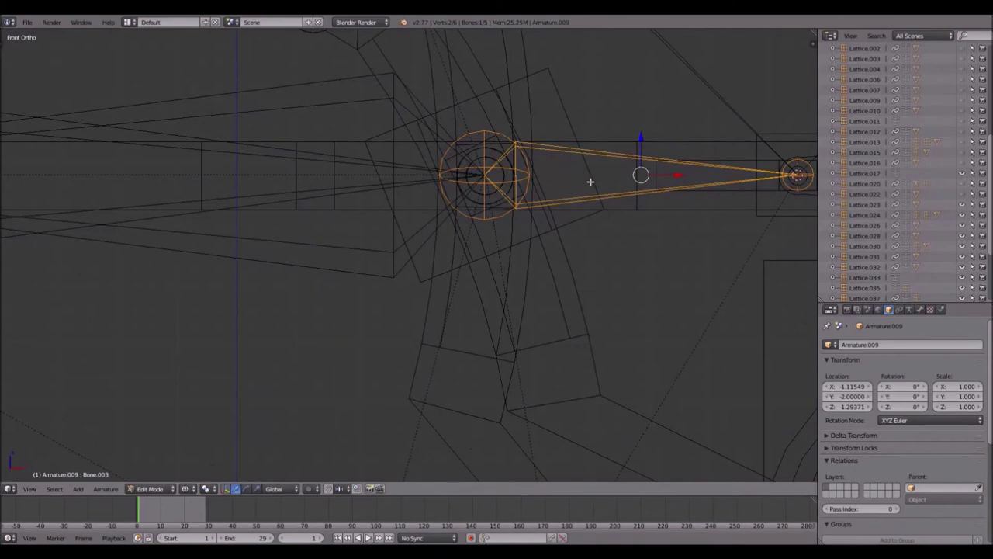
key(x)
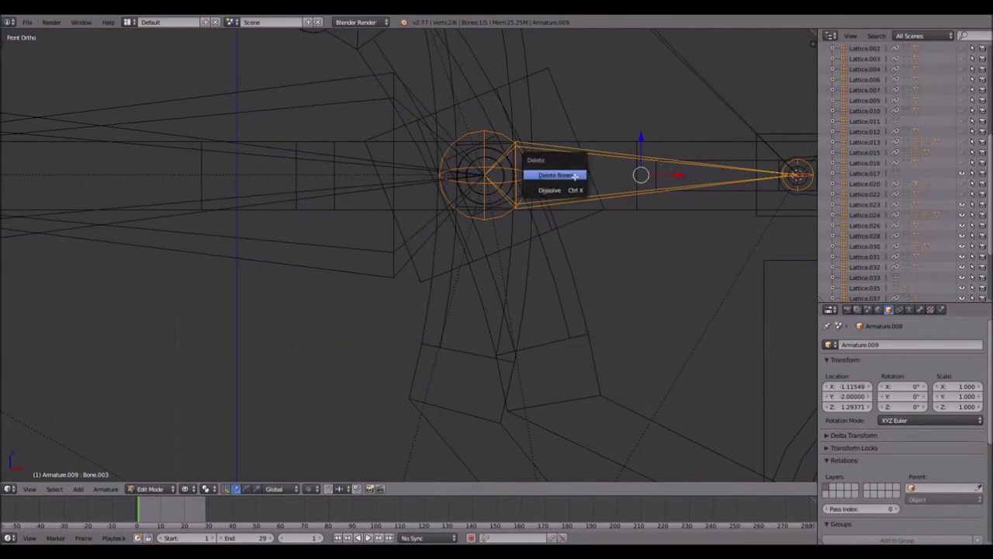
click(574, 177)
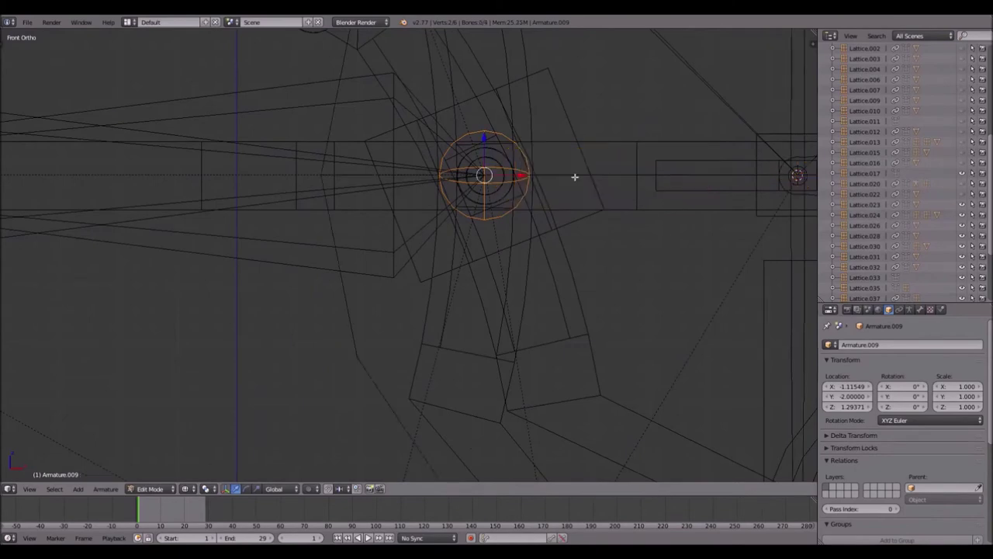
- Inspect the remaining bones of Armature.009 in Edit and Pose Mode, and return to Object Mode
scroll(574, 177, down, 1)
middle_drag(591, 189, 589, 192)
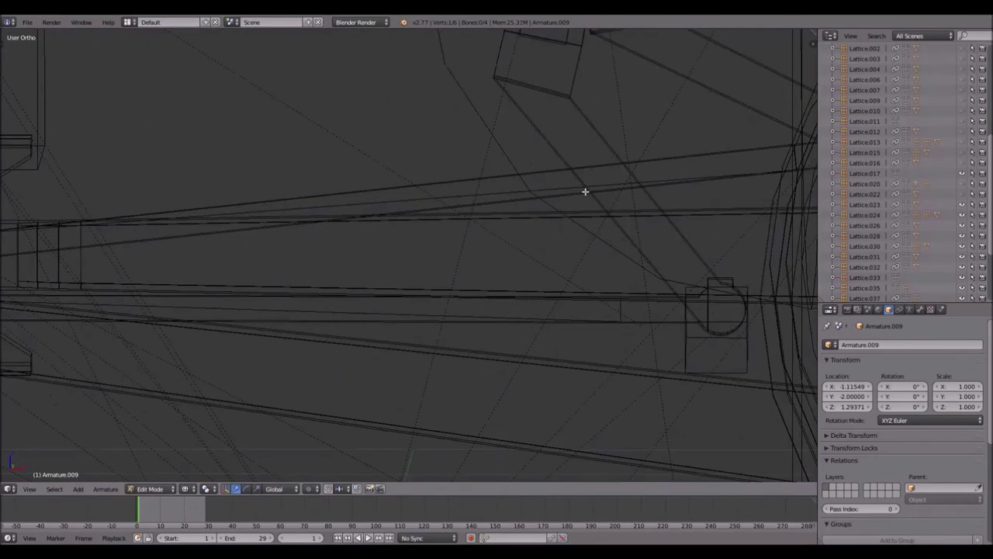
key(KP_1)
shift+middle_drag(592, 200, 388, 219)
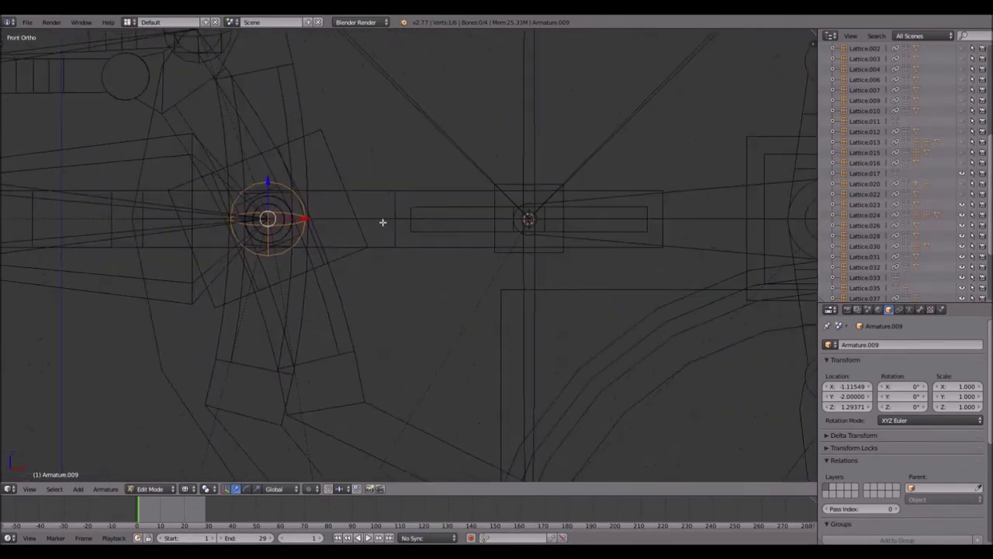
scroll(390, 215, down, 6)
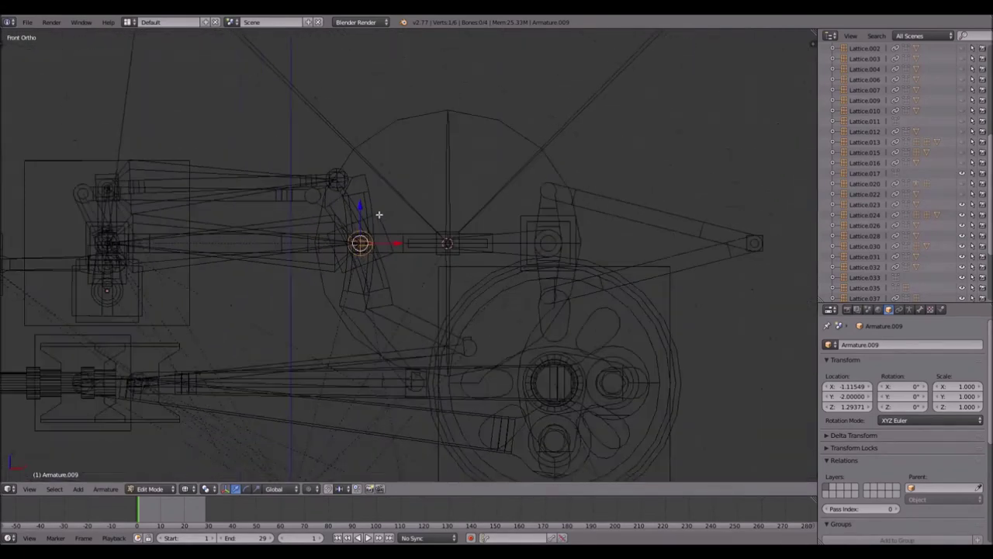
key(ctrl+Tab)
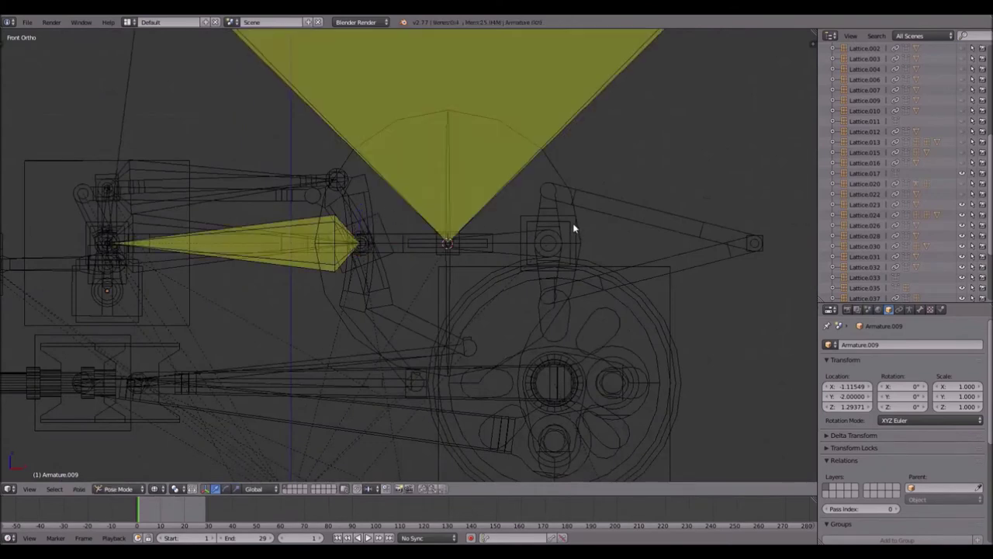
key(ctrl+Tab)
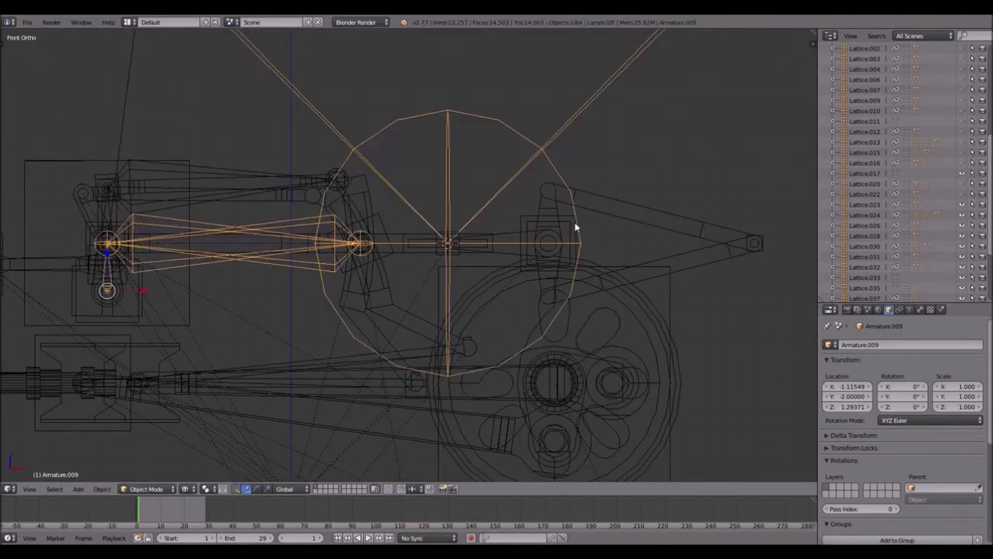
- Replay the animation and test-rotate Lattice.035 in both directions to check the linkage, leaving the rotation unapplied and playback stopped
right_click(575, 222)
key(alt+a)
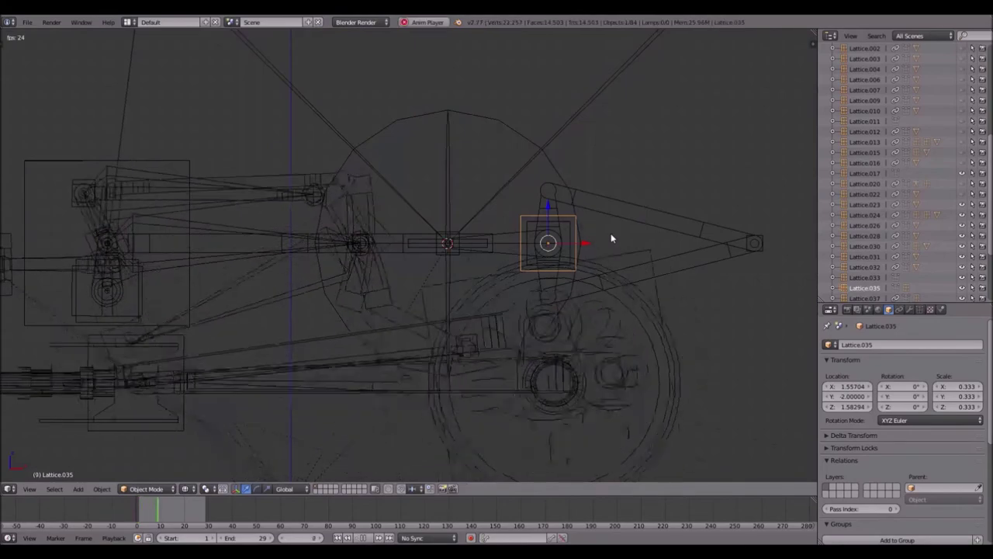
key(r)
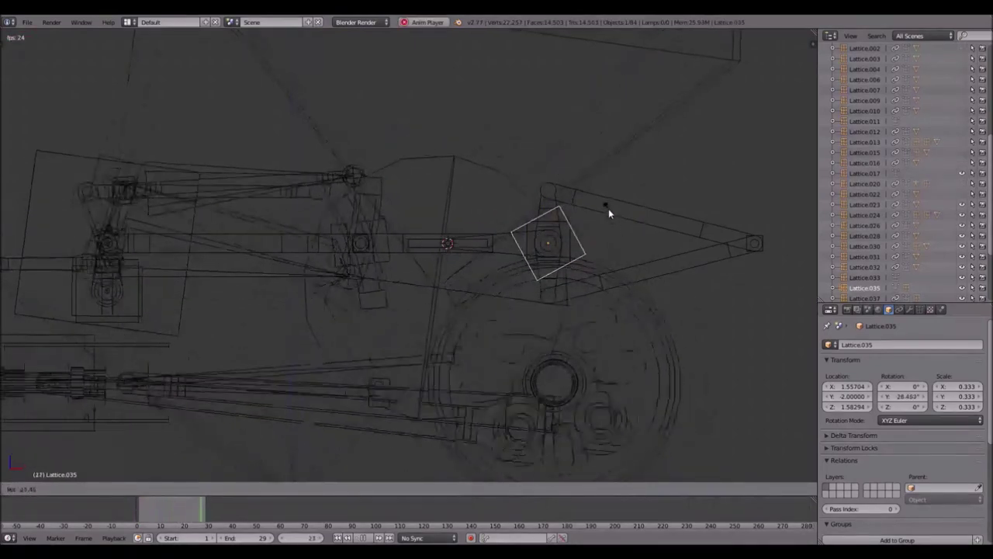
key(minus)
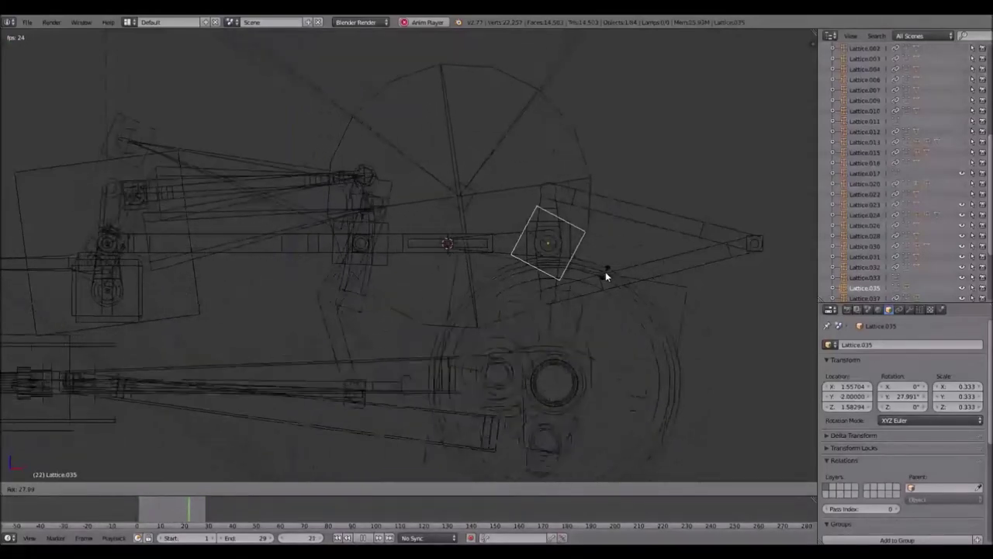
mouse_move(600, 275)
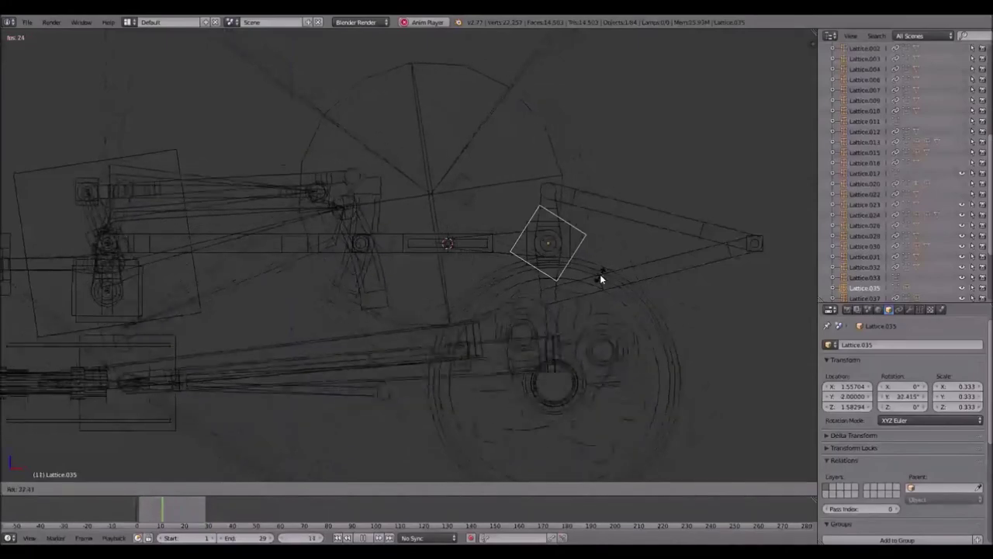
right_click(617, 219)
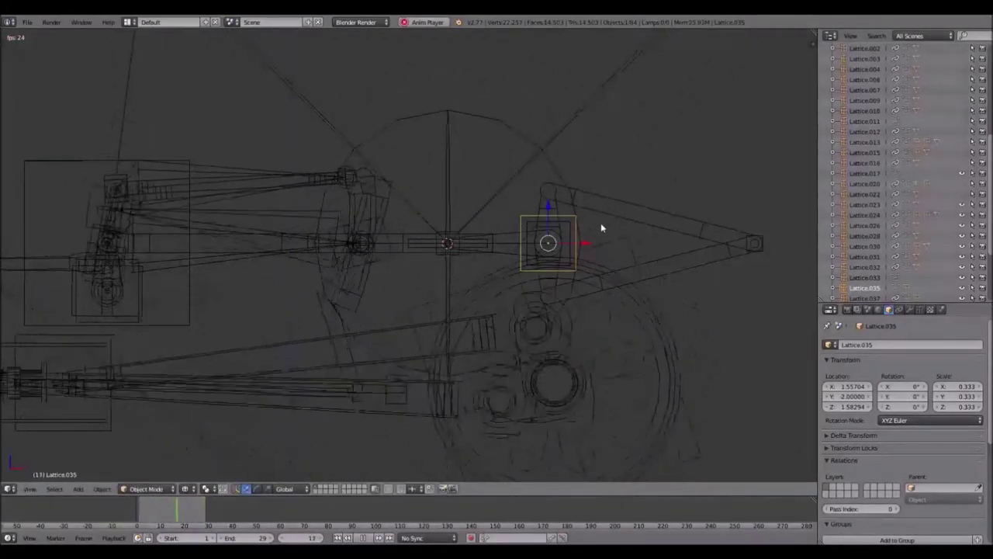
key(r)
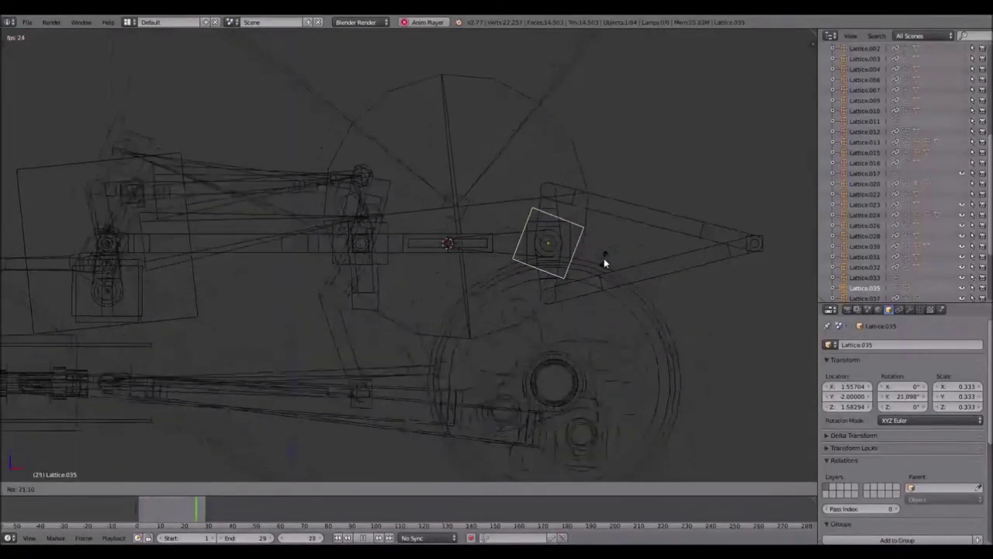
key(Escape)
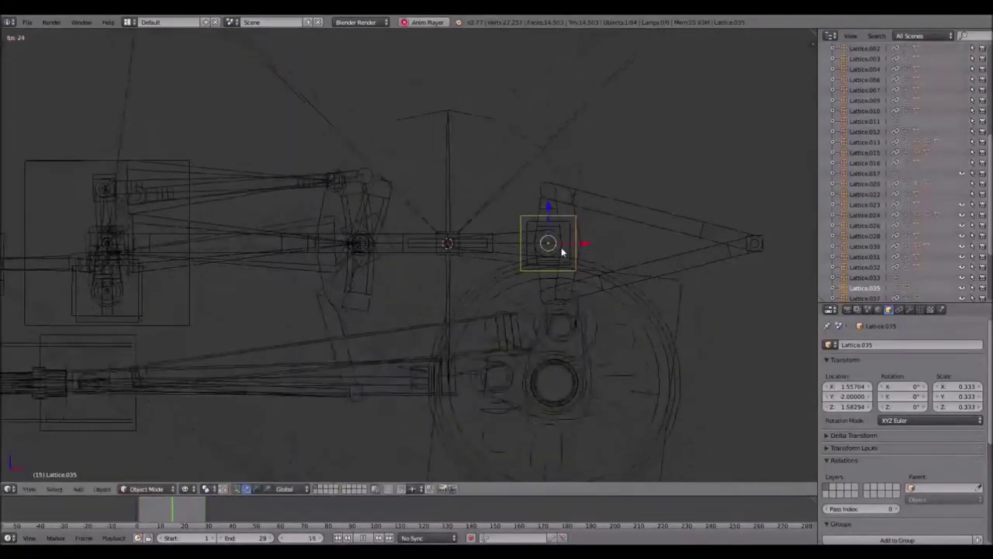
key(Escape)
- Hide the large lattice that surrounds the upper levers at the valve rod end of the linkage
shift+middle_drag(409, 230, 512, 194)
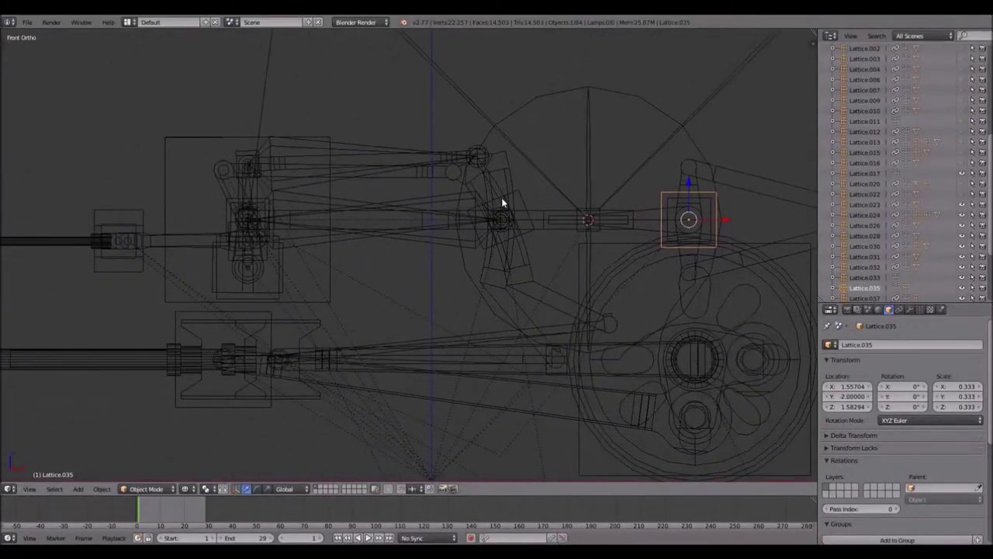
middle_drag(375, 171, 378, 164)
key(KP_1)
right_click(197, 138)
key(h)
- Hide the two nested lattices around the valve rod's joint, Lattice.031 and Lattice.032
scroll(205, 155, down, 7)
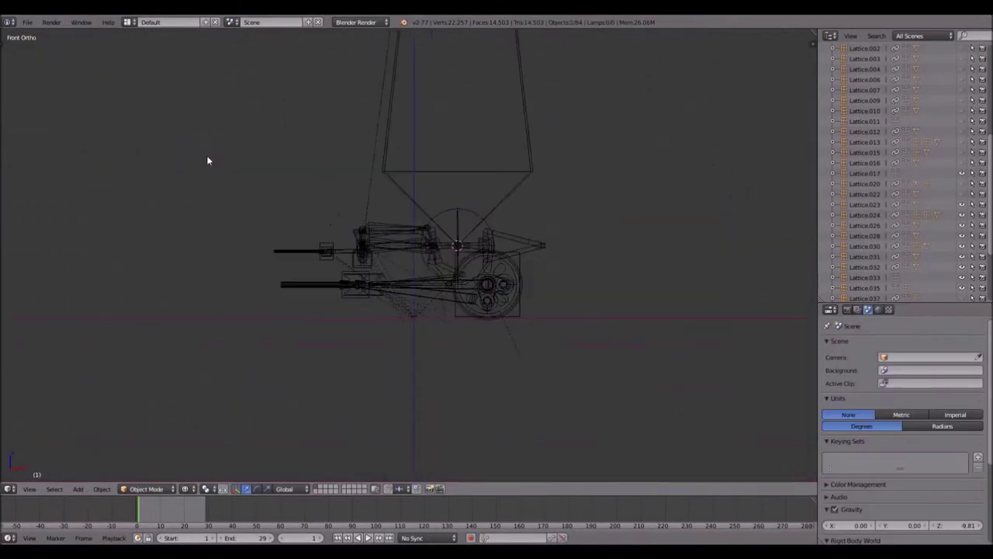
shift+middle_drag(354, 193, 353, 181)
scroll(450, 180, up, 5)
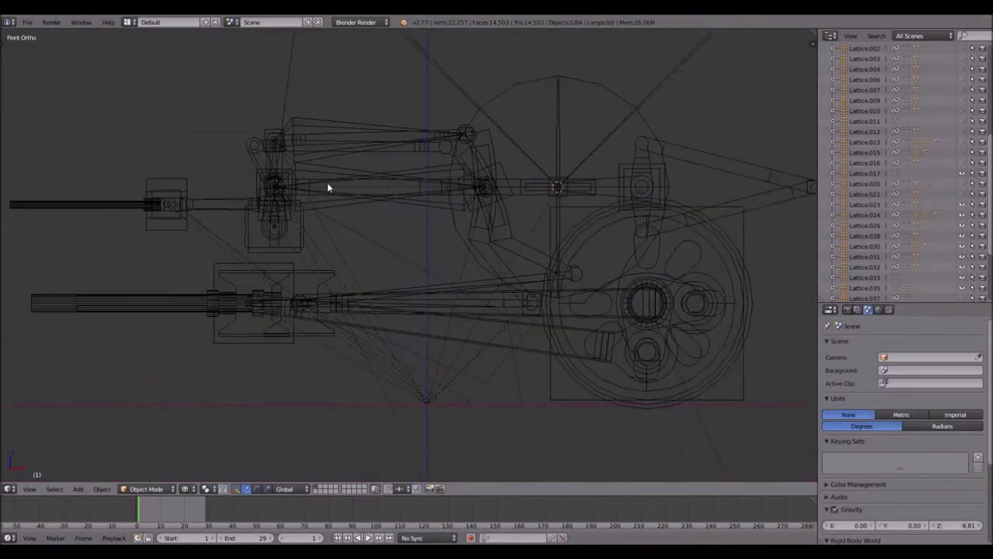
scroll(353, 190, up, 1)
scroll(358, 188, up, 3)
shift+middle_drag(257, 173, 502, 175)
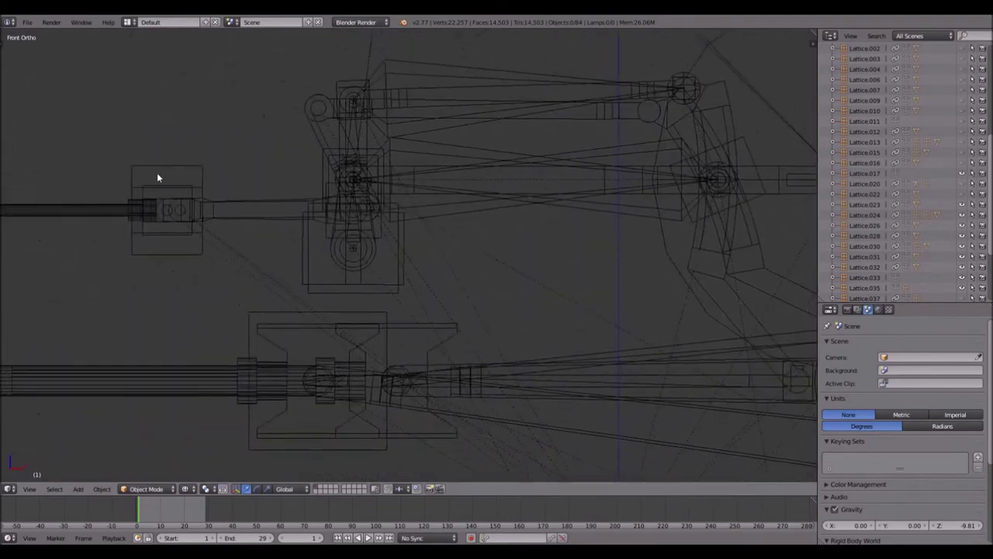
right_click(155, 167)
key(h)
right_click(160, 185)
key(h)
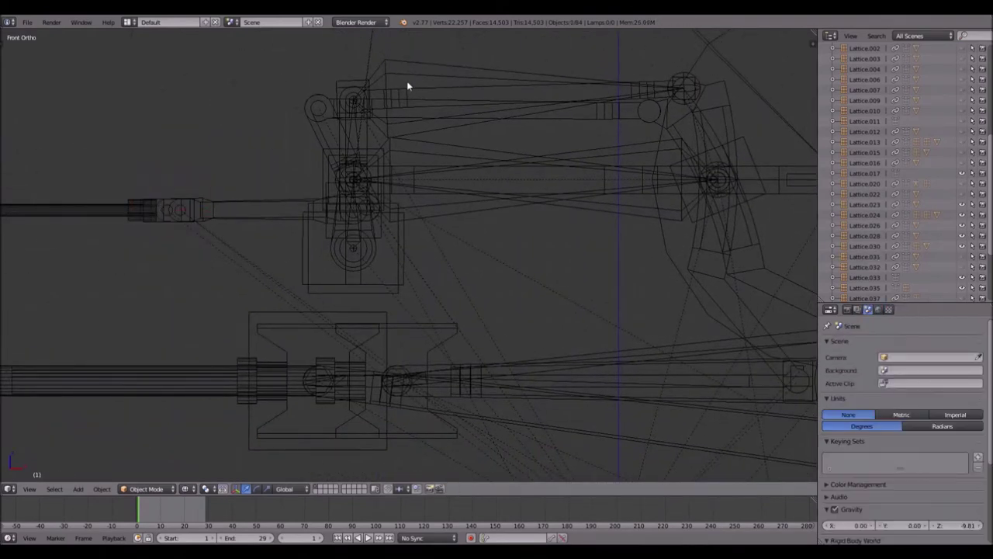
- Switch the viewport to solid shading and hide Lattice.028 at the top of the upright lever
right_click(337, 82)
middle_drag(338, 82, 371, 92)
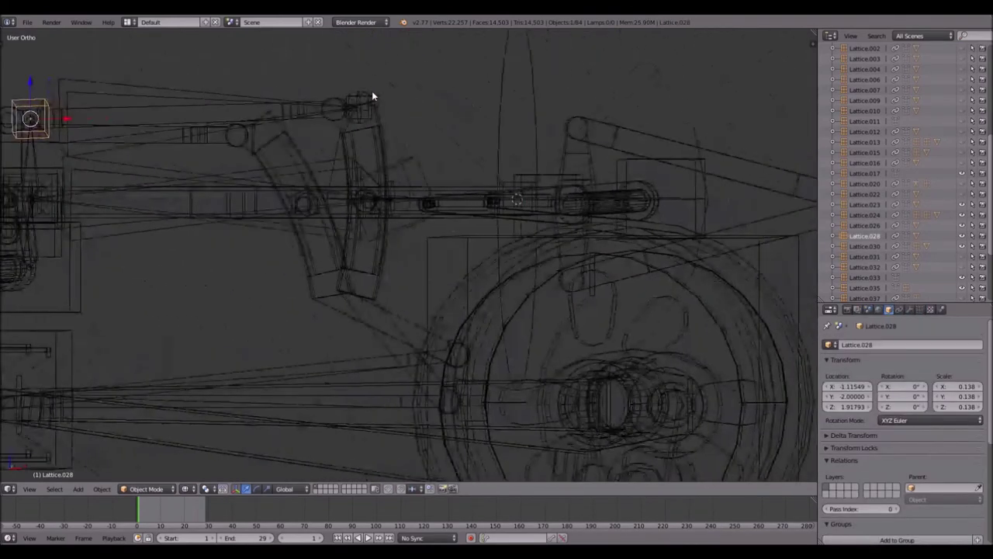
key(KP_Decimal)
scroll(237, 146, down, 8)
middle_drag(243, 148, 372, 140)
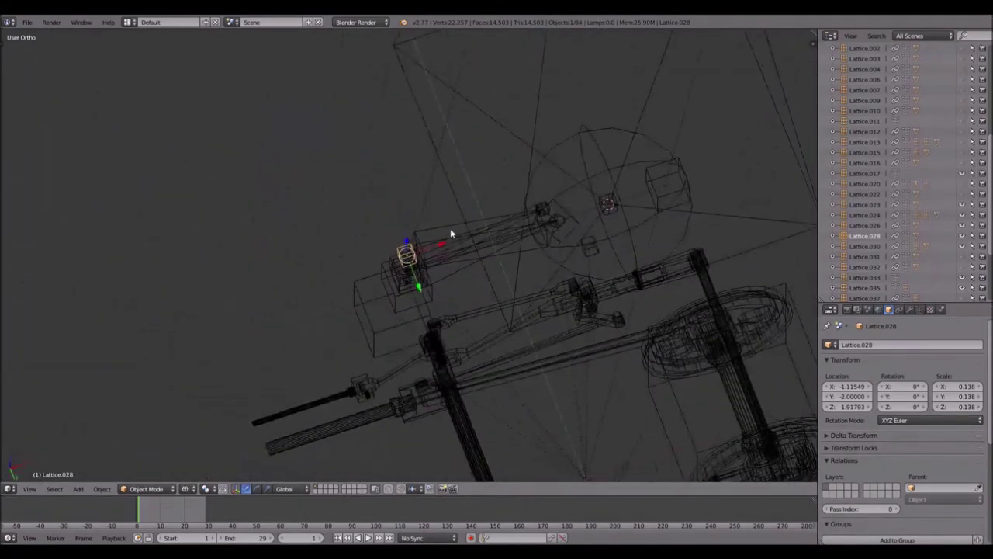
key(KP_1)
shift+middle_drag(419, 195, 409, 93)
key(z)
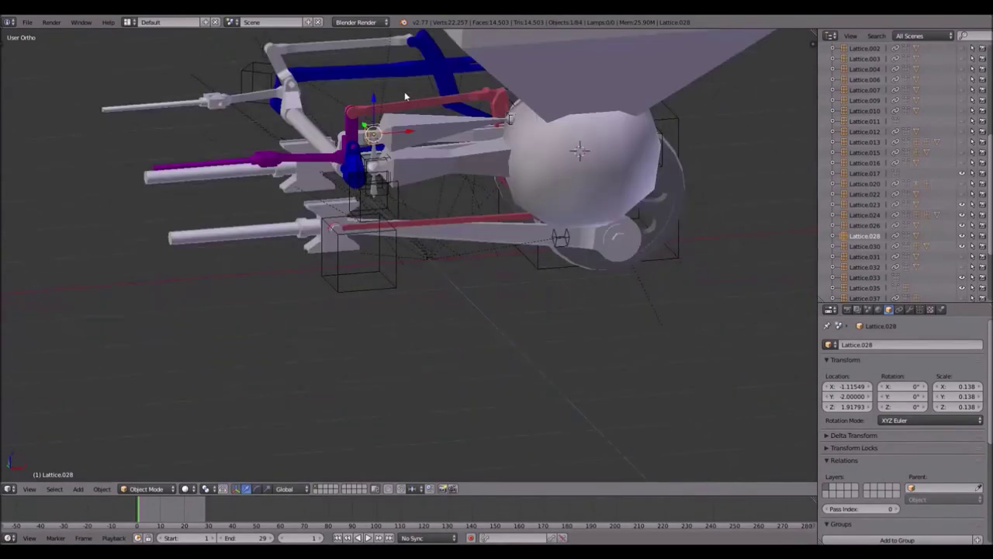
key(a)
- Hide Lattice.023, the box in front of the piston rod crosshead
scroll(392, 122, up, 3)
shift+middle_drag(393, 162, 442, 232)
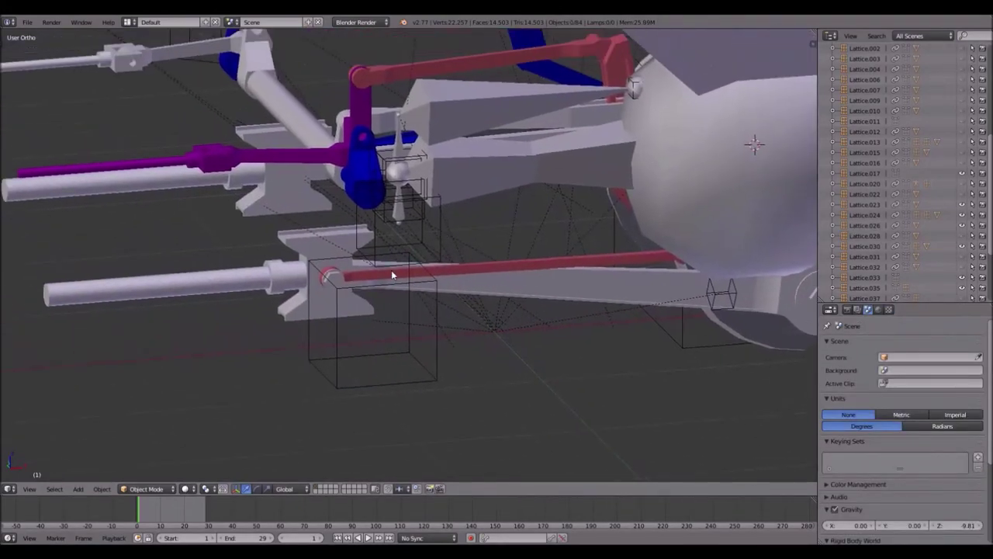
click(392, 288)
right_click(392, 287)
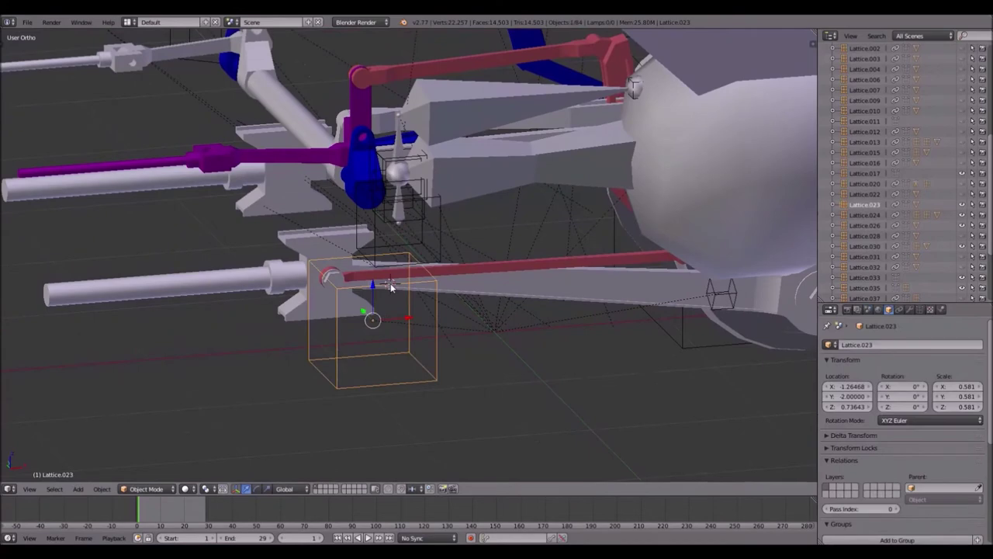
key(a)
- Add a Copy Rotation constraint to Lattice.033 at the lower end of the blue lever, targeting Armature.009
mouse_move(386, 207)
middle_down()
mouse_move(375, 189)
mouse_move(381, 199)
middle_up()
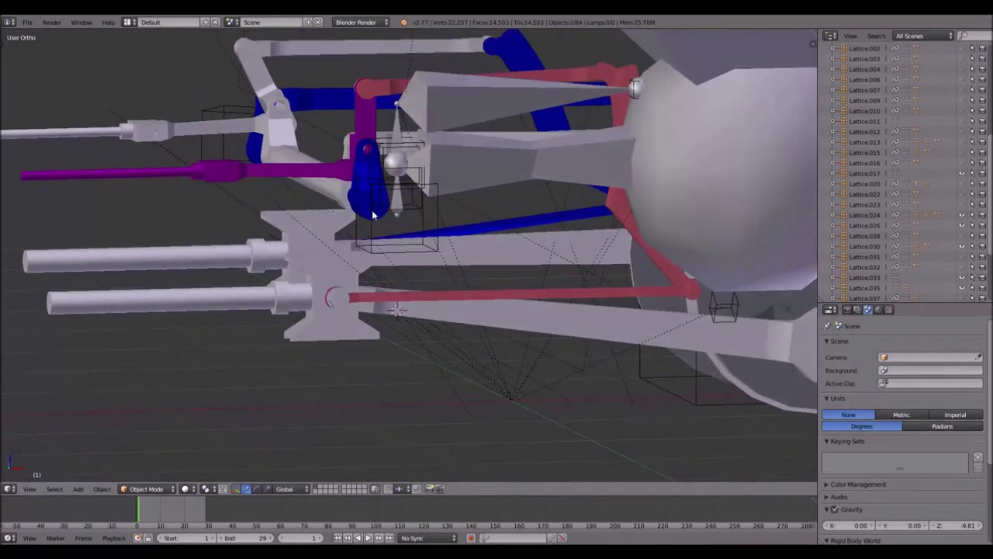
right_click(373, 214)
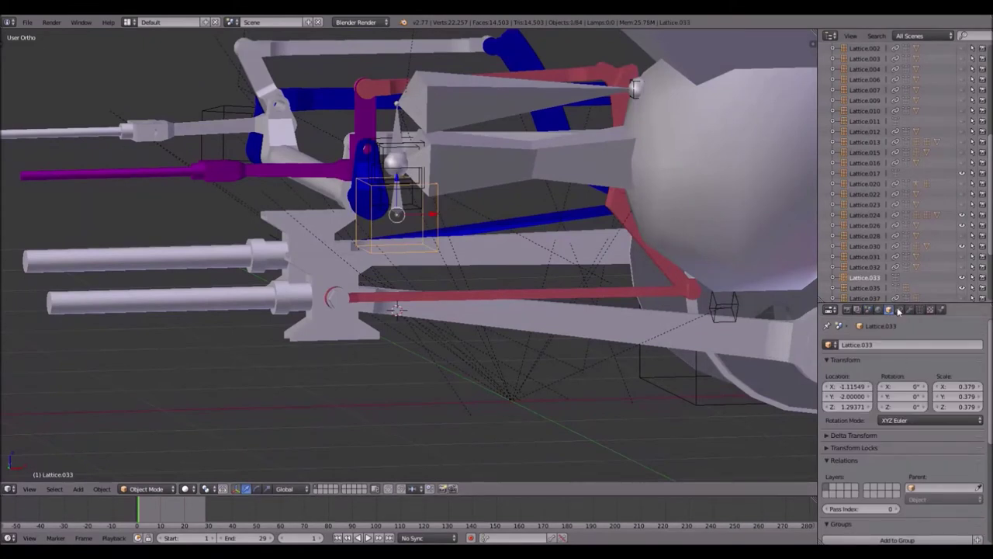
click(899, 310)
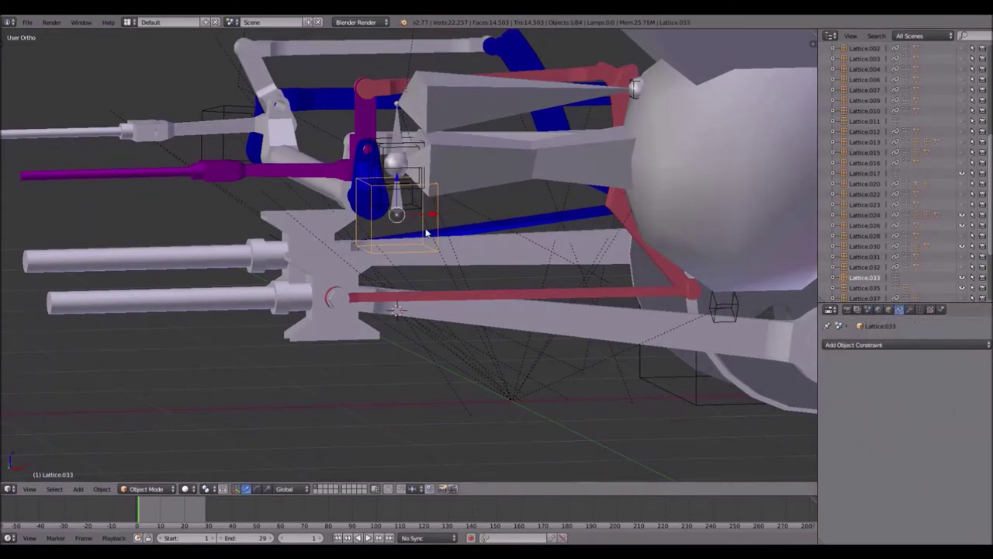
key(KP_1)
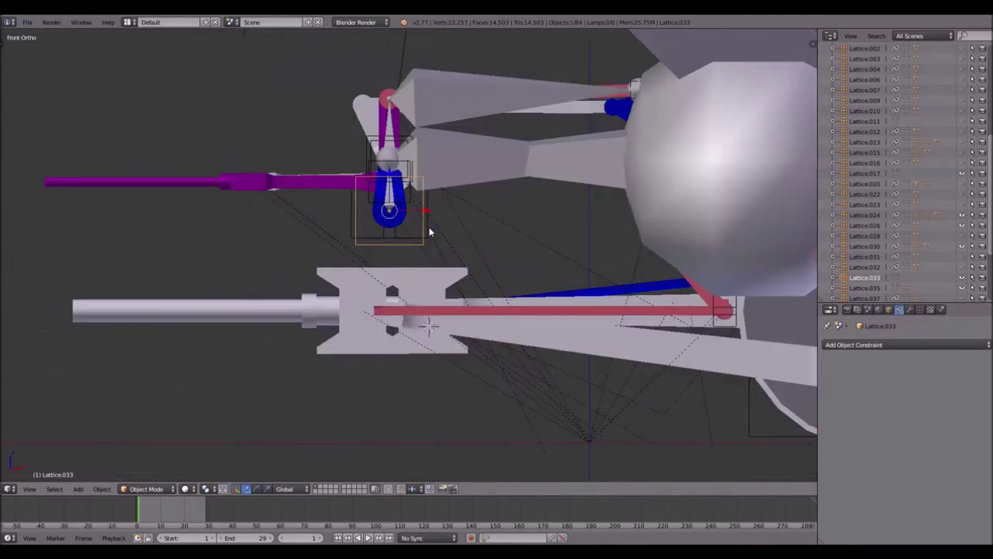
scroll(426, 227, up, 3)
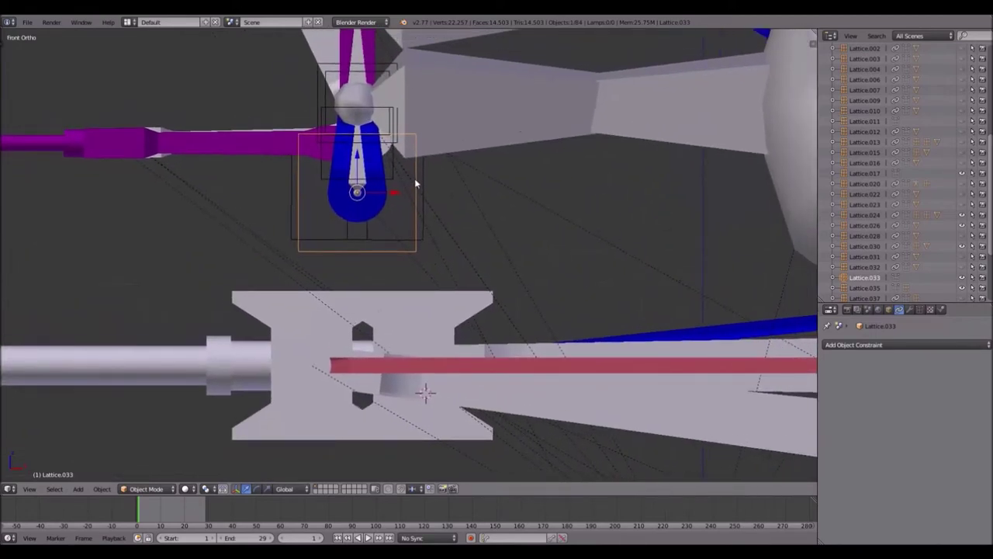
click(871, 346)
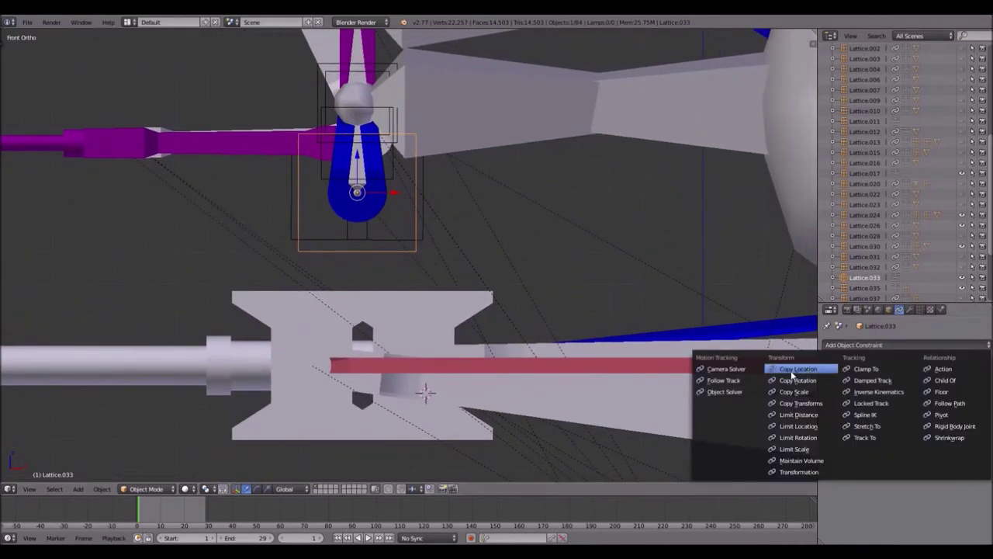
click(807, 380)
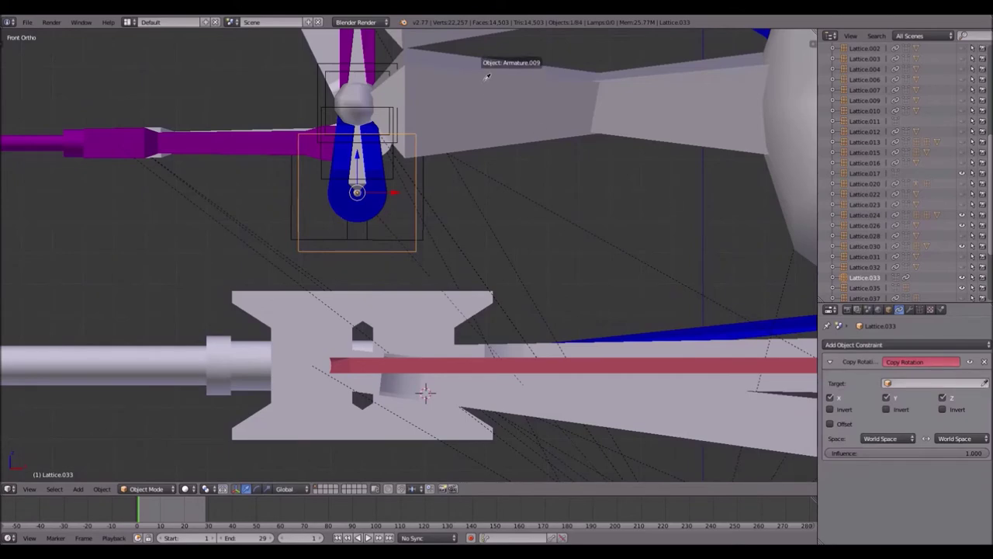
click(488, 70)
shift+middle_drag(486, 73, 517, 150)
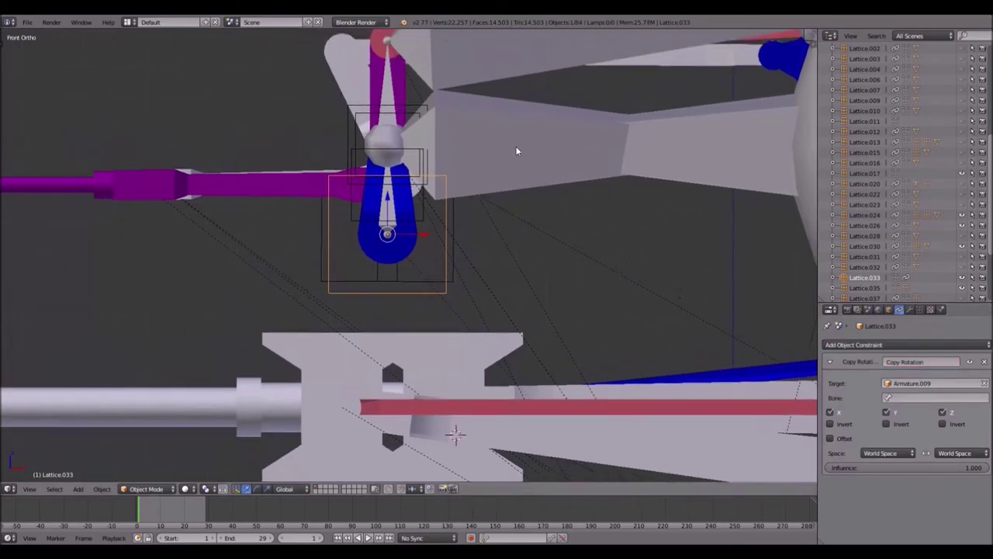
- Play the animation and set the maximum draw type of Armature.009, the large ball-shaped armature, to Wire
key(alt+a)
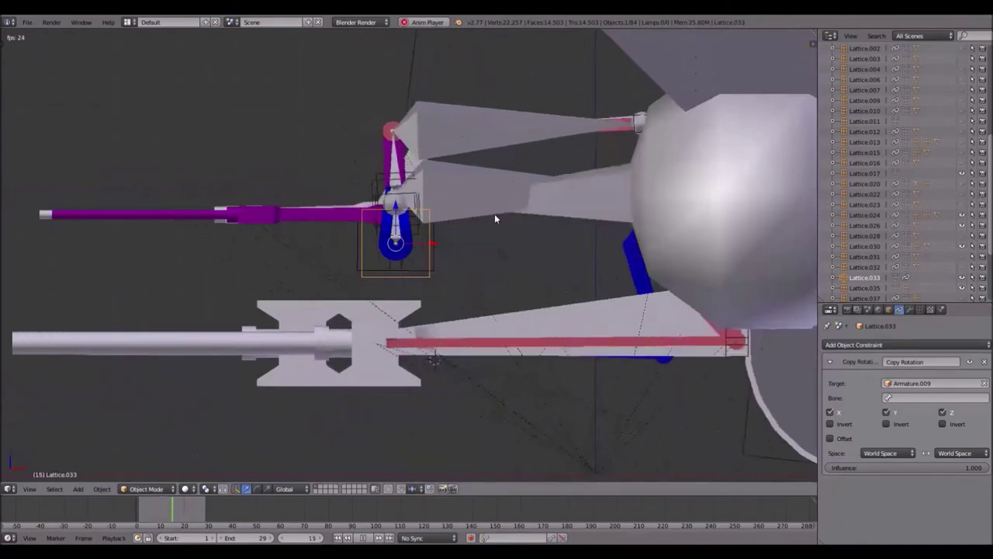
shift+middle_drag(495, 215, 148, 192)
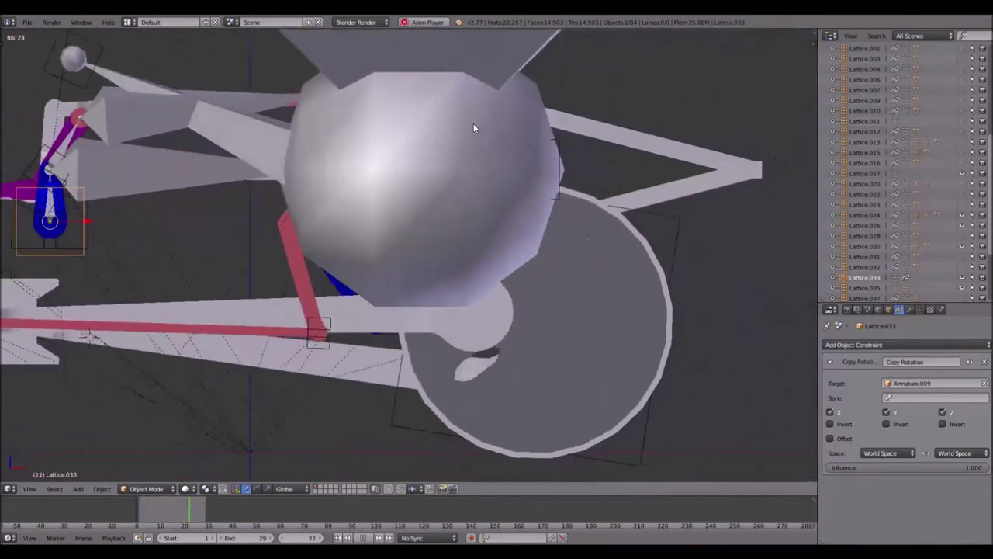
right_click(417, 91)
click(878, 345)
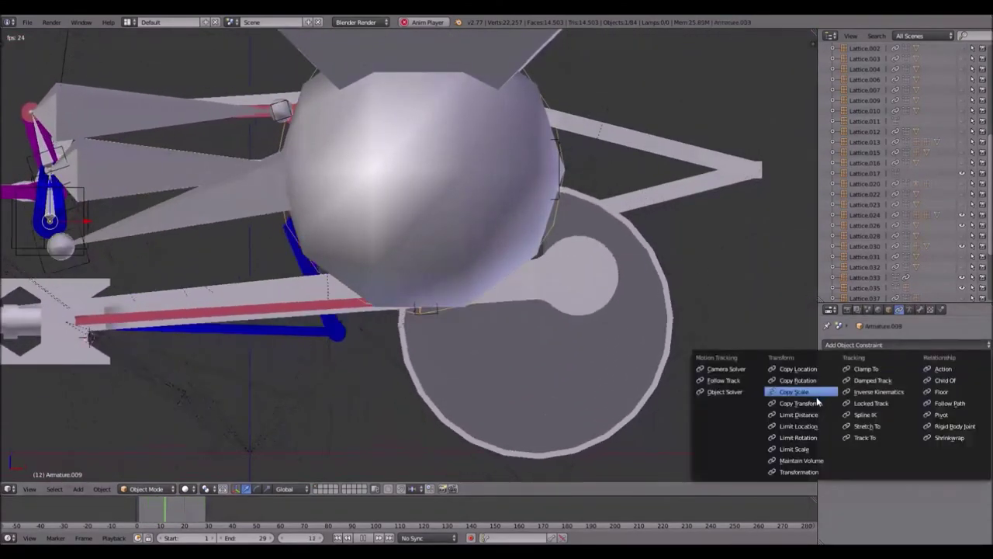
click(888, 309)
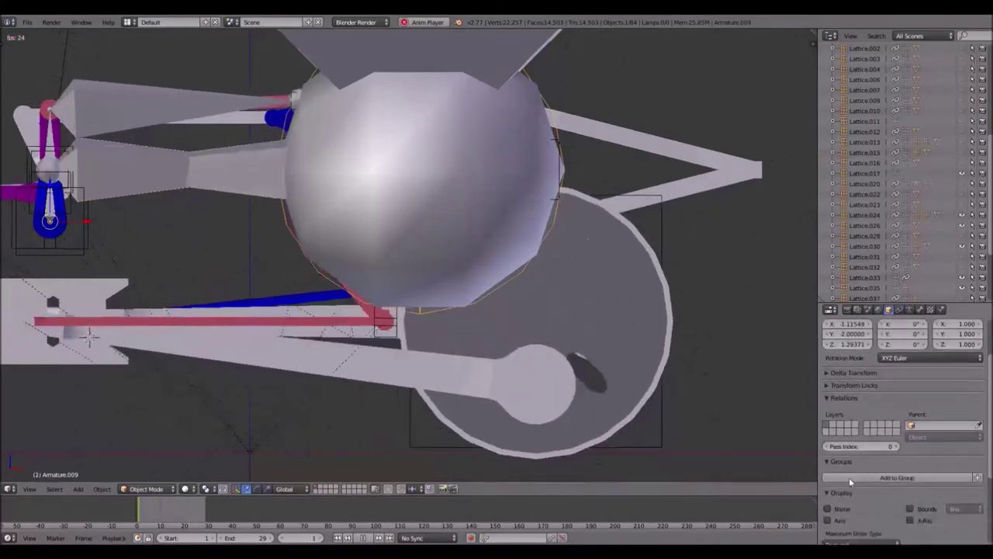
scroll(856, 421, down, 2)
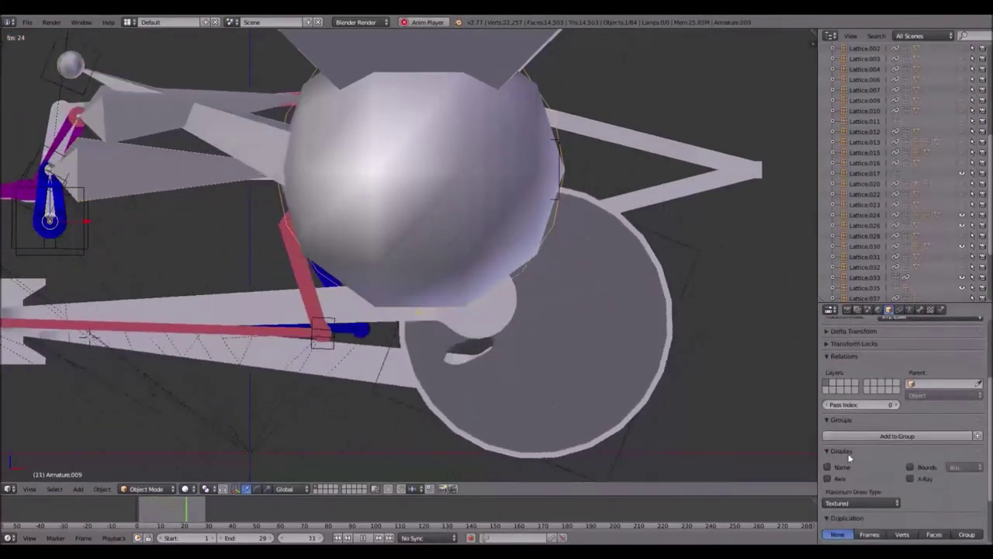
click(847, 503)
click(844, 469)
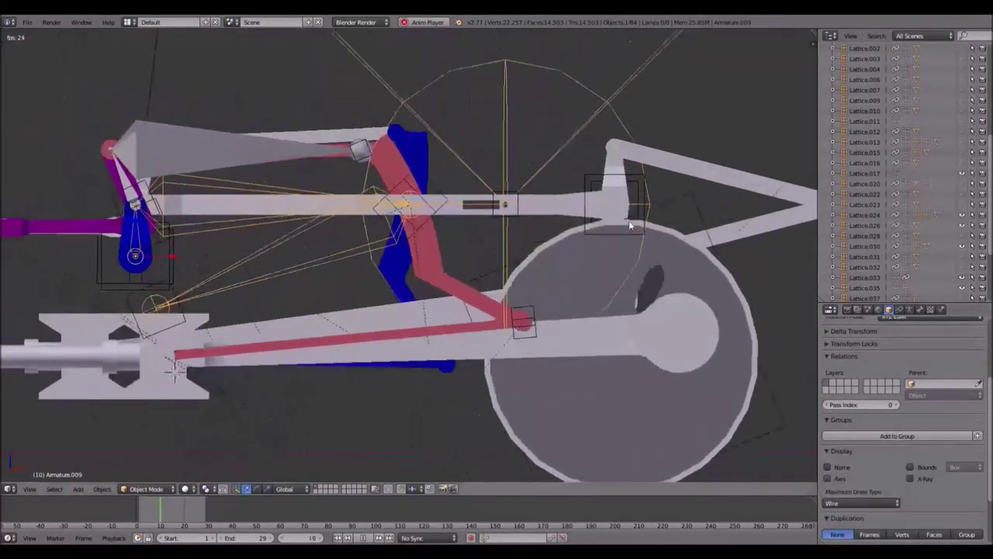
- Try rotating Lattice.035 at the rear crank, and set the target bone of Lattice.033's Copy Rotation constraint to Bone
right_click(645, 201)
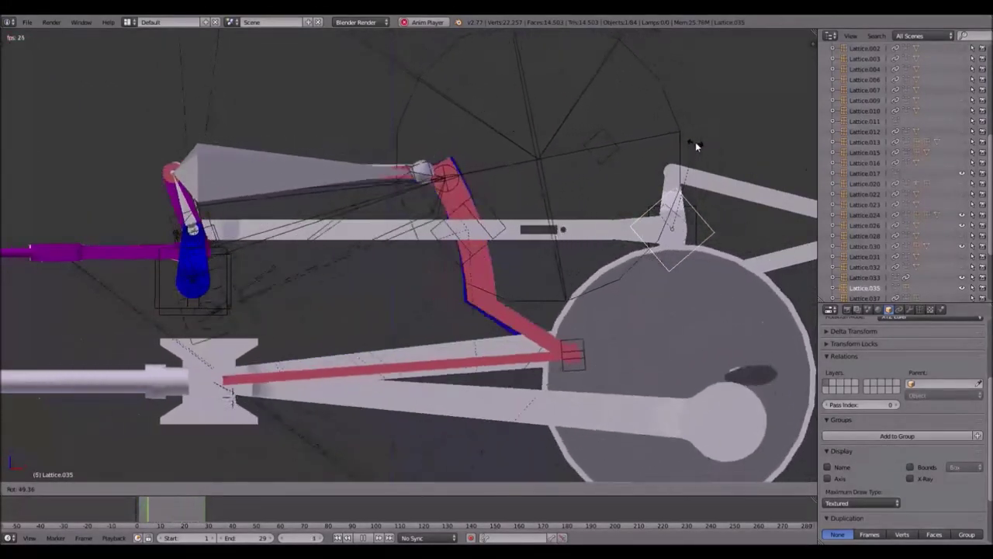
right_click(696, 144)
shift+middle_drag(166, 315, 266, 295)
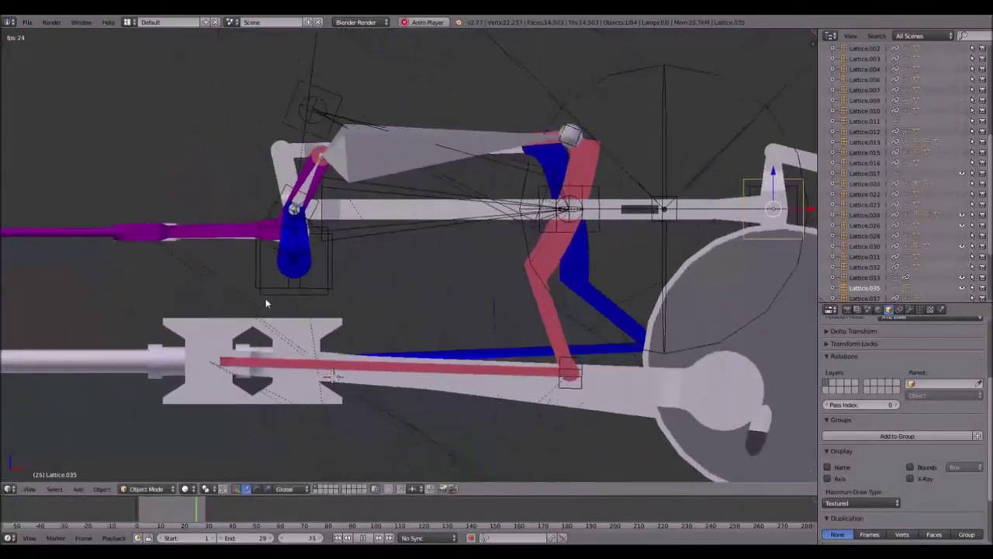
right_click(265, 293)
scroll(910, 361, up, 4)
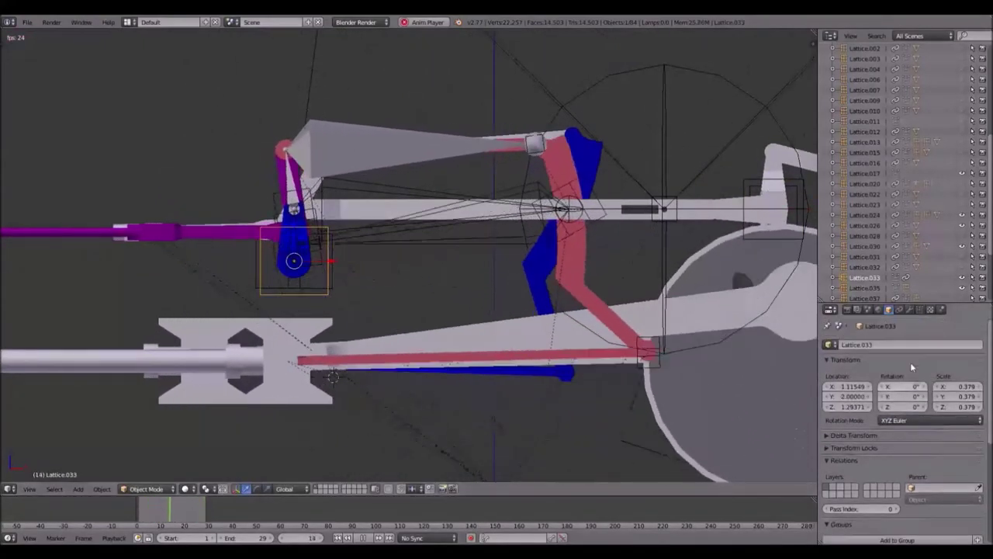
click(898, 309)
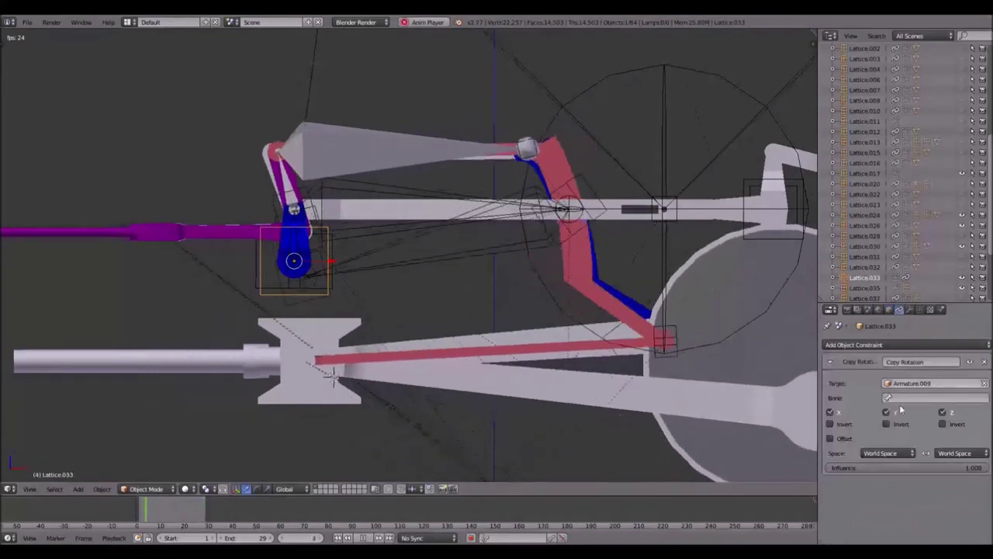
click(898, 397)
click(900, 412)
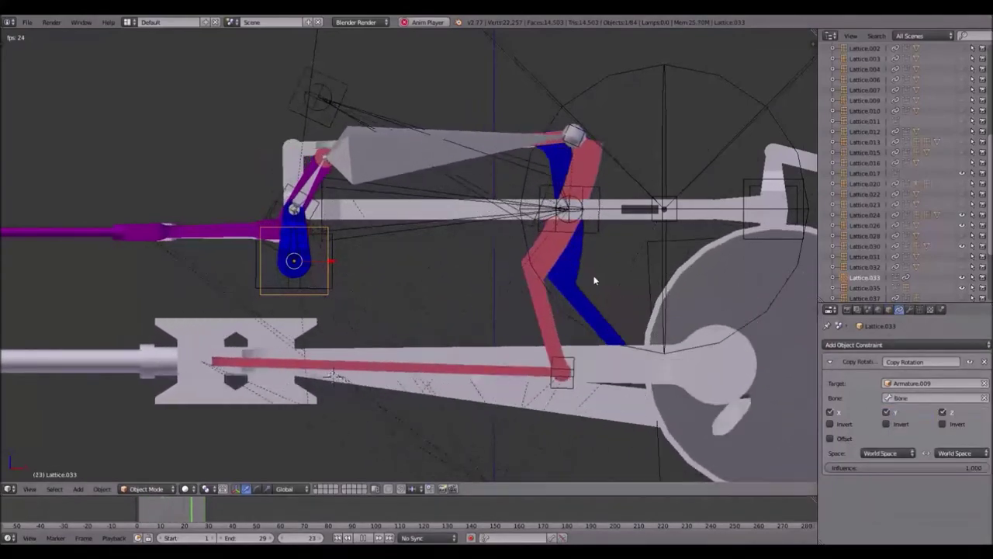
- Test-rotate Lattice.035 during playback, cancel the rotation, examine how the linkage moves from several angles, and stop the animation
shift+middle_drag(579, 257, 485, 261)
right_click(709, 194)
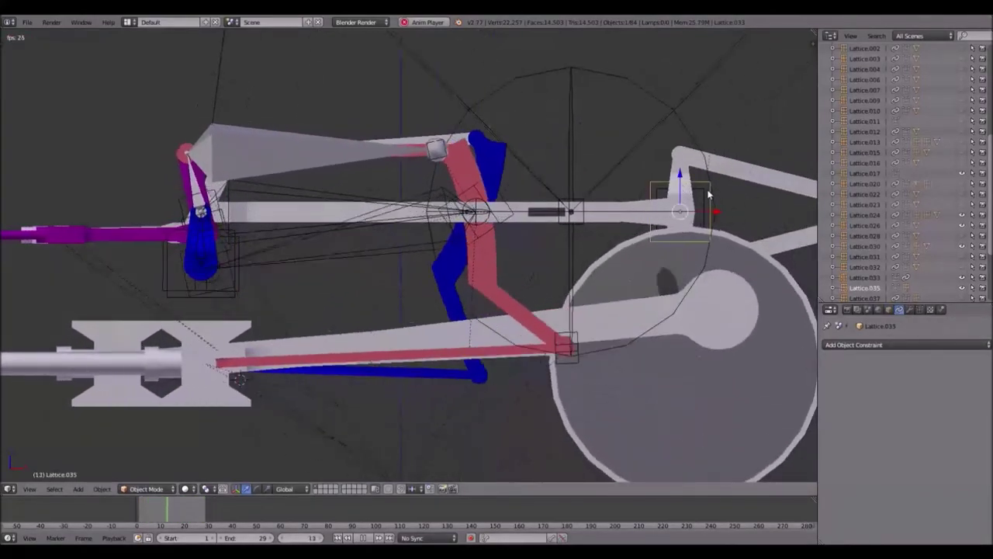
key(r)
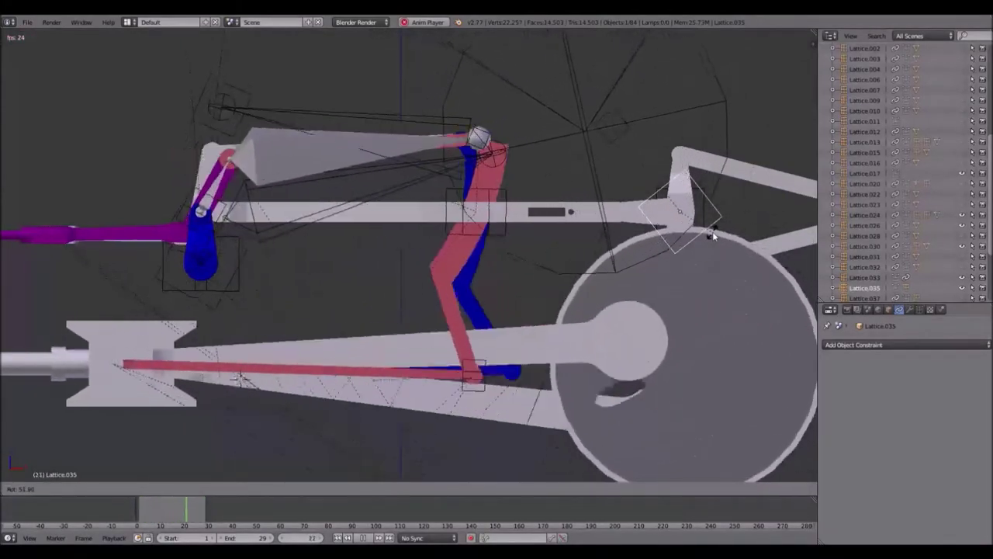
right_click(718, 193)
scroll(386, 196, up, 1)
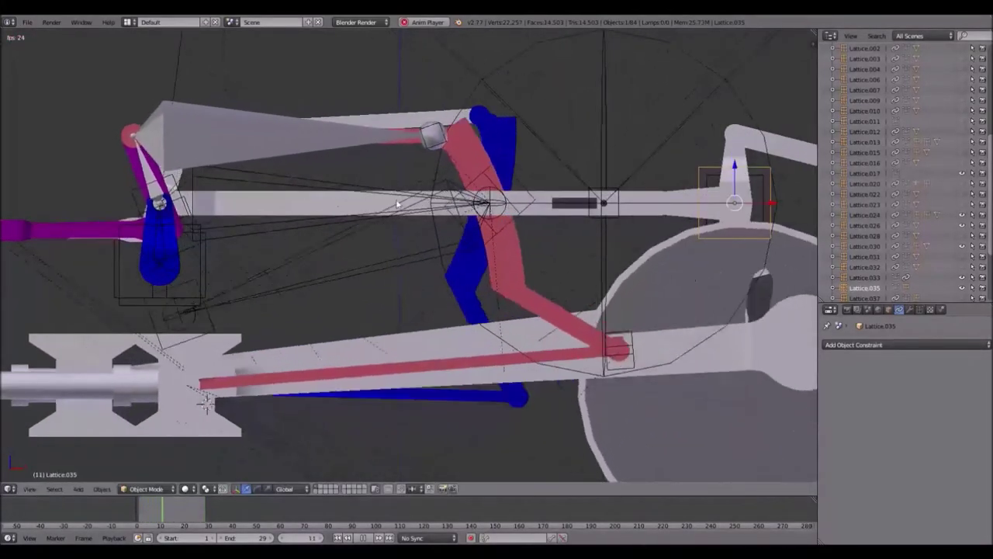
shift+middle_drag(310, 218, 431, 193)
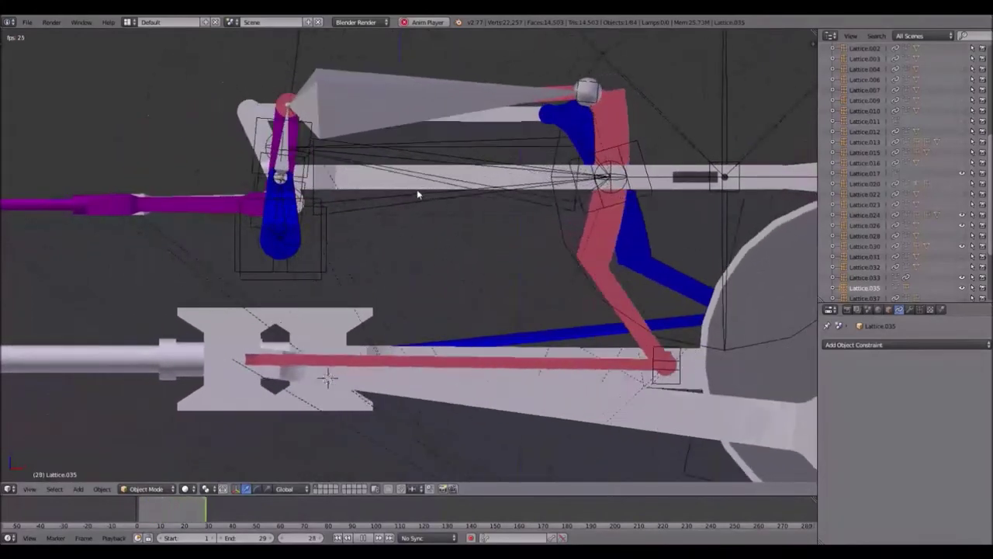
middle_drag(348, 177, 366, 191)
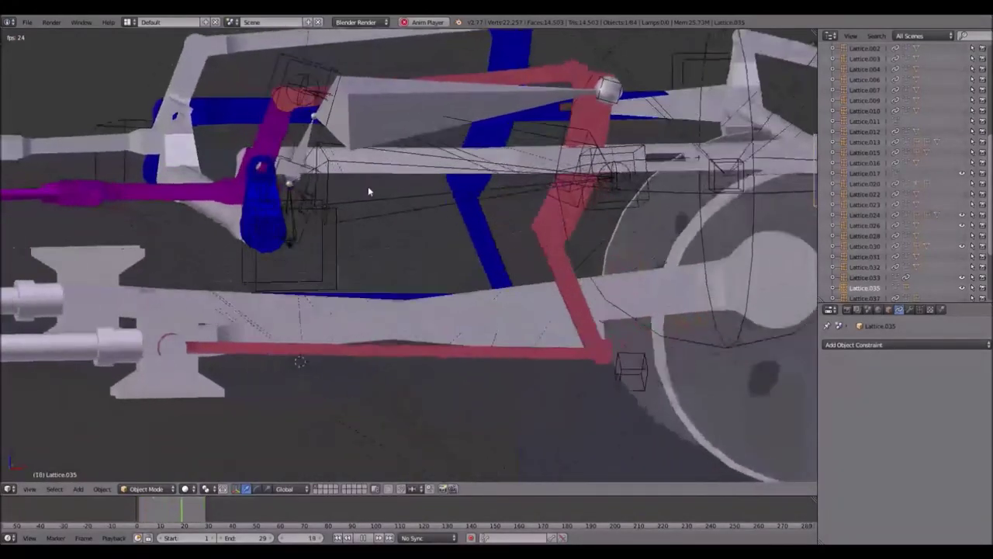
key(KP_1)
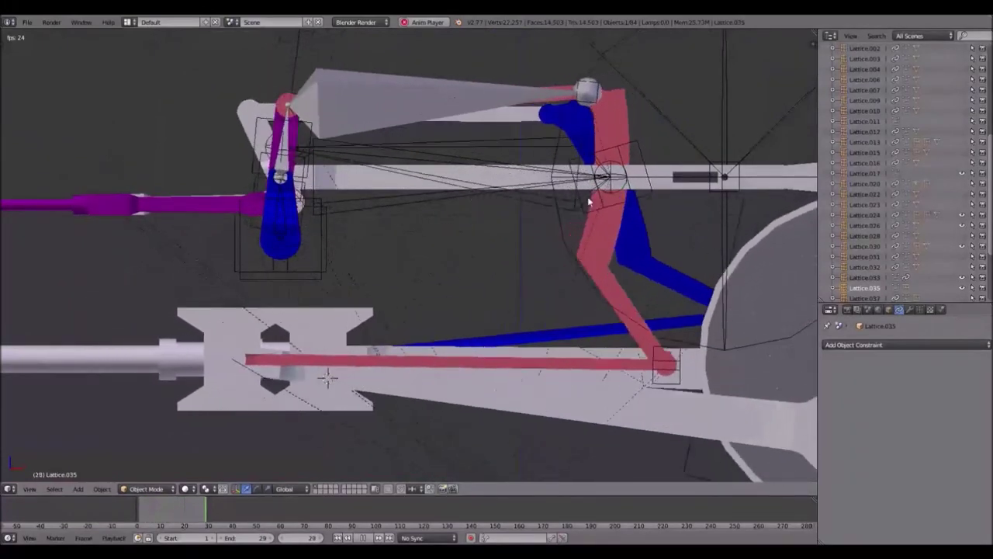
middle_drag(471, 193, 488, 203)
key(KP_1)
key(Escape)
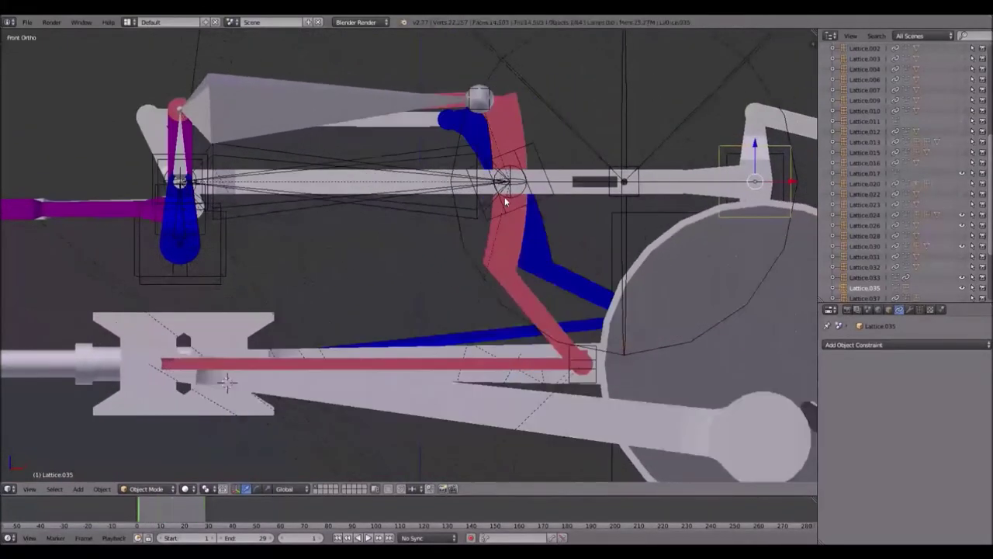
- Hide Lattice.025, the small lattice around the joint at the upper end of the red curved link
right_click(533, 149)
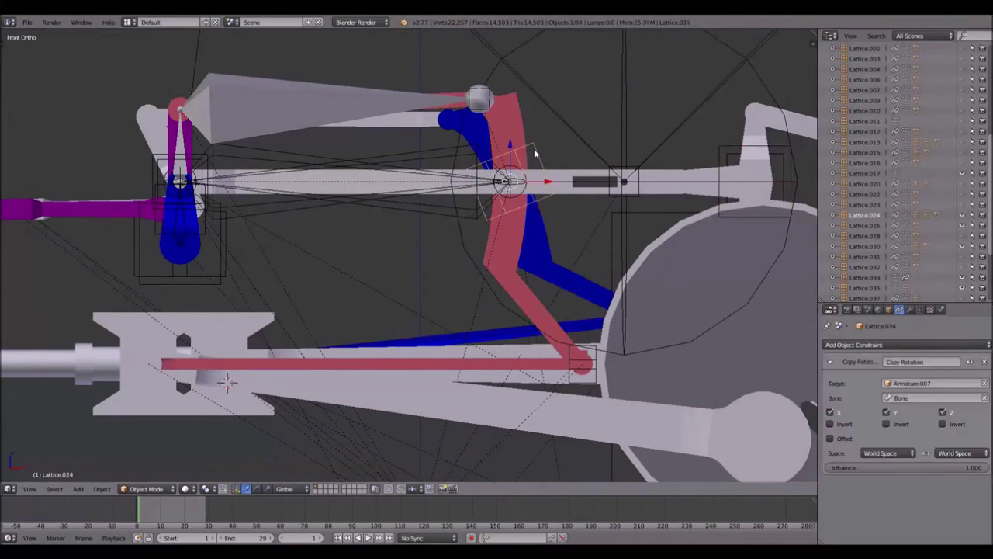
key(h)
right_click(489, 92)
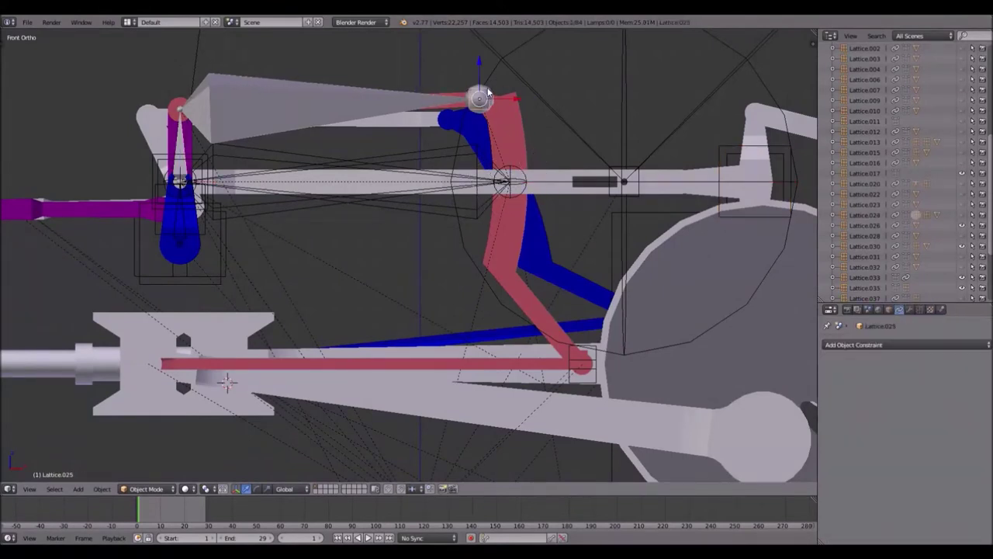
key(h)
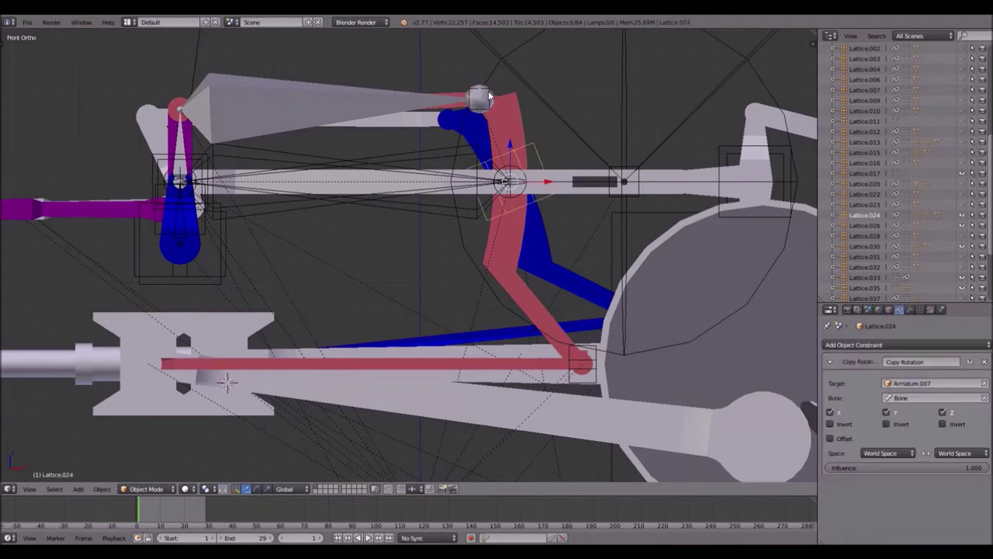
right_click(489, 91)
right_click(488, 92)
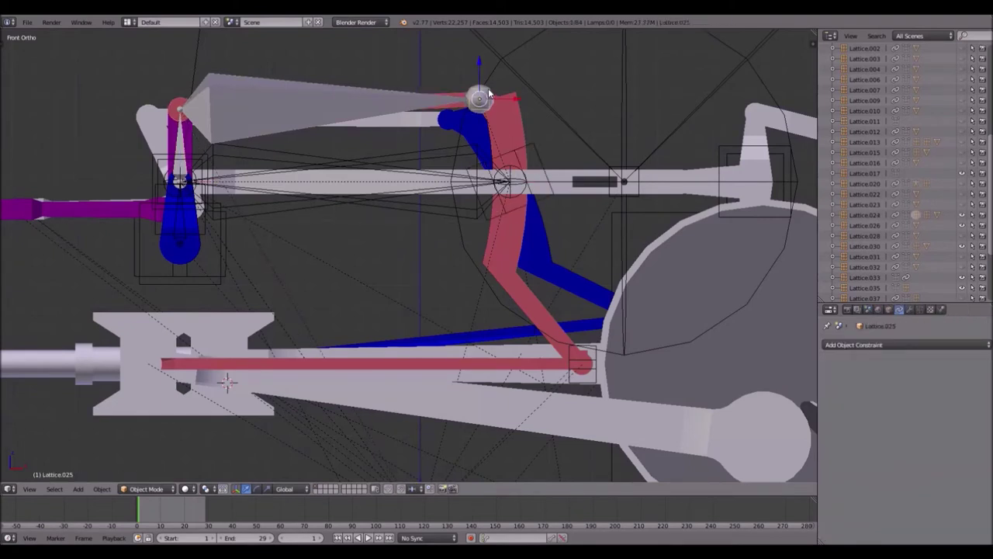
- Snap the 3D cursor to Lattice.024 at the curved link's pivot and add a new lattice there
right_click(538, 157)
right_click(539, 161)
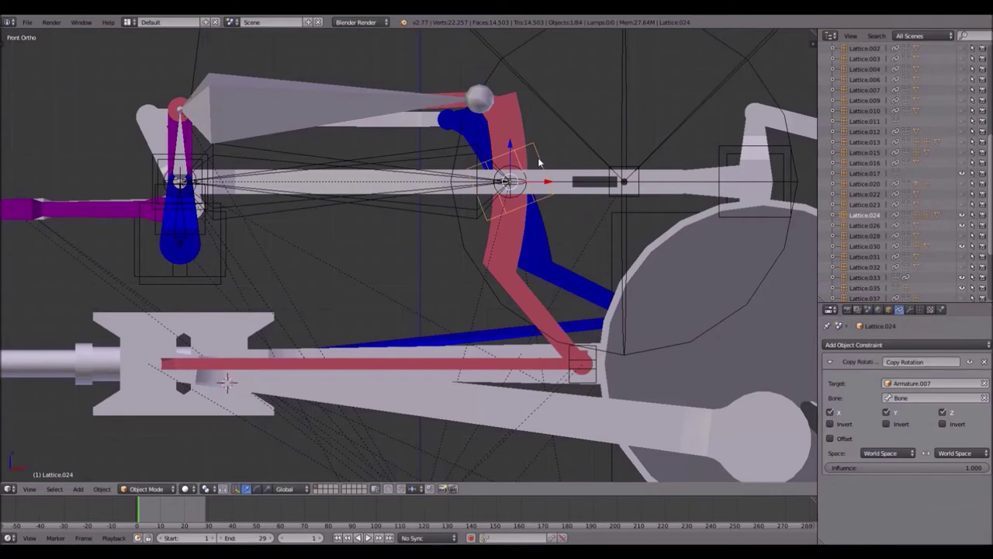
key(shift+s)
click(538, 185)
key(shift+a)
mouse_move(539, 185)
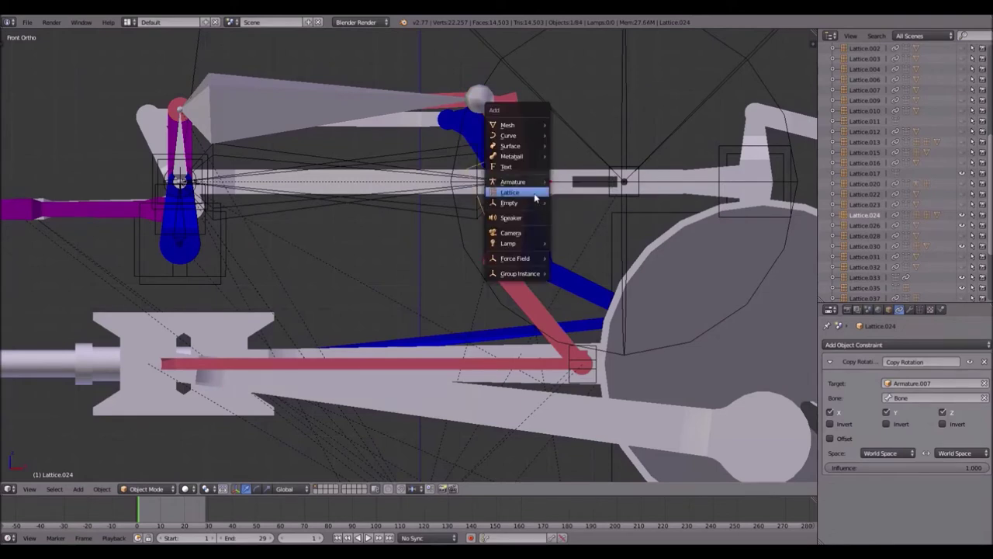
click(535, 196)
- Switch to wireframe shading and scale the new lattice down to about a third, close around the curved link's pivot
key(z)
scroll(531, 190, up, 4)
shift+middle_drag(525, 179, 387, 223)
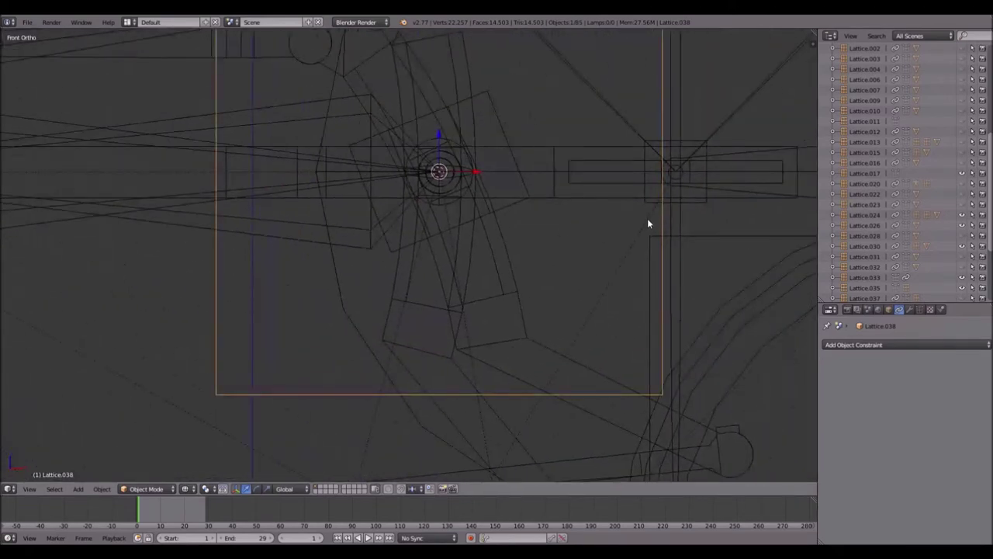
key(s)
click(499, 210)
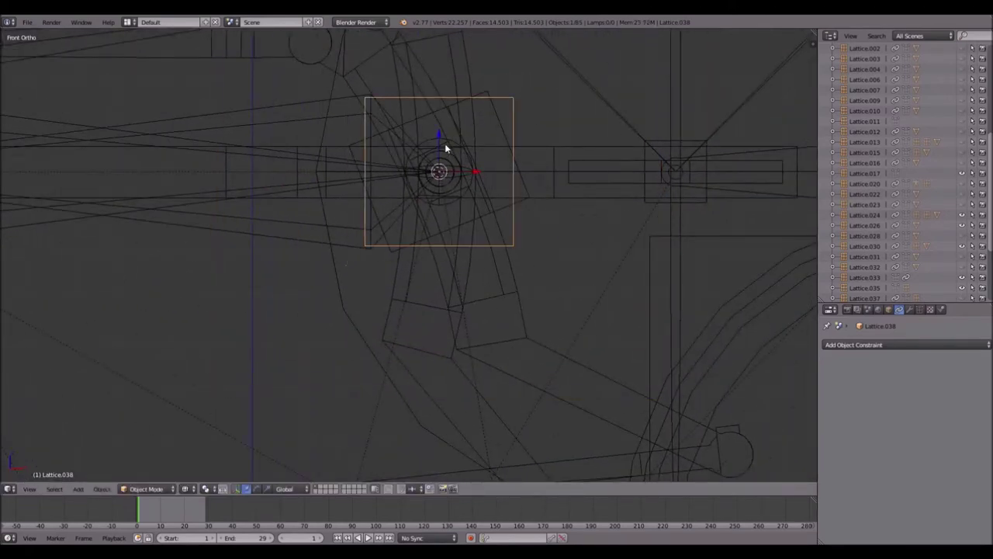
- Try adding Copy Location and Copy Rotation constraints directly to the young_tutorial_g_69567-Farbe_A07 block at the curved link's pivot
right_click(458, 150)
right_click(454, 148)
right_click(454, 150)
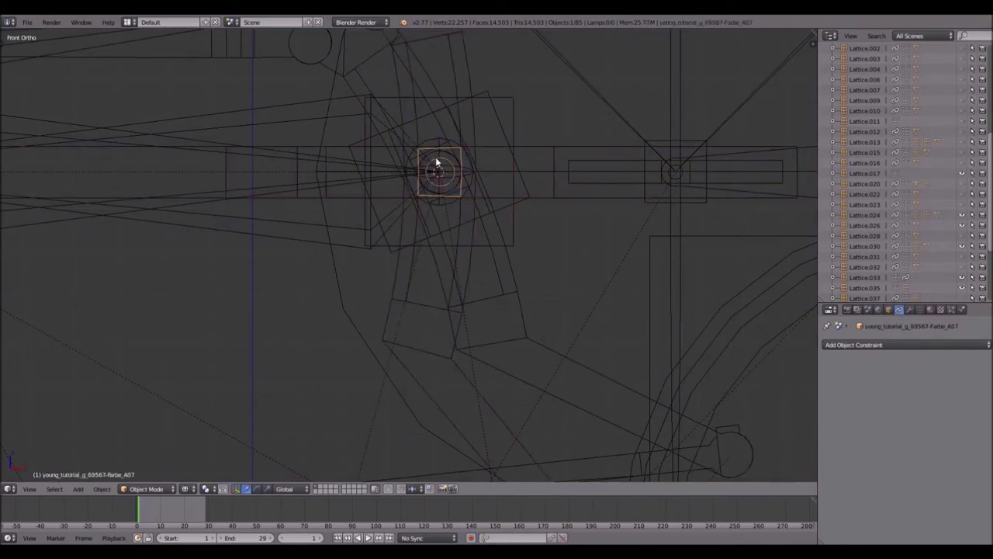
click(884, 343)
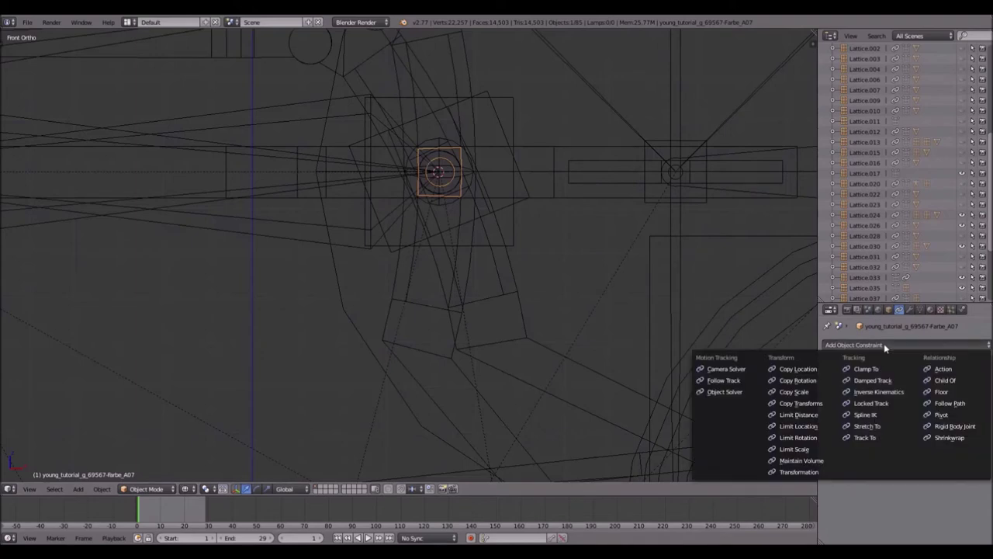
click(799, 370)
click(924, 344)
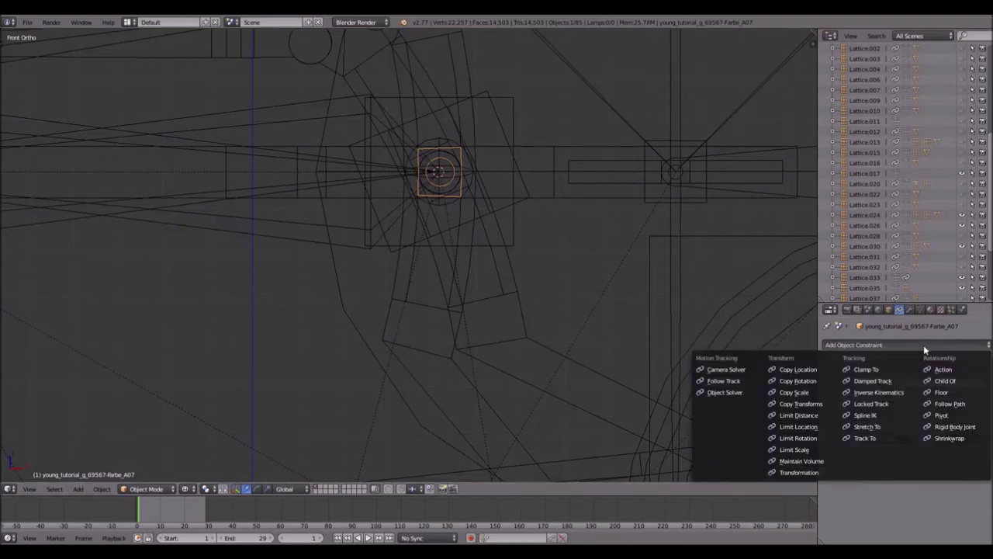
click(776, 380)
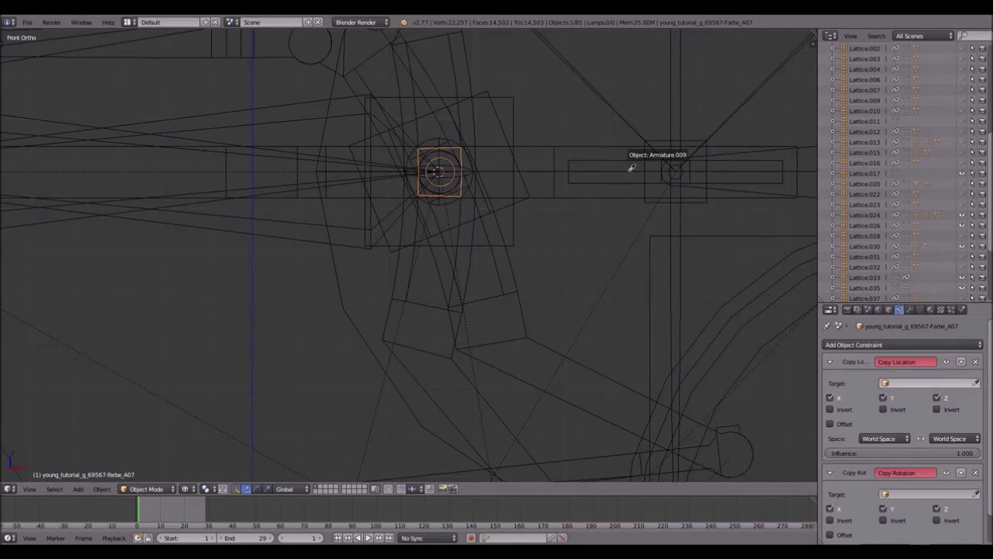
- Target both of the block's copy constraints to Bone.002 of Armature.009
click(603, 101)
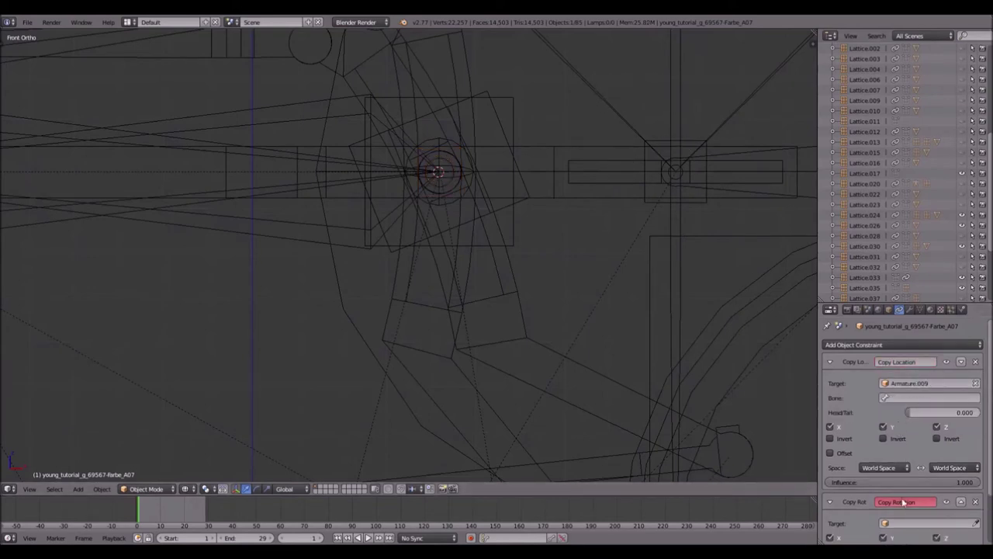
click(908, 523)
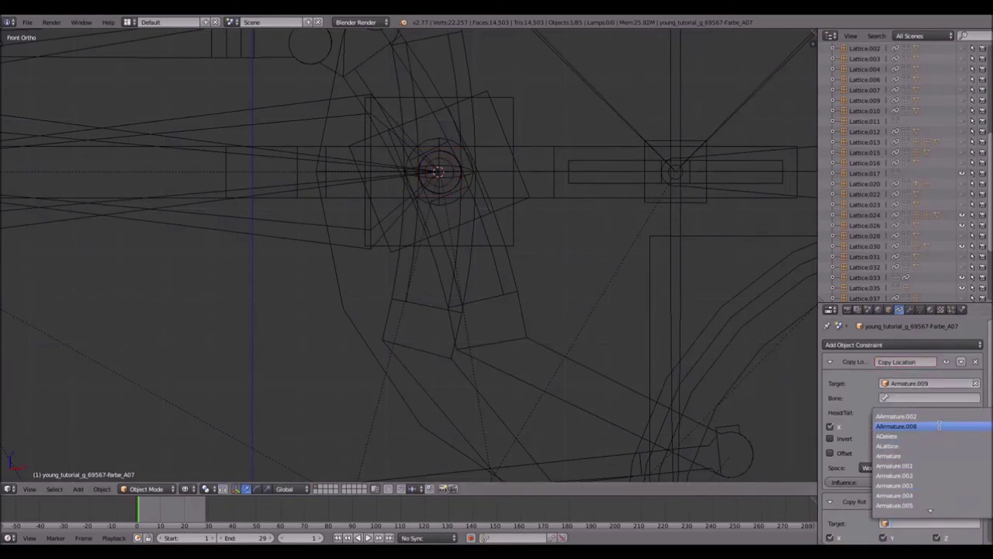
scroll(920, 492, down, 3)
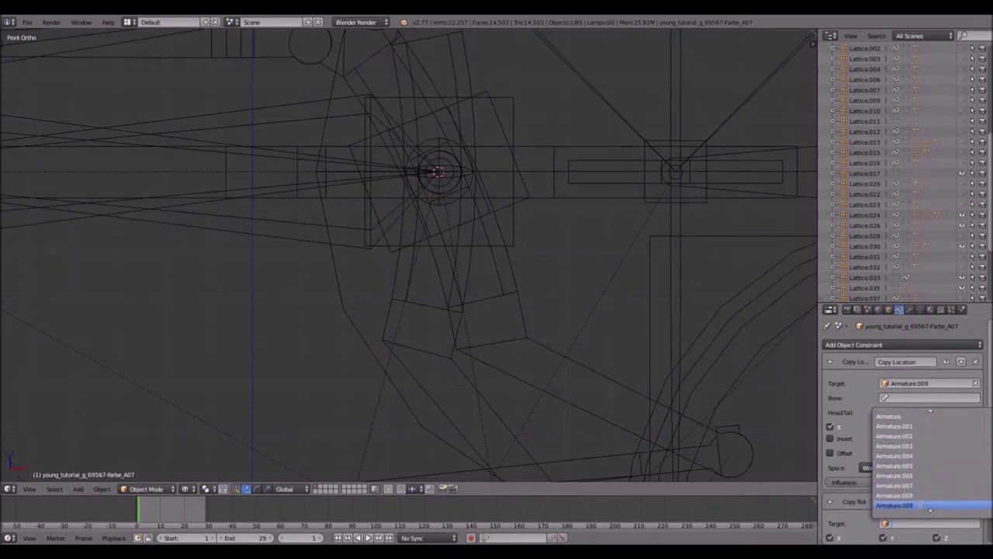
click(919, 504)
scroll(914, 481, down, 2)
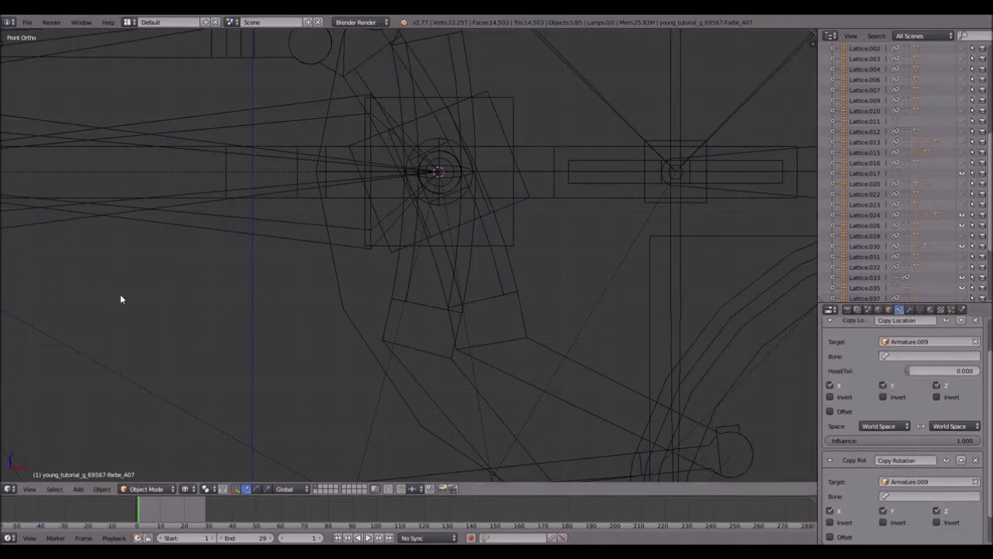
click(923, 358)
click(893, 388)
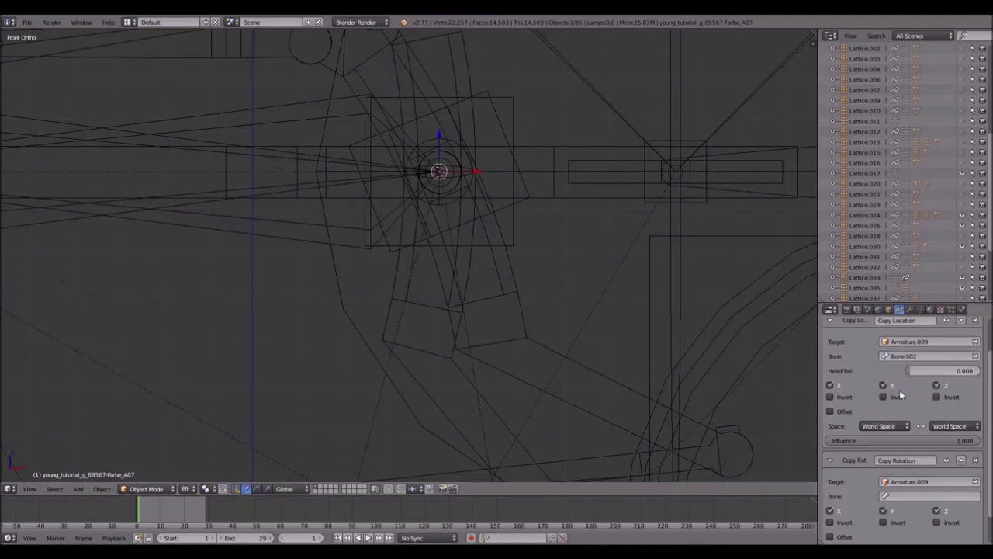
click(912, 494)
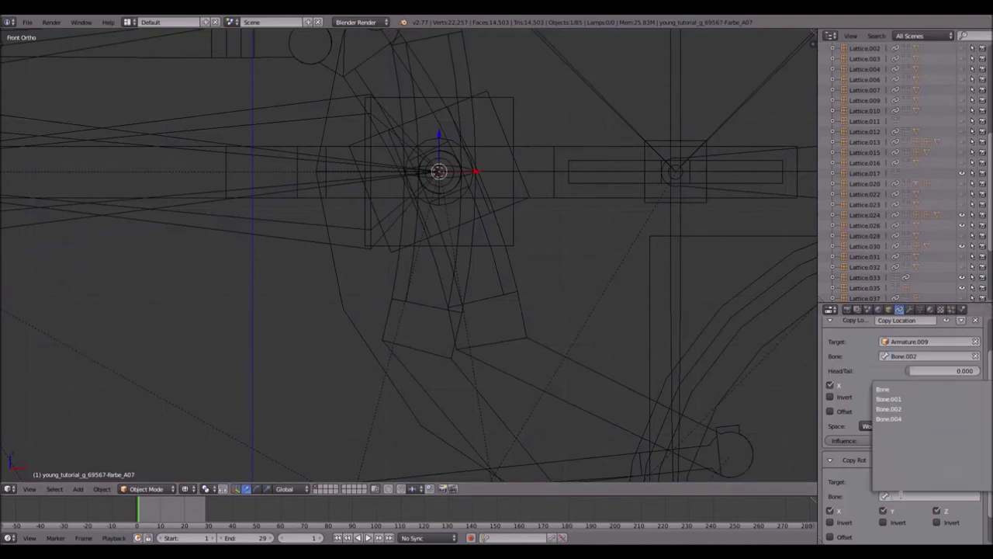
click(906, 409)
- Play the animation to check the block's motion, inspect the constraints on Lattice.038 and Lattice.024 at the pivot, and stop playback
scroll(493, 160, down, 3)
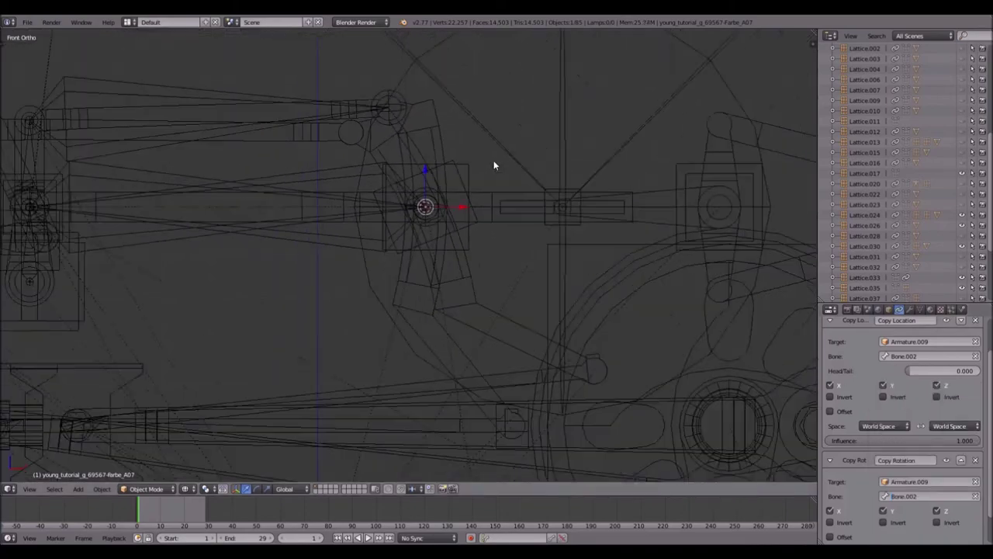
key(alt+a)
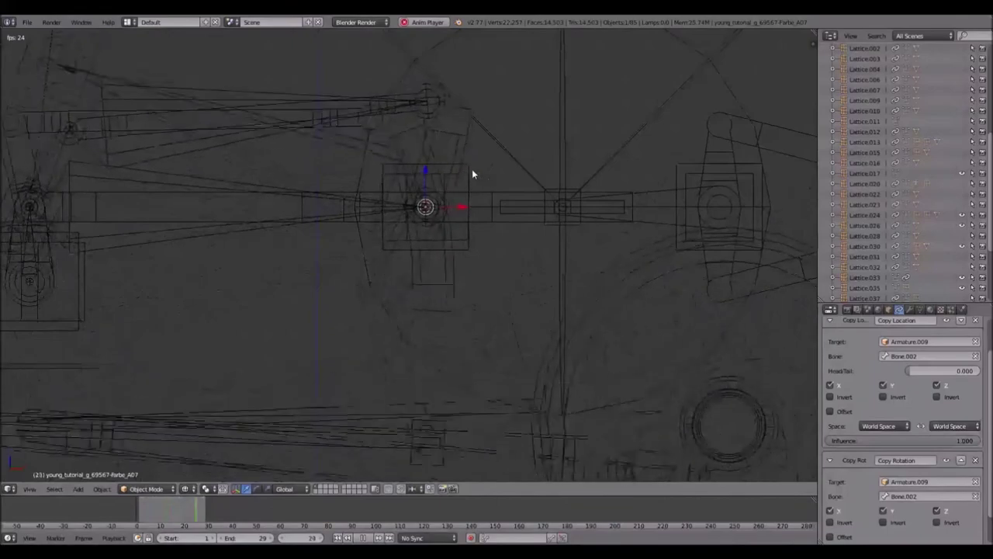
right_click(468, 174)
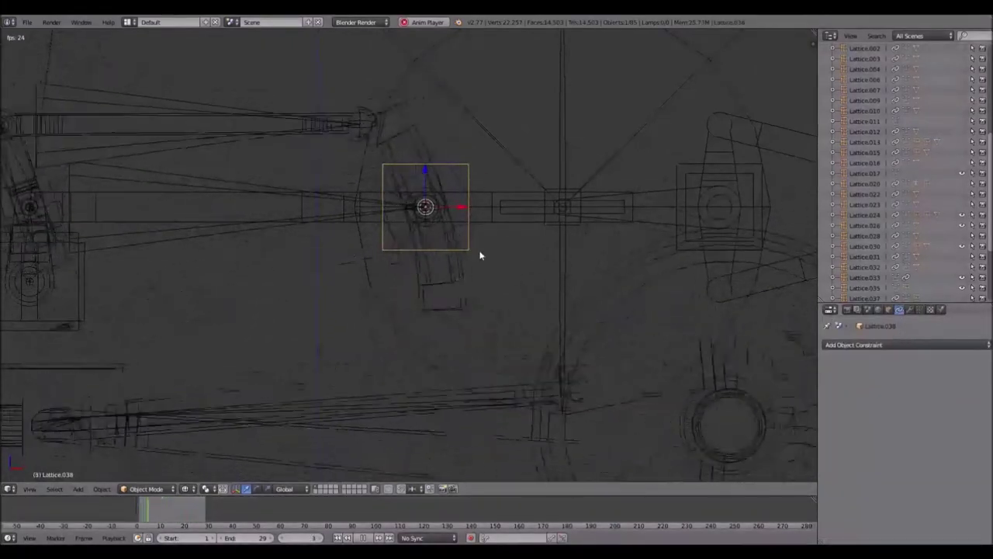
right_click(461, 185)
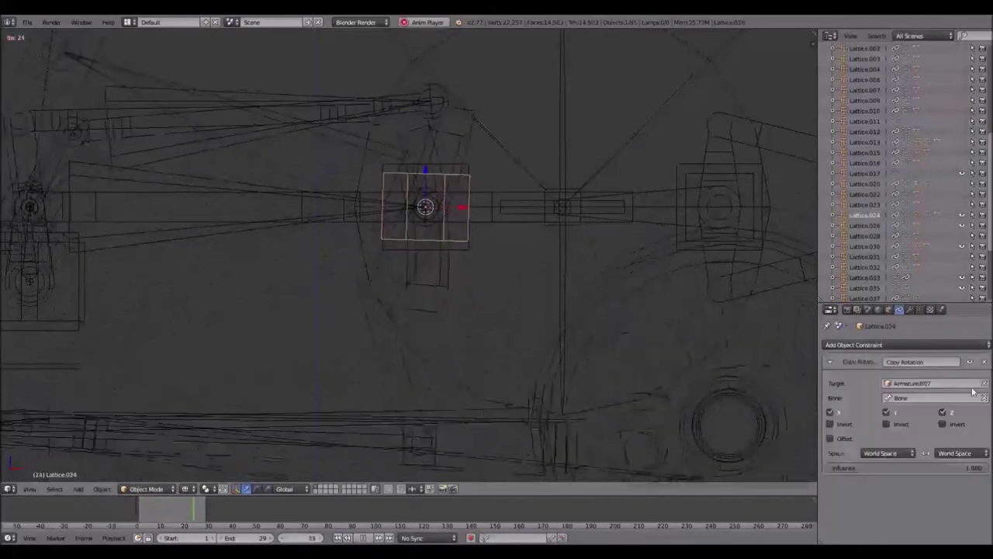
right_click(467, 173)
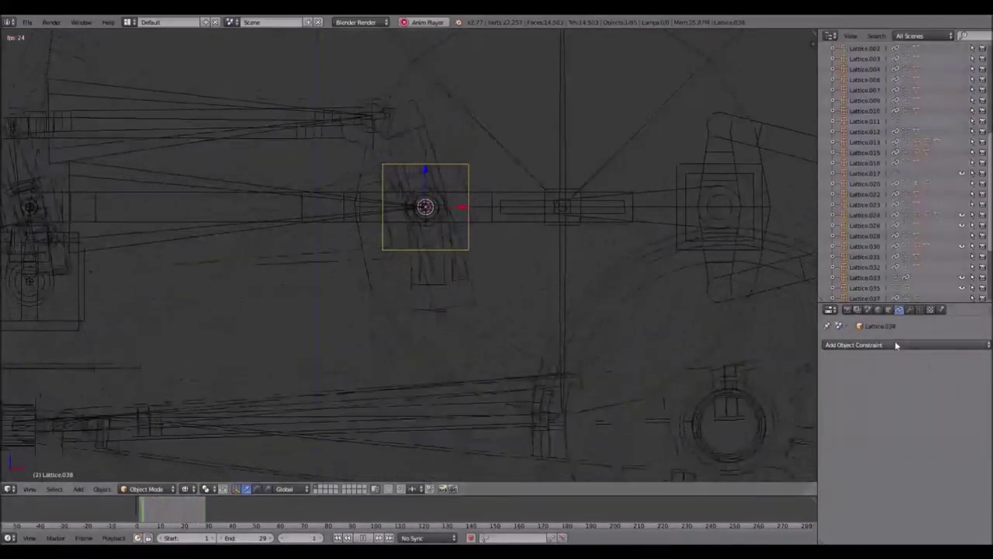
right_click(332, 192)
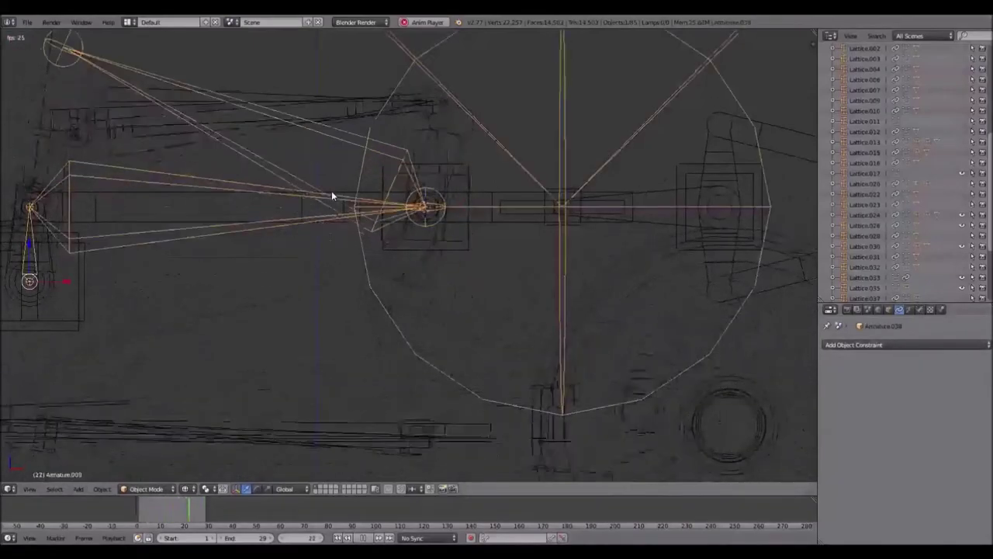
key(Escape)
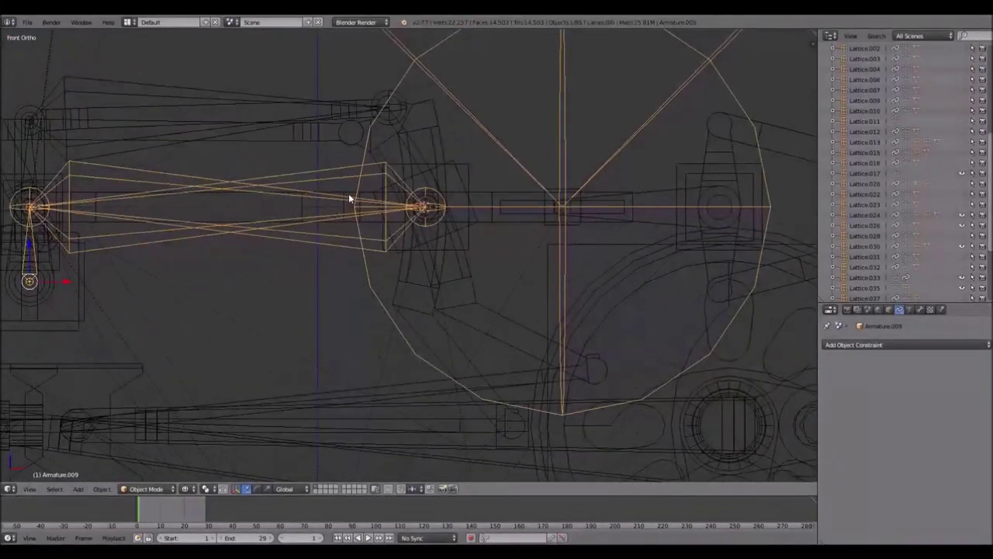
- Return to the first frame and delete the Copy Location and Copy Rotation constraints from the Farbe_A07 block
key(ctrl+z)
key(ctrl+z)
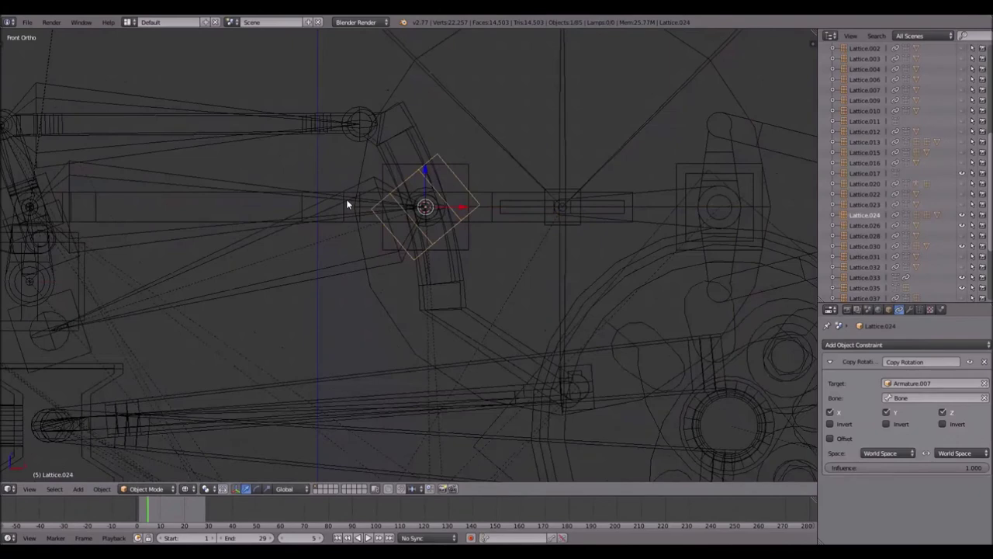
key(shift+Left)
right_click(347, 201)
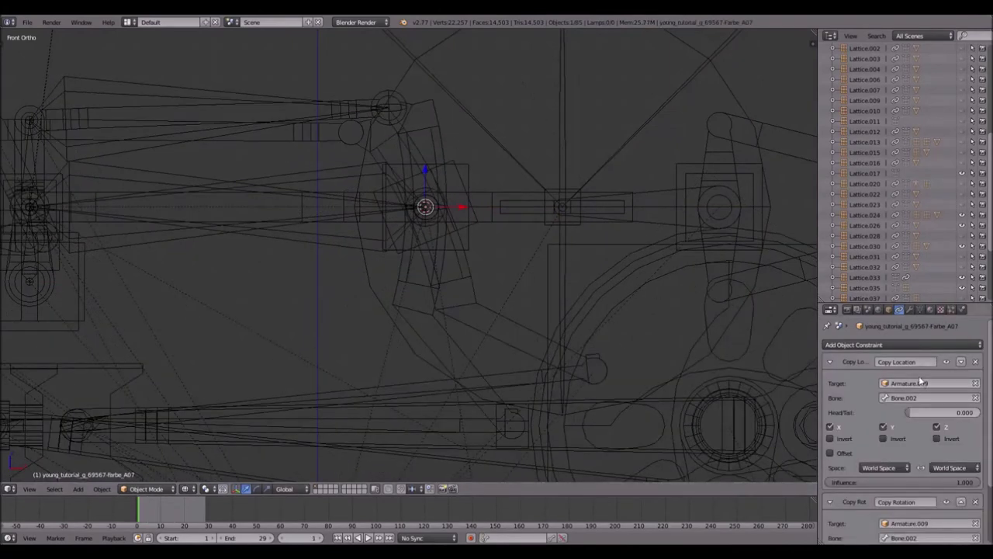
click(976, 362)
click(976, 362)
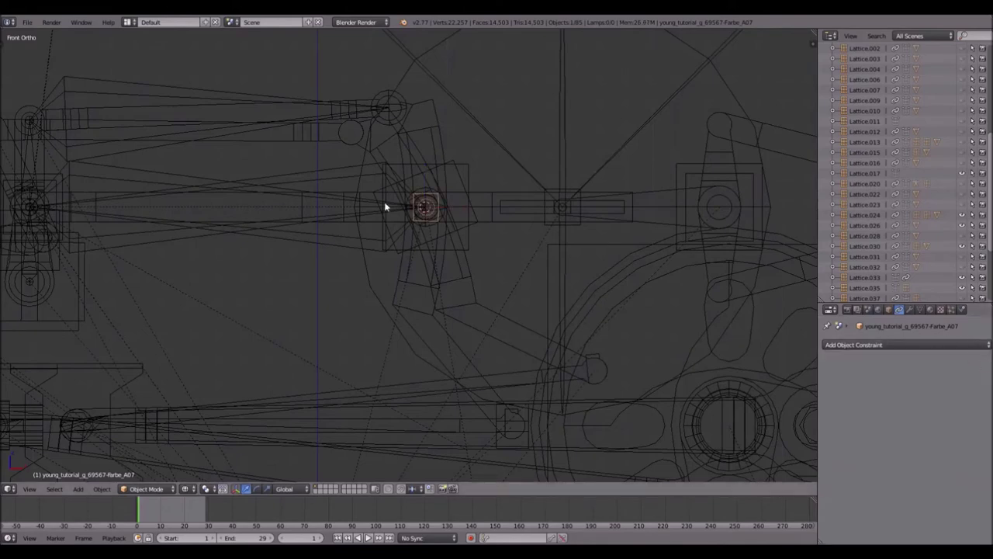
- Add Copy Location and Copy Rotation constraints to Lattice.038, the square lattice around the curved link's pivot
scroll(395, 204, up, 3)
scroll(394, 204, up, 1)
right_click(429, 140)
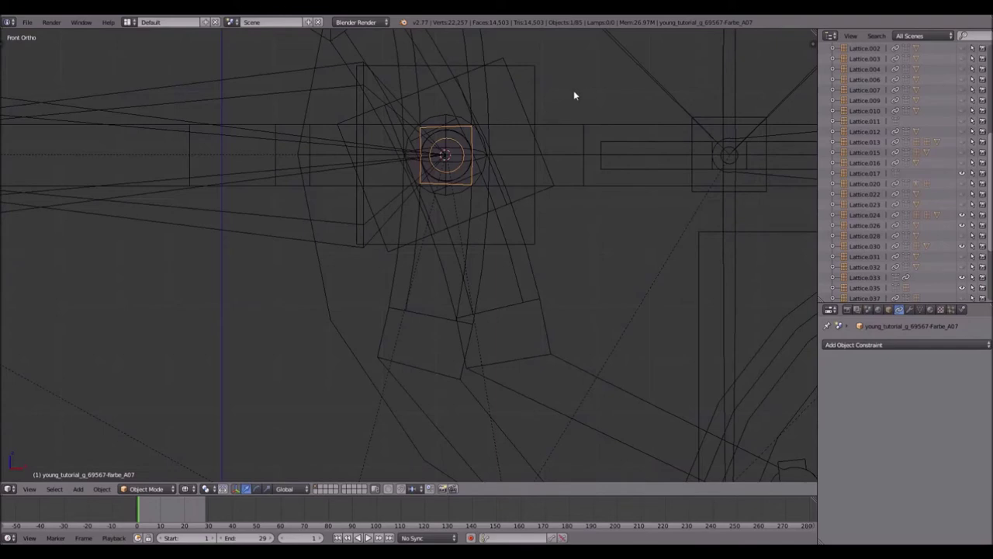
right_click(537, 89)
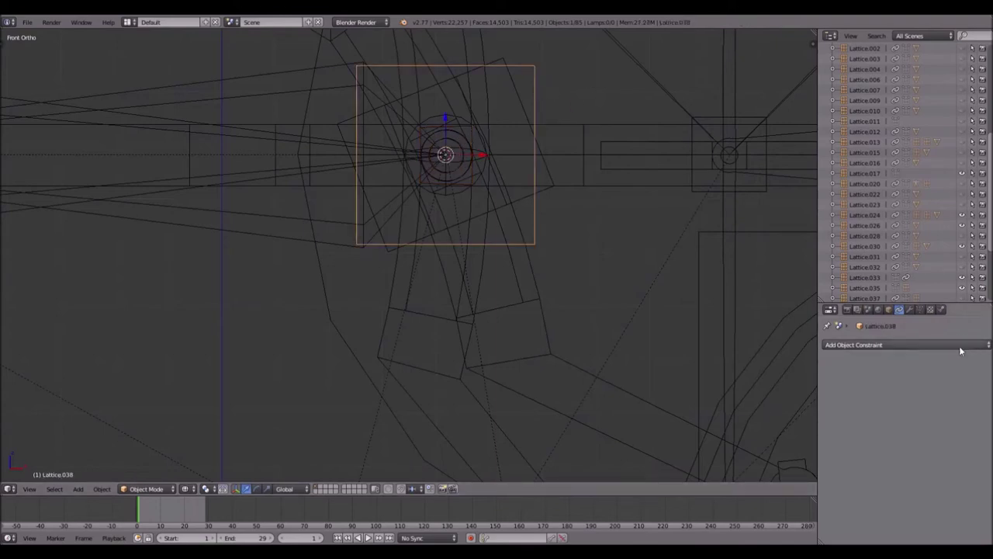
click(869, 348)
click(821, 366)
click(859, 347)
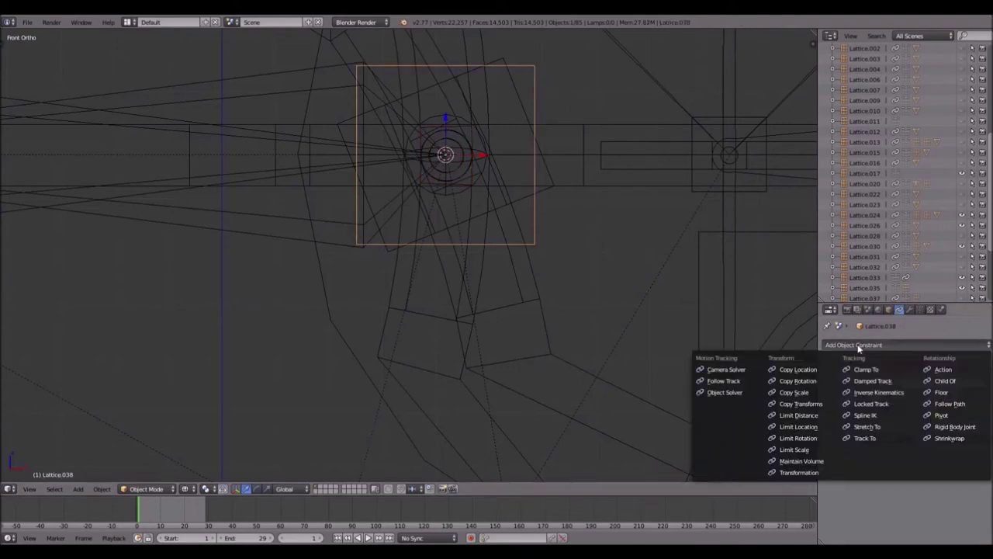
click(818, 380)
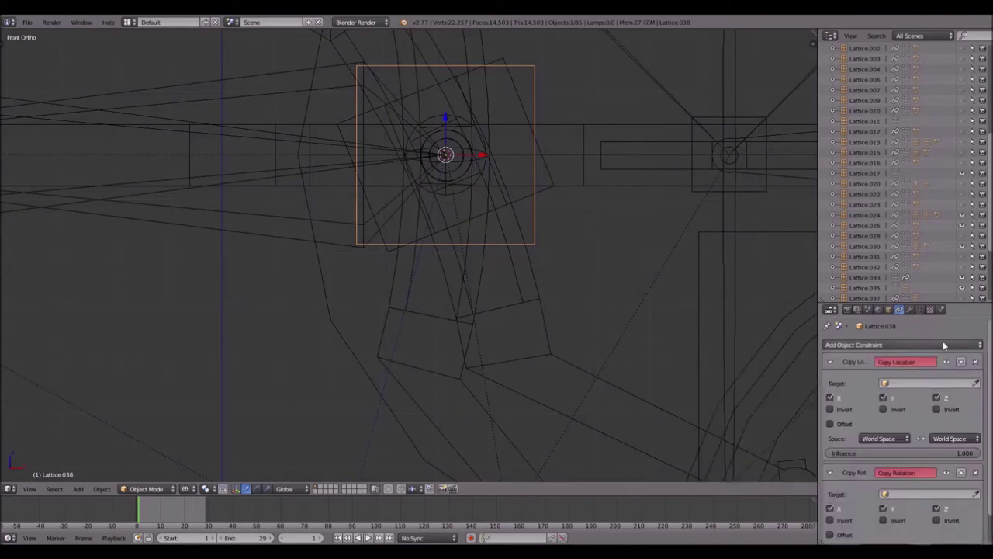
- Set Armature.009 with Bone.002 as the target of both copy constraints on Lattice.038
click(730, 67)
click(906, 398)
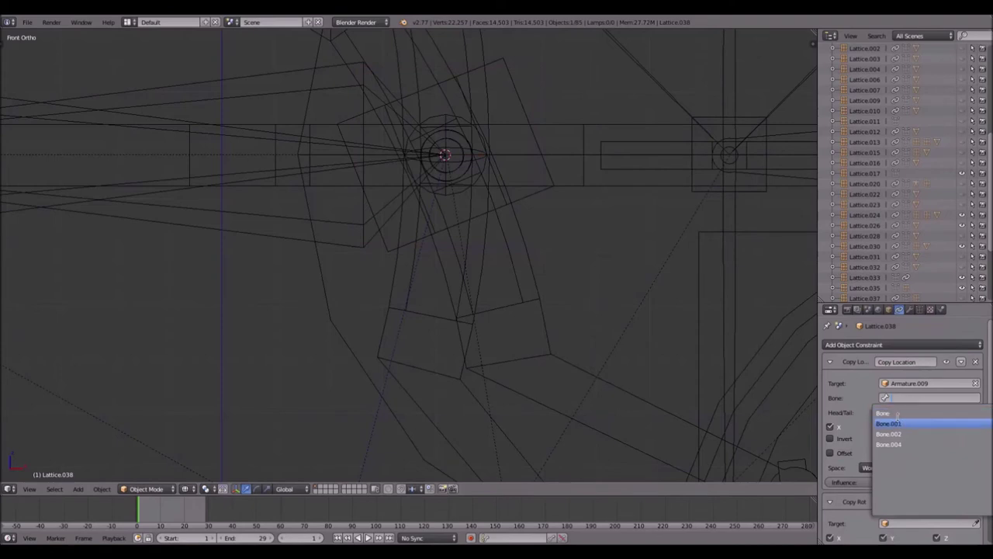
click(903, 433)
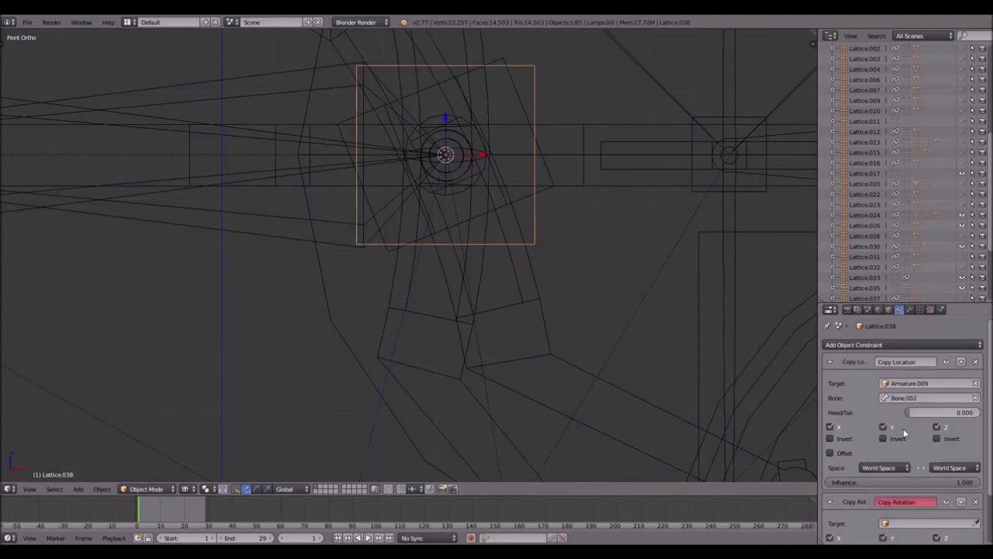
click(975, 523)
click(672, 102)
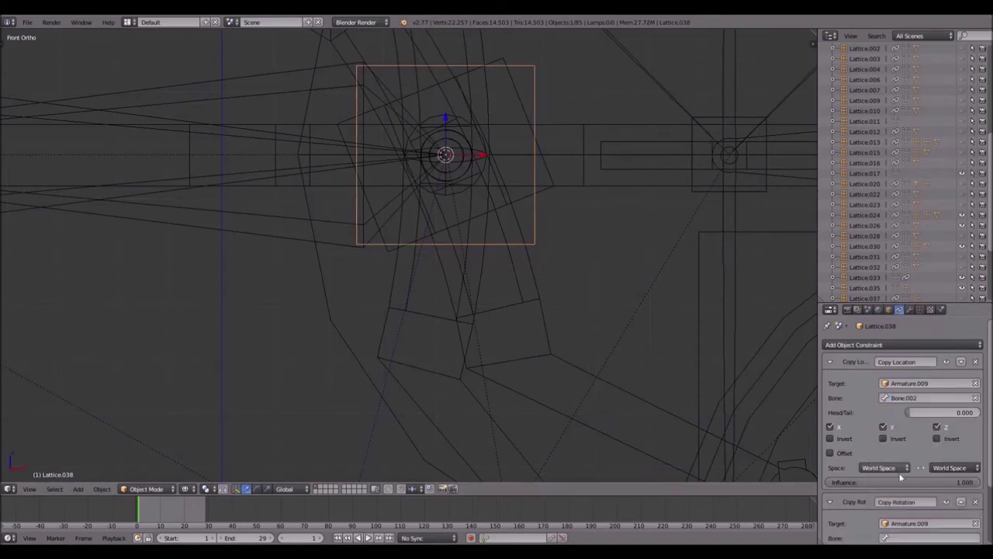
click(906, 537)
click(888, 451)
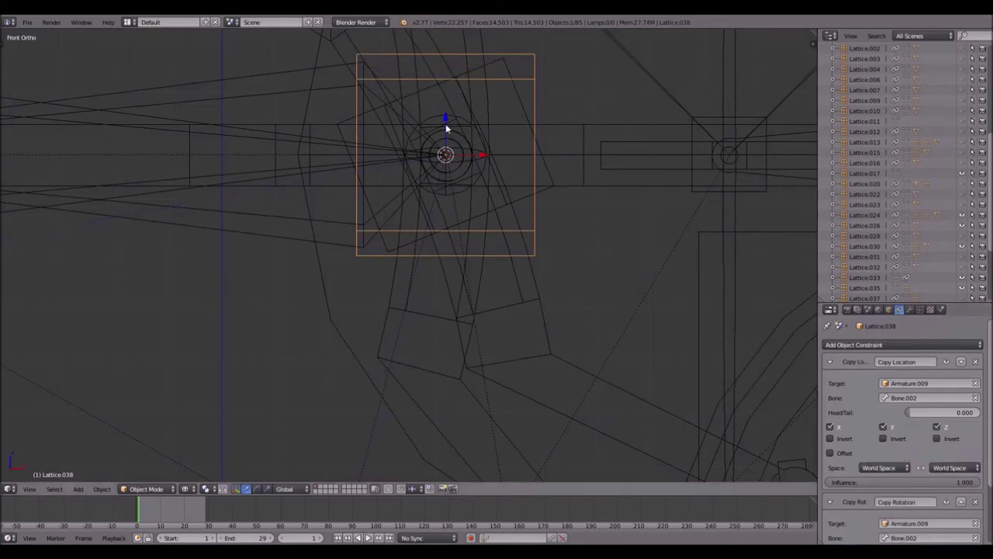
- Parent the Farbe_A07 block at the curved link's pivot to Lattice.038 as an object
right_click(468, 132)
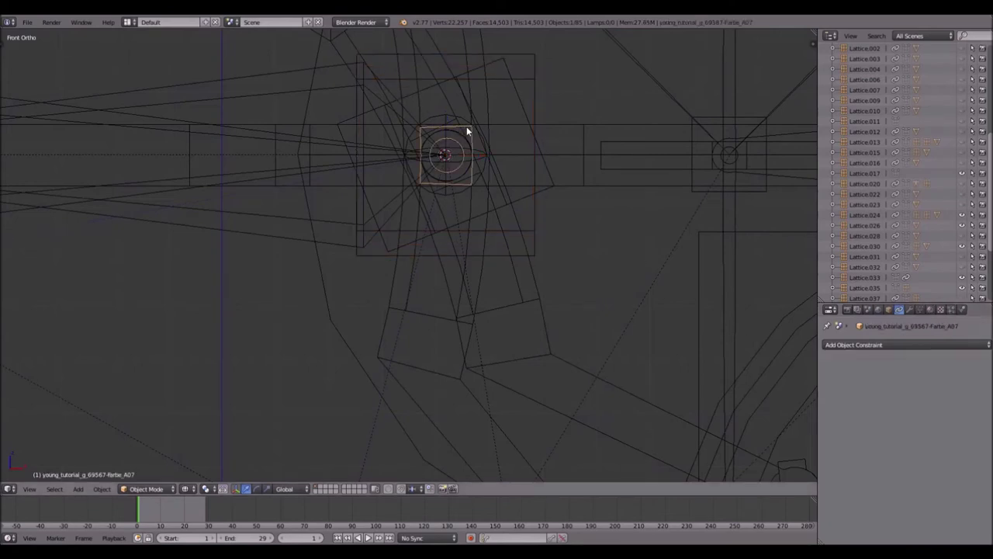
shift+right_click(535, 83)
key(ctrl+p)
click(534, 86)
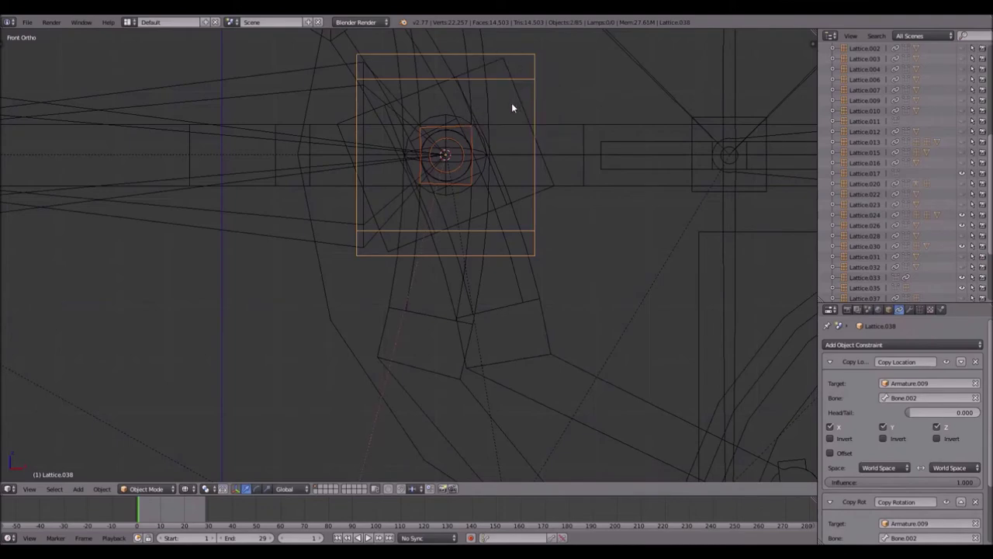
- Play the animation to check the block's motion, and inspect the object properties and parent of Lattice.034 on the slotted rod
key(alt+a)
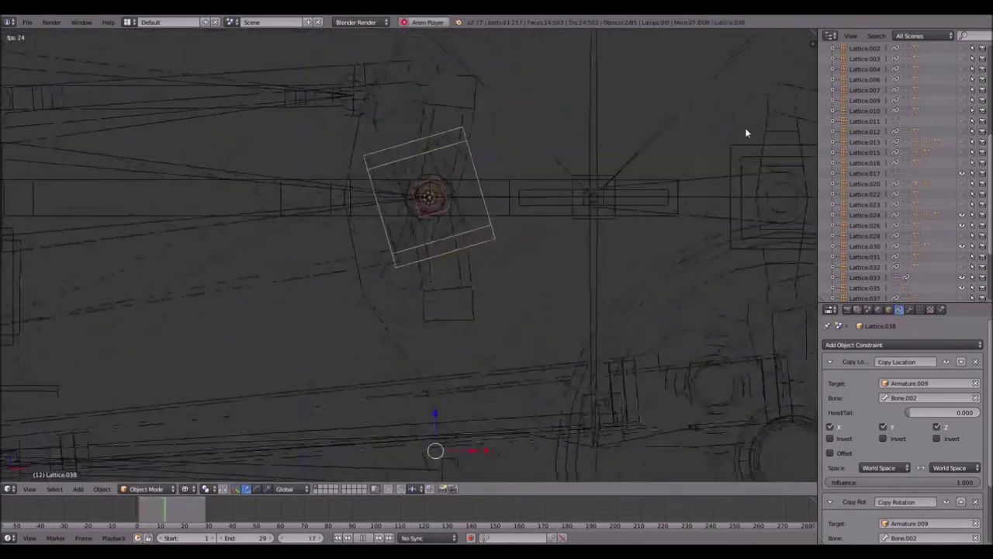
right_click(737, 143)
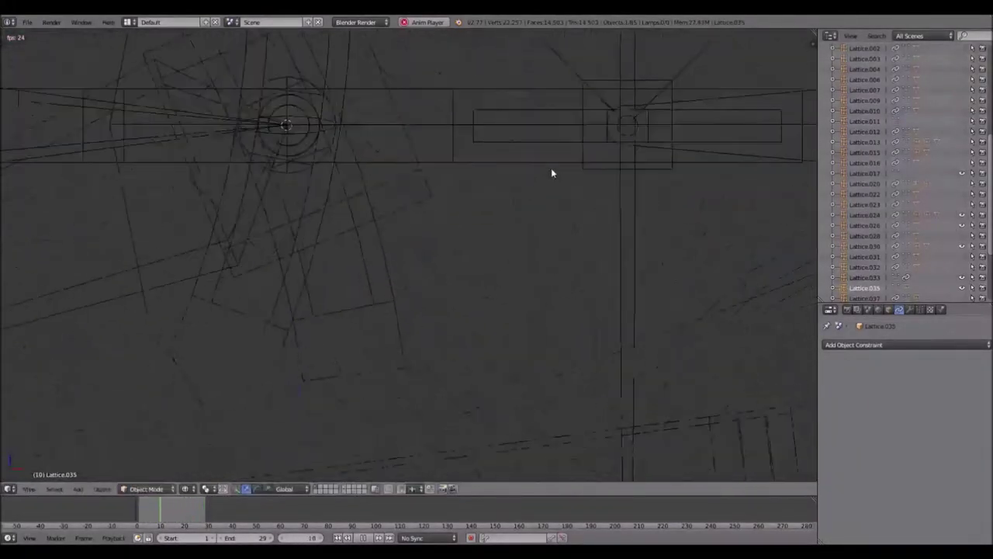
right_click(427, 168)
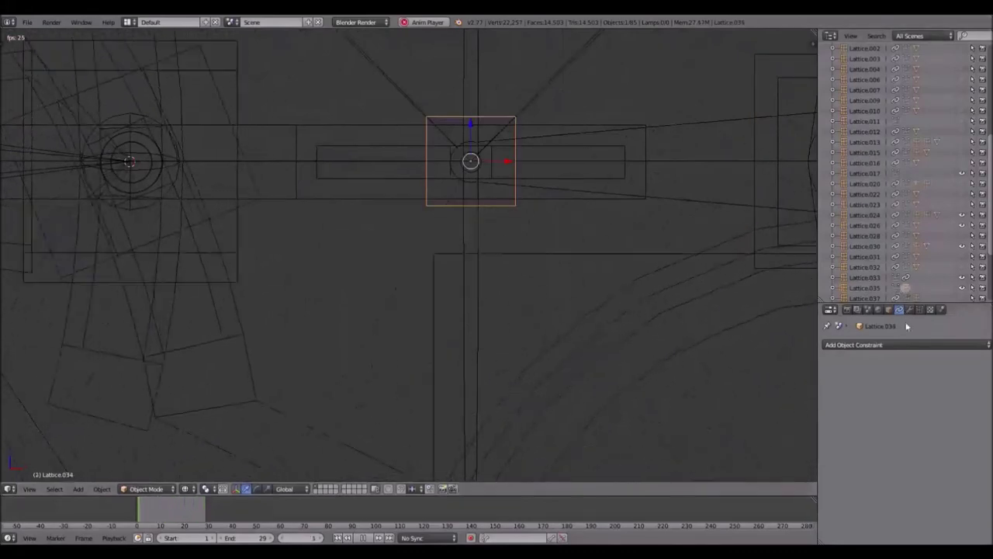
click(888, 310)
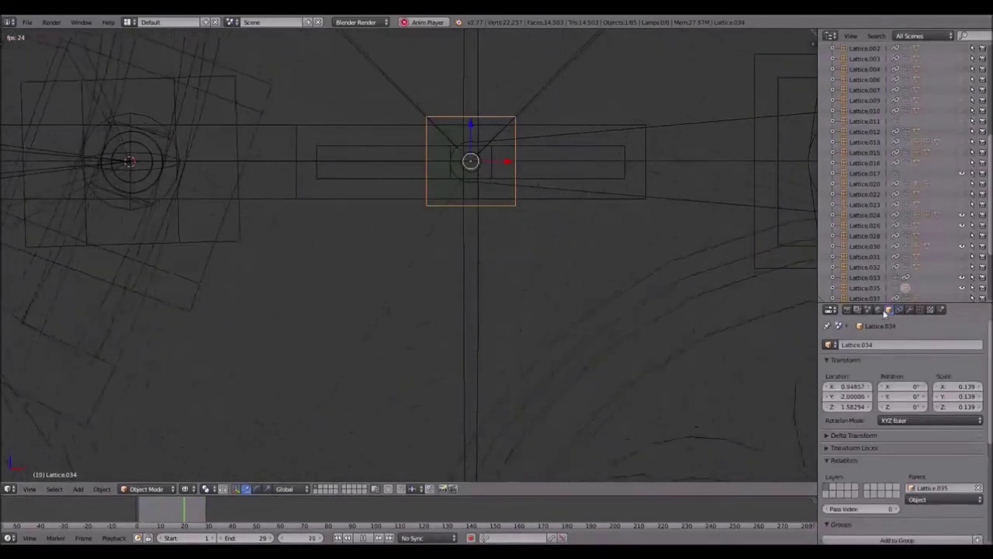
shift+middle_drag(665, 188, 614, 195)
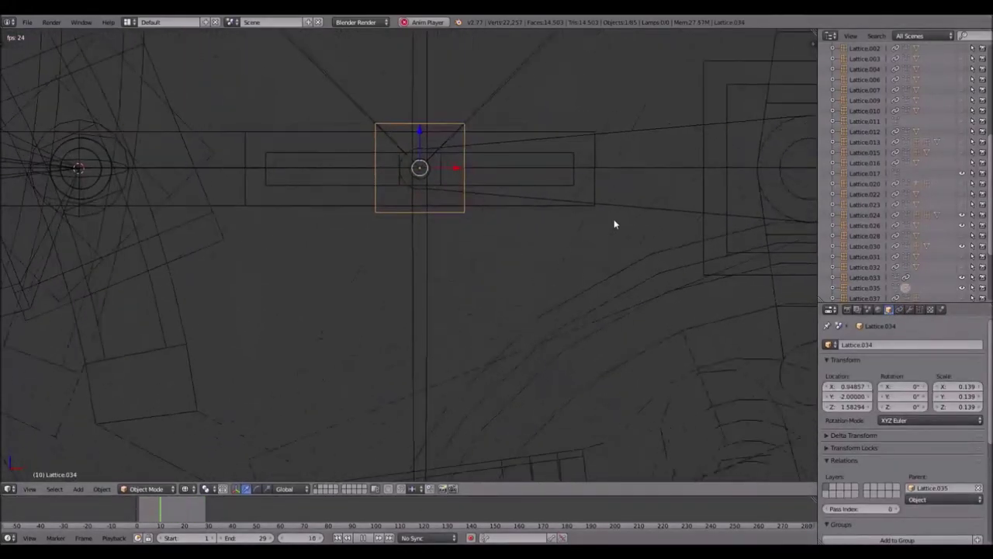
- Watch the playing animation along the valve gear, from the slotted rod back to the blue hanging link
shift+middle_drag(512, 216, 502, 225)
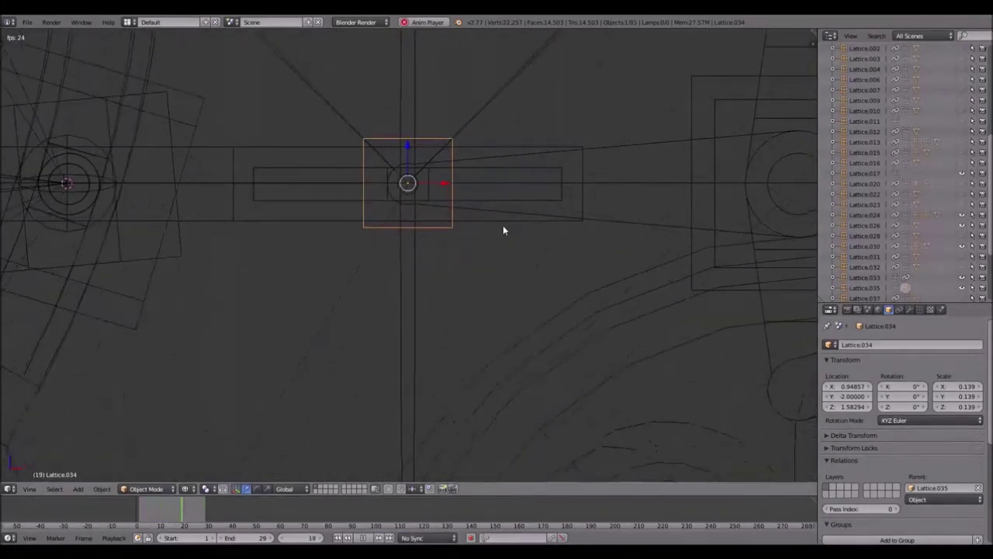
scroll(503, 230, down, 4)
shift+middle_drag(496, 240, 675, 193)
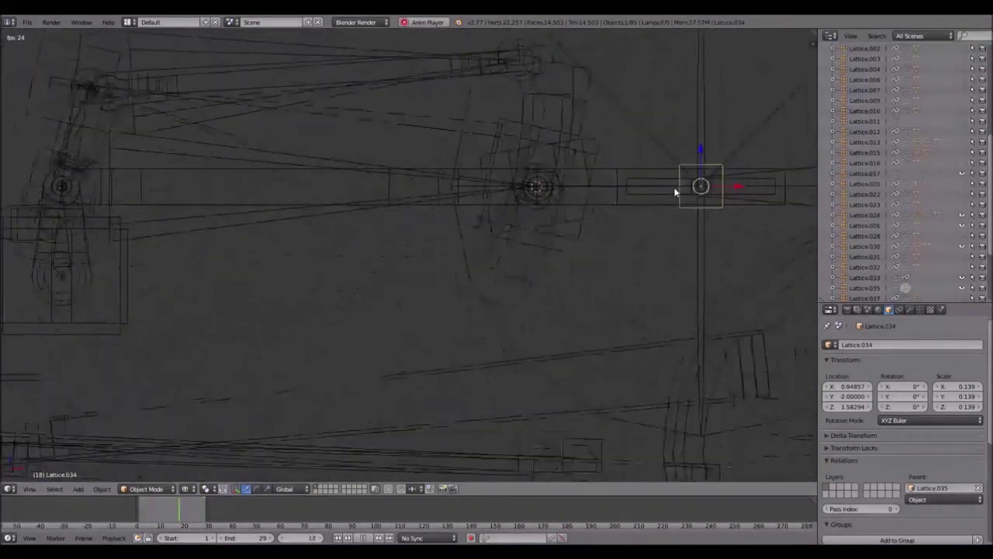
shift+middle_drag(676, 191, 723, 190)
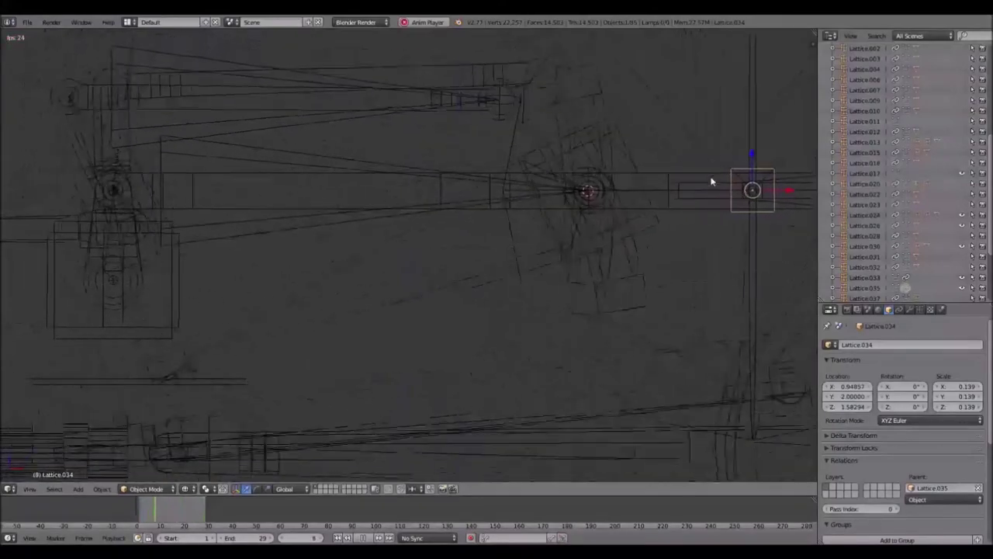
shift+middle_drag(66, 189, 268, 212)
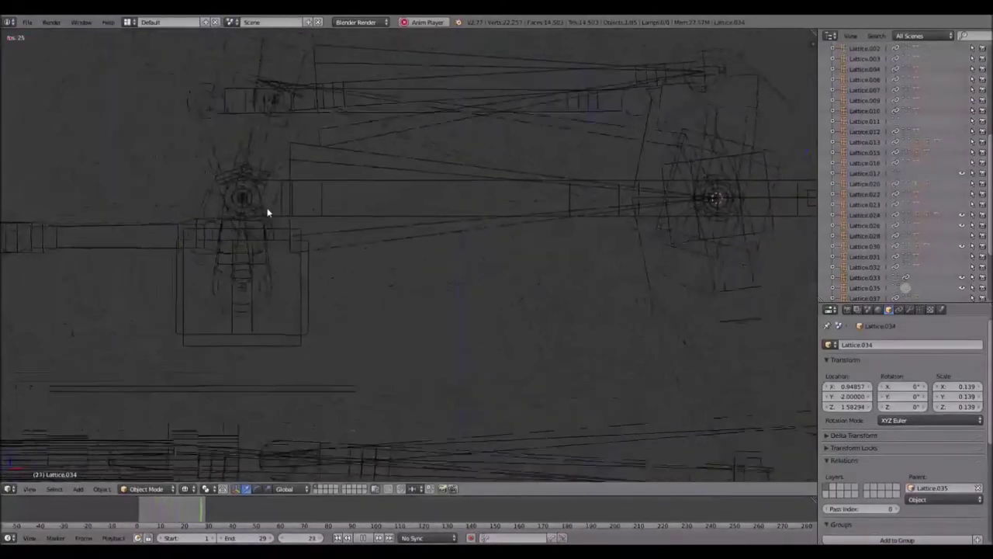
key(Escape)
- Hide Lattice.027 around the blue link's upper pivot and replay the animation in solid shading
right_click(200, 181)
middle_drag(201, 180, 259, 204)
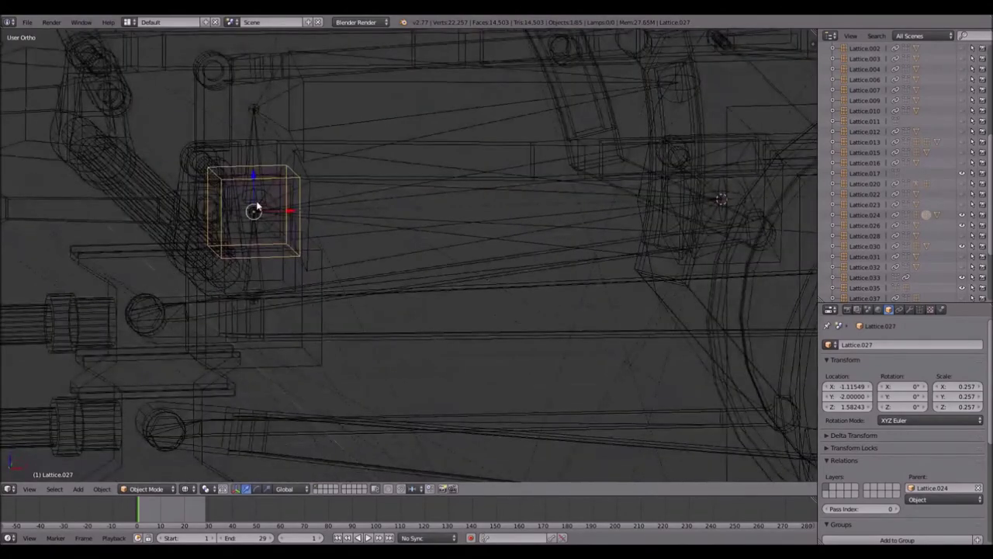
key(alt+a)
key(z)
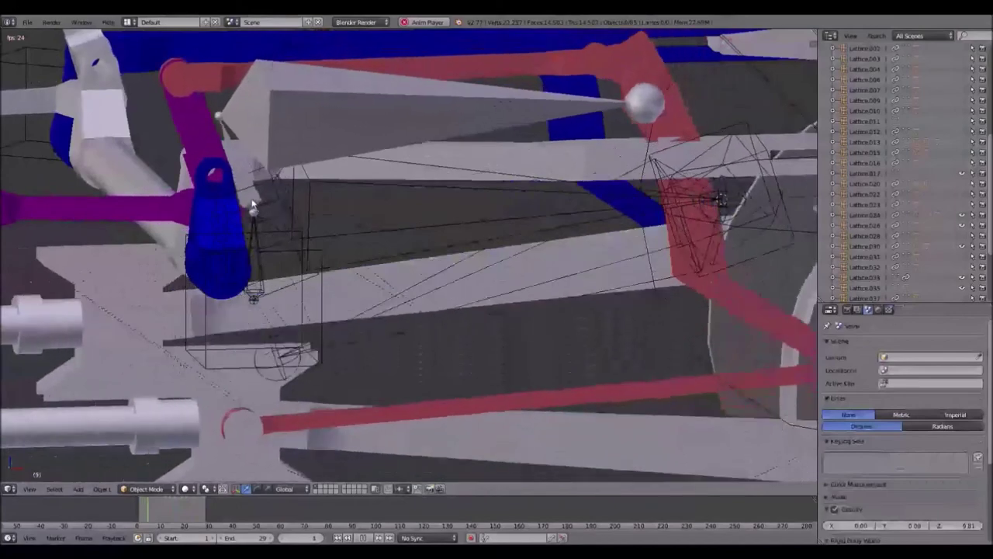
right_click(759, 154)
key(Escape)
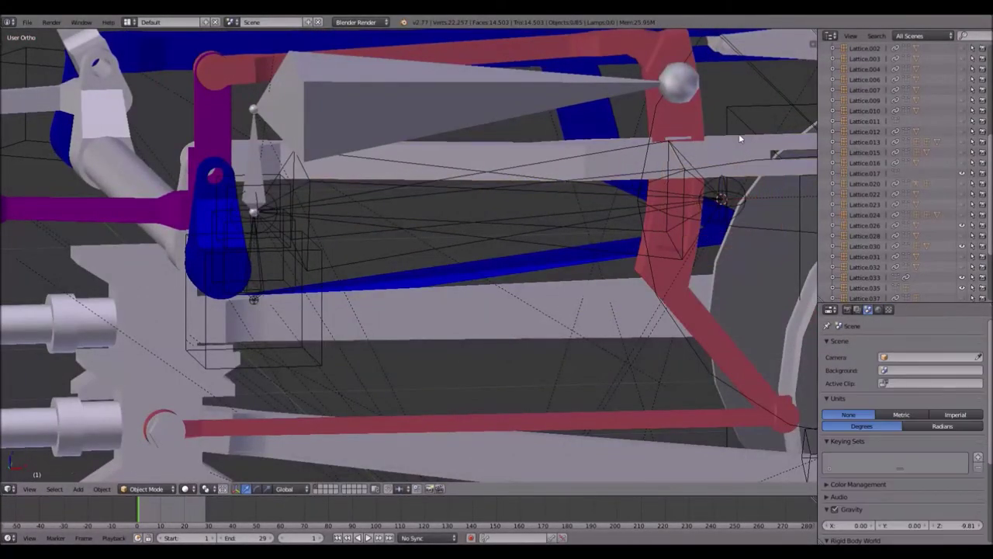
key(alt+a)
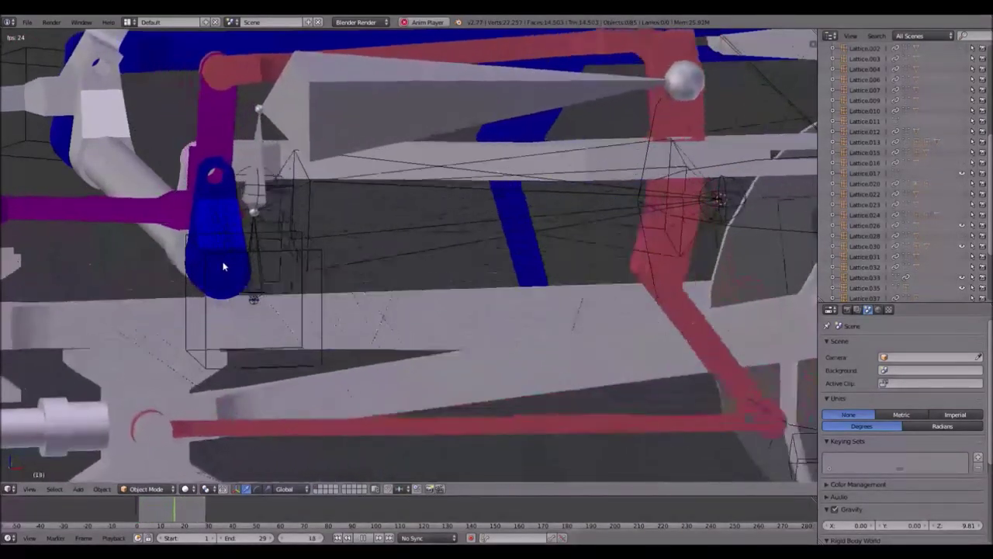
- Check the blue hanging link during playback, then stop and hide Lattice.029 around its lower part
right_click(222, 260)
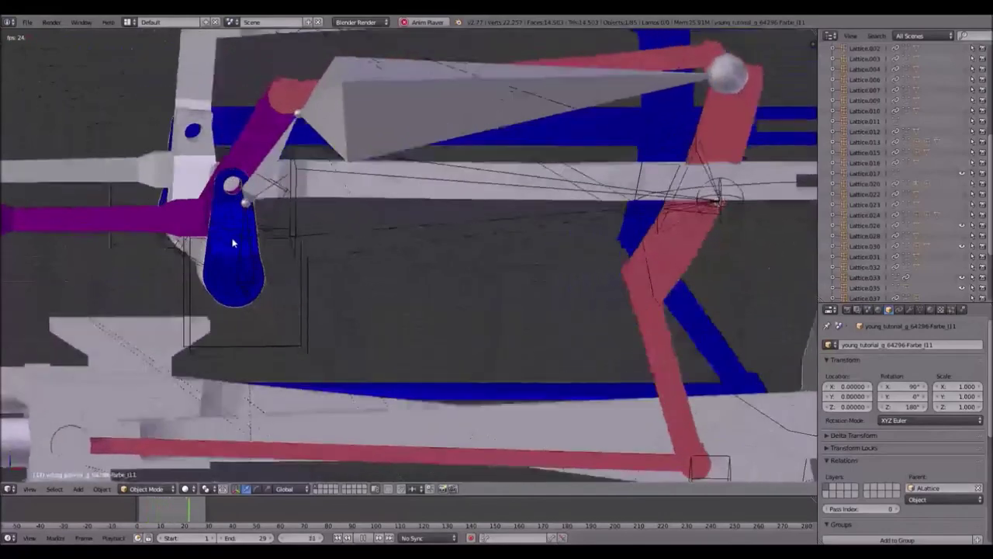
middle_drag(233, 243, 234, 261)
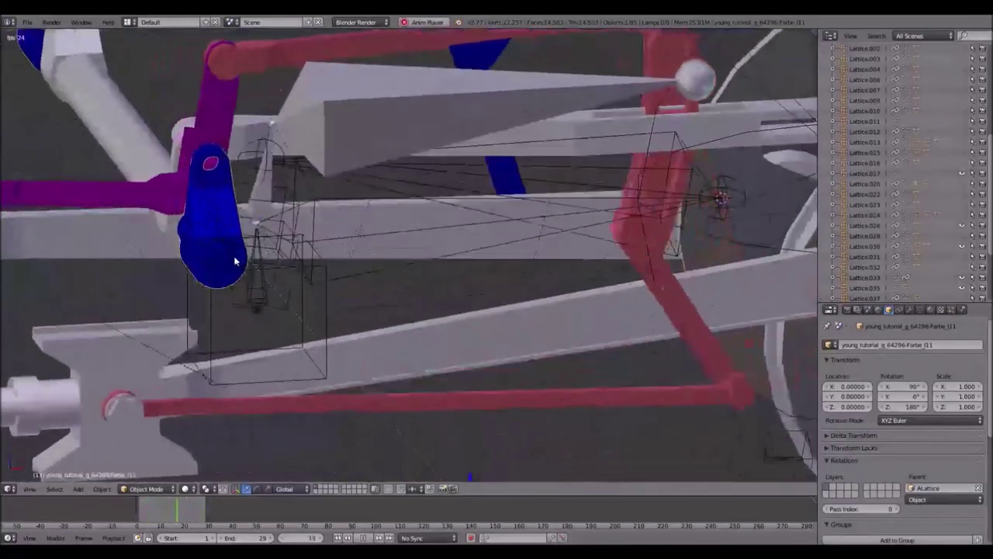
key(Escape)
right_click(230, 293)
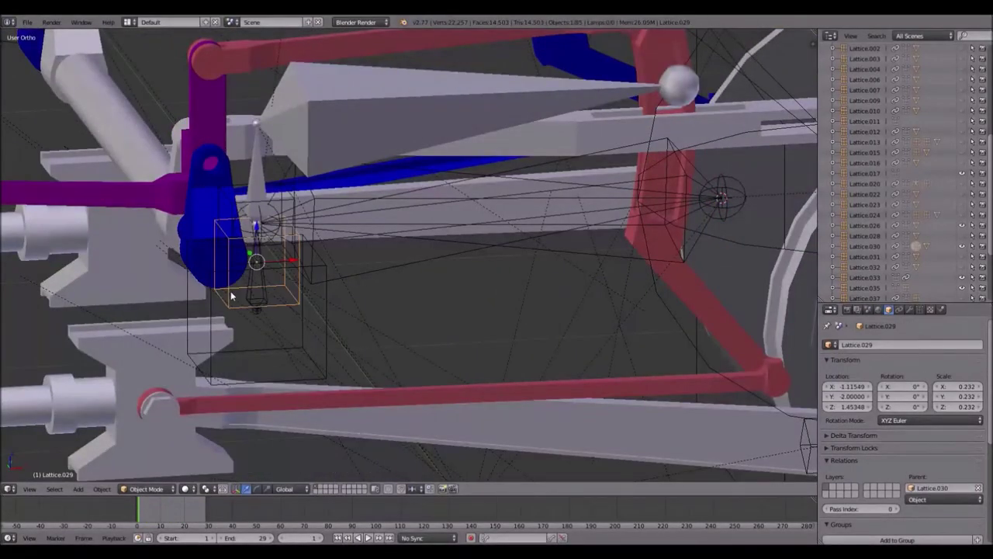
key(h)
scroll(237, 239, up, 1)
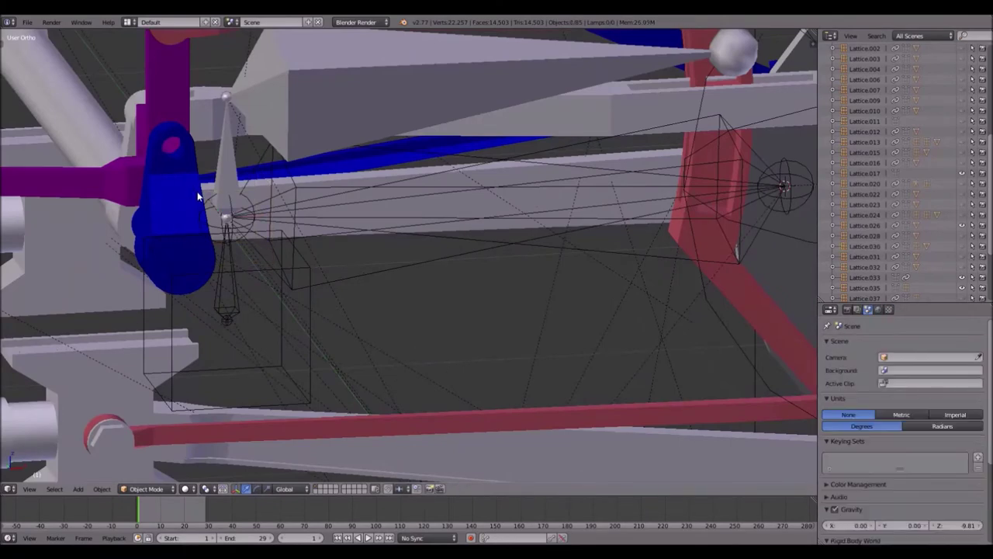
middle_drag(197, 199, 263, 321)
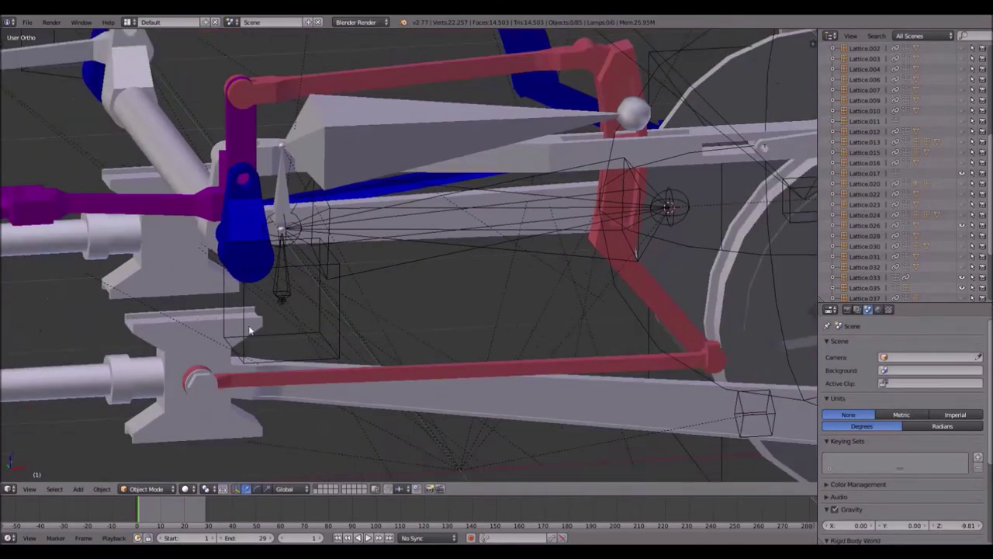
- Snap the 3D cursor to the Armature.009 bone joint at the blue link's upper pivot in front view
key(KP_1)
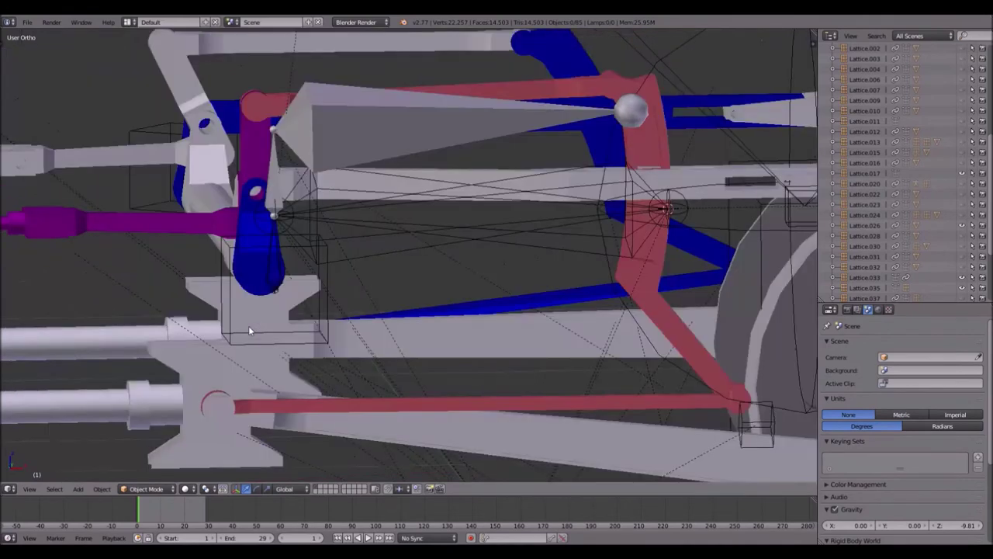
scroll(285, 187, up, 3)
right_click(211, 188)
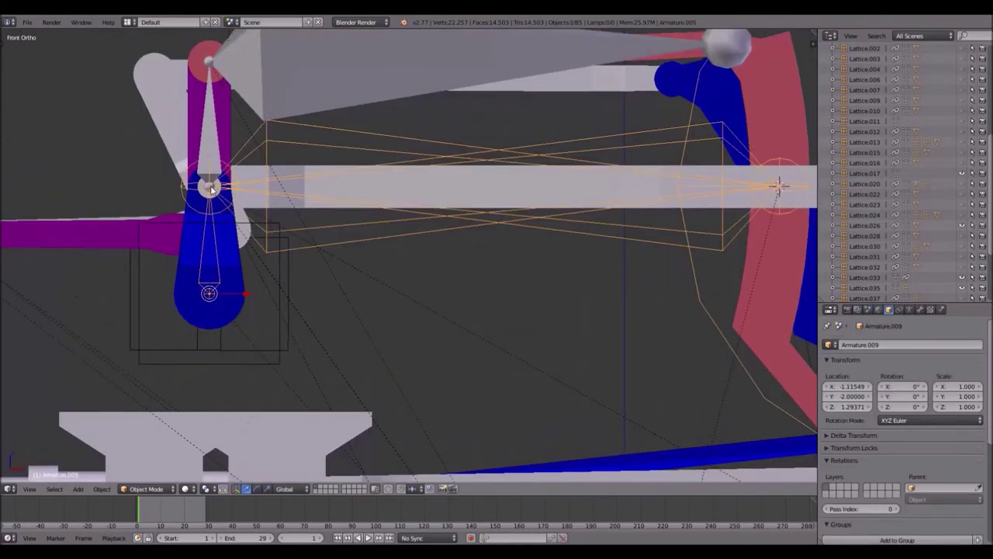
key(Tab)
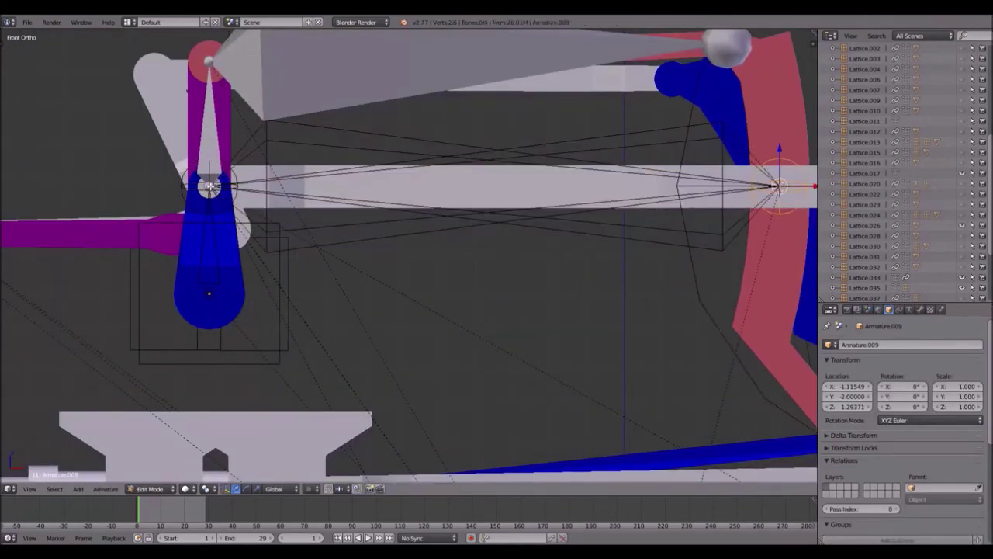
key(shift+s)
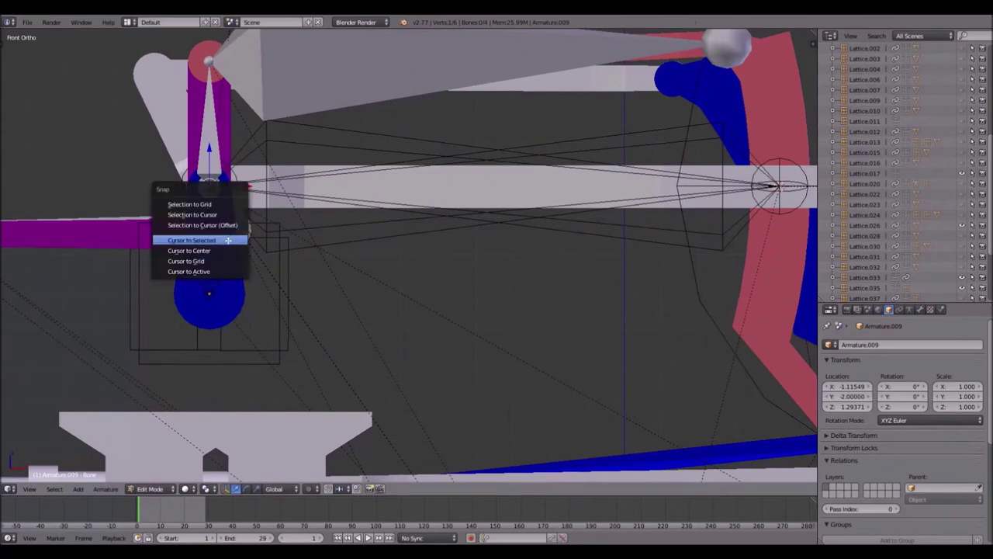
click(192, 241)
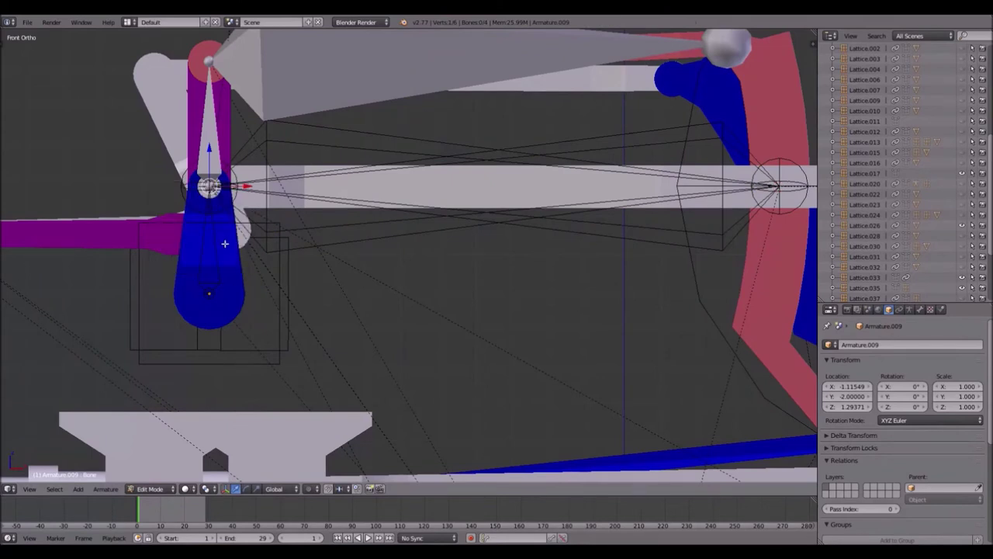
- Add a lattice at the 3D cursor in wireframe view and scale it to about 0.251
key(z)
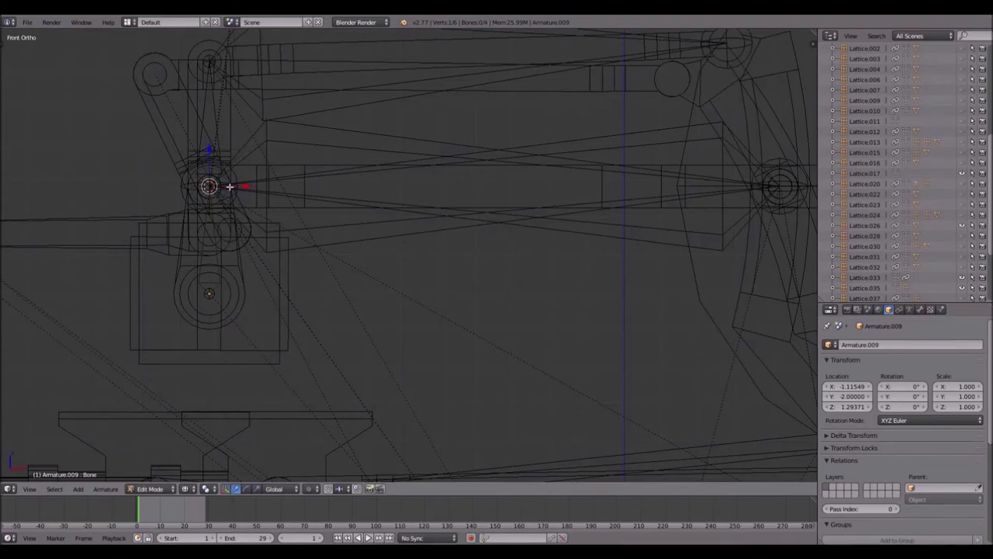
key(Tab)
key(shift+a)
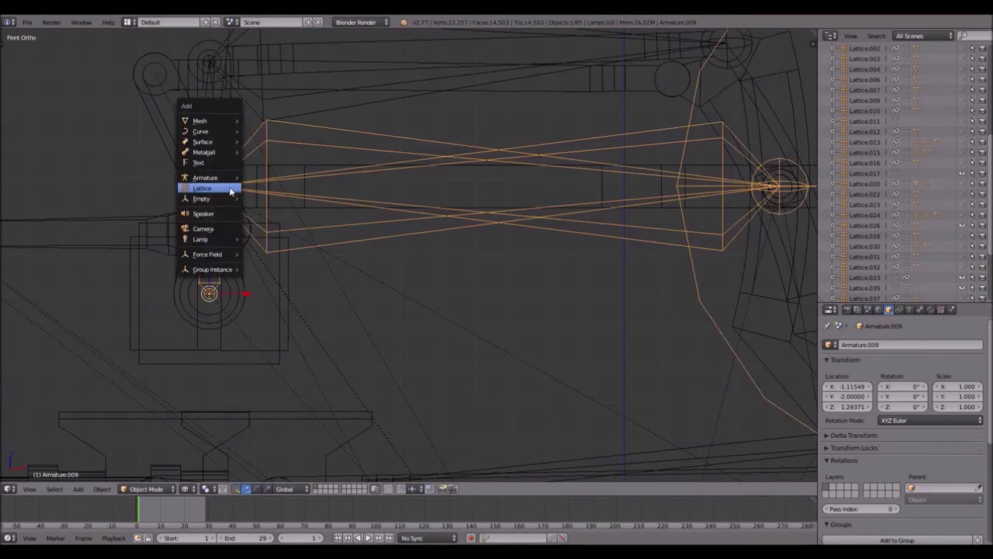
click(234, 190)
key(s)
click(273, 191)
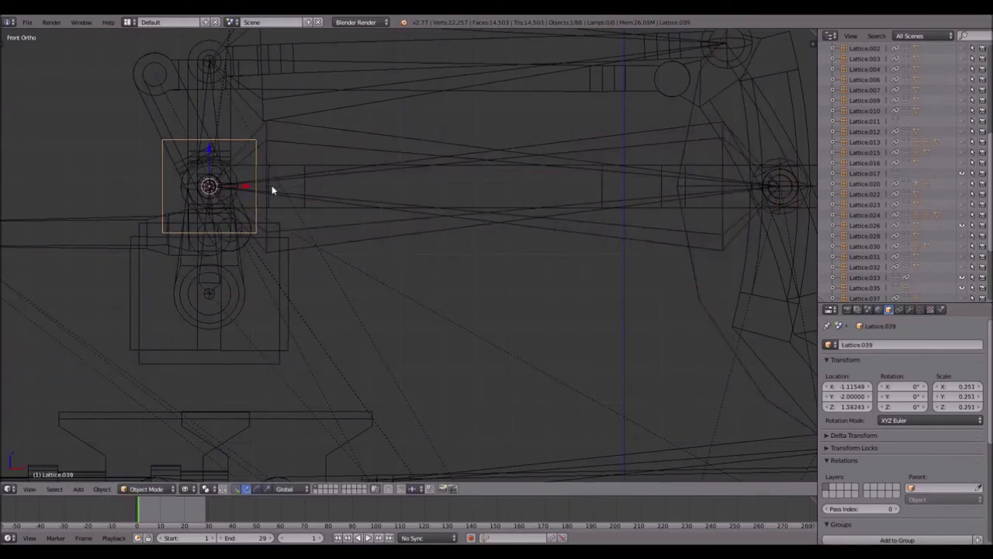
- Add Copy Location and Copy Rotation constraints to the new lattice at the blue link's upper pivot
shift+middle_drag(479, 175, 489, 206)
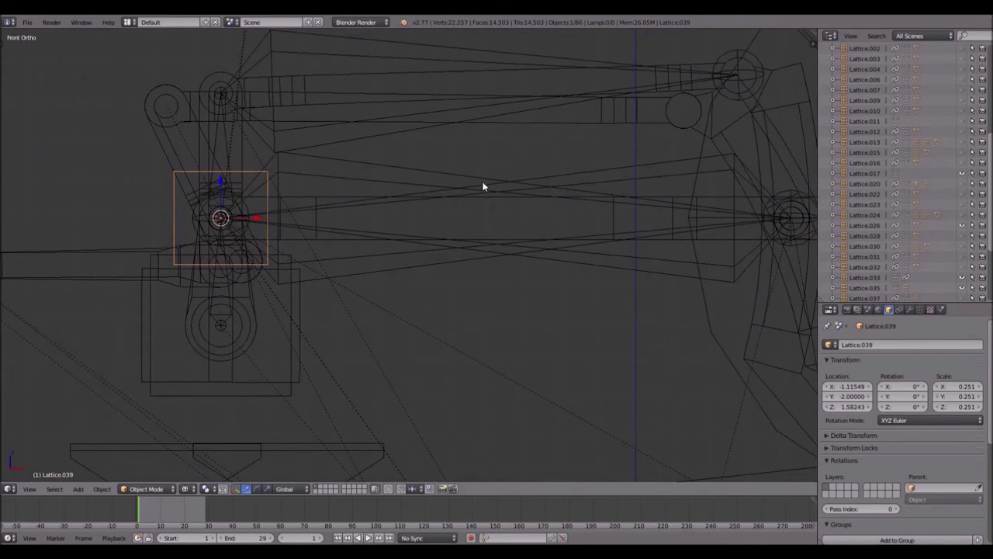
click(899, 309)
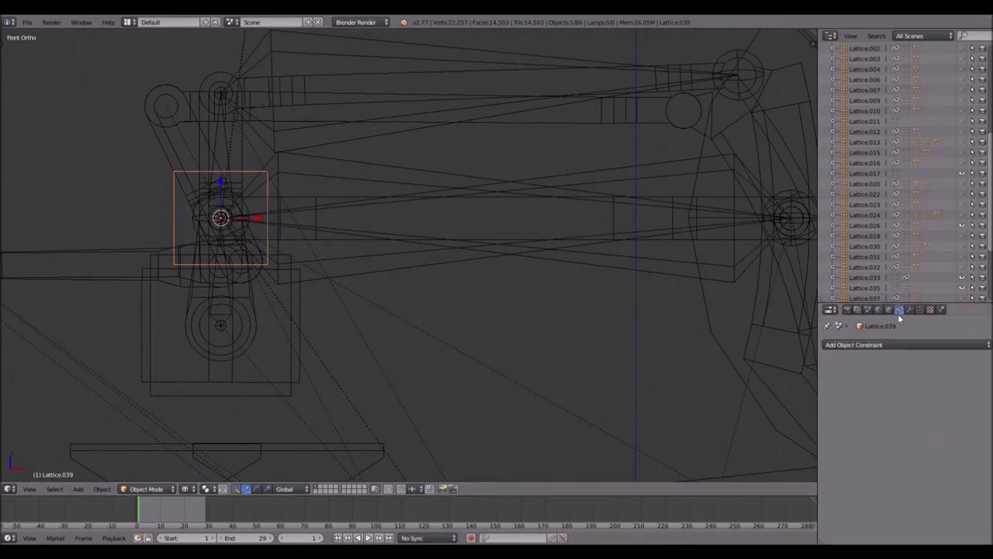
click(881, 344)
click(794, 369)
click(834, 345)
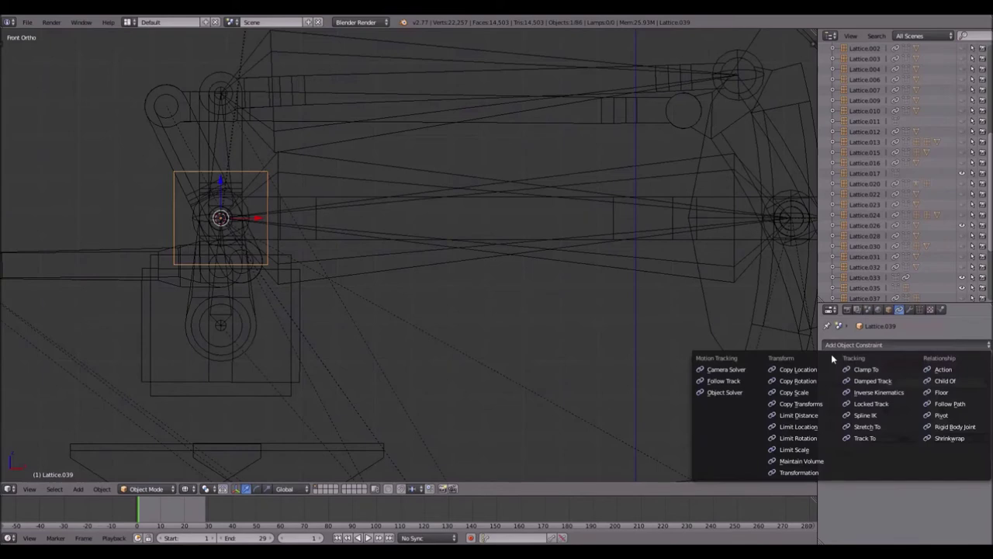
click(806, 380)
- Set Armature.009 as the target of the new lattice's Copy Location constraint
click(975, 383)
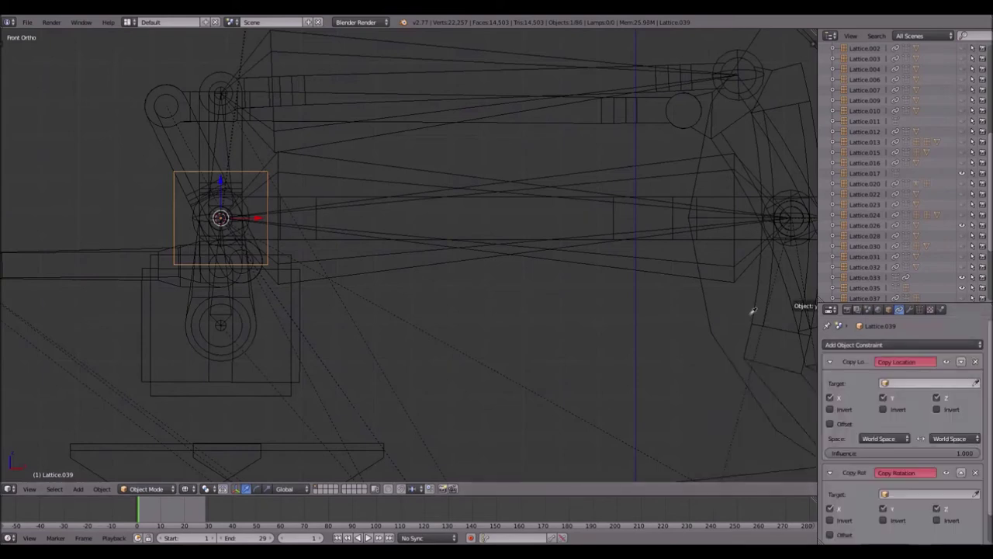
click(387, 166)
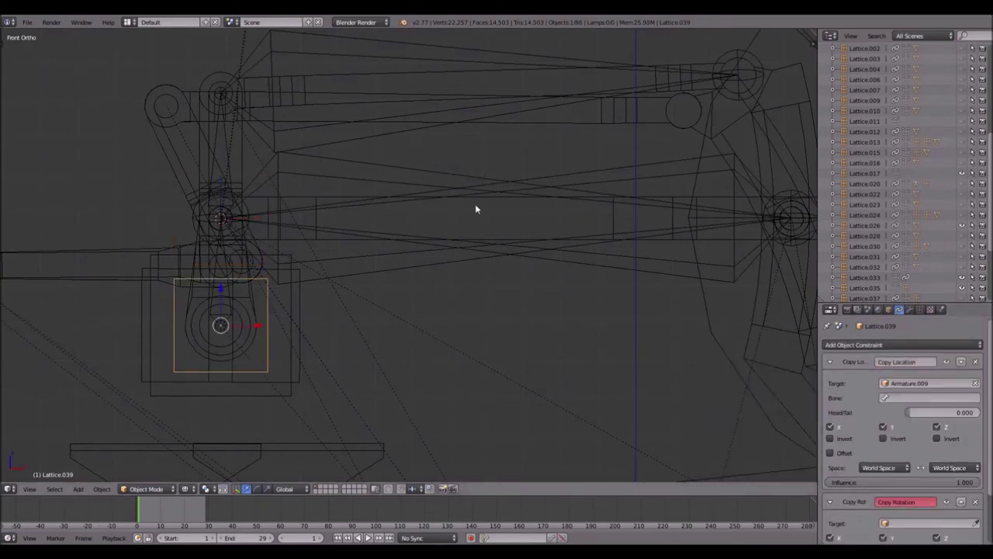
- Set Lattice.039's Copy Location bone to Bone.001 and its Copy Rotation target to Armature.009 with Bone.001
click(943, 395)
click(888, 423)
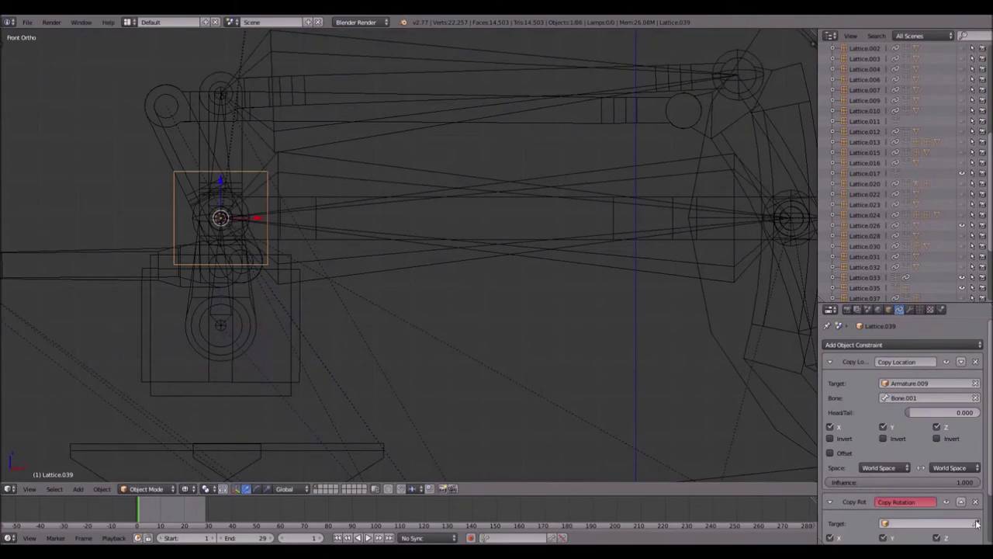
click(377, 166)
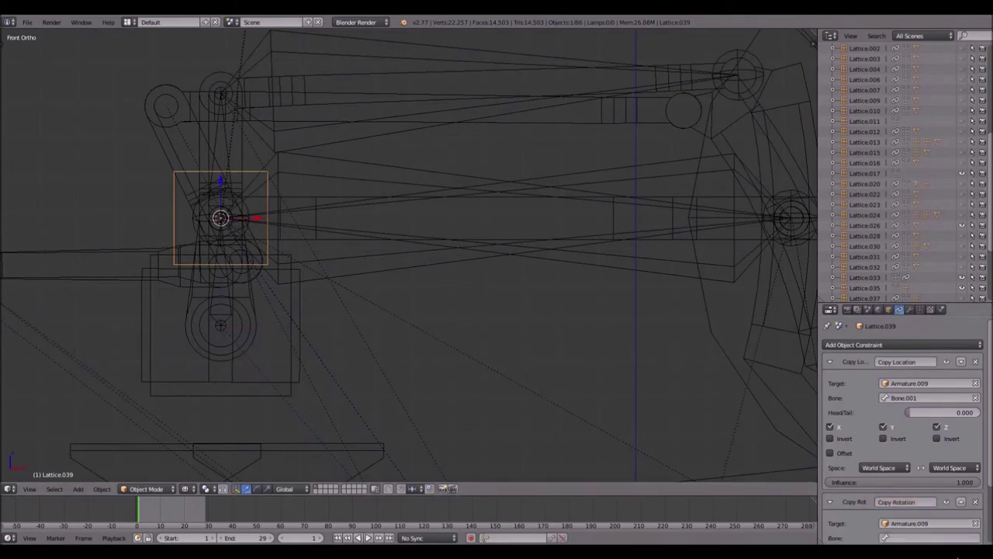
click(931, 538)
click(888, 441)
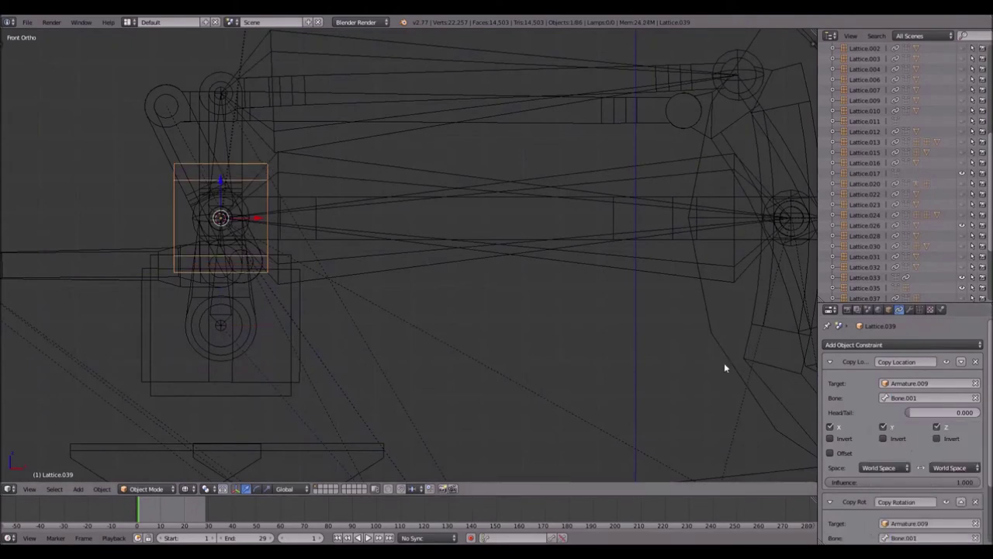
- Parent the long horizontal rod to Lattice.039 as Object
right_click(308, 198)
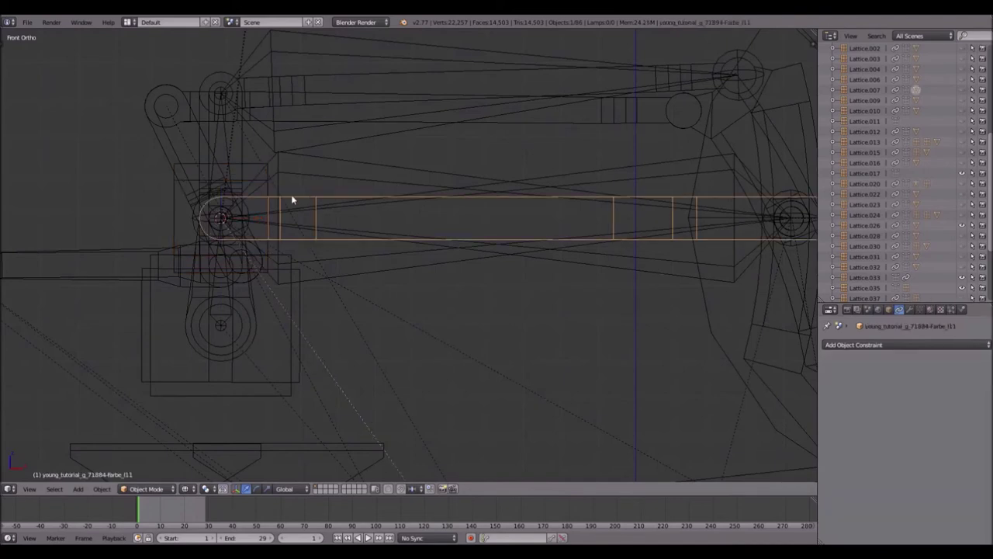
shift+right_click(175, 204)
key(ctrl+p)
click(175, 205)
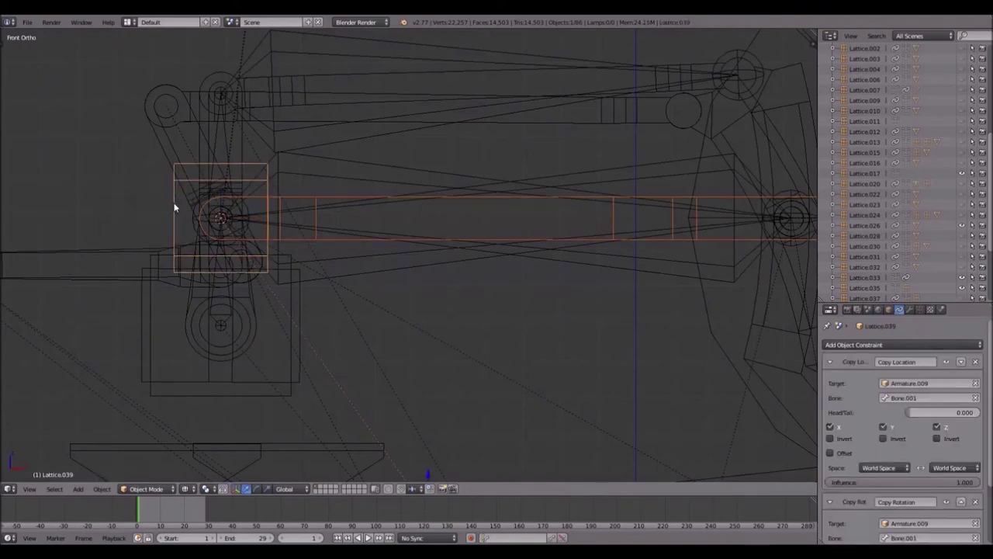
- Select the grey cross shaft with link arms behind the blue arm, using solid shading
right_click(152, 394)
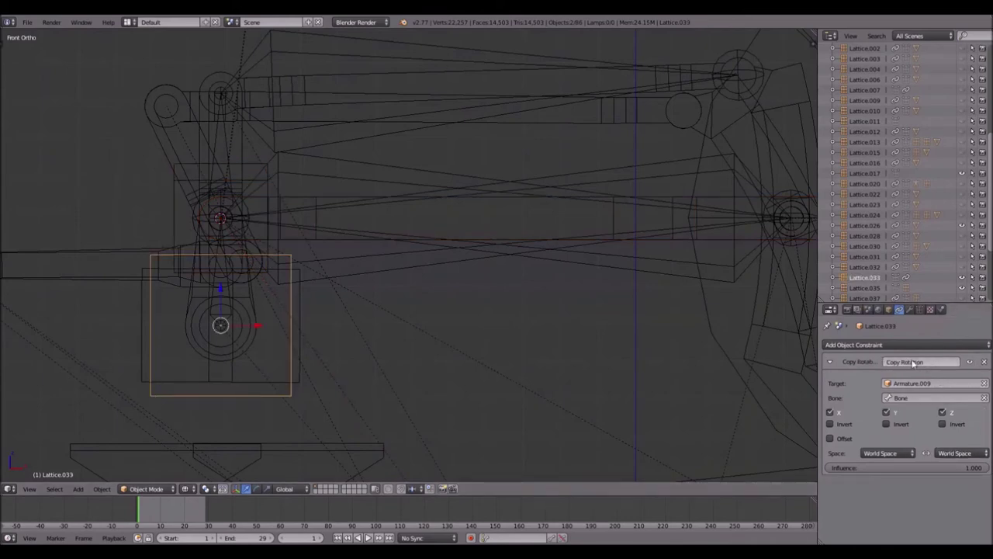
right_click(252, 304)
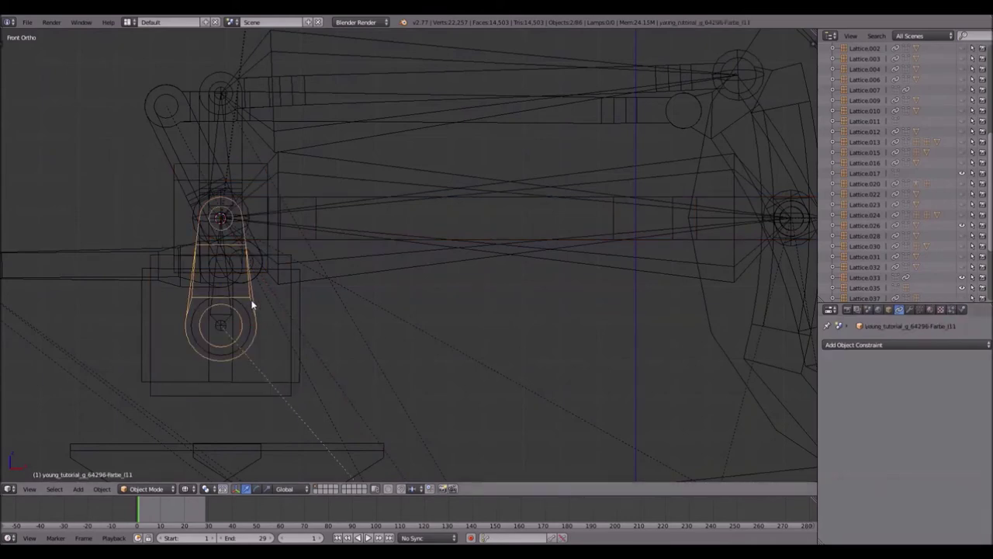
middle_drag(233, 297, 268, 279)
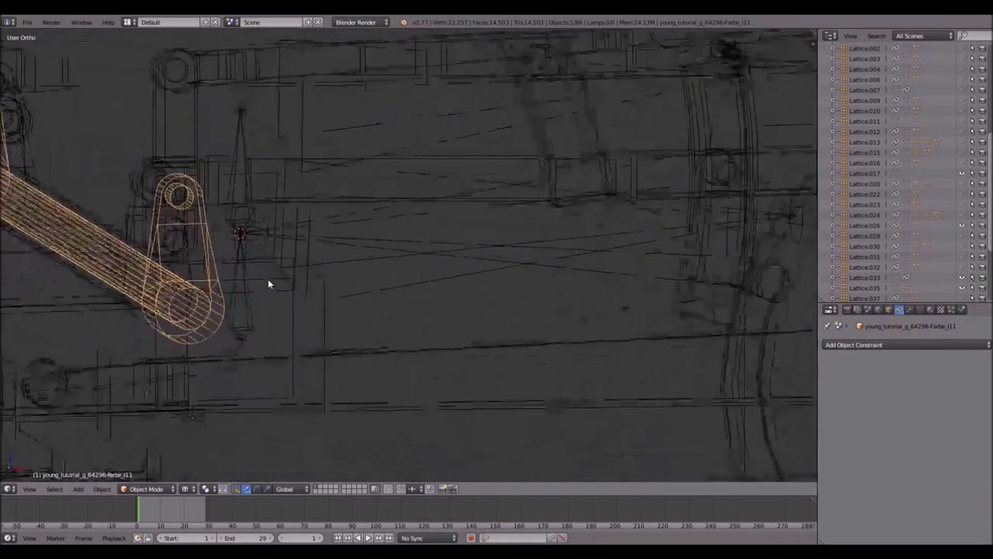
key(z)
middle_drag(226, 242, 227, 239)
right_click(125, 196)
scroll(298, 247, down, 2)
shift+middle_drag(114, 248, 256, 298)
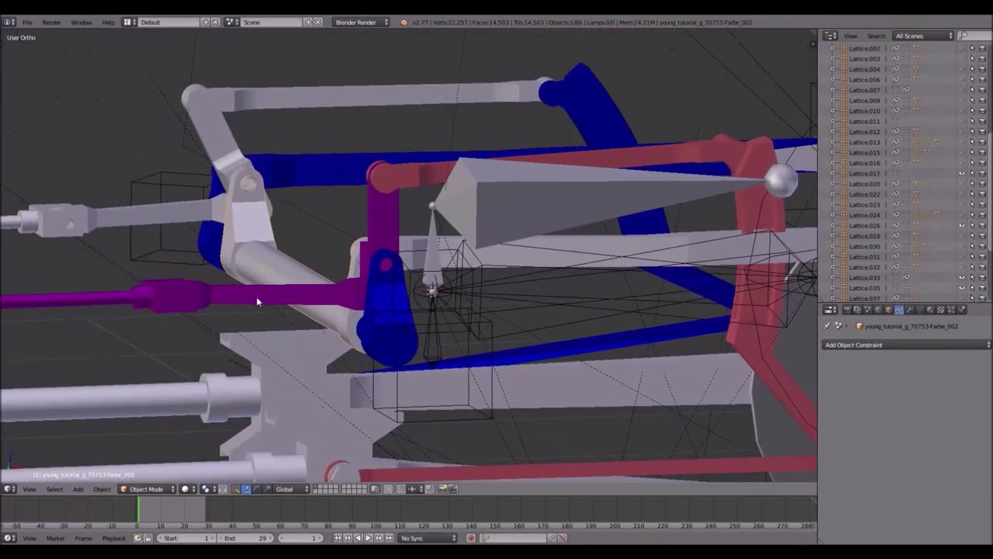
- Try moving the grey cross shaft away from the mechanism, and undo the move
middle_drag(393, 321, 409, 331)
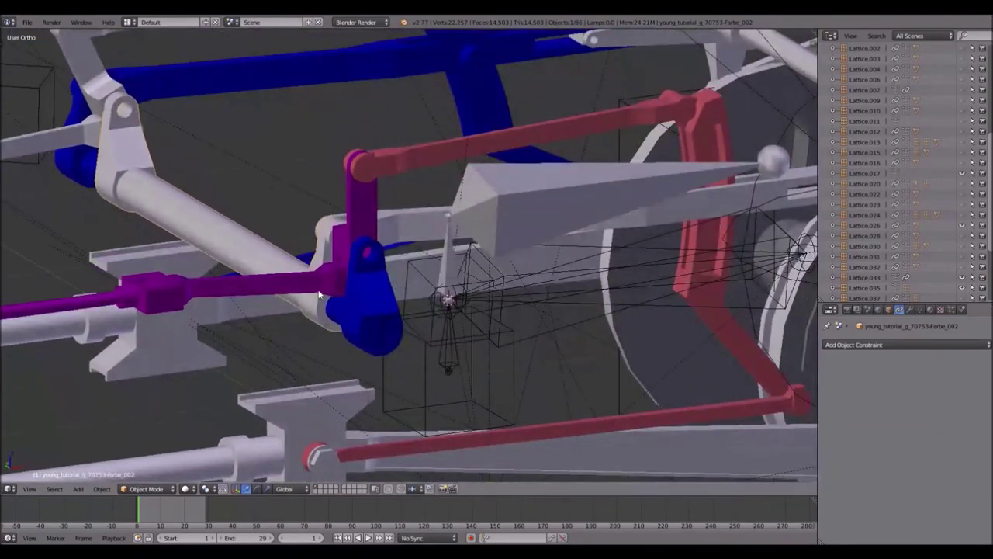
middle_drag(358, 290, 352, 292)
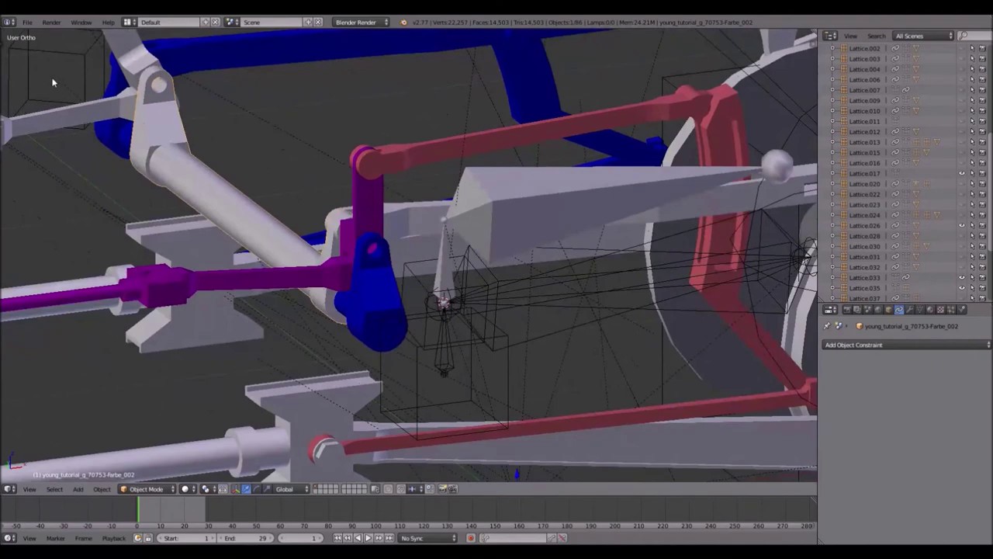
key(g)
right_click(274, 221)
middle_drag(336, 256, 305, 215)
key(g)
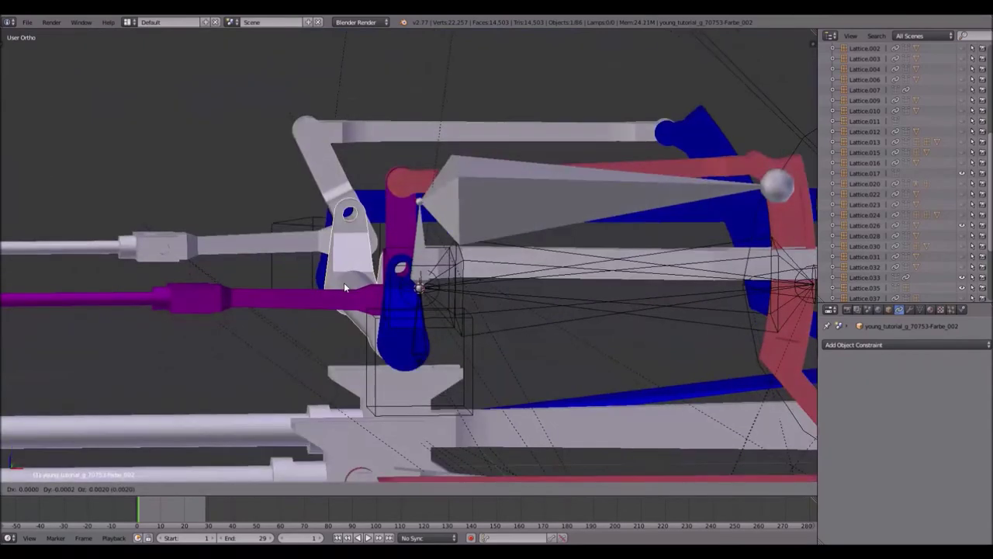
click(125, 76)
middle_drag(126, 76, 167, 116)
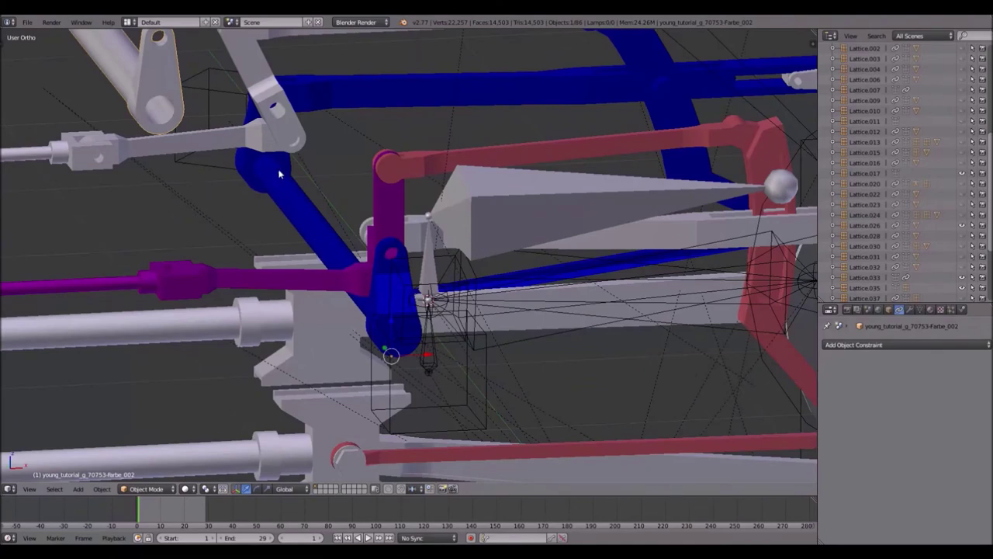
key(ctrl+z)
middle_drag(292, 147, 318, 189)
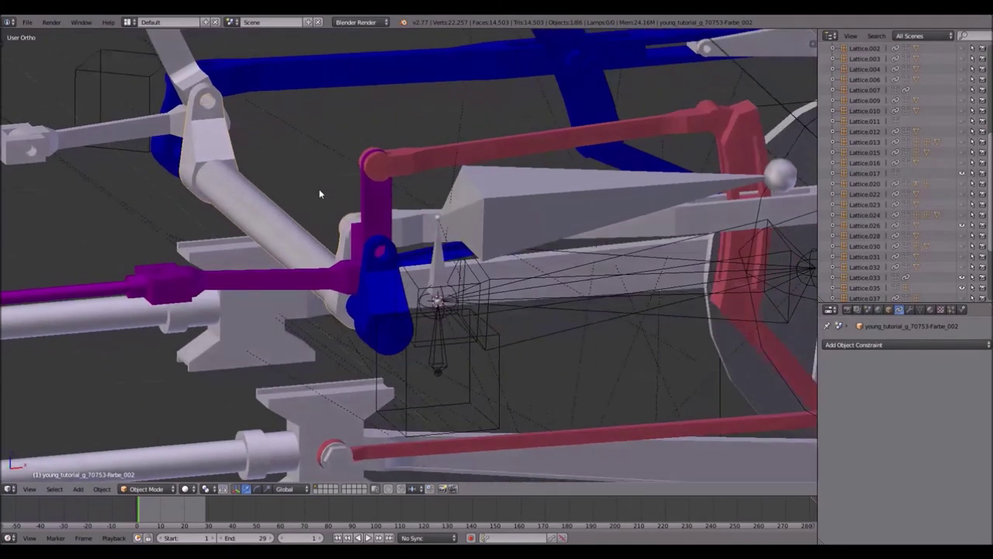
- Parent the grey cross shaft to Lattice.033, working in wireframe
key(z)
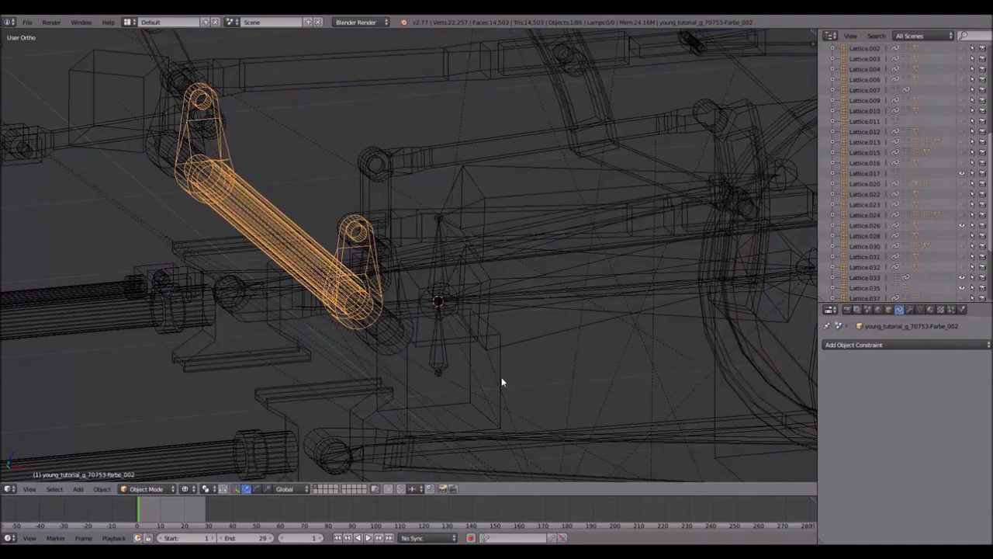
shift+right_click(502, 370)
key(ctrl+p)
click(501, 369)
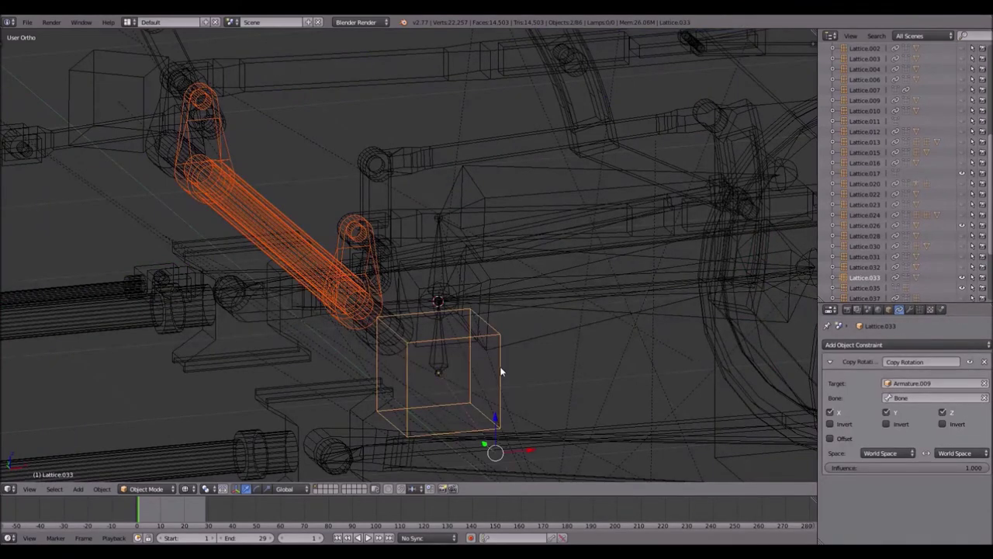
- Play the animation and try rotating Lattice.035 in solid shading to test the parented linkage
key(alt+a)
middle_drag(498, 371, 379, 271)
key(KP_1)
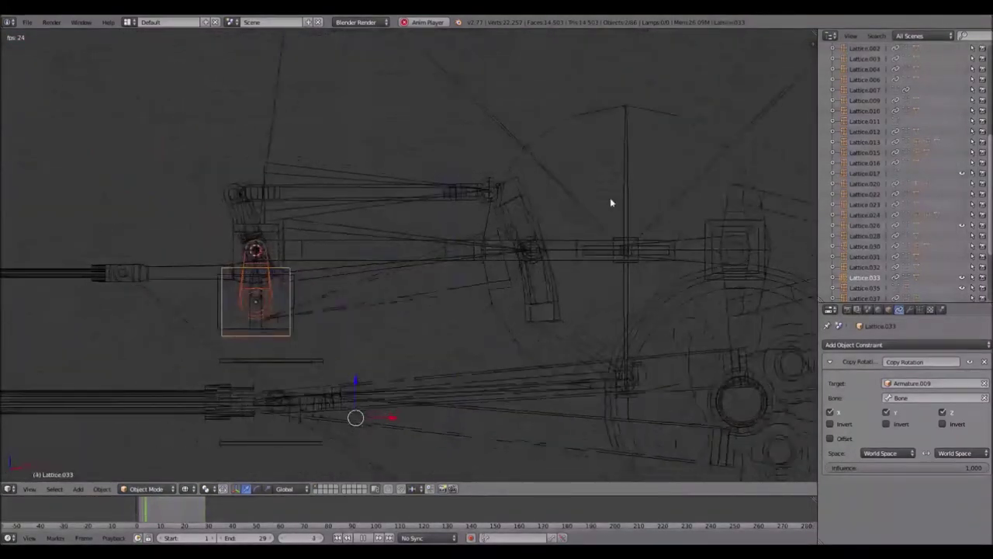
right_click(733, 222)
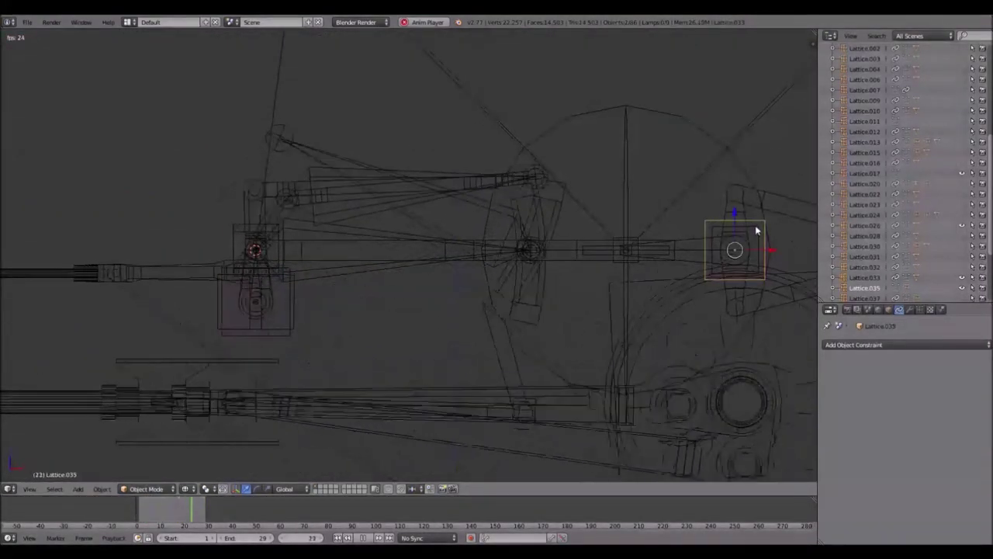
key(z)
key(r)
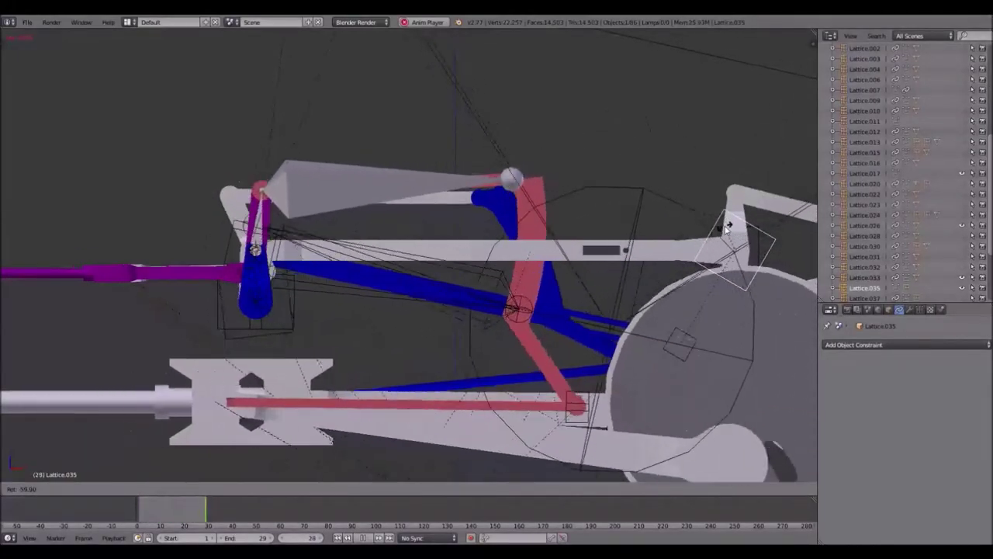
click(728, 226)
middle_drag(336, 174, 372, 199)
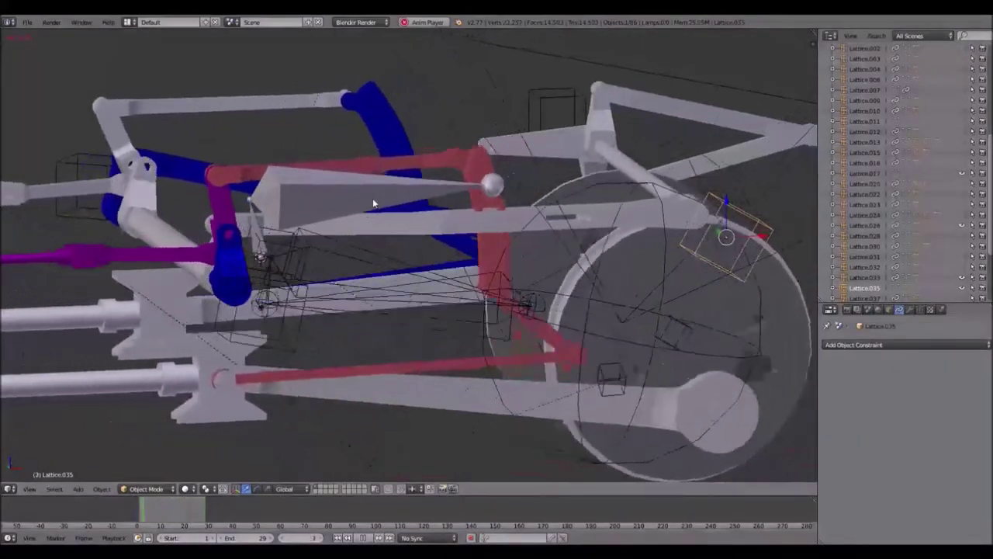
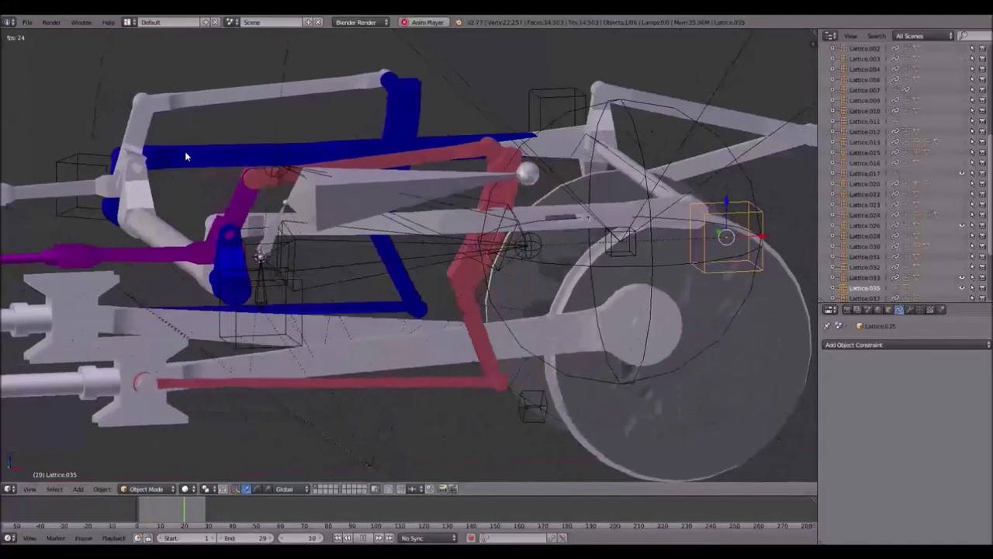
- Stop the animation and check the parent of the long blue rod in its object properties
key(Escape)
right_click(187, 156)
middle_drag(183, 158, 187, 163)
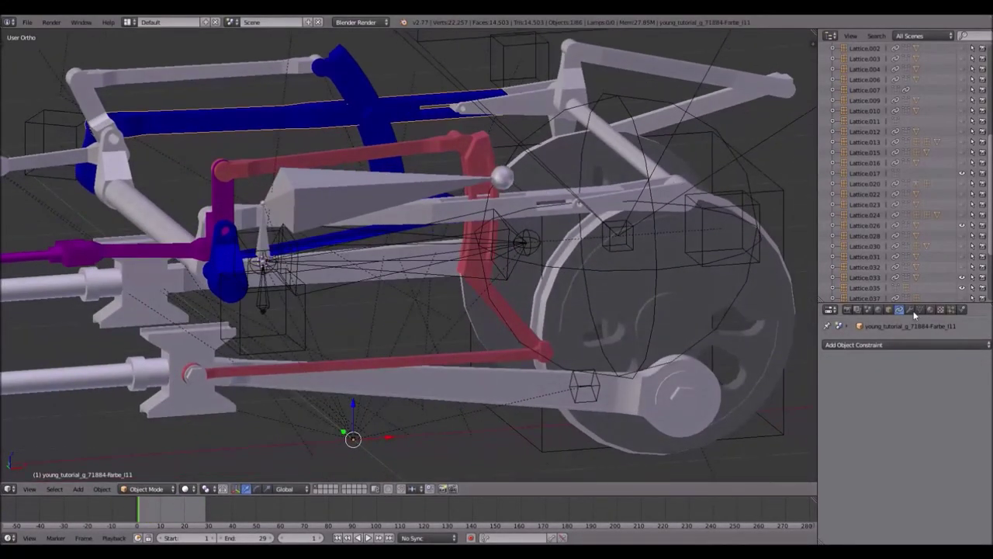
click(889, 309)
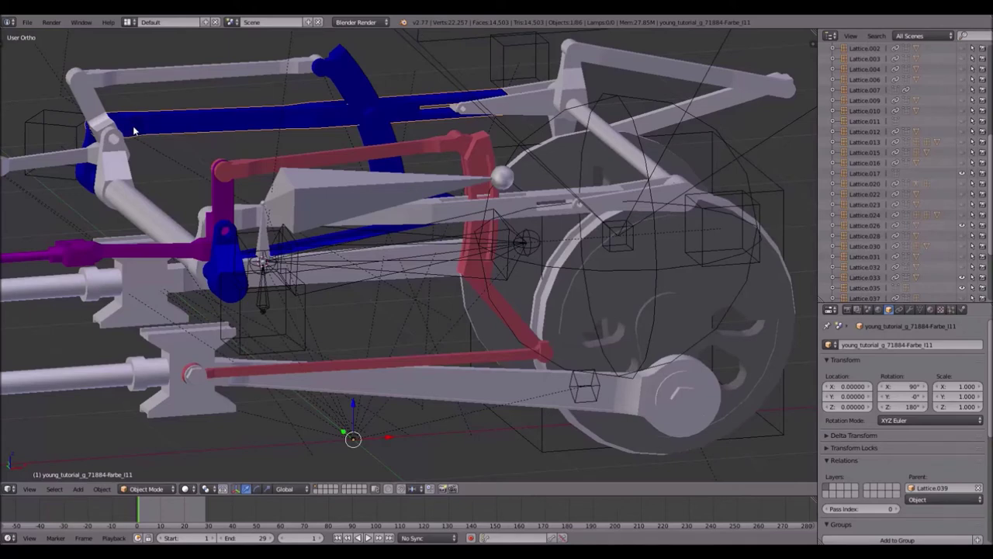
- Undo the Lattice.035 rotation and the cross shaft's parenting to Lattice.033
key(ctrl+z)
key(ctrl+z)
key(ctrl+z)
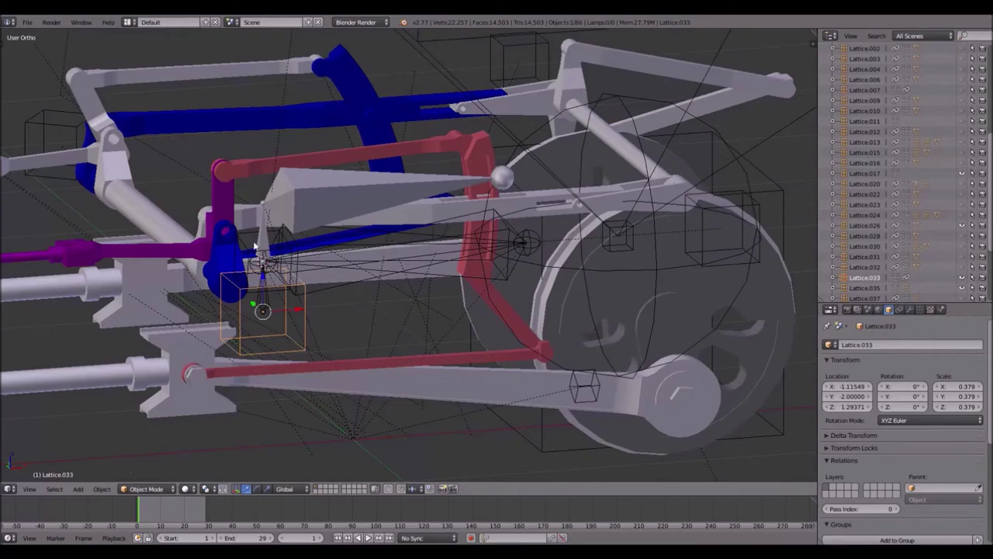
- Play the animation and clear the rotation of Lattice.035
key(alt+a)
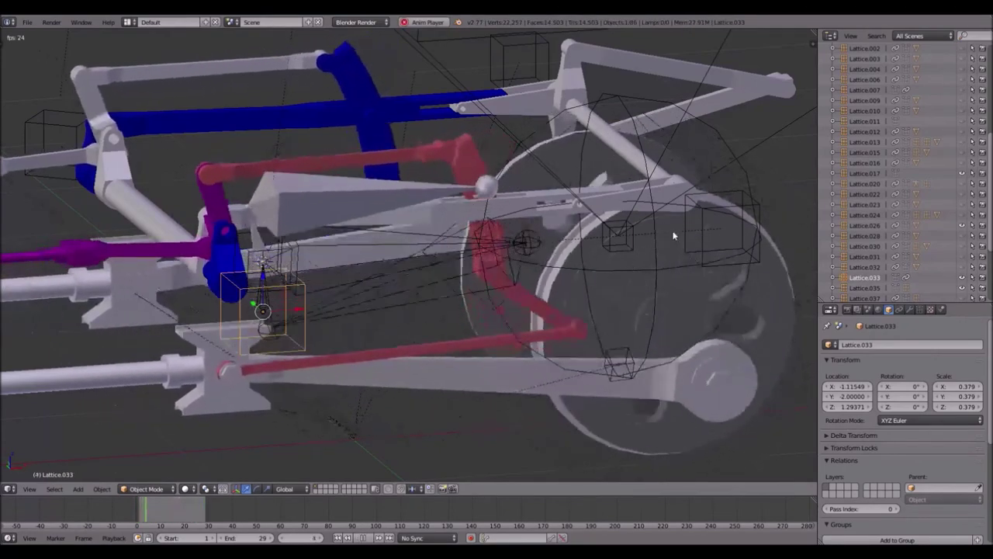
right_click(766, 213)
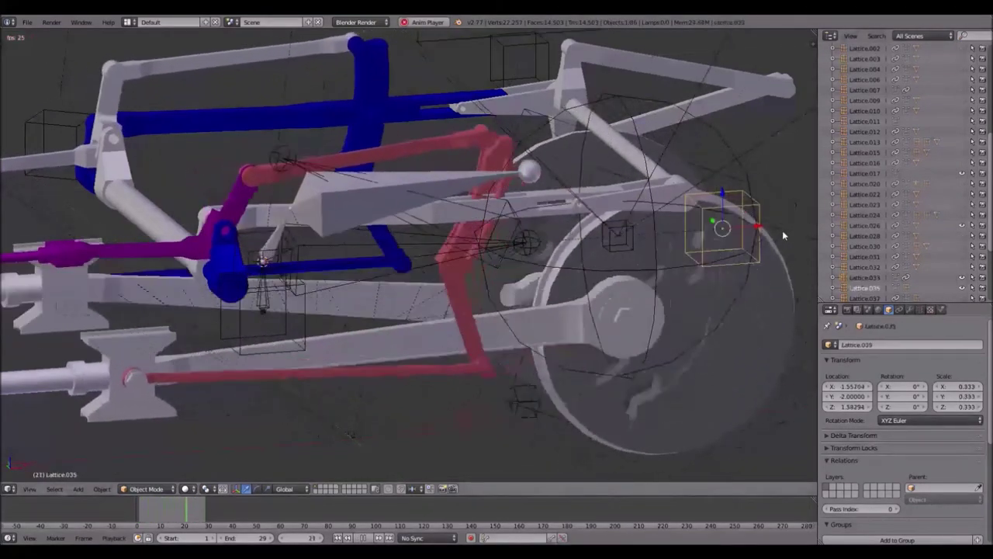
key(alt+r)
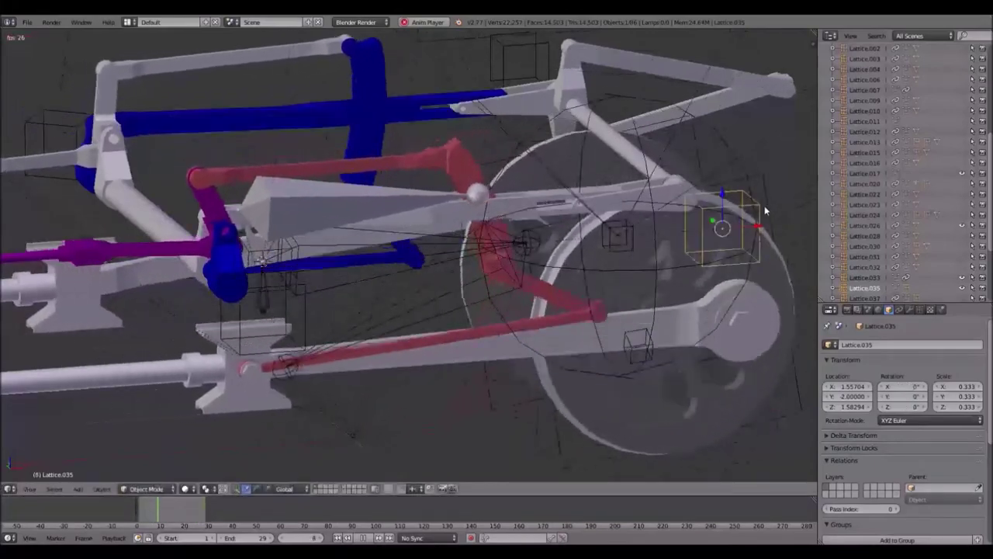
- Undo the rotation clearing and the long rod's parenting to Lattice.039
key(ctrl+z)
key(ctrl+z)
key(ctrl+z)
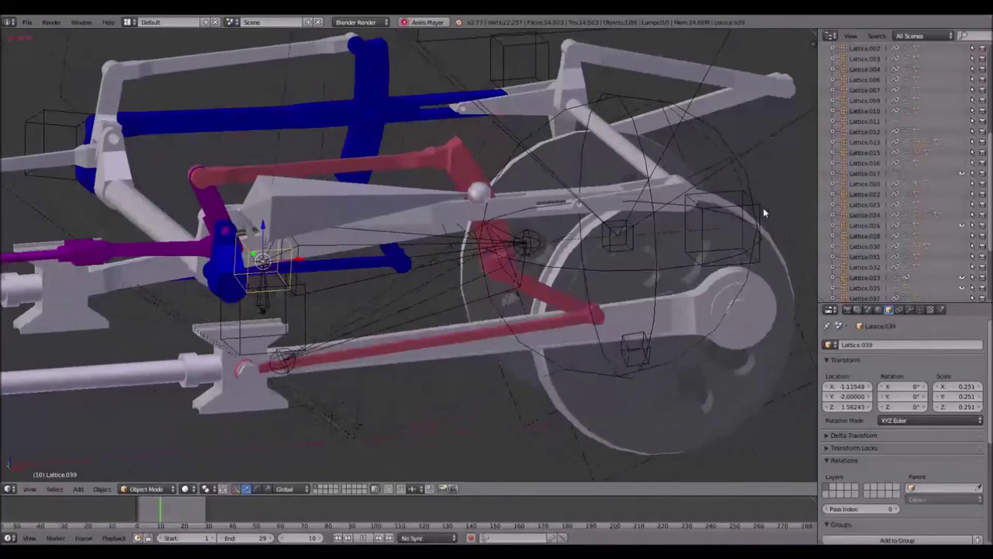
right_click(761, 206)
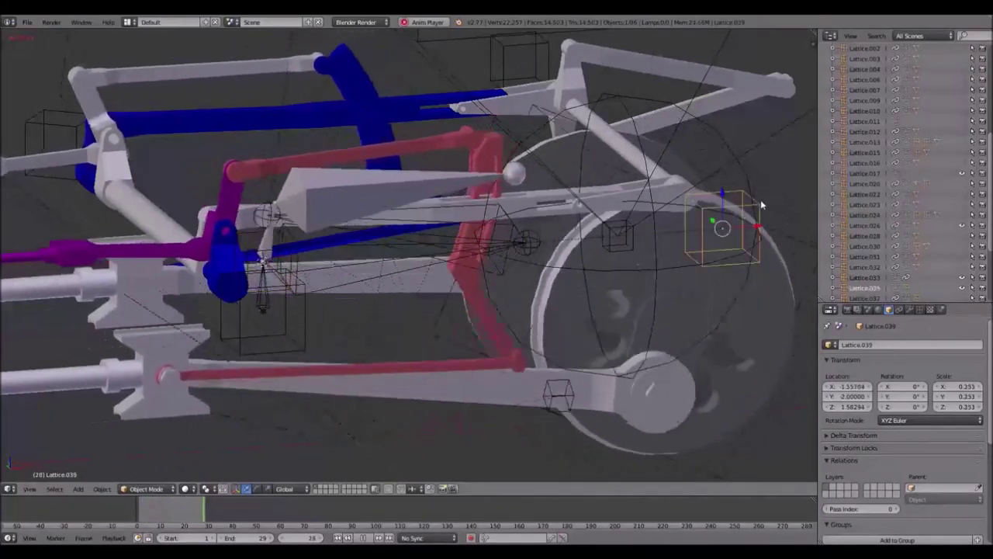
key(r)
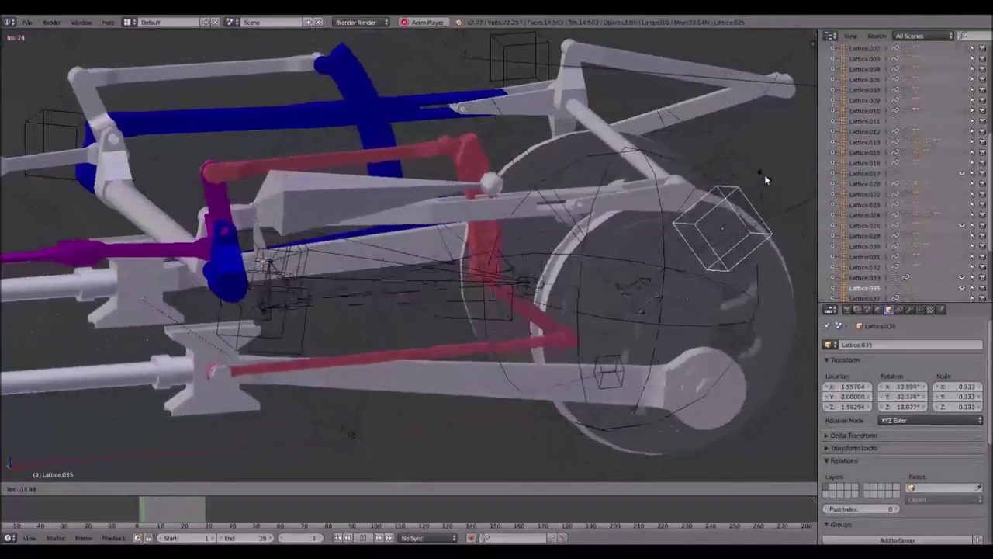
key(Escape)
- Examine the moving link pivot around Lattice.039 up close from the front, and stop the animation
key(KP_1)
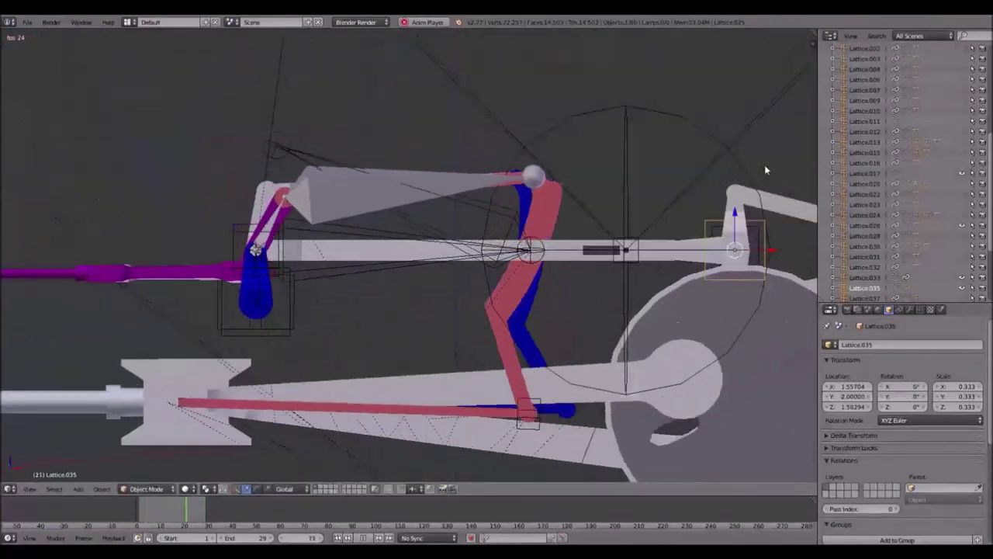
scroll(373, 222, up, 3)
shift+middle_drag(250, 219, 327, 206)
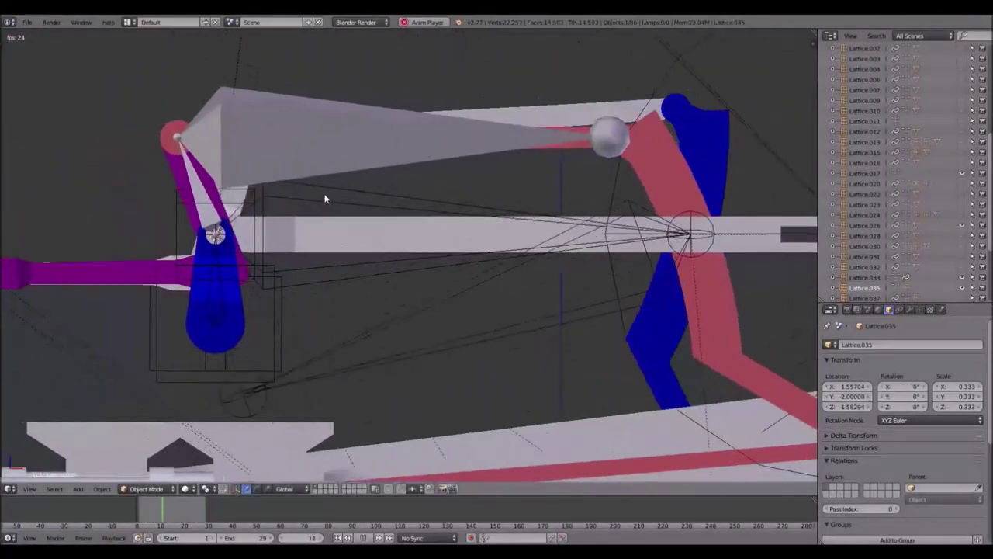
key(Escape)
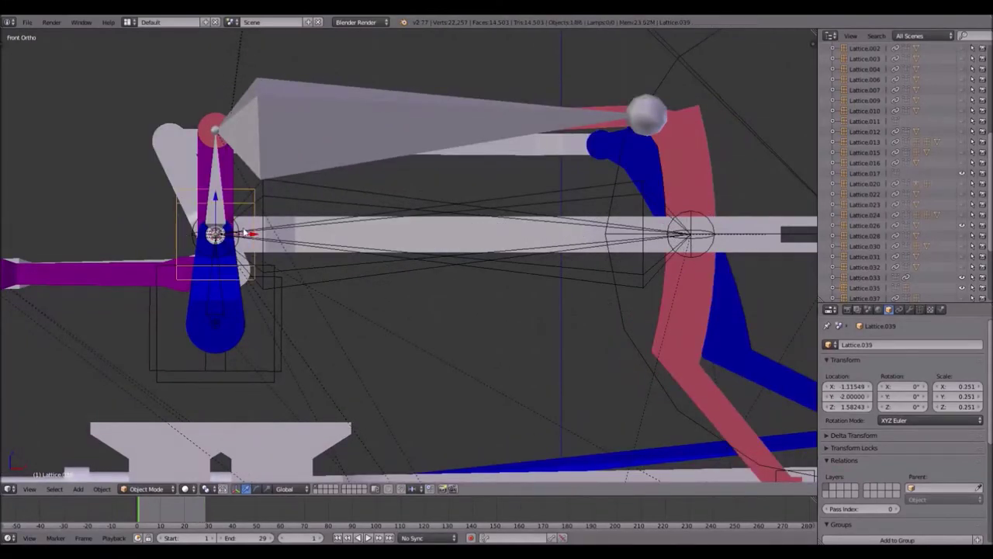
key(z)
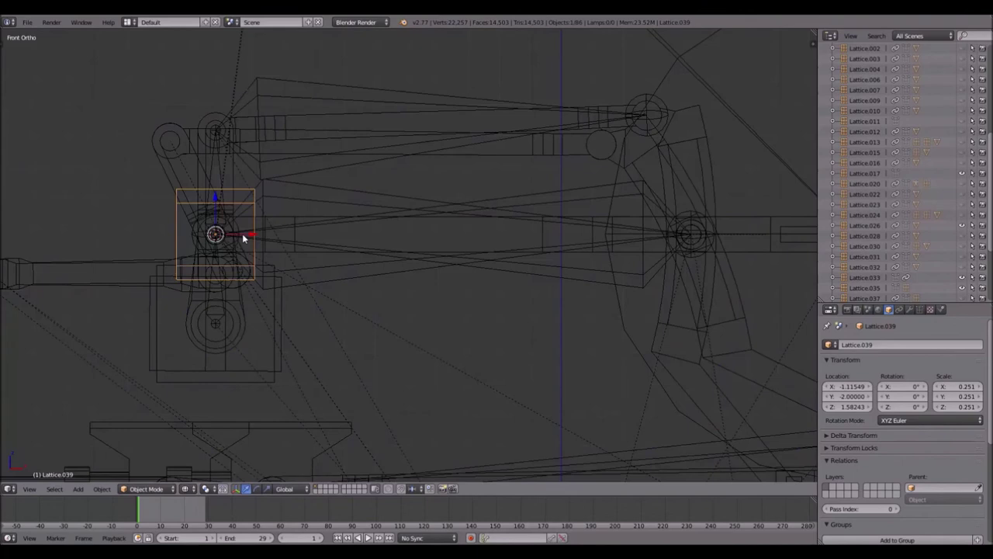
key(shift+a)
click(243, 234)
key(s)
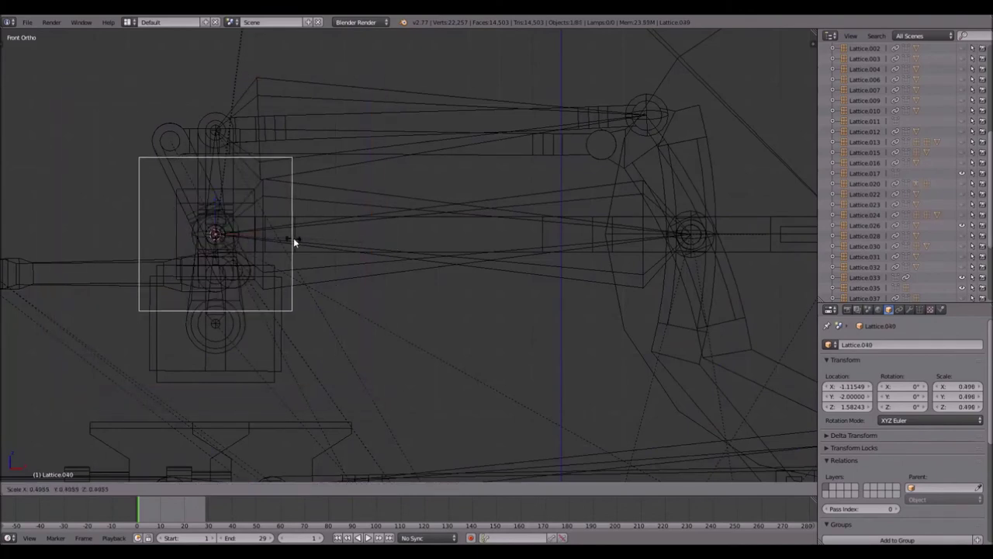
click(293, 237)
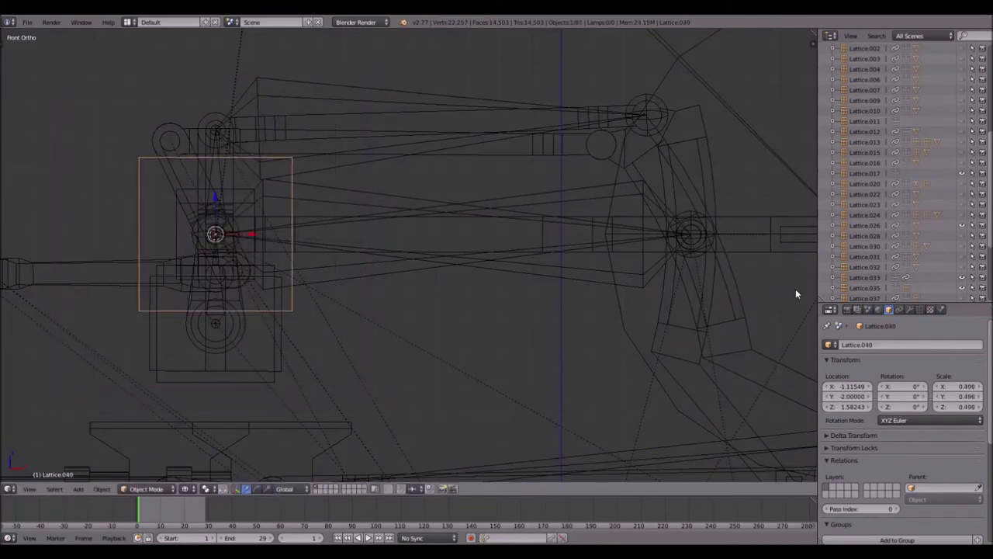
click(900, 310)
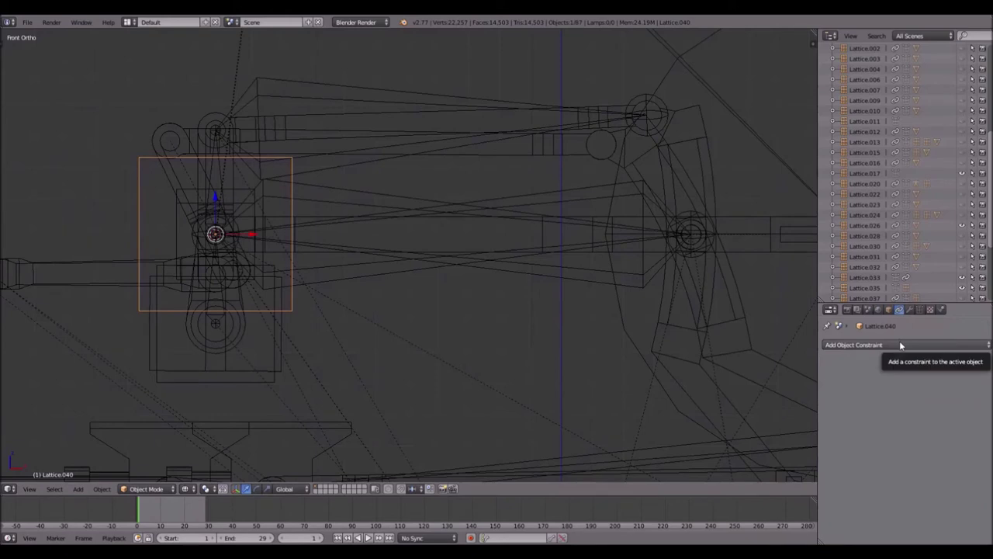
scroll(893, 262, down, 3)
click(867, 257)
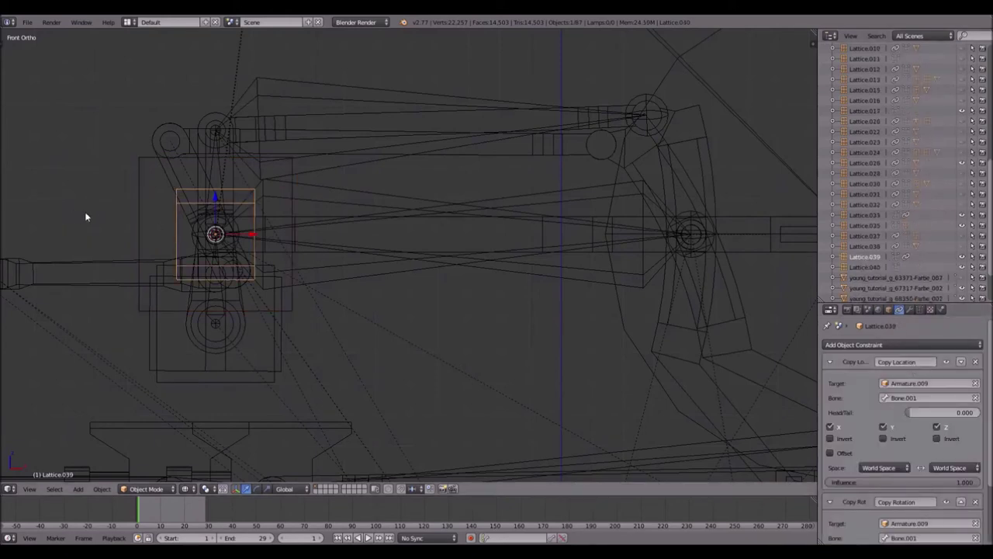
key(x)
click(151, 208)
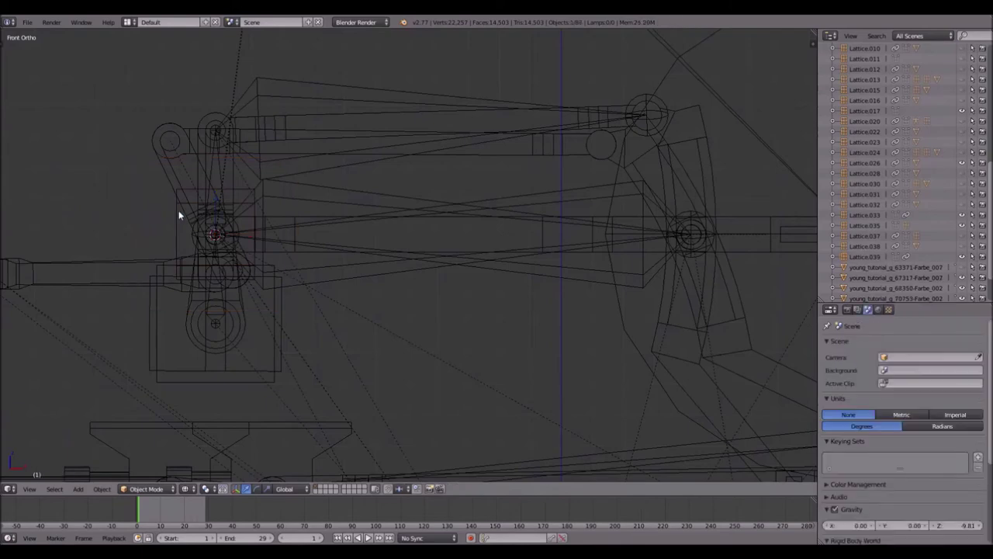
- Parent the long horizontal rod young_tutorial_g_71903-Farbe_002 to Lattice.039
right_click(183, 222)
right_click(184, 232)
middle_drag(185, 232, 209, 247)
right_click(323, 170)
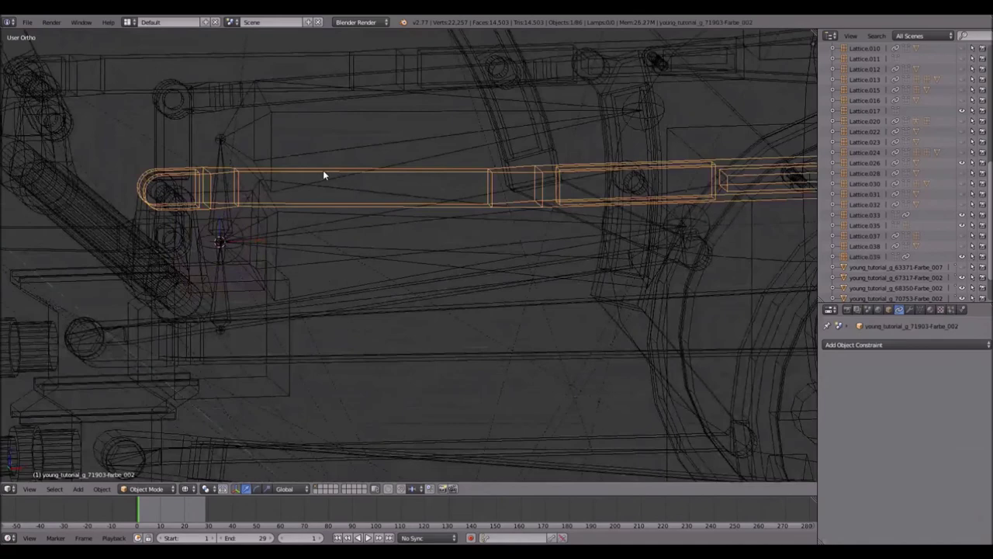
key(KP_1)
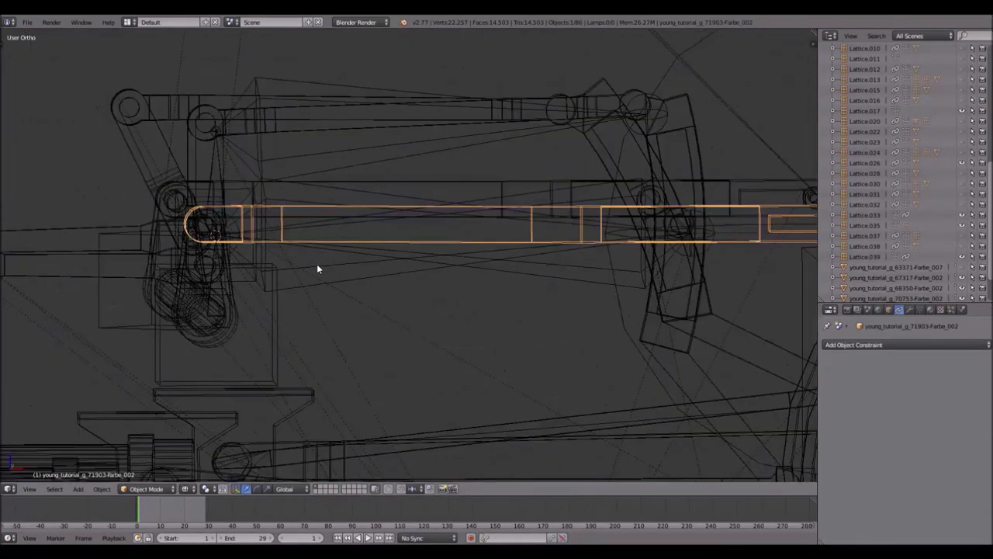
right_click(179, 230)
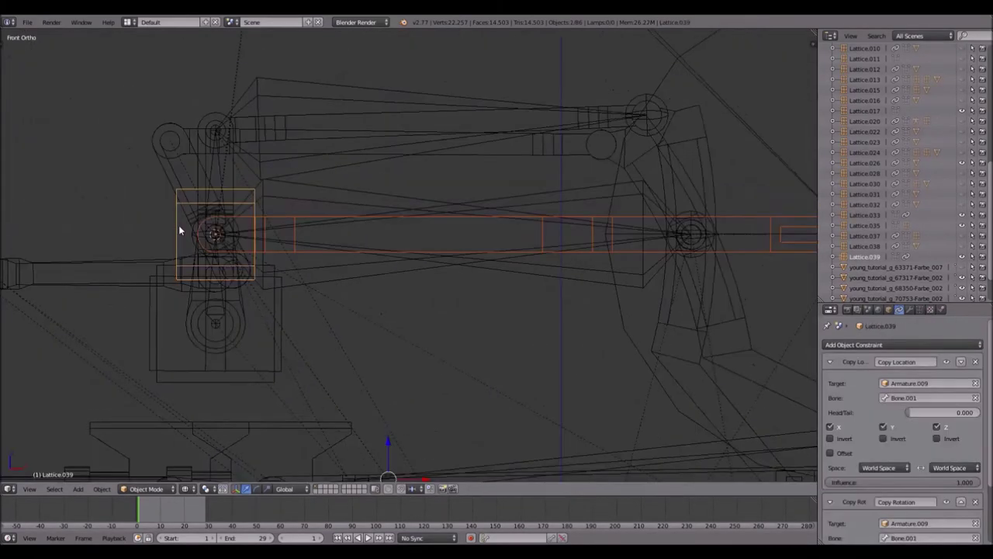
key(ctrl+p)
click(178, 225)
- Rotate Lattice.035 and play the animation to check how the parented long rod moves, then stop playback
scroll(250, 240, down, 3)
right_click(750, 211)
click(742, 224)
key(alt+a)
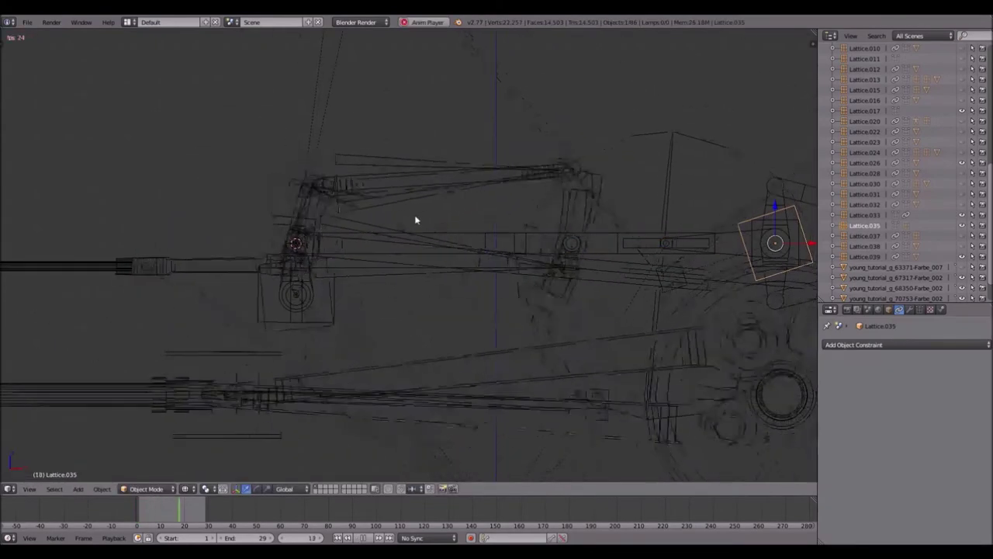
key(z)
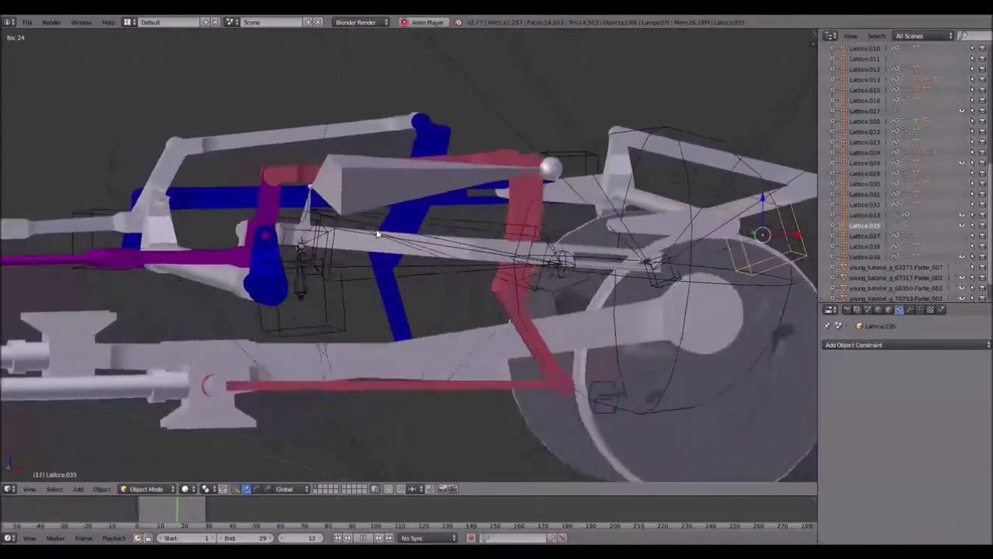
key(Escape)
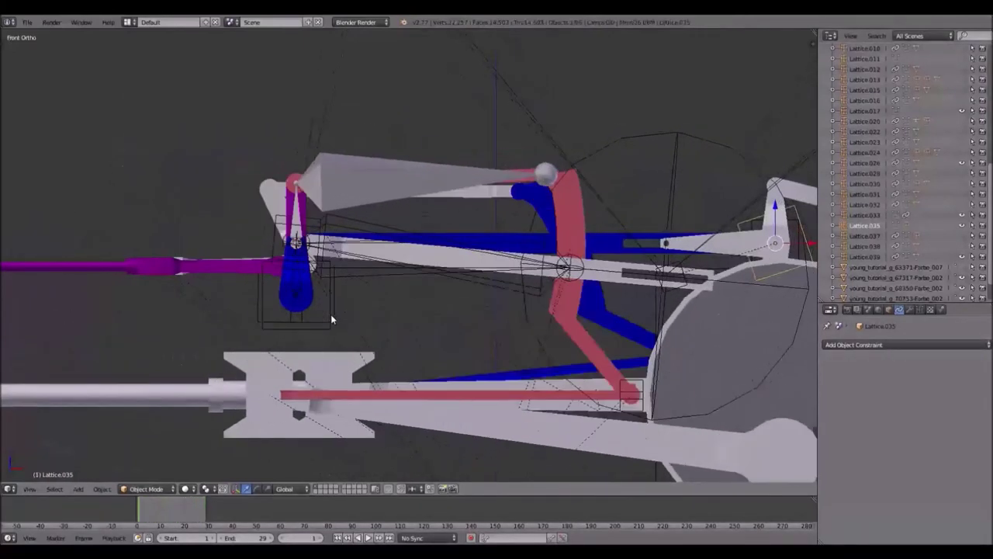
- Parent the cross shaft young_tutorial_g_70753-Farbe_002 between the two blue links to Lattice.033
scroll(323, 299, up, 2)
right_click(292, 361)
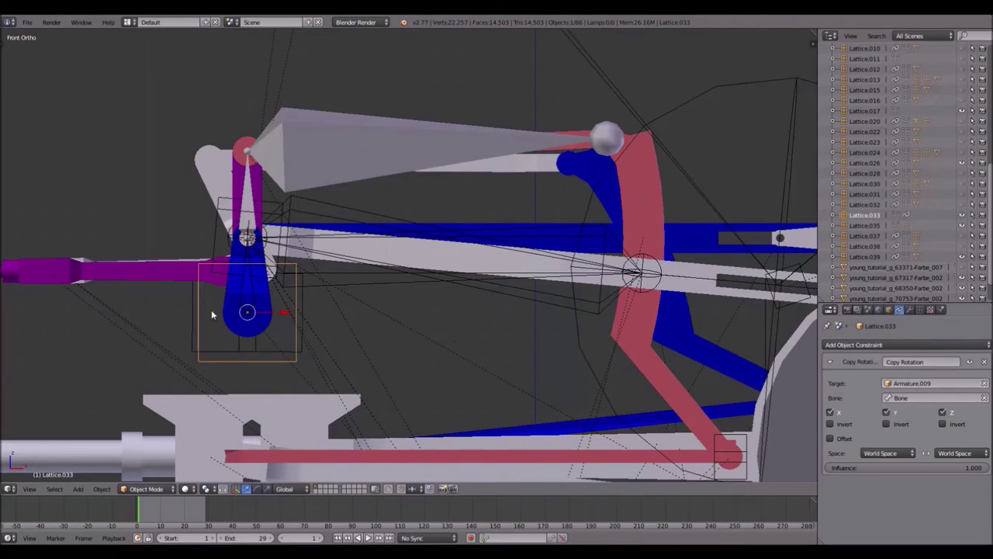
middle_drag(267, 329, 137, 247)
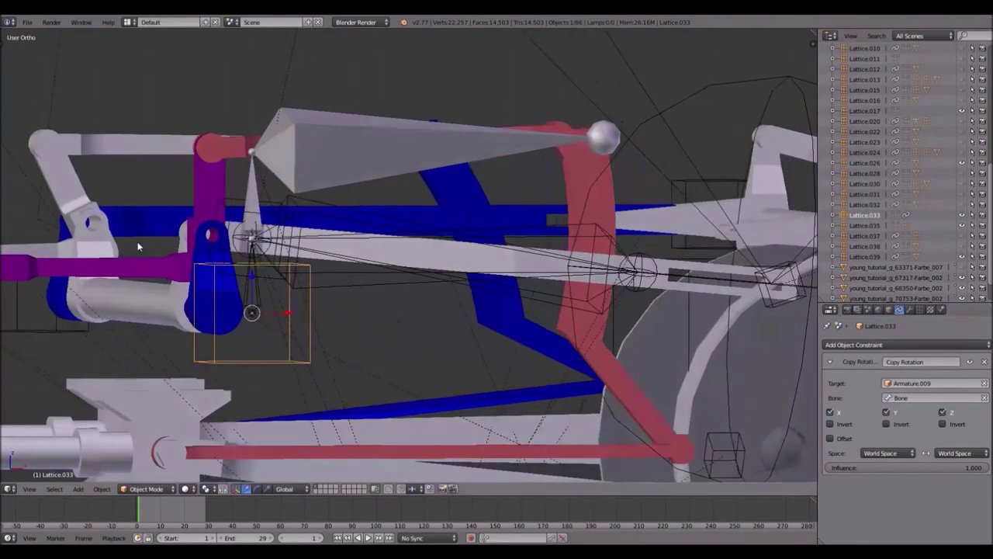
right_click(121, 296)
key(z)
key(z)
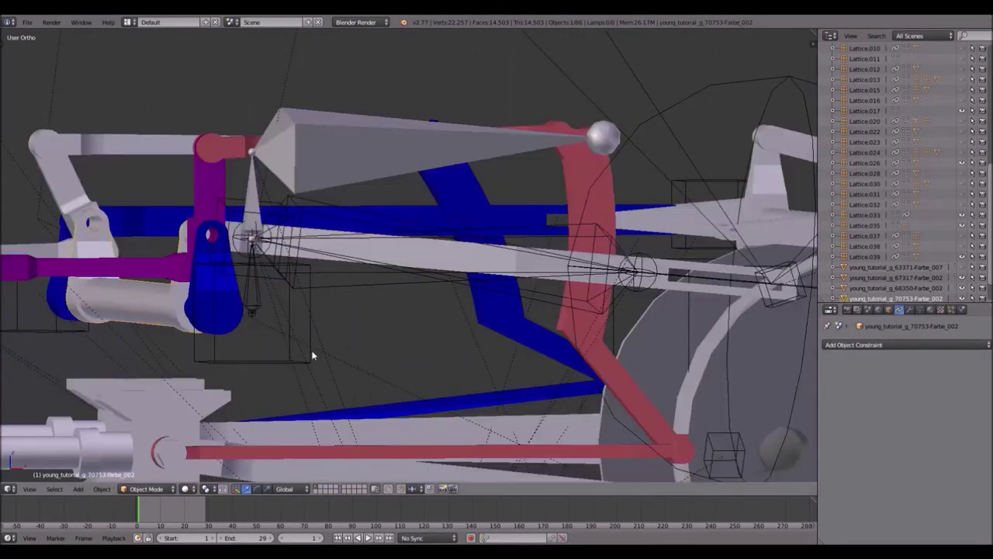
right_click(312, 363)
key(ctrl+p)
click(311, 363)
- Play the animation to examine the cross shaft's motion with Lattice.033, then stop it in the front view
key(alt+a)
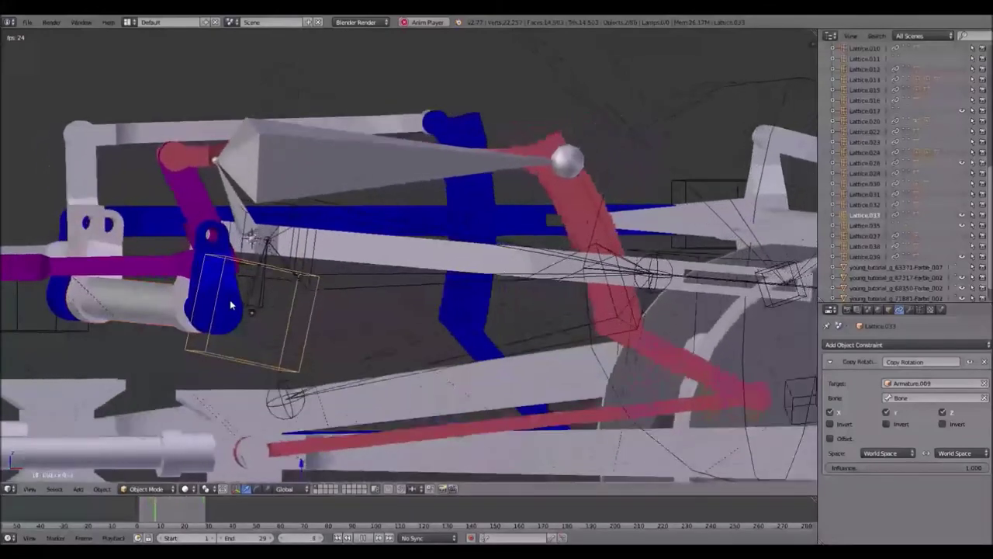
key(z)
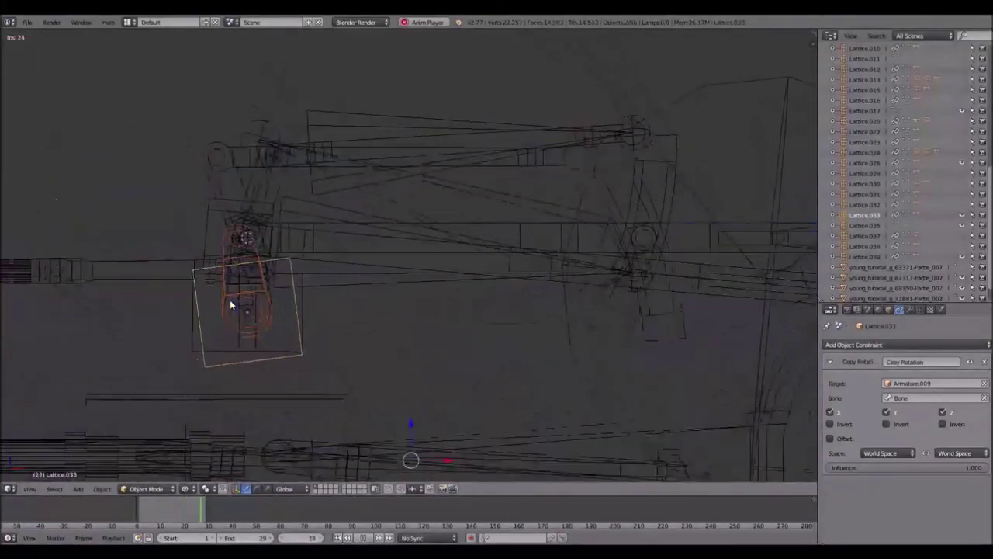
key(Escape)
key(KP_1)
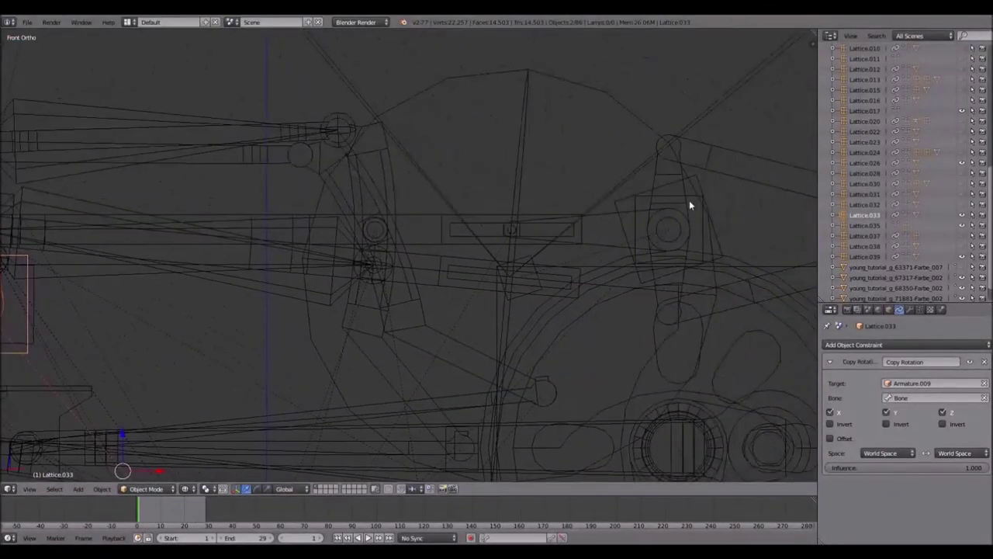
- Try another rotation of Lattice.035 and reset the lattice to its unrotated position
right_click(699, 180)
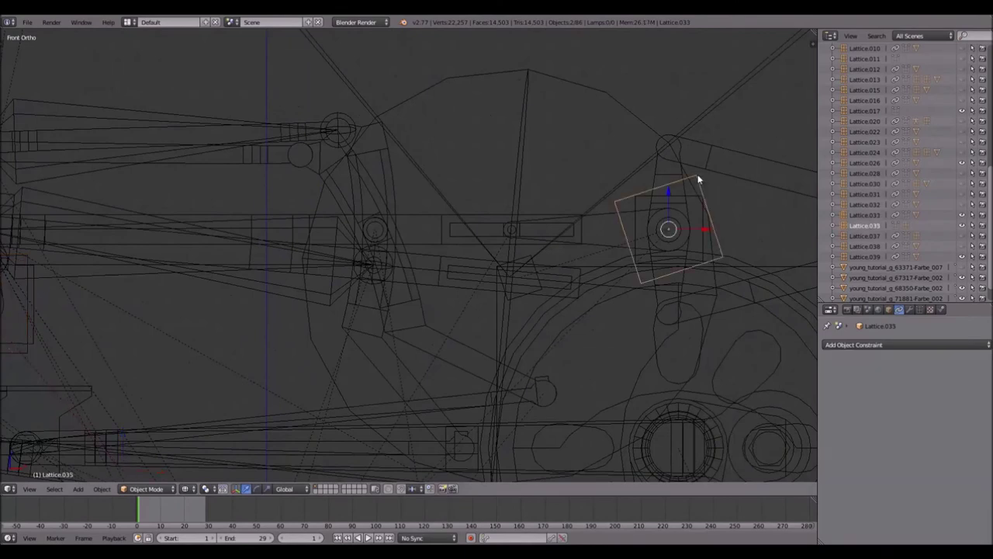
key(r)
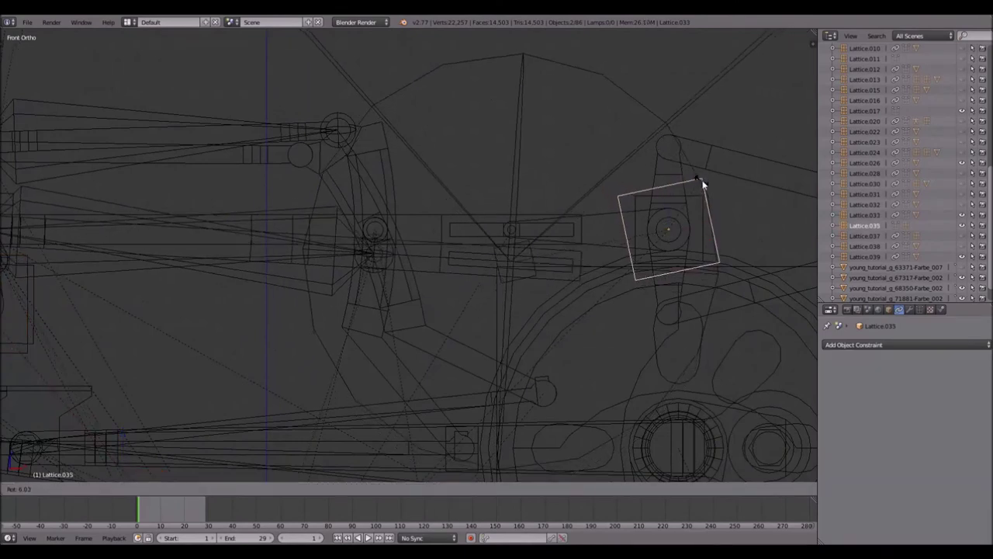
click(706, 189)
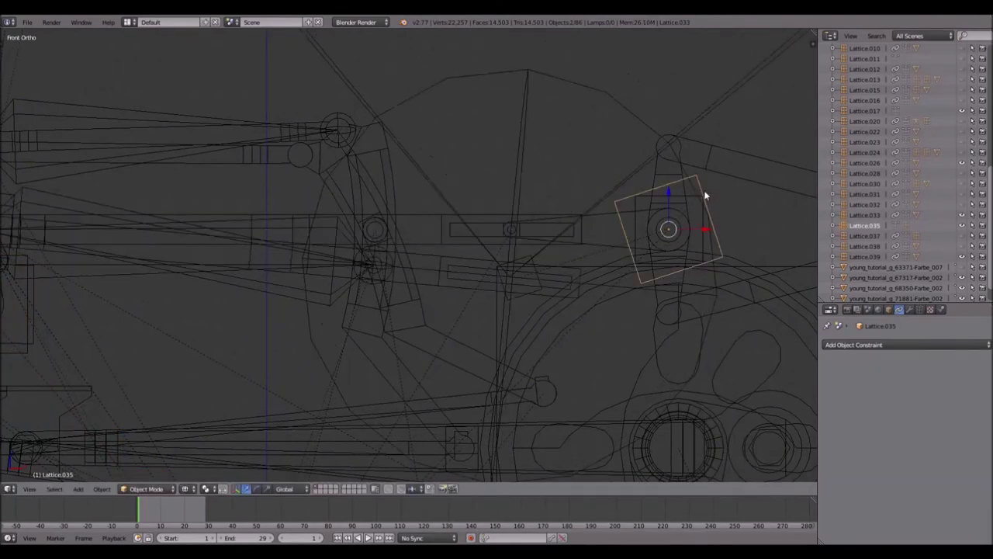
key(ctrl+z)
- Snap the 3D cursor to Lattice.034 and add a new lattice there, scaled slightly larger than Lattice.034
scroll(605, 209, up, 4)
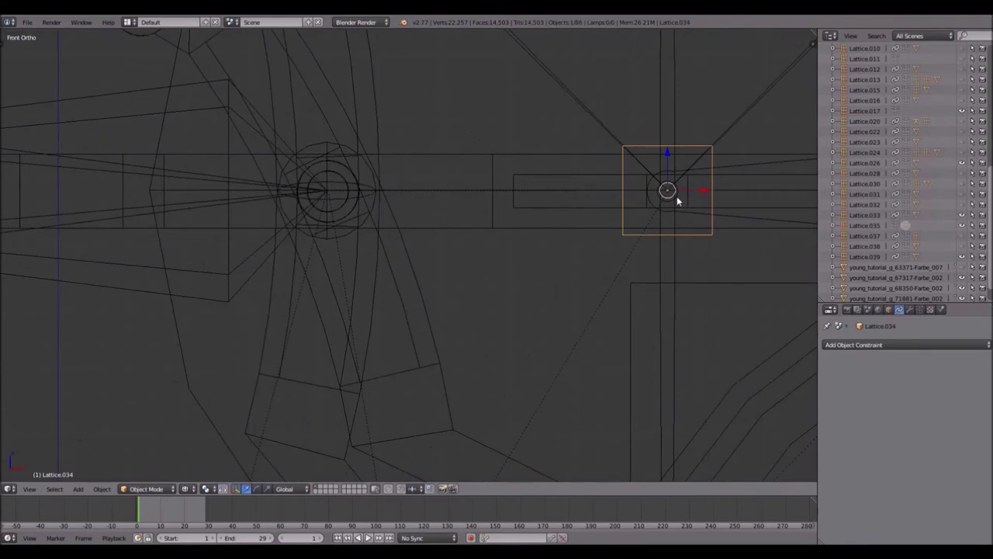
key(shift+s)
click(677, 198)
shift+middle_drag(677, 197, 416, 232)
key(shift+a)
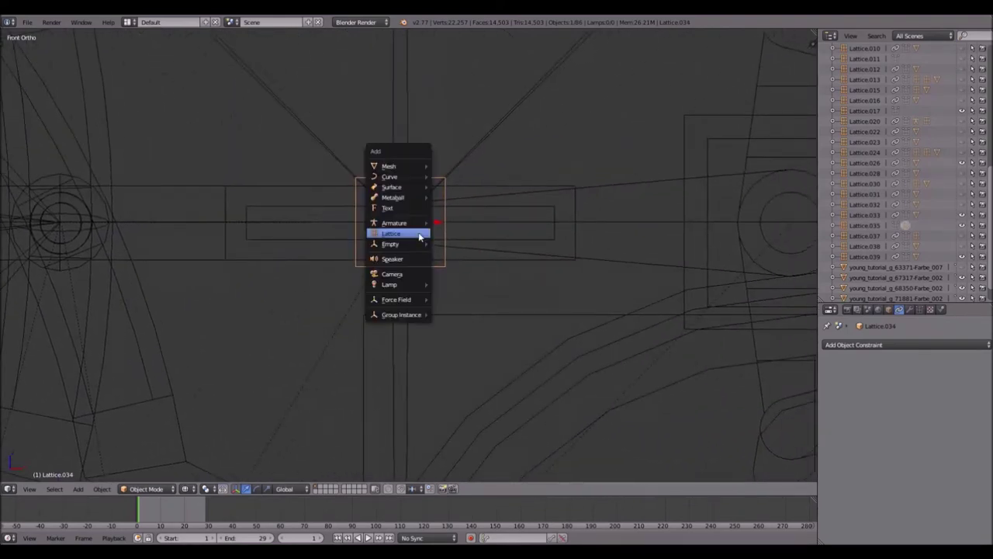
click(422, 230)
key(s)
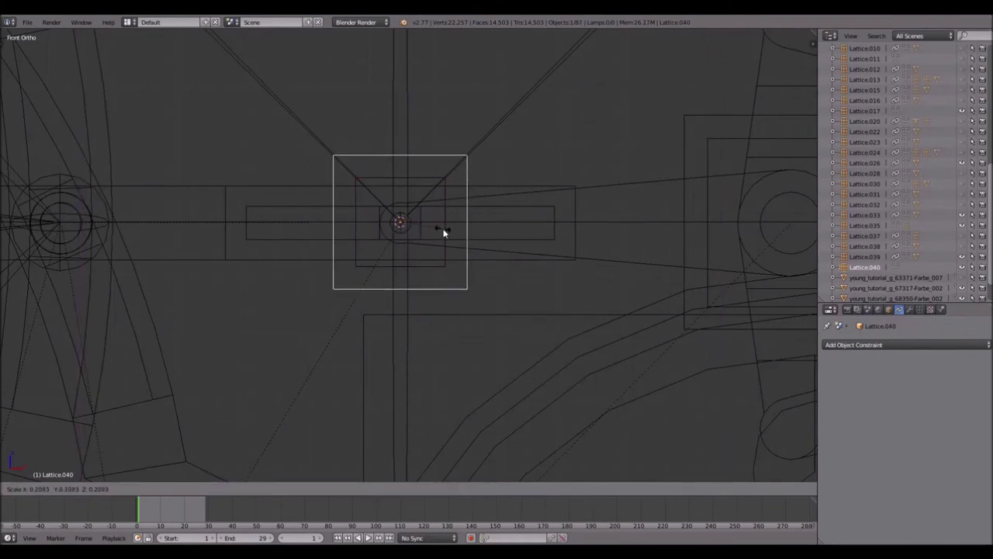
click(448, 233)
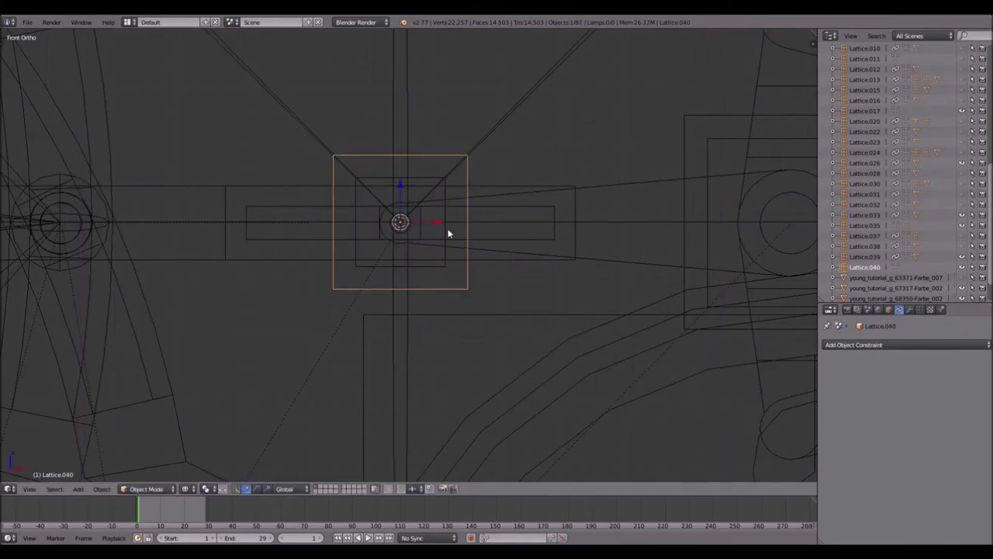
- Add a Copy Location constraint to Lattice.040 with Lattice.034 as its target
right_click(439, 267)
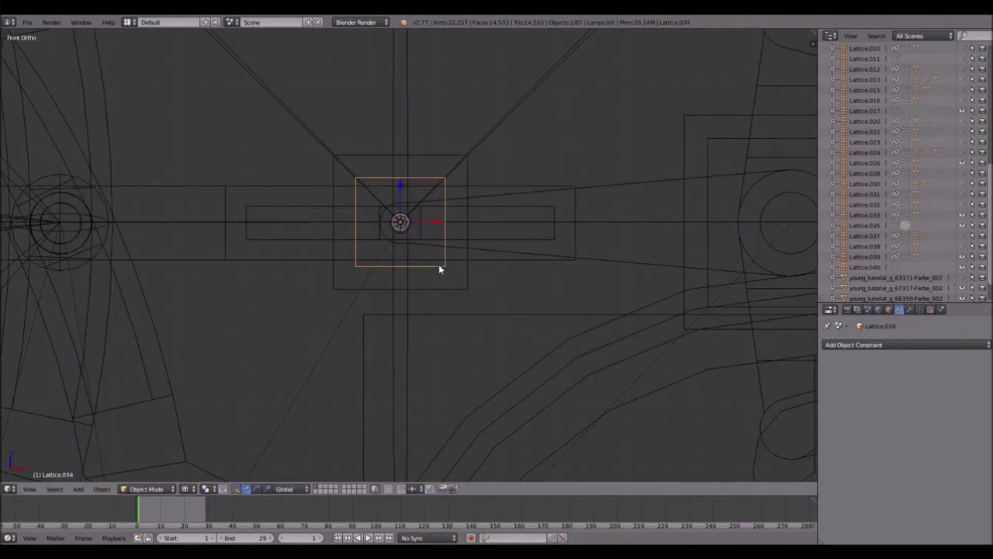
right_click(460, 289)
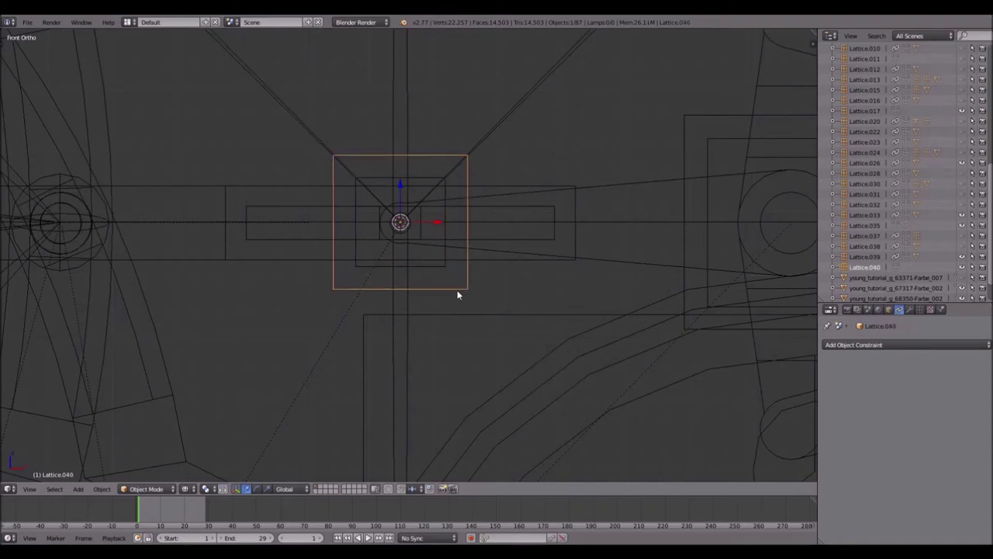
click(890, 345)
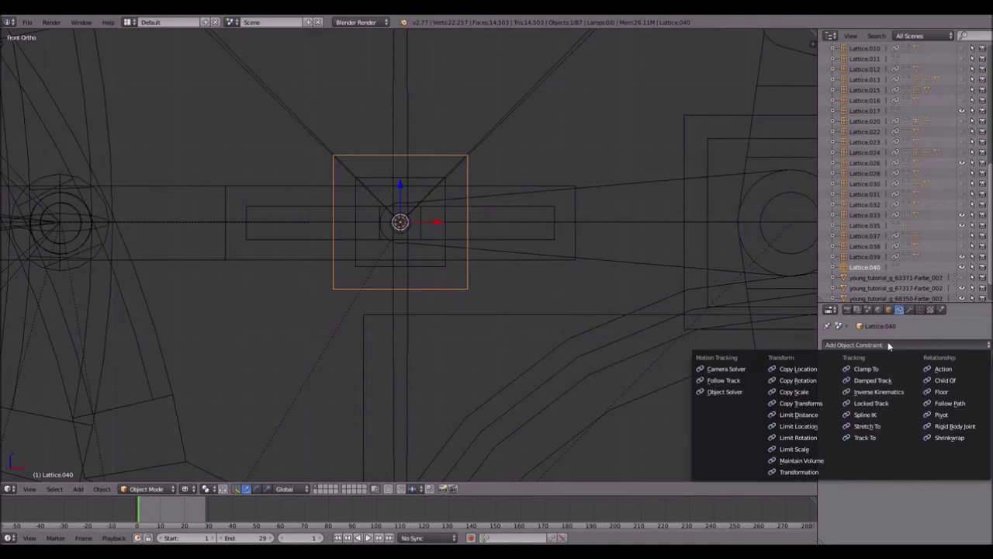
click(798, 370)
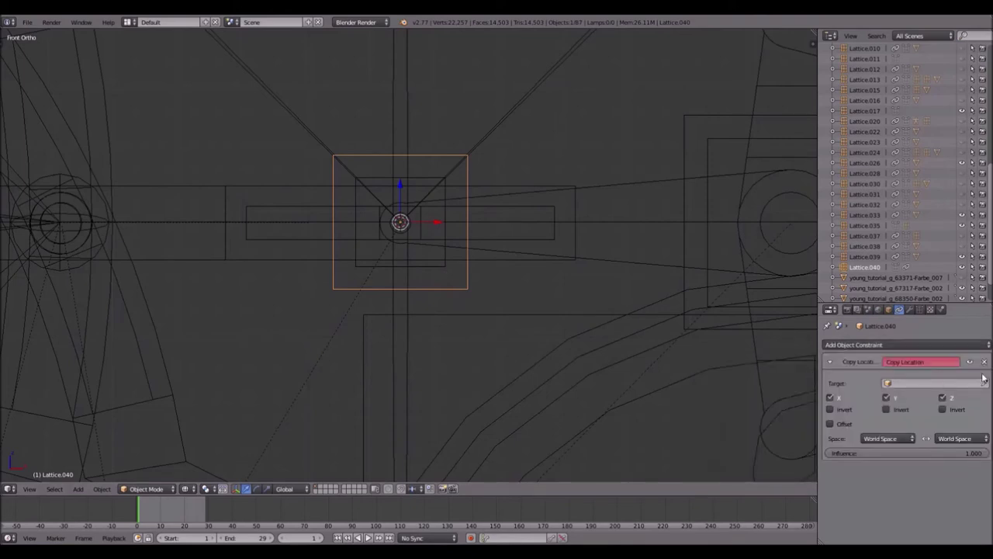
click(439, 268)
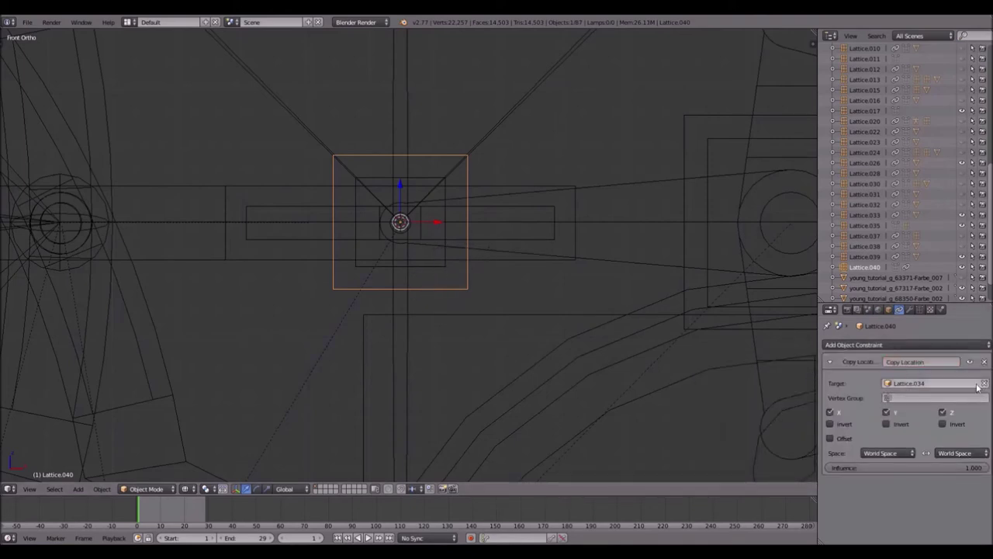
- Add a Copy Rotation constraint to Lattice.040 that targets Bone.001 of Armature.009
click(895, 346)
click(799, 381)
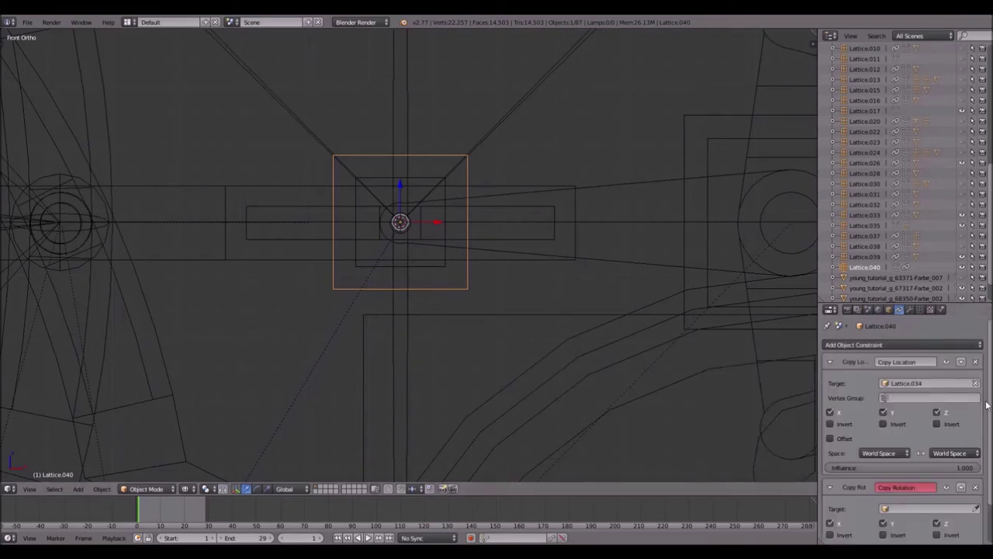
shift+middle_drag(185, 261, 685, 254)
scroll(680, 256, down, 5)
shift+middle_drag(420, 239, 454, 205)
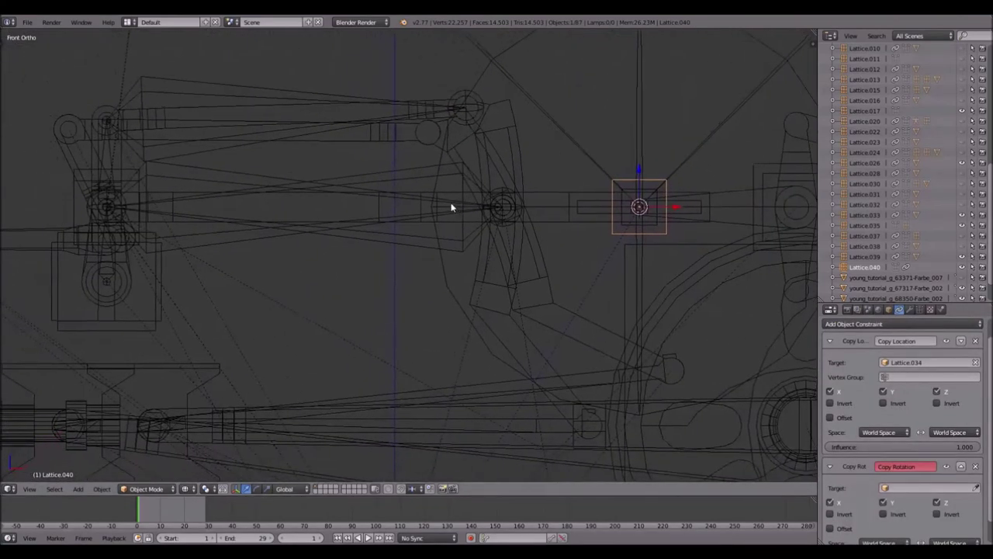
click(976, 488)
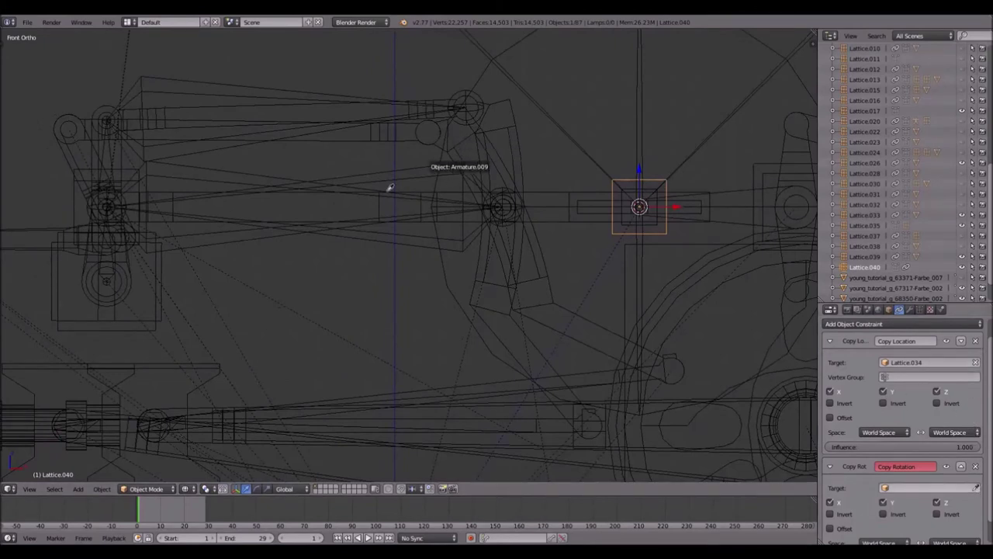
click(226, 170)
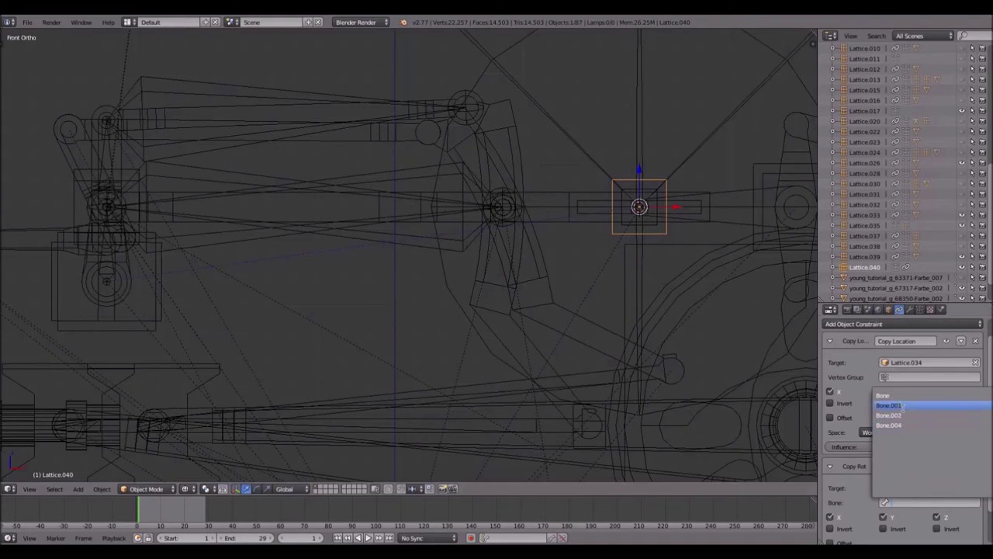
click(888, 405)
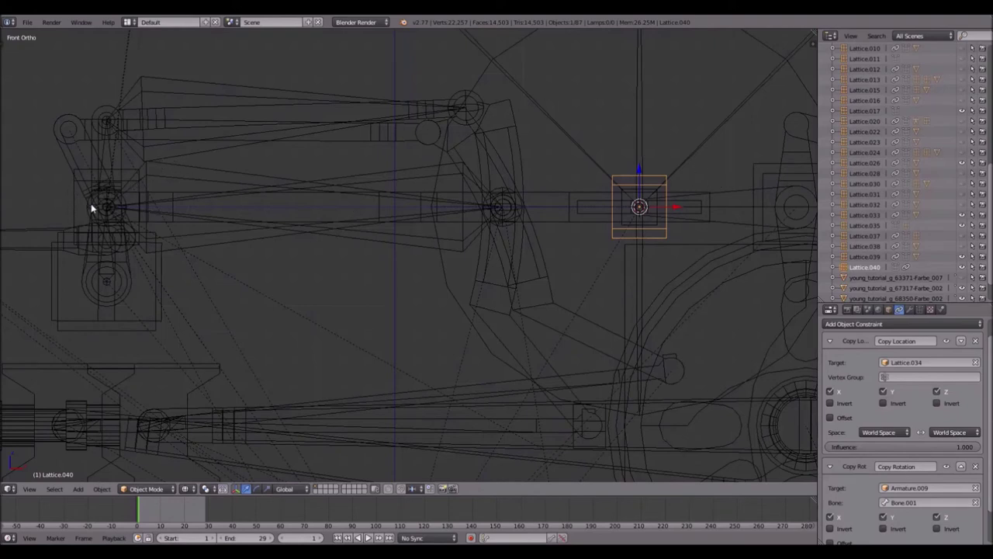
- Try a rotation of Lattice.035 to test the slotted joint and cancel it
shift+middle_drag(432, 182, 282, 190)
scroll(282, 192, up, 1)
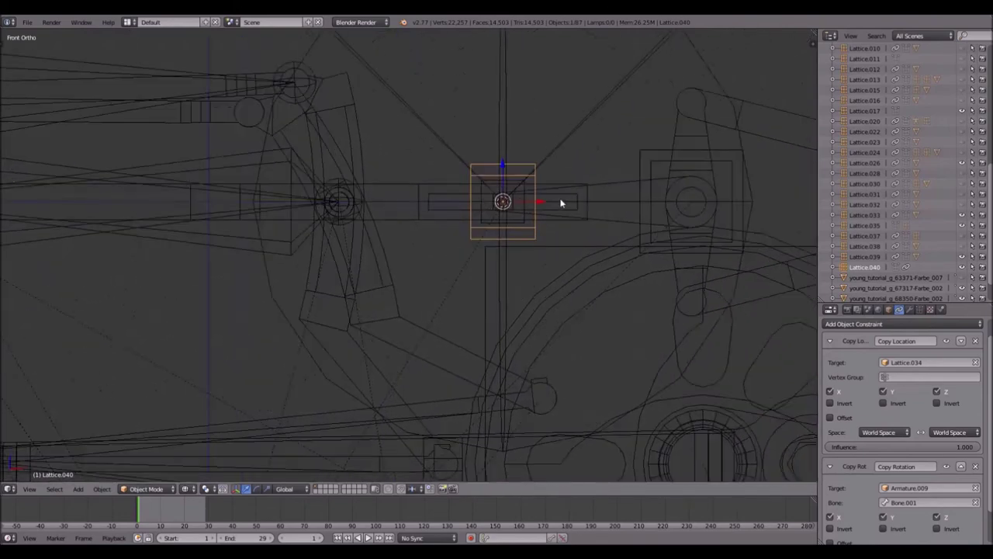
shift+middle_drag(583, 184, 547, 189)
right_click(643, 158)
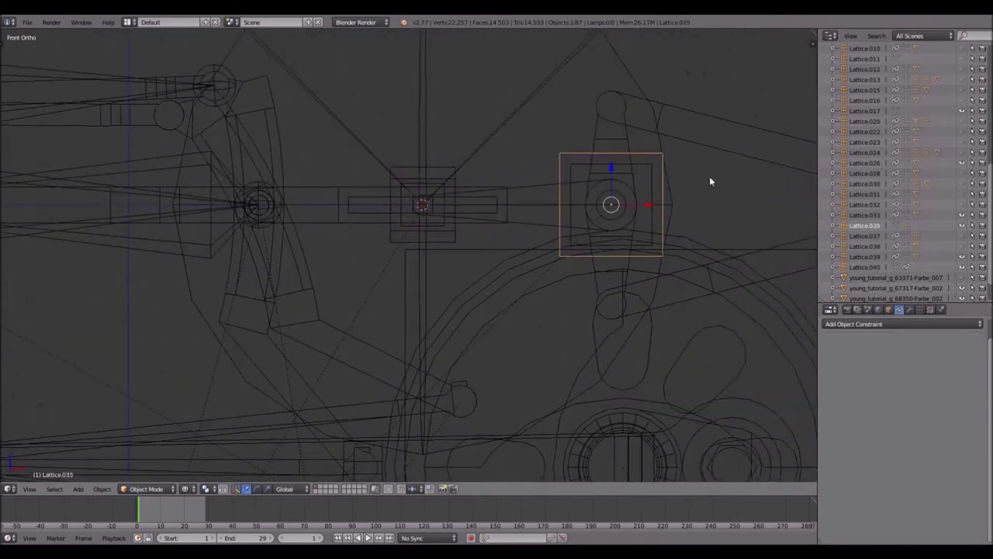
key(r)
right_click(711, 190)
- Parent the small sliding block inside the slot to Lattice.040
scroll(465, 186, up, 4)
right_click(420, 163)
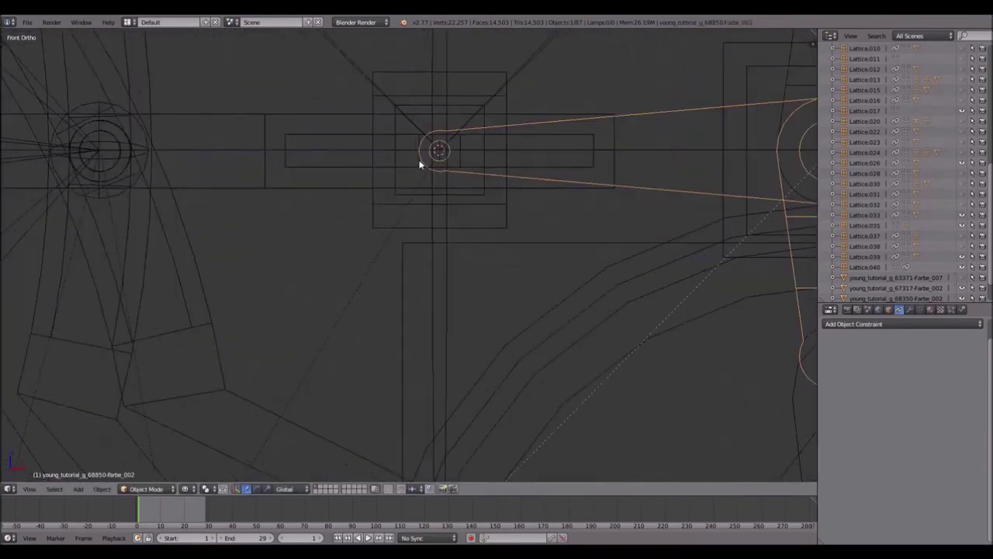
right_click(374, 106)
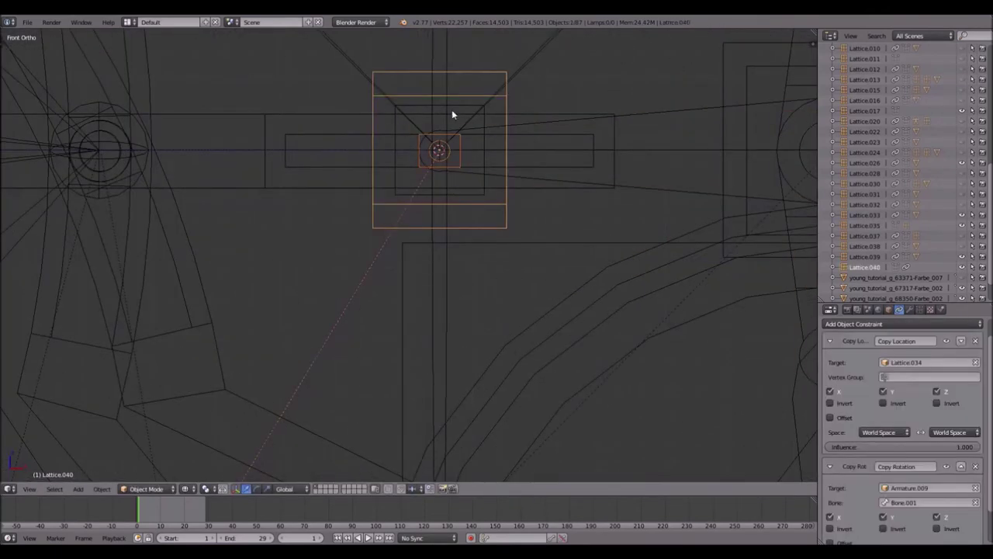
key(ctrl+p)
click(510, 121)
- Rotate Lattice.035 as a trial to test the newly parented sliding block and cancel the rotation
shift+middle_drag(644, 100, 491, 153)
right_click(559, 177)
key(r)
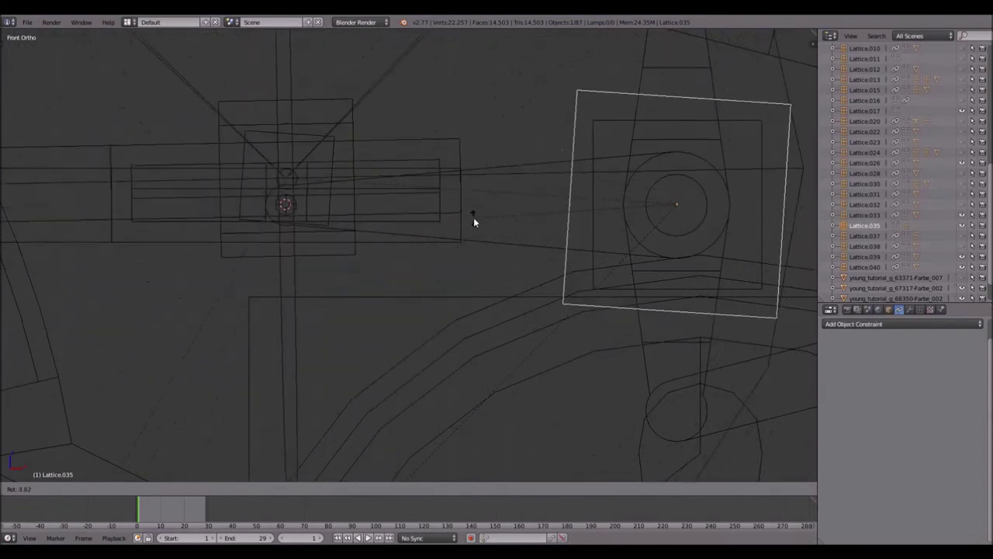
right_click(476, 217)
- Hide Lattice.040 and the helper objects around the slotted joint
right_click(257, 125)
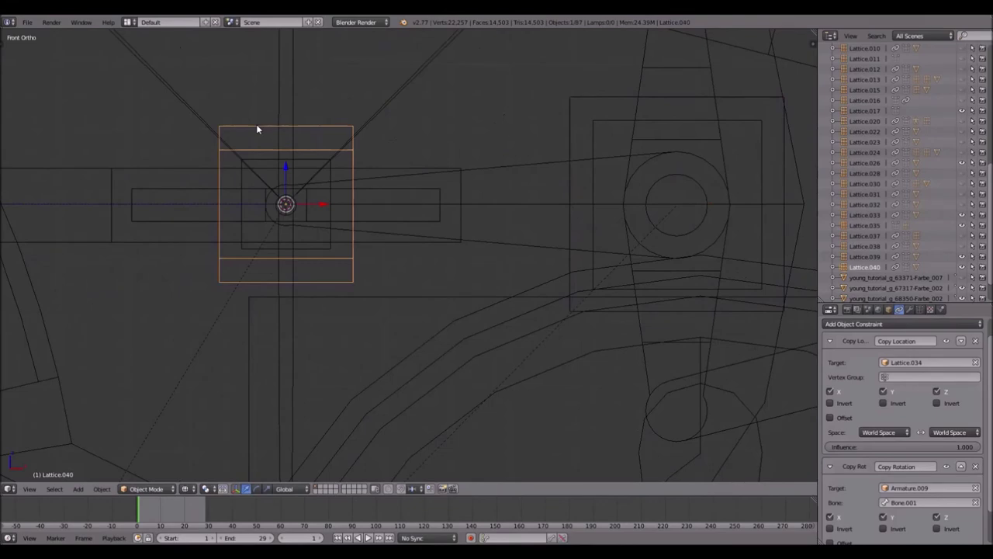
key(h)
scroll(252, 163, down, 8)
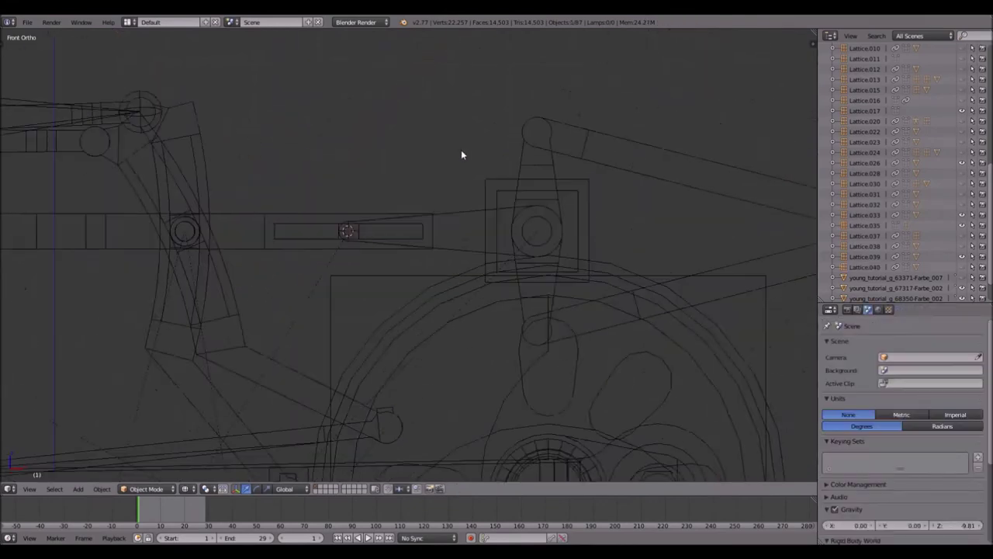
- Switch the viewport to solid shading and inspect the valve gear in perspective and front views
middle_drag(268, 170, 526, 151)
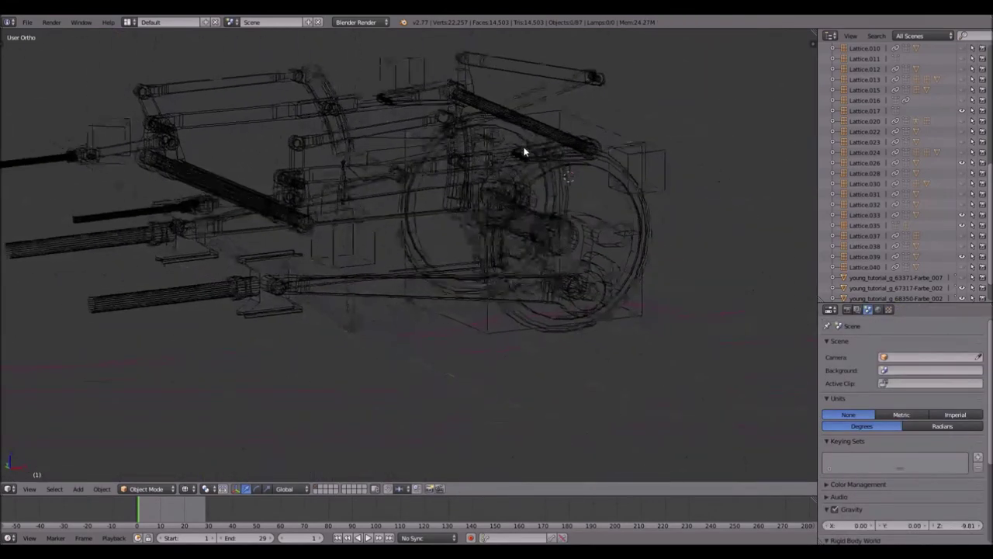
key(z)
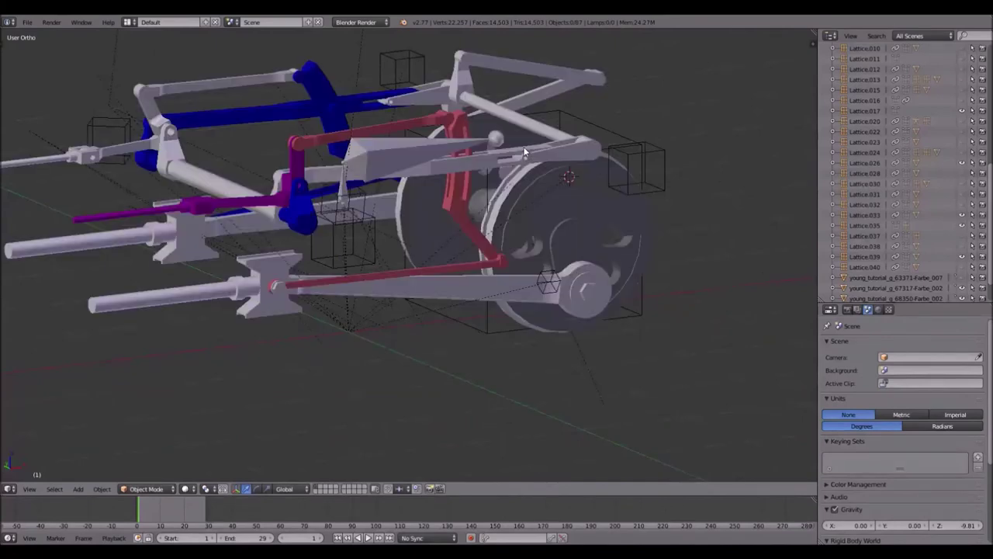
shift+middle_drag(361, 166, 426, 212)
scroll(422, 225, up, 2)
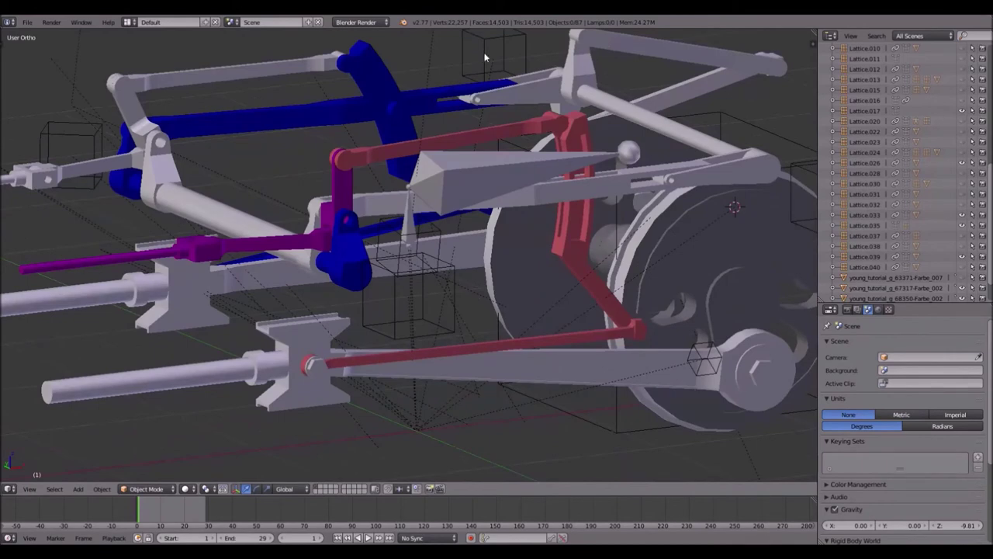
scroll(484, 57, down, 4)
key(KP_1)
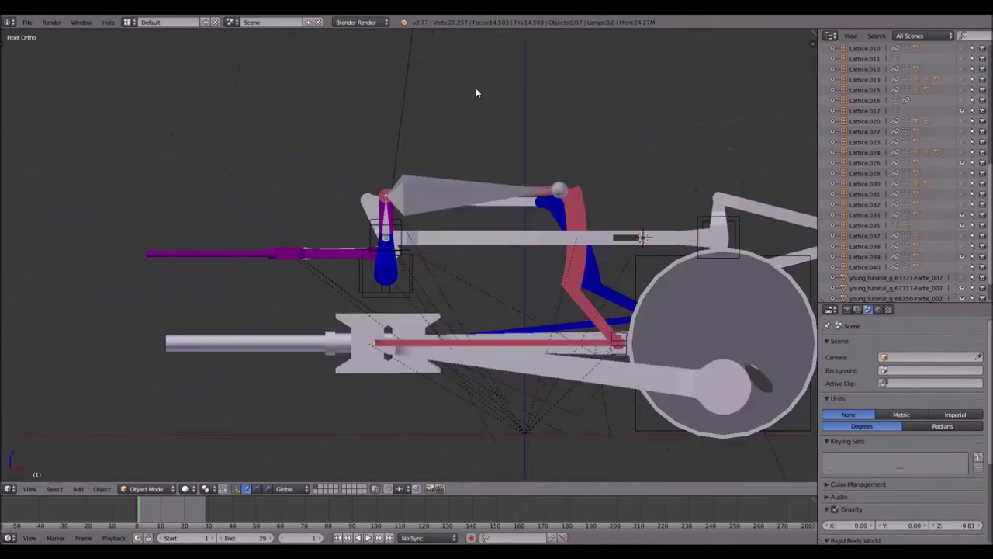
middle_drag(456, 209, 463, 227)
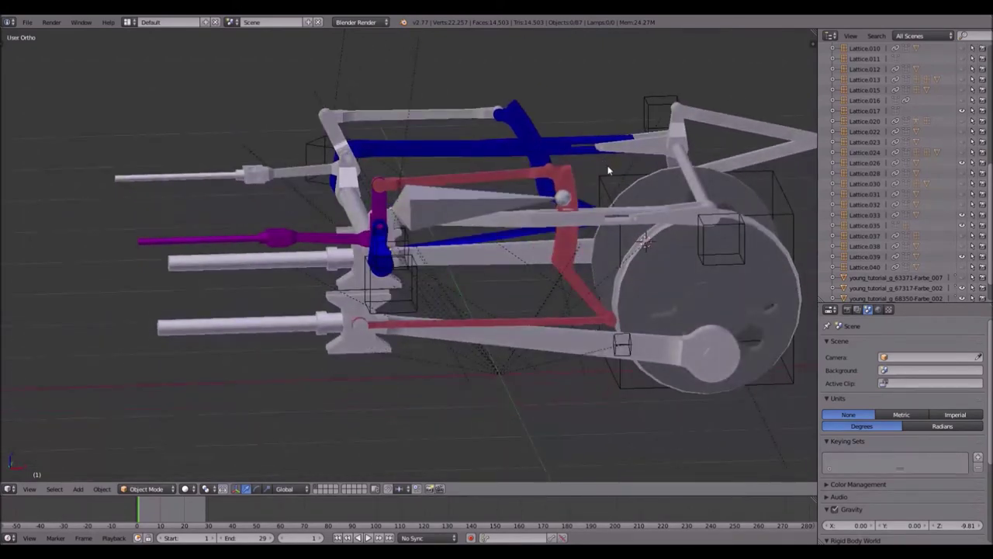
- Play the animation briefly, select the ADelete lattice above the far wheel, and stop the playback
key(alt+a)
right_click(659, 108)
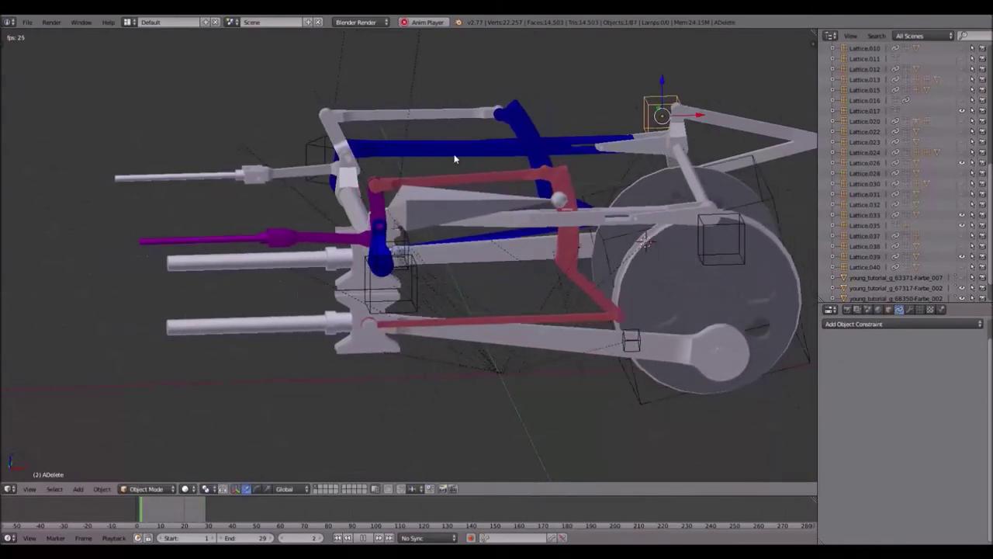
key(Escape)
- Snap the 3D cursor to Lattice.039 and add a new lattice there, scaled to about 0.4
shift+middle_drag(332, 143, 373, 146)
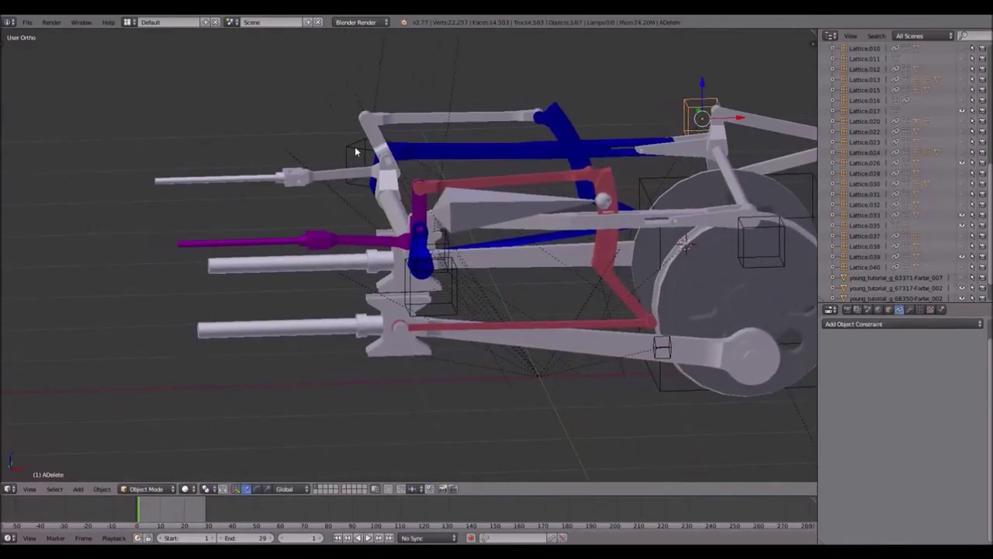
scroll(448, 236, up, 3)
scroll(447, 235, up, 4)
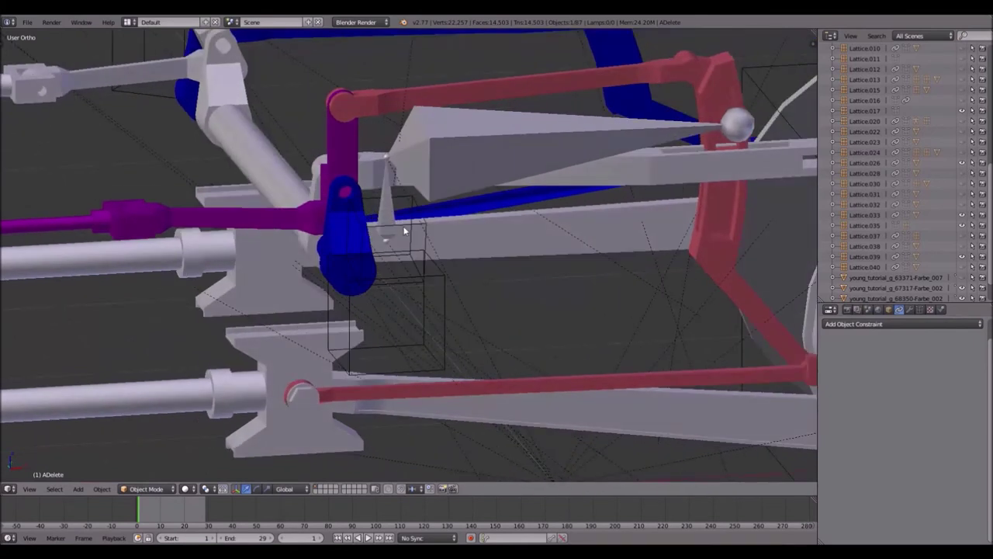
right_click(403, 229)
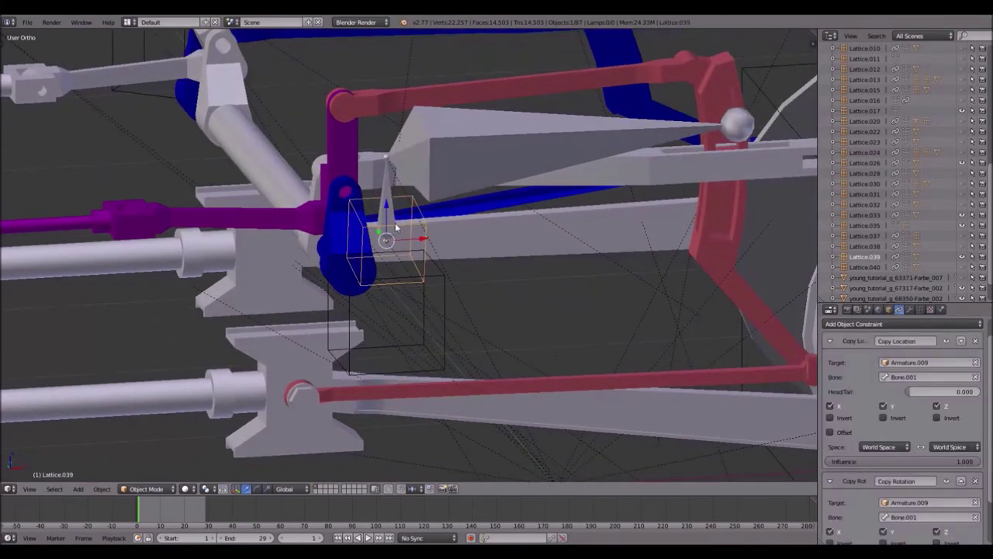
key(shift+s)
click(395, 225)
key(shift+a)
click(437, 224)
key(s)
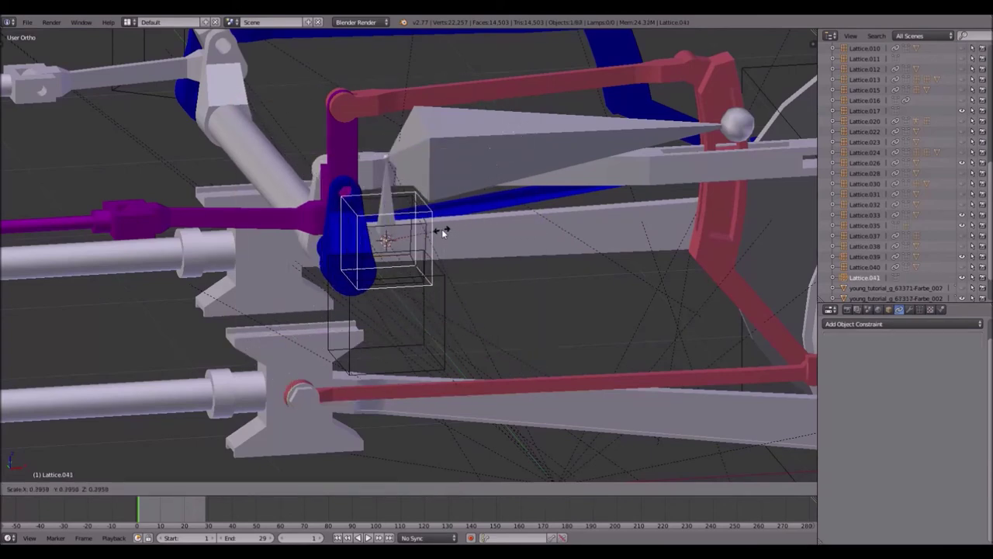
click(444, 229)
- Parent Lattice.041 to ALattice on the far side of the shaft as an object
middle_drag(447, 234, 359, 246)
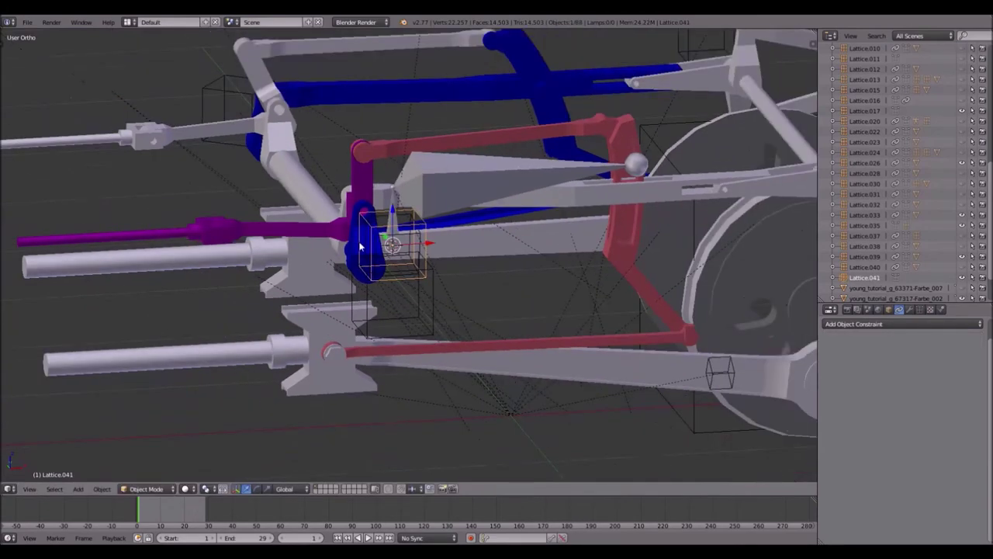
shift+right_click(212, 92)
key(ctrl+p)
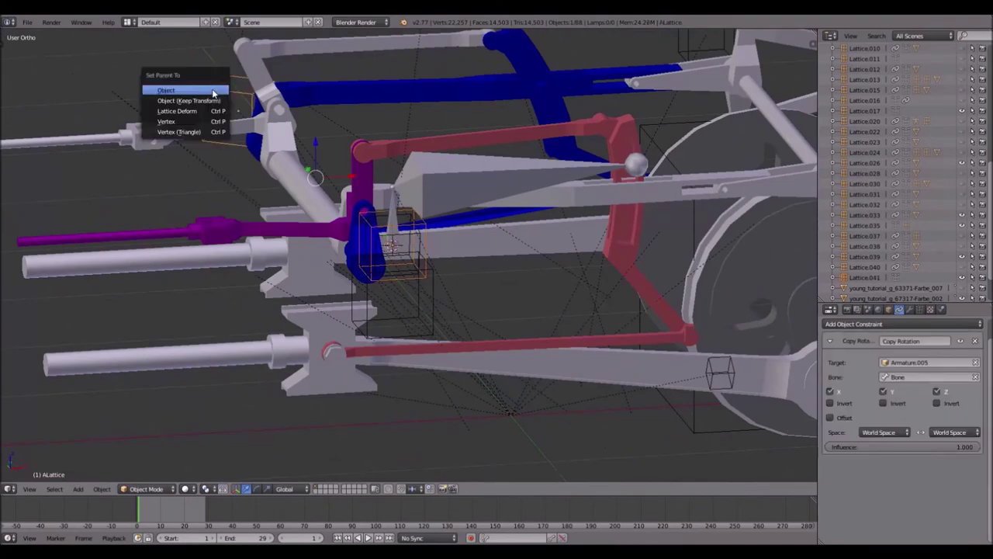
click(213, 94)
- Parent the near-side armature above the blue lever to Lattice.041
scroll(380, 210, up, 5)
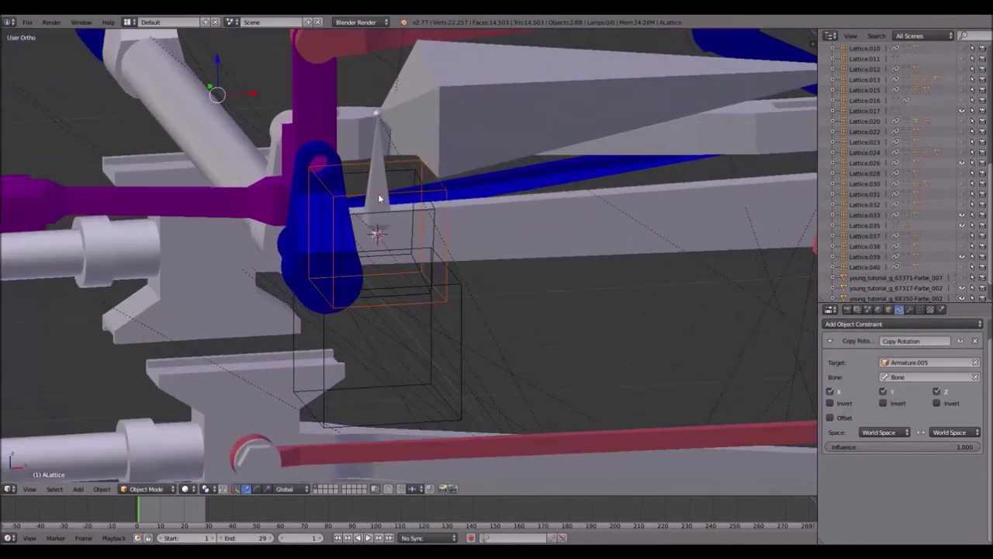
right_click(376, 171)
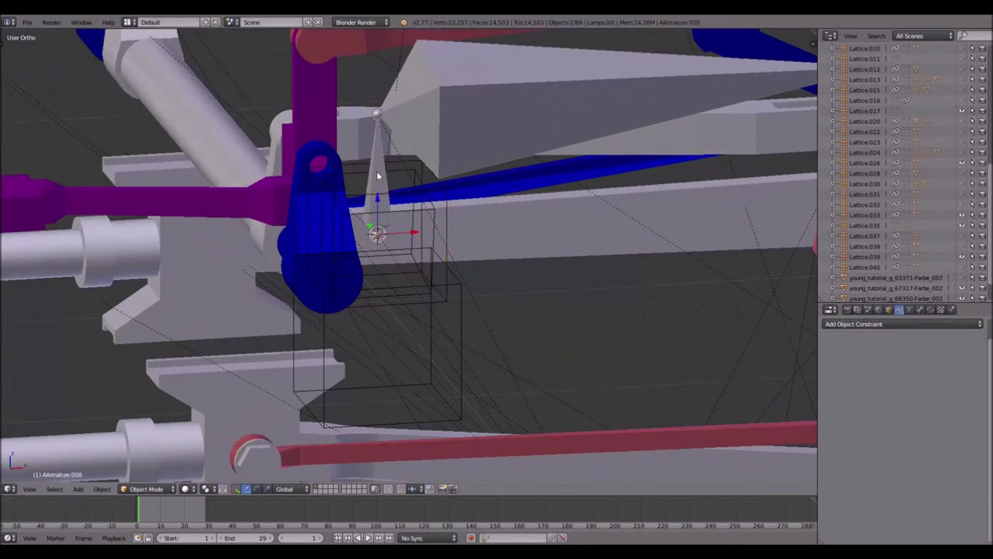
right_click(448, 215)
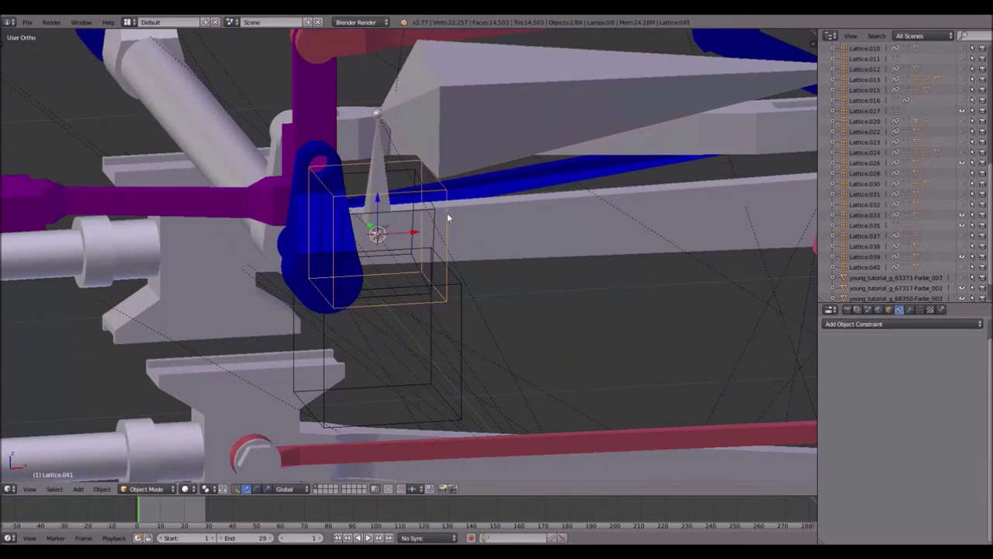
key(ctrl+p)
click(447, 213)
- Unhide AArmature.002 and snap the 3D cursor to the lower end of its short bone
scroll(447, 213, down, 4)
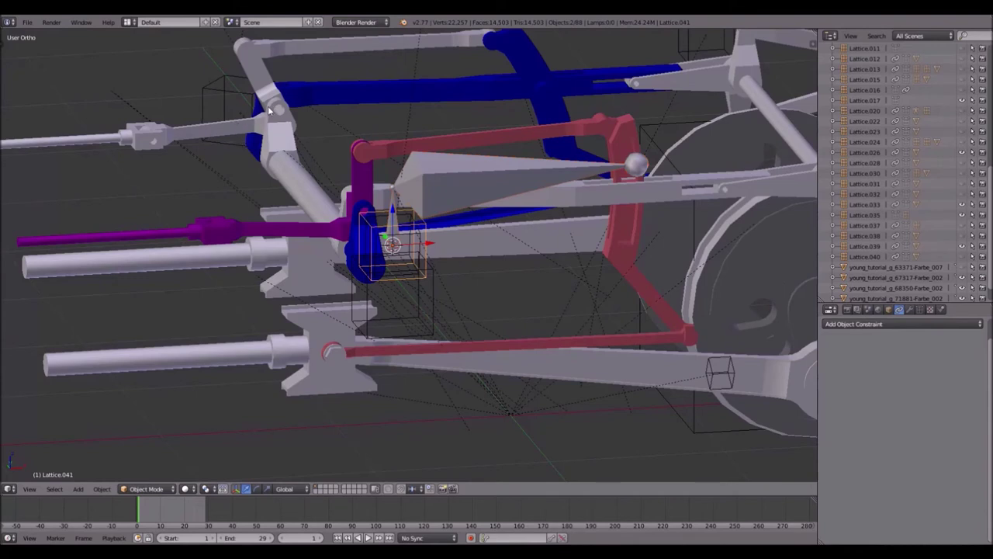
scroll(268, 106, down, 2)
scroll(873, 111, up, 10)
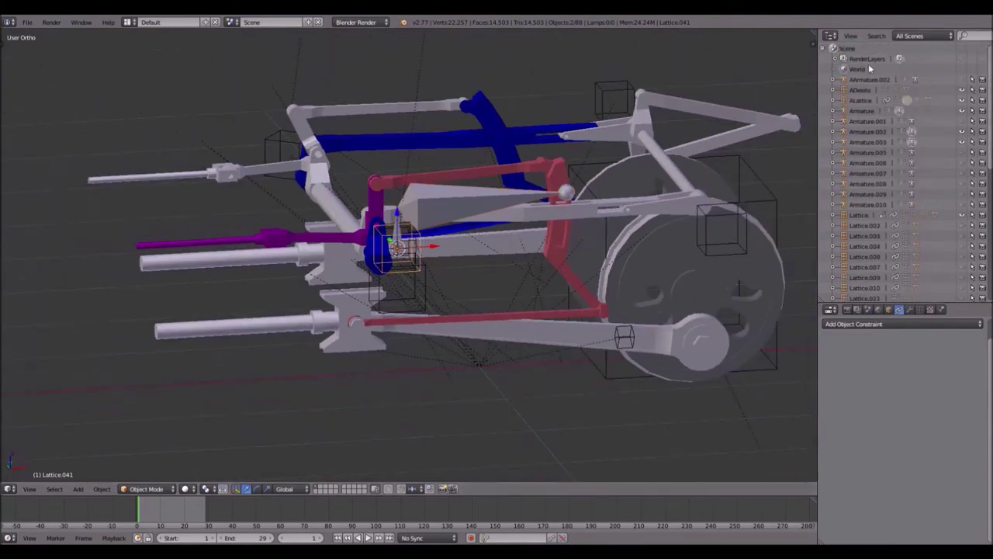
shift+middle_drag(336, 119, 274, 125)
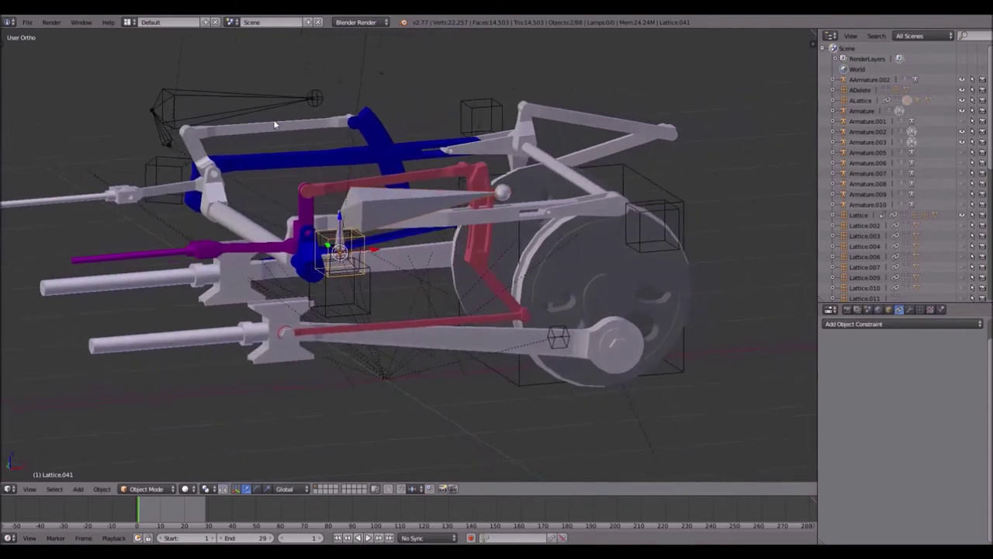
right_click(166, 145)
key(Tab)
right_click(168, 145)
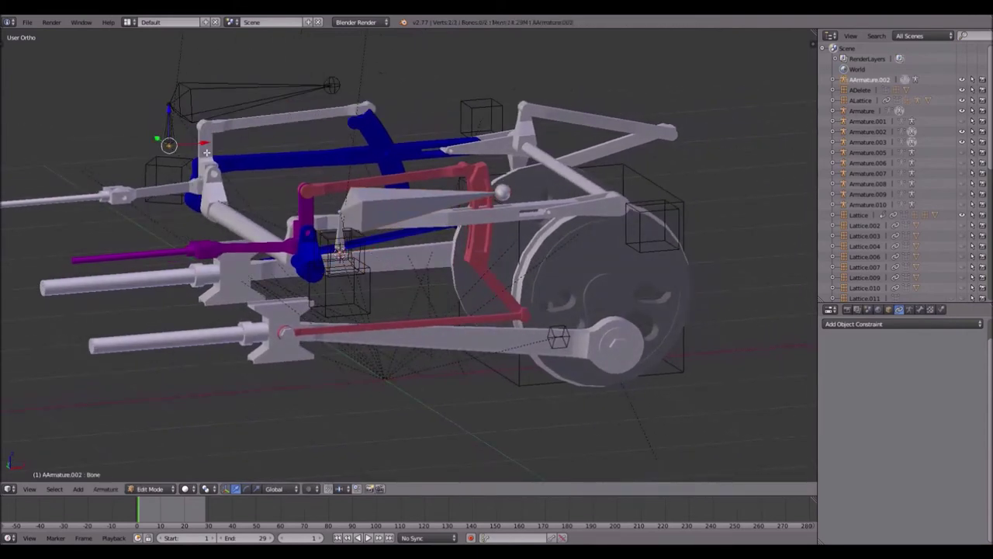
key(shift+s)
click(204, 154)
key(Tab)
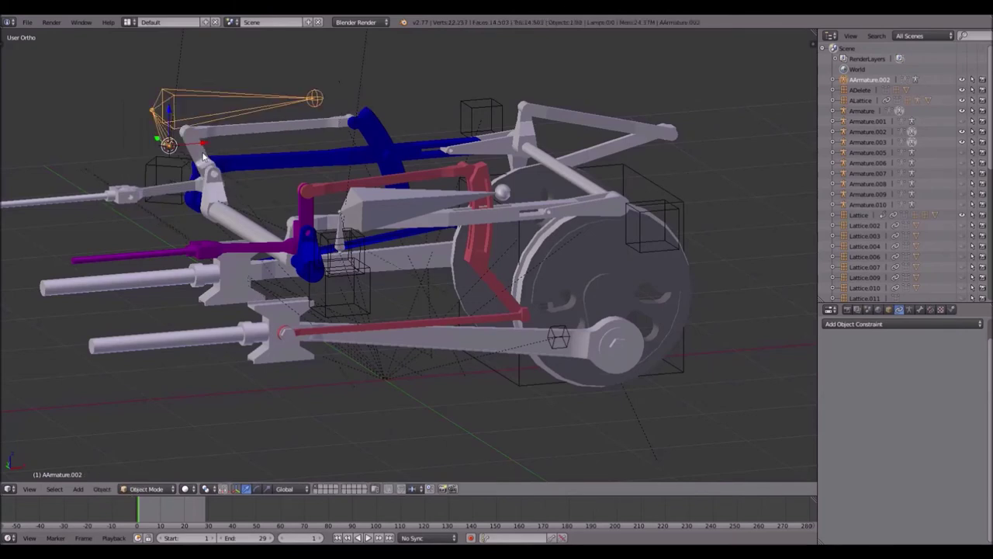
- Add a scaled-down lattice at the 3D cursor and parent it to the near-side lattice below the blue lever
key(shift+a)
click(200, 154)
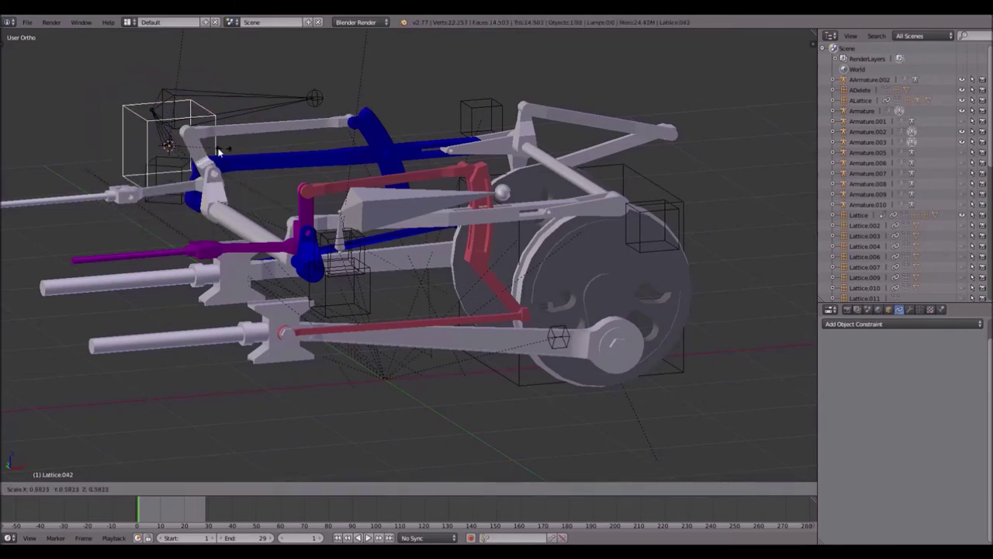
right_click(344, 318)
key(ctrl+p)
- Parent AArmature.002 to Lattice.042
right_click(177, 104)
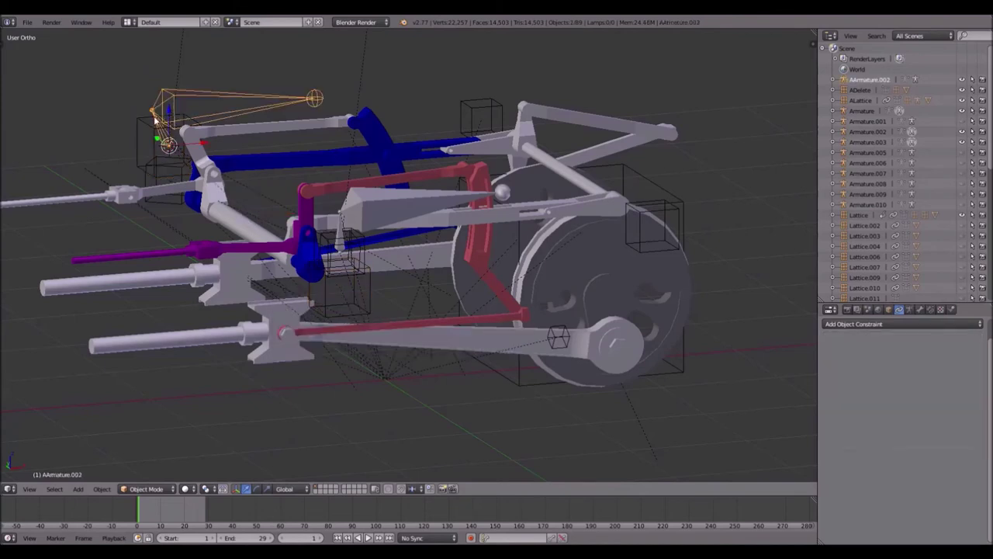
shift+right_click(142, 122)
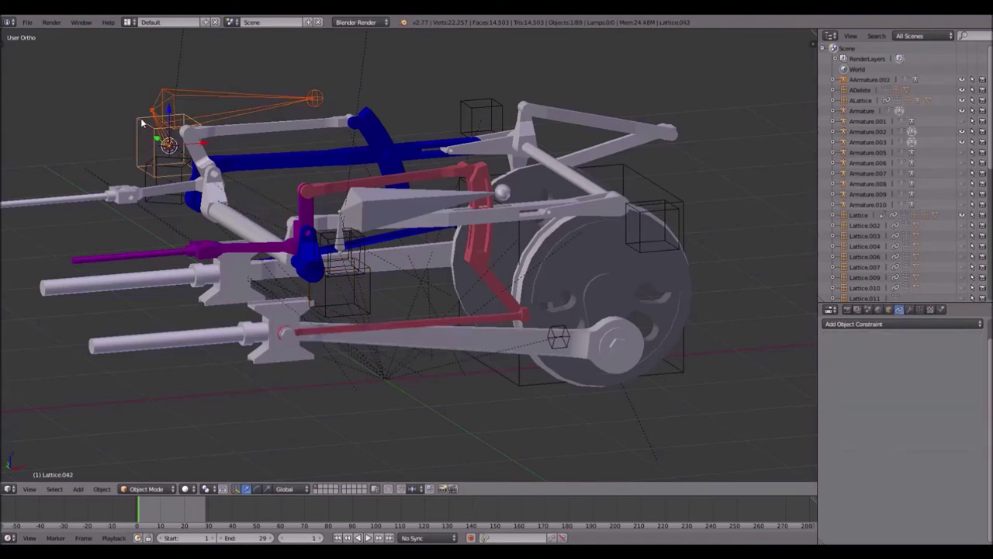
key(ctrl+p)
click(142, 122)
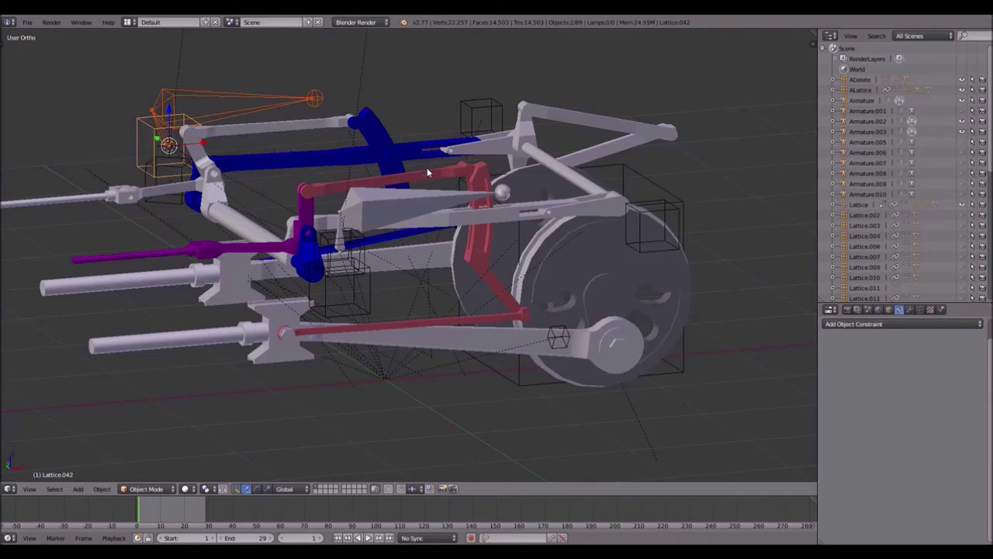
- Hide the near-side armature and AArmature.002
right_click(425, 208)
key(h)
right_click(266, 103)
key(h)
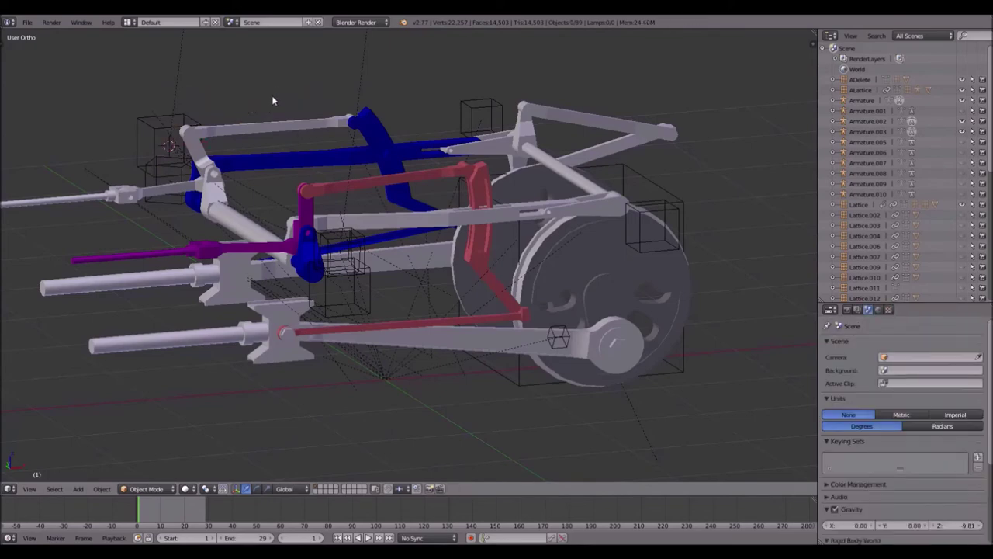
- Play the animation and try rotating the two lattices above the wheels about the global Y axis
key(alt+a)
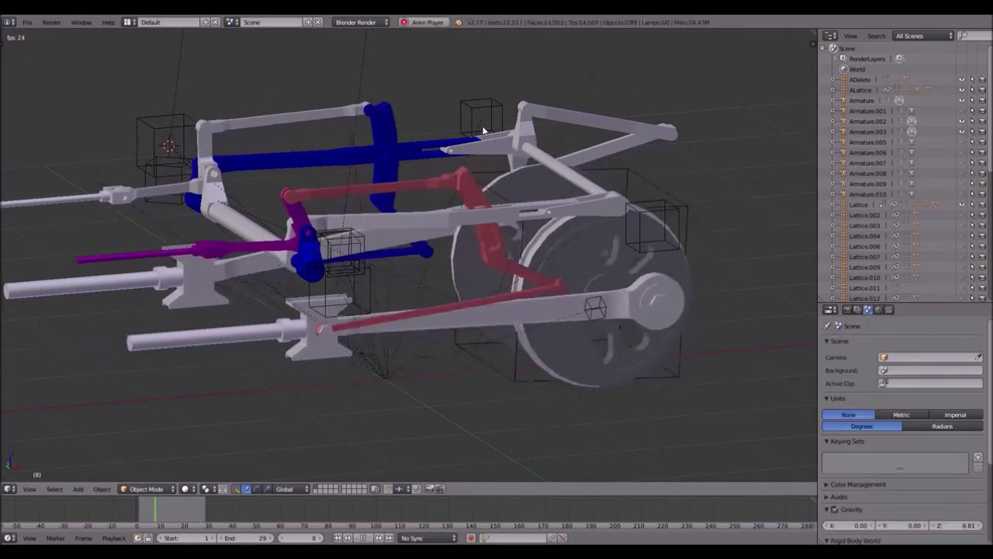
middle_drag(679, 213, 661, 208)
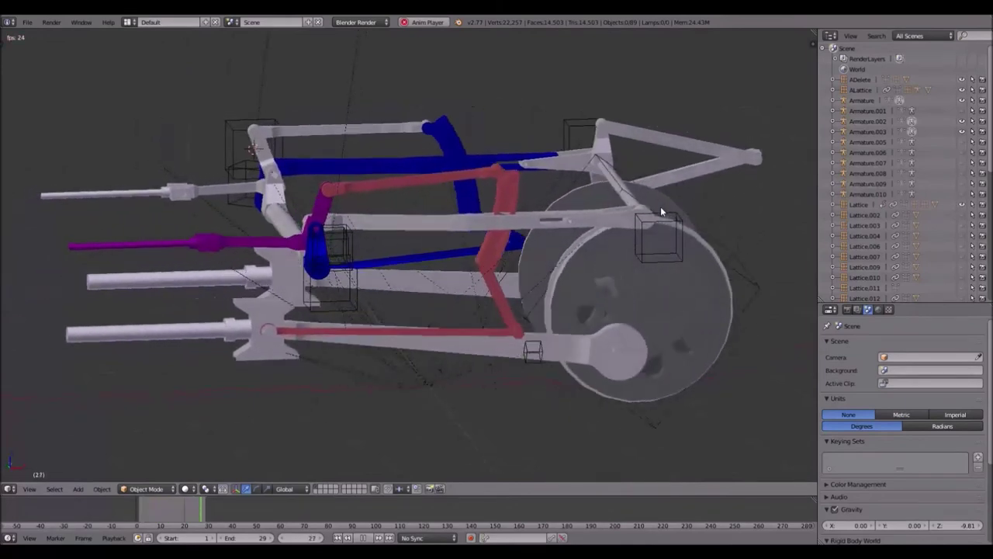
right_click(659, 227)
right_click(578, 134)
middle_drag(625, 184, 651, 201)
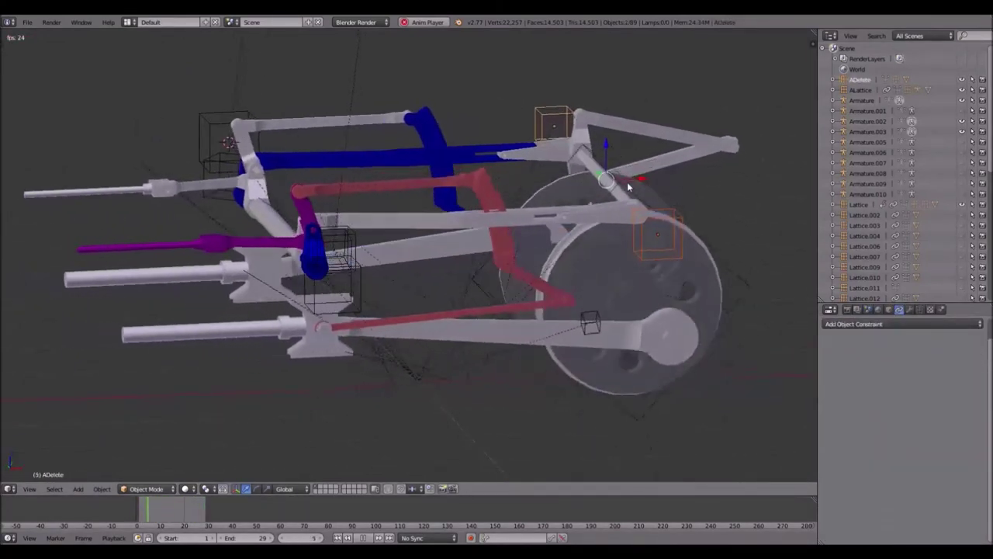
key(r)
key(y)
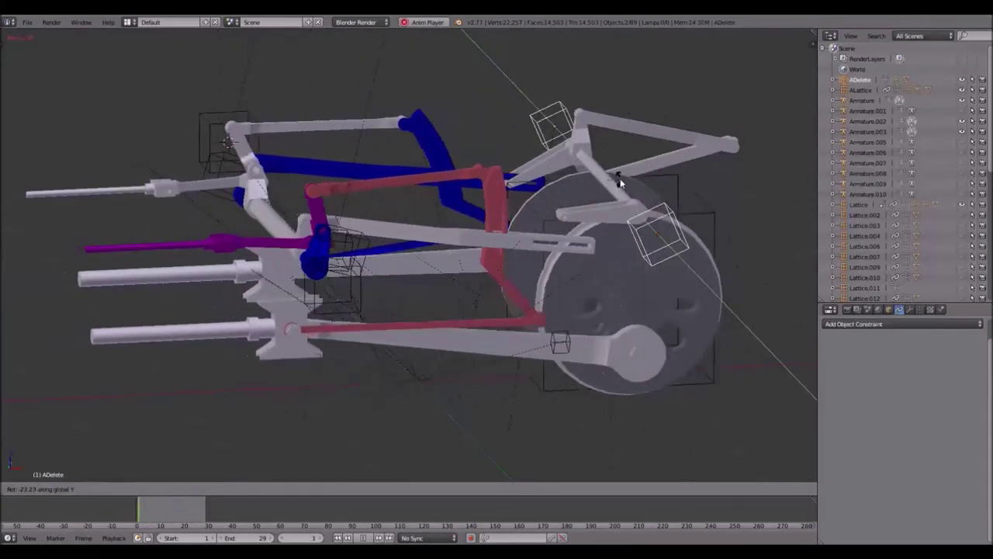
right_click(621, 181)
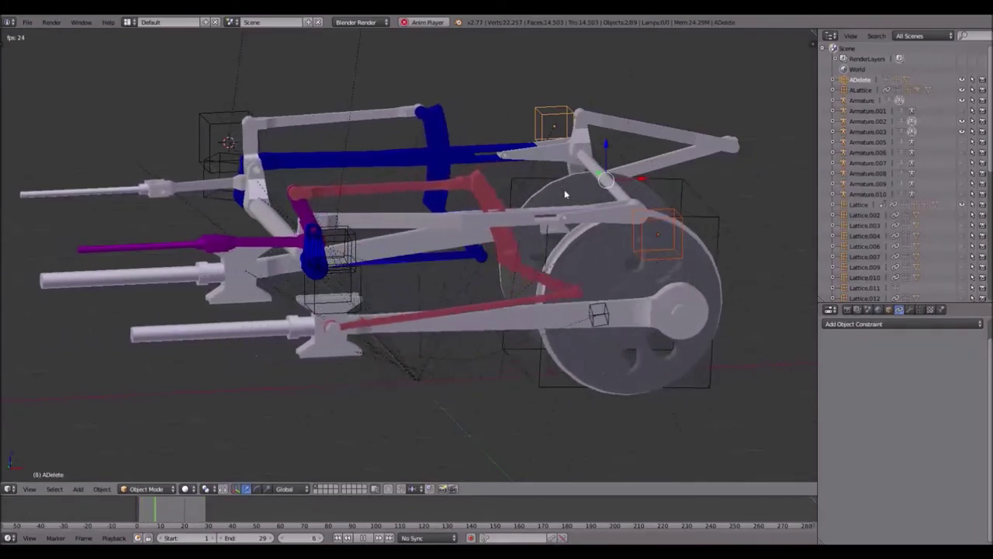
key(Escape)
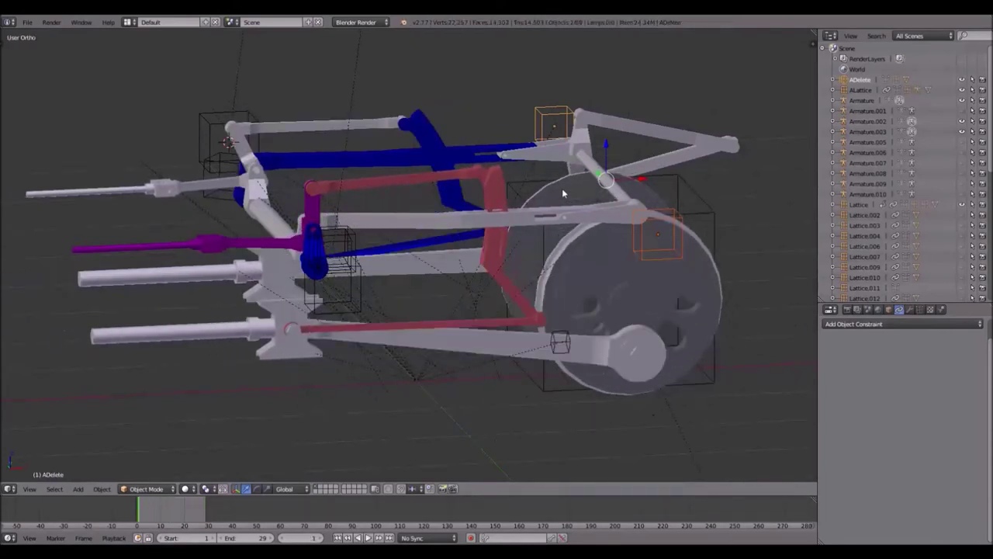
- Rotate the two lattices above the wheels about the global Y axis so the slotted rods tilt downward at their rear ends
shift+middle_drag(567, 222, 383, 216)
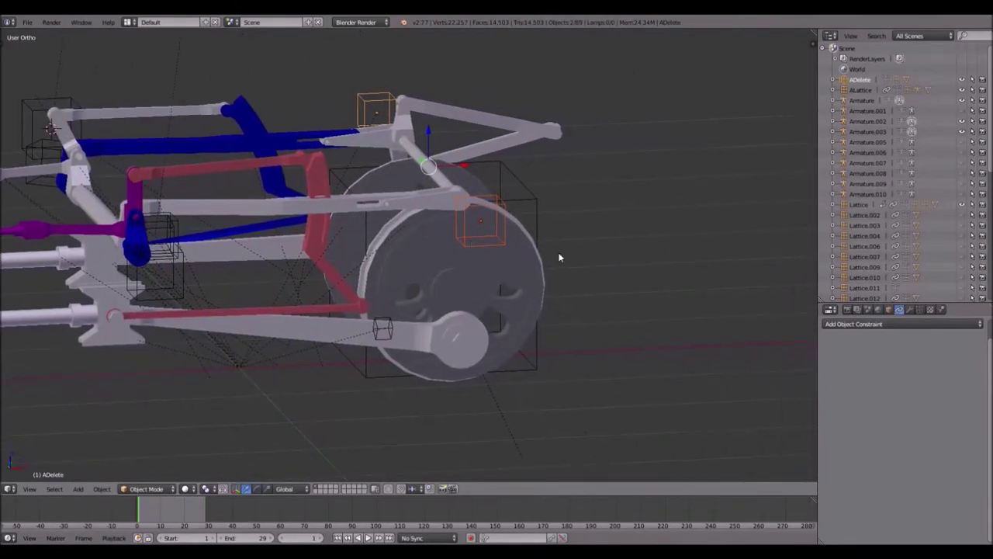
key(r)
key(x)
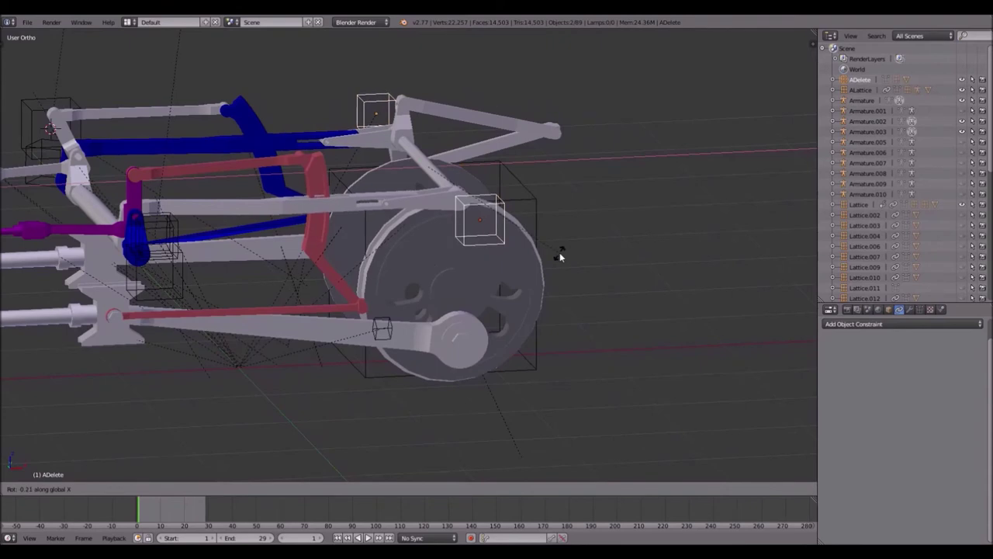
key(y)
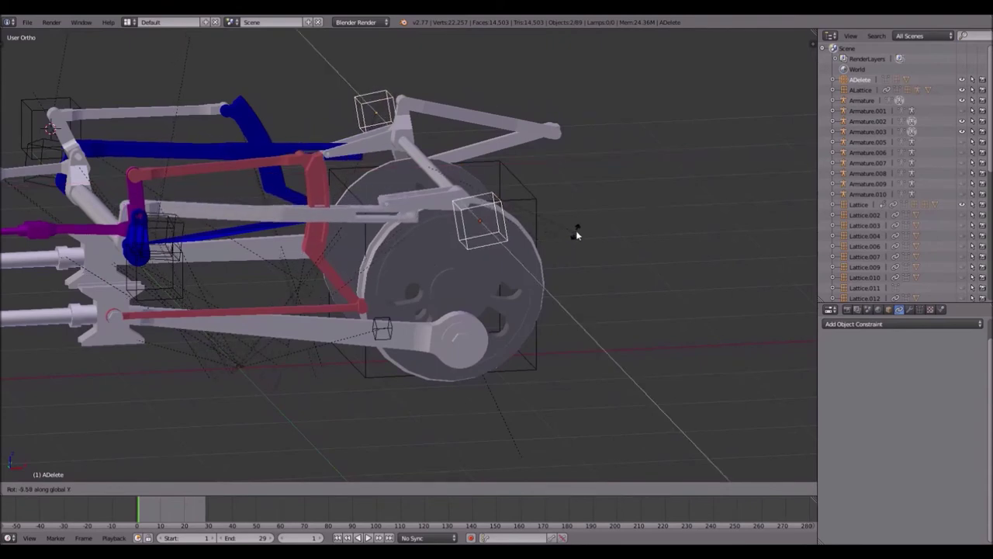
click(578, 188)
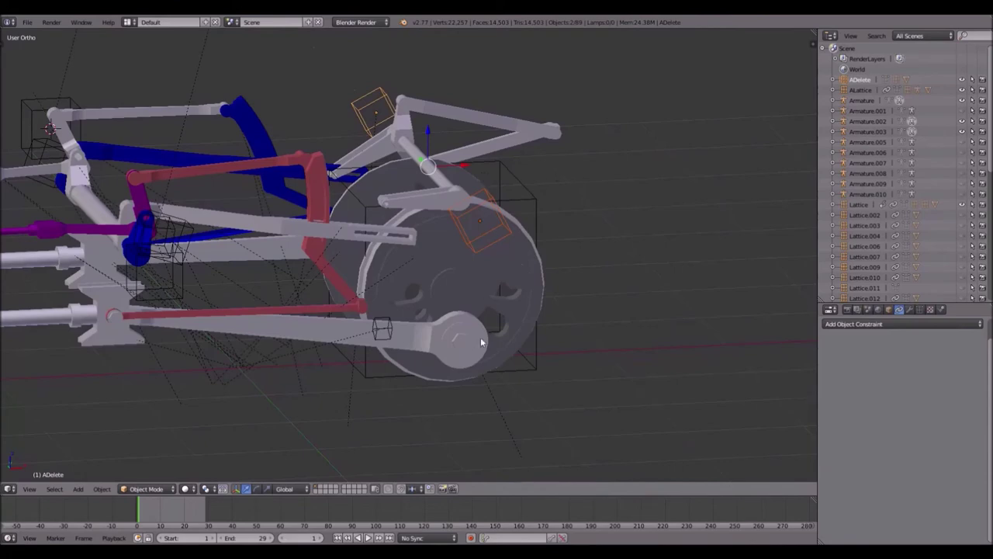
- Examine how the slotted rods, levers and link plates sit on both sides, including a front wireframe view
shift+middle_drag(470, 331, 473, 227)
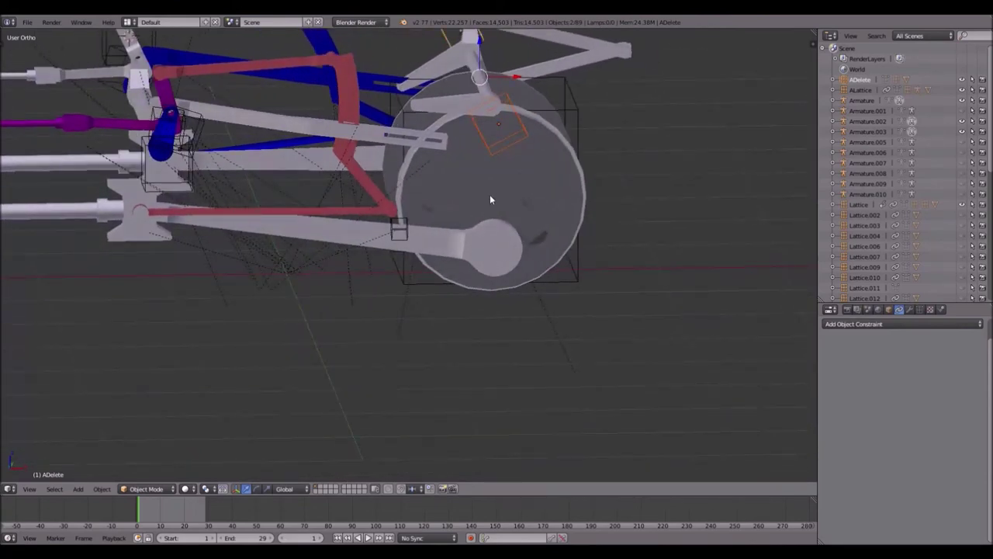
middle_drag(501, 225, 348, 171)
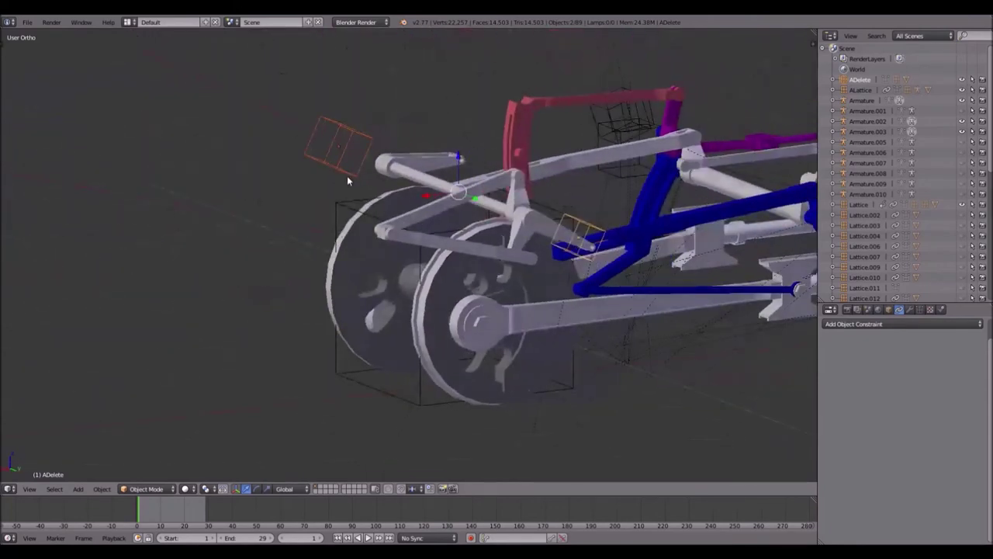
middle_drag(458, 261, 600, 193)
middle_drag(304, 173, 501, 219)
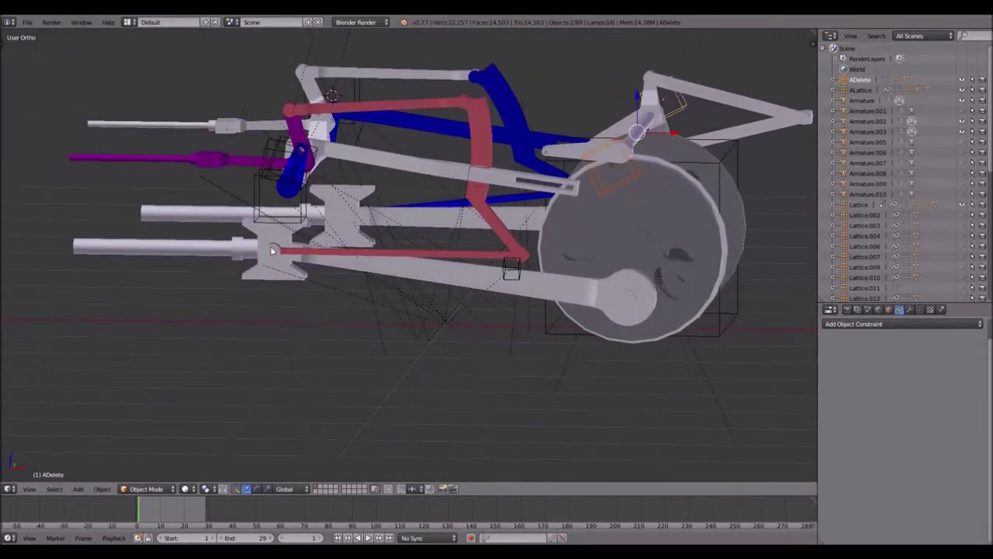
middle_drag(367, 148, 417, 223)
middle_drag(338, 219, 361, 173)
middle_drag(316, 136, 404, 149)
key(KP_1)
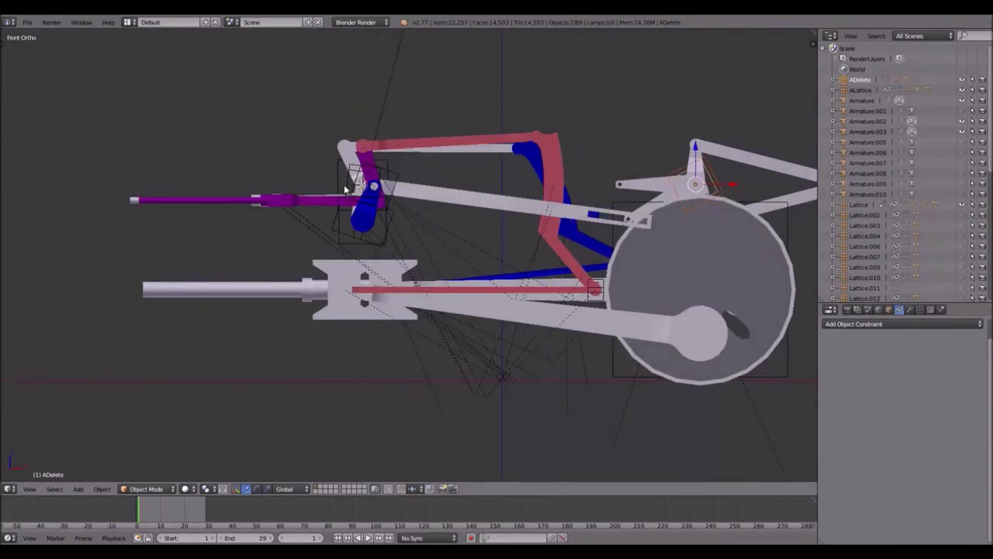
key(z)
scroll(344, 189, up, 4)
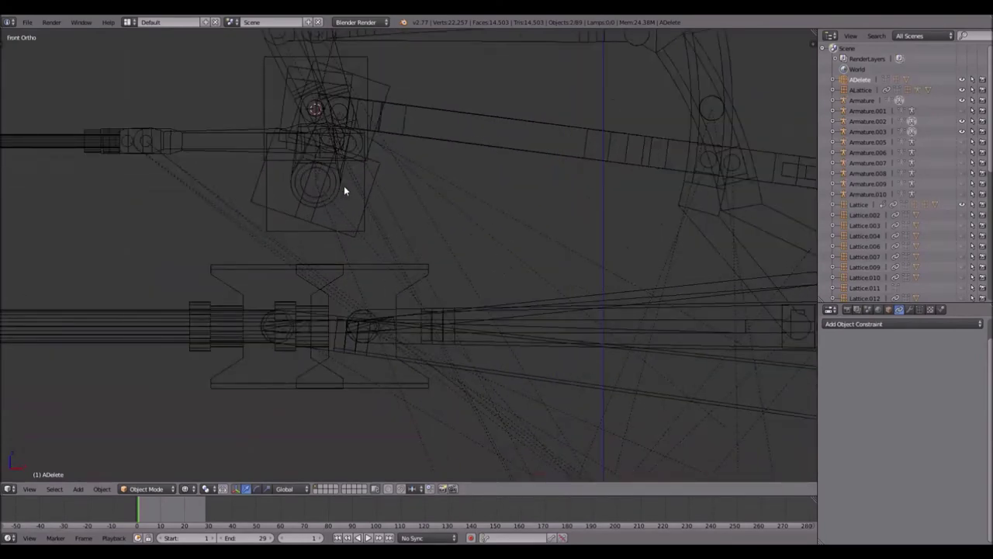
scroll(344, 190, down, 4)
key(z)
middle_drag(344, 191, 351, 205)
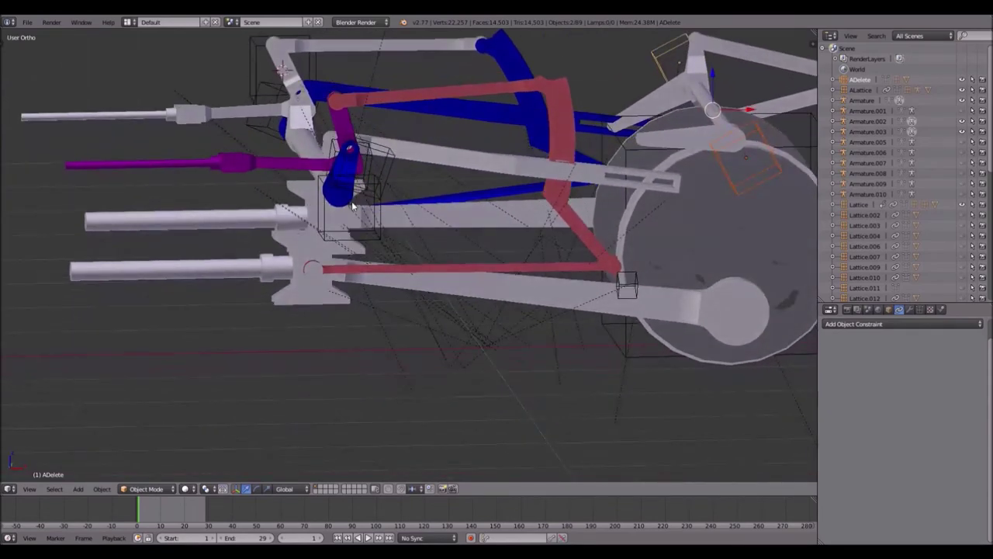
shift+middle_drag(621, 166, 599, 181)
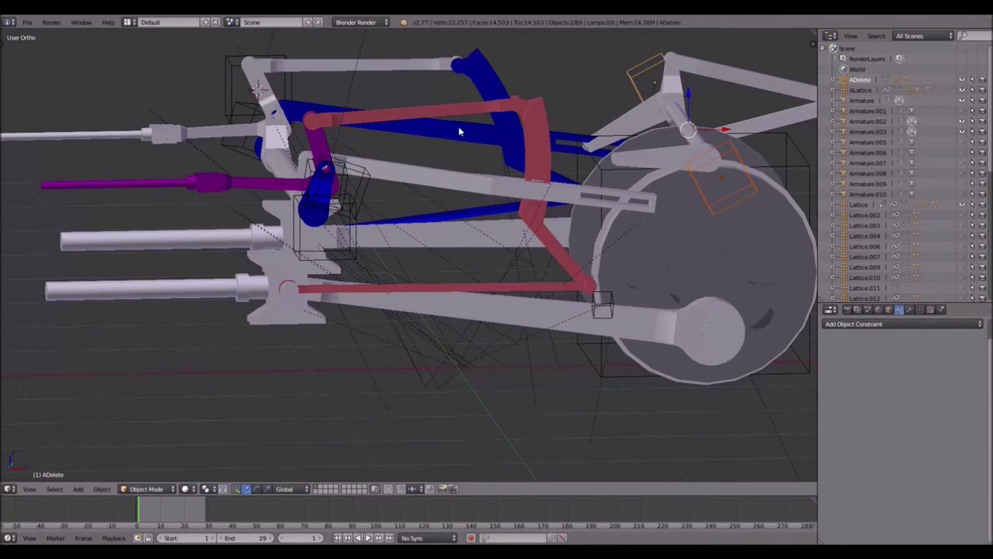
middle_drag(326, 172, 308, 187)
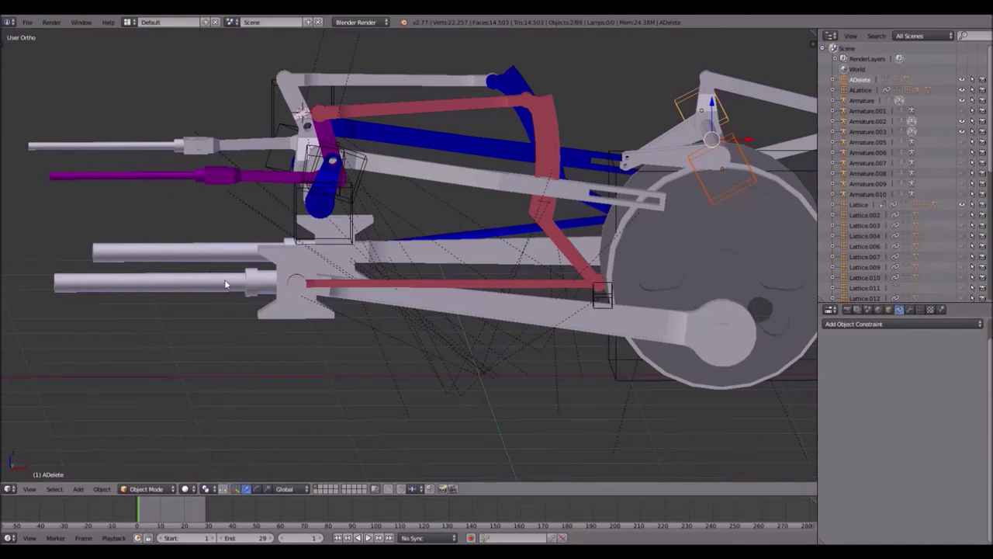
shift+middle_drag(574, 260, 315, 248)
- Rotate the wheel lattice about a quarter turn so the near-side crank pin moves to the front of the wheel
right_click(565, 180)
key(r)
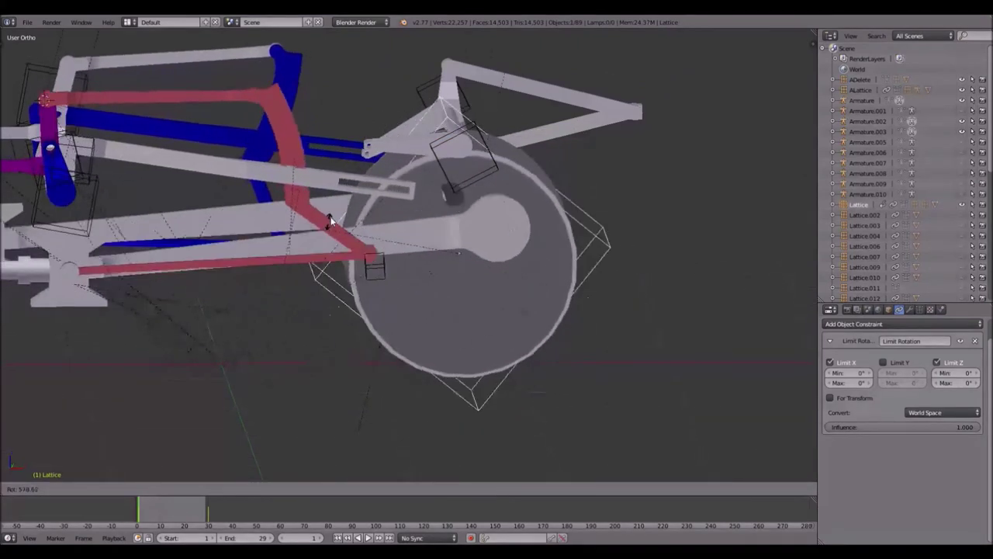
key(Escape)
shift+middle_drag(506, 203, 549, 145)
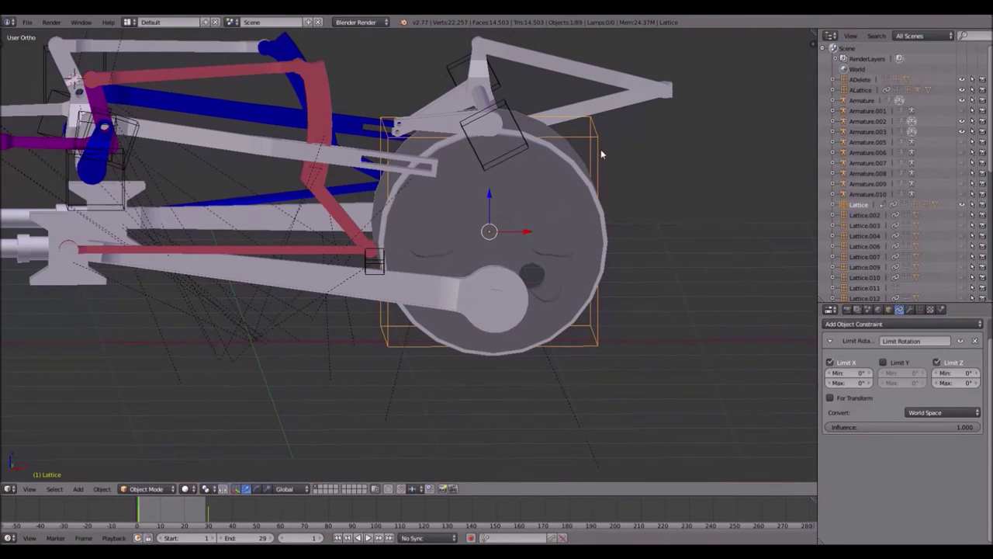
key(r)
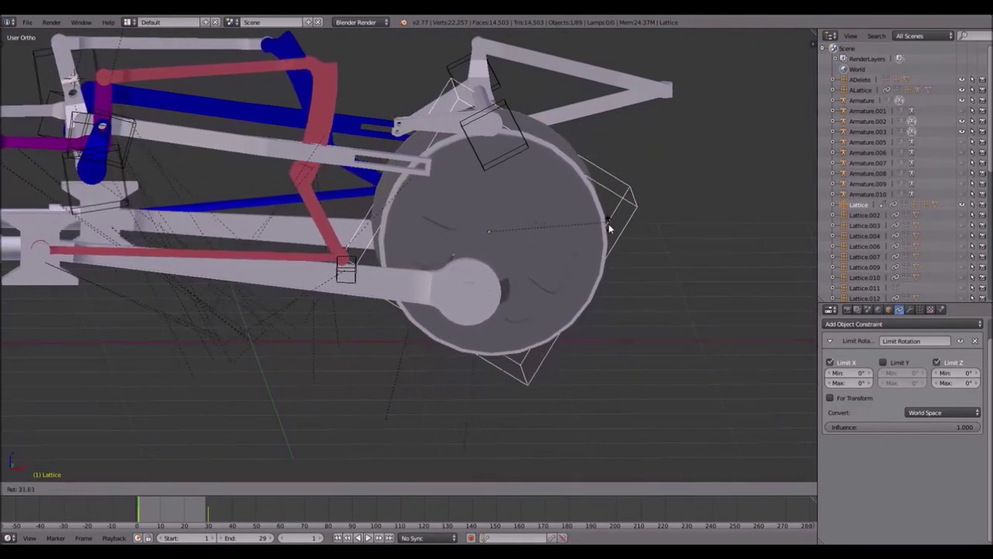
key(Escape)
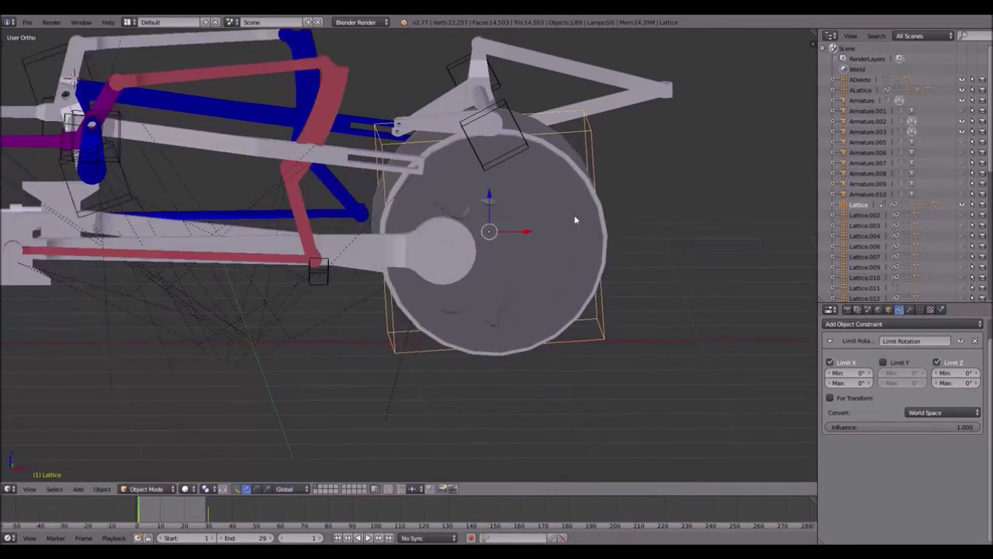
shift+middle_drag(119, 210, 302, 204)
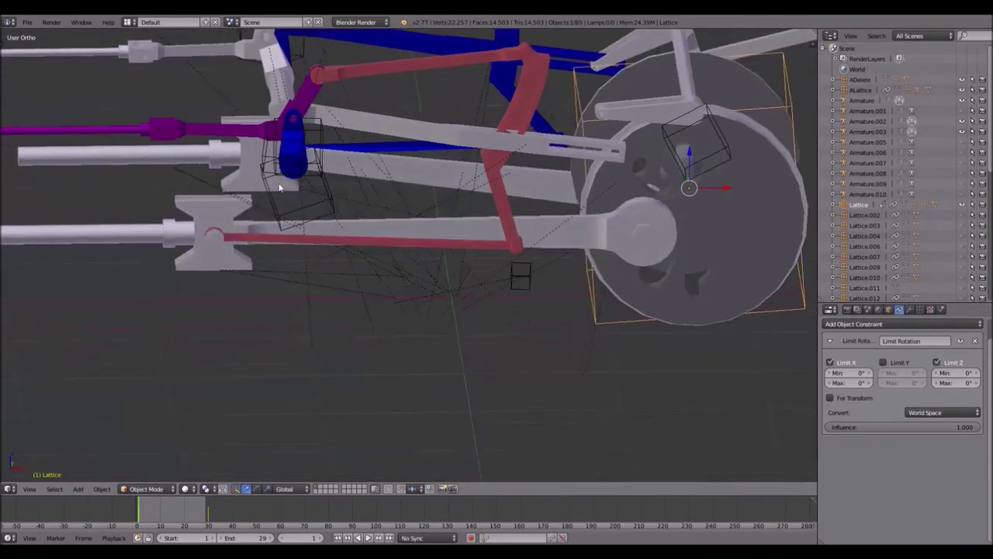
shift+middle_drag(356, 184, 236, 205)
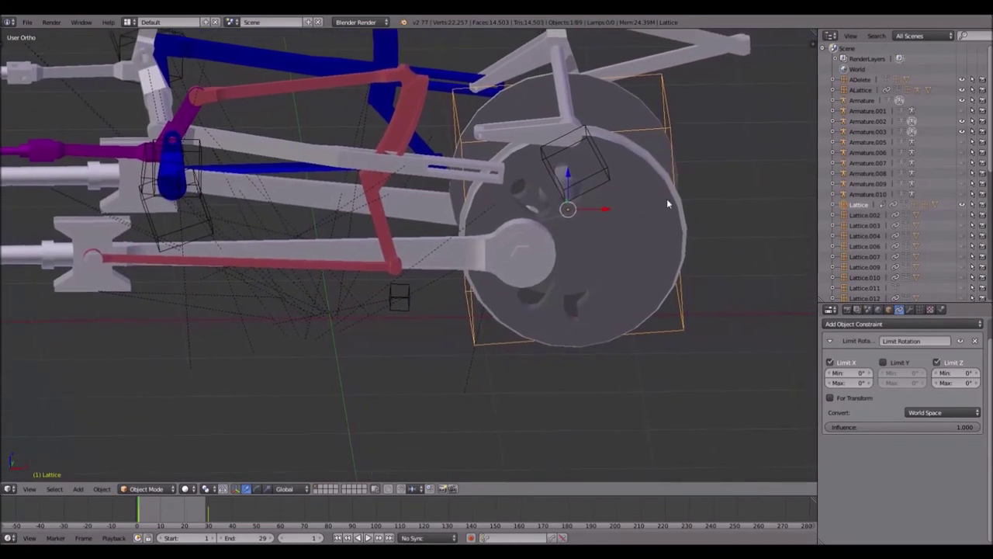
- Set the wheel lattice's Y rotation to 90°
key(KP_1)
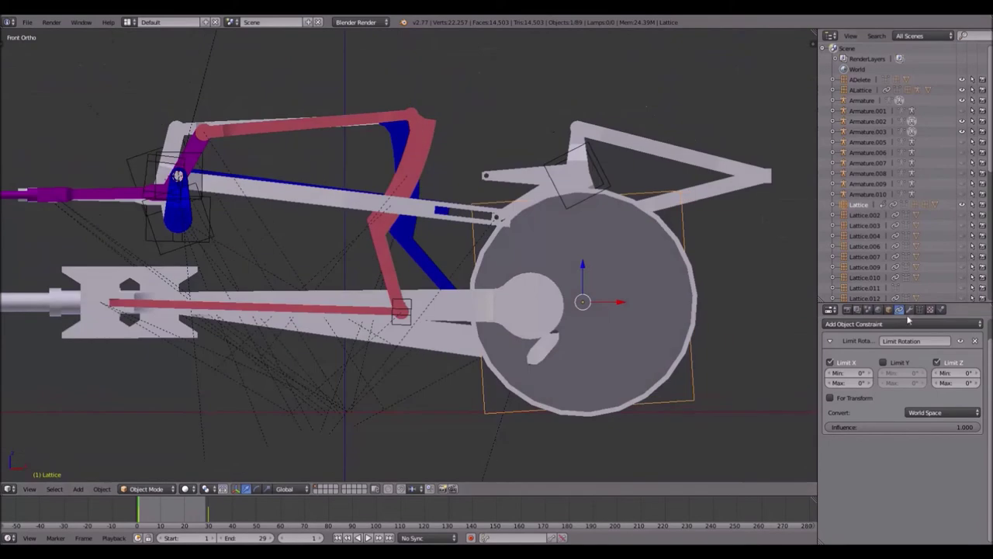
click(888, 309)
click(903, 397)
text(90)
key(Return)
- Try turning the wheel lattice to examine how the rods and slotted links move with the wheels
middle_drag(595, 279, 500, 384)
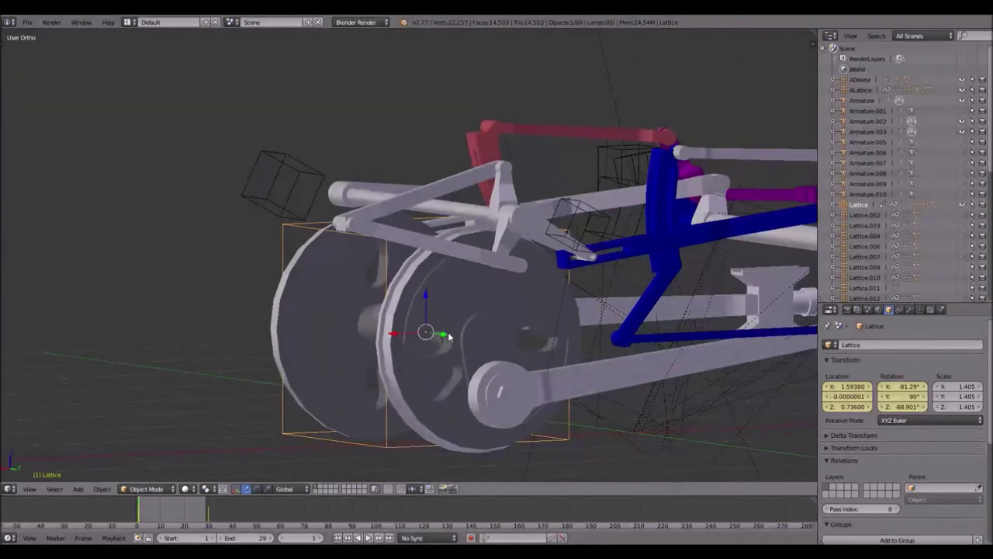
middle_drag(481, 405, 649, 307)
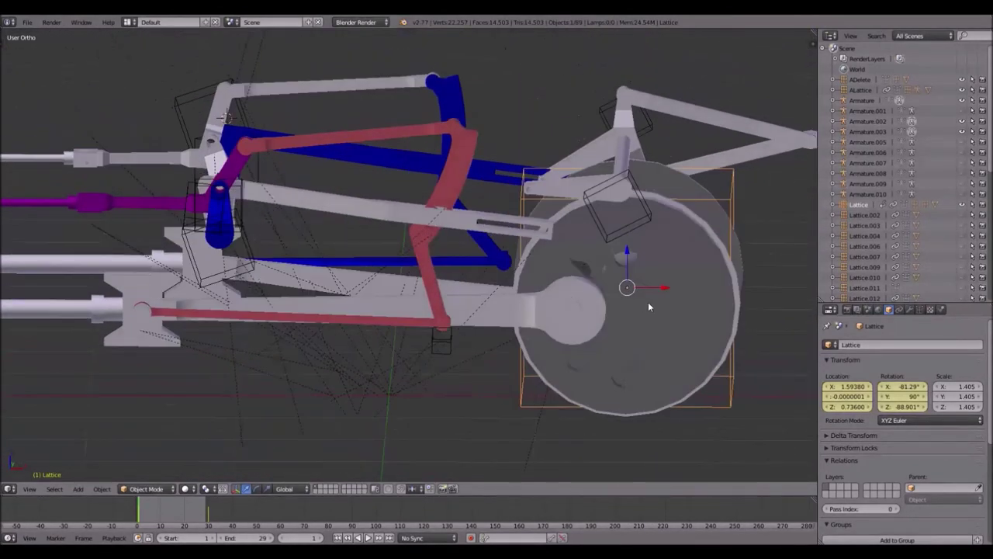
shift+middle_drag(111, 299, 249, 322)
shift+middle_drag(357, 179, 407, 196)
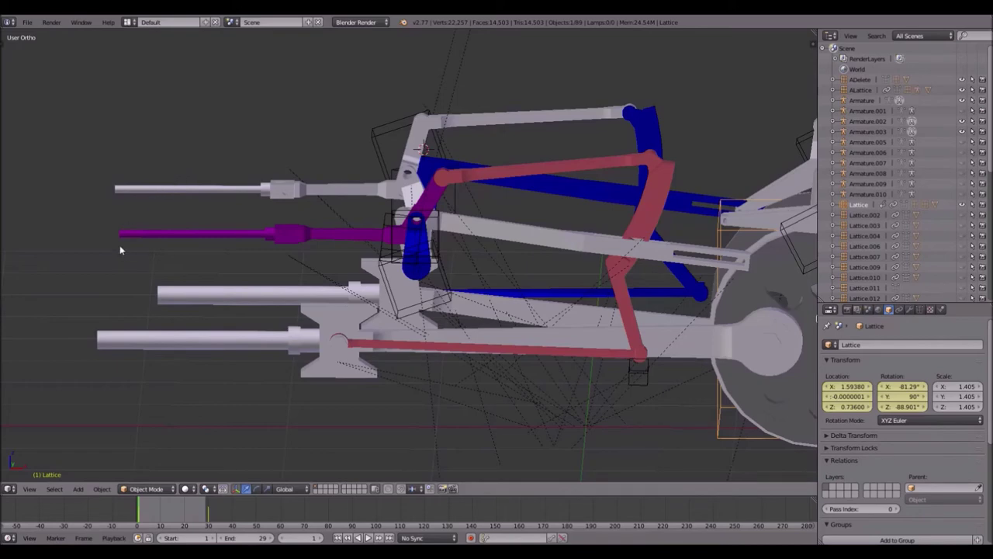
shift+middle_drag(305, 231, 79, 174)
key(r)
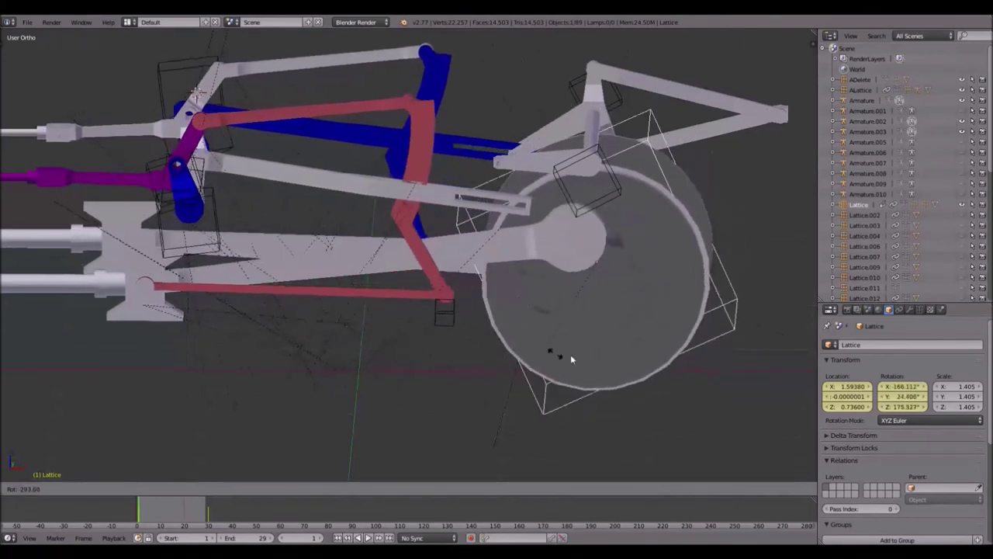
right_click(632, 361)
- Examine the wheels, reversing shaft and far-side valve gear from behind and from the opposite side
middle_drag(395, 208, 372, 190)
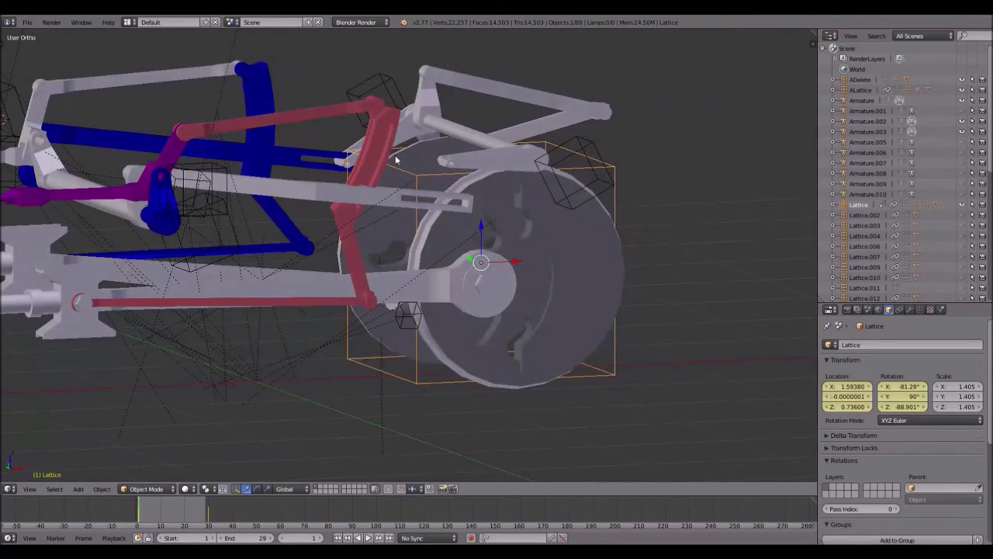
middle_drag(618, 82, 589, 163)
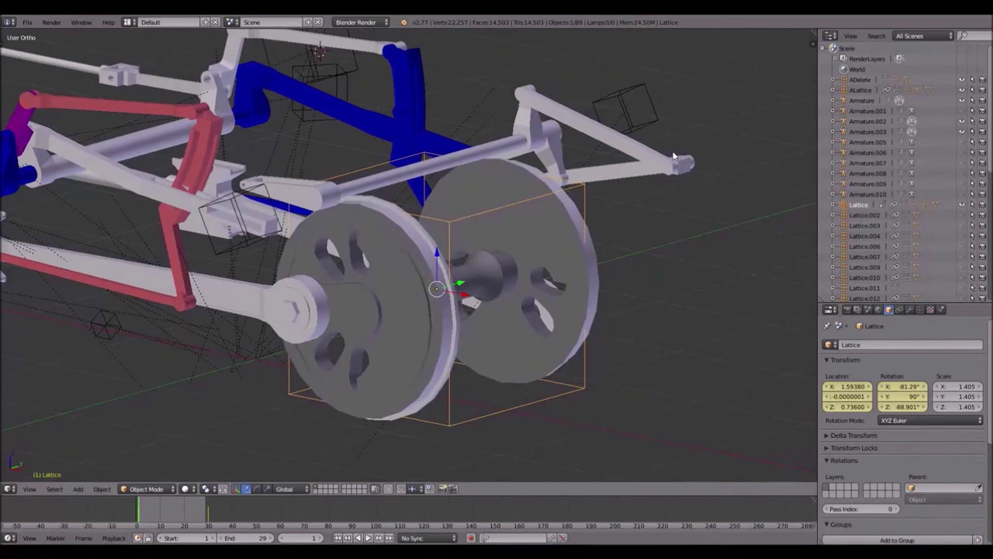
middle_drag(673, 160, 693, 174)
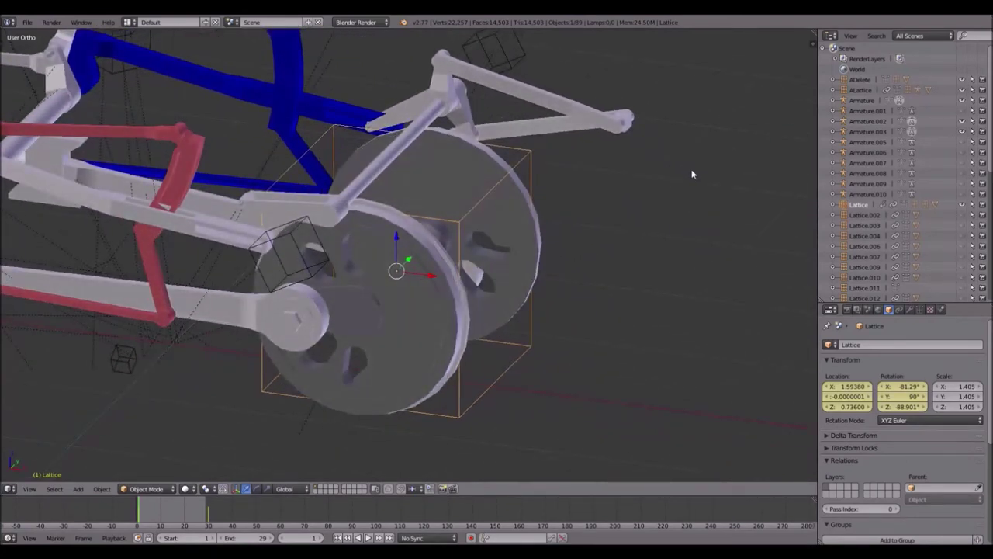
shift+middle_drag(516, 138, 629, 133)
middle_drag(721, 237, 416, 258)
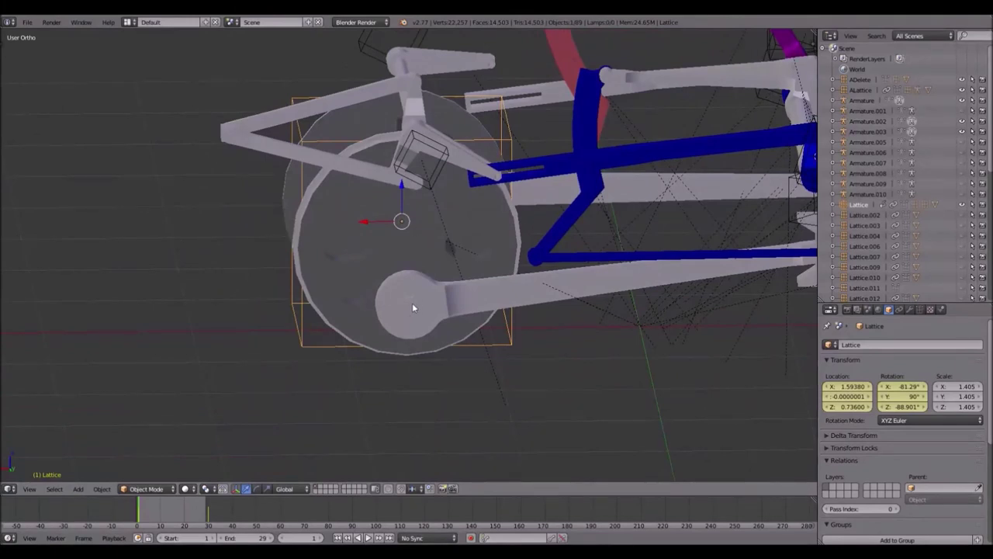
shift+middle_drag(412, 311, 220, 285)
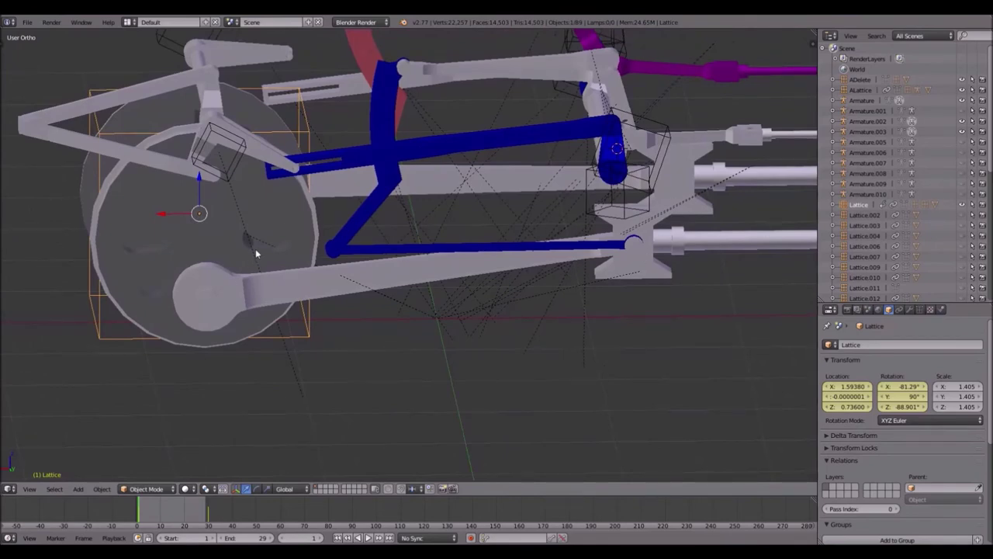
middle_drag(232, 219, 405, 260)
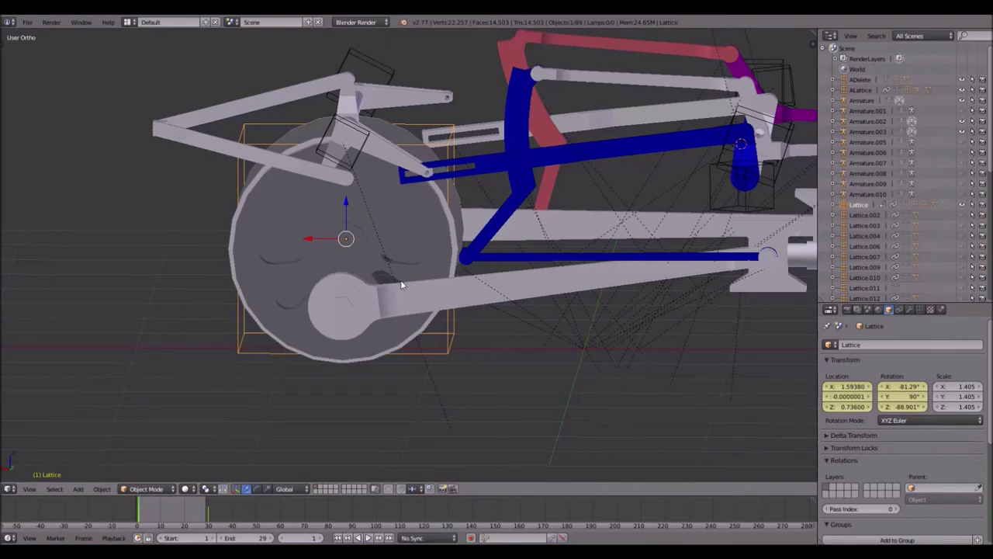
- Show the model in wireframe from the front in orthographic projection, framed on the crank and rods above the wheel
middle_drag(342, 346, 554, 288)
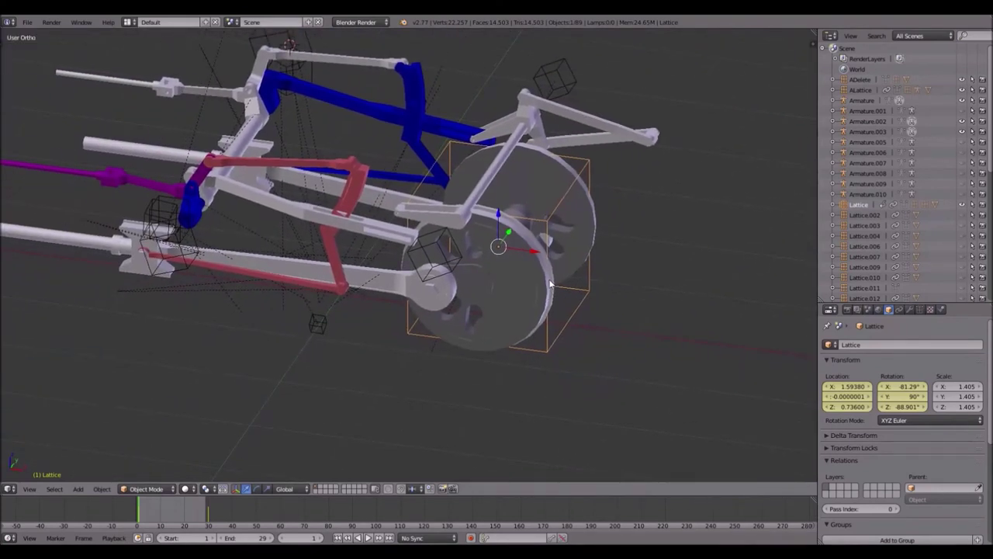
shift+middle_drag(494, 218, 575, 245)
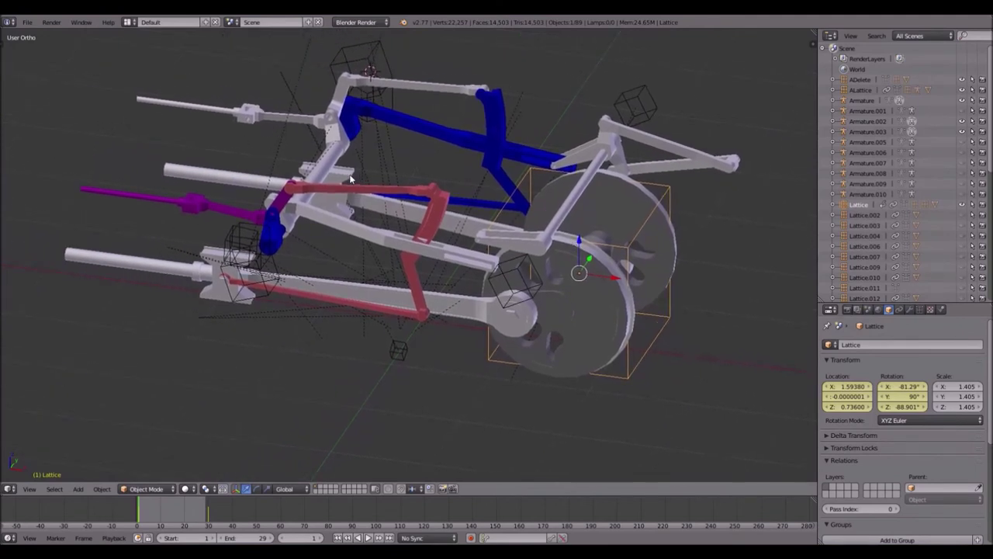
shift+middle_drag(585, 256, 504, 255)
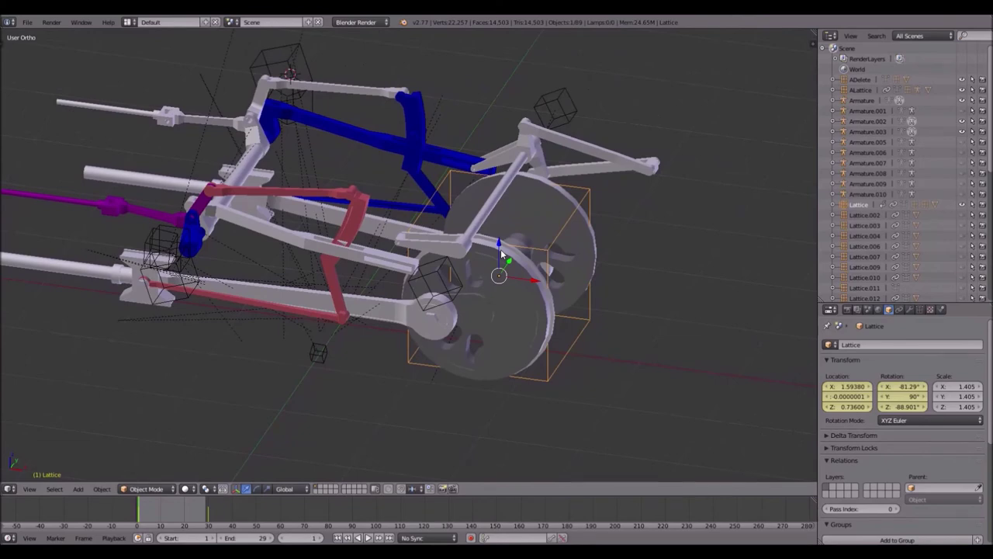
key(KP_1)
key(KP_5)
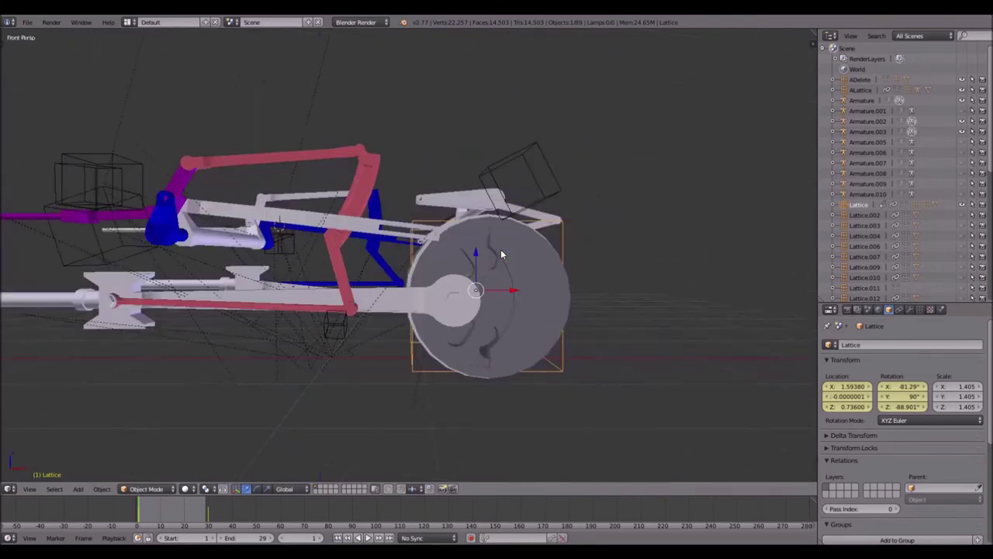
key(KP_5)
key(z)
shift+middle_drag(554, 208, 443, 236)
scroll(443, 224, up, 3)
shift+middle_drag(662, 164, 612, 165)
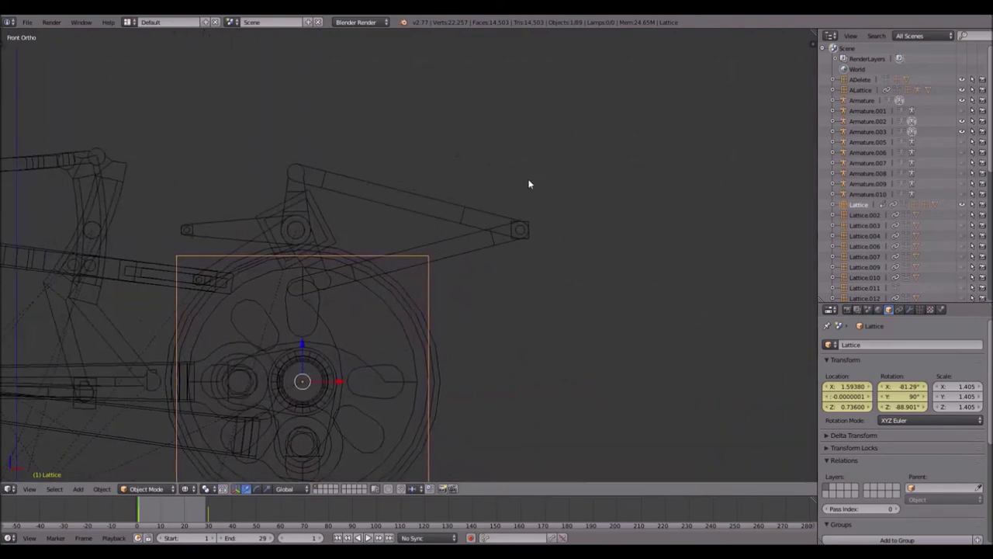
- Clear the rotation of the ADelete lattice and of the second lattice surrounding the same pivot above the wheel
middle_drag(393, 210, 651, 208)
right_click(369, 190)
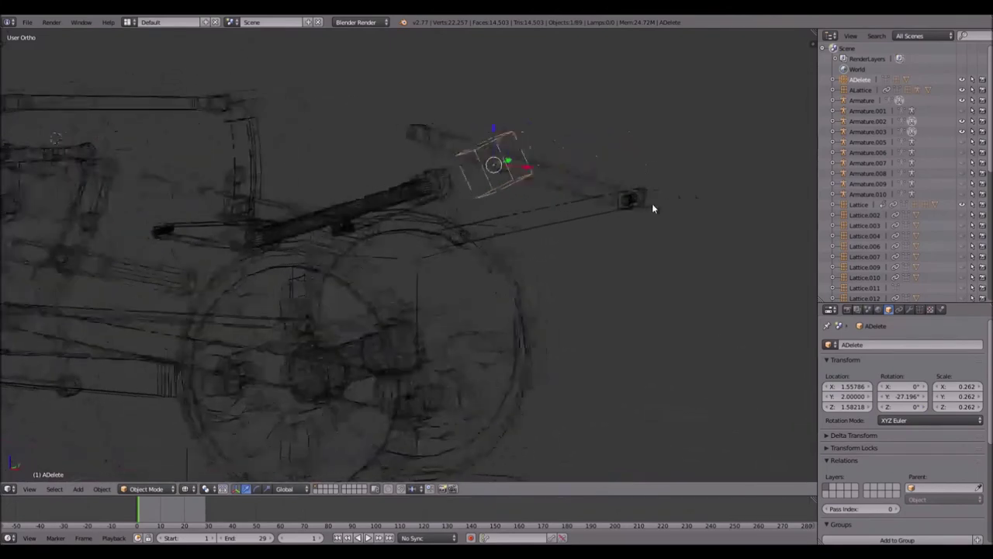
key(KP_1)
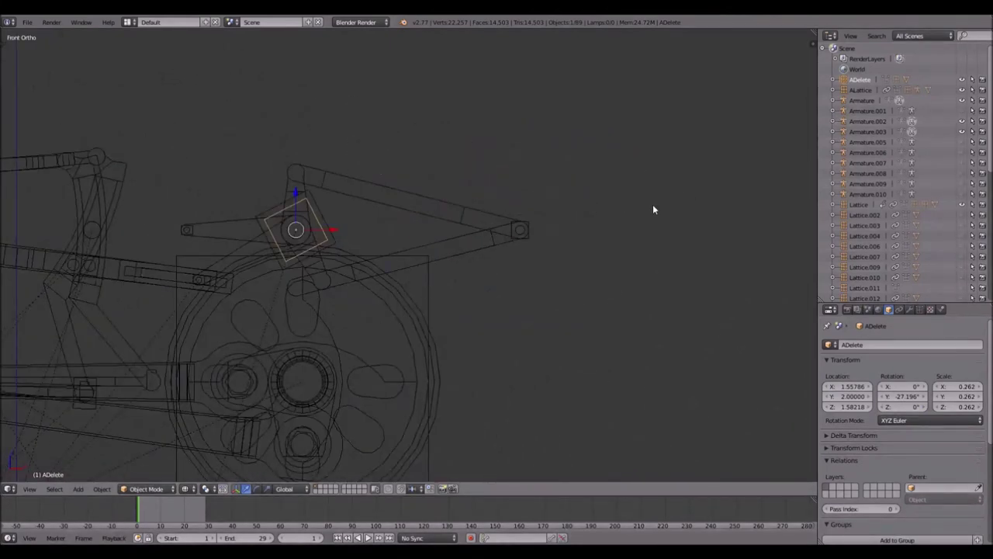
key(alt+r)
right_click(331, 236)
key(alt+r)
right_click(323, 222)
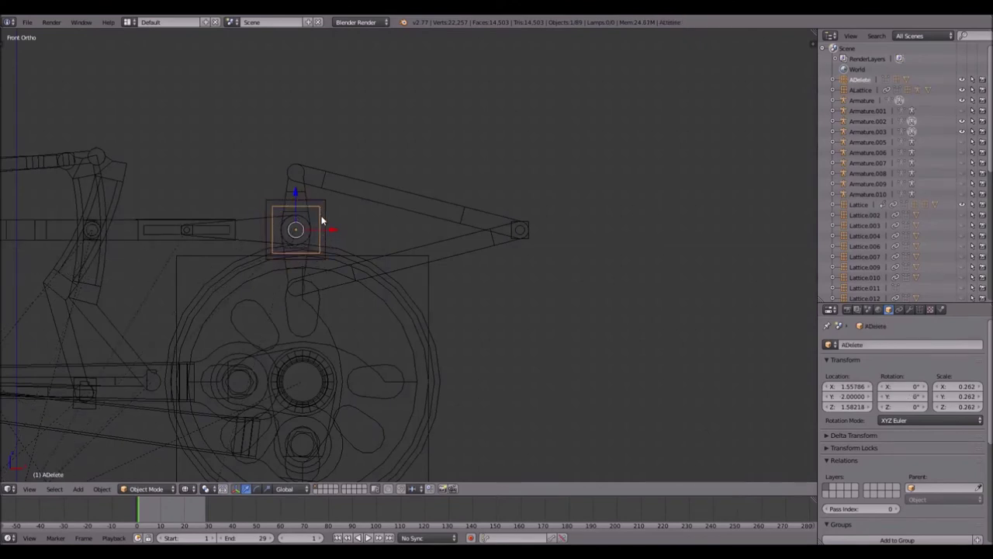
- Snap the 3D cursor to the scene center and add a new lattice there
key(shift+s)
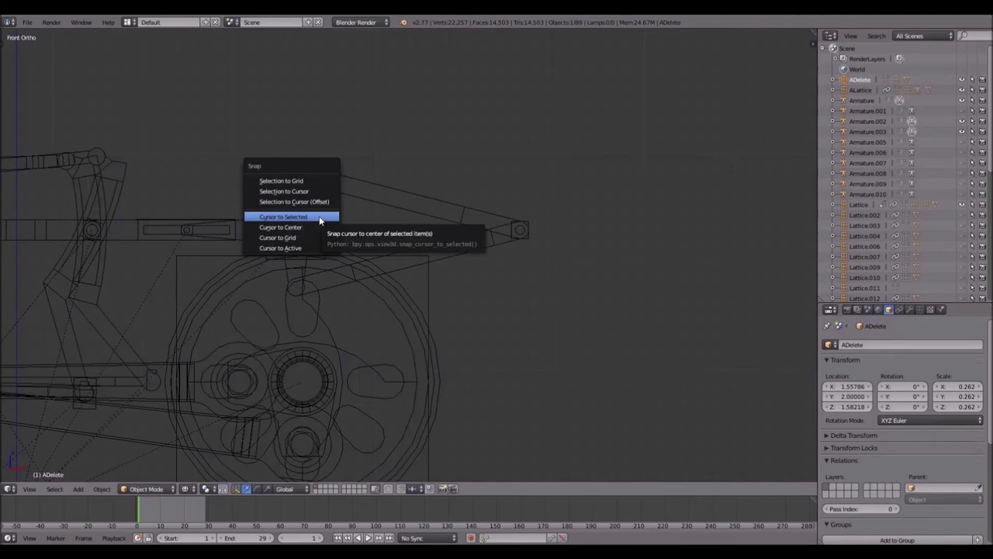
click(320, 220)
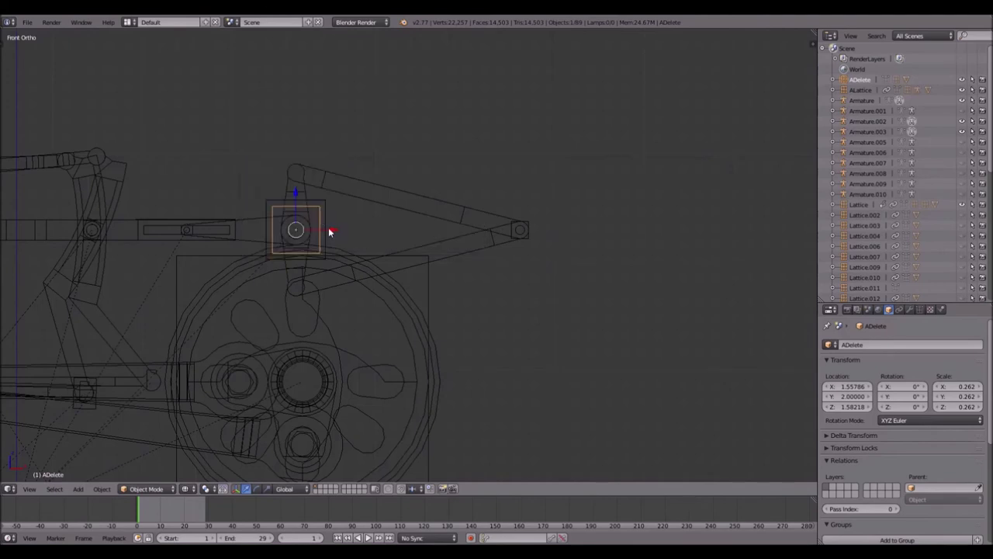
key(shift+s)
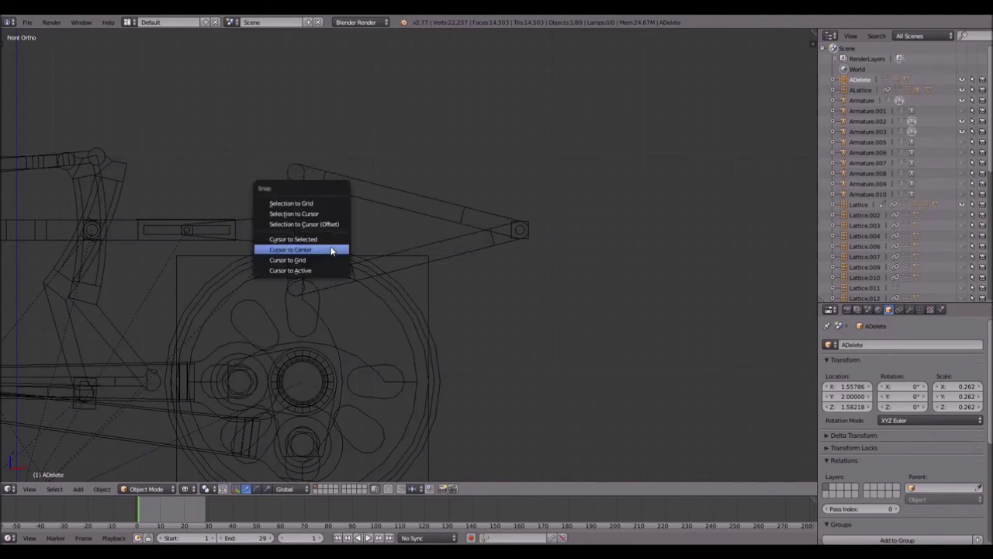
click(332, 248)
scroll(332, 248, down, 2)
middle_drag(370, 262, 416, 218)
key(KP_1)
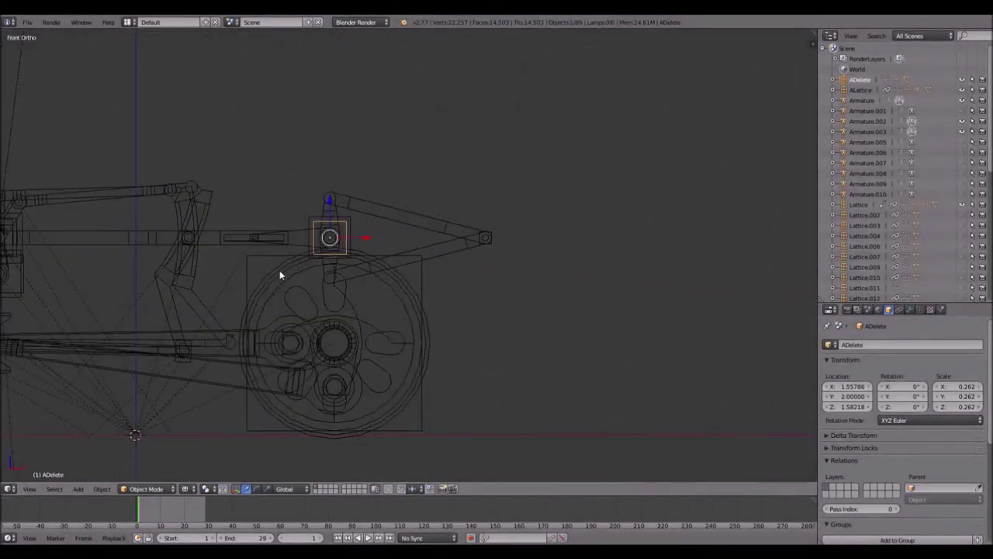
key(shift+a)
click(254, 287)
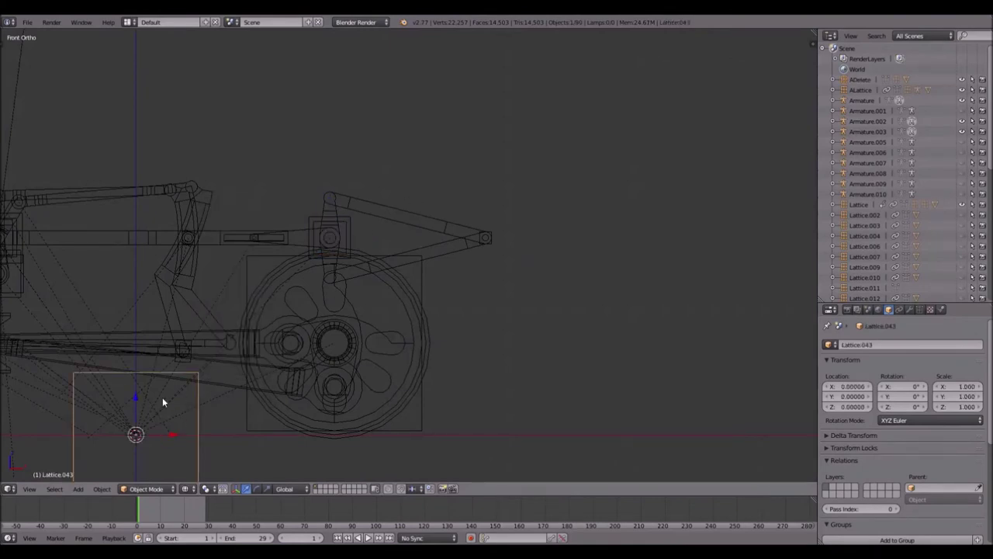
- Move the new lattice along Z and X to the pivot above the wheel, at about X 1.577 and Z 1.598
key(g)
key(z)
click(148, 200)
key(g)
key(x)
click(371, 258)
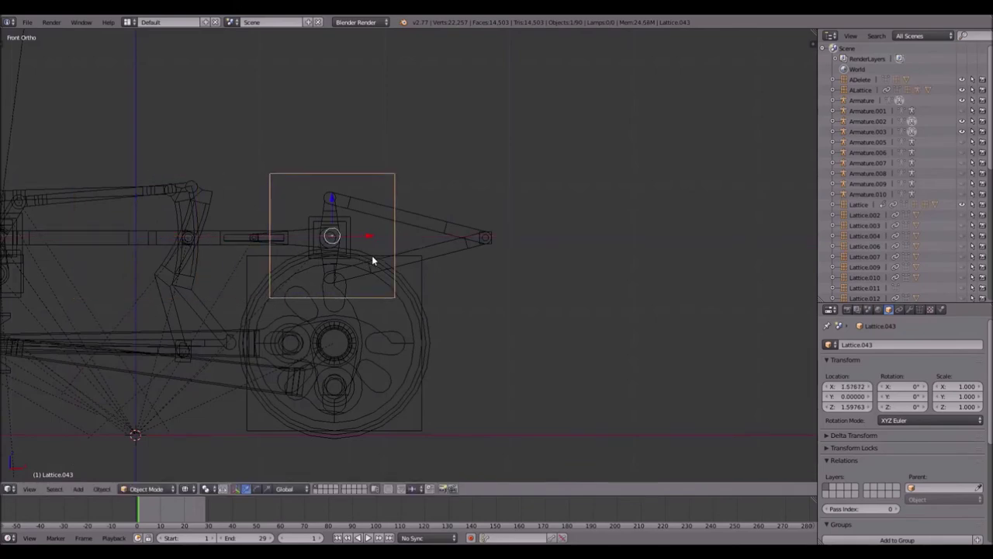
- Align the lattice more closely with the pivot circle at about X 1.559, Z 1.579, and shrink it to about 0.171 scale
scroll(365, 212, up, 4)
shift+middle_drag(342, 148, 464, 137)
scroll(403, 180, up, 4)
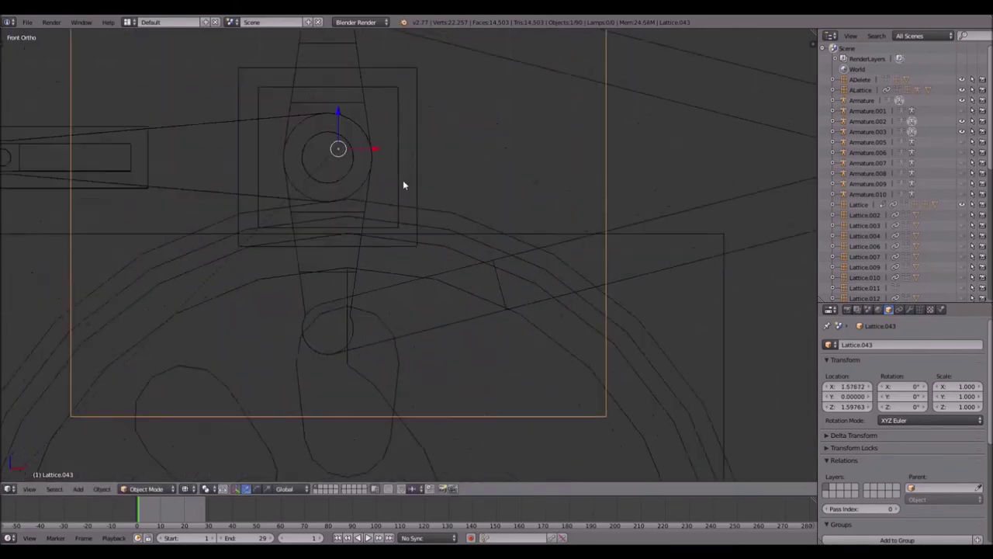
drag(382, 149, 374, 146)
click(373, 147)
key(g)
key(z)
click(333, 121)
key(s)
click(351, 177)
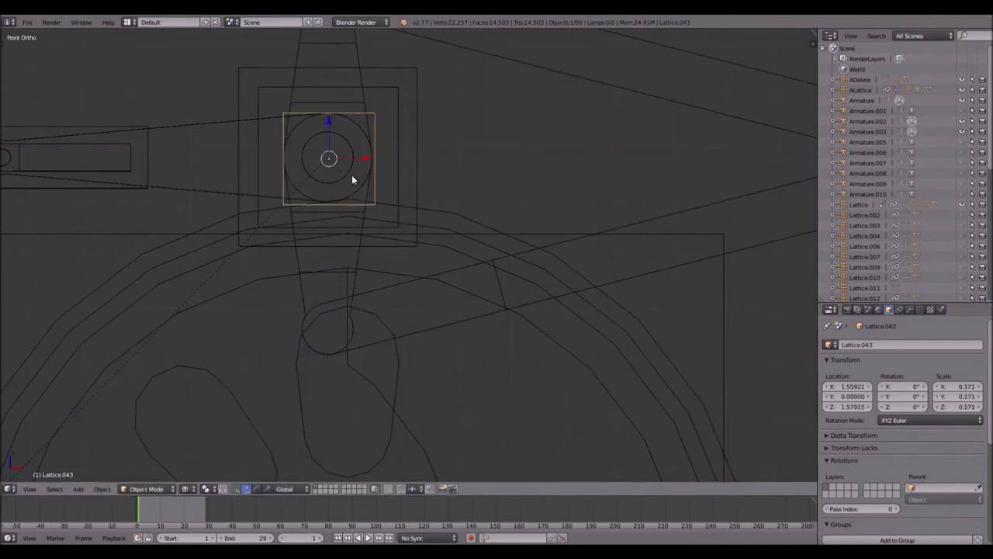
- Center the lattice precisely on the pivot at about X 1.556, Z 1.581, and scale it to about 0.166 to fit the circle
shift+middle_drag(387, 98, 426, 191)
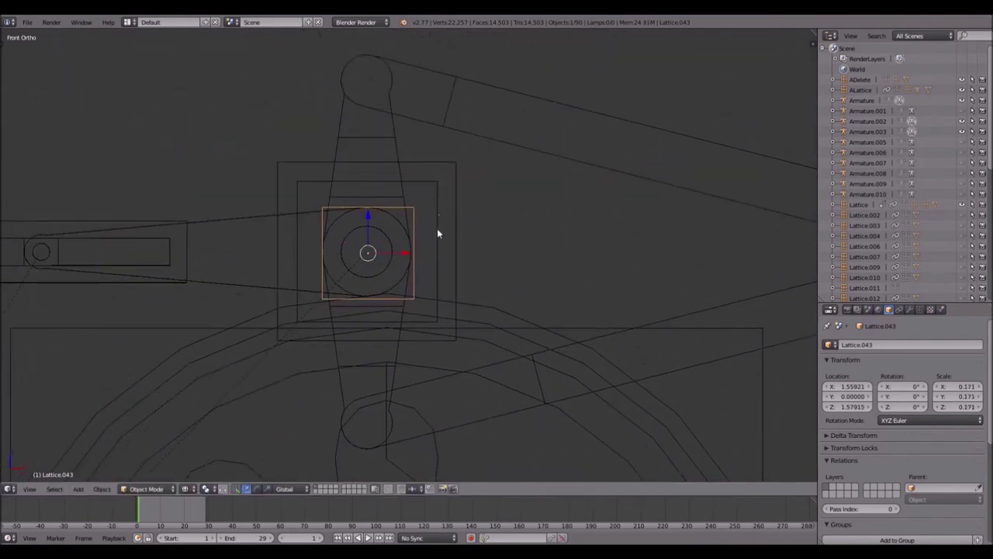
key(g)
key(x)
click(404, 251)
scroll(402, 249, up, 2)
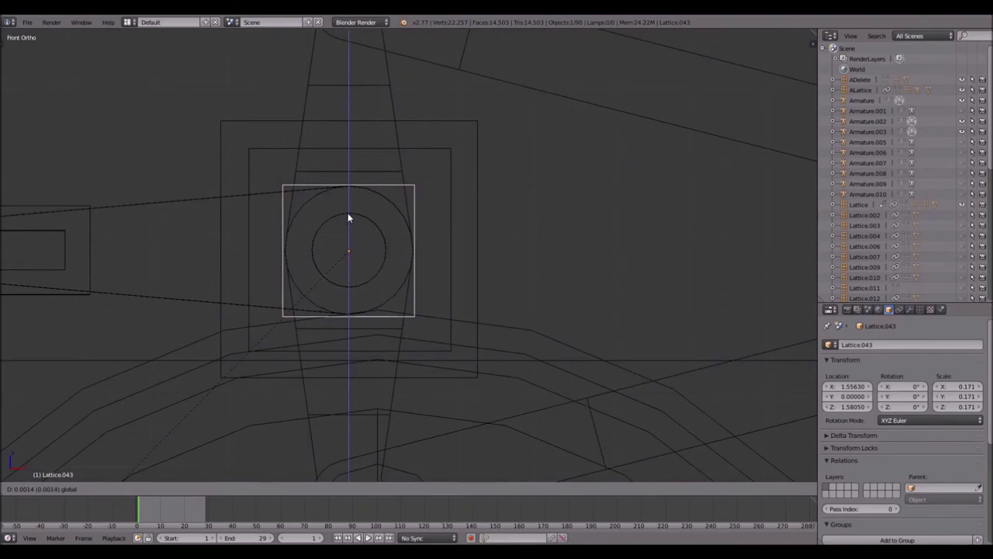
click(348, 219)
key(s)
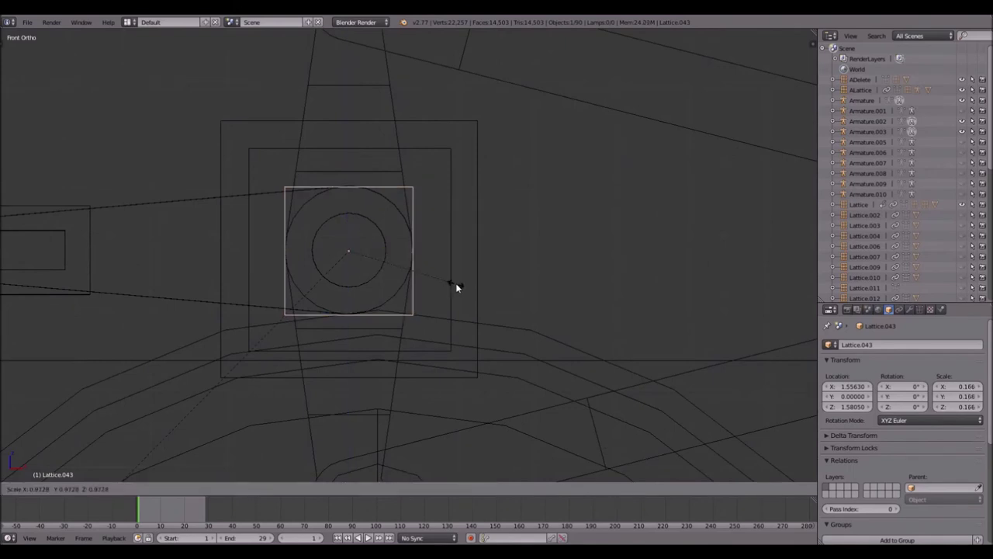
click(456, 288)
- Enlarge the pivot lattice to about 0.435 scale and duplicate it in place with the copy scaled to about 0.487
scroll(395, 257, down, 3)
shift+middle_drag(395, 256, 431, 209)
key(s)
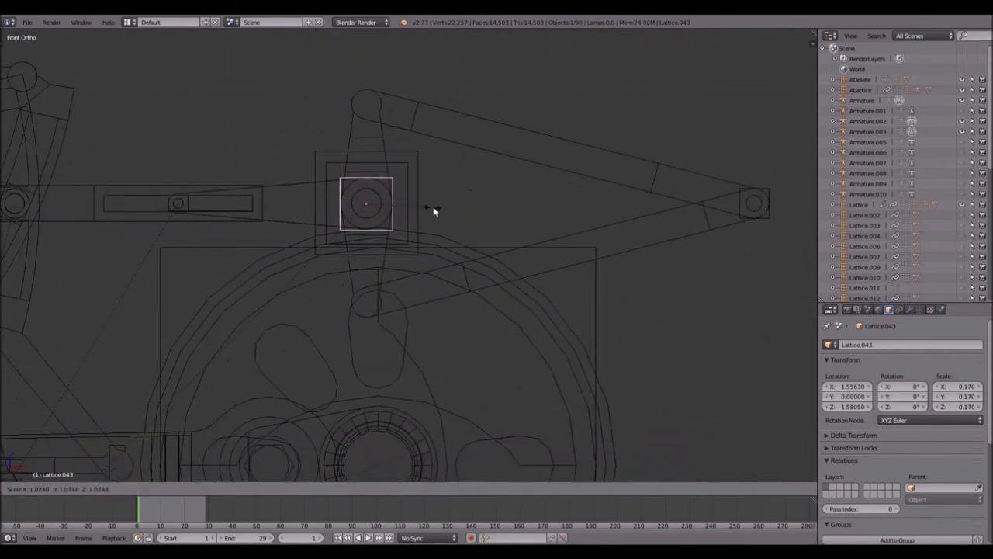
click(525, 232)
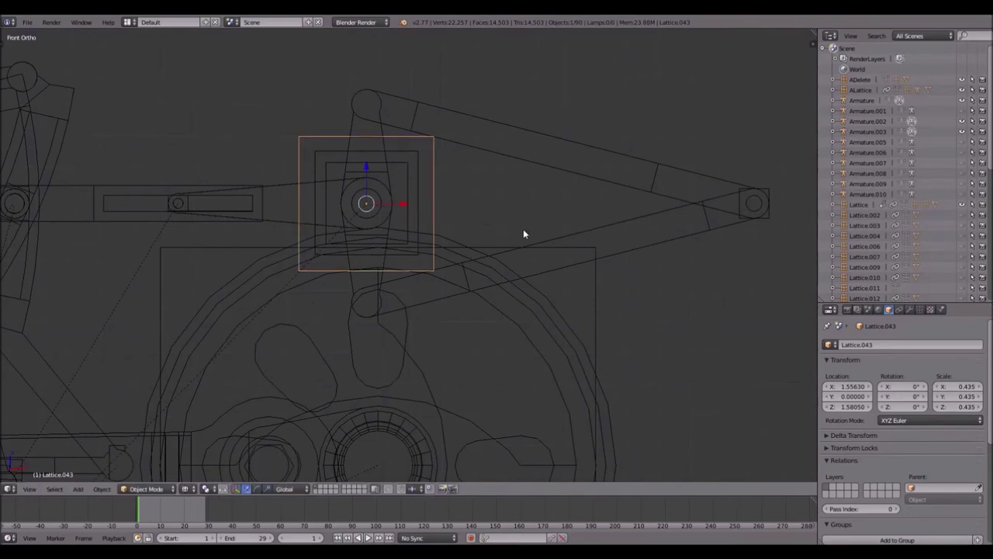
key(shift+d)
key(s)
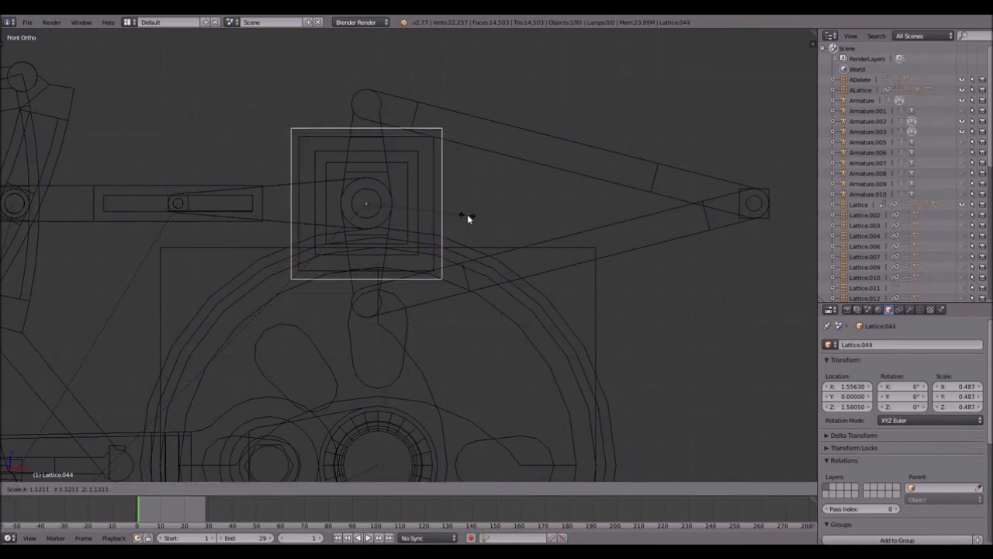
click(467, 214)
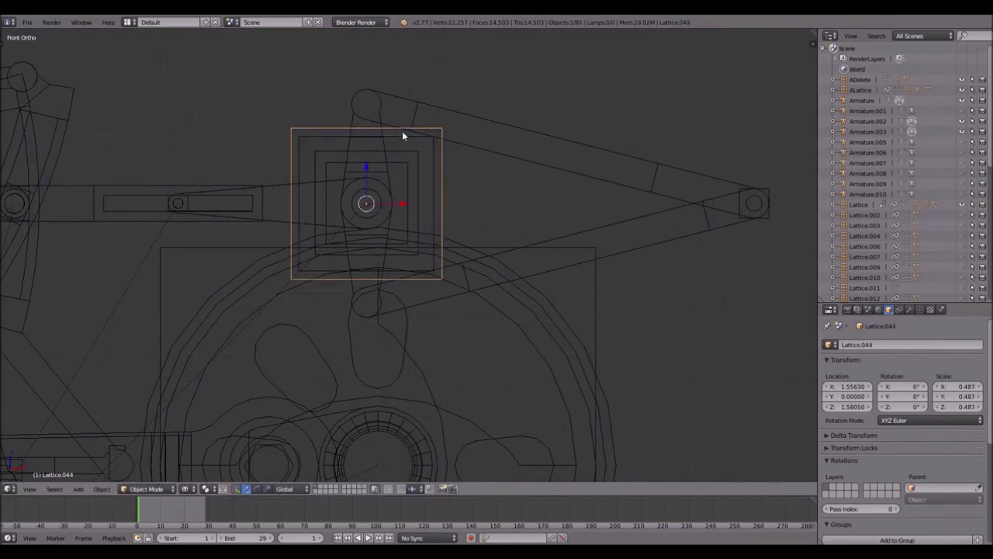
- Duplicate the 0.487-scale lattice up along Z to the crank's upper pin at about Z 1.903 and scale it to about 0.096
key(shift+d)
key(z)
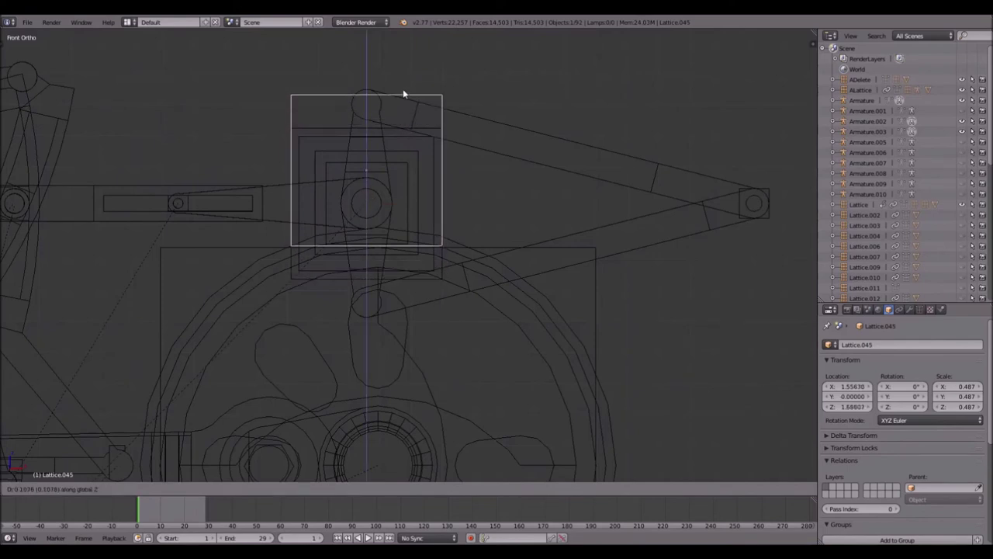
click(401, 480)
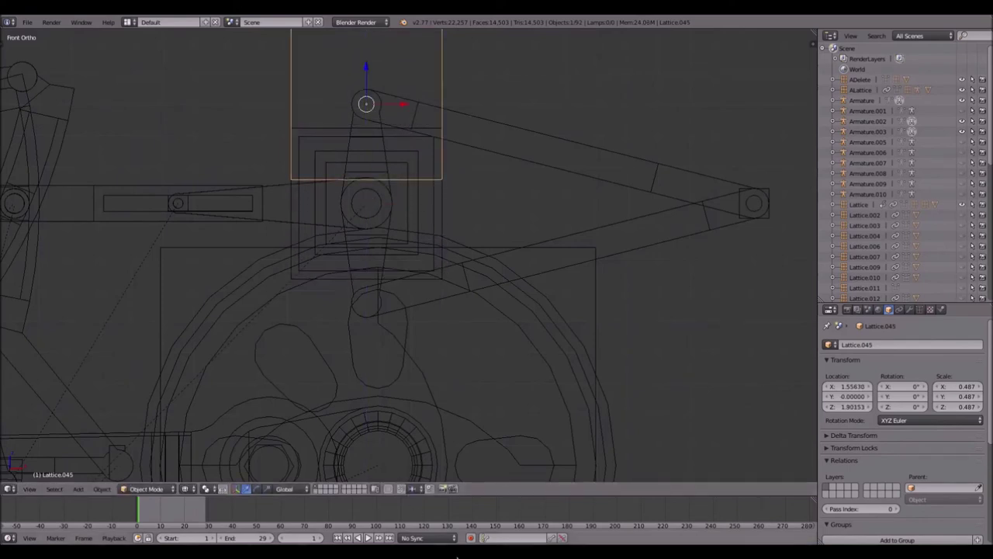
key(s)
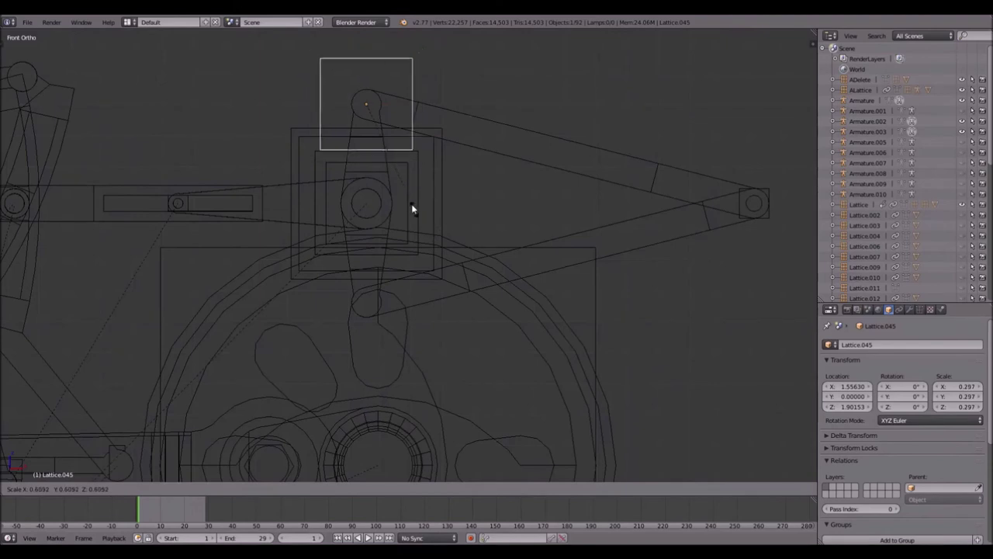
click(373, 147)
scroll(360, 146, up, 4)
scroll(420, 214, up, 4)
drag(345, 67, 345, 63)
shift+middle_drag(363, 111, 377, 157)
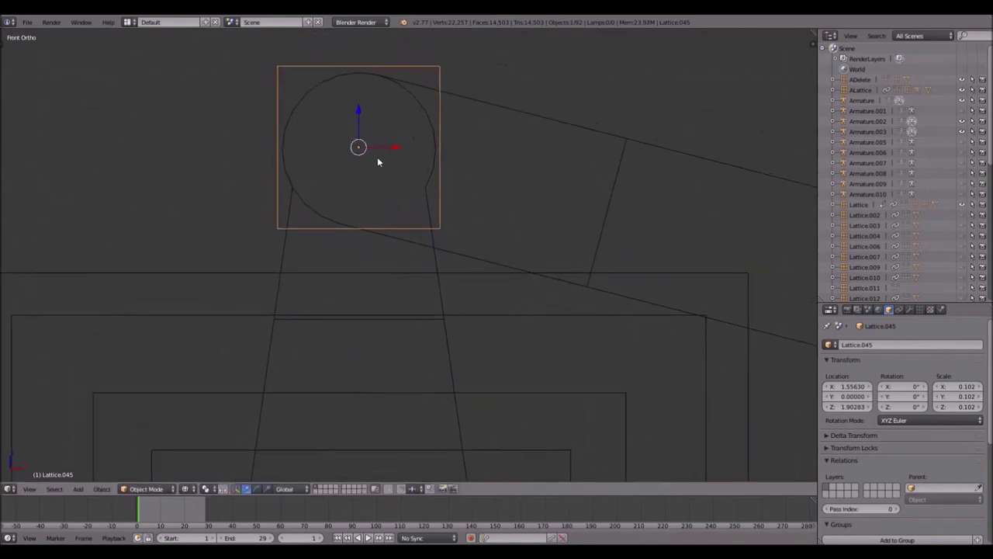
key(s)
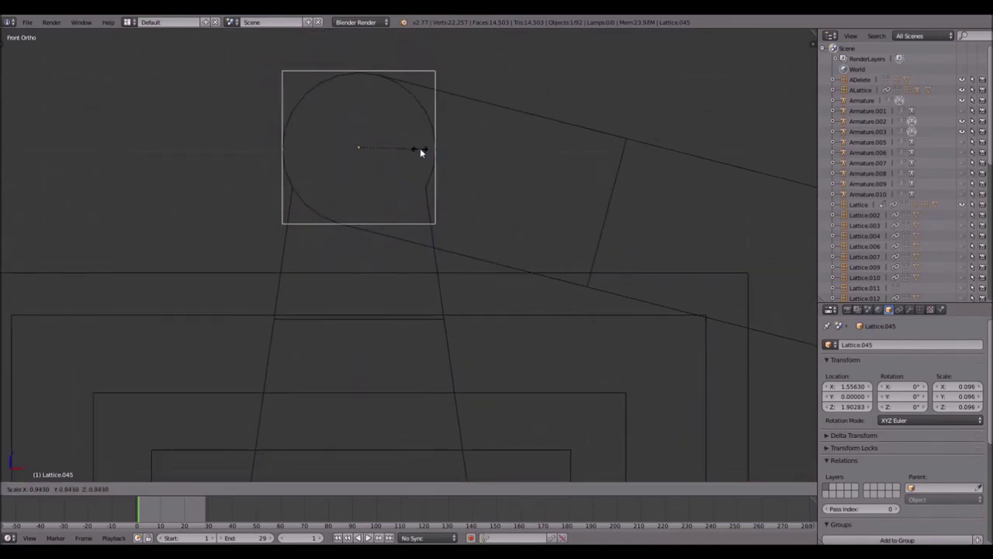
click(420, 149)
- Duplicate the upper pin's lattice down along Z onto the crank's lower pin at about Z 1.262
scroll(420, 149, down, 4)
shift+middle_drag(437, 199, 394, 315)
key(shift+d)
key(z)
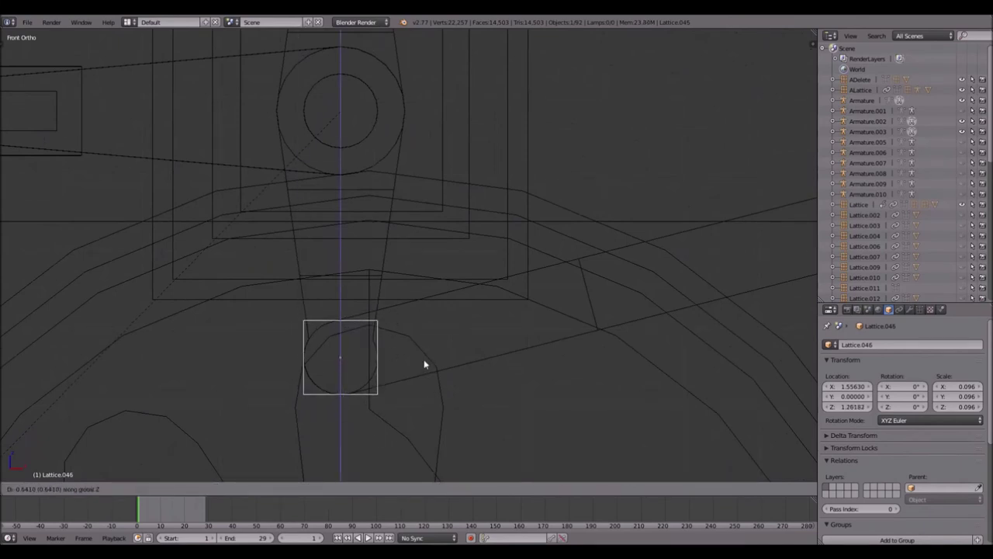
click(425, 365)
- Duplicate the 0.435-scale pivot lattice along X to the joint where both rods meet, at about X 2.808, and scale it to about 0.436
scroll(422, 357, down, 5)
right_click(446, 181)
shift+middle_drag(508, 189, 332, 193)
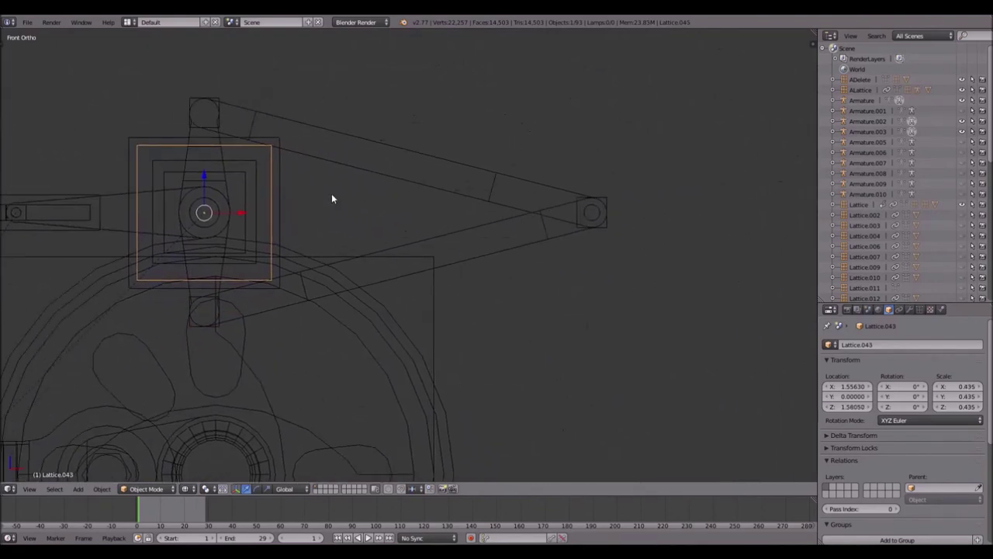
key(shift+d)
key(x)
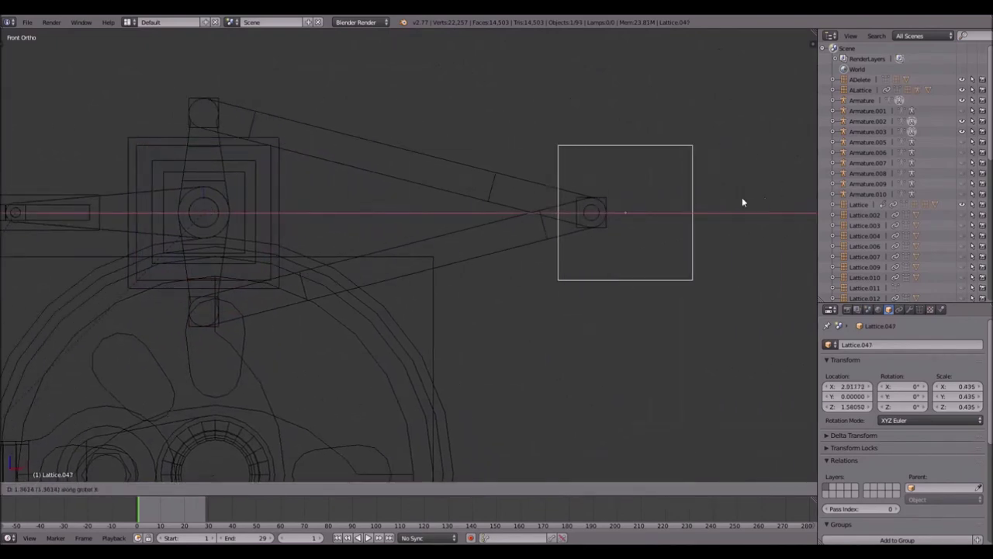
click(719, 197)
scroll(718, 198, up, 4)
shift+middle_drag(718, 198, 398, 230)
key(s)
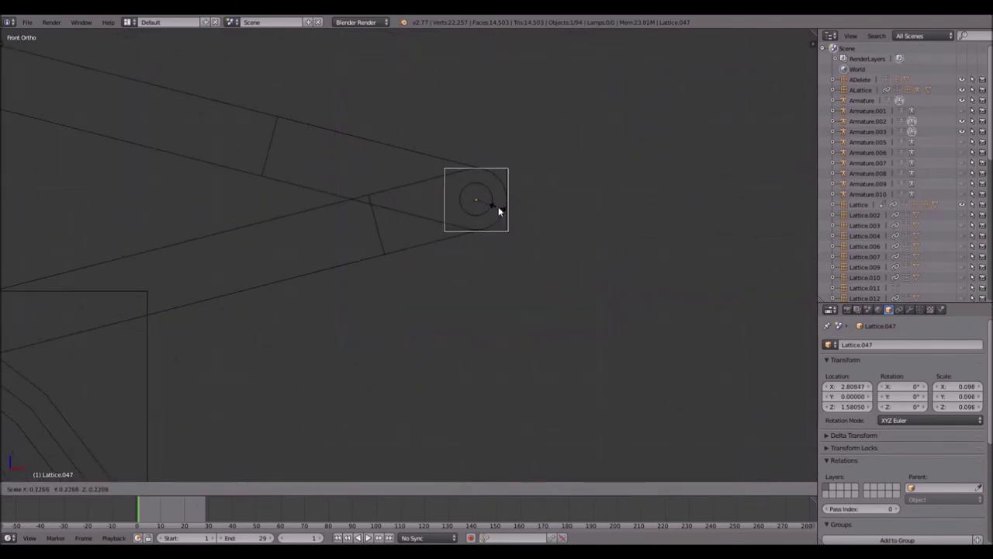
click(574, 227)
- Snap the 3D cursor to the crank's 0.435-scale pivot lattice and add two single-bone armatures there
scroll(556, 226, down, 5)
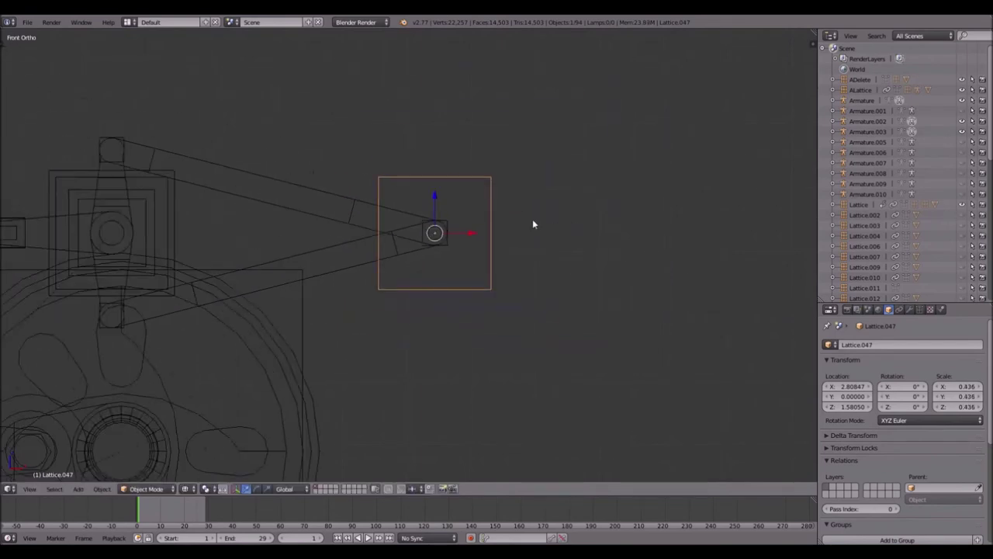
shift+middle_drag(253, 192, 455, 207)
right_click(272, 196)
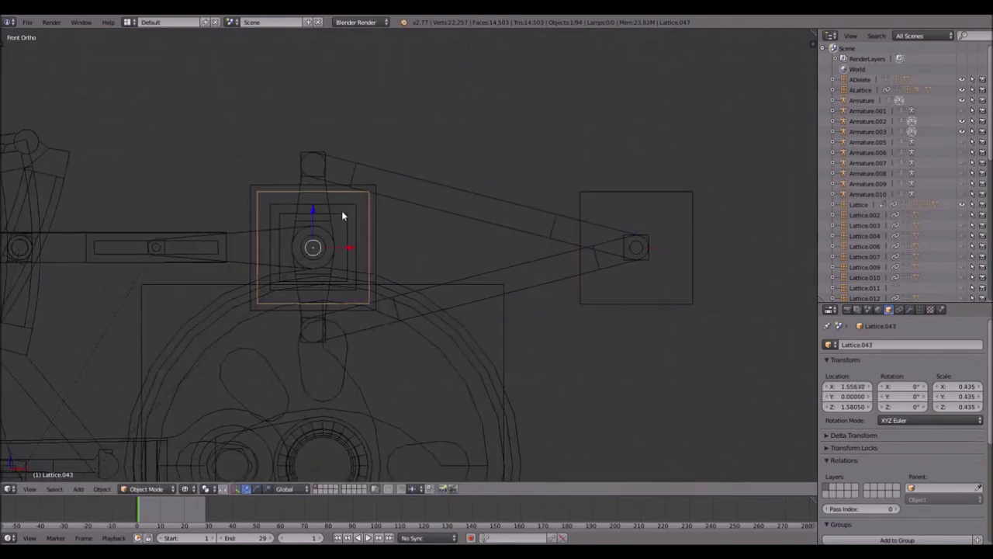
key(shift+s)
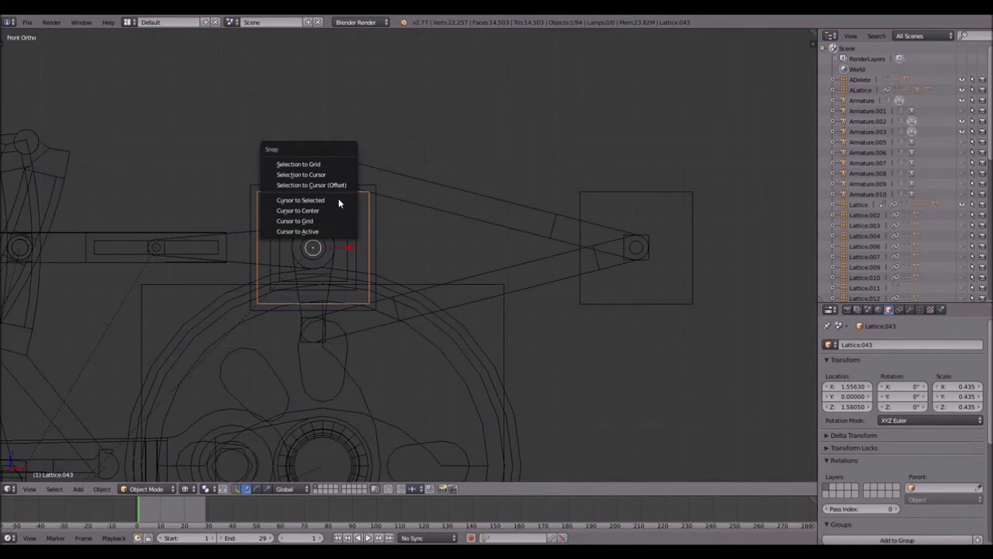
click(337, 199)
key(shift+a)
mouse_move(339, 196)
click(403, 192)
key(shift+a)
mouse_move(372, 204)
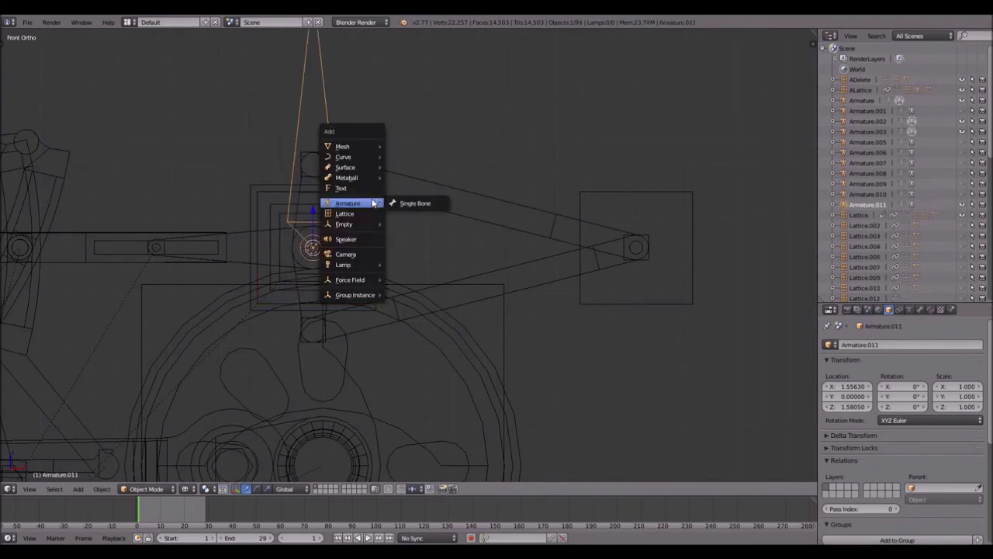
click(409, 204)
- Extrude a second bone from the active armature's tip, about 1.07 along X and -0.18 along Z
shift+middle_drag(408, 160, 407, 197)
scroll(407, 194, down, 2)
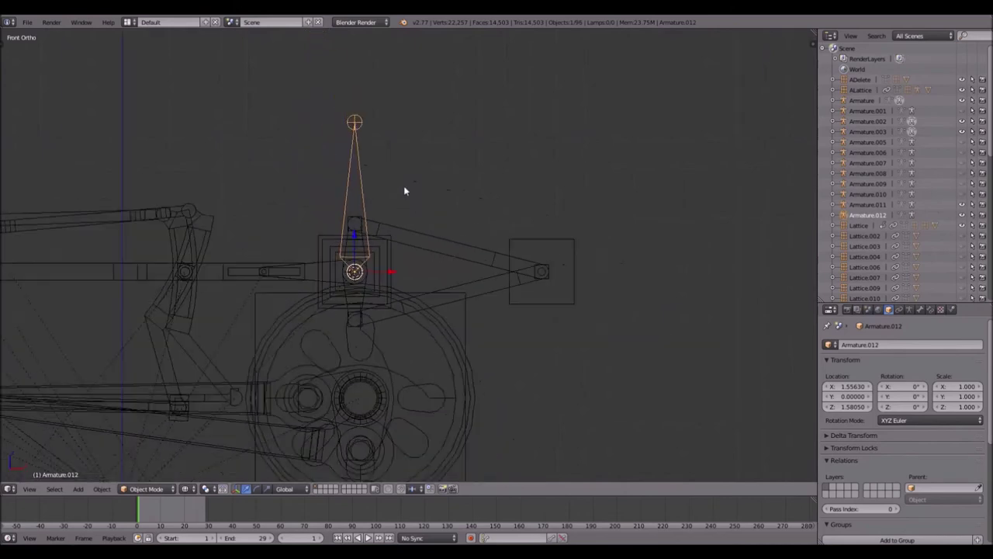
key(Tab)
key(g)
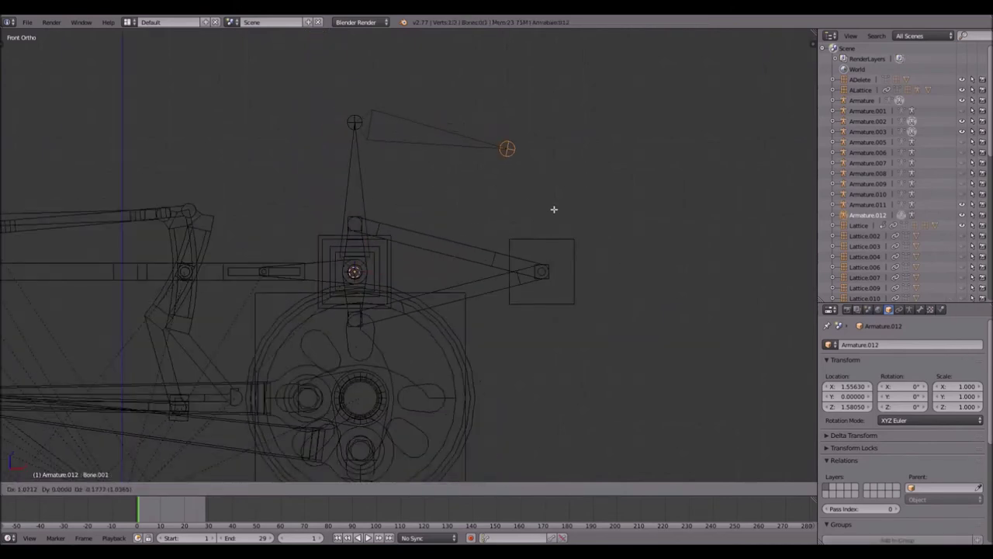
click(554, 209)
key(Tab)
- Rotate the other single-bone armature 180° to point down and extrude a second bone from its tip toward the rods' joint
right_click(351, 153)
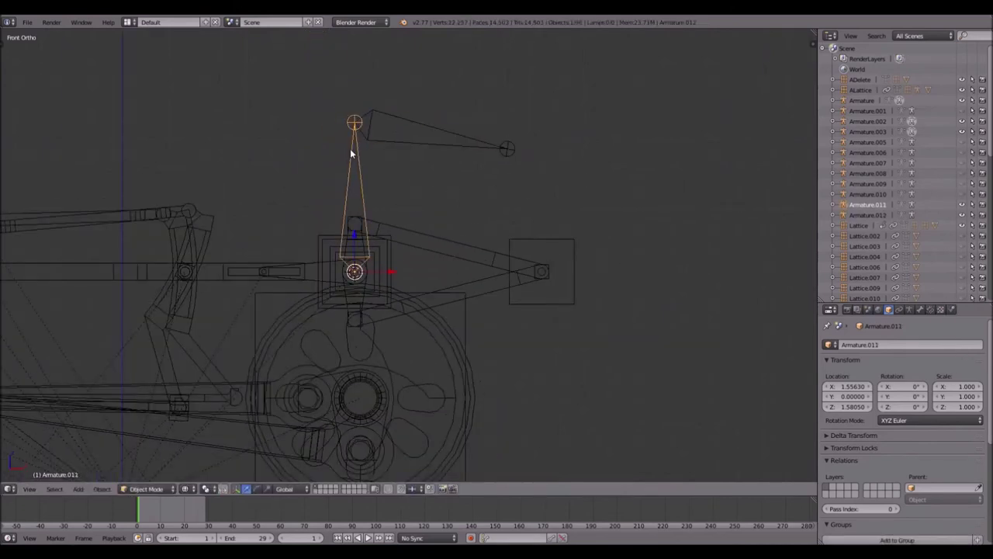
text(r)
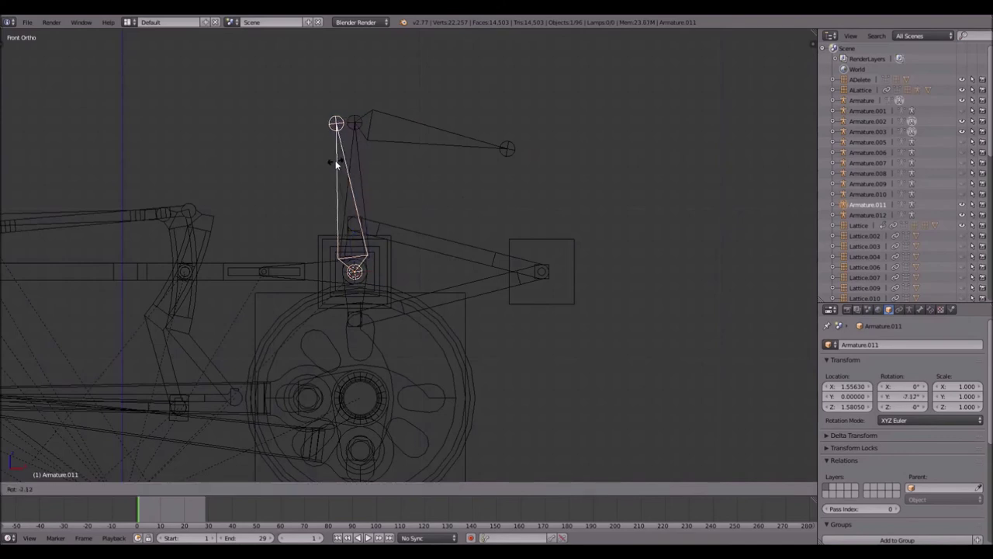
text(180)
key(Return)
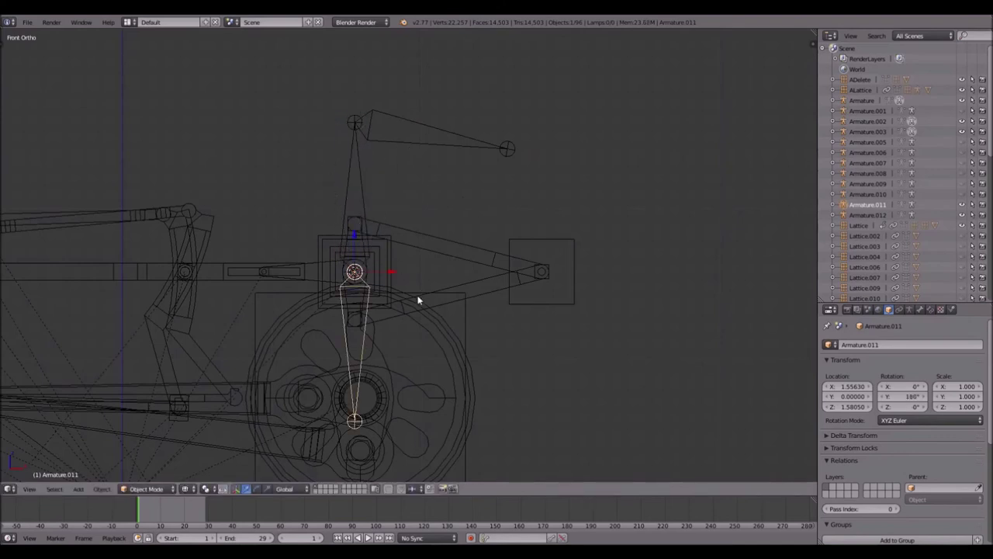
key(Tab)
key(g)
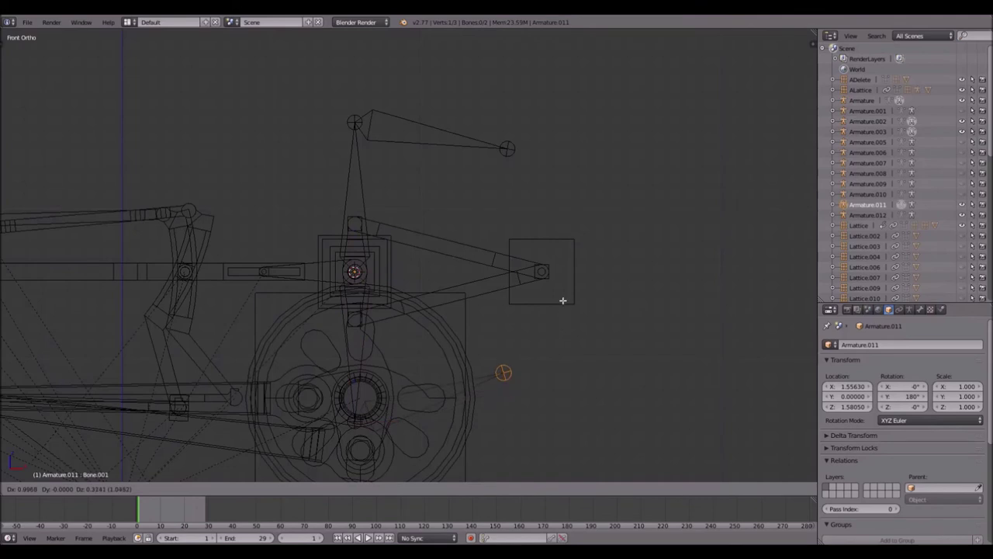
click(577, 273)
key(Tab)
- Snap the 3D cursor to the lattice at the rods' joint and snap the upper armature's end joint onto it
right_click(527, 241)
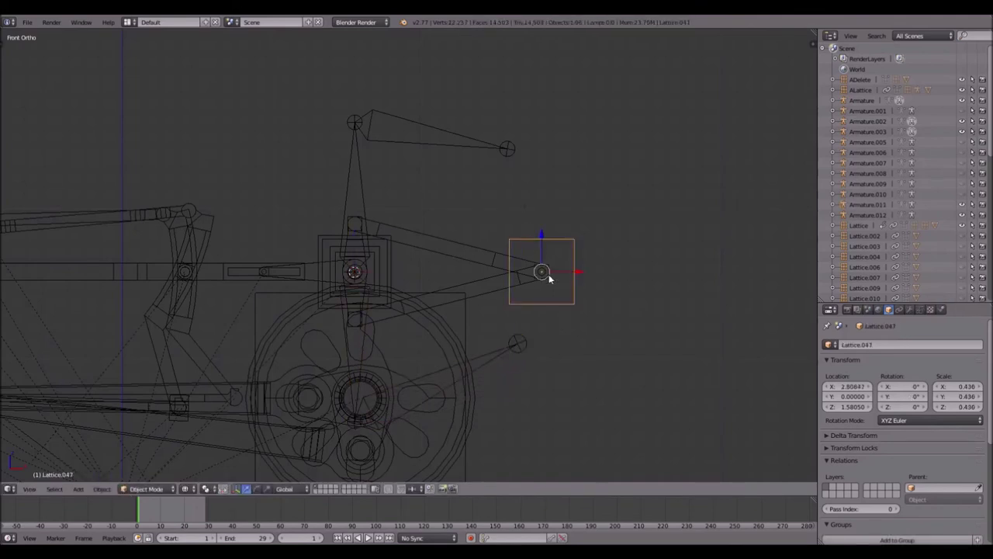
key(shift+s)
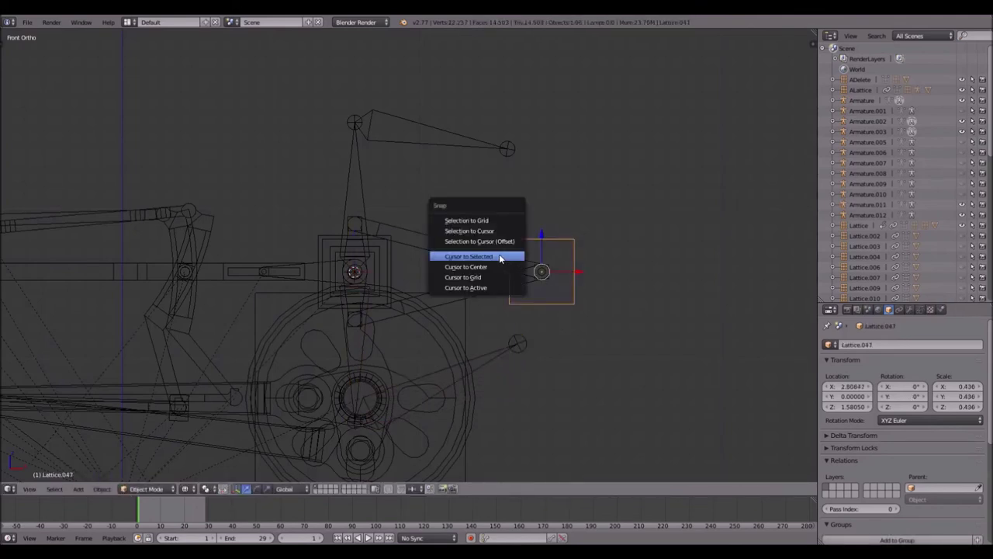
click(499, 256)
right_click(505, 149)
key(Tab)
right_click(505, 149)
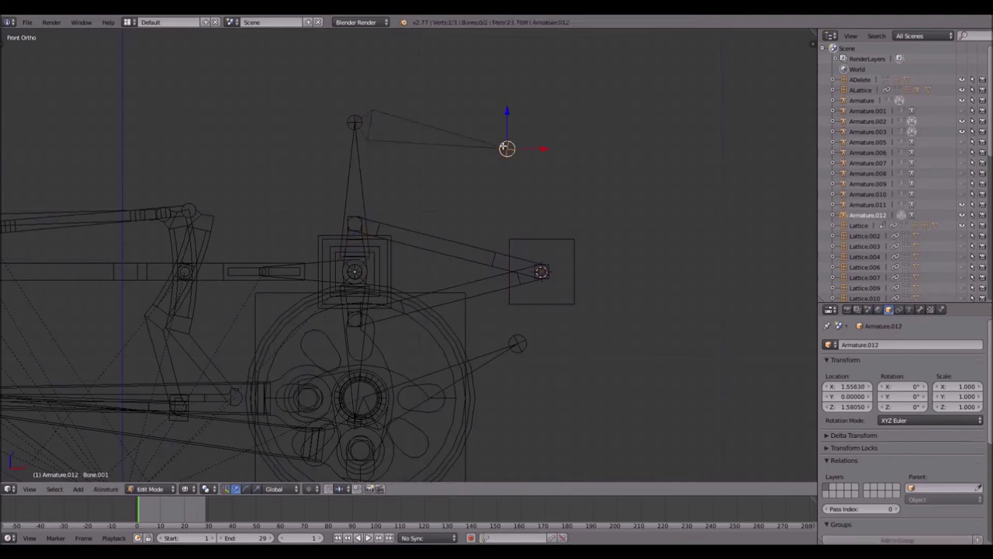
key(shift+s)
click(504, 119)
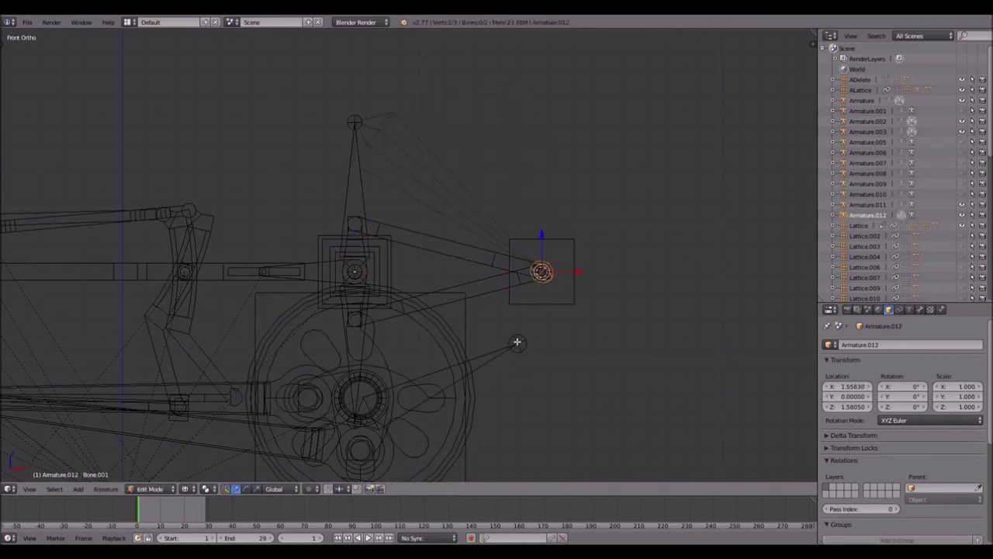
- Snap the lower armature's end joint to the 3D cursor at the rods' joint
key(Tab)
right_click(518, 345)
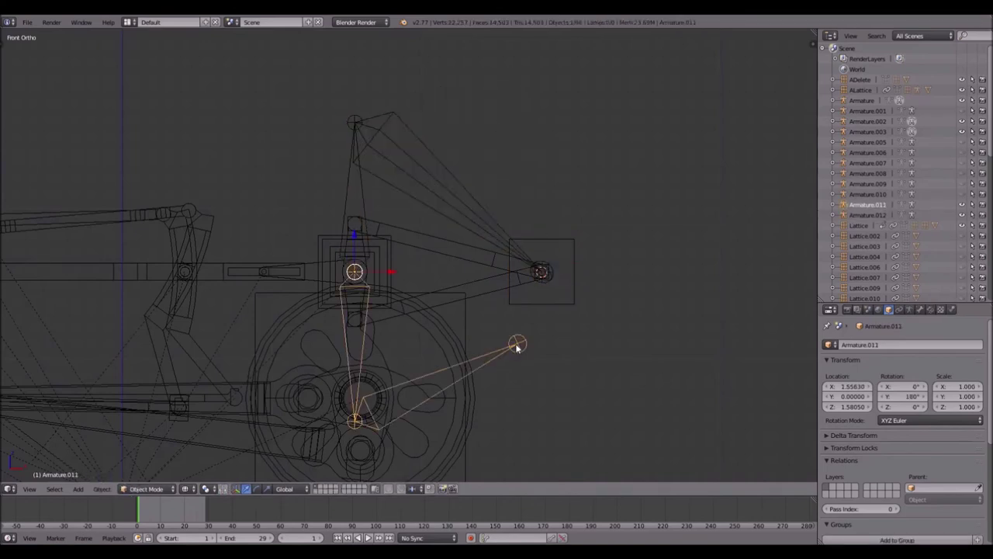
key(shift+s)
key(Escape)
key(Tab)
right_click(518, 344)
key(shift+s)
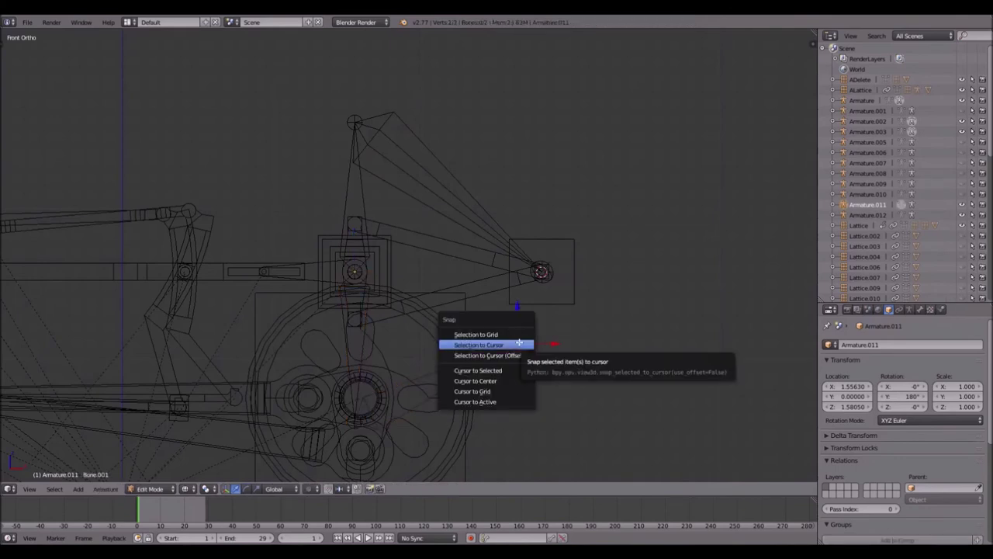
click(518, 344)
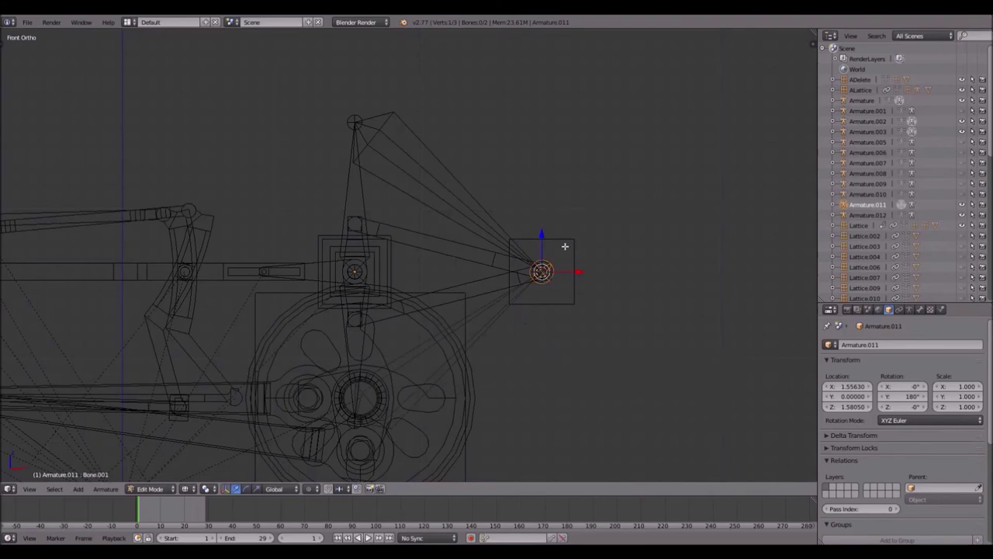
click(355, 426)
key(Tab)
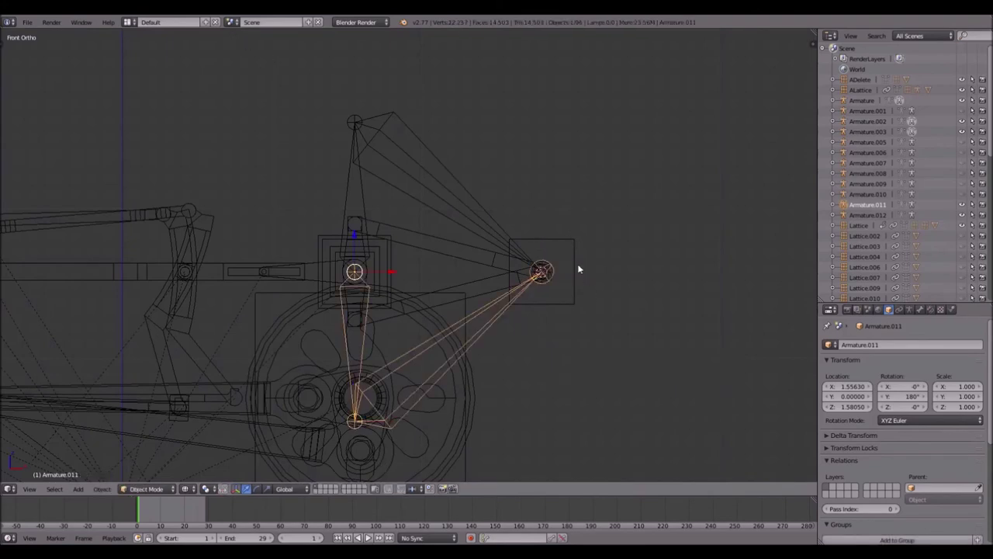
- Snap the 3D cursor to the crank's lower pin lattice and snap the lower armature's middle joint onto it
scroll(567, 267, up, 1)
scroll(567, 264, up, 3)
shift+middle_drag(519, 247, 265, 227)
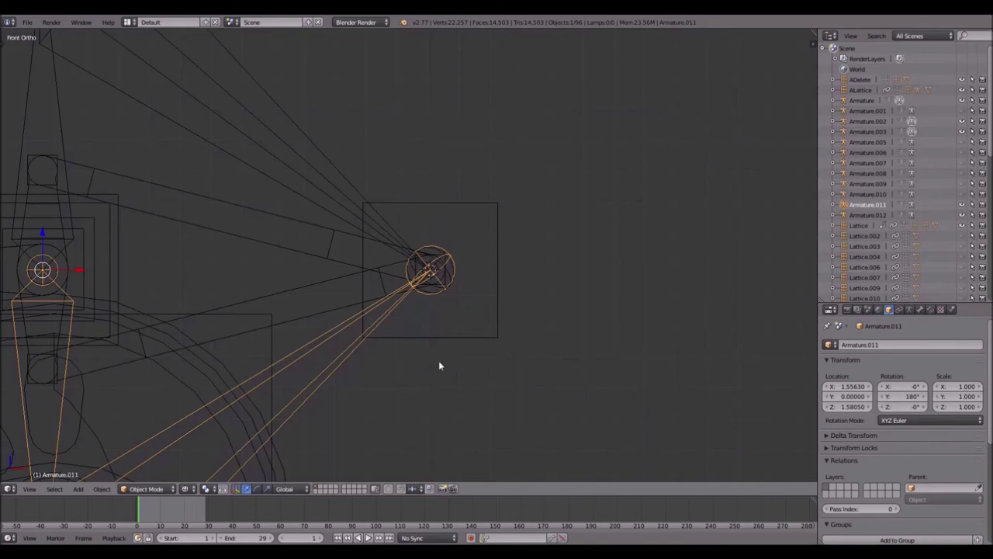
shift+middle_drag(452, 310, 535, 268)
scroll(479, 200, down, 3)
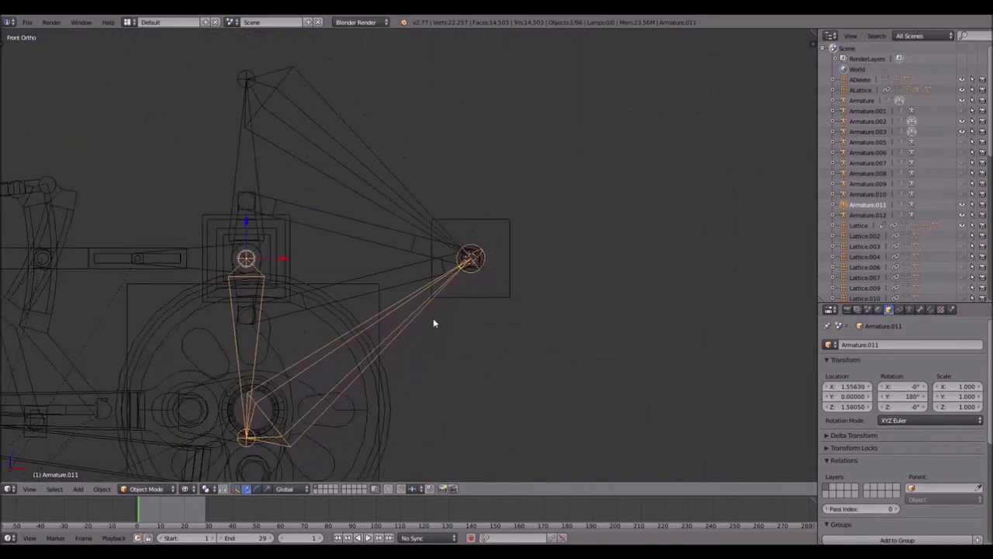
shift+middle_drag(417, 240, 527, 230)
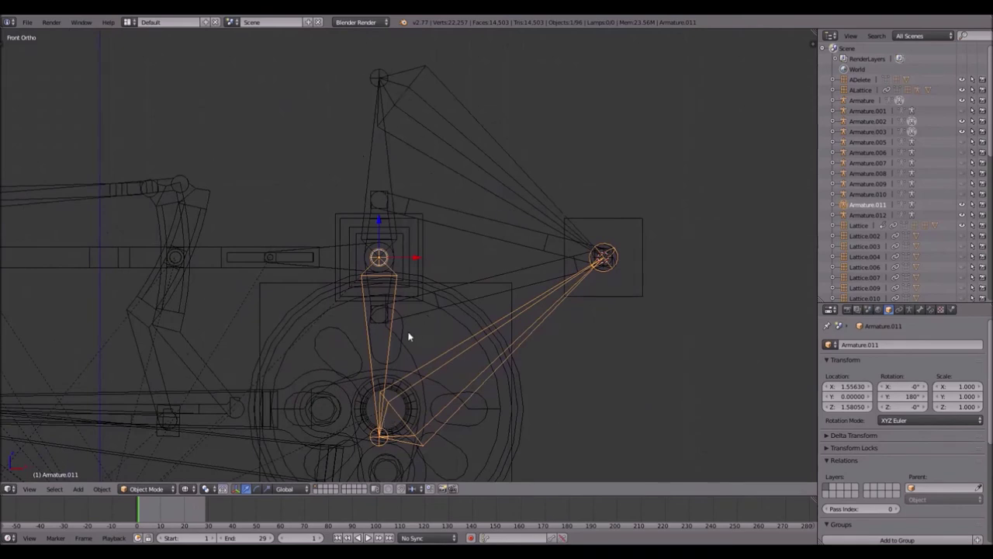
right_click(378, 326)
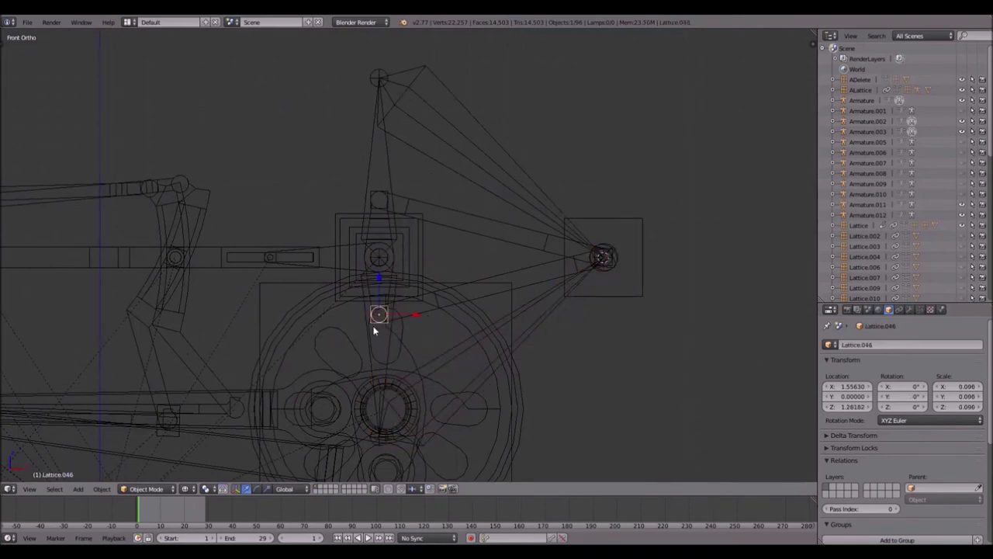
key(shift+s)
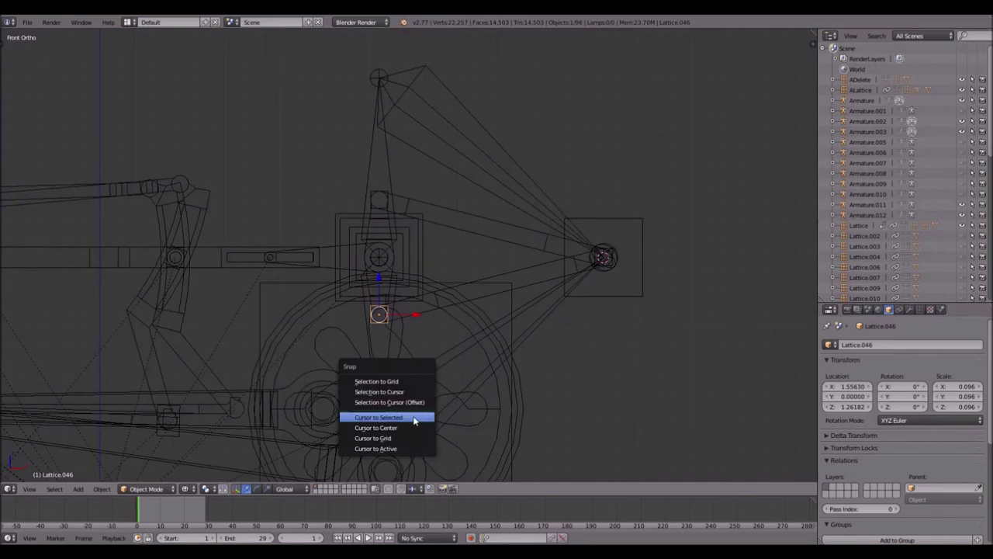
click(392, 417)
right_click(500, 320)
key(Tab)
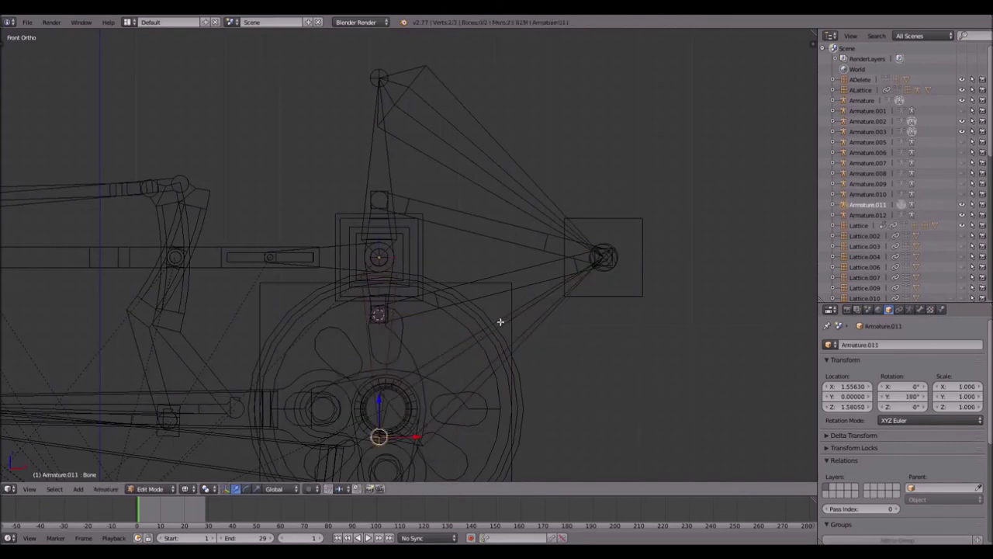
key(shift+s)
click(495, 300)
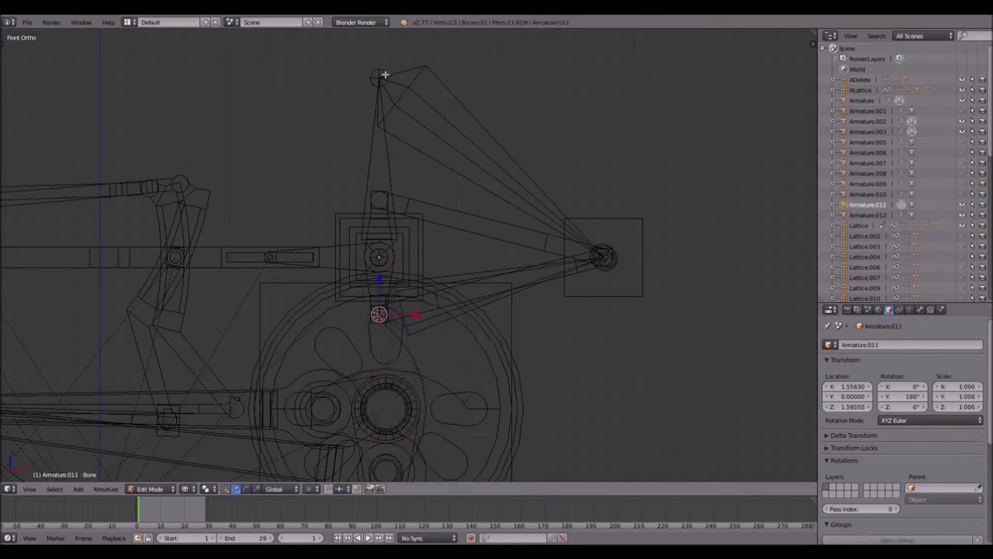
key(Tab)
- Snap the 3D cursor to the crank's upper pin lattice and snap the upper armature's middle joint onto it
right_click(381, 75)
key(Tab)
right_click(381, 76)
key(Tab)
key(shift+s)
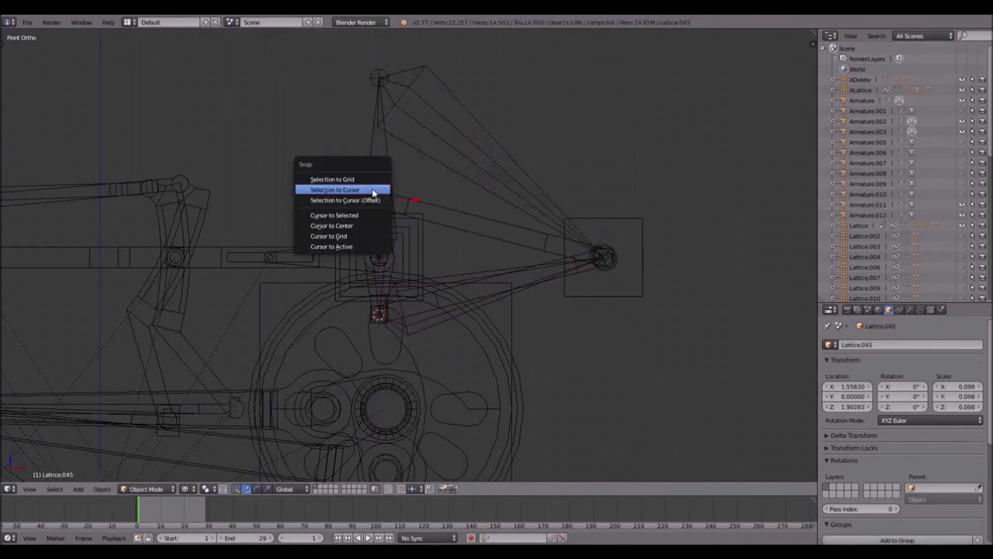
click(364, 215)
key(Tab)
key(shift+s)
click(370, 51)
scroll(433, 136, up, 3)
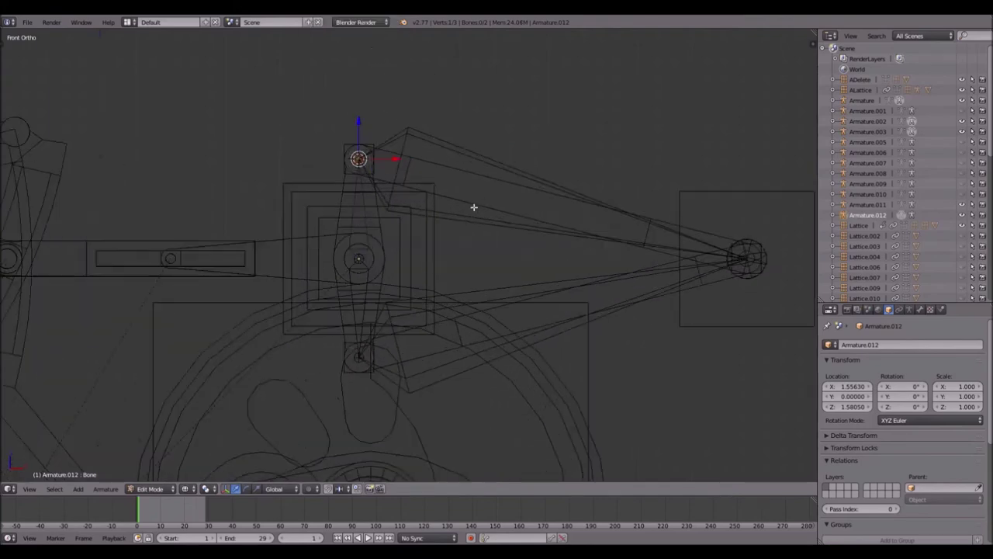
scroll(388, 155, up, 2)
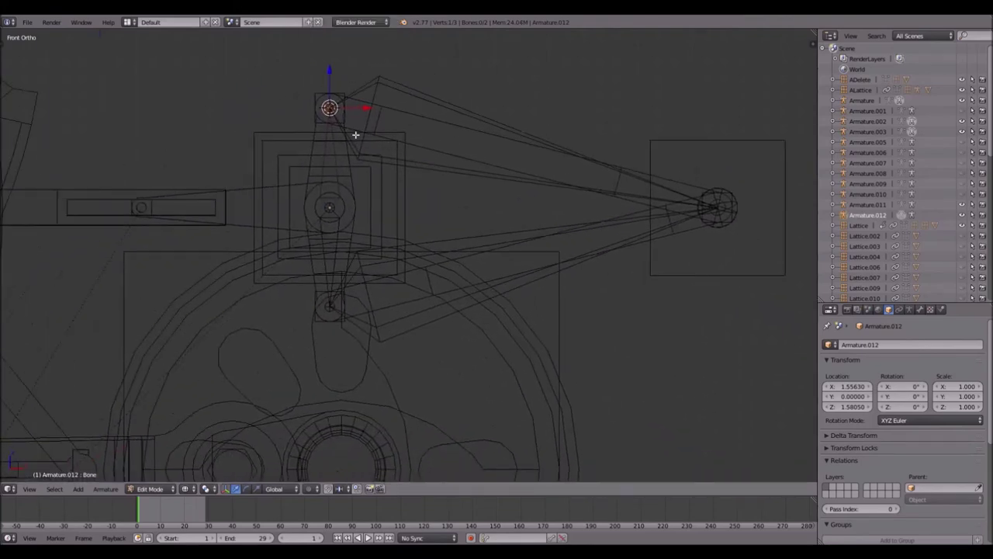
shift+middle_drag(308, 140, 368, 165)
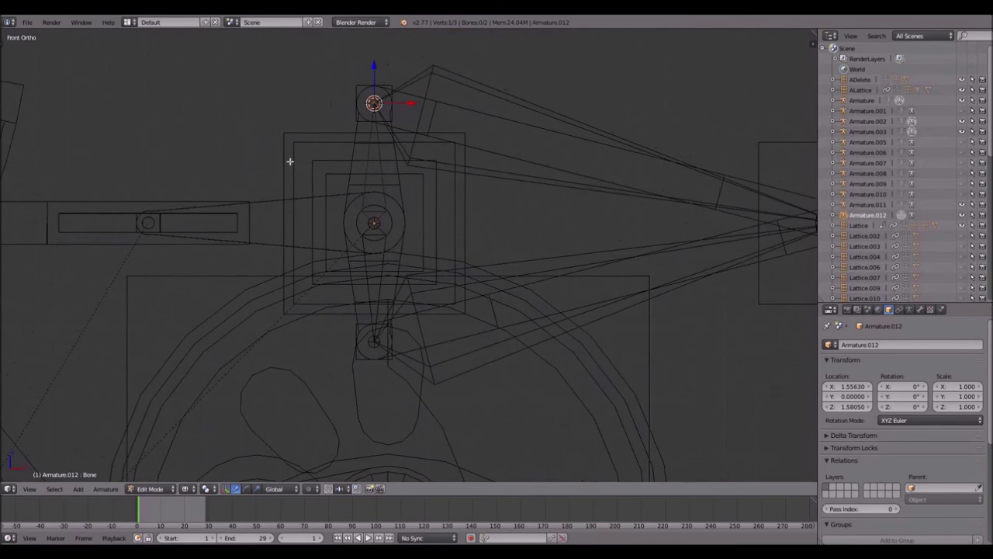
key(Tab)
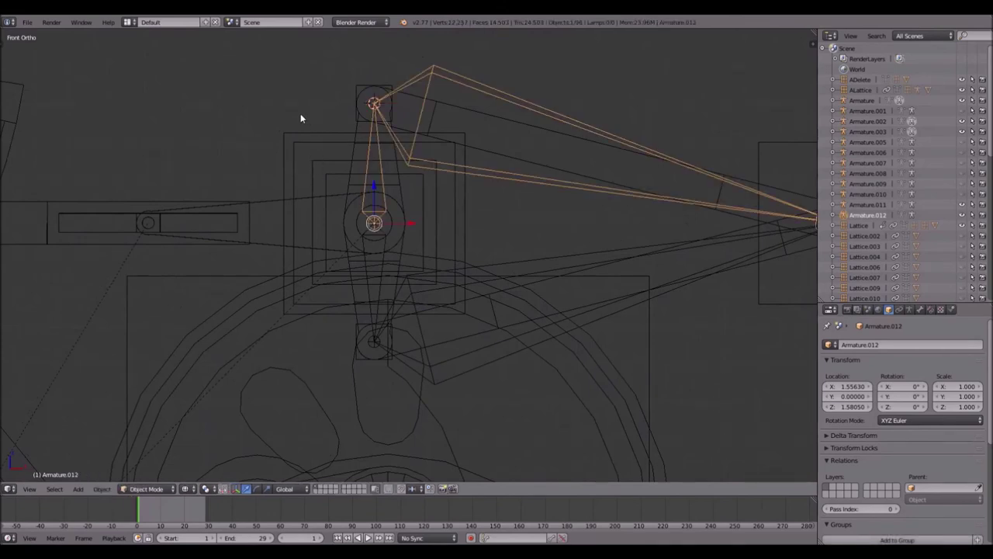
- Add a Copy Location and a Copy Rotation constraint to the crank's upper pin lattice
middle_drag(304, 156, 323, 158)
key(KP_1)
right_click(356, 87)
shift+middle_drag(423, 109, 335, 133)
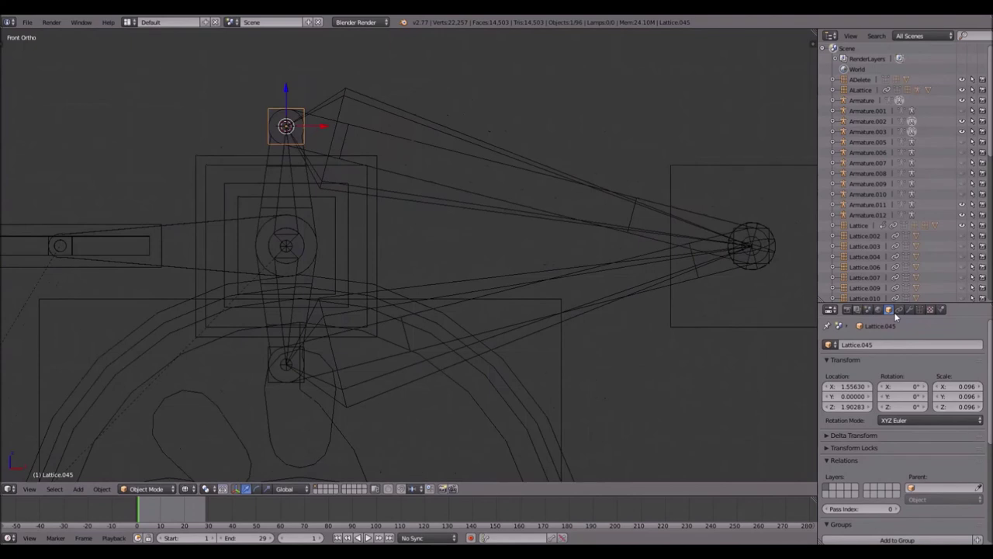
click(899, 309)
click(882, 323)
click(797, 350)
click(882, 324)
click(799, 359)
- Target both the Copy Location and Copy Rotation constraints to Bone.001 of Armature.012
click(977, 362)
click(428, 122)
click(887, 376)
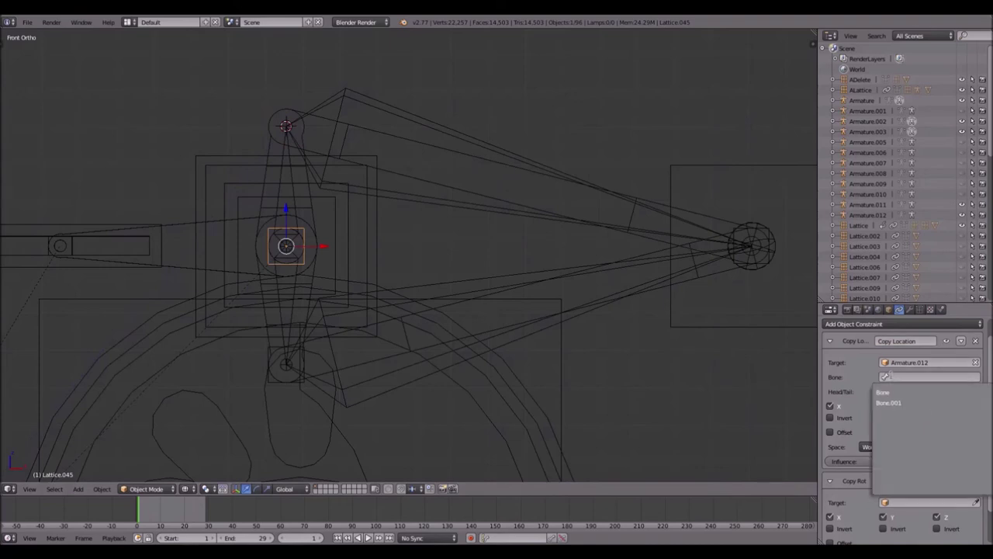
click(889, 403)
click(976, 502)
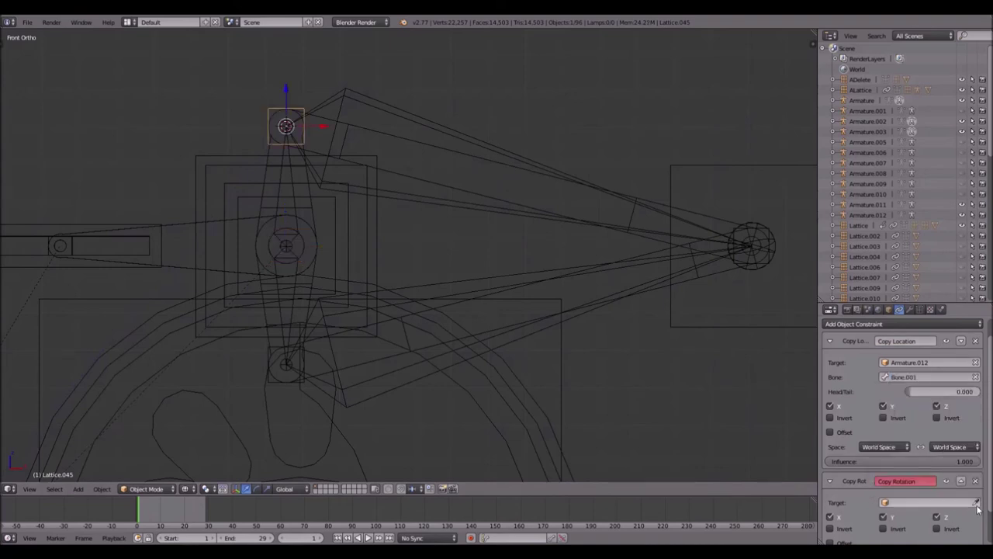
click(358, 89)
click(904, 517)
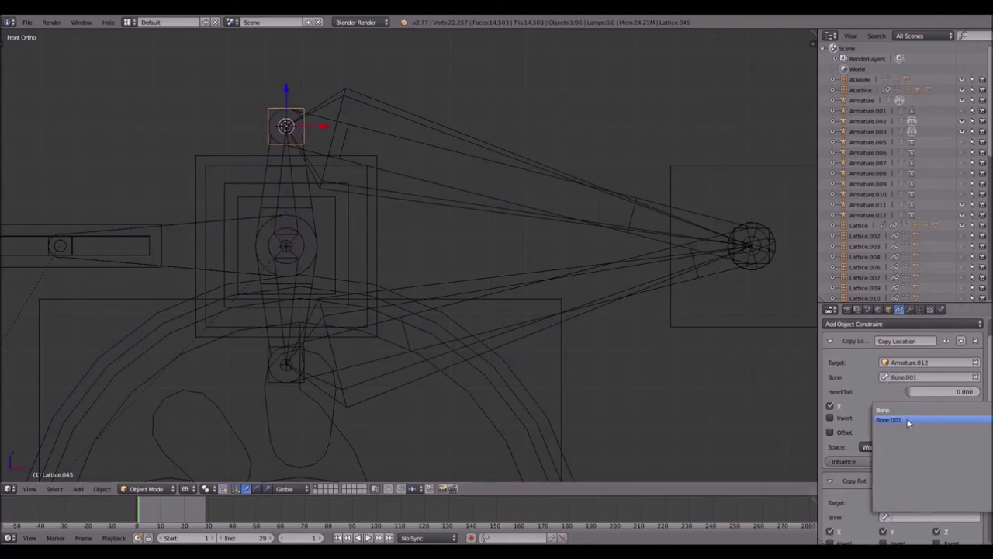
click(890, 419)
- Parent the upper connecting rod to the crank's upper pin lattice as Object
right_click(371, 131)
right_click(272, 108)
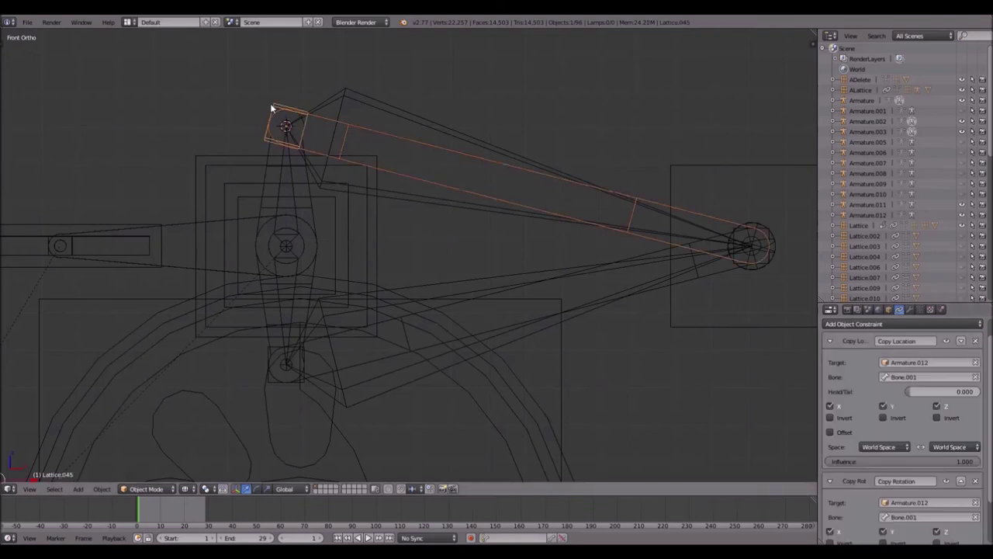
key(ctrl+p)
click(272, 108)
- Add a Copy Location and a Copy Rotation constraint to the crank's lower pin lattice
scroll(401, 245, up, 5)
scroll(456, 184, down, 6)
scroll(444, 233, up, 2)
shift+middle_drag(444, 233, 517, 162)
right_click(307, 325)
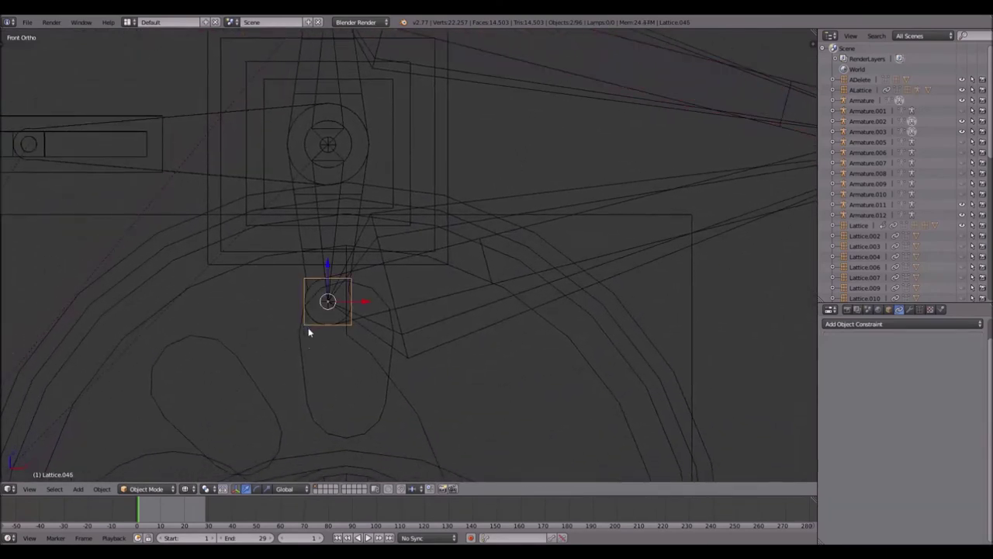
click(909, 324)
click(792, 348)
click(893, 325)
click(805, 361)
- Target the lower pin lattice's Copy Location and Copy Rotation constraints to Bone.001 of Armature.011
click(975, 363)
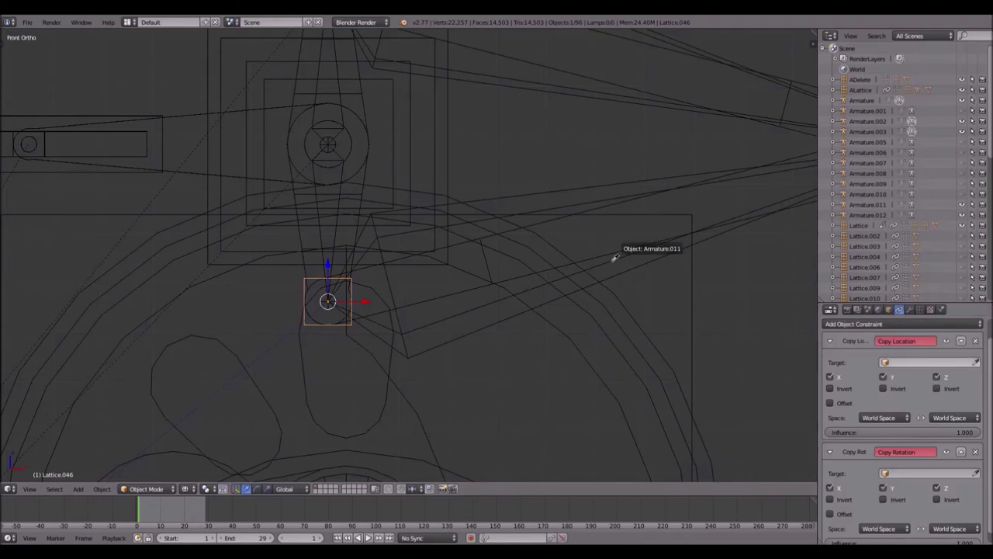
click(543, 194)
click(975, 502)
click(524, 197)
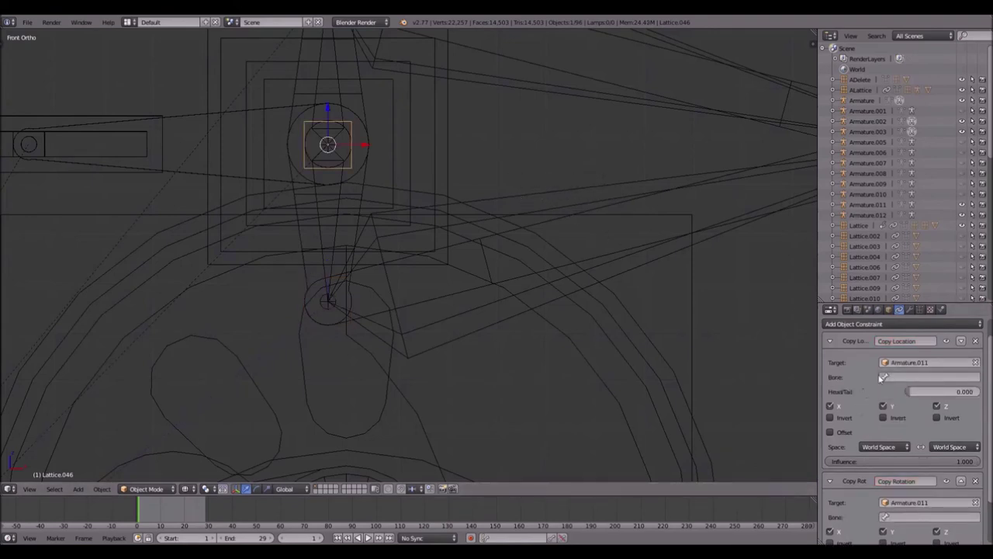
click(927, 377)
click(900, 400)
click(909, 520)
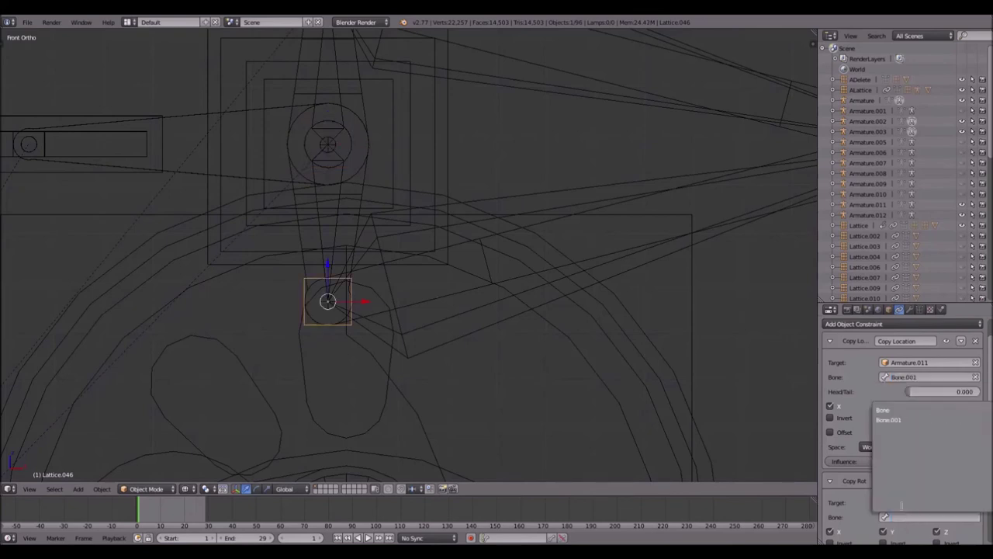
click(892, 419)
- Parent the lower connecting rod to the crank's lower pin lattice as Object
right_click(442, 298)
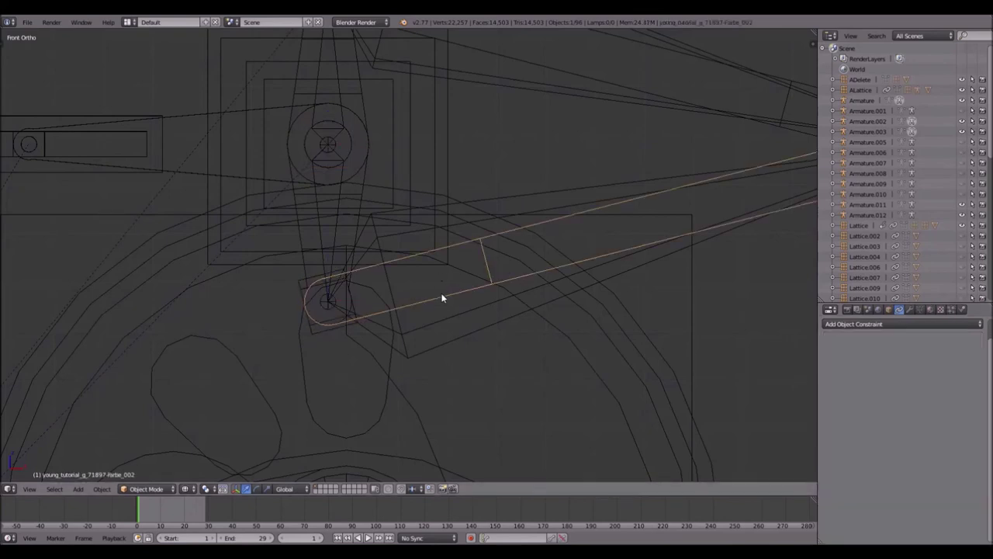
right_click(318, 340)
key(ctrl+p)
click(319, 337)
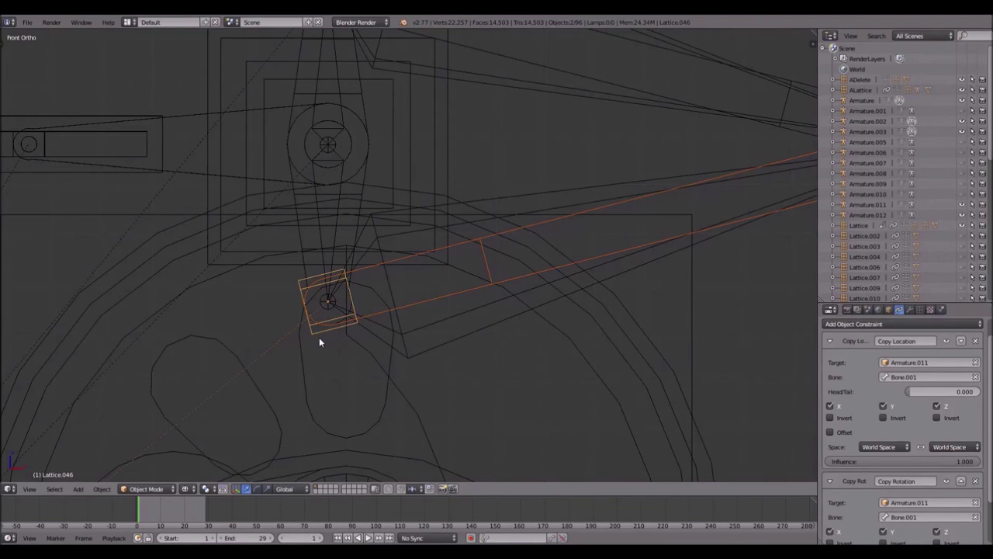
- Add a Copy Rotation constraint to the largest lattice around the crank's pivot, targeting Bone of Armature.012
shift+middle_drag(468, 176, 503, 289)
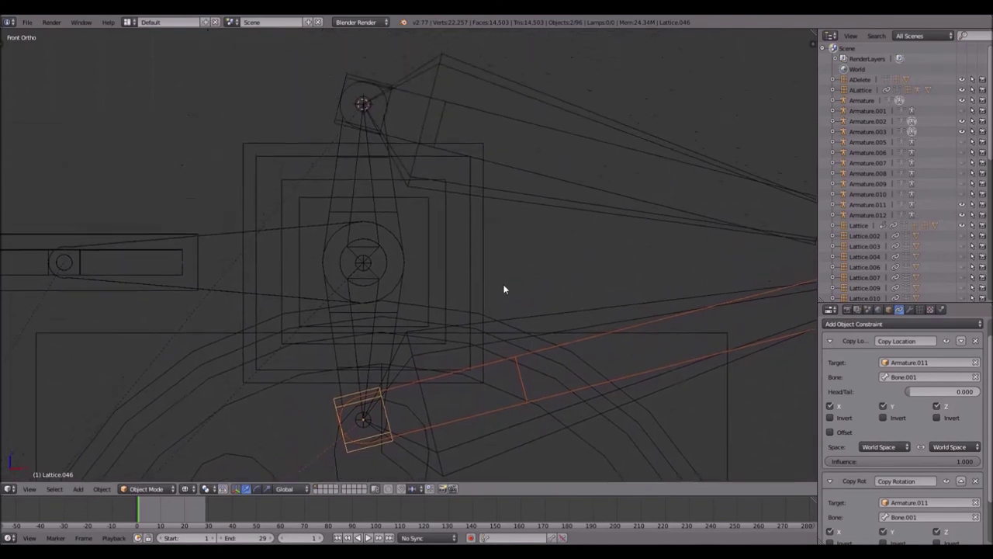
right_click(265, 145)
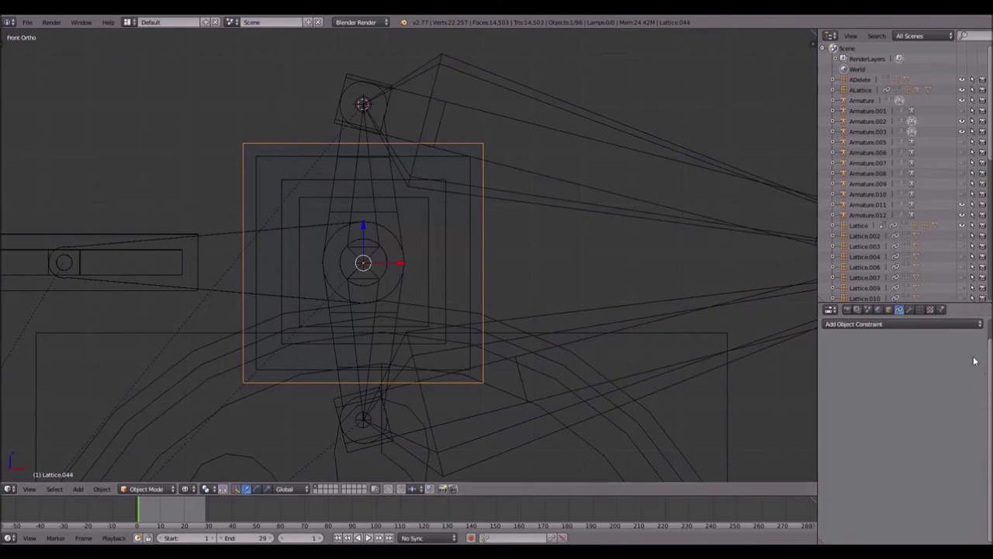
click(960, 324)
click(810, 358)
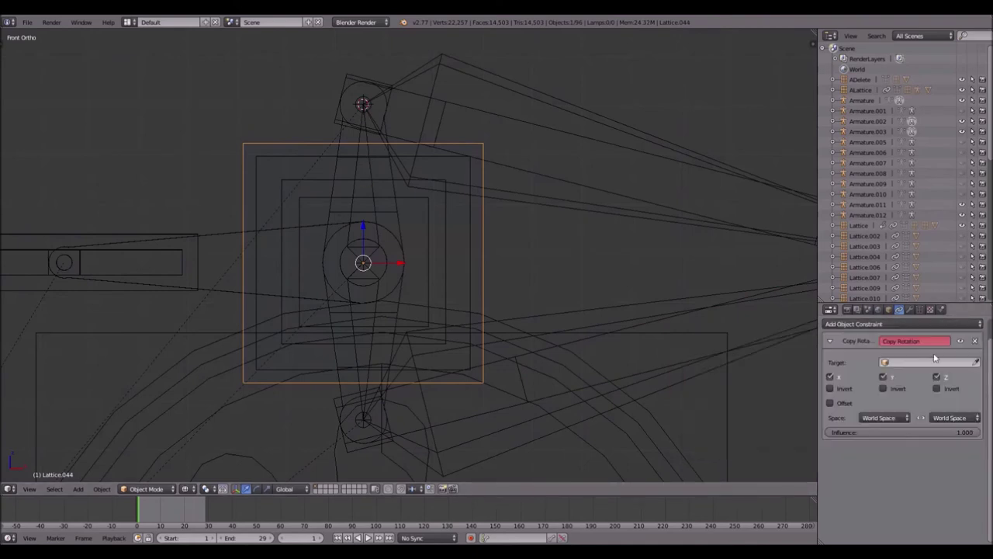
click(975, 363)
click(456, 60)
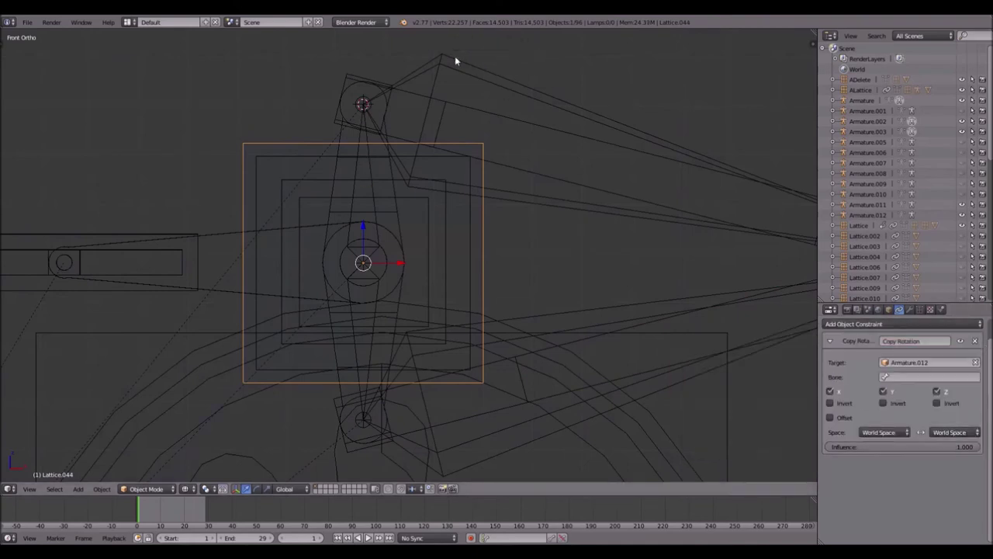
click(929, 377)
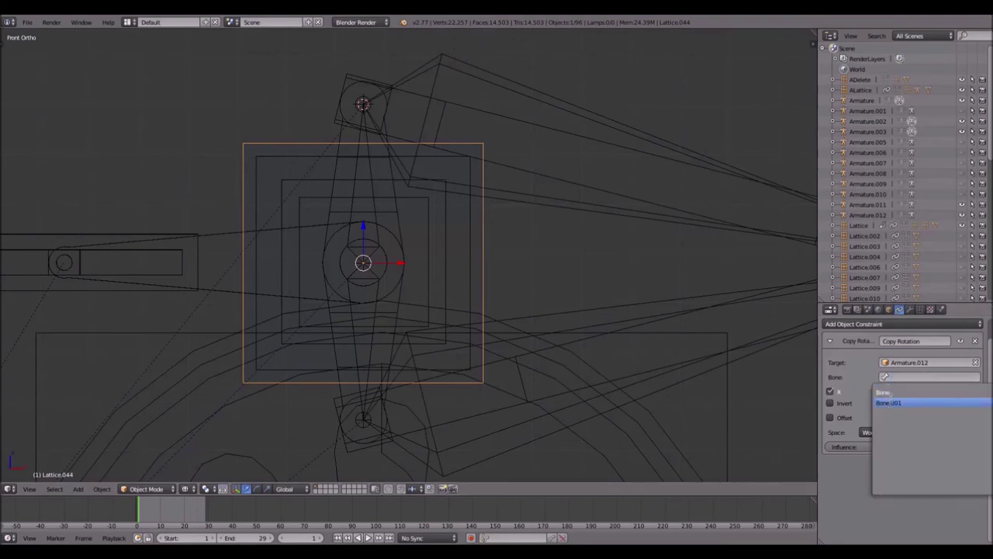
click(893, 392)
shift+middle_drag(397, 219, 432, 149)
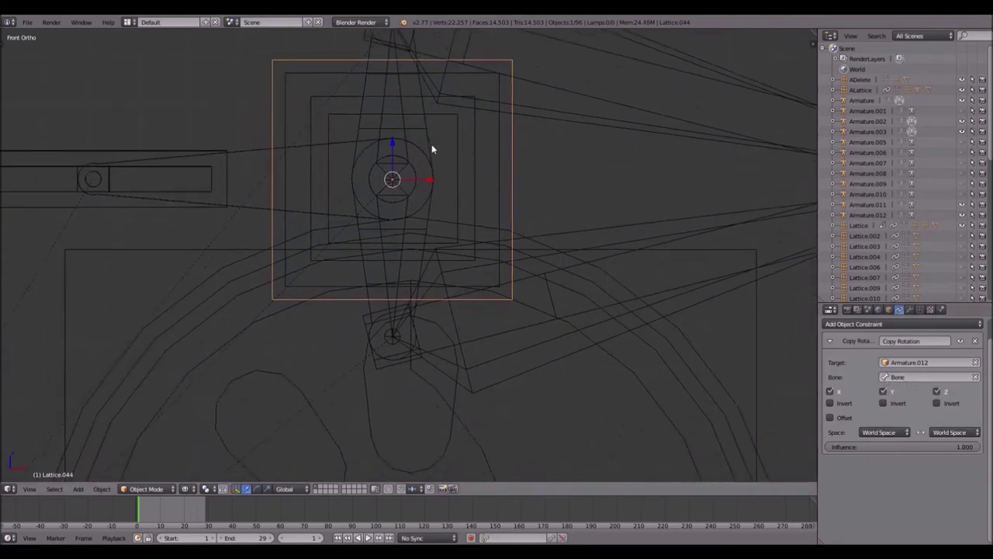
- Test-rotate the innermost lattice, ADelete, at the crank's pivot to check which parts follow it
right_click(361, 110)
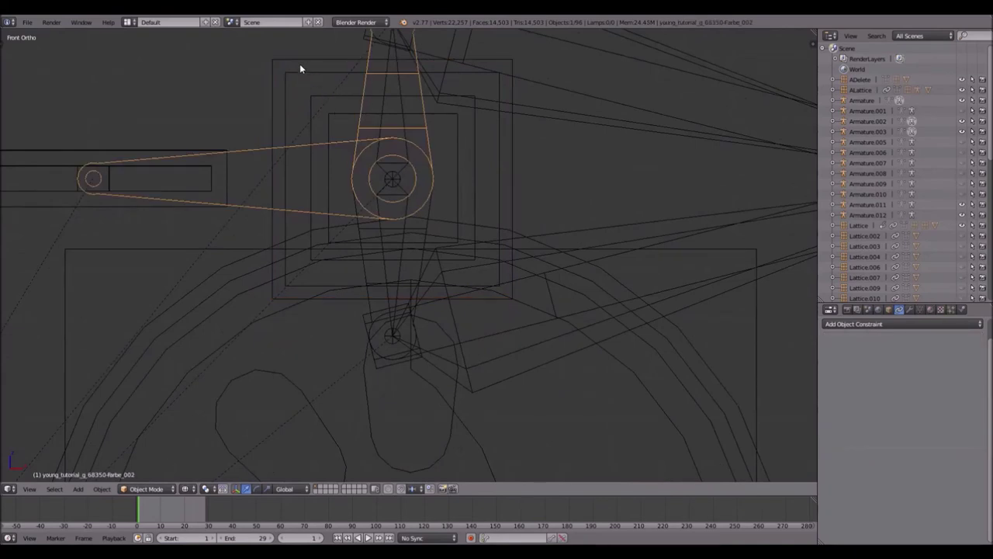
right_click(300, 61)
right_click(329, 117)
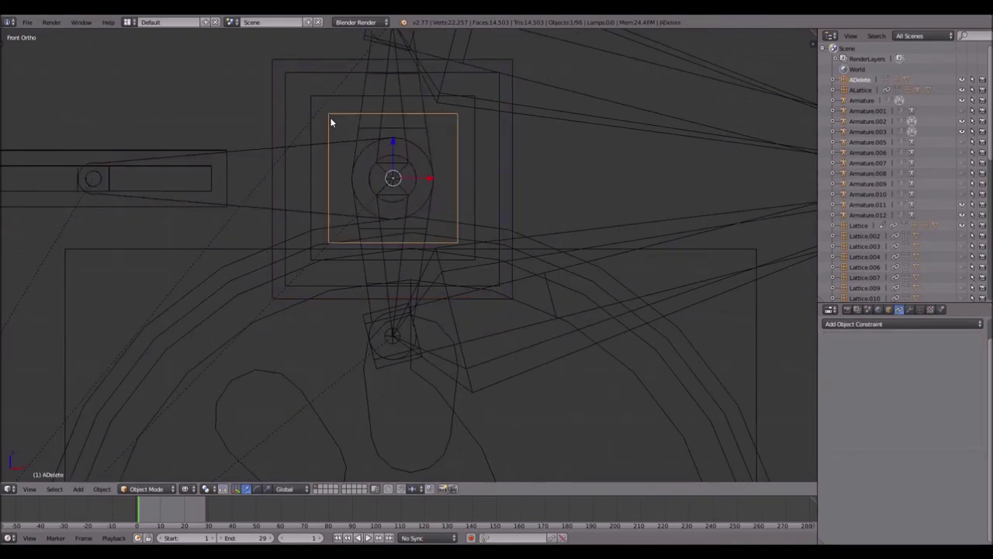
key(r)
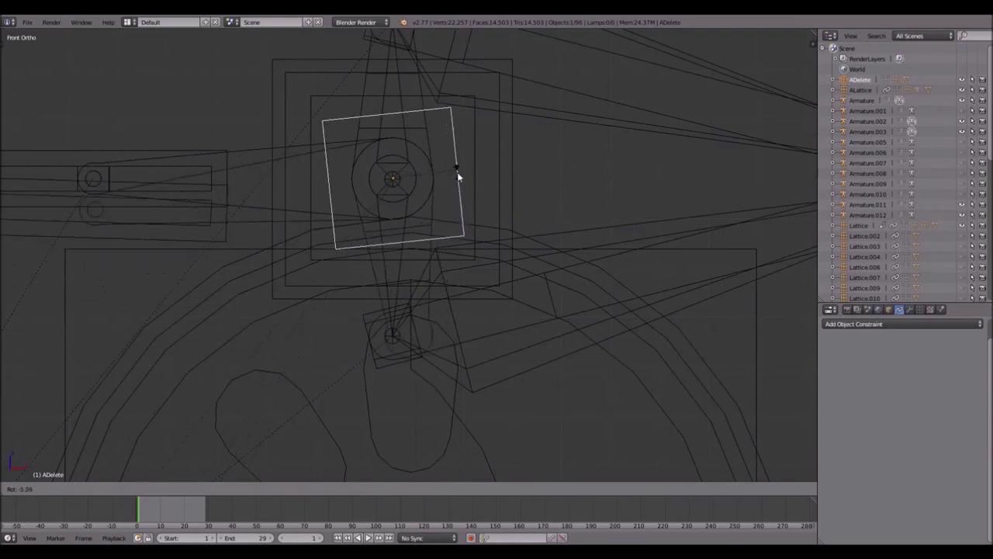
right_click(456, 187)
scroll(456, 190, down, 2)
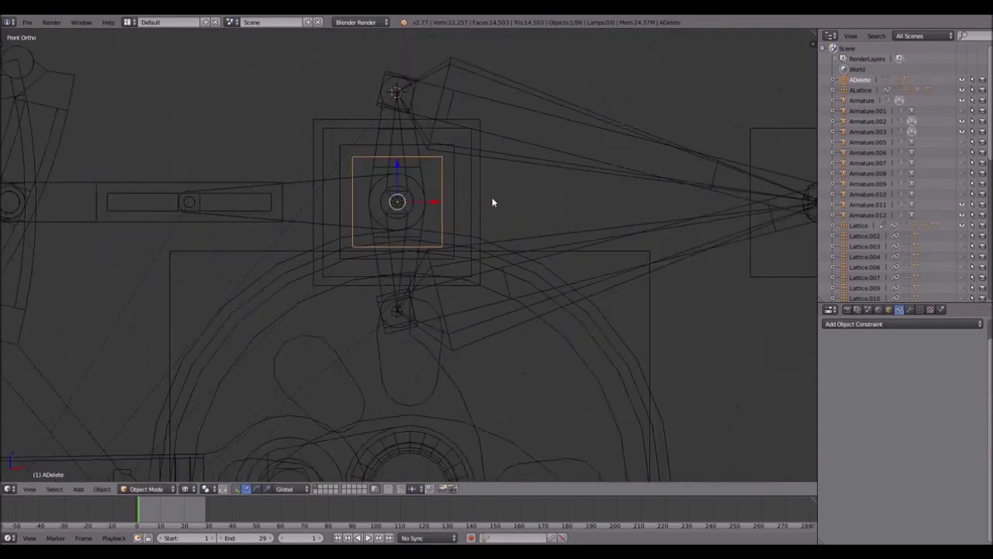
key(r)
right_click(488, 160)
middle_drag(487, 160, 450, 211)
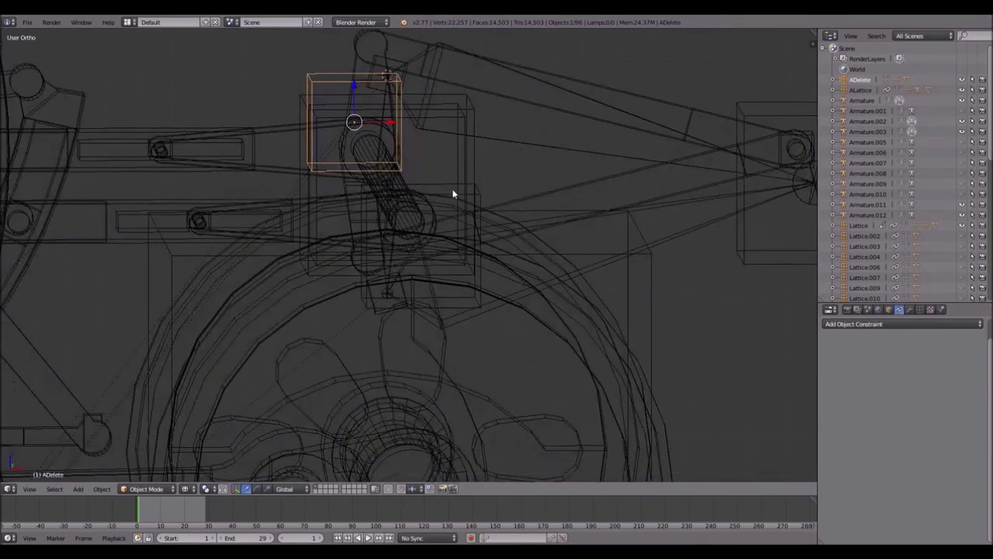
key(r)
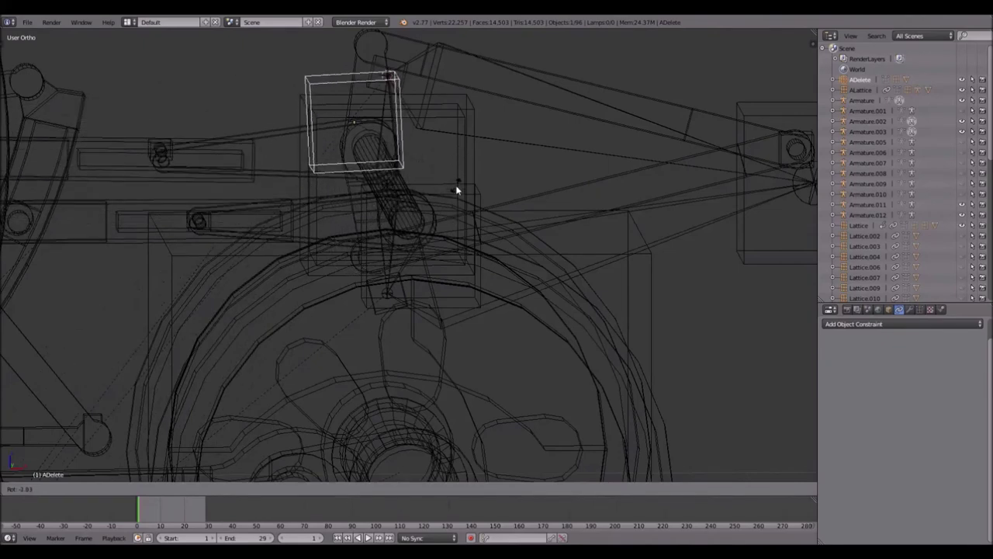
right_click(452, 210)
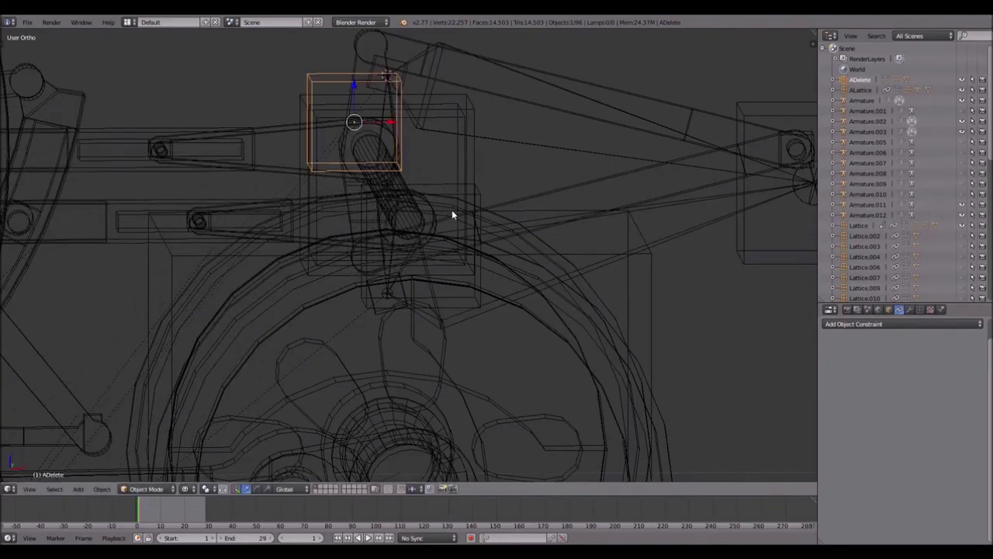
- Parent the ADelete lattice to the large lattice that copies the rotation of Armature.012
mouse_move(466, 174)
middle_down()
mouse_move(489, 175)
mouse_move(479, 175)
middle_up()
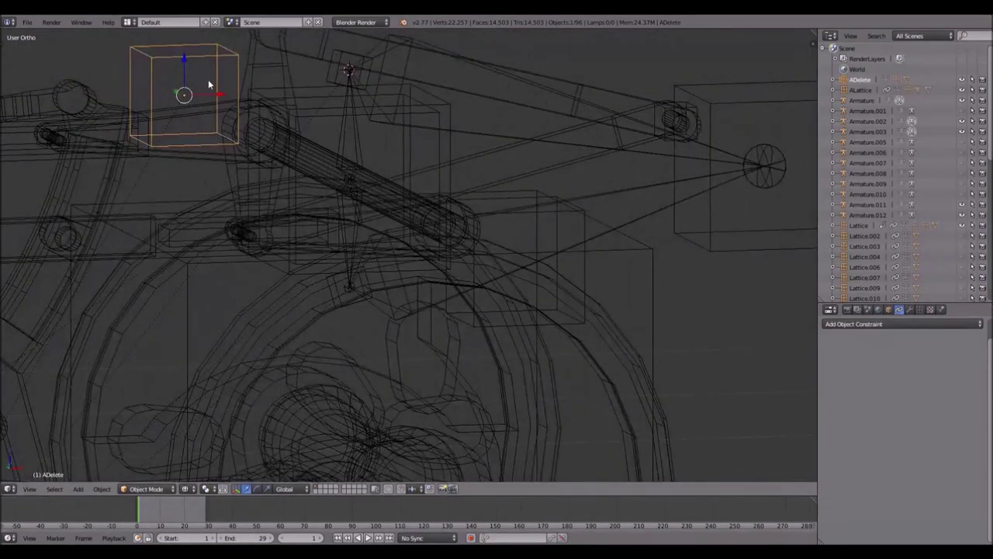
right_click(307, 89)
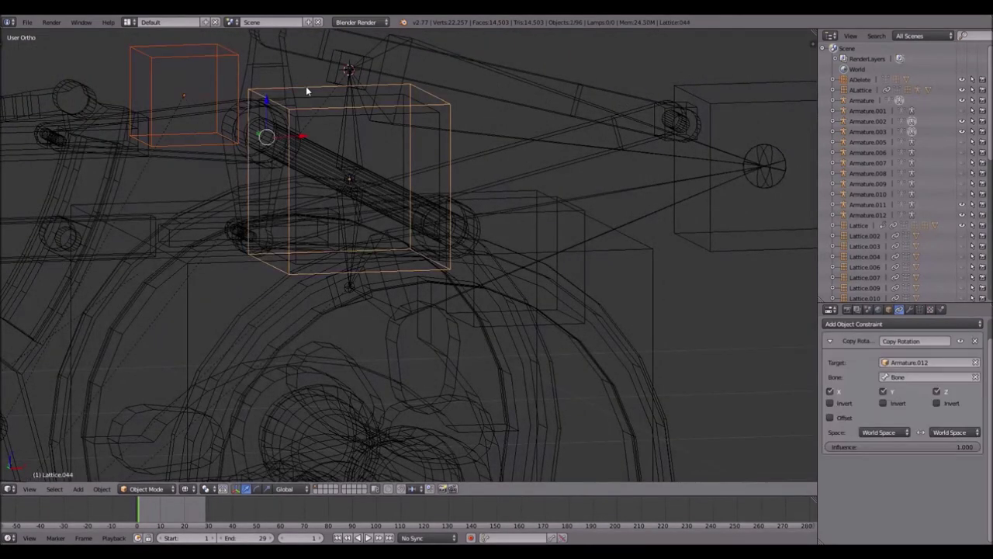
key(ctrl+p)
click(306, 88)
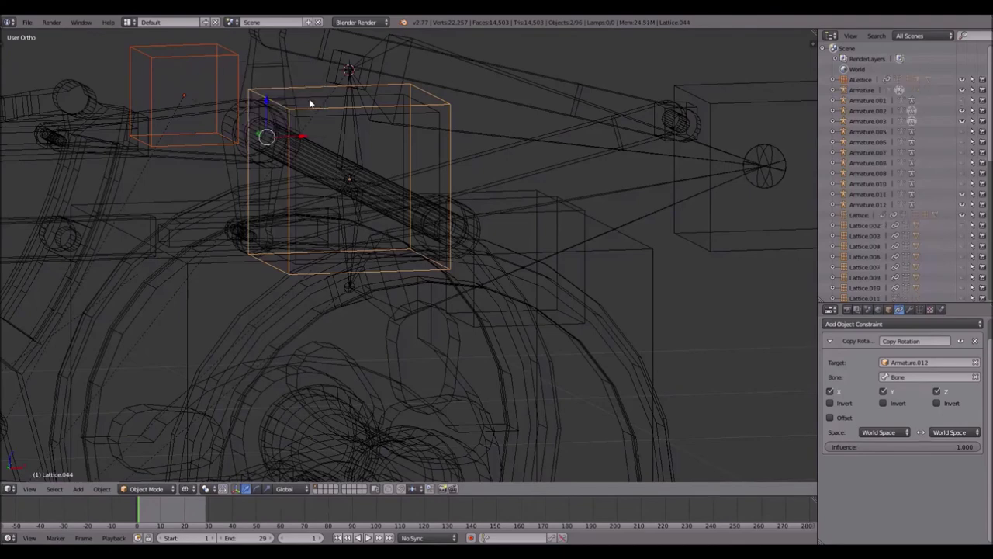
- Add a Copy Rotation constraint to the second-largest lattice around the crank's pivot, targeting Bone of Armature.011
middle_drag(360, 138, 349, 138)
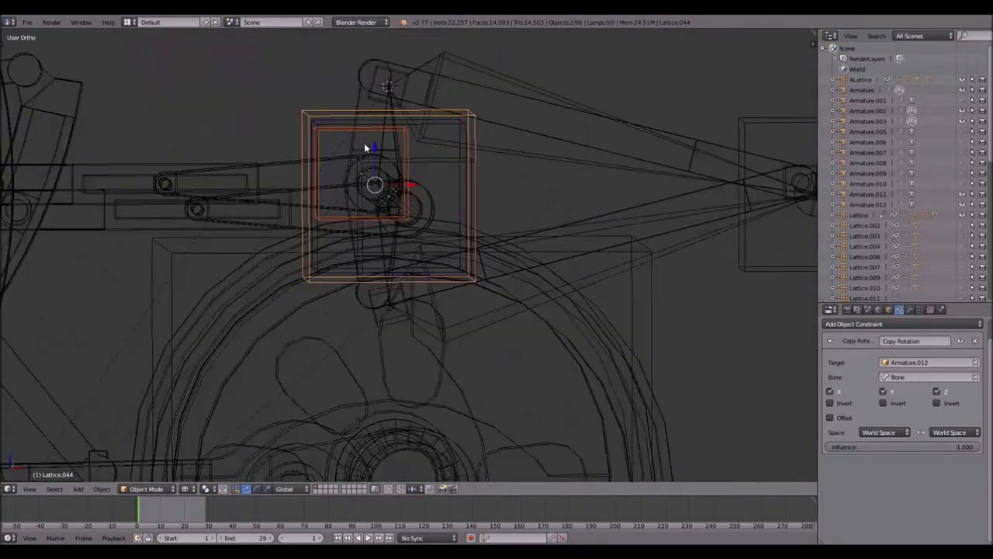
key(KP_1)
right_click(346, 130)
click(897, 324)
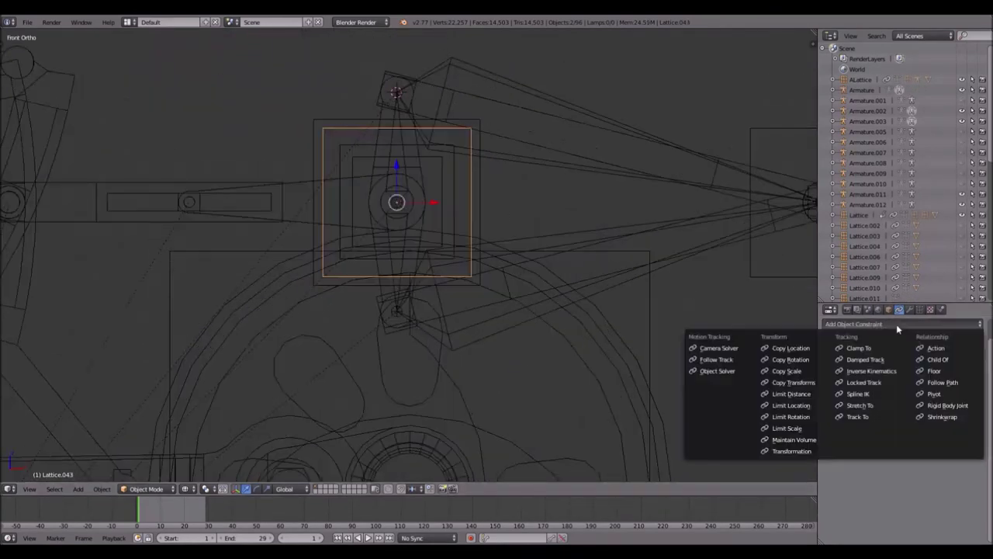
click(792, 359)
click(976, 363)
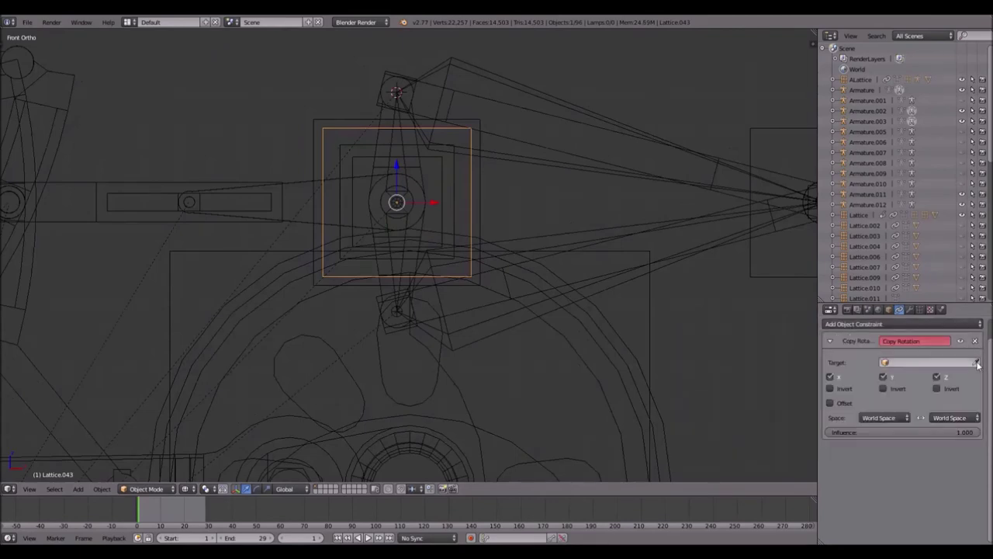
click(536, 236)
click(928, 376)
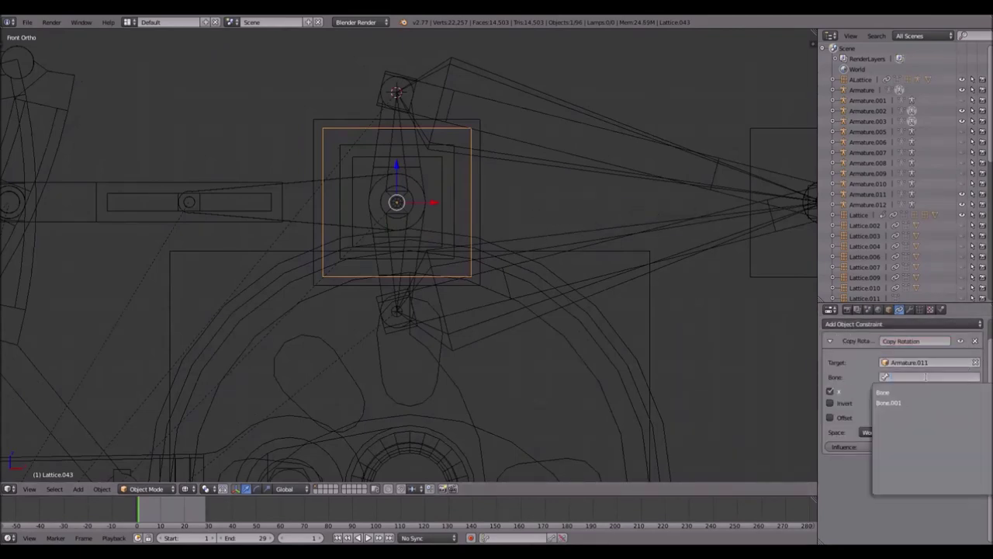
click(892, 389)
- Parent the near-side crank shaft mesh to the cube lattice beside its near end as Object
middle_drag(434, 280, 587, 292)
right_click(485, 241)
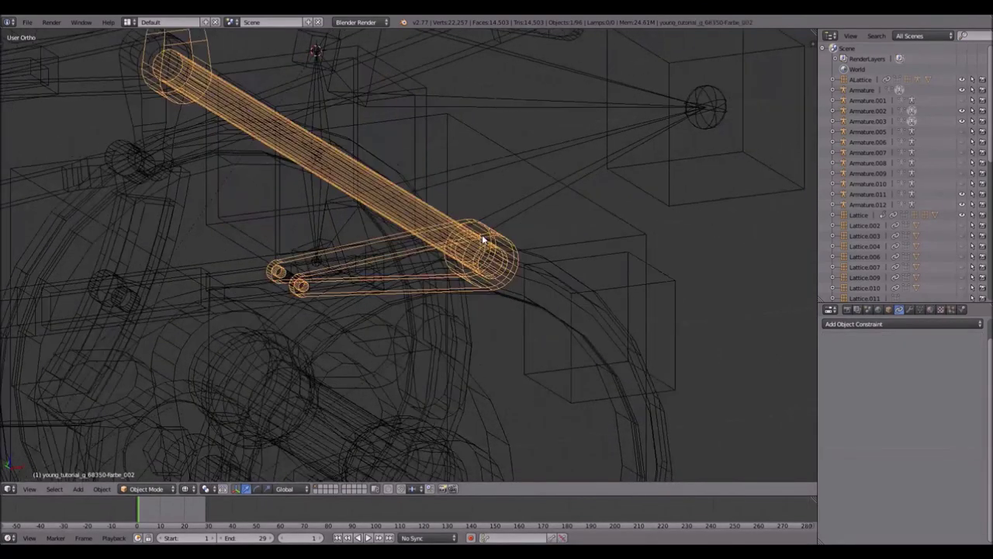
shift+right_click(668, 283)
key(ctrl+p)
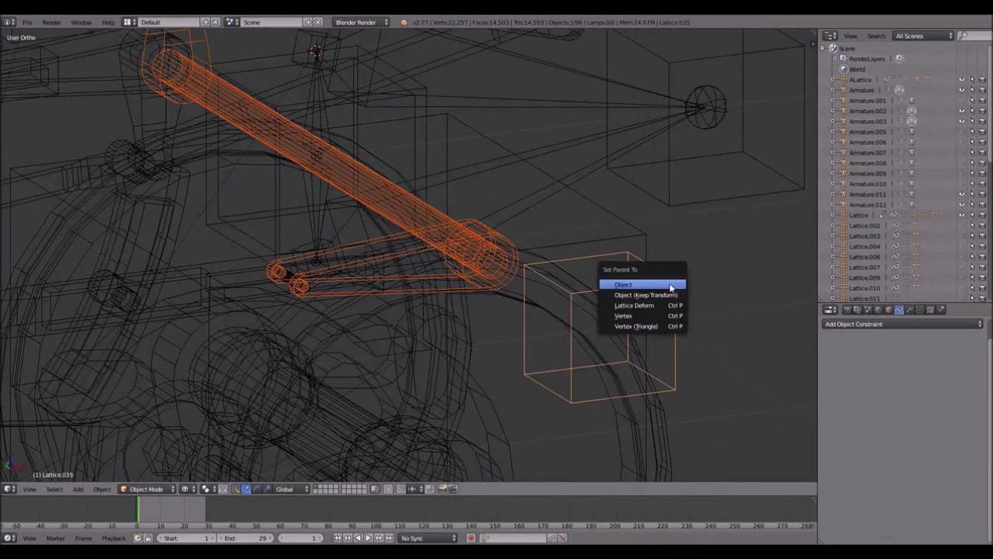
click(670, 285)
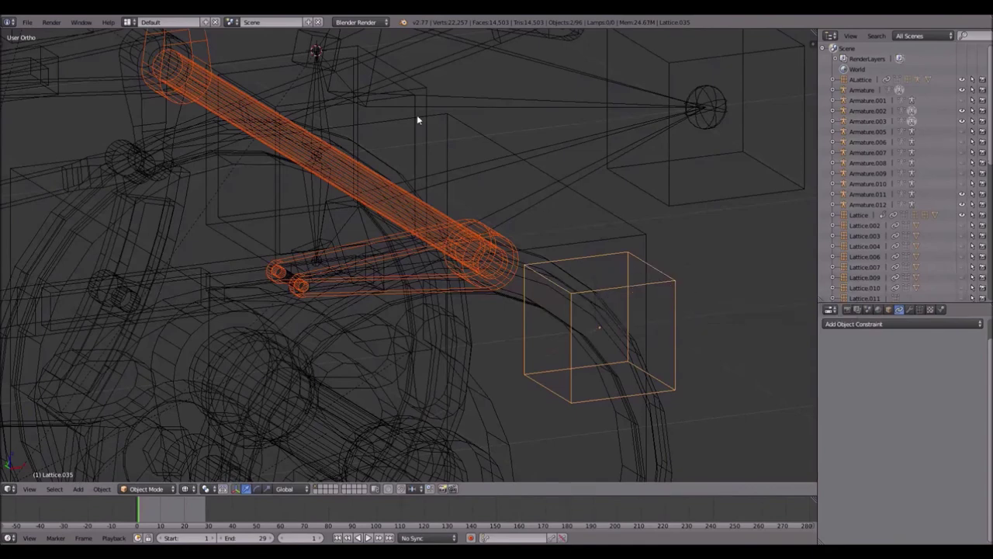
- Parent the crank shaft's near-end lattice to the pivot lattice that copies the rotation of Armature.011
right_click(662, 275)
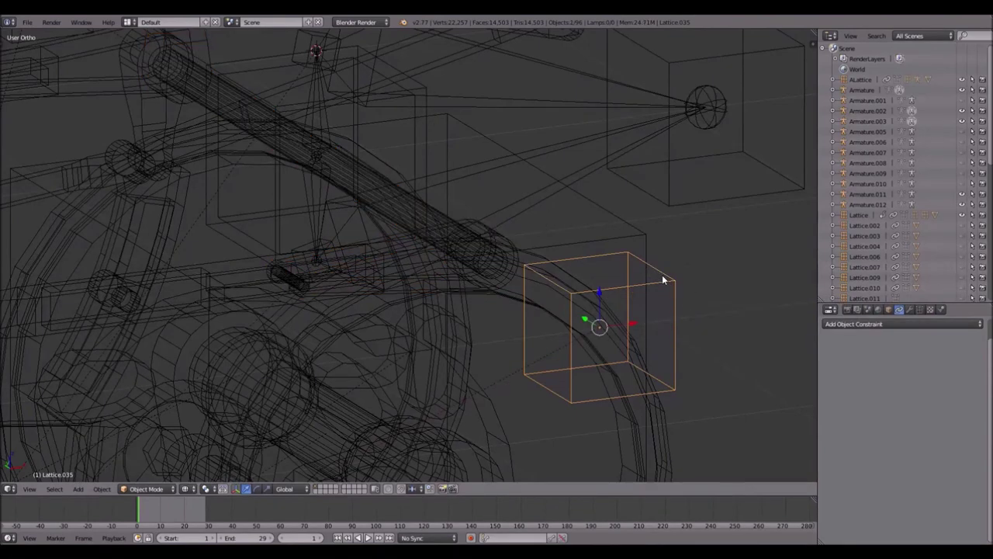
shift+right_click(416, 114)
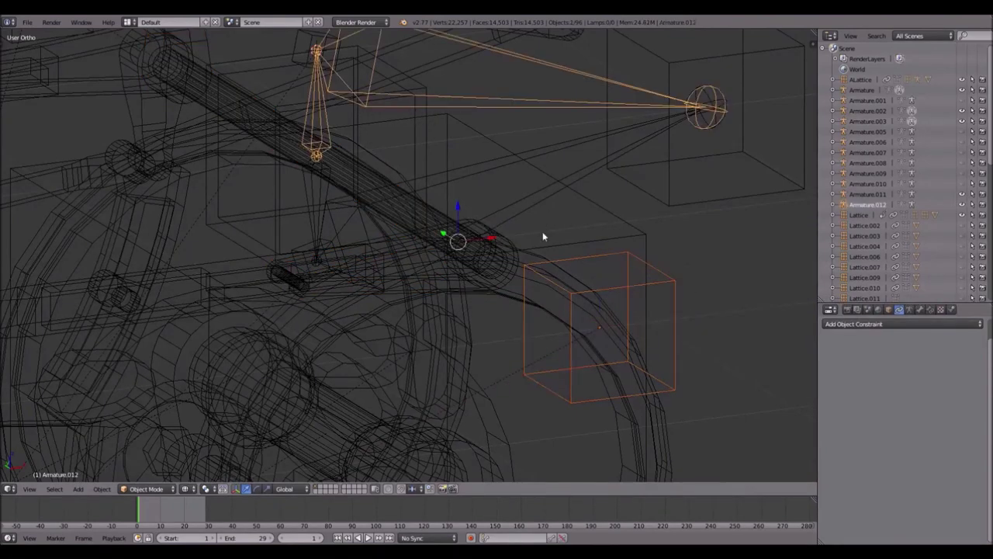
right_click(677, 302)
shift+right_click(416, 116)
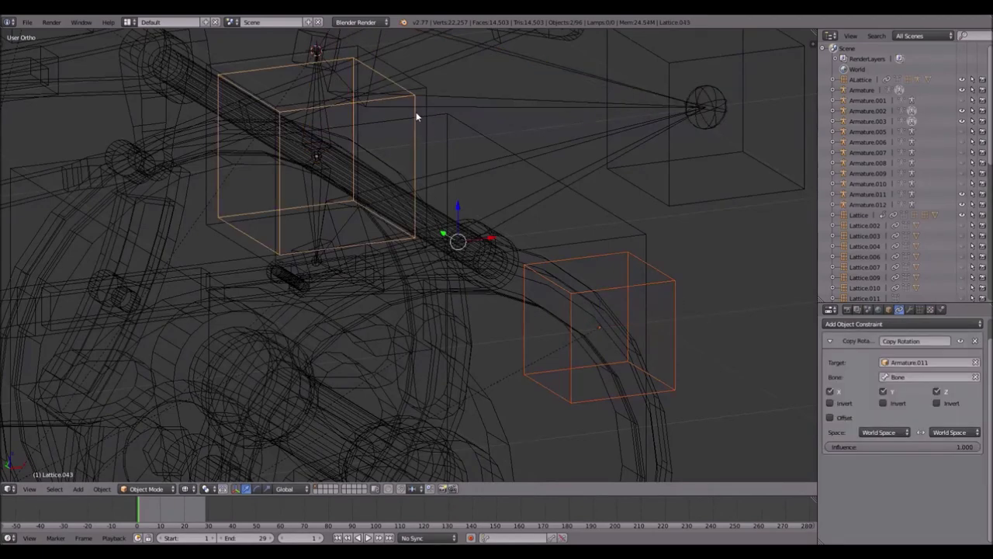
key(ctrl+p)
click(415, 112)
- Switch the viewport from wireframe to solid shading
scroll(414, 112, down, 4)
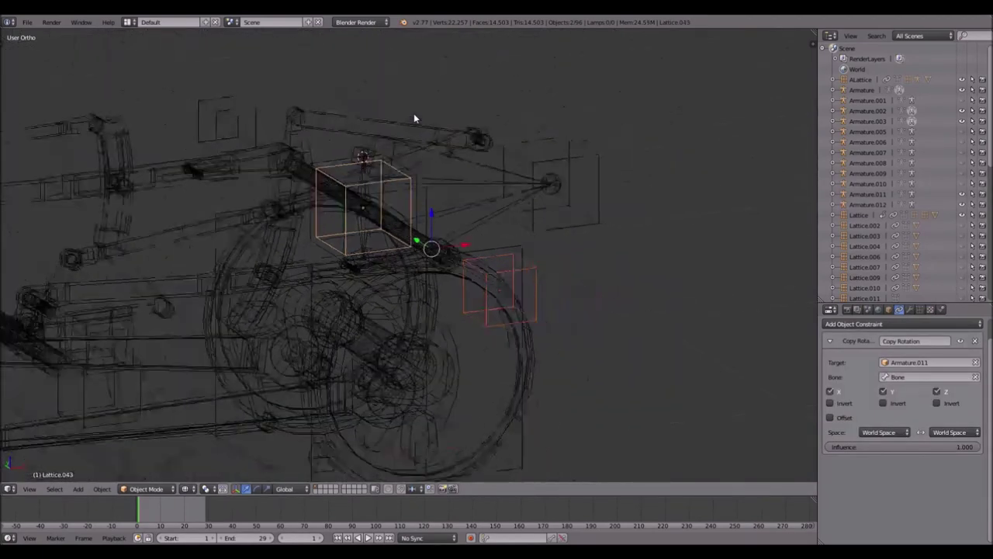
key(z)
scroll(535, 132, up, 2)
- Try moving the cube lattice at the tips of the two long bones along X
right_click(584, 159)
key(g)
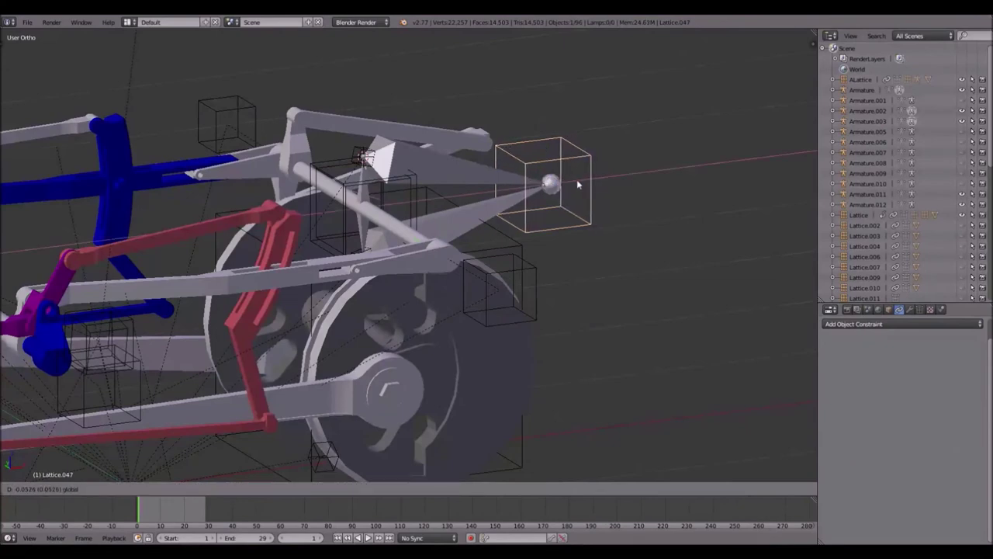
right_click(611, 181)
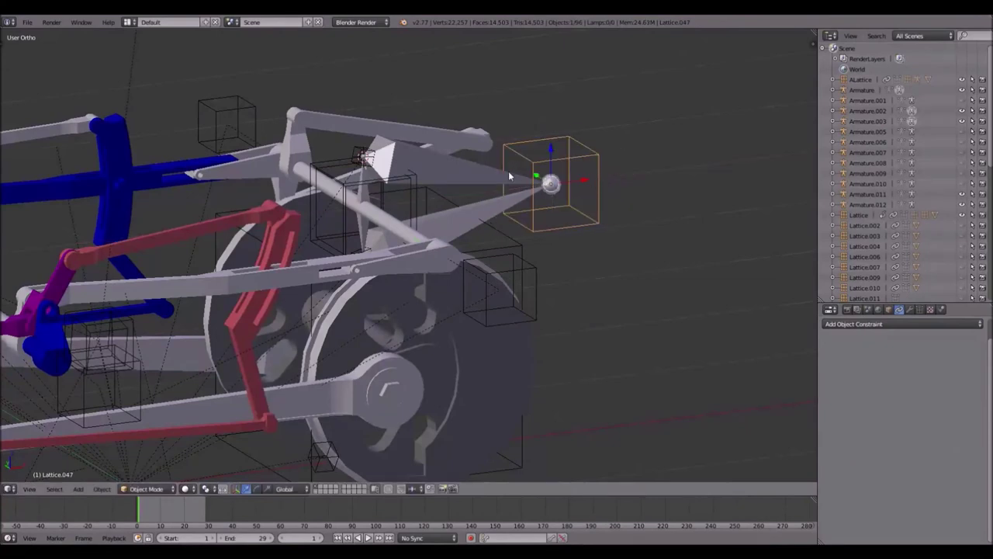
- Put Armature.012 into Pose Mode and show its bone constraint settings
right_click(477, 179)
key(ctrl+Tab)
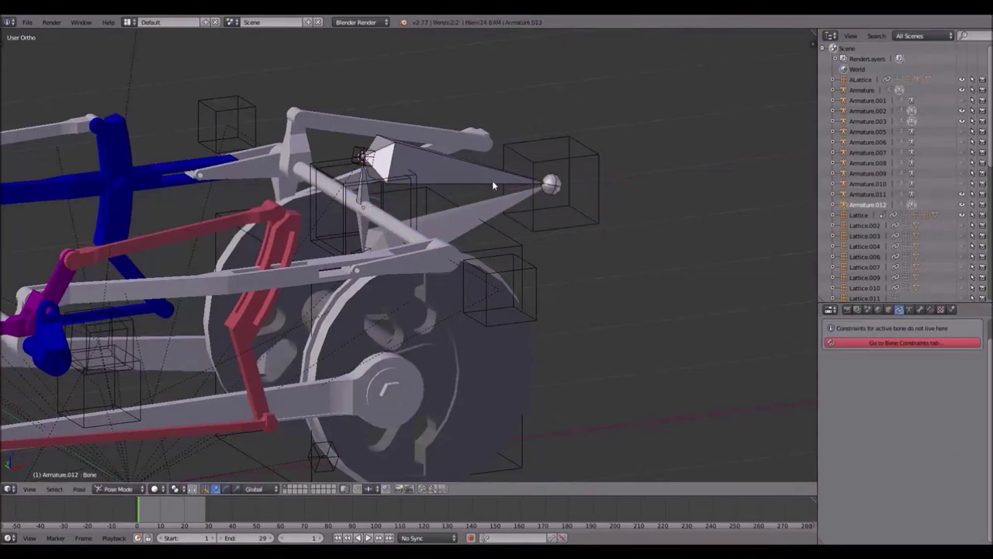
click(929, 313)
click(968, 349)
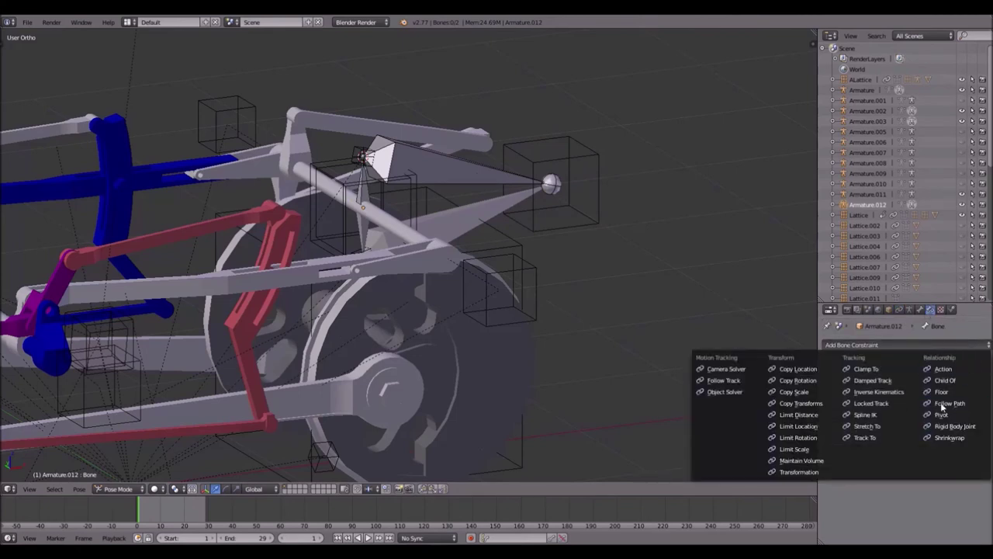
click(893, 392)
click(985, 383)
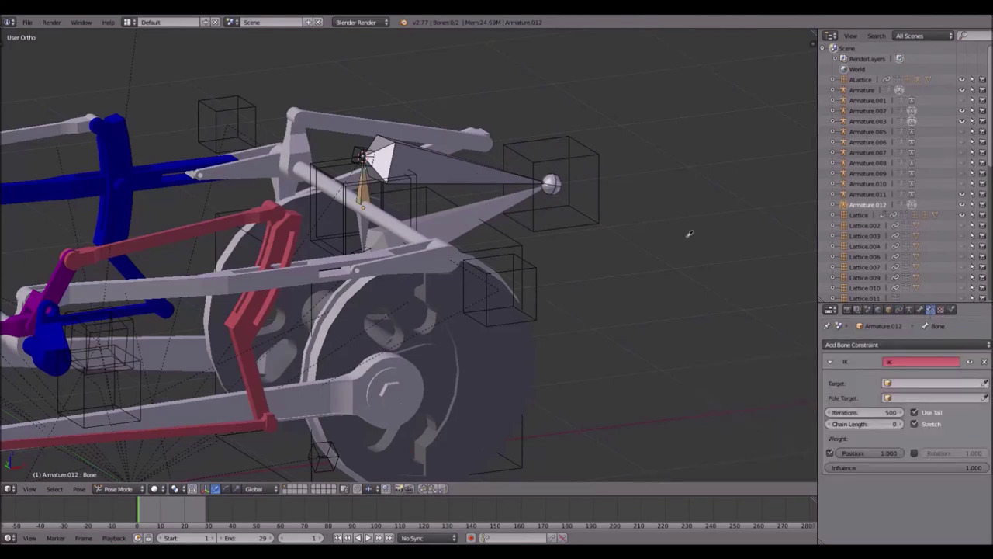
click(595, 150)
key(ctrl+z)
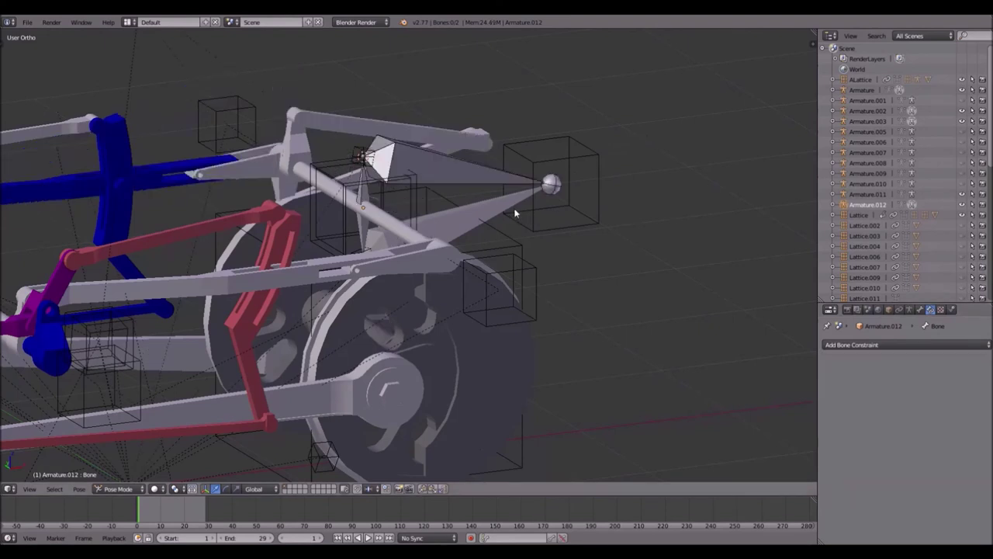
- Add an Inverse Kinematics constraint to the long Bone.001 of Armature.012, targeting the cube lattice at its tip
right_click(490, 170)
click(917, 353)
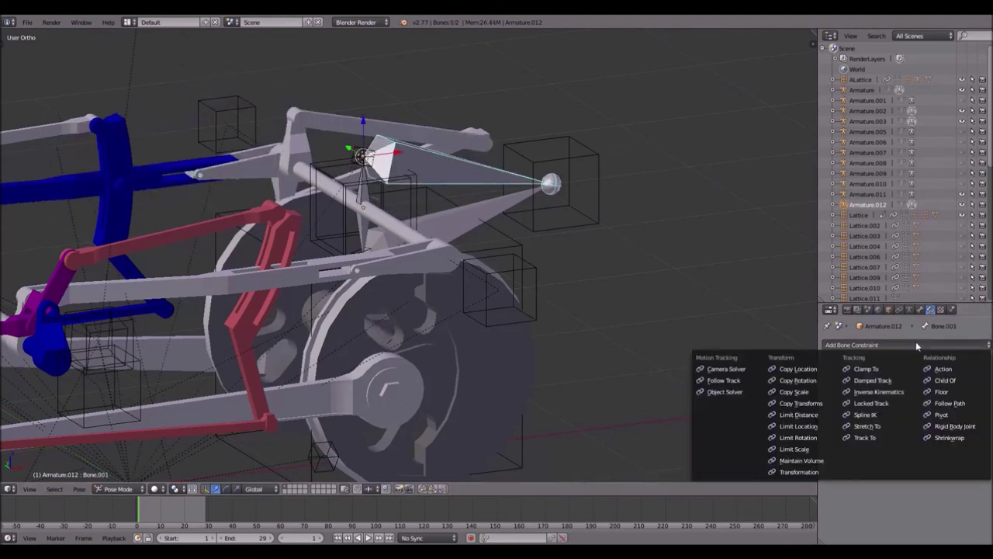
click(892, 392)
click(984, 383)
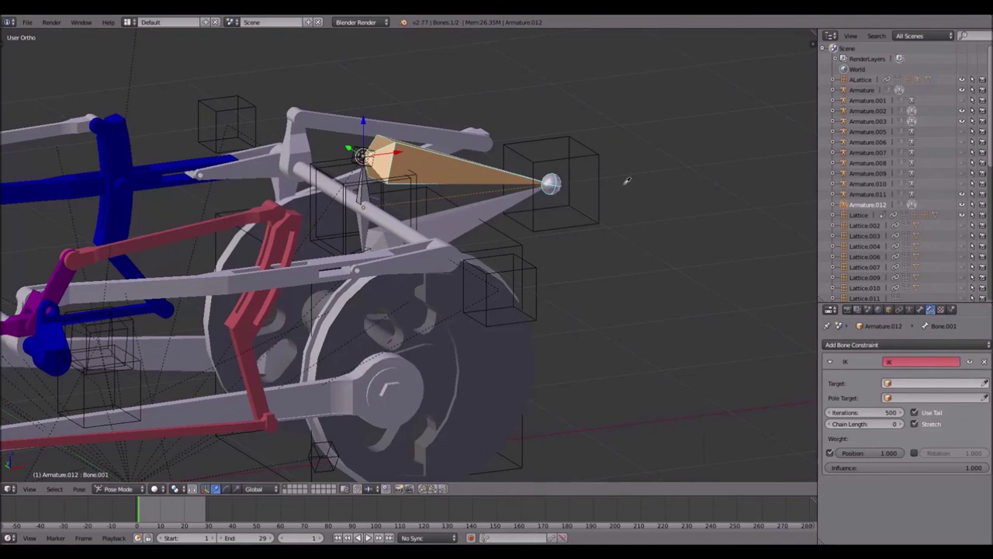
click(579, 153)
- Add an Inverse Kinematics constraint to the long Bone.001 of Armature.011, targeting the same cube lattice at its tip
right_click(473, 215)
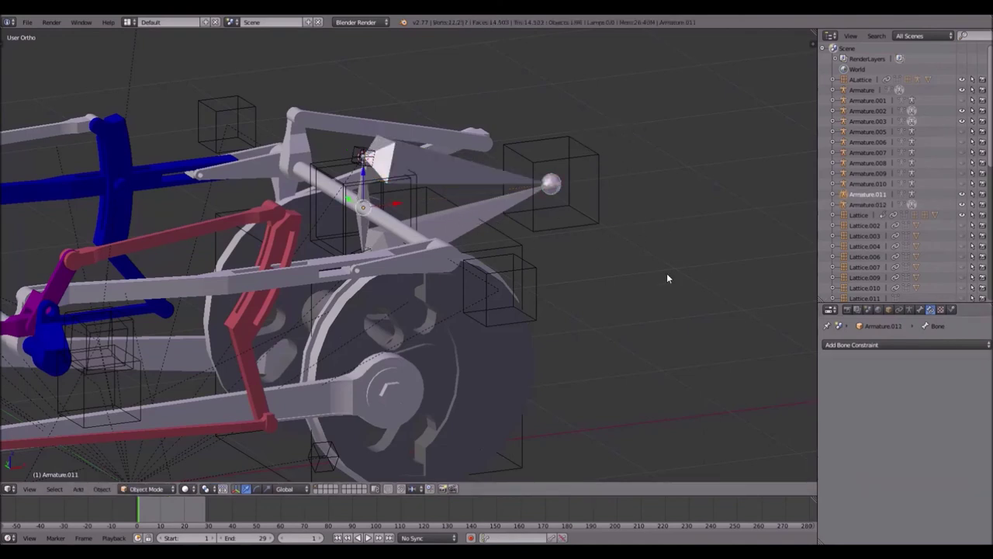
key(ctrl+z)
click(894, 345)
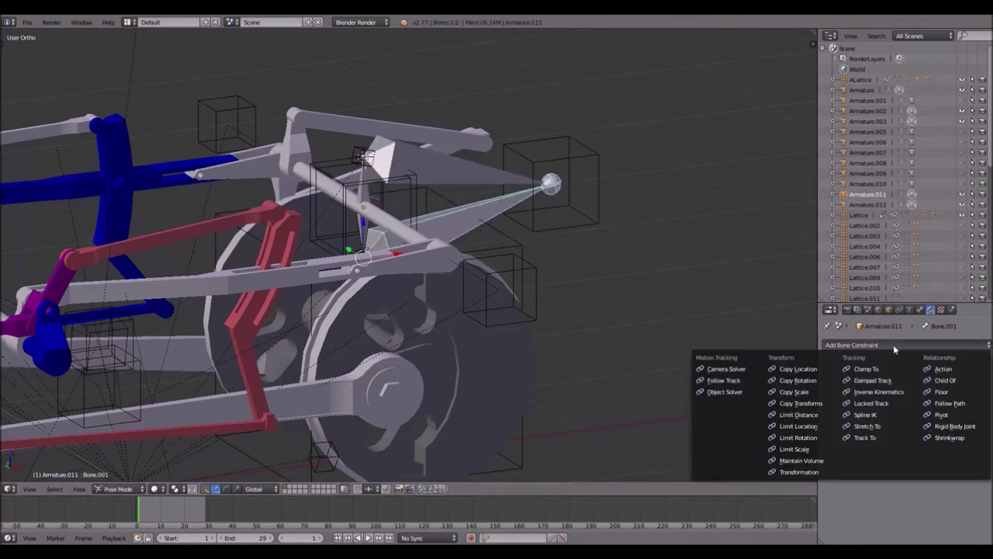
click(908, 392)
click(985, 383)
click(573, 163)
- Shift the bone-tip lattice along X to about 2.738 and hide the two stray block meshes near the rod ends
right_click(573, 158)
drag(588, 180, 603, 182)
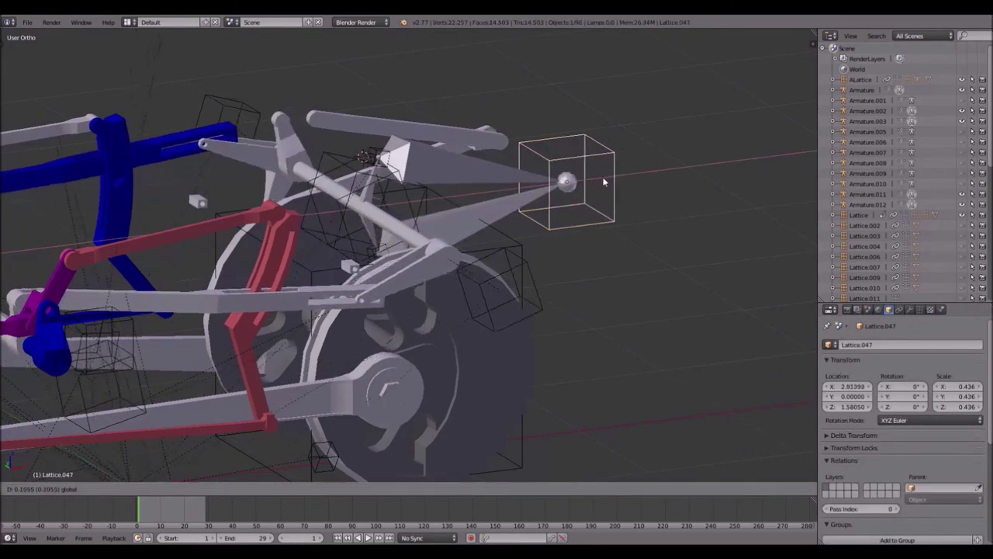
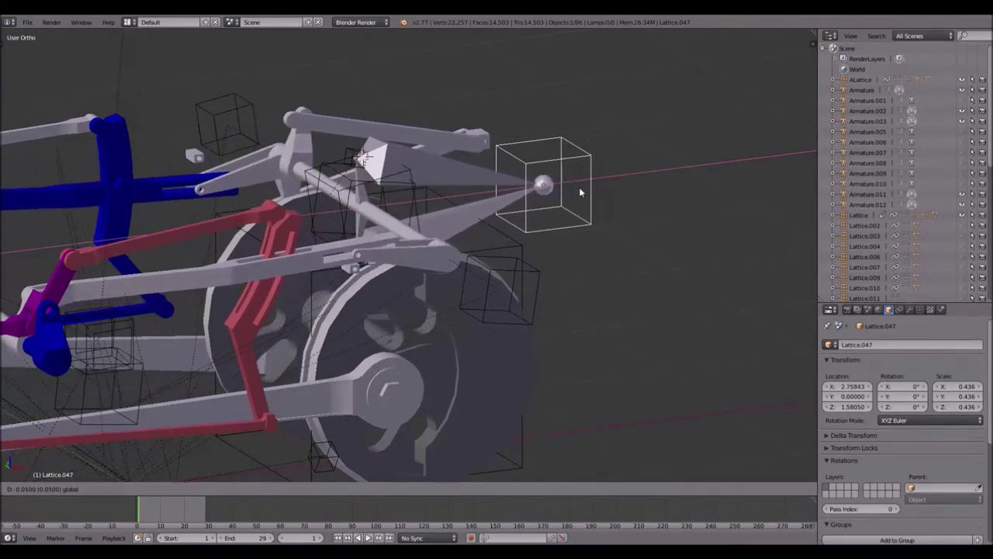
click(576, 190)
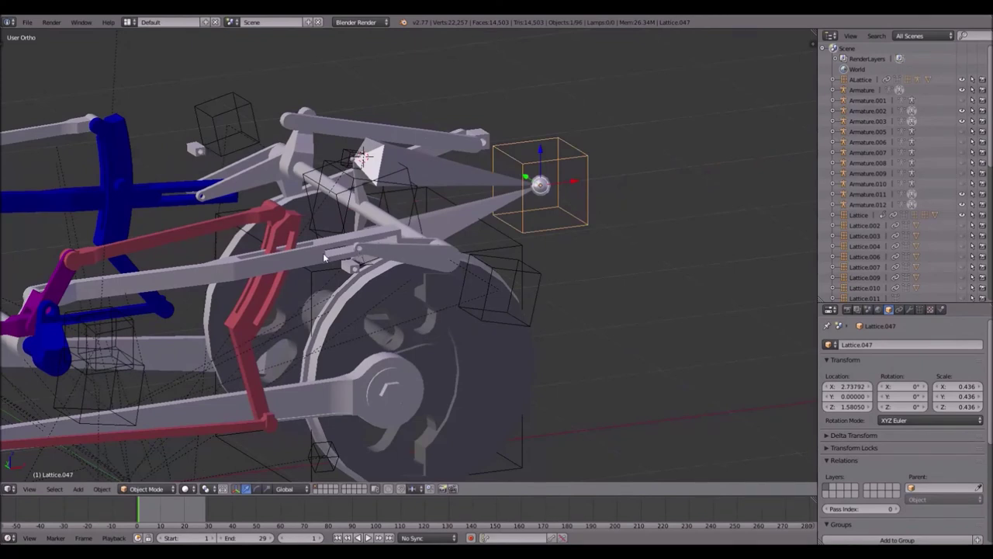
middle_drag(369, 256, 326, 280)
right_click(337, 278)
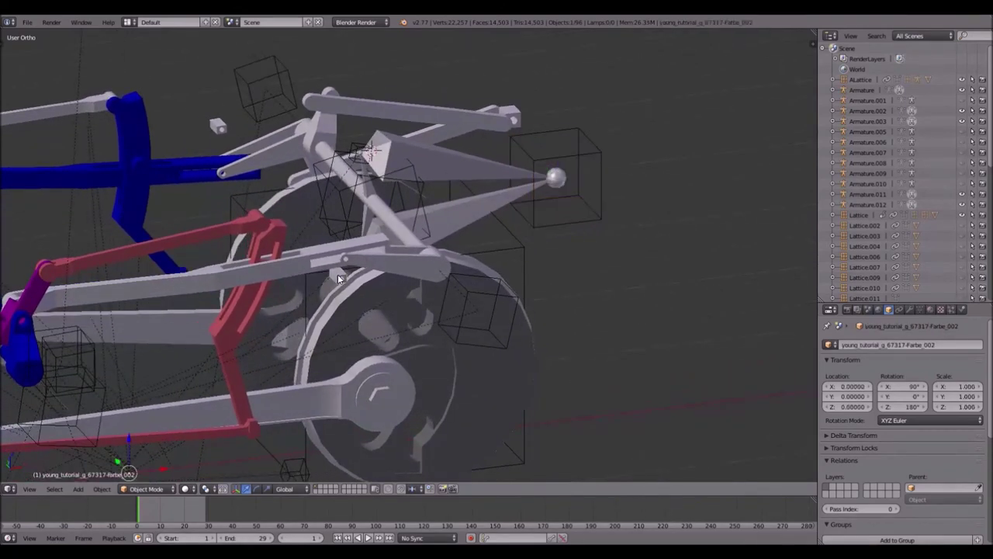
key(h)
right_click(225, 129)
key(h)
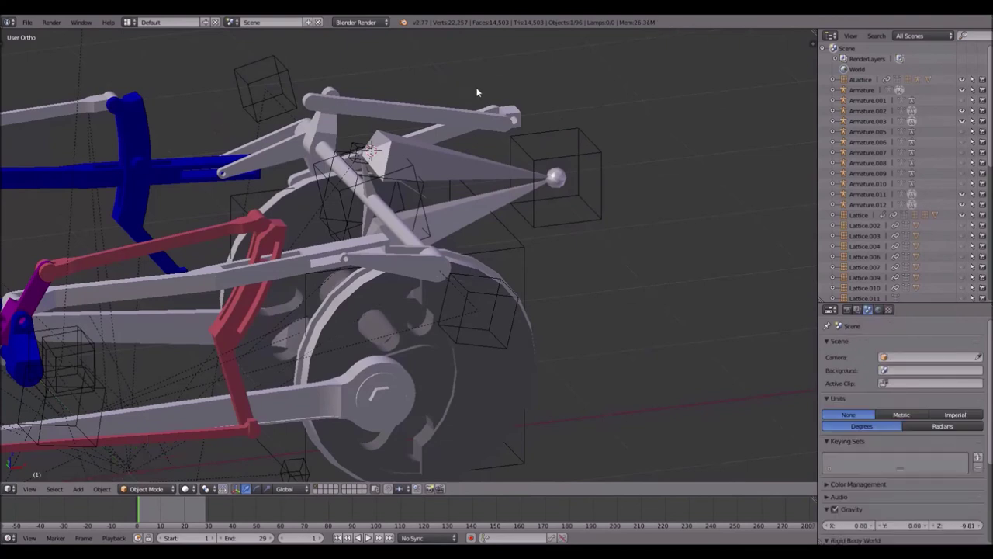
- Move the bone-tip lattice along X to about 2.808 to bring the crank arms back to level
right_click(595, 159)
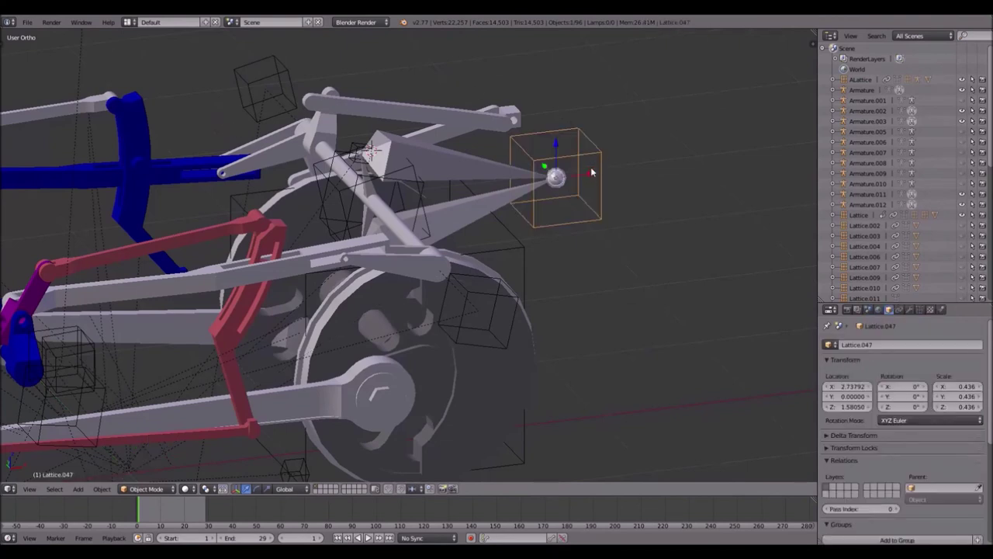
key(g)
key(x)
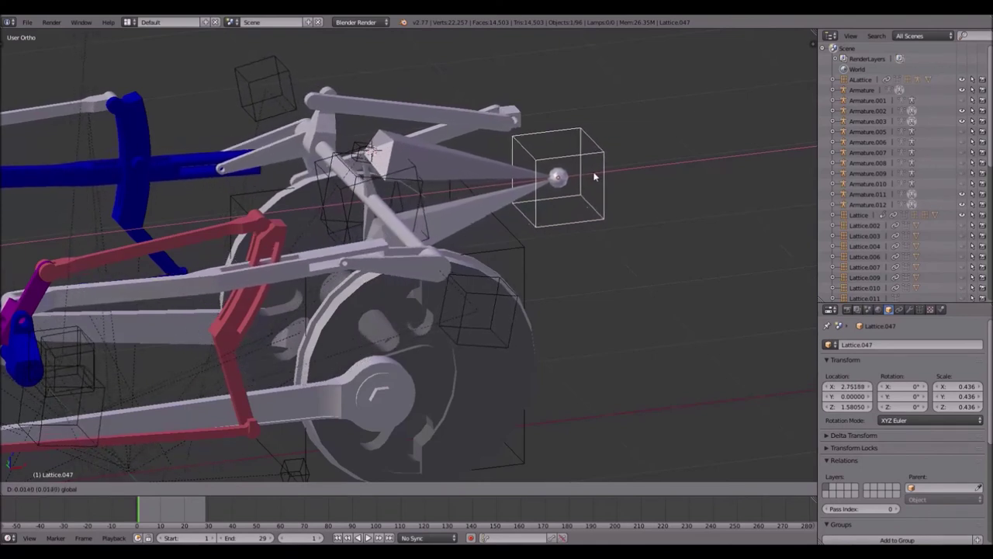
click(600, 172)
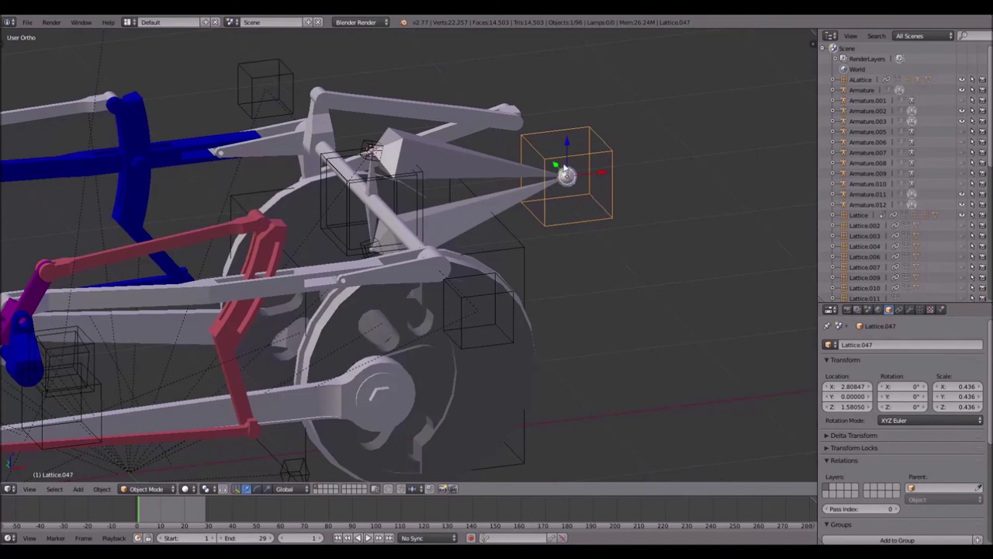
- Clear the ADelete lattice's parent and parent it as Object to the pivot lattice Lattice.043
shift+middle_drag(355, 111, 362, 178)
scroll(332, 95, up, 1)
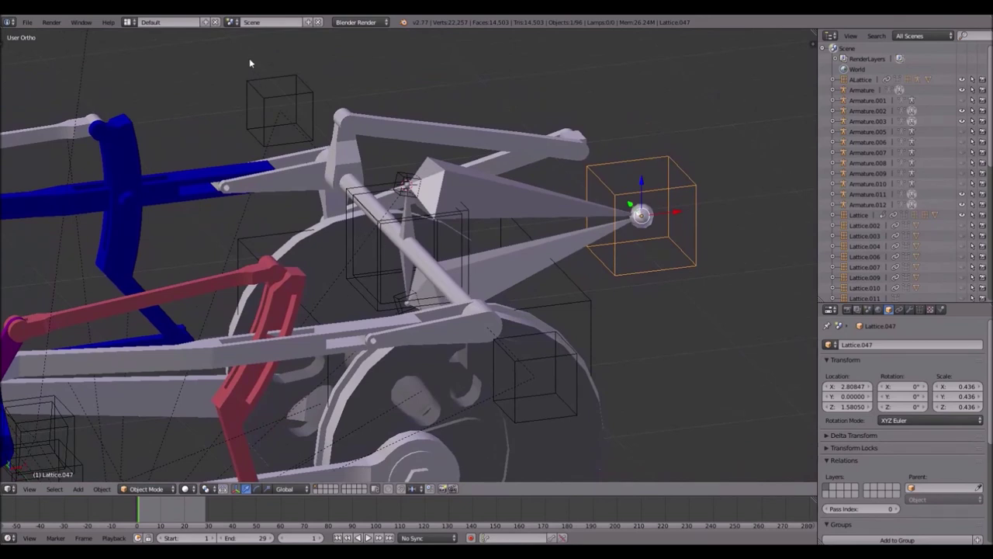
right_click(282, 98)
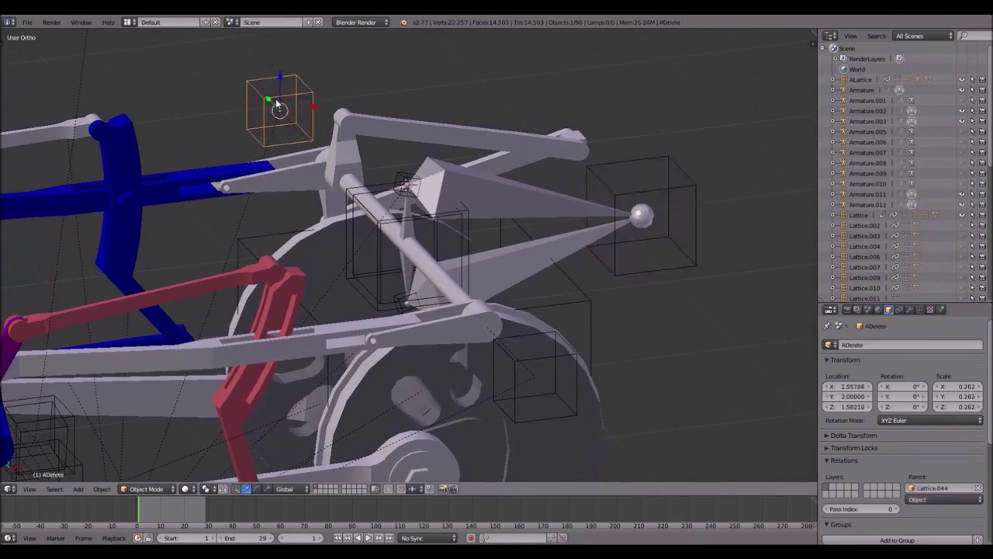
key(alt+p)
click(273, 120)
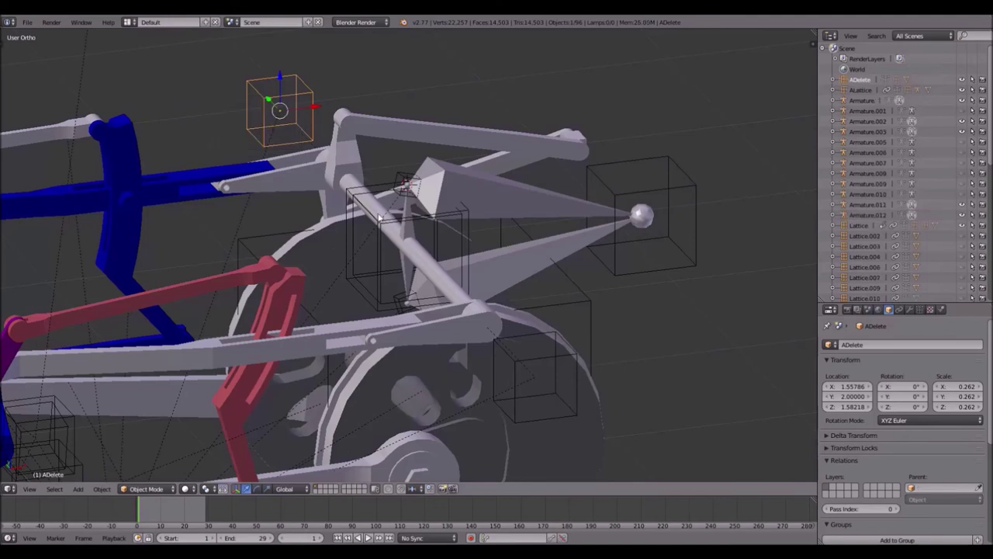
shift+right_click(354, 229)
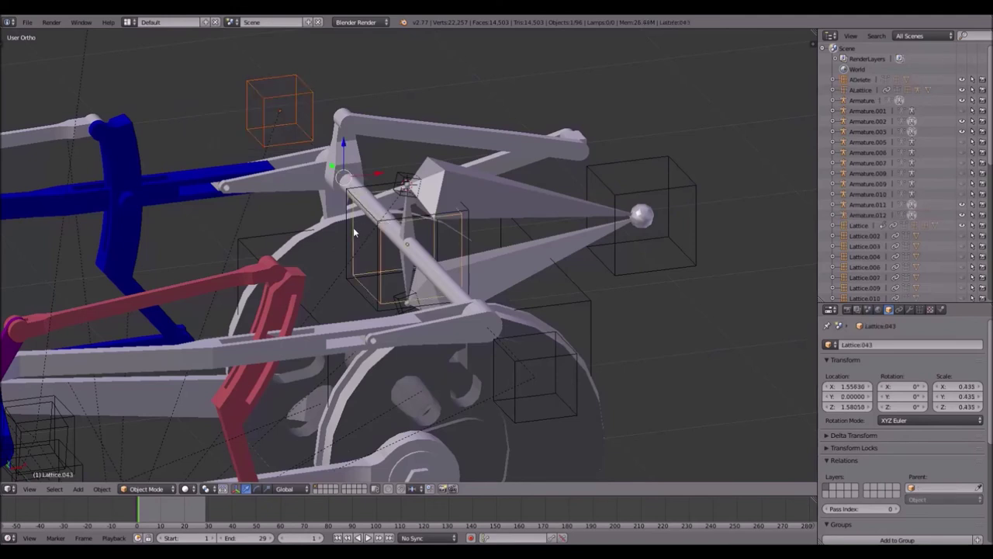
key(ctrl+p)
click(355, 230)
- Clear the parent of the near-end lattice Lattice.035 and parent it as Object to the larger pivot lattice Lattice.044
right_click(556, 359)
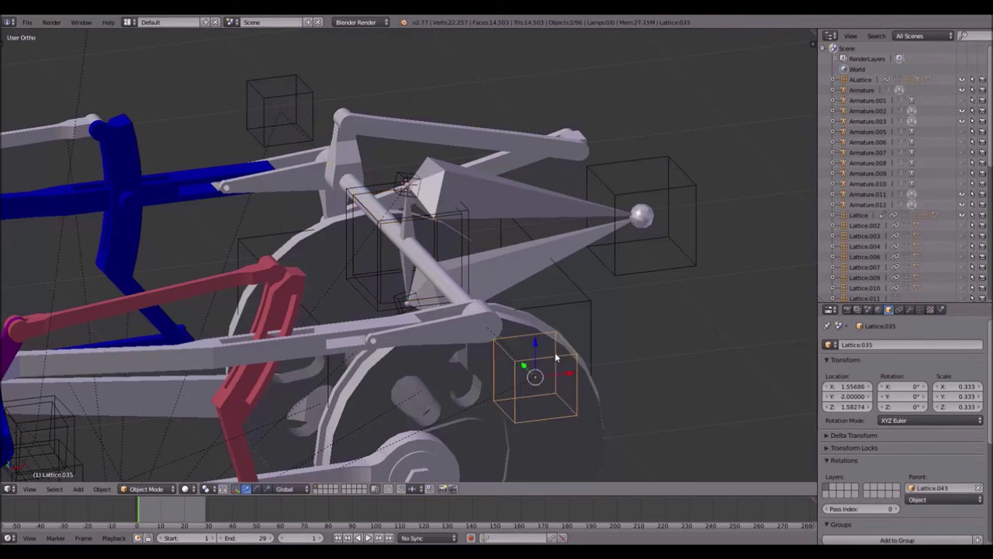
key(alt+p)
click(527, 370)
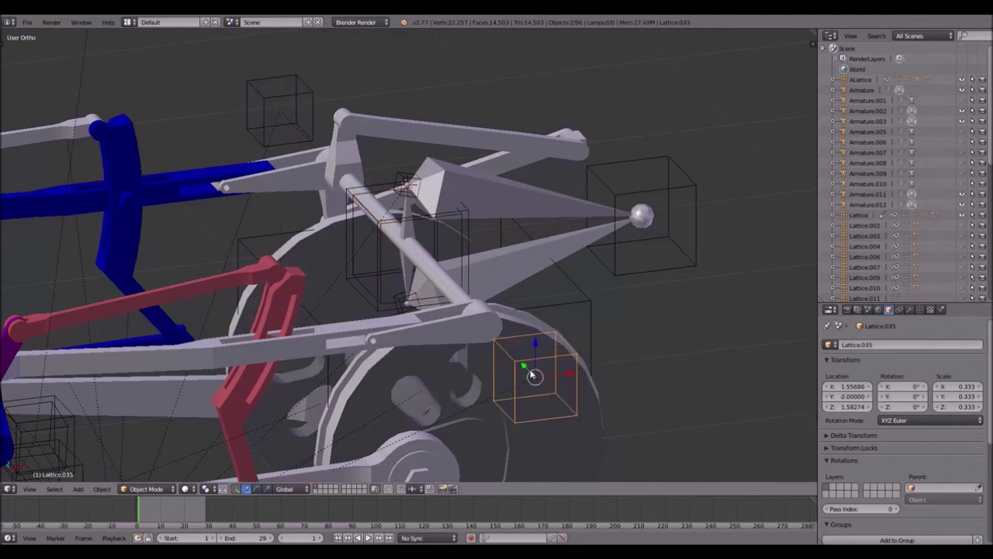
right_click(377, 187)
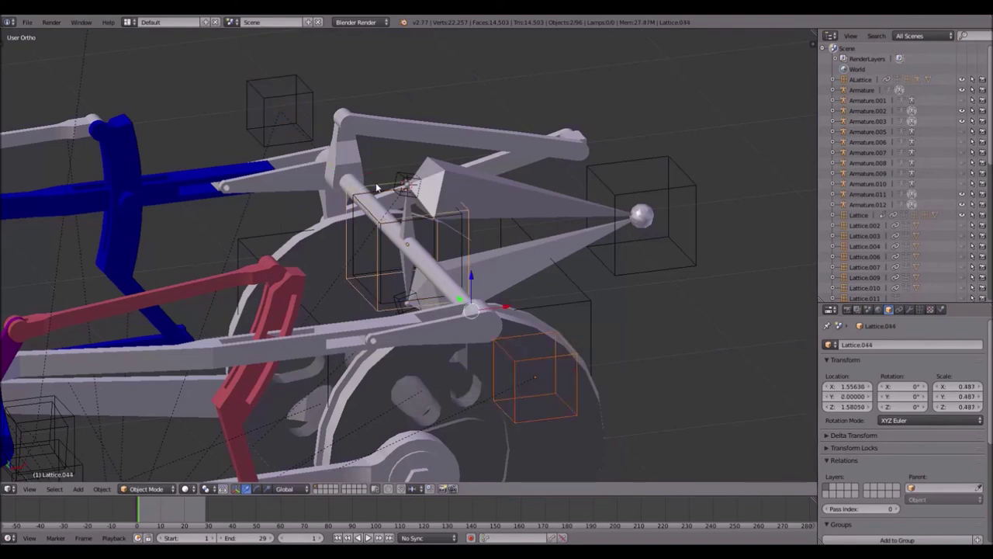
key(alt+p)
click(377, 188)
- Swing the cranks by moving the bone-tip lattice along X, and hide the two leftover block meshes it exposes
right_click(656, 196)
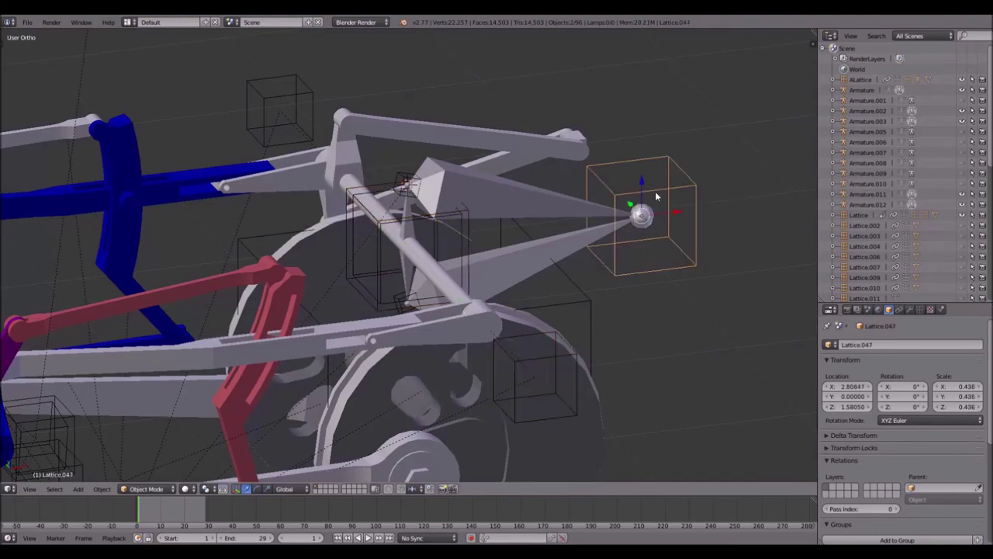
key(g)
key(x)
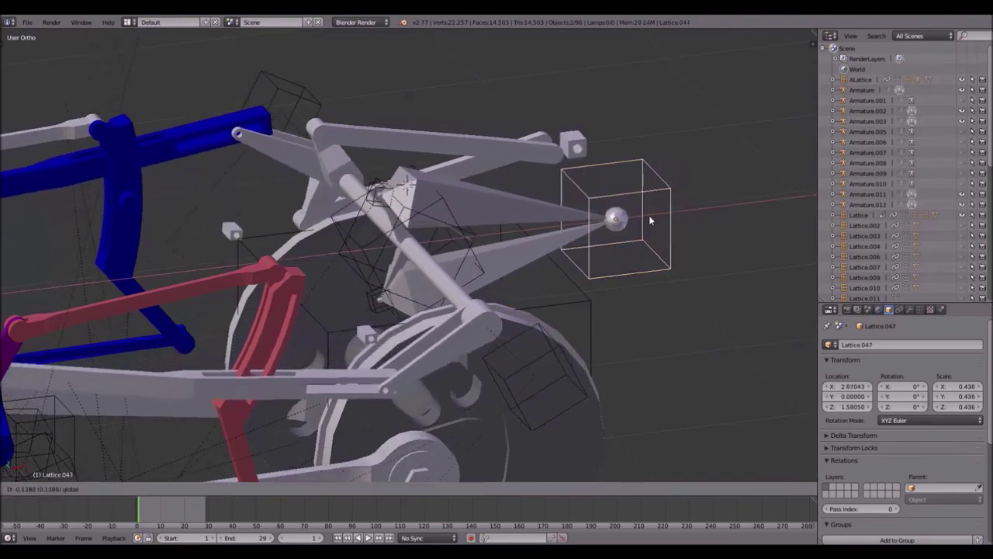
click(693, 213)
right_click(362, 341)
key(h)
right_click(233, 150)
key(h)
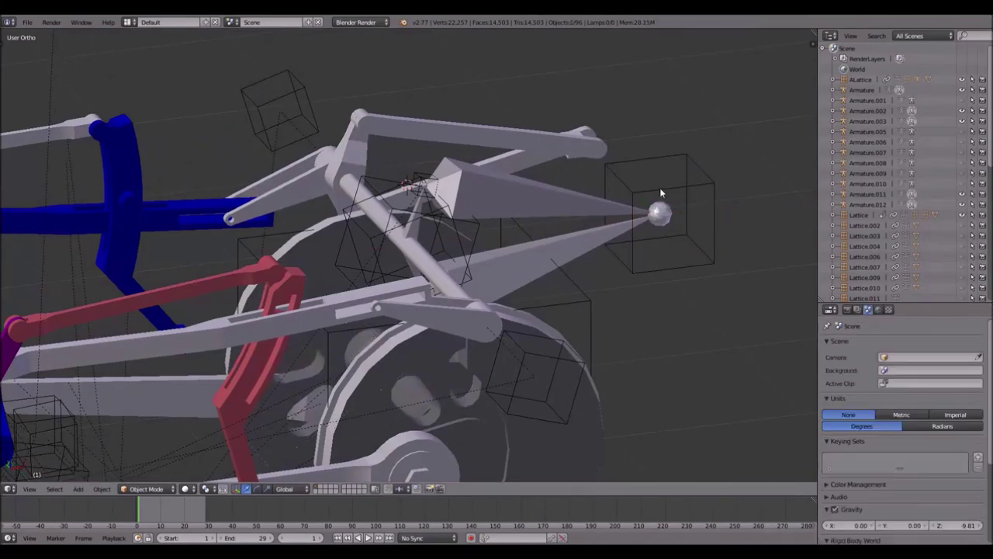
- In front view, move the bone-tip lattice along X to about 2.81 so both crank arms lie level with the rods
key(KP_1)
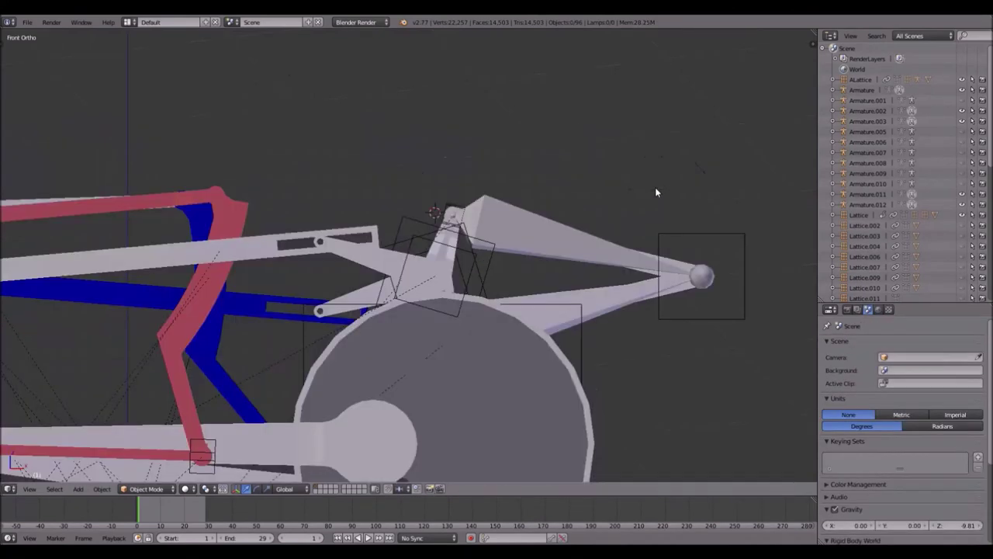
scroll(667, 218, down, 1)
right_click(686, 266)
key(g)
key(x)
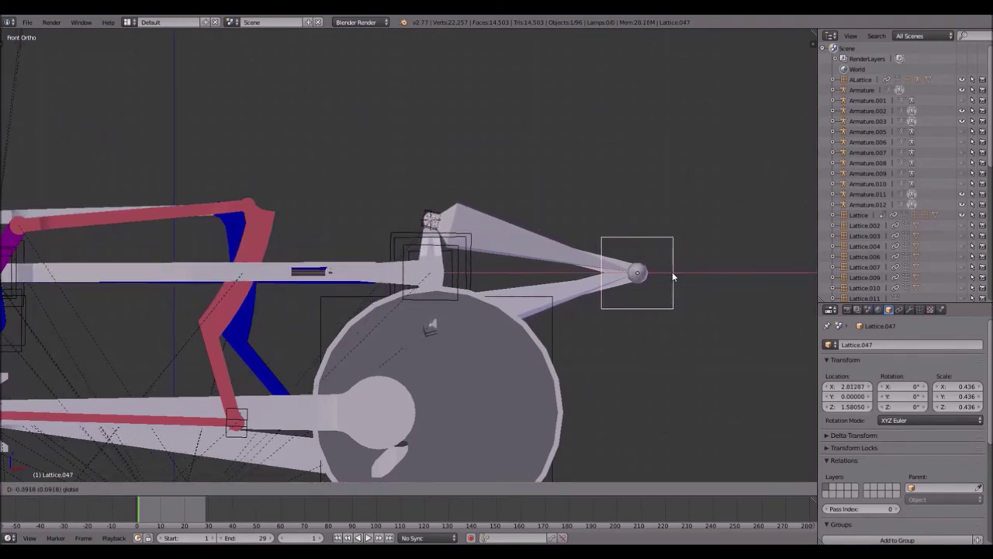
click(672, 276)
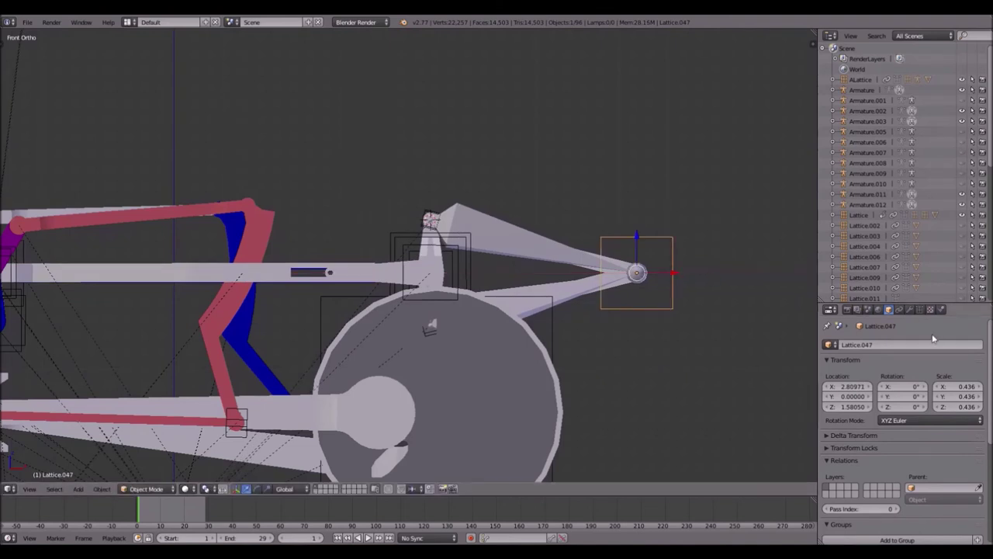
- Add a Limit Location object constraint to the bone-tip lattice, discarding the mistaken Copy Location constraint
click(898, 309)
click(862, 324)
click(791, 348)
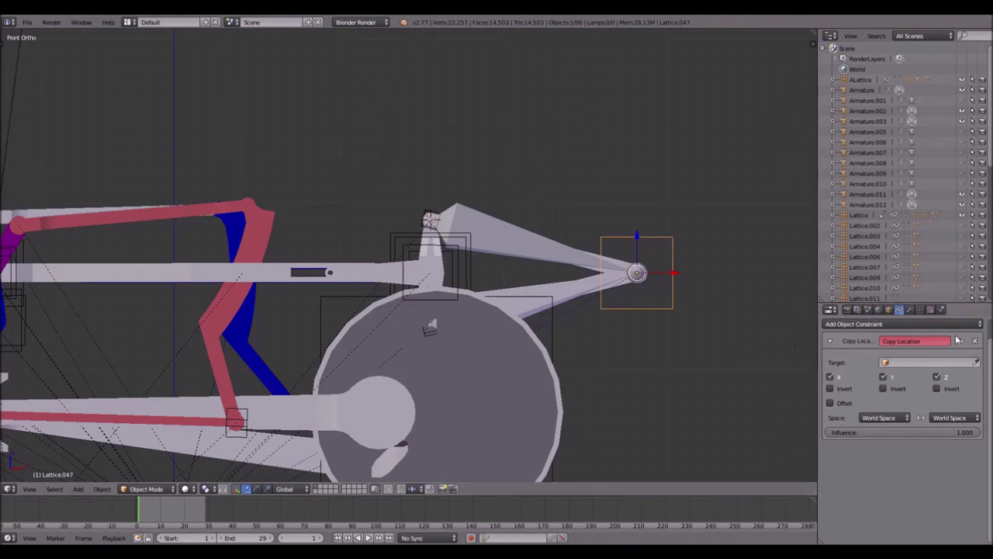
click(976, 341)
click(943, 325)
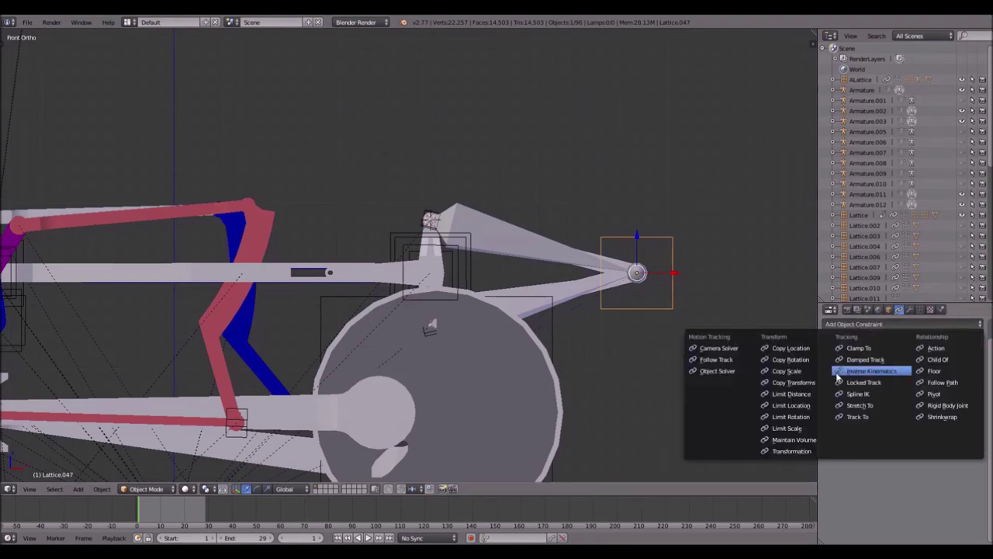
click(795, 405)
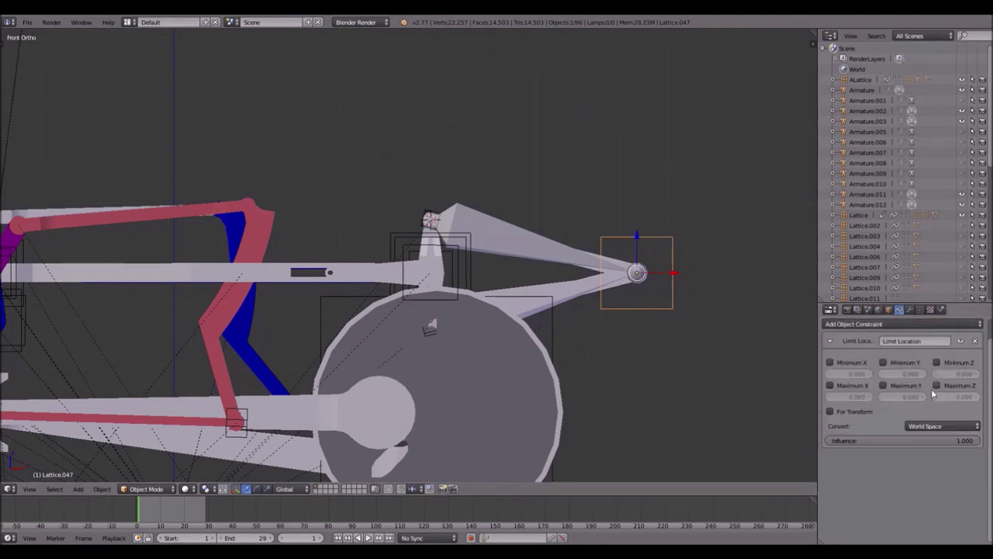
- Try moving the bone-tip lattice along X to test how the cranks swing
key(g)
key(x)
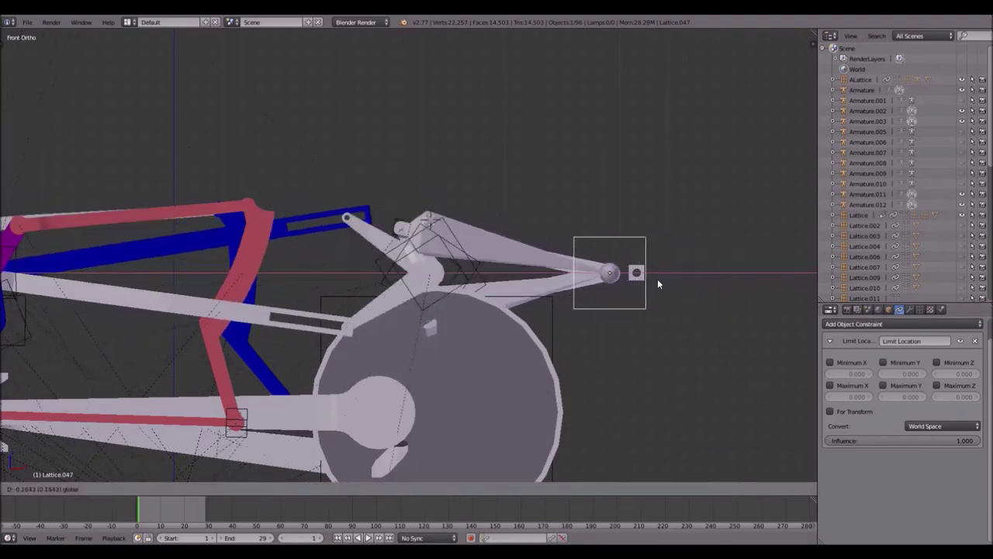
key(Escape)
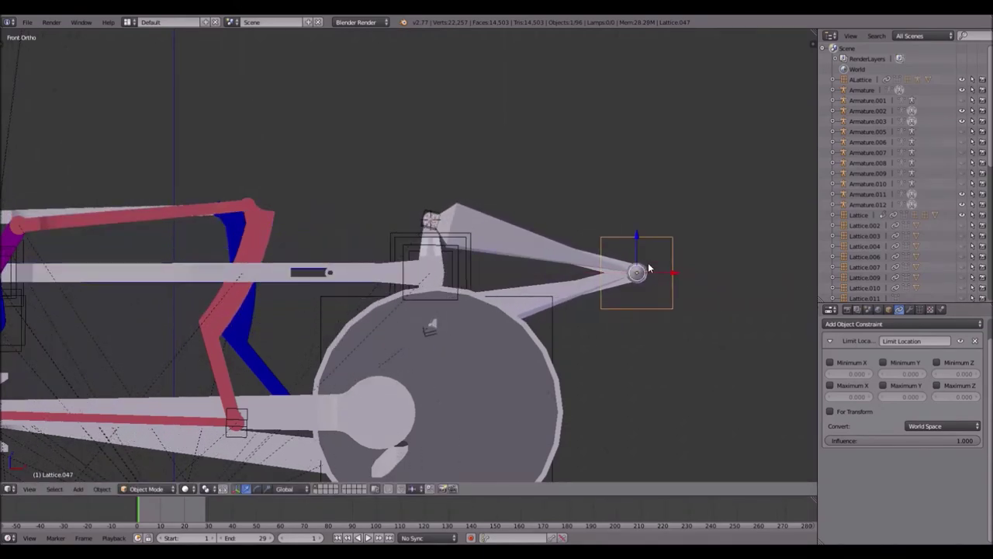
- Switch to wireframe shading and hide the upper and lower crank-link armatures, Armature.012 and Armature.011
key(z)
right_click(643, 269)
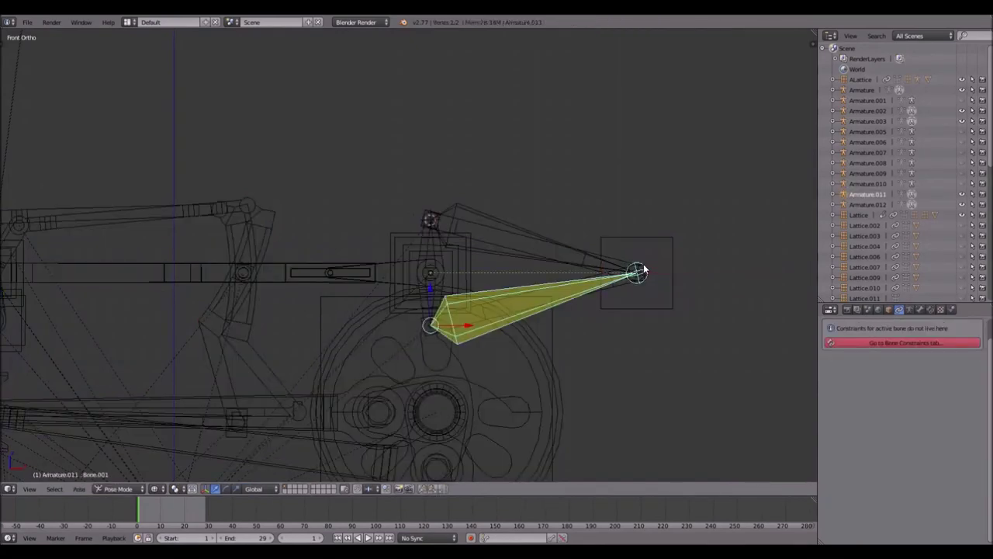
right_click(643, 269)
right_click(643, 270)
right_click(643, 270)
scroll(652, 273, up, 5)
shift+middle_drag(790, 276, 397, 265)
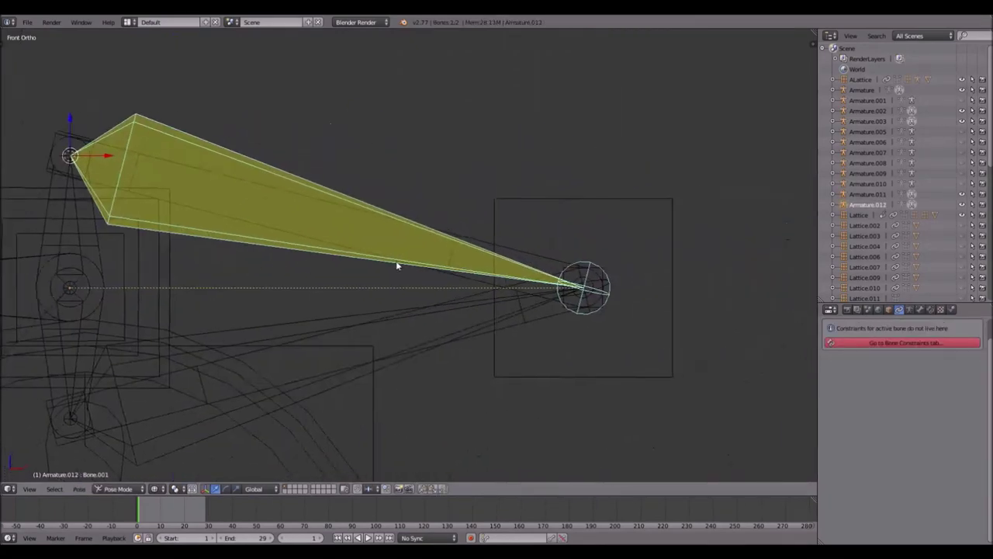
scroll(618, 268, up, 2)
scroll(521, 267, down, 4)
key(ctrl+Tab)
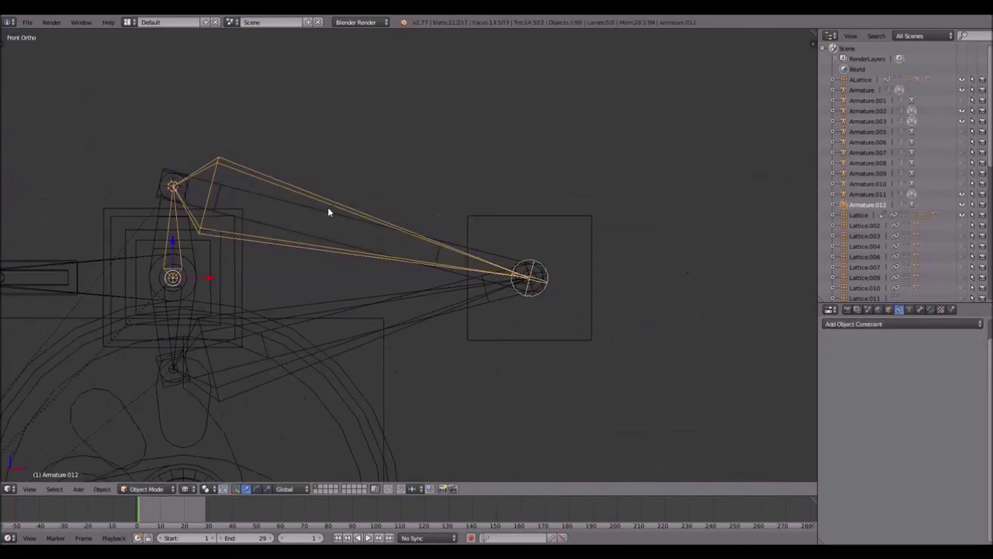
key(h)
right_click(345, 296)
key(ctrl+Tab)
key(h)
- Parent the small pin mesh where the crank links meet to the bone-tip lattice Lattice.047 as Object
right_click(543, 264)
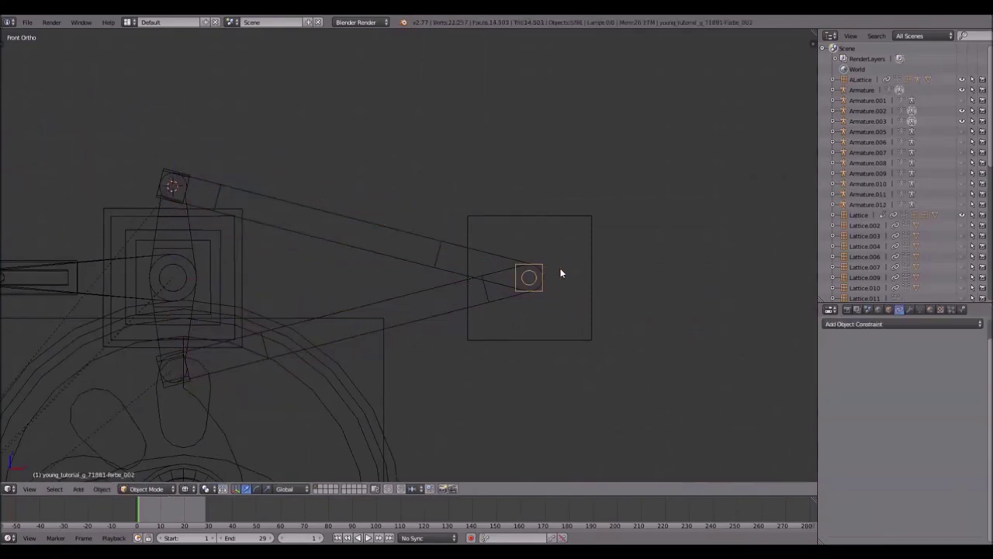
right_click(592, 262)
key(ctrl+p)
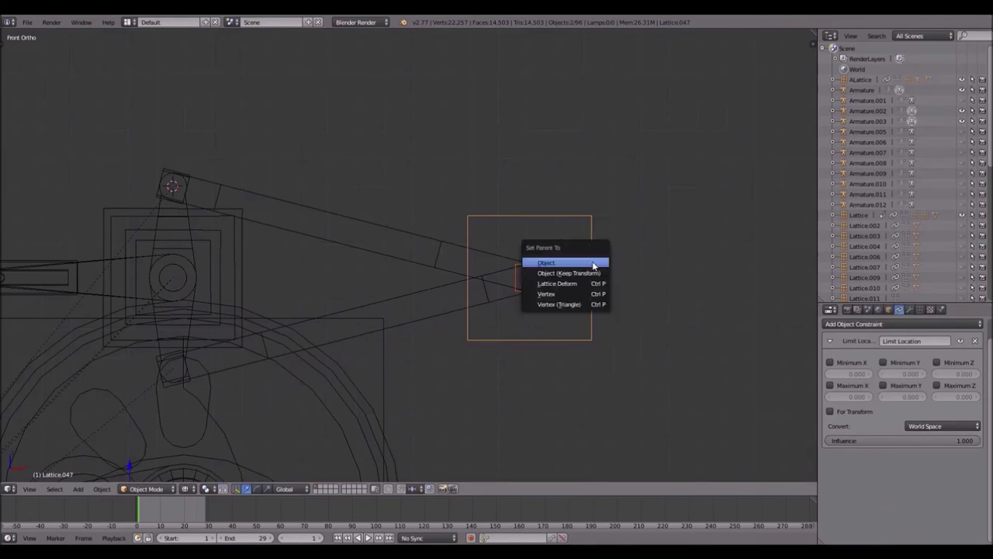
click(593, 260)
scroll(554, 249, down, 2)
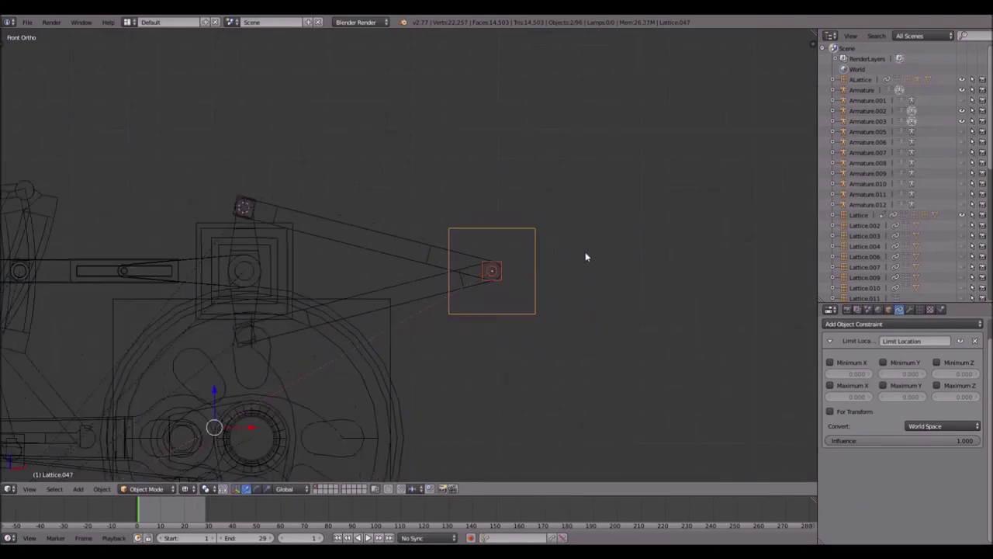
shift+middle_drag(585, 252, 529, 267)
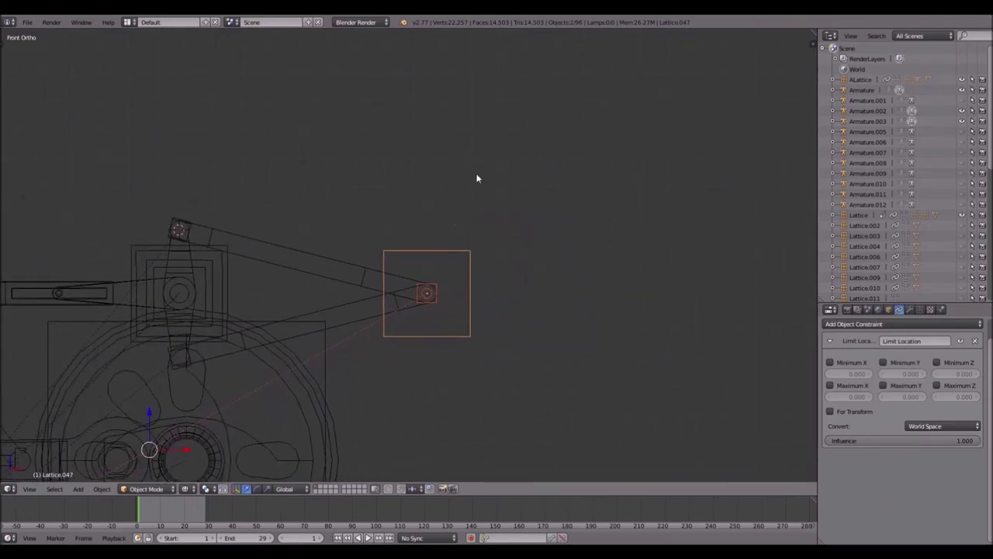
shift+middle_drag(432, 207, 456, 229)
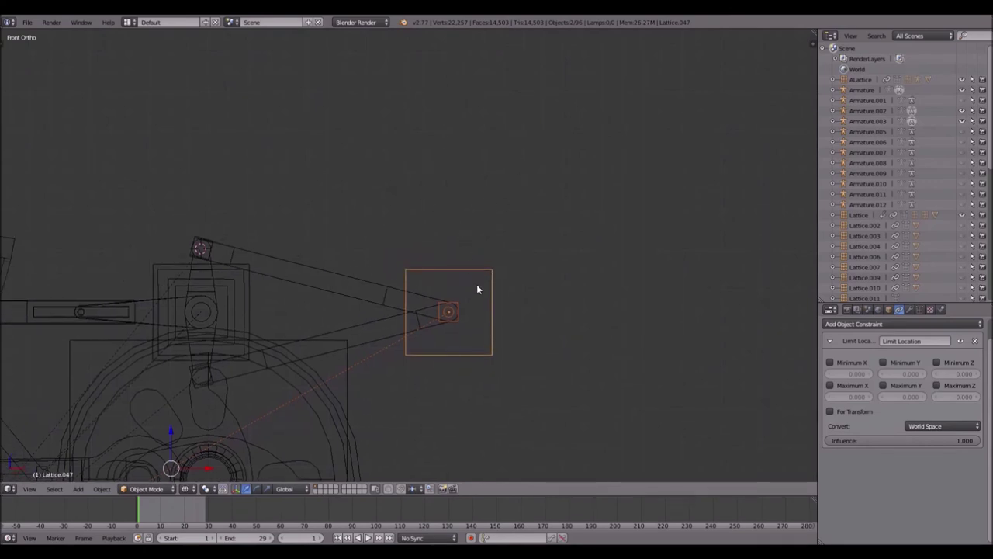
shift+middle_drag(477, 288, 569, 204)
drag(575, 234, 575, 235)
scroll(575, 235, up, 4)
scroll(623, 210, down, 1)
drag(780, 215, 727, 215)
scroll(413, 208, down, 5)
- Snap the 3D cursor to the bone-tip lattice Lattice.047 and add a single-bone armature there
shift+middle_drag(511, 175, 436, 188)
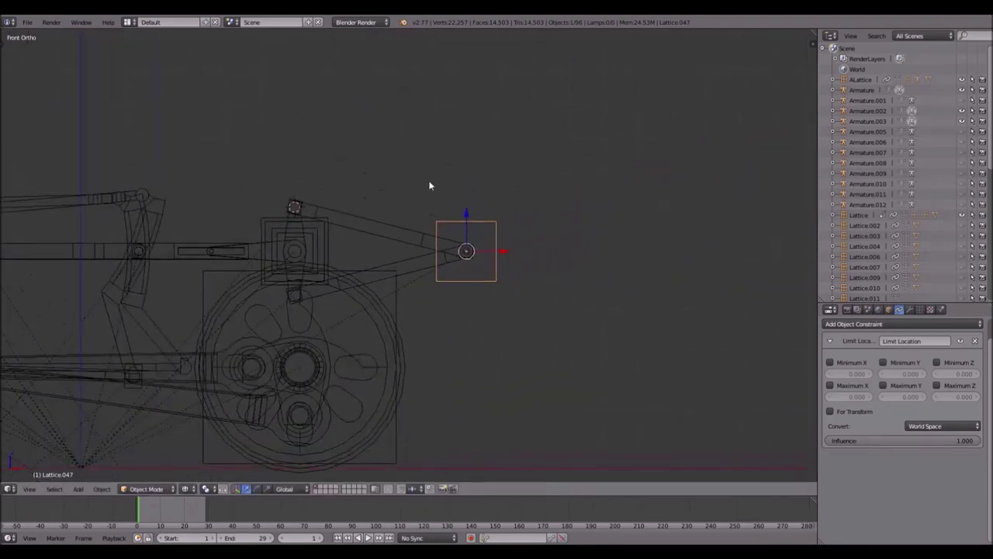
shift+middle_drag(524, 200, 455, 239)
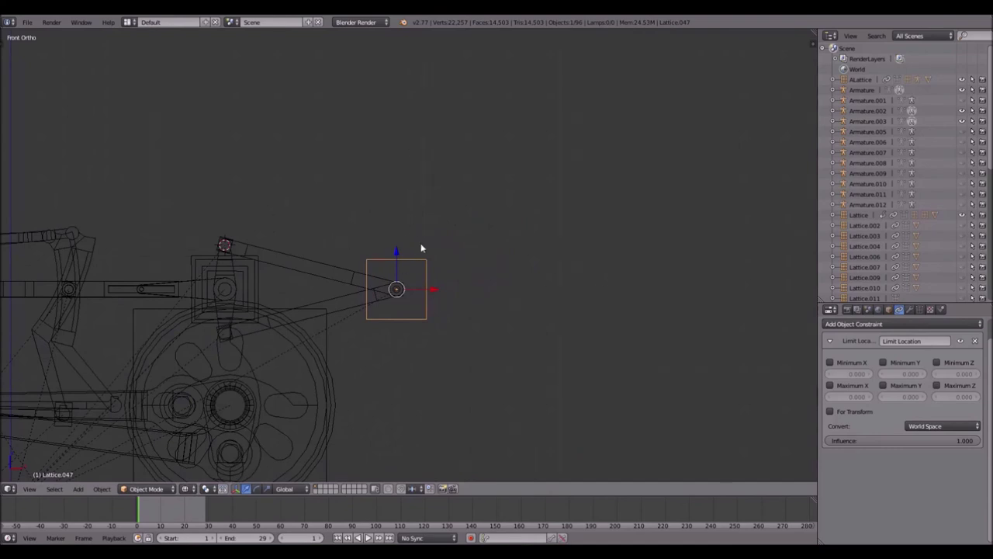
key(shift+s)
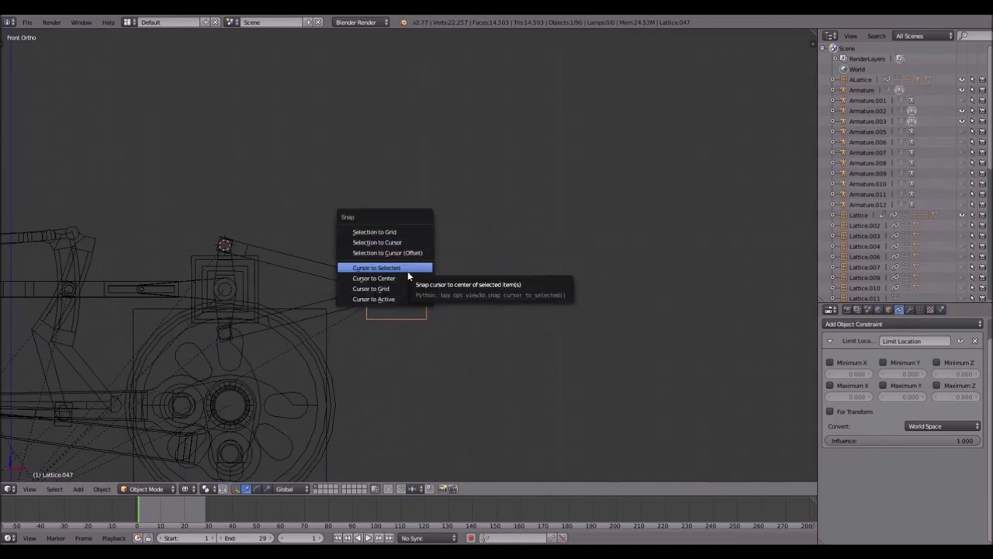
click(407, 268)
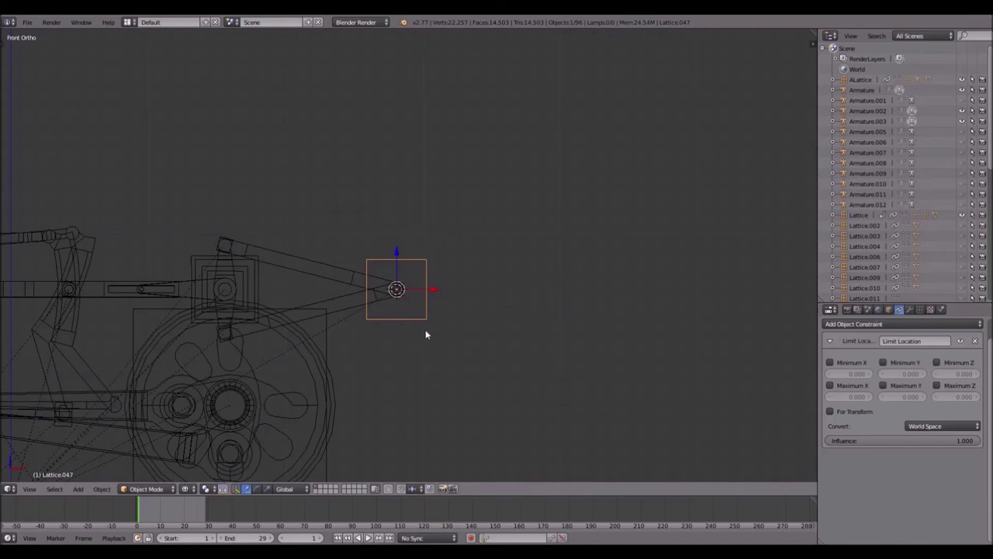
key(shift+a)
mouse_move(423, 330)
click(464, 330)
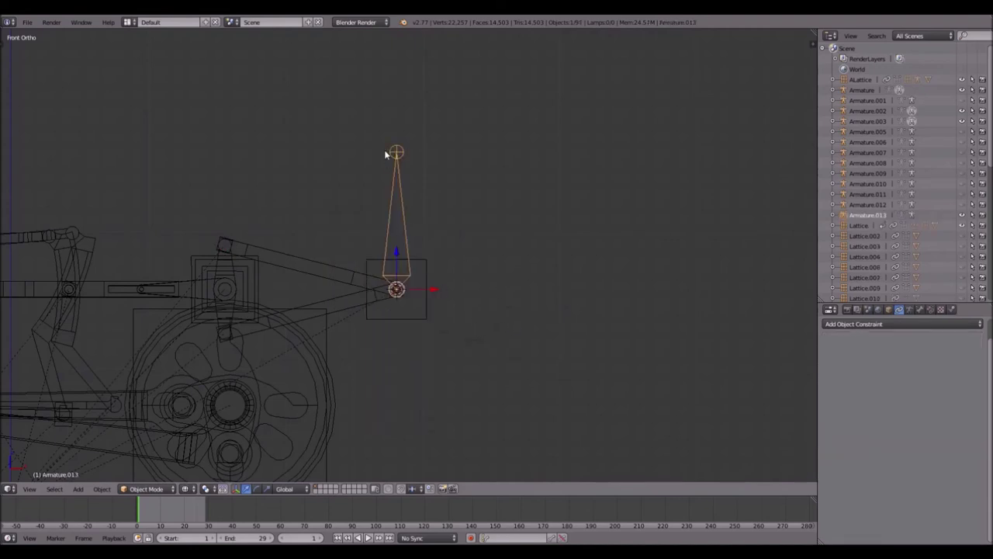
- Rotate the new single-bone armature by 180° in front view
key(r)
text(180)
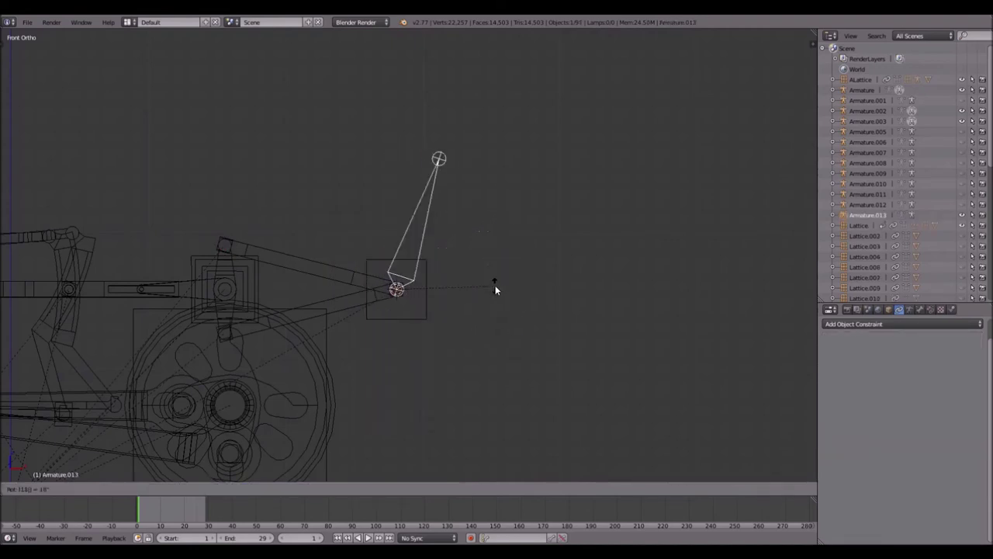
key(Return)
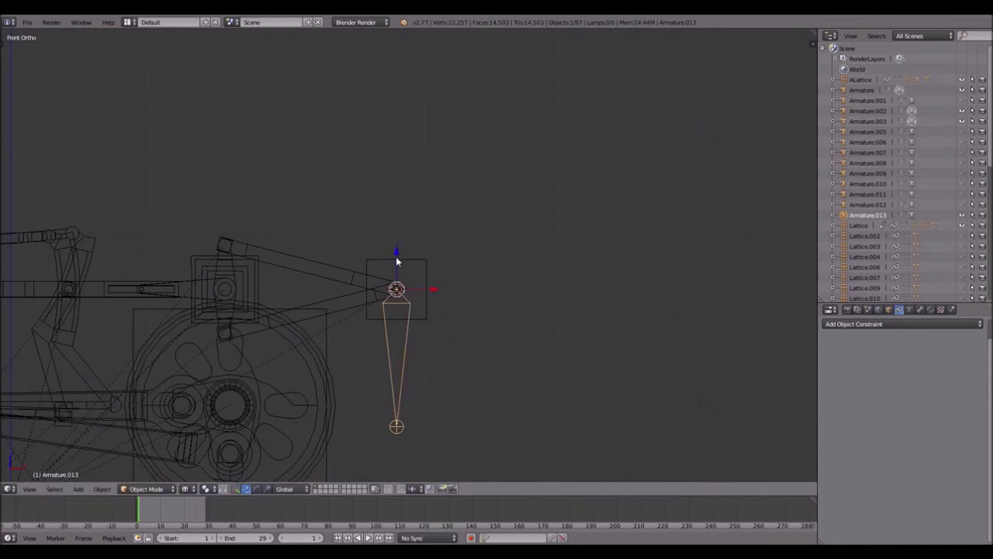
- In Edit Mode, move the new bone's root up along Z by about 20.49 and snap its tip to the 3D cursor
key(Tab)
right_click(398, 287)
key(g)
key(z)
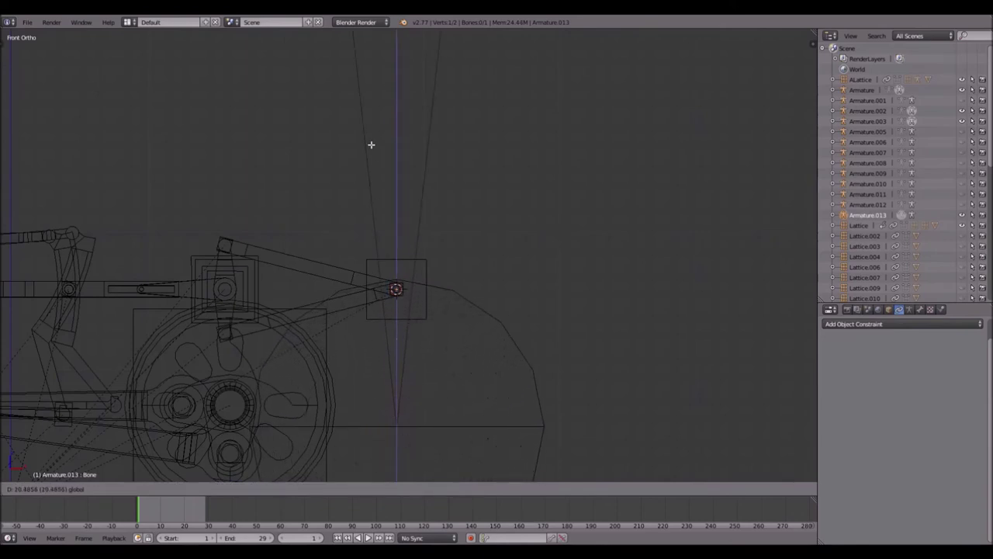
click(370, 144)
right_click(396, 429)
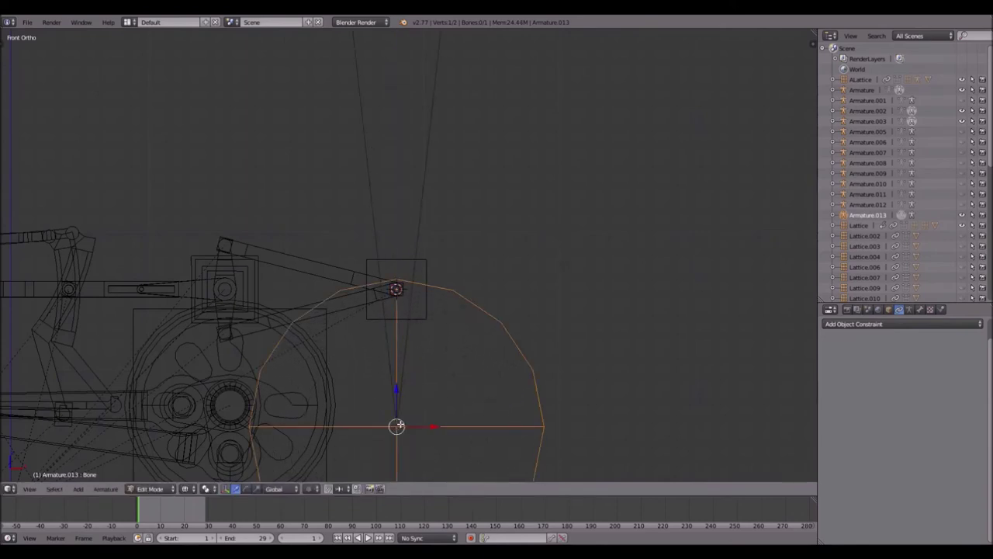
key(shift+s)
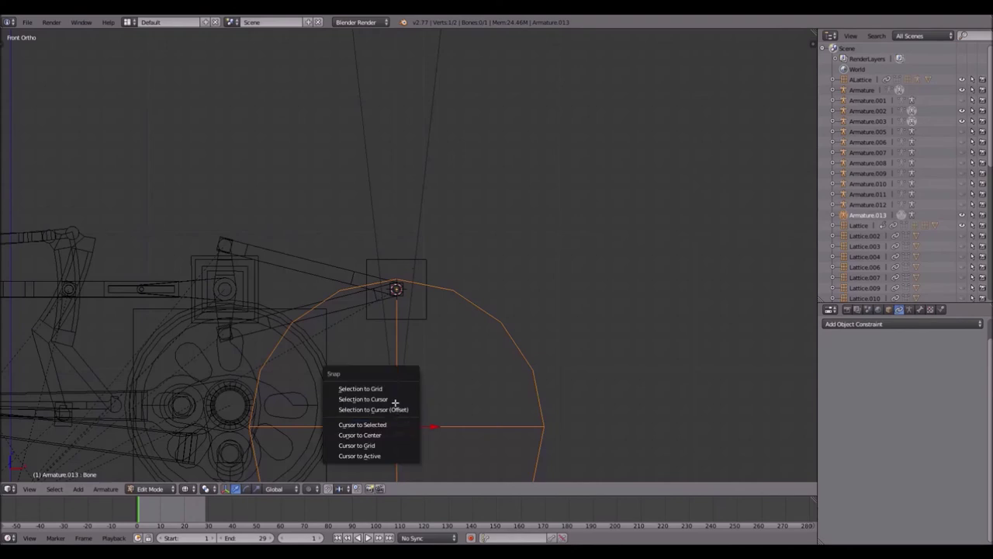
click(395, 401)
- Extrude a second bone about 0.85 long from the tip along global X
shift+middle_drag(424, 305, 306, 288)
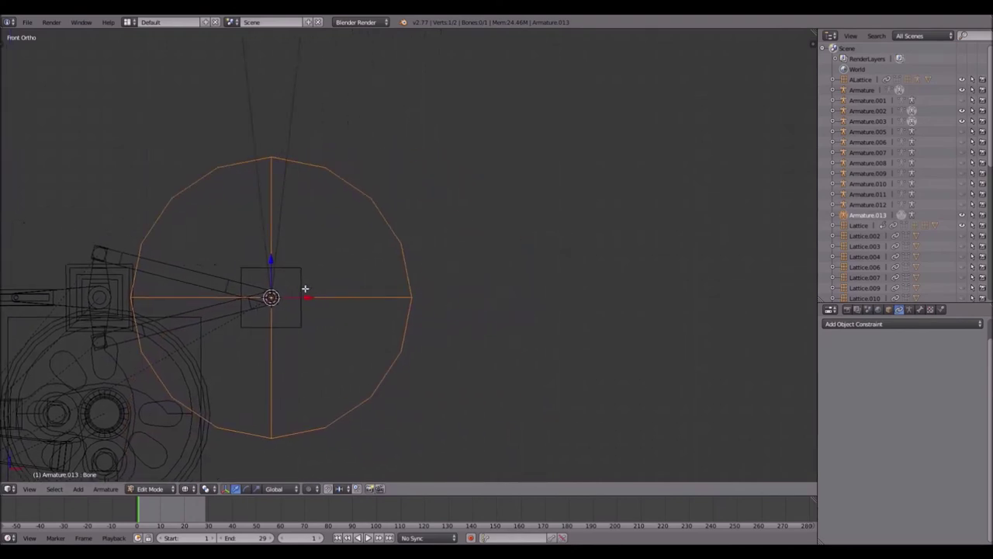
scroll(303, 293, up, 2)
key(e)
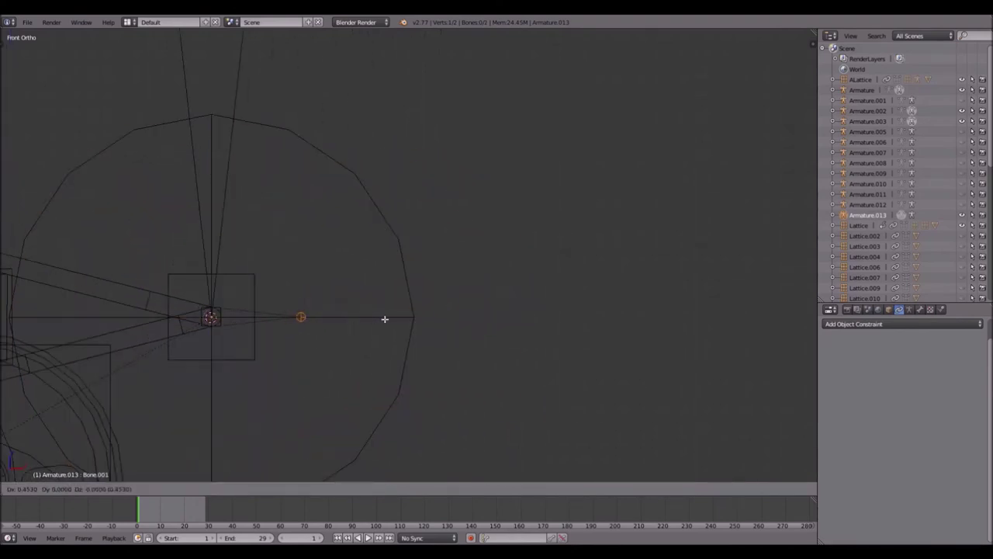
key(x)
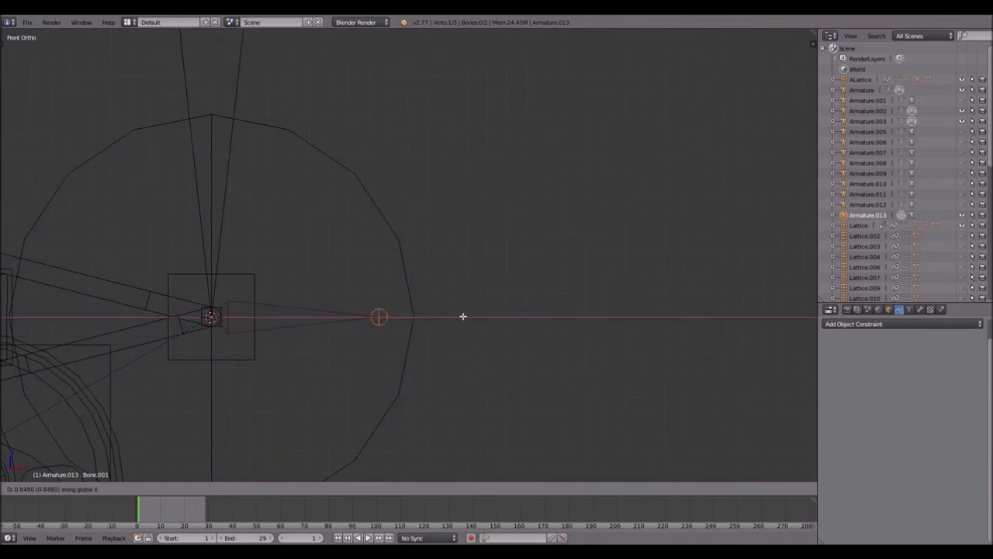
click(385, 294)
key(Tab)
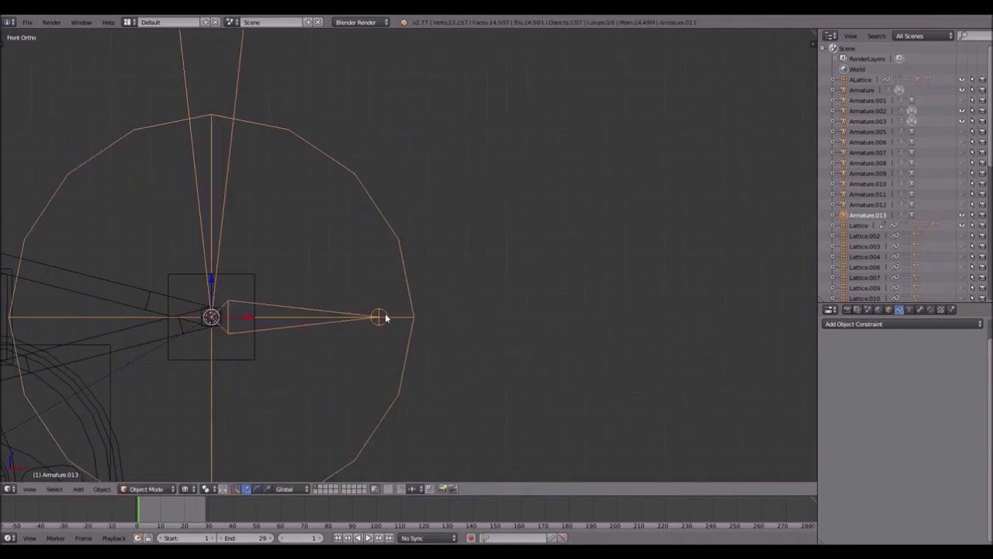
- Snap the 3D cursor to the extruded bone's tip and add a lattice there in Object Mode
key(Tab)
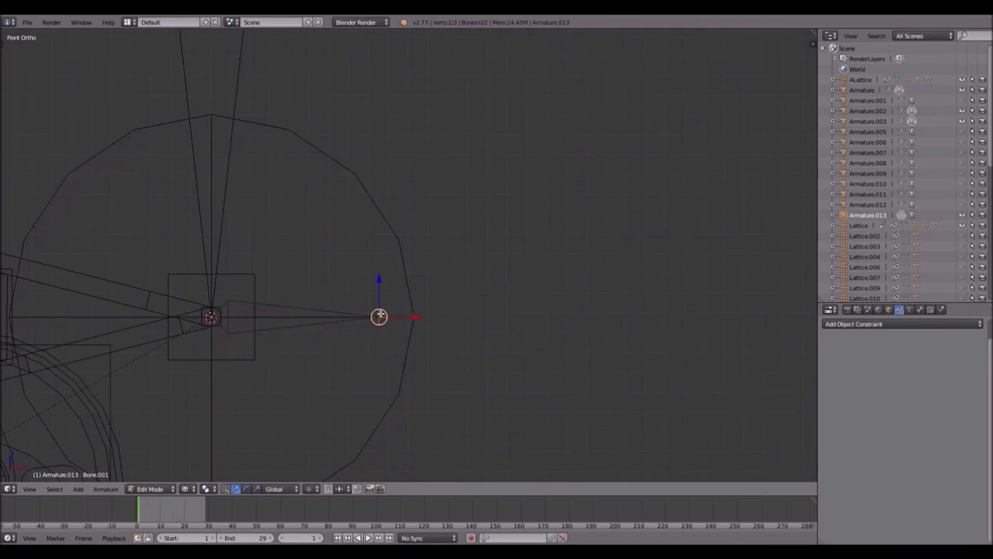
key(shift+s)
click(380, 339)
key(Tab)
key(shift+a)
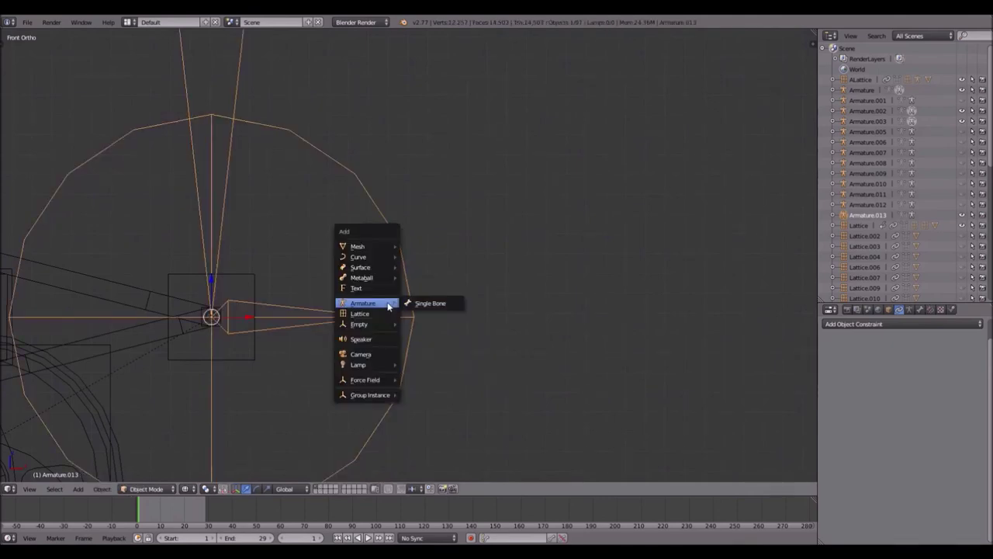
click(384, 314)
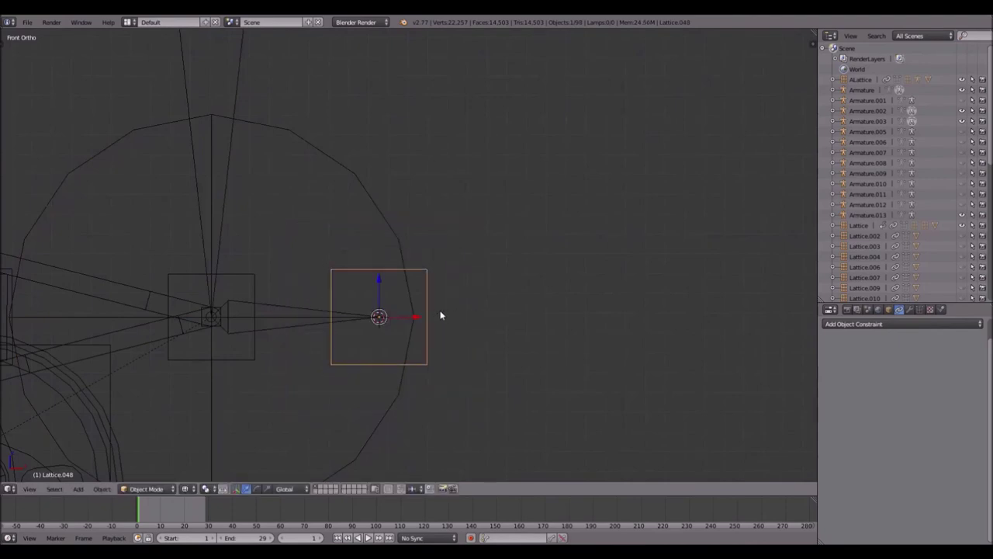
- Duplicate the new tip lattice upward along Z and parent the original to the duplicate as Object
key(g)
key(z)
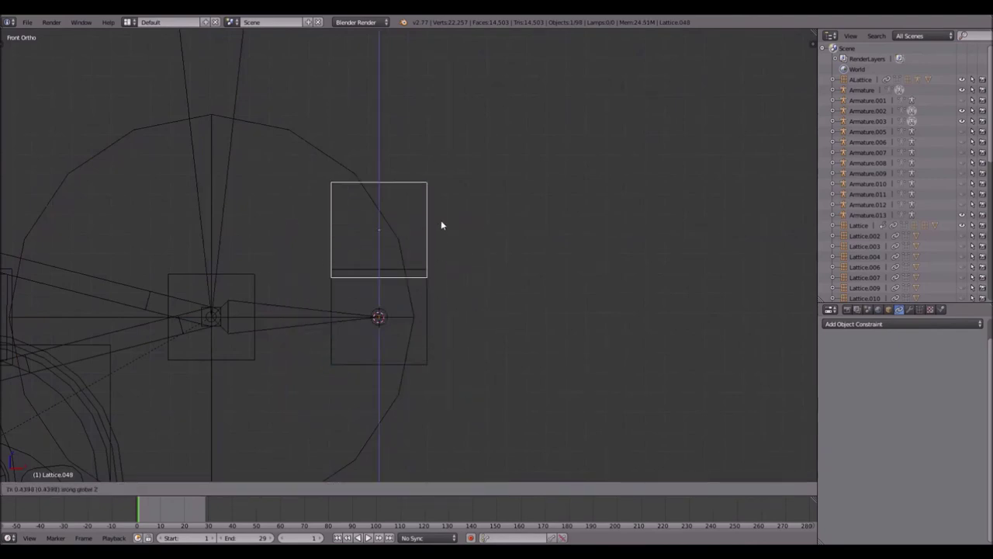
click(440, 127)
right_click(423, 280)
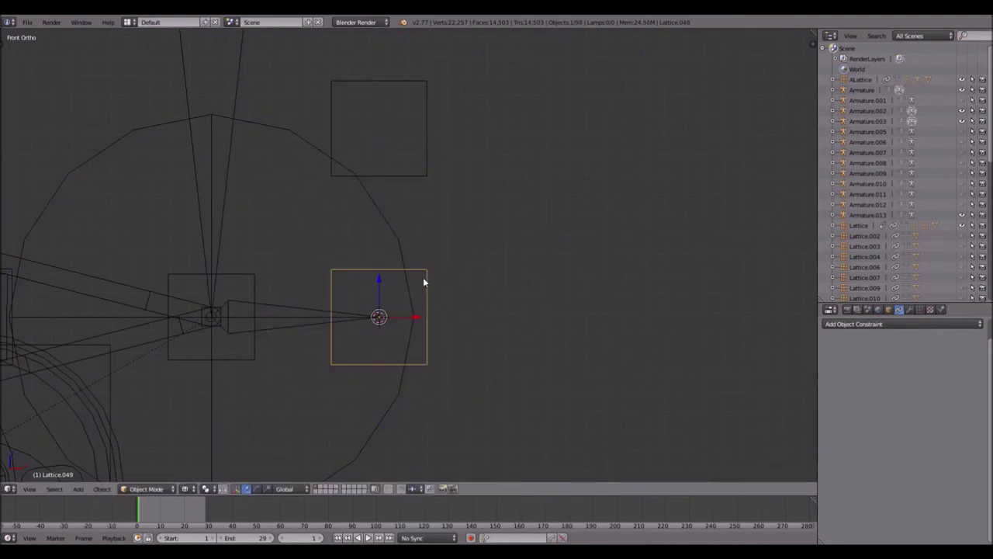
shift+right_click(427, 177)
key(ctrl+p)
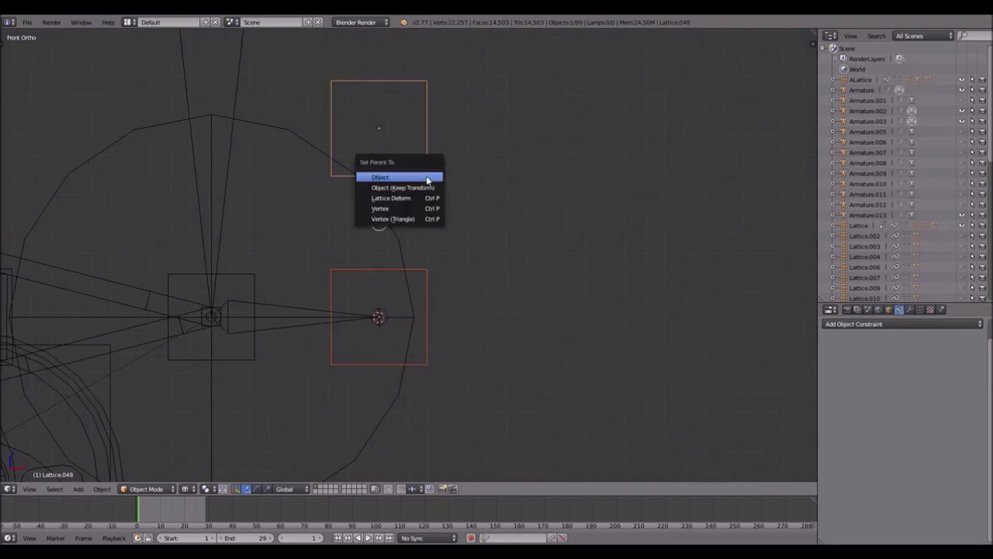
click(425, 179)
- Add an Inverse Kinematics bone constraint to the extruded horizontal bone, targeting the lattice Lattice.048 at its tip
shift+middle_drag(299, 225, 328, 246)
right_click(329, 327)
key(ctrl+Tab)
right_click(325, 332)
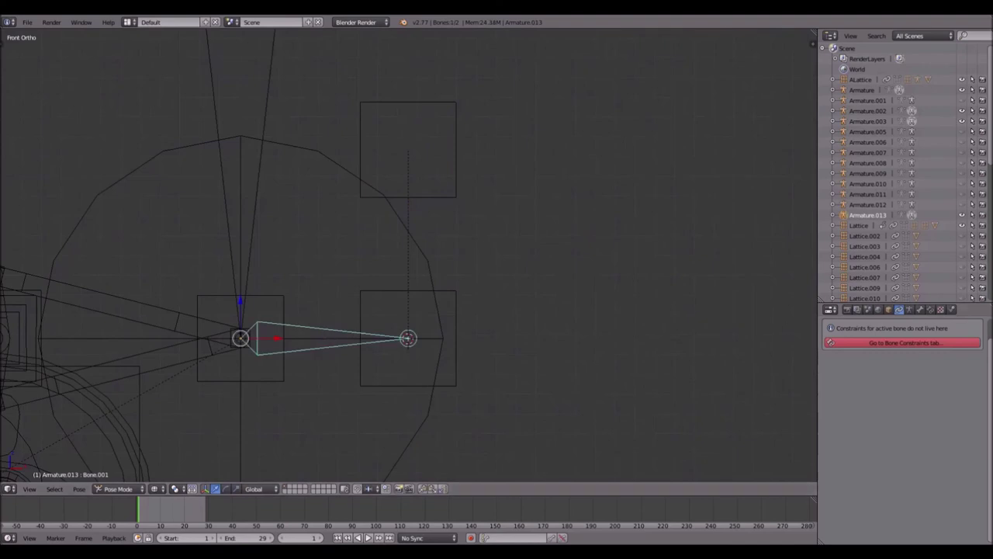
click(926, 308)
click(954, 344)
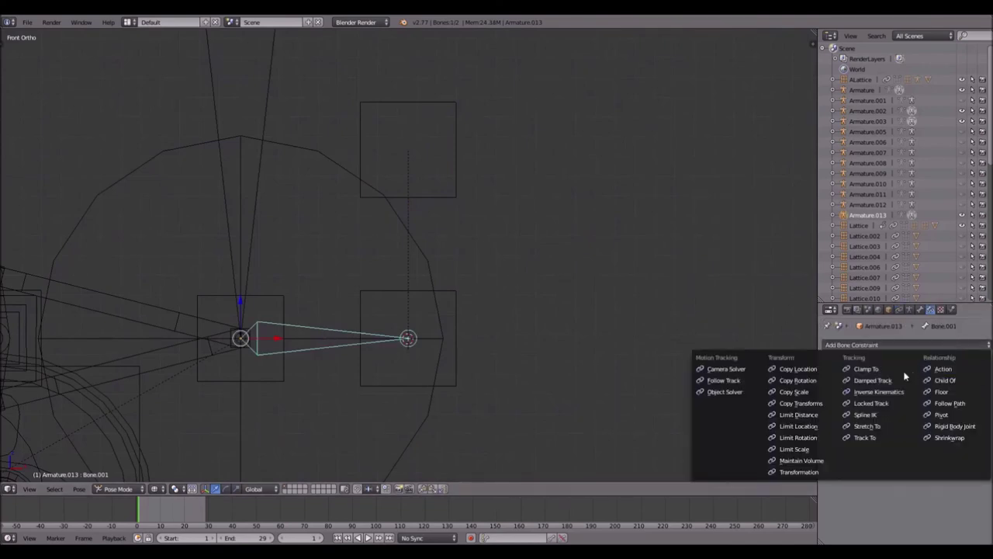
click(896, 393)
click(984, 383)
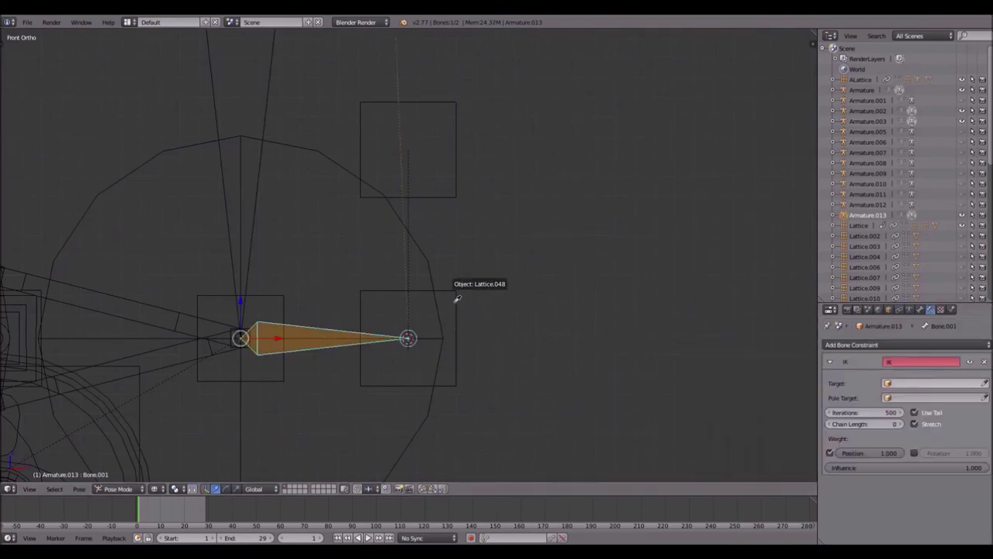
click(459, 292)
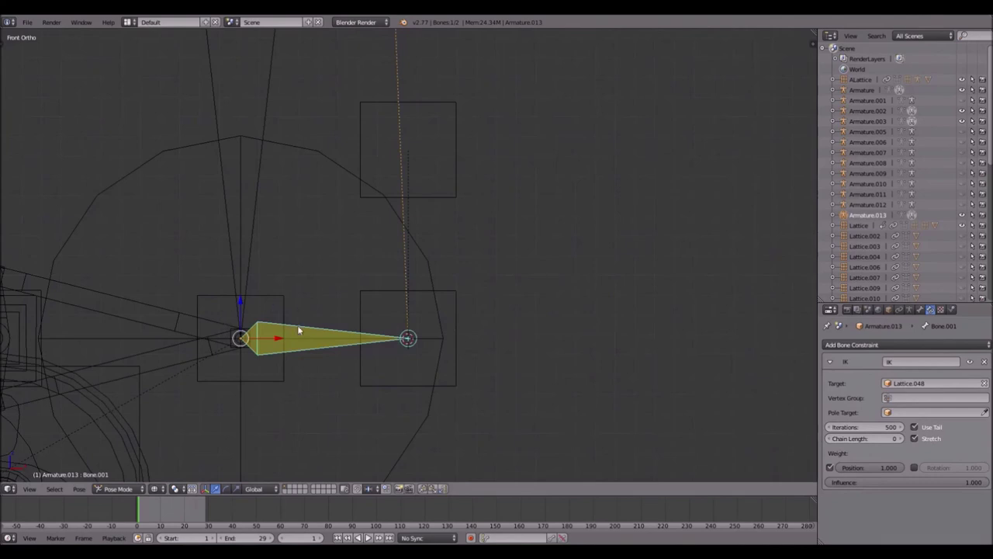
key(ctrl+Tab)
- Replace the constraint on the lattice at the horizontal bone's base with Copy Location targeting Bone.001 of Armature.013
right_click(259, 304)
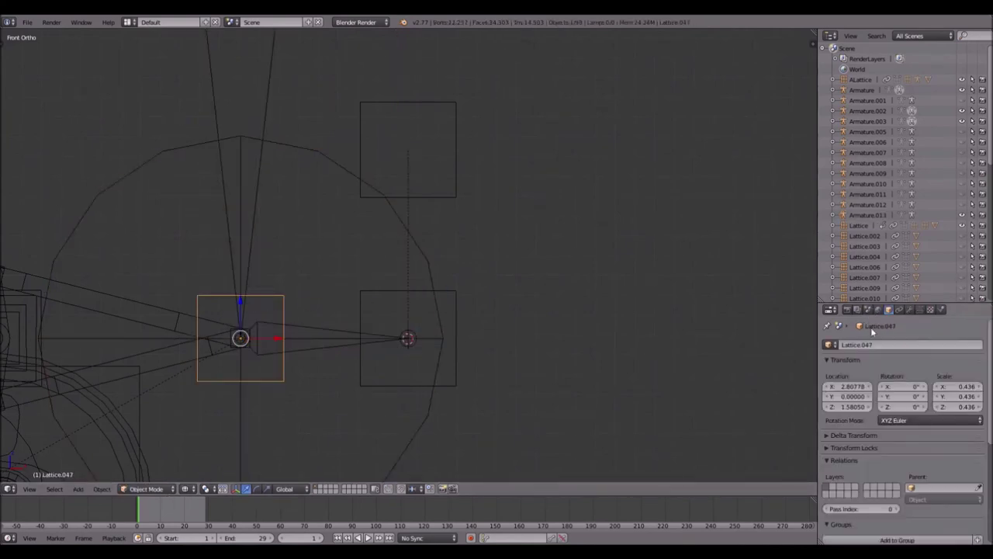
click(900, 309)
click(975, 341)
click(924, 324)
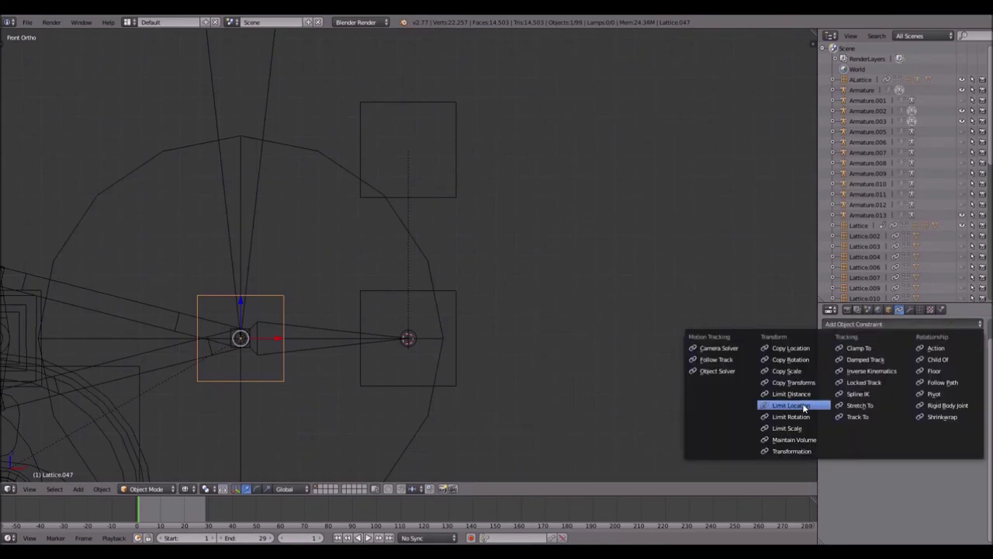
click(791, 348)
click(976, 362)
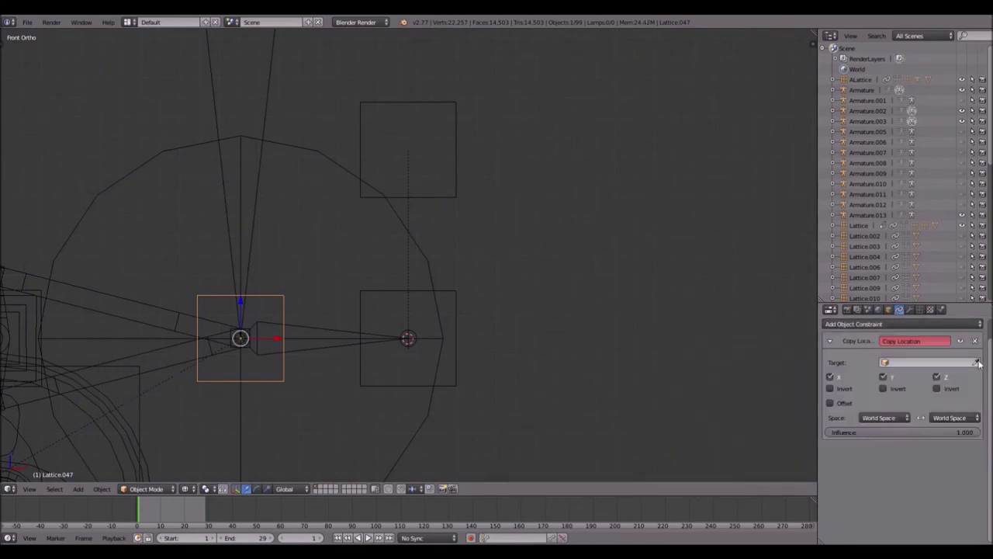
click(336, 336)
click(905, 377)
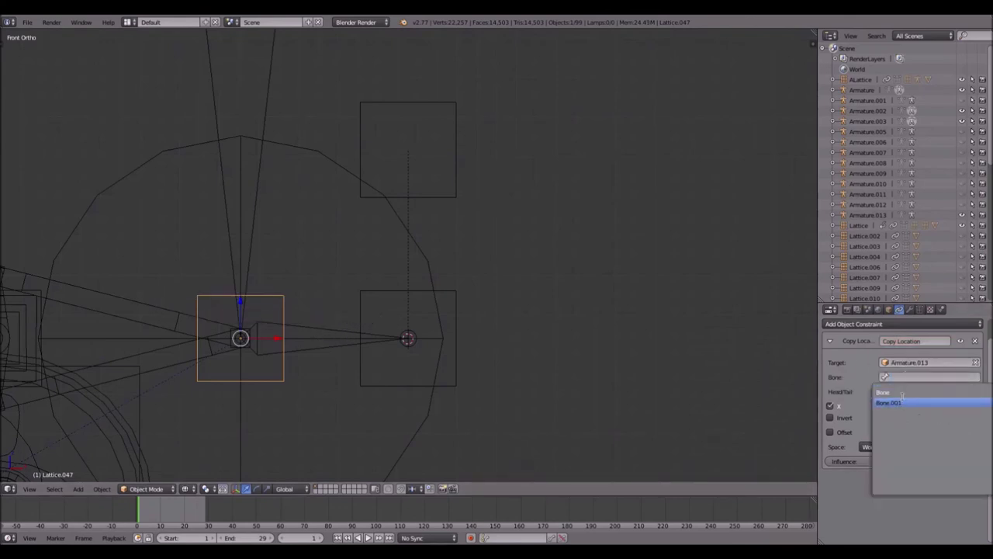
click(901, 402)
- Hide the long-bone armature Armature.013 and try rotating the upper control lattice
right_click(321, 328)
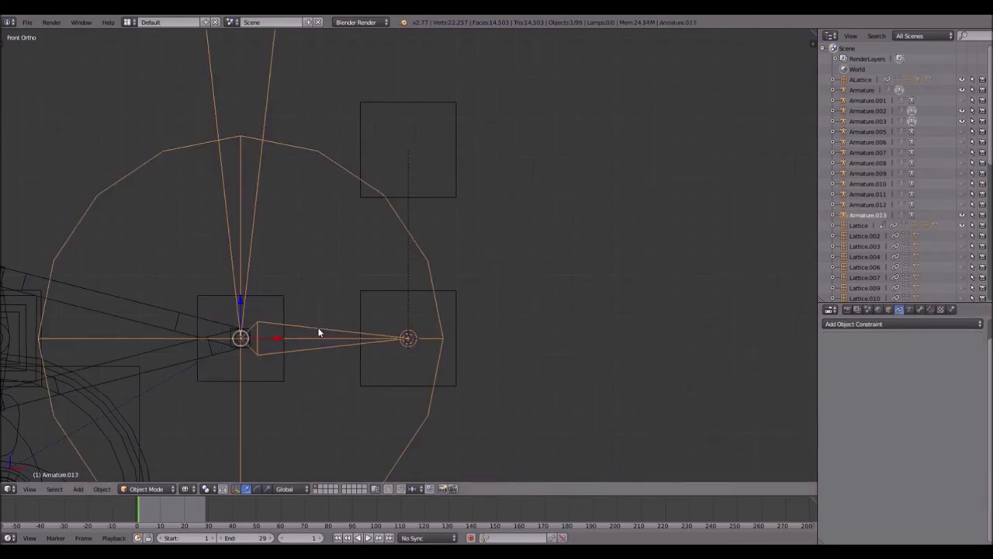
key(h)
right_click(445, 197)
scroll(445, 200, down, 2)
key(r)
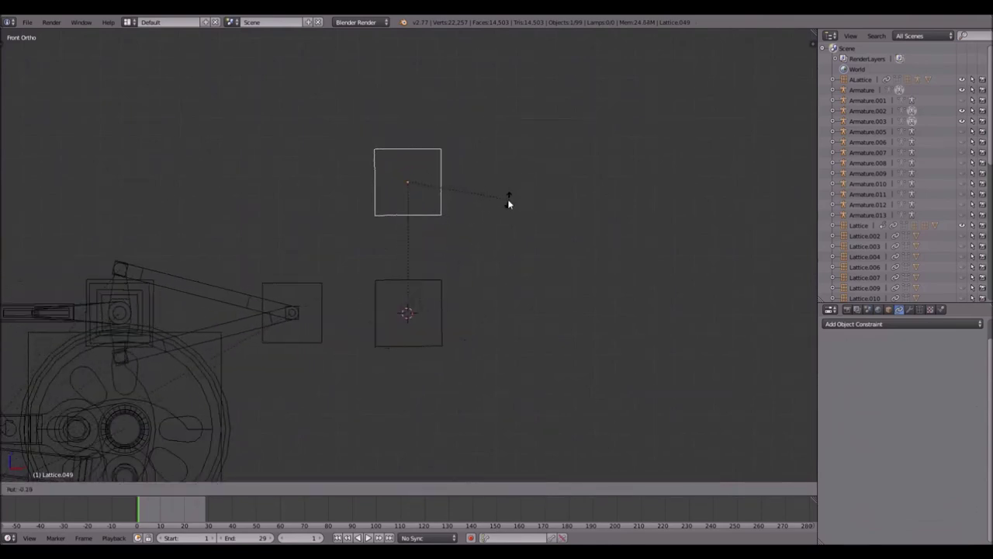
right_click(509, 202)
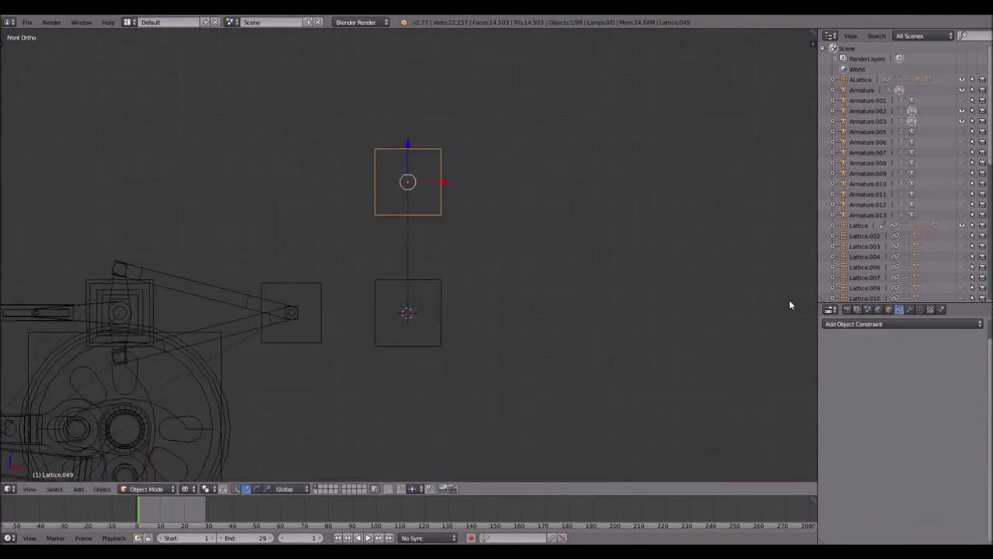
- Add a Limit Rotation constraint to the upper control lattice and rotate the lattice about 5°
click(883, 323)
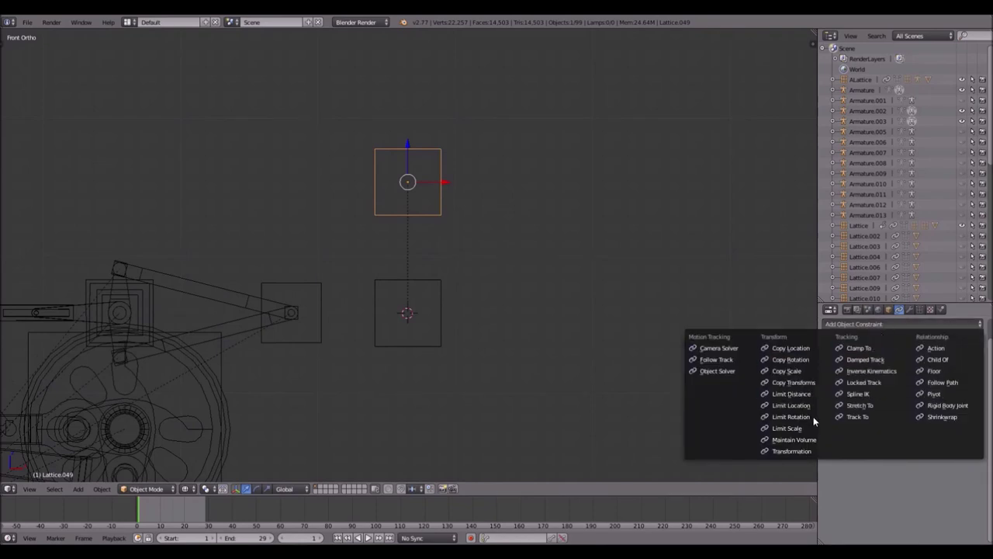
click(791, 417)
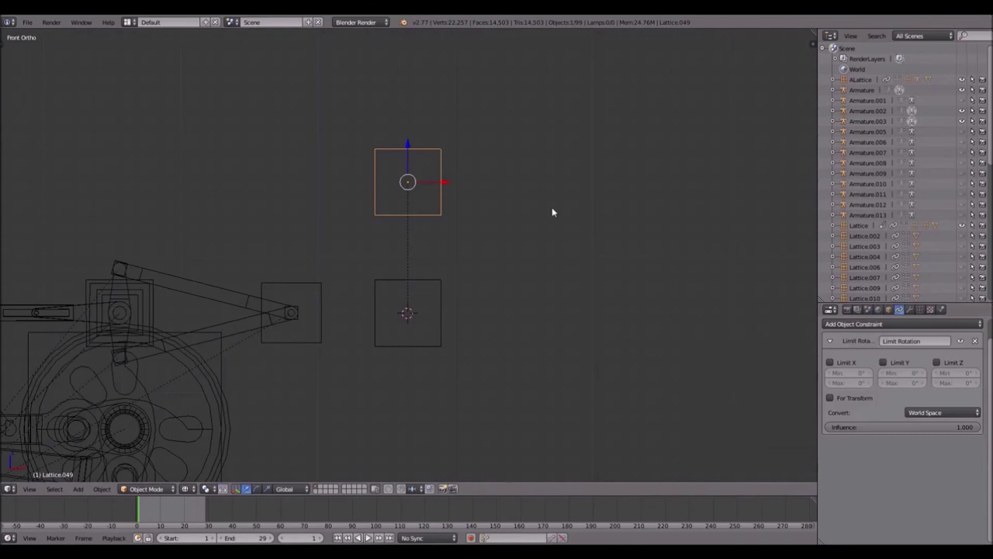
key(r)
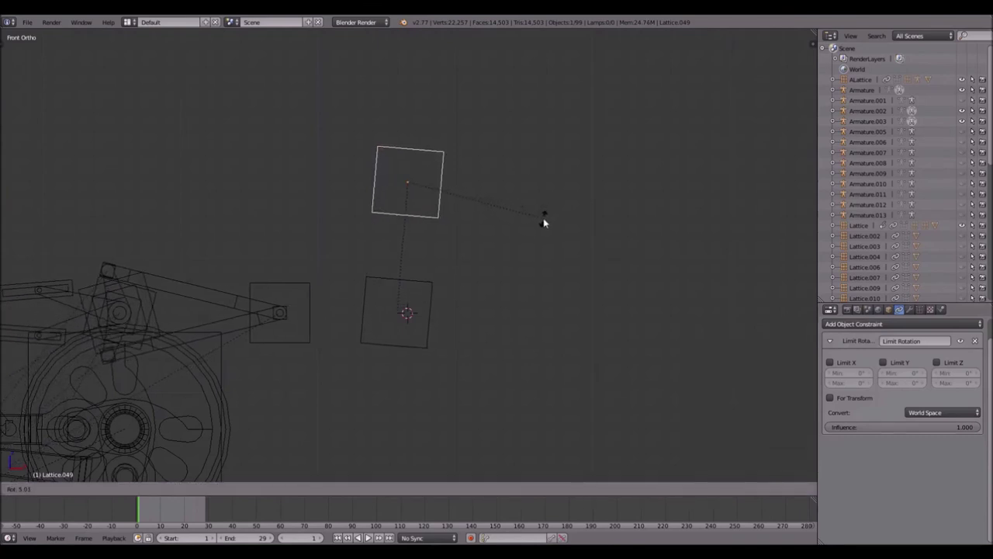
click(544, 223)
shift+middle_drag(541, 222, 634, 221)
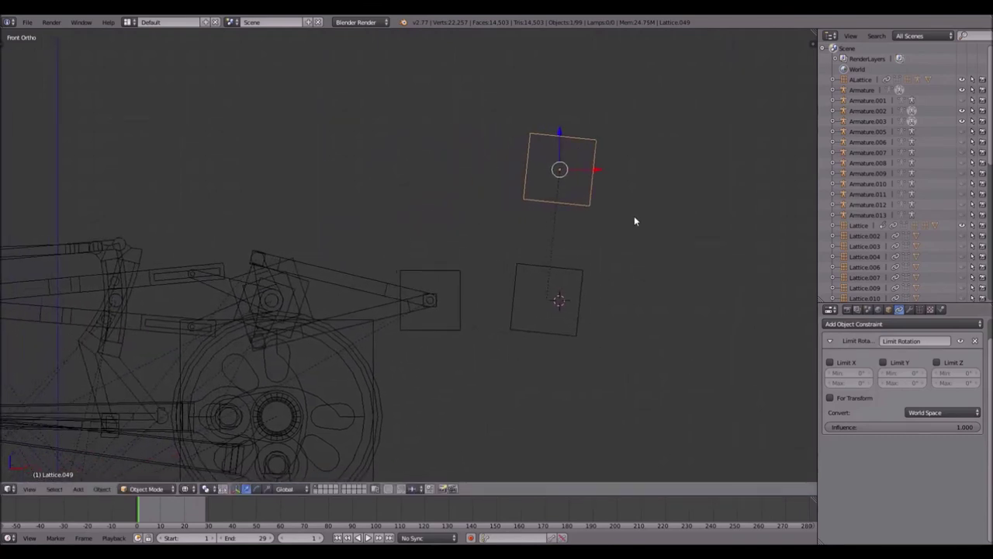
- Enable the X, Y and Z rotation limits and set the Y range from -25° to 25°
click(830, 362)
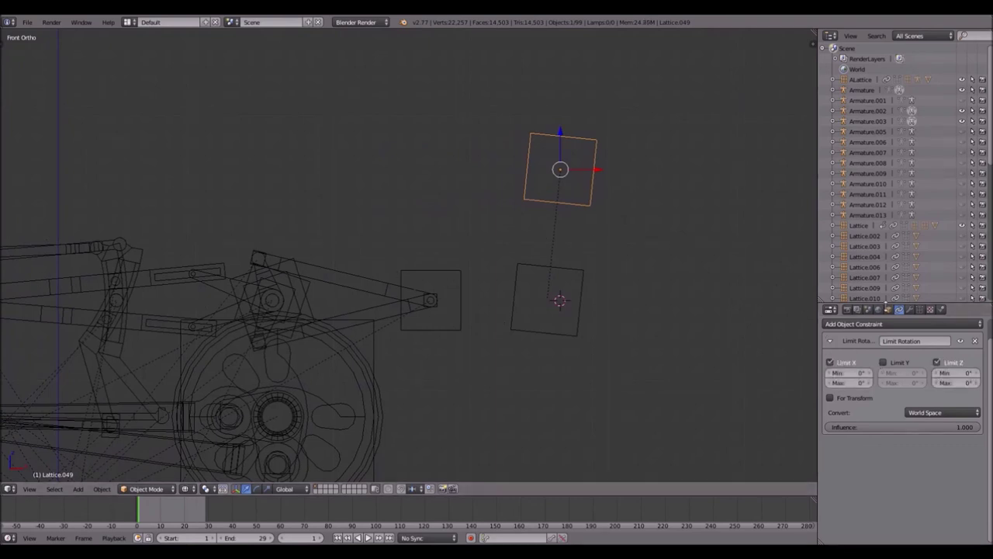
click(882, 363)
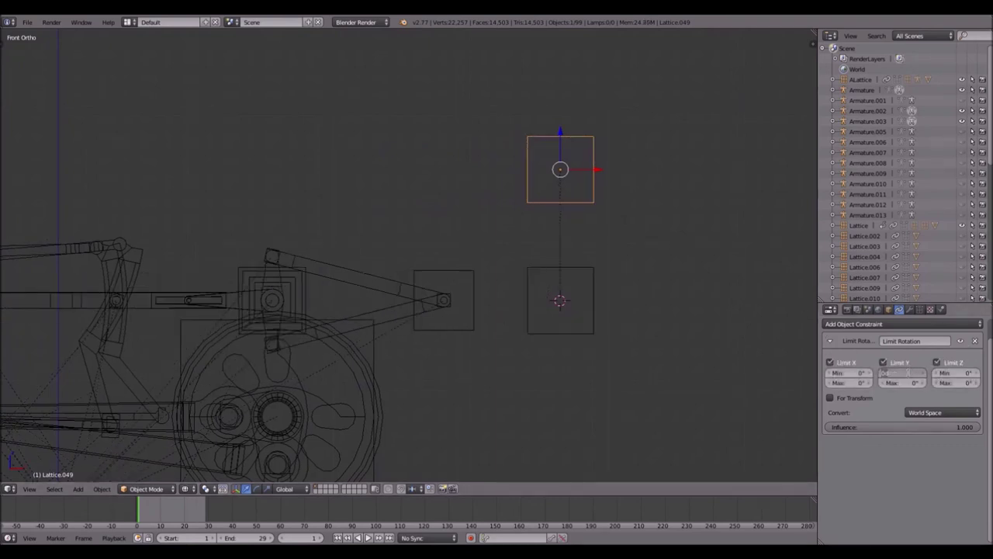
click(903, 373)
text(-25)
key(Return)
click(904, 382)
text(25)
key(Return)
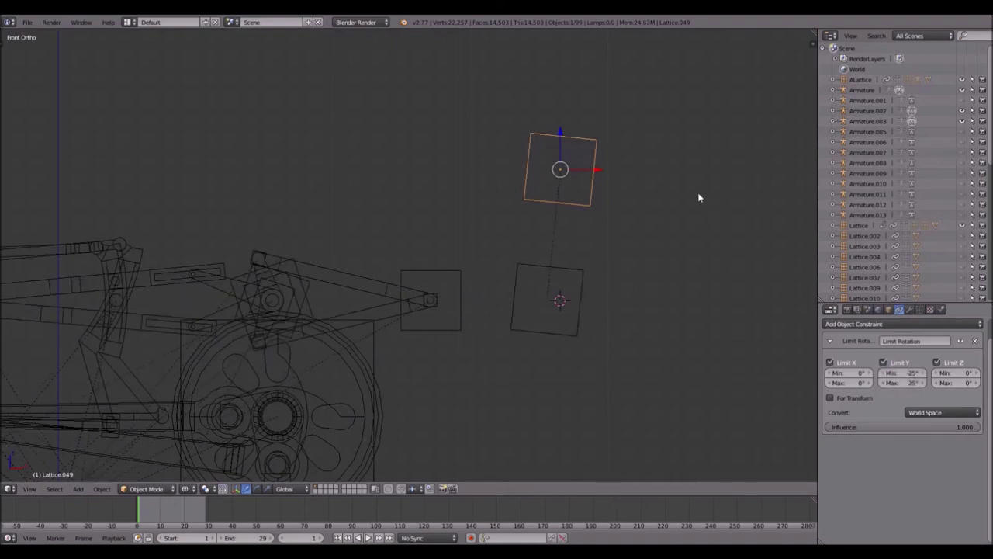
- Switch the viewport to solid shading and try rotating the upper lattice further
key(z)
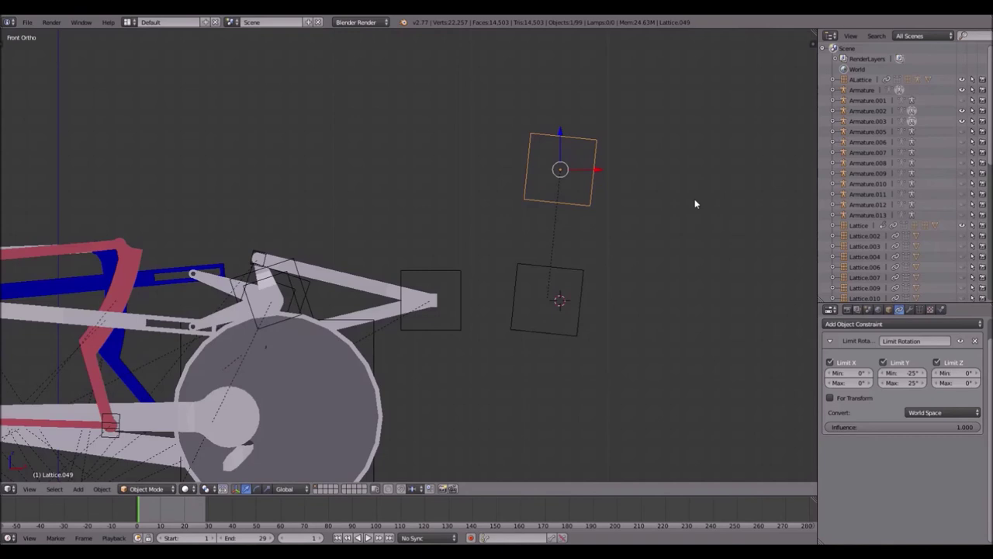
key(r)
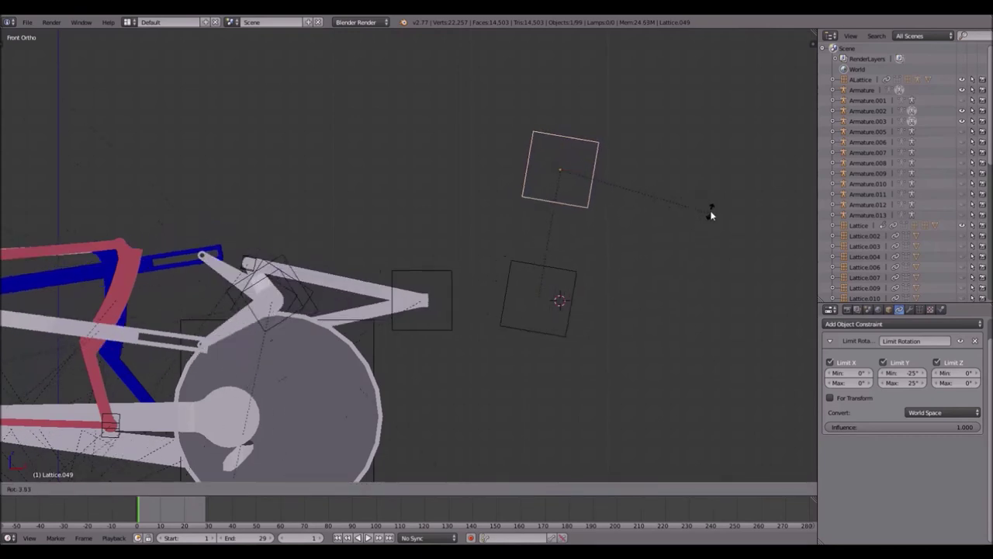
key(Escape)
- Try a Y limit minimum of 25° with a maximum of -25°, and undo the limit changes
click(900, 372)
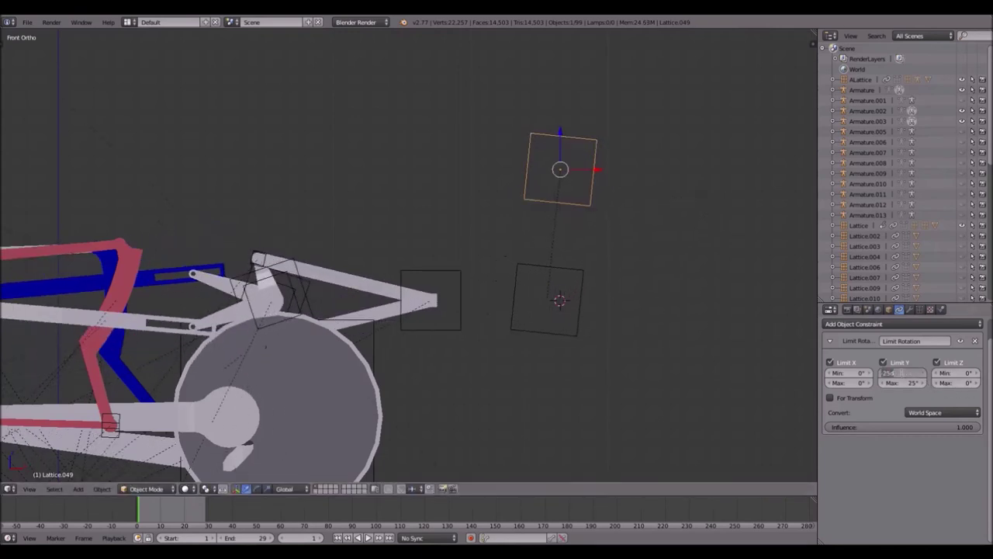
text(25)
key(Return)
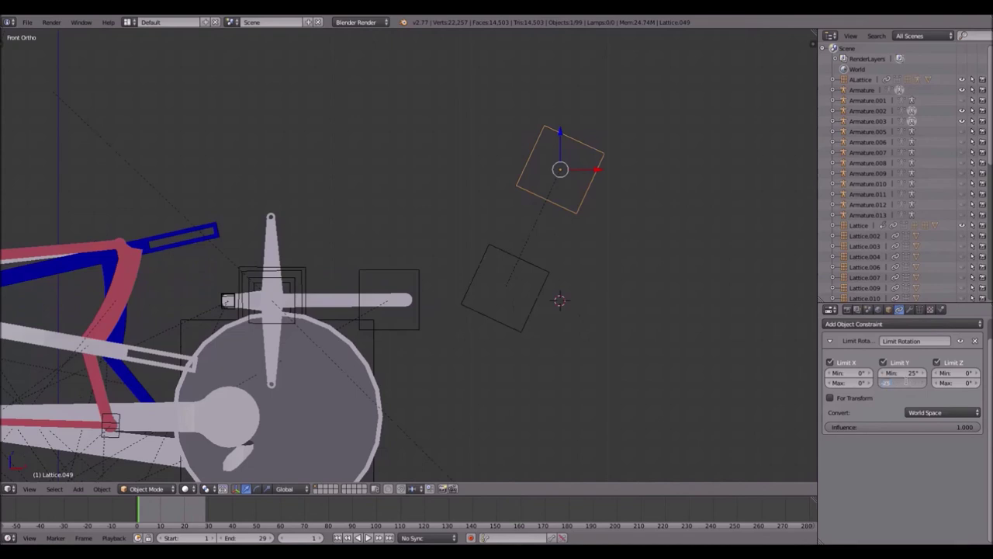
drag(886, 383, 909, 385)
key(ctrl+z)
key(ctrl+z)
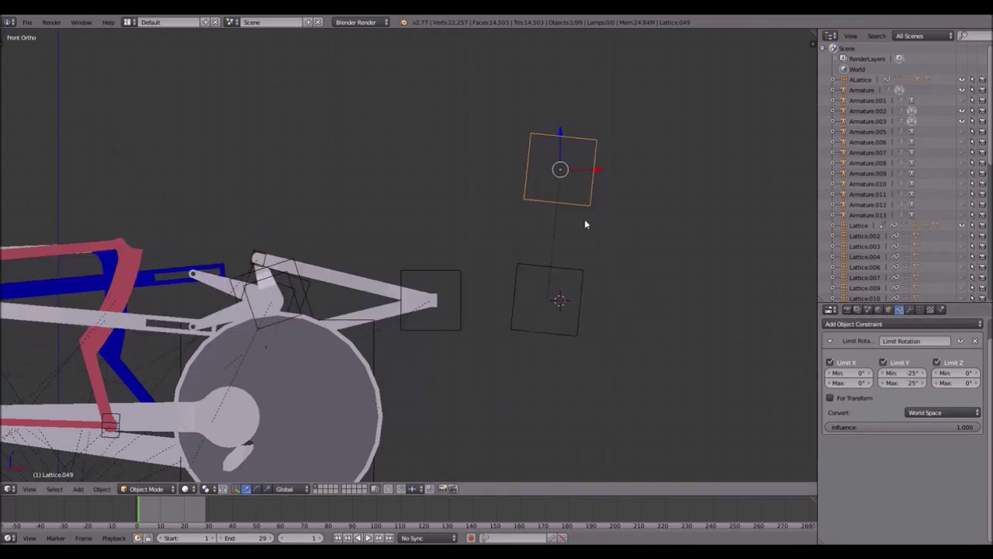
key(ctrl+z)
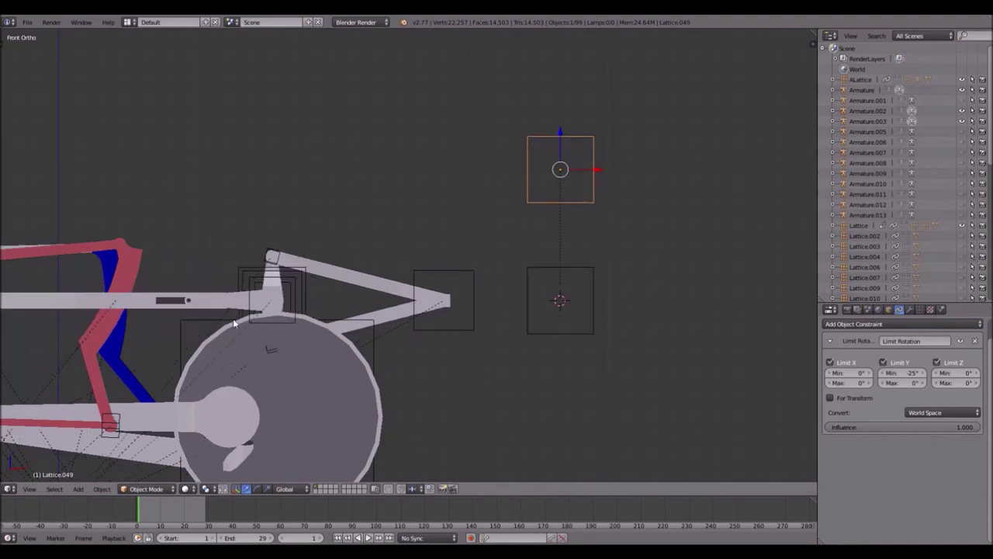
- Rotate the upper lattice in the opposite direction to about -8° on Y and check its rotation value
click(901, 374)
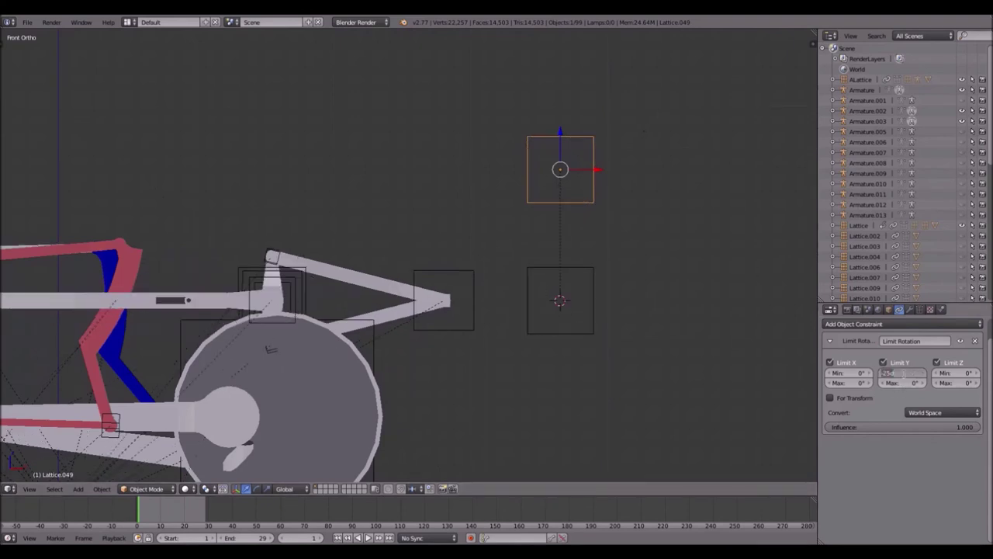
key(Return)
key(r)
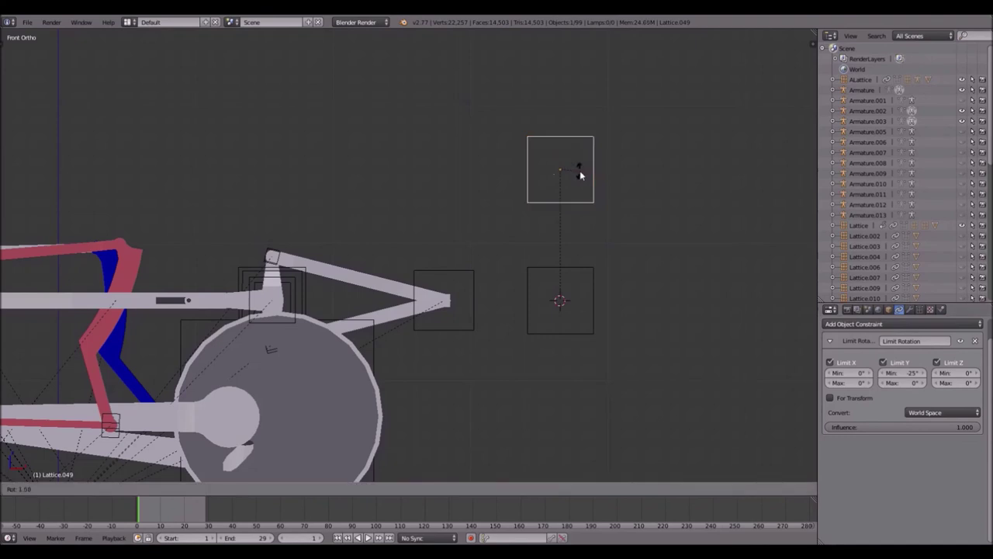
click(612, 187)
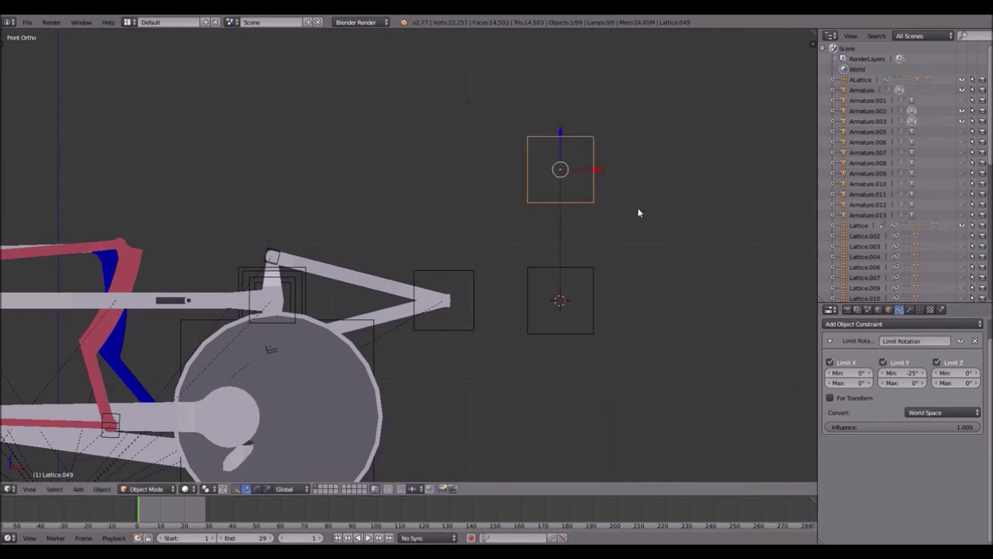
key(r)
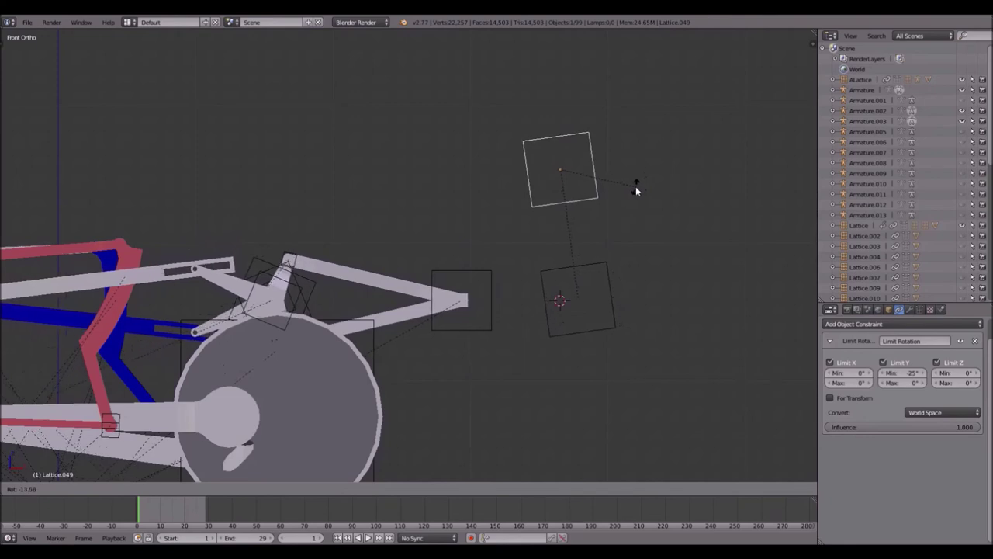
click(635, 186)
click(888, 309)
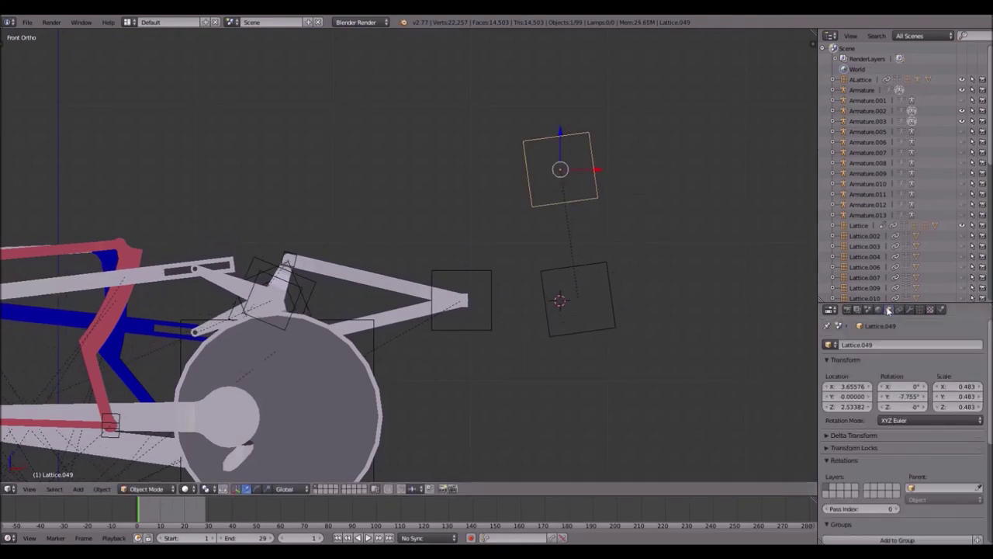
click(899, 310)
- Try a Y limit minimum of 7° with a maximum of -7° and test the lattice's rotation
click(912, 374)
text(-25)
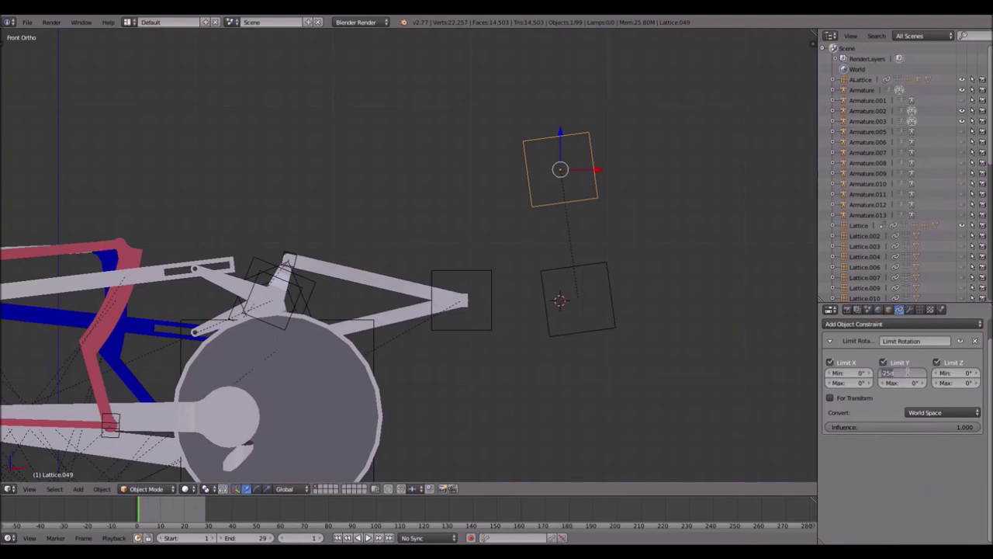
key(Return)
click(914, 383)
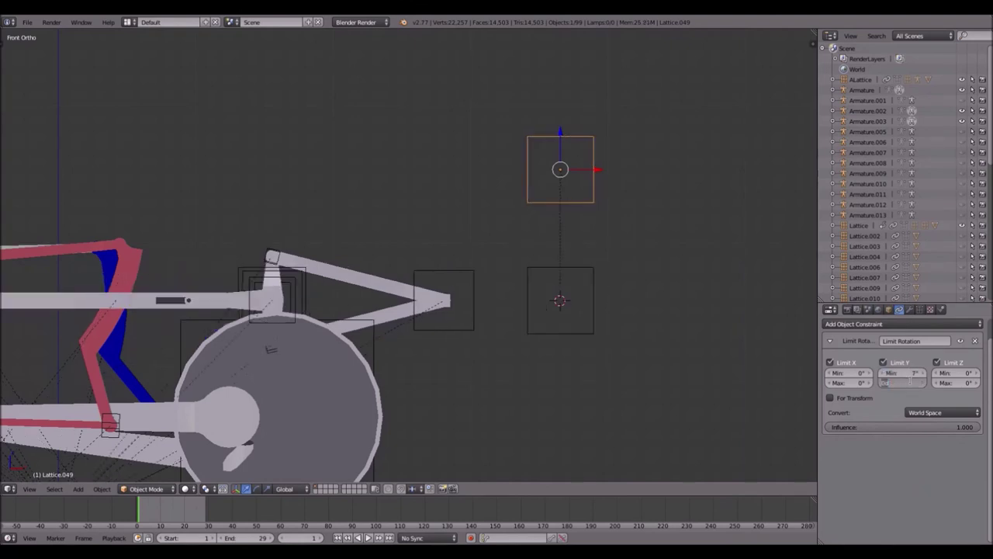
text(-7)
key(Return)
key(r)
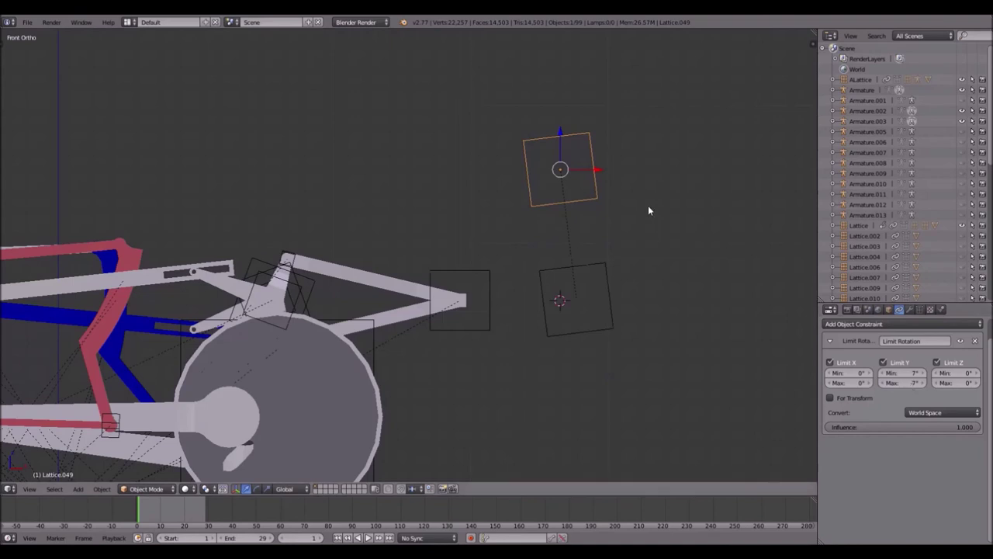
click(642, 152)
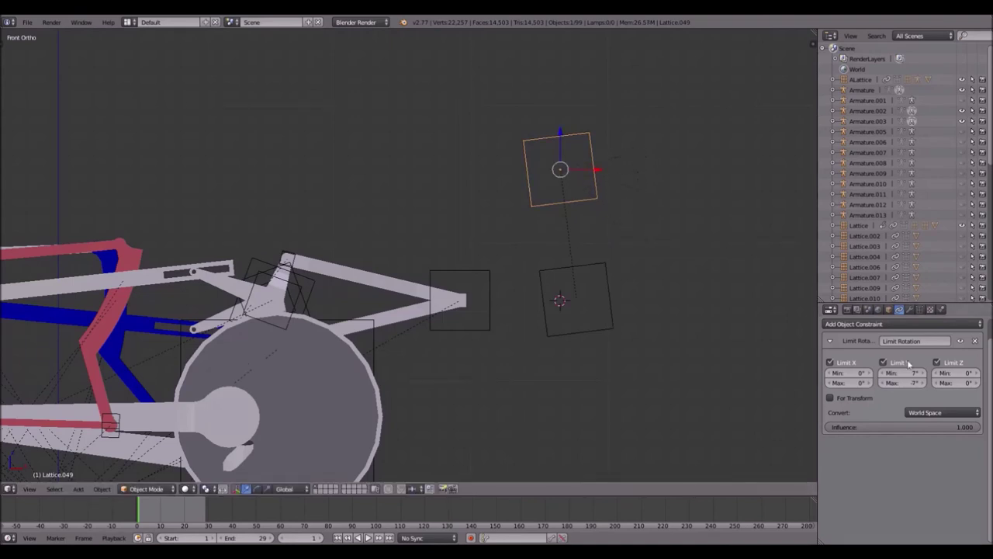
- Set the Y rotation limit to -7° minimum and 7° maximum, and rotate the upper lattice to test it
click(910, 373)
text(-7)
click(914, 382)
text(7)
key(Return)
key(r)
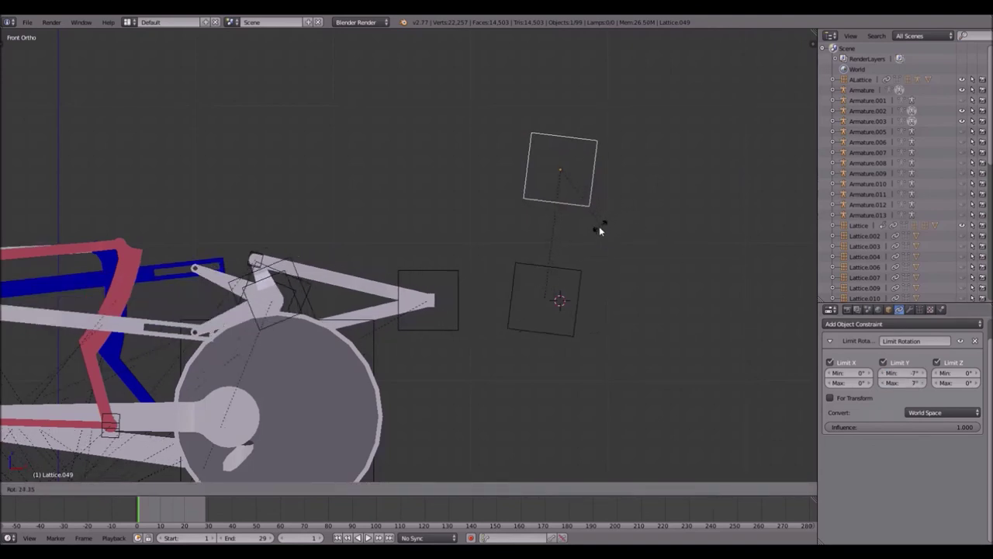
click(596, 229)
- Restrict the viewport display to renderable objects with Only Render, viewing the whole valve gear in perspective angle
scroll(512, 225, down, 2)
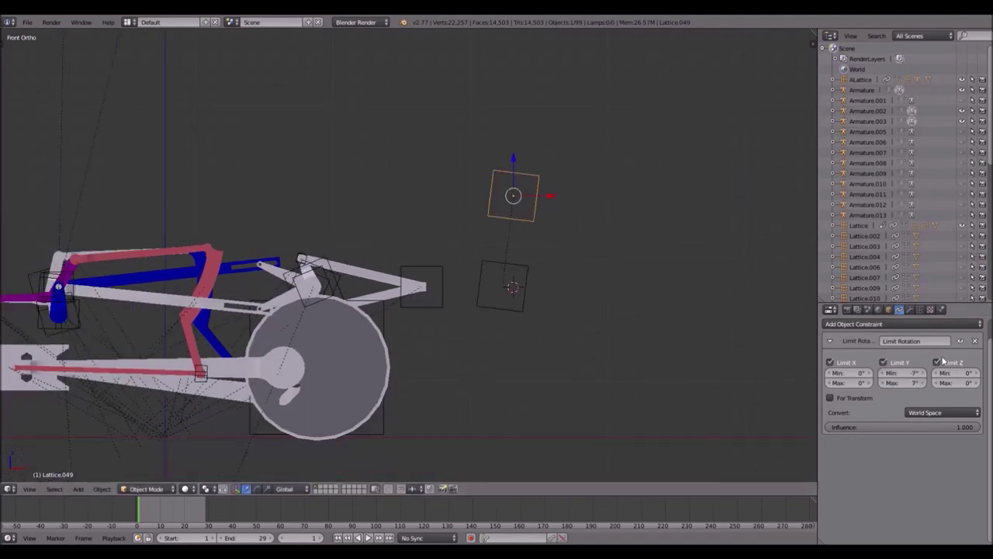
middle_drag(505, 287, 527, 206)
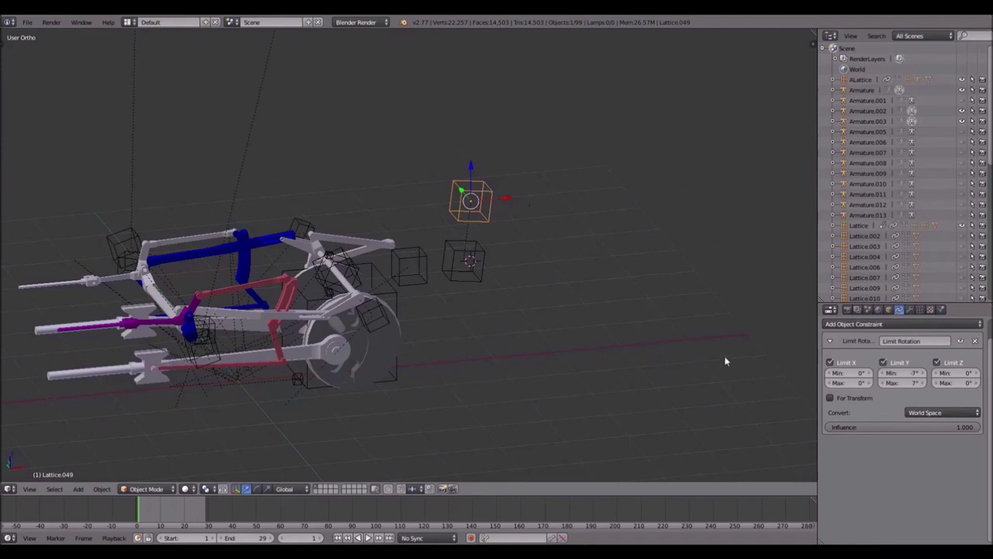
key(n)
scroll(766, 403, down, 8)
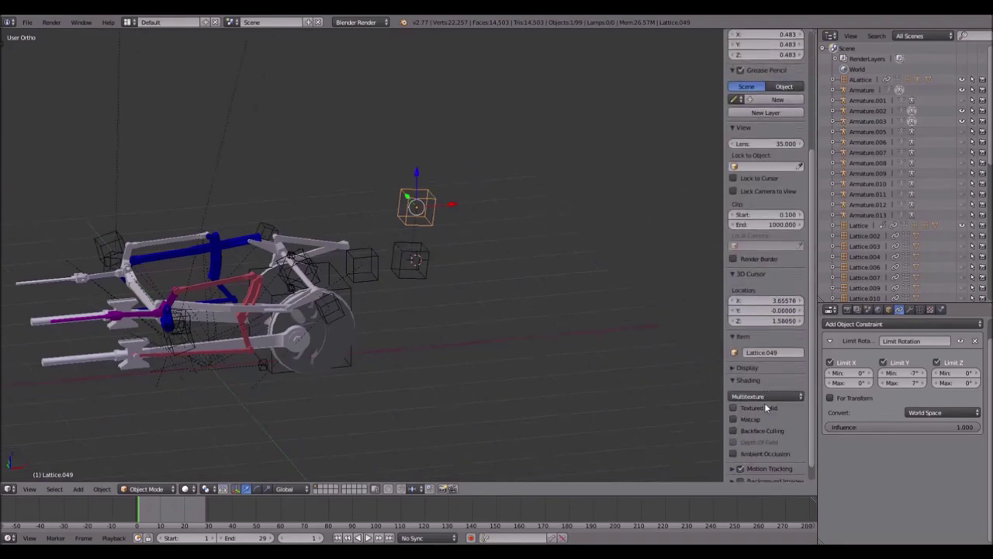
click(733, 350)
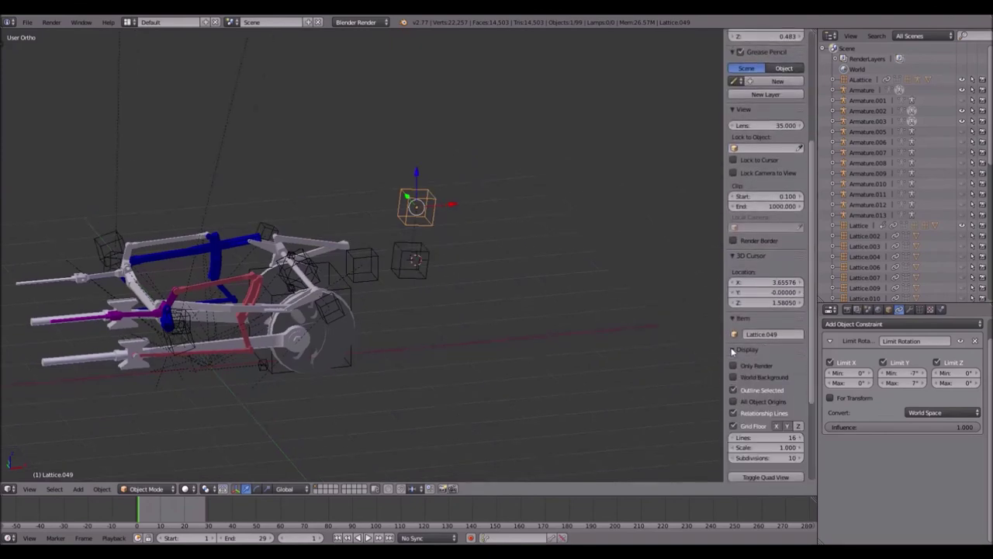
click(734, 365)
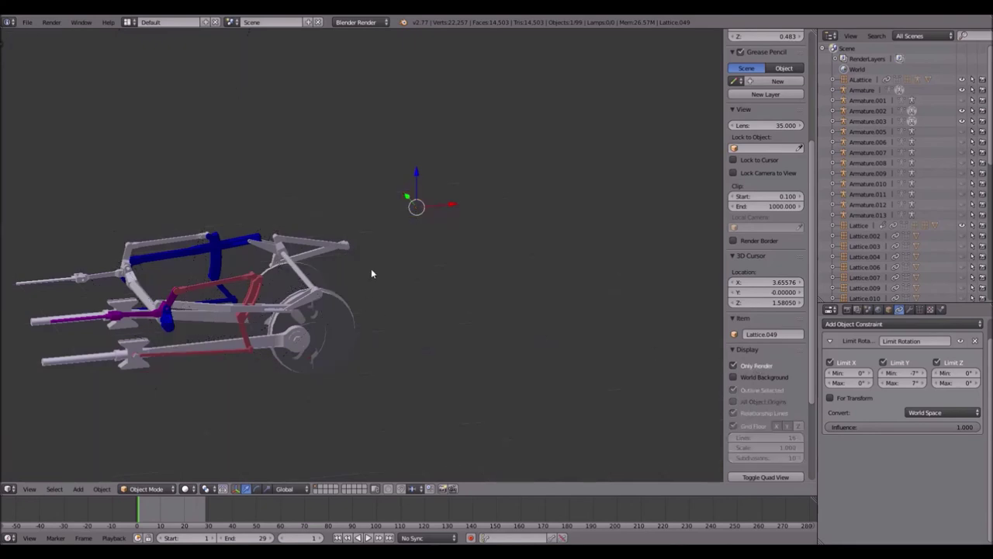
- Play the valve gear animation with the sidebar hidden and rotate the control lattice while it runs
shift+middle_drag(380, 248, 549, 212)
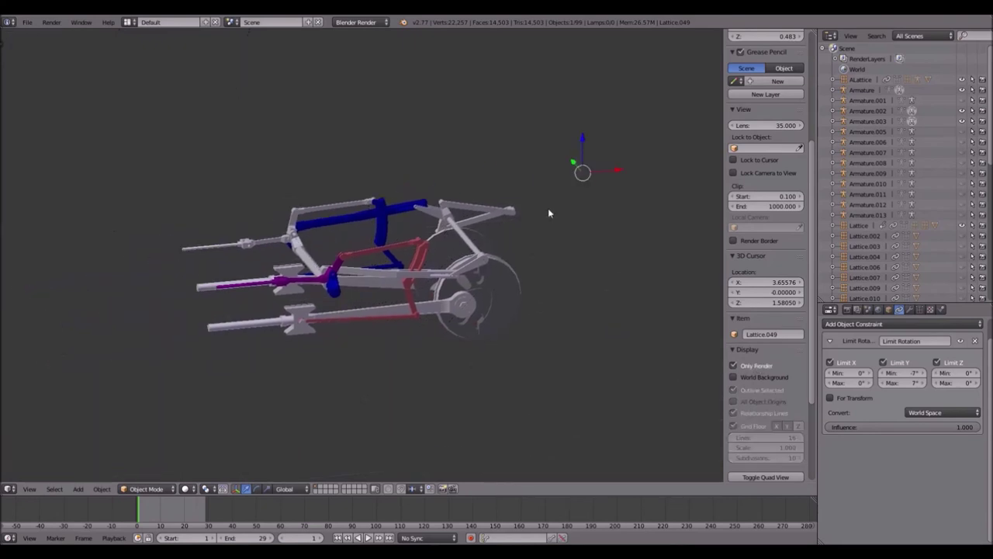
key(alt+a)
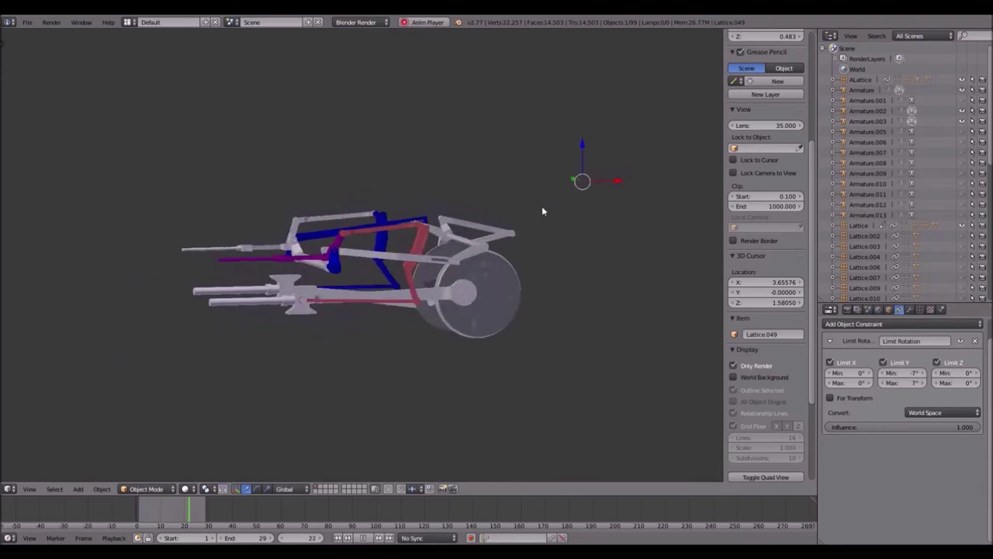
scroll(542, 211, up, 1)
scroll(541, 210, up, 2)
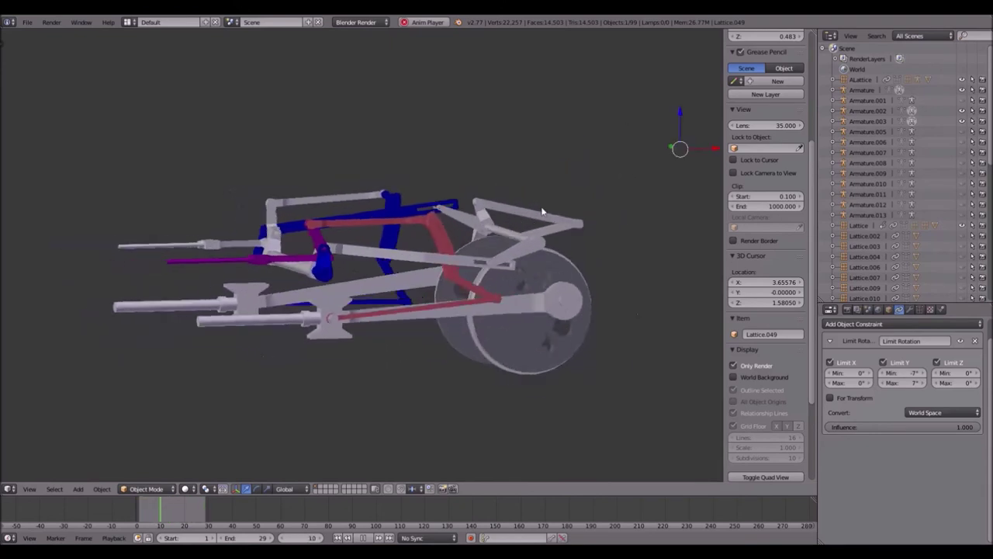
key(n)
shift+middle_drag(666, 187, 577, 181)
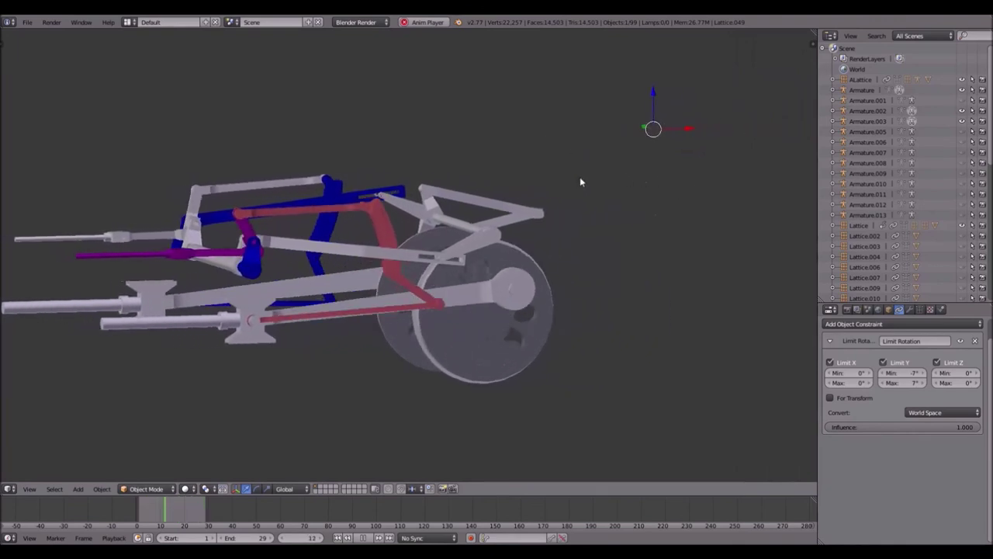
key(r)
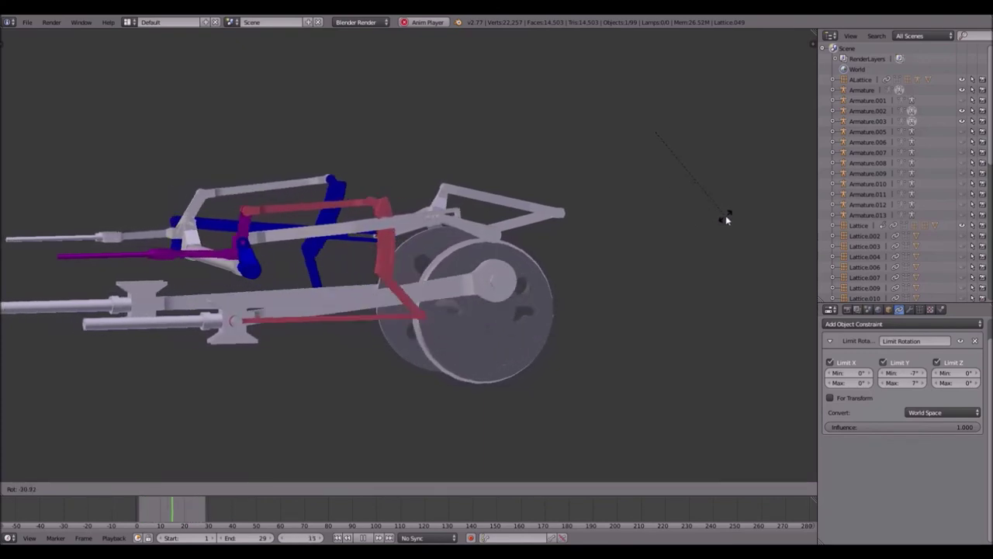
click(725, 215)
- Rename the control lattice Lattice.049 as AControl so it sorts to the start of the scene's object list
scroll(892, 206, down, 8)
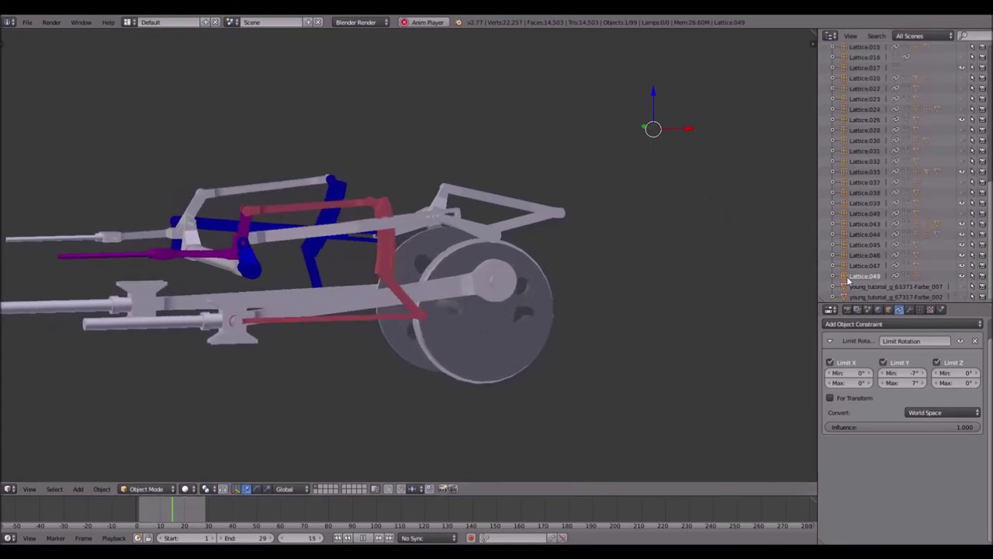
scroll(939, 223, down, 1)
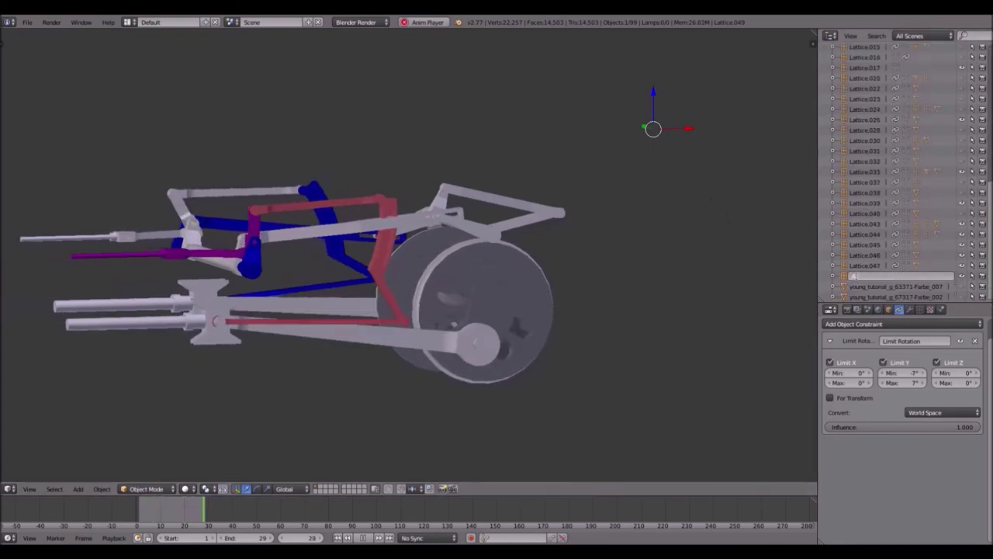
key(Return)
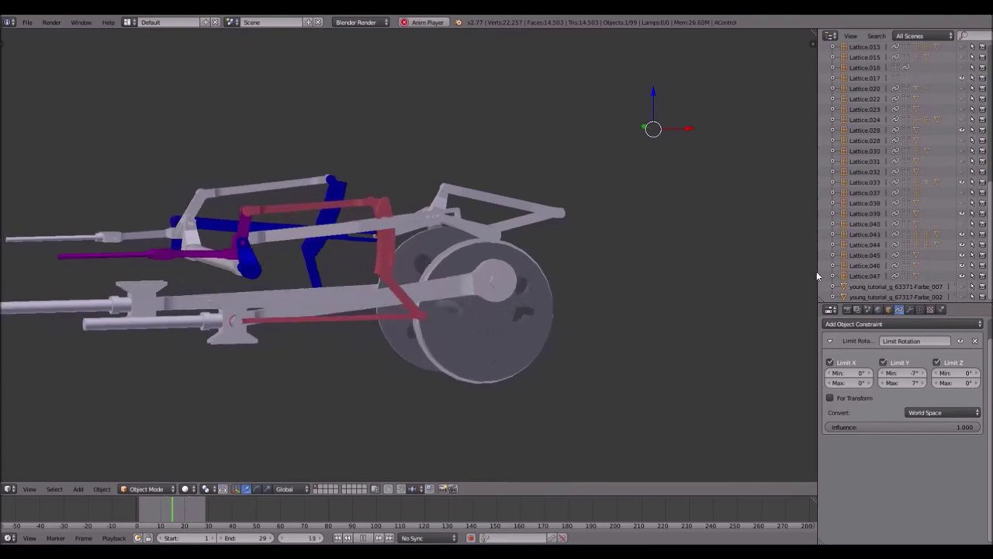
scroll(807, 232, up, 2)
scroll(853, 178, up, 7)
scroll(953, 146, up, 5)
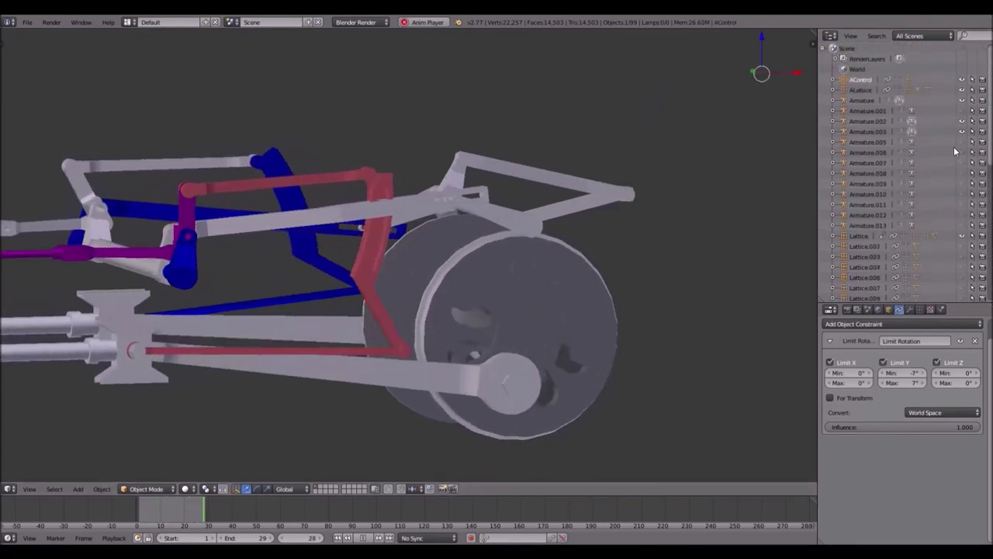
- Rotate the AControl lattice during playback to test how it shifts the valve gear on both sides
scroll(355, 155, down, 2)
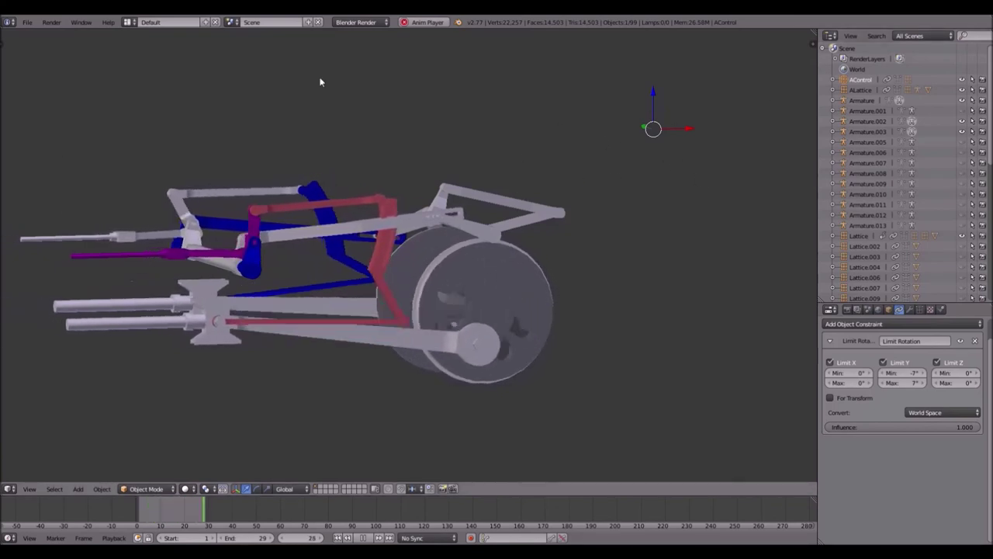
key(r)
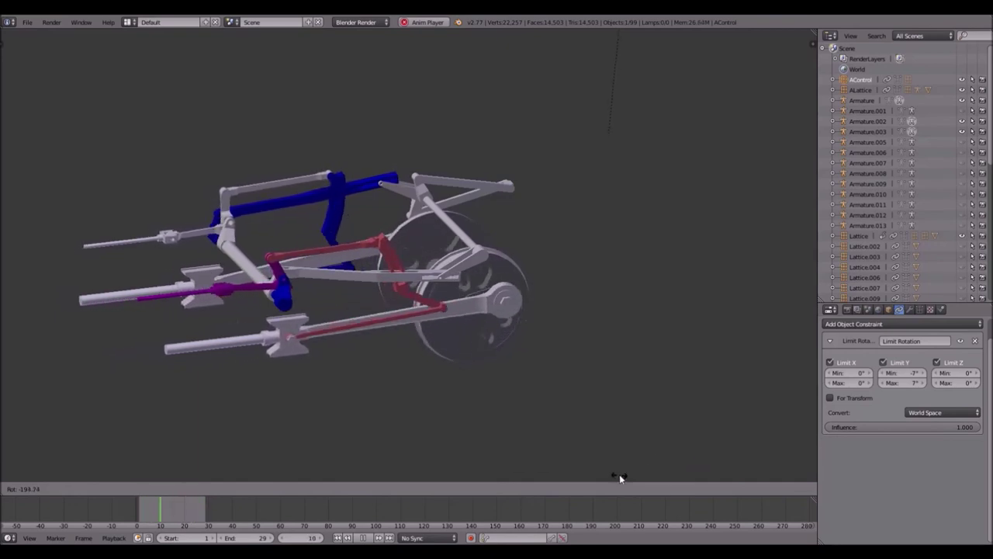
click(610, 436)
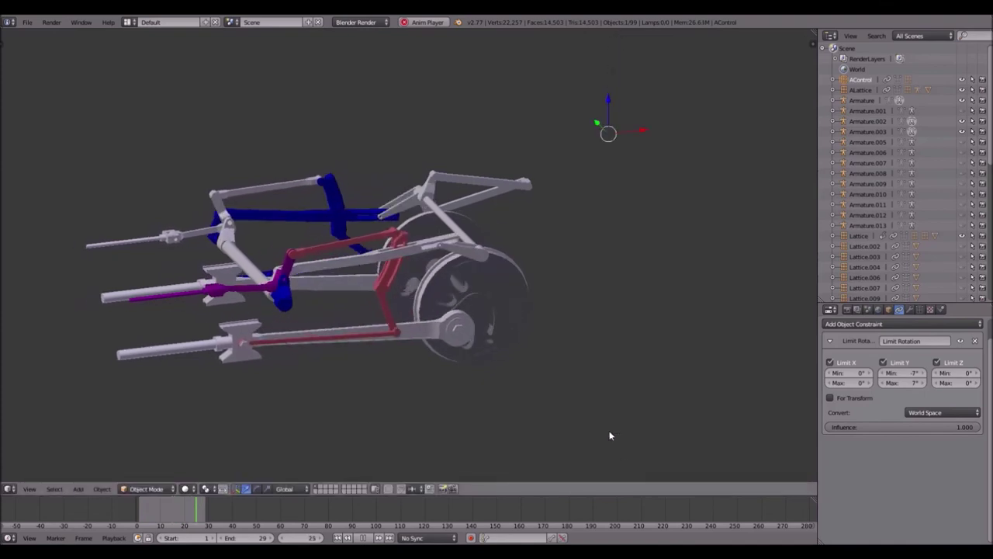
- Unhide all hidden objects, including the cylinder block, and inspect the valve rods and crossheads during playback
key(alt+h)
middle_drag(495, 283, 367, 302)
scroll(146, 269, up, 3)
shift+middle_drag(260, 240, 533, 203)
scroll(361, 279, up, 3)
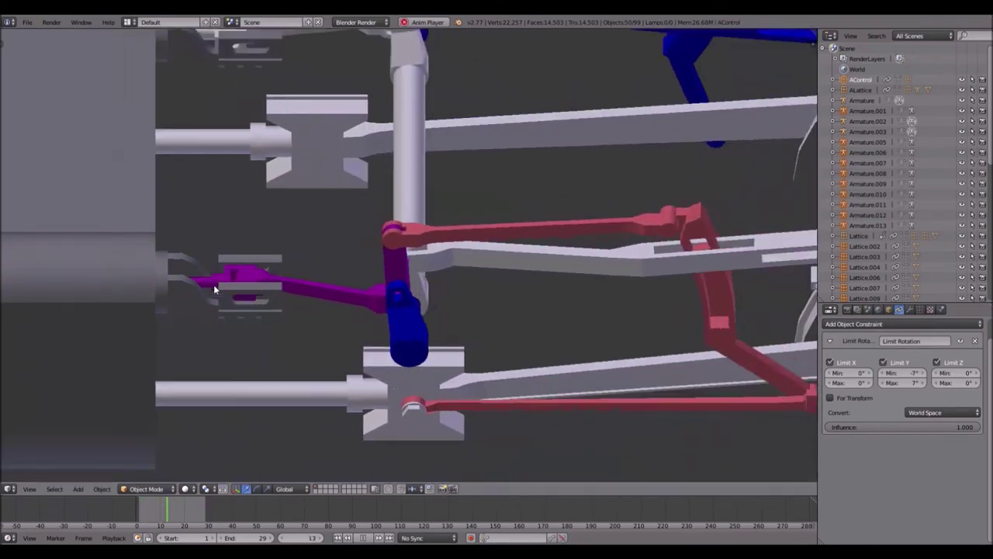
scroll(214, 286, down, 1)
middle_drag(281, 275, 286, 259)
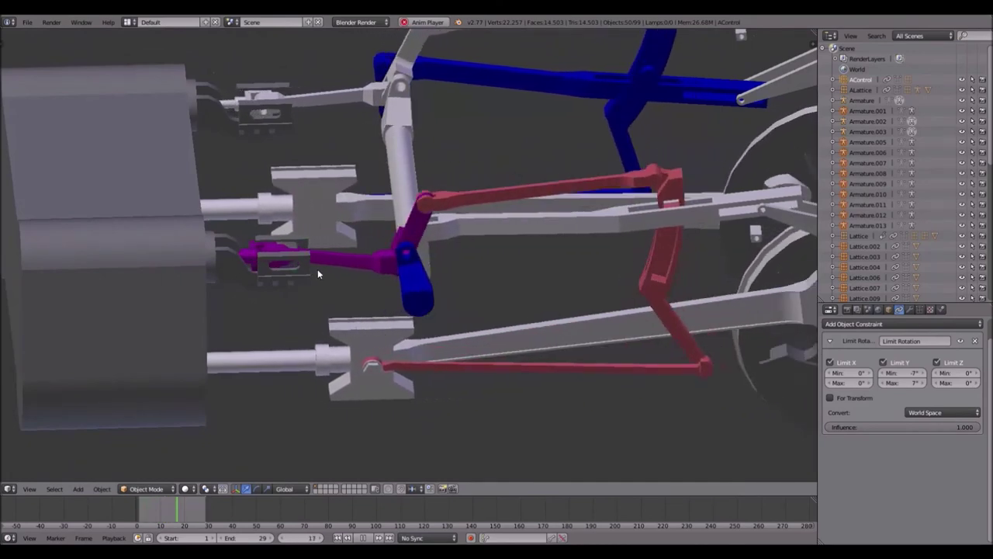
middle_drag(318, 270, 333, 238)
shift+middle_drag(540, 233, 419, 255)
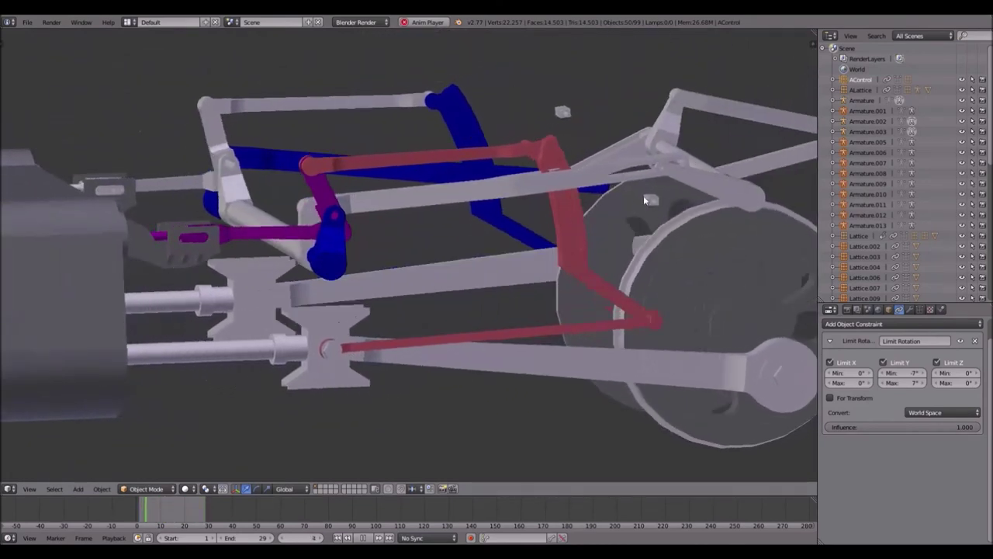
- Hide the two small loose blocks floating near the wheels
right_click(649, 201)
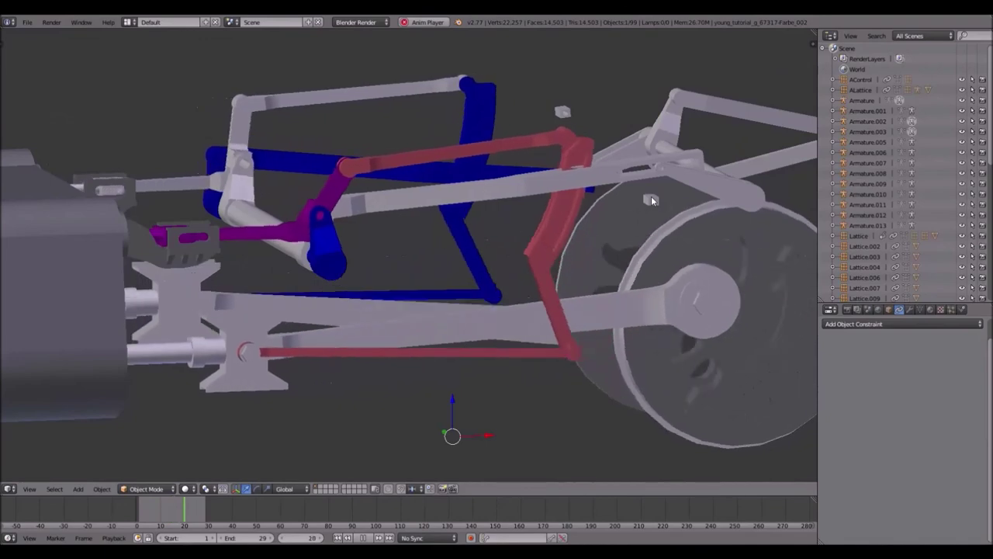
key(h)
right_click(563, 113)
key(h)
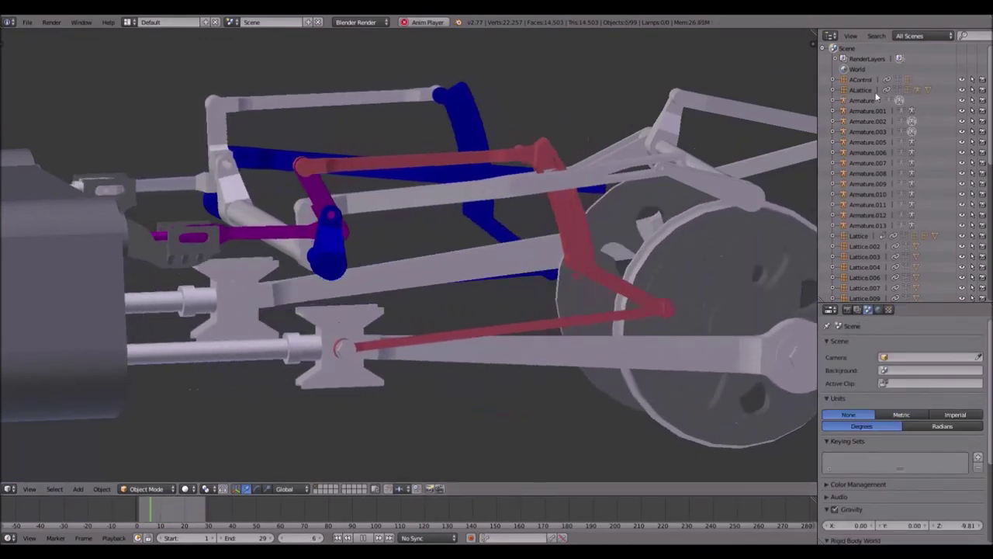
- Select the AControl lattice and examine the running valve gear with its cylinder block from several angles in perspective
click(860, 79)
scroll(582, 207, down, 3)
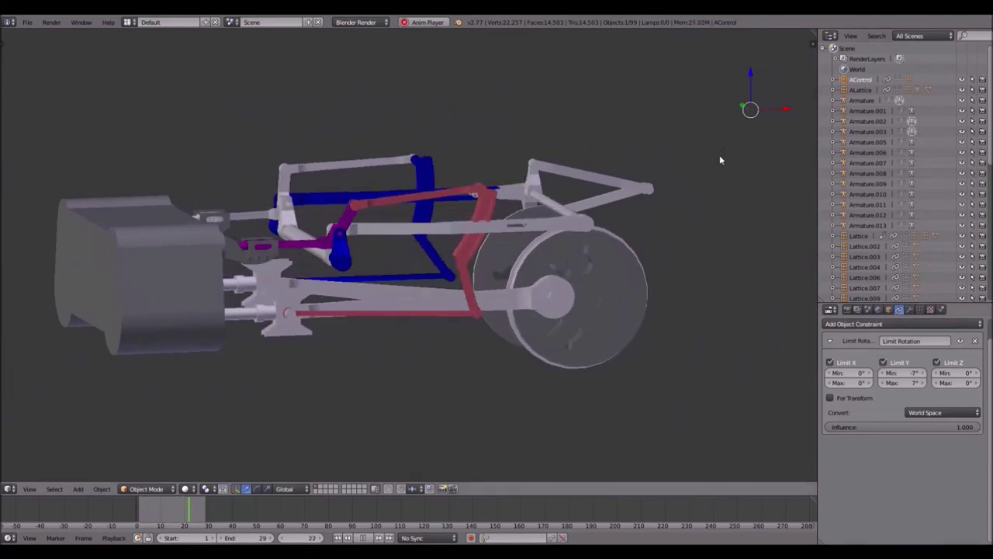
middle_drag(630, 186, 611, 222)
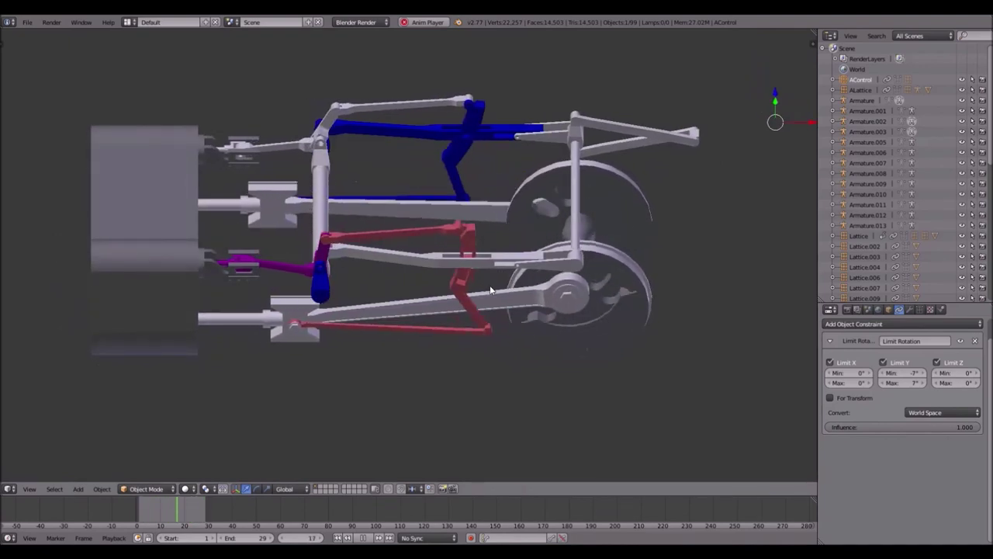
middle_drag(510, 304, 591, 284)
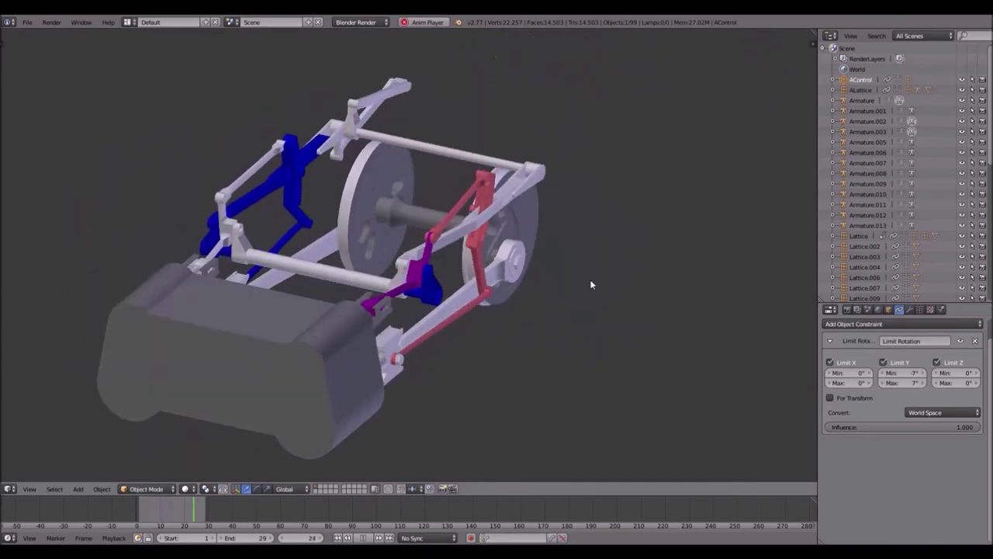
key(KP_5)
middle_drag(637, 254, 488, 246)
scroll(516, 216, down, 2)
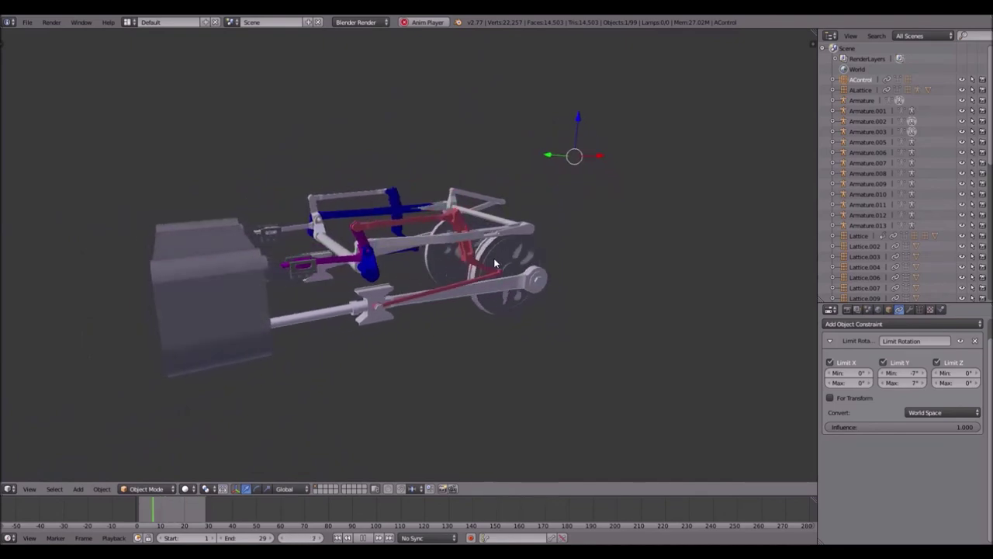
shift+middle_drag(489, 257, 565, 253)
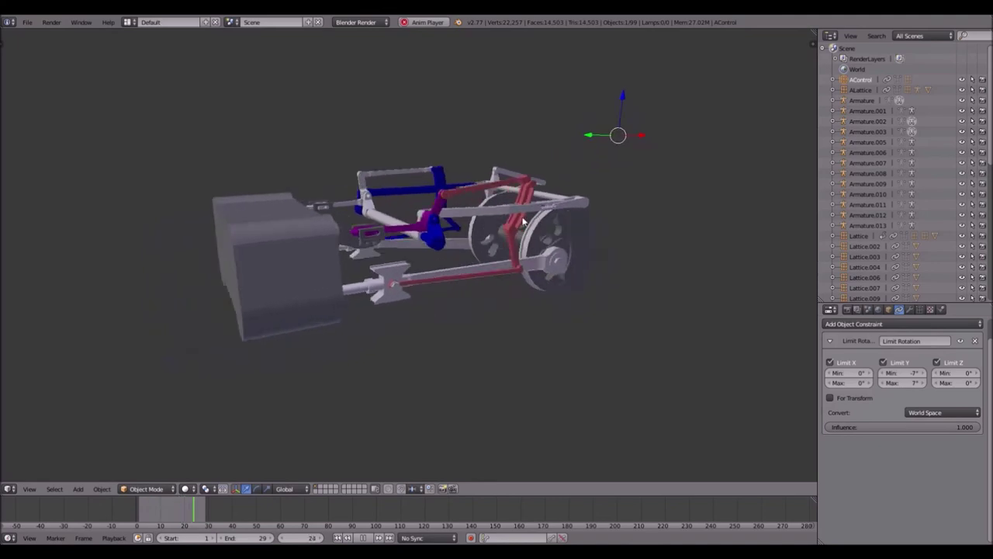
scroll(509, 214, up, 2)
shift+middle_drag(517, 150, 560, 176)
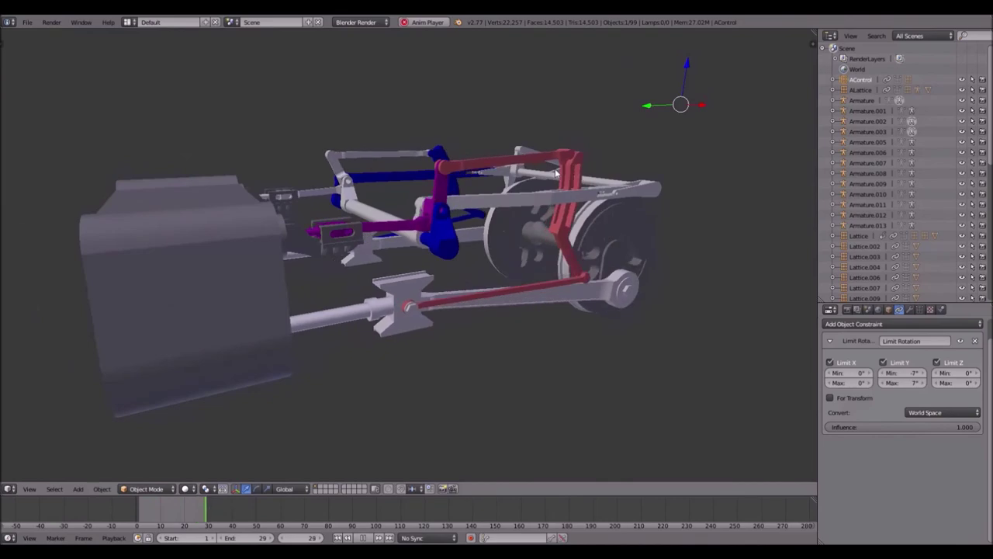